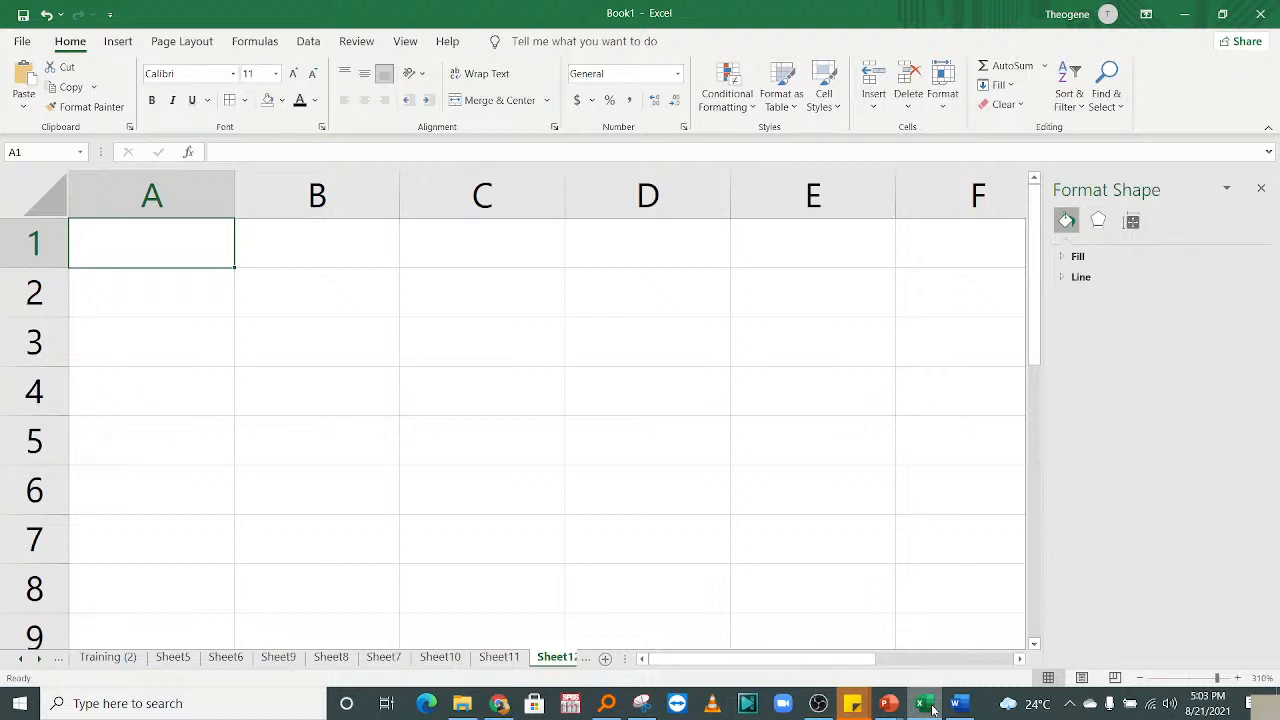
Enter the title 'Report visulization Techniques' in cell A2.
{"action": "left_click", "coordinate": [242, 294]}
{"action": "left_click", "coordinate": [184, 286]}
{"action": "type", "text": "Repo"}
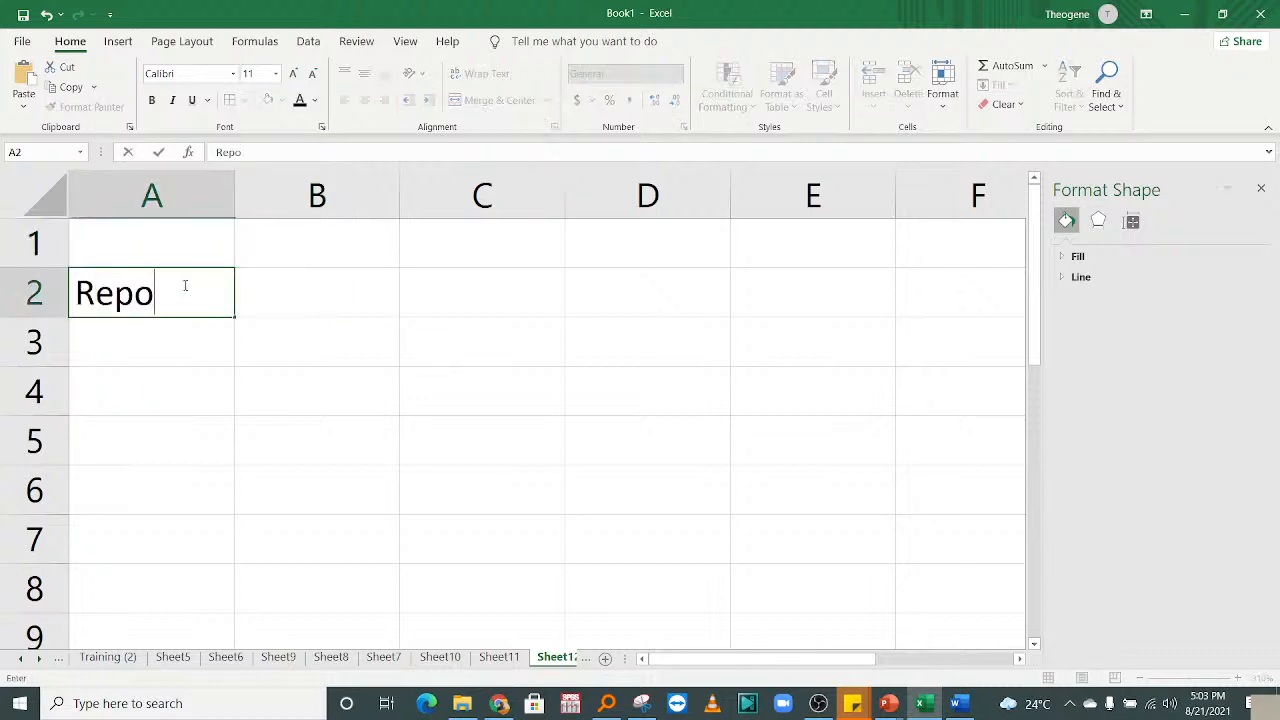
{"action": "type", "text": "rt visula"}
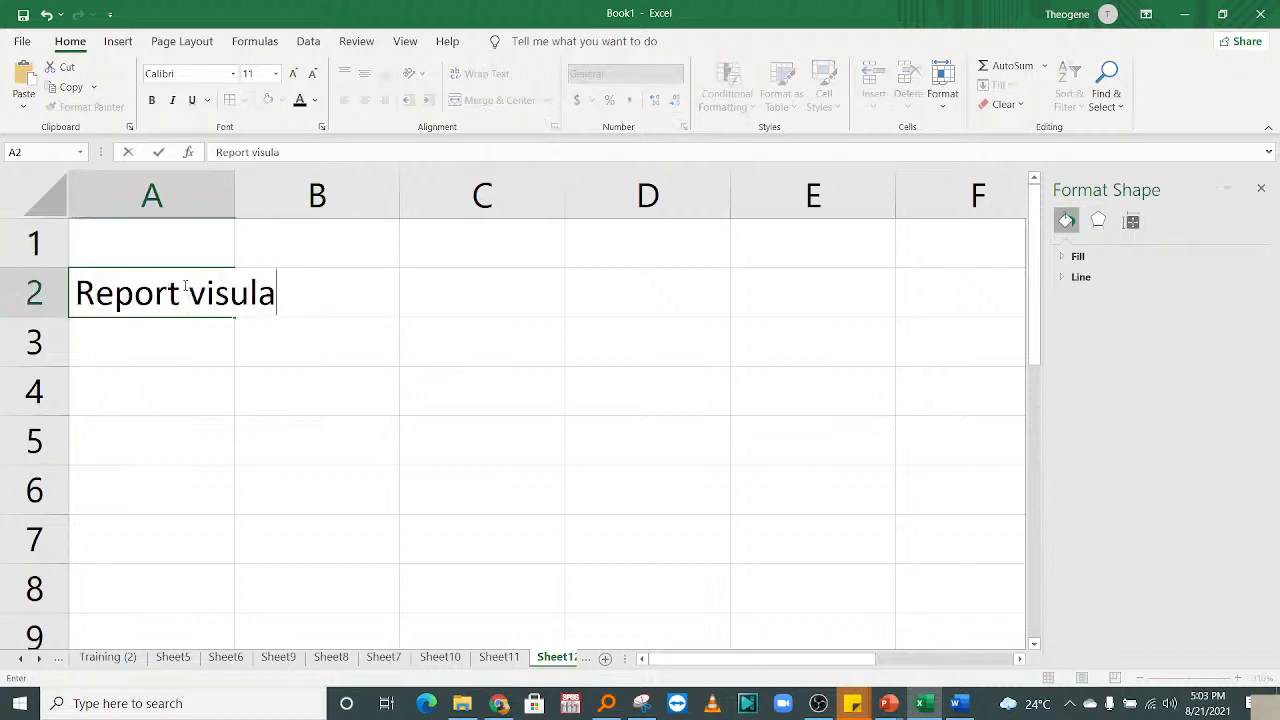
{"action": "key", "text": "BackSpace"}
{"action": "type", "text": "izat"}
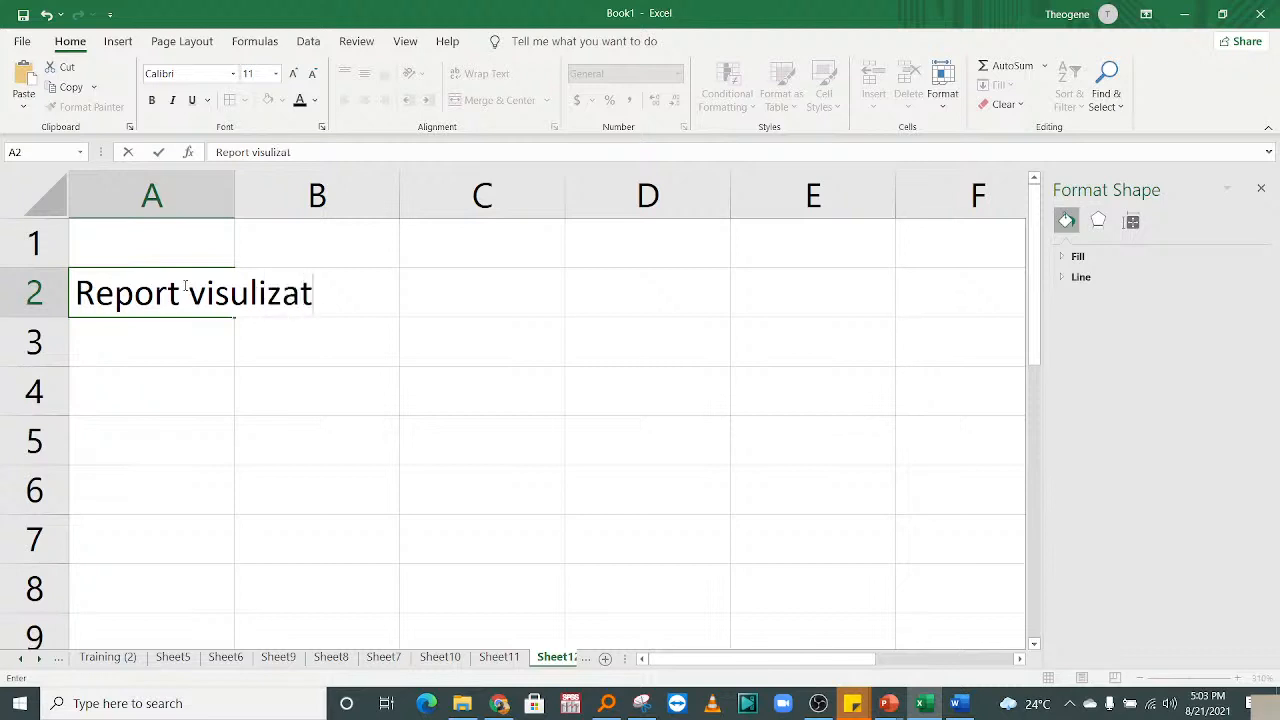
{"action": "type", "text": "ion T"}
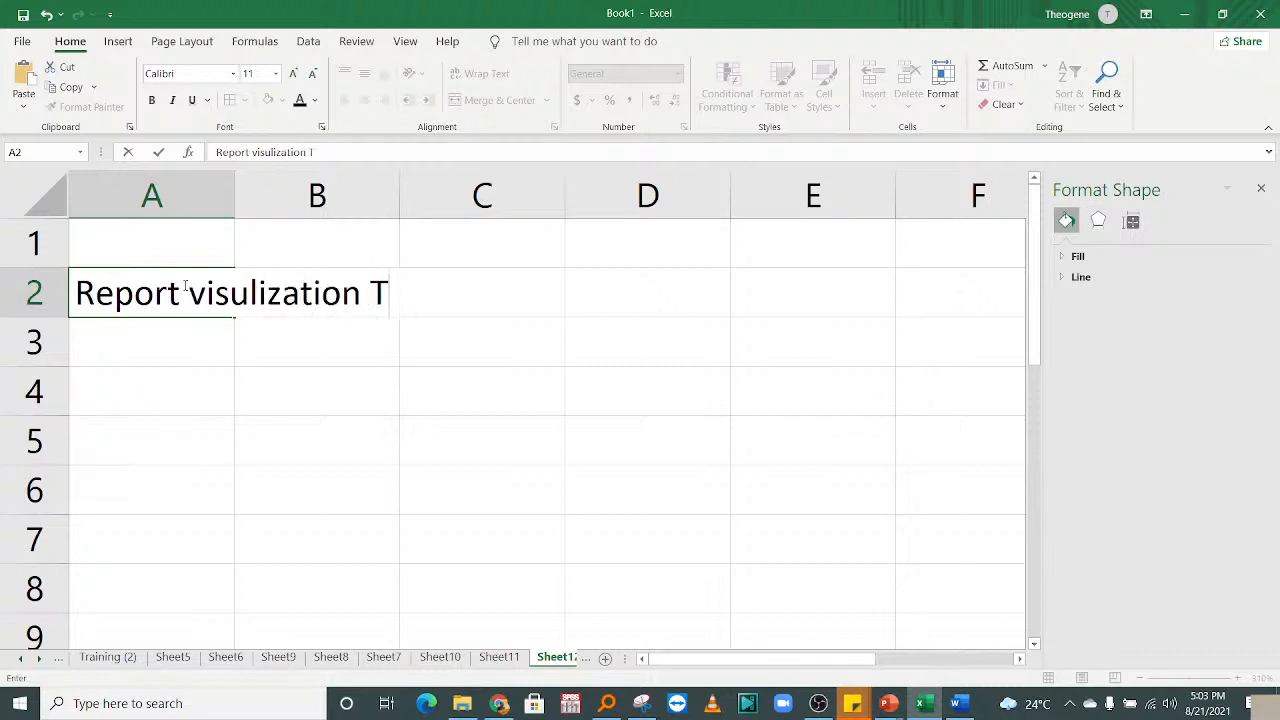
{"action": "type", "text": "echniques"}
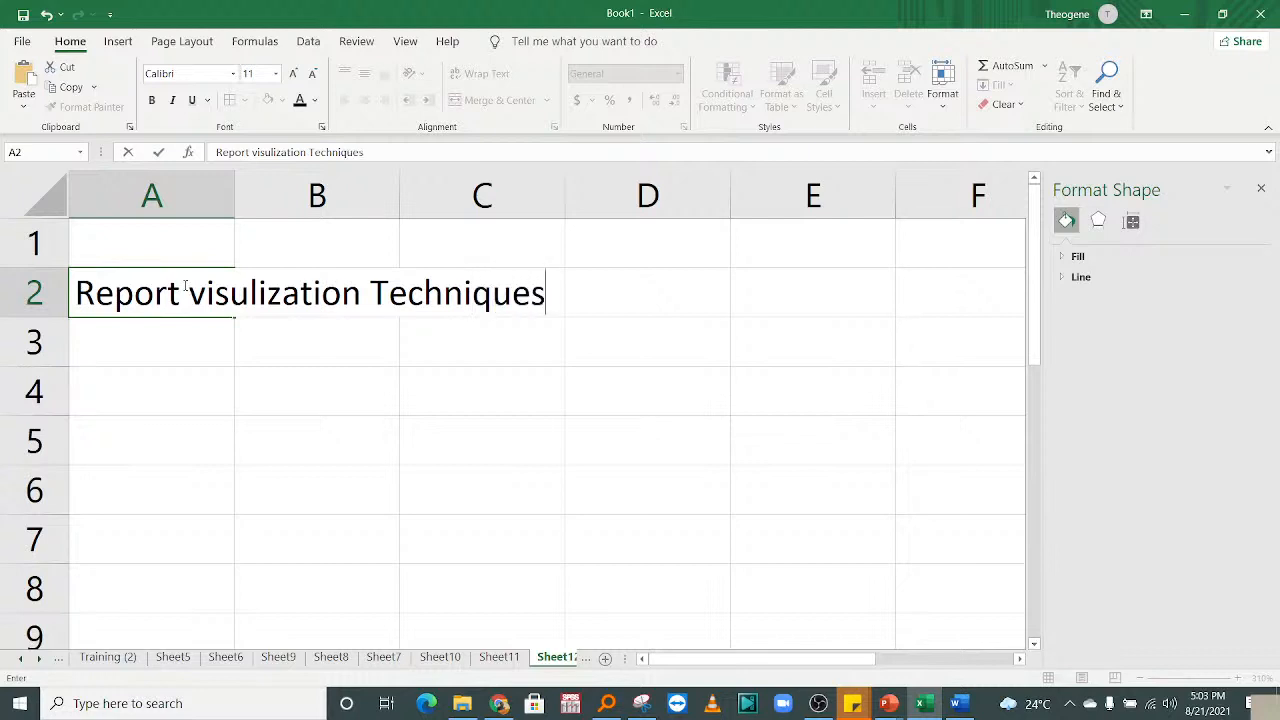
{"action": "key", "text": "Return"}
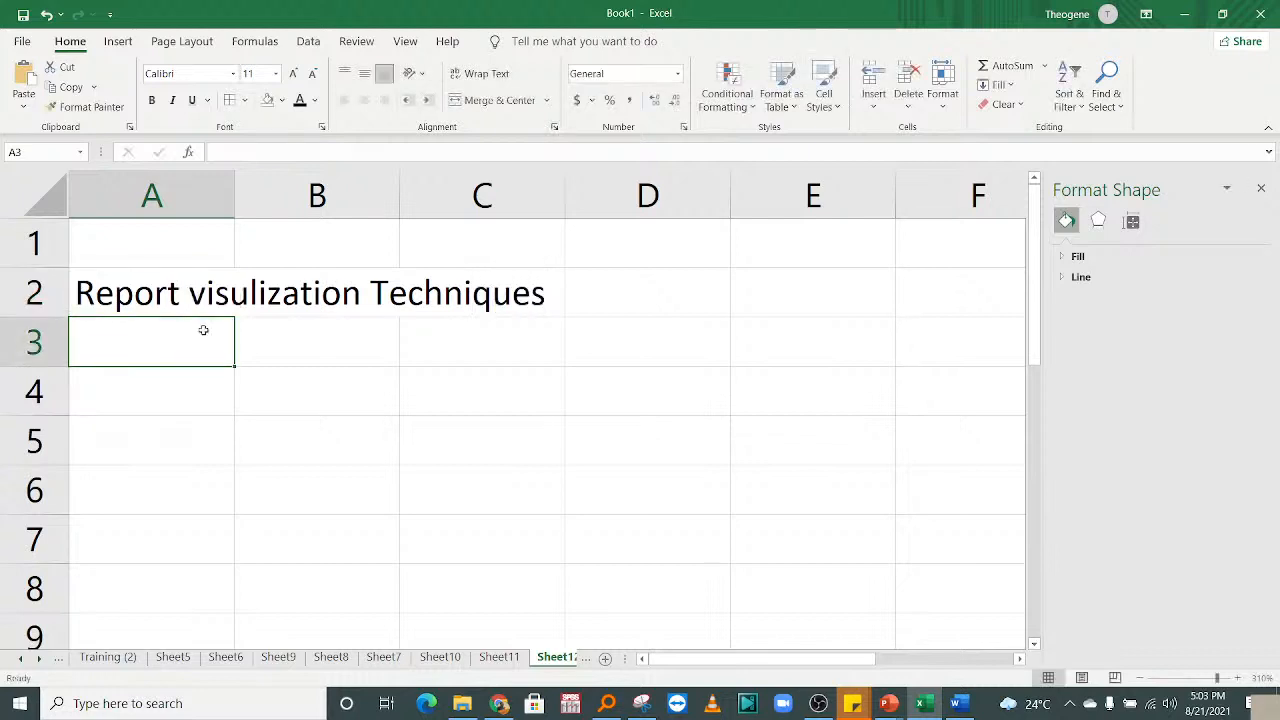
Edit the A2 title to insert a missing 'a' into 'visulization'.
{"action": "left_click", "coordinate": [397, 358]}
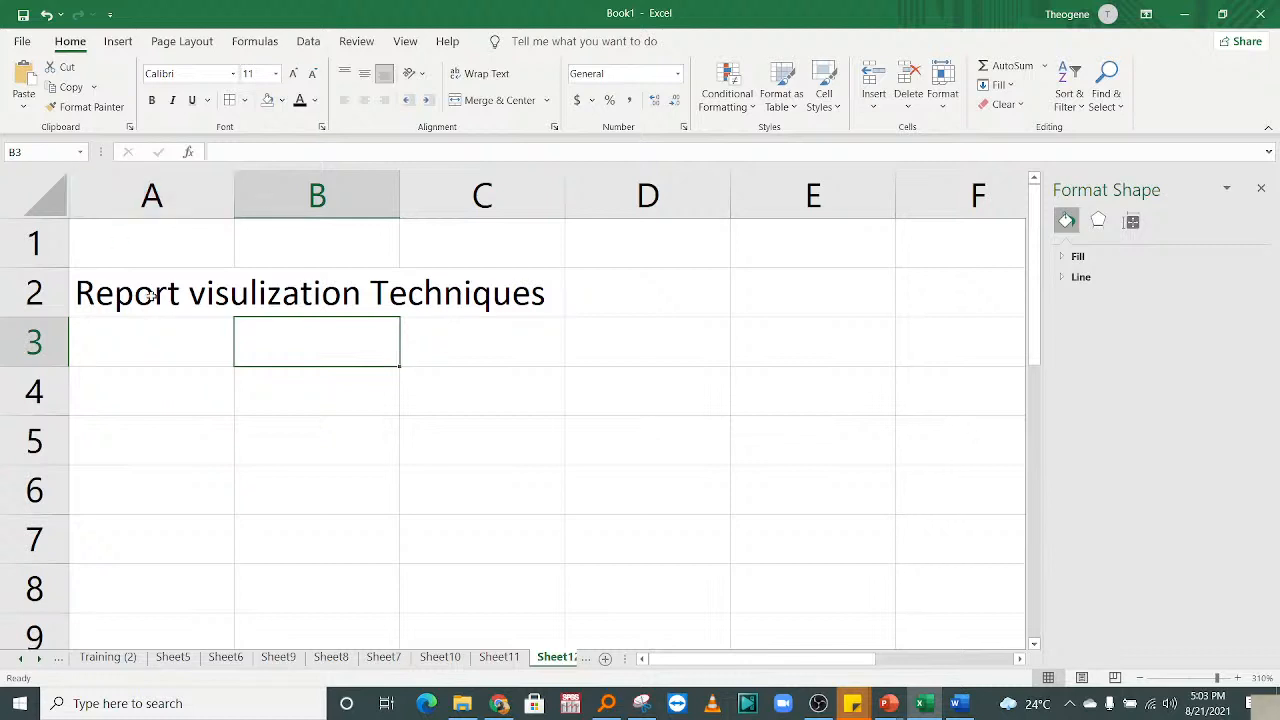
{"action": "double_click", "coordinate": [205, 300]}
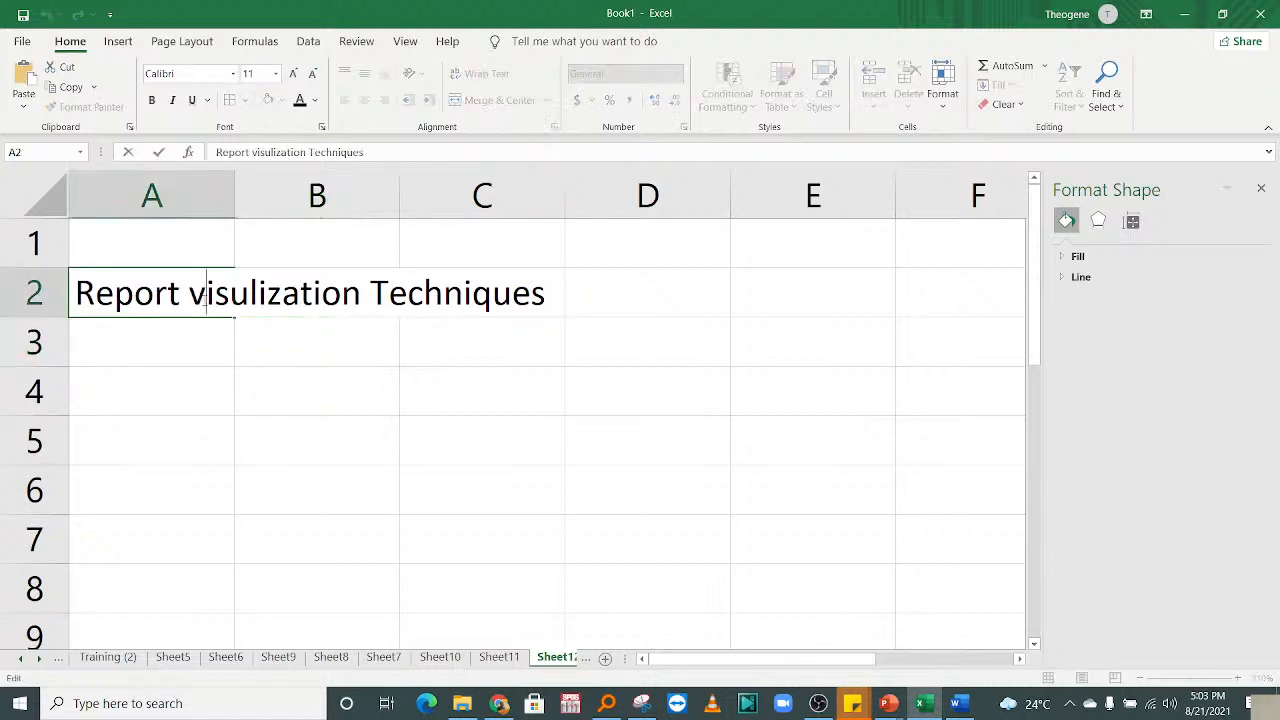
{"action": "left_click", "coordinate": [257, 295]}
{"action": "type", "text": "a"}
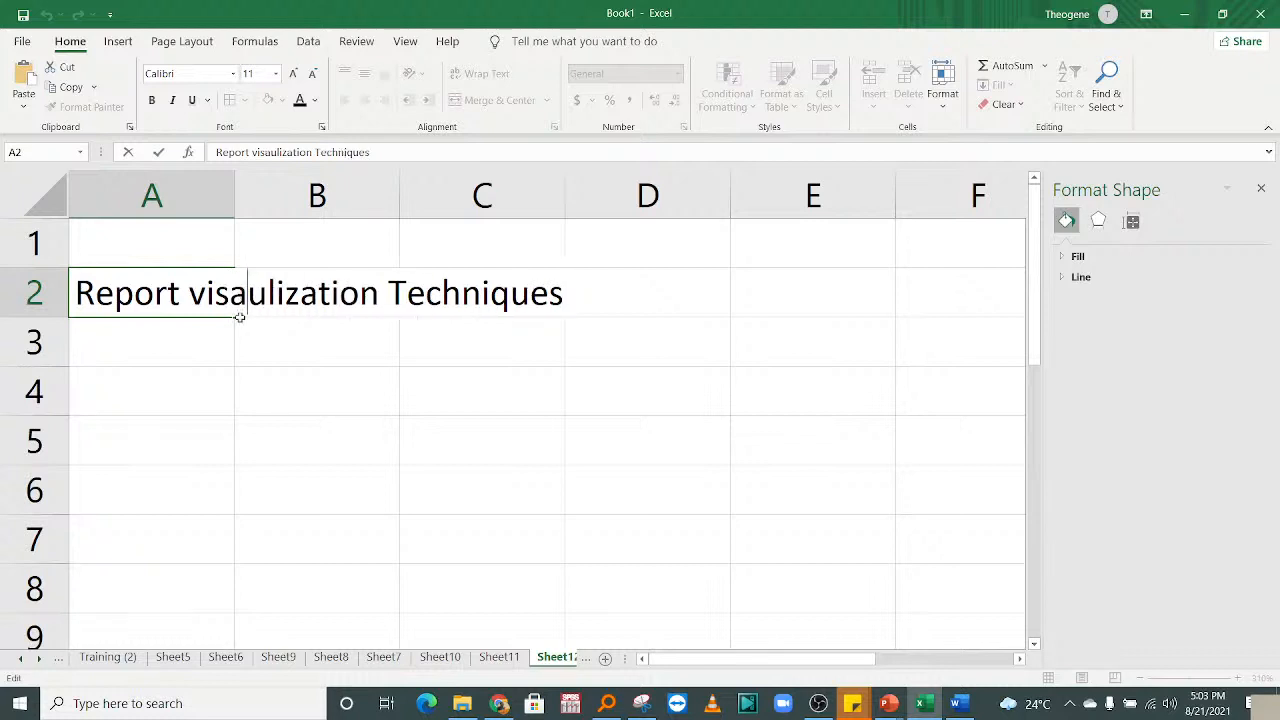
{"action": "left_click", "coordinate": [270, 379]}
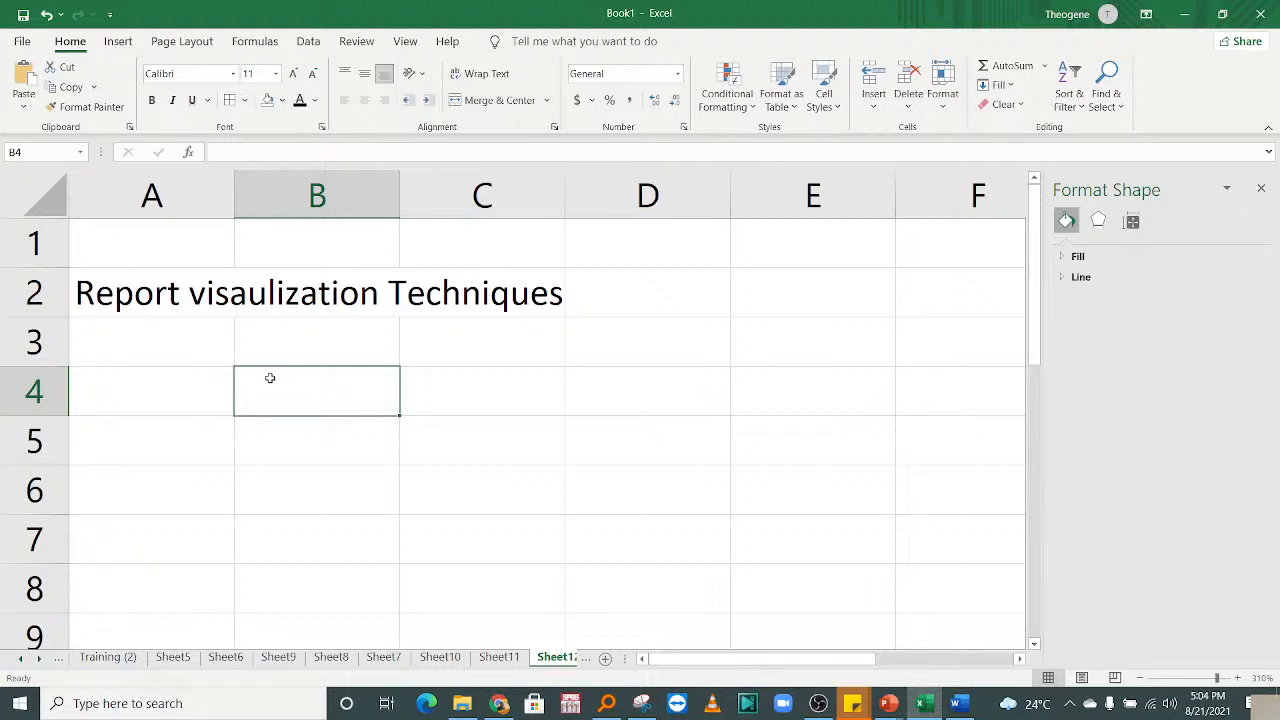
Move the misplaced 'a' so the title reads 'Report visualization Techniques'.
{"action": "left_click", "coordinate": [247, 301]}
{"action": "double_click", "coordinate": [247, 301]}
{"action": "double_click", "coordinate": [190, 294]}
{"action": "left_click", "coordinate": [247, 294]}
{"action": "key", "text": "BackSpace"}
{"action": "left_click", "coordinate": [248, 294]}
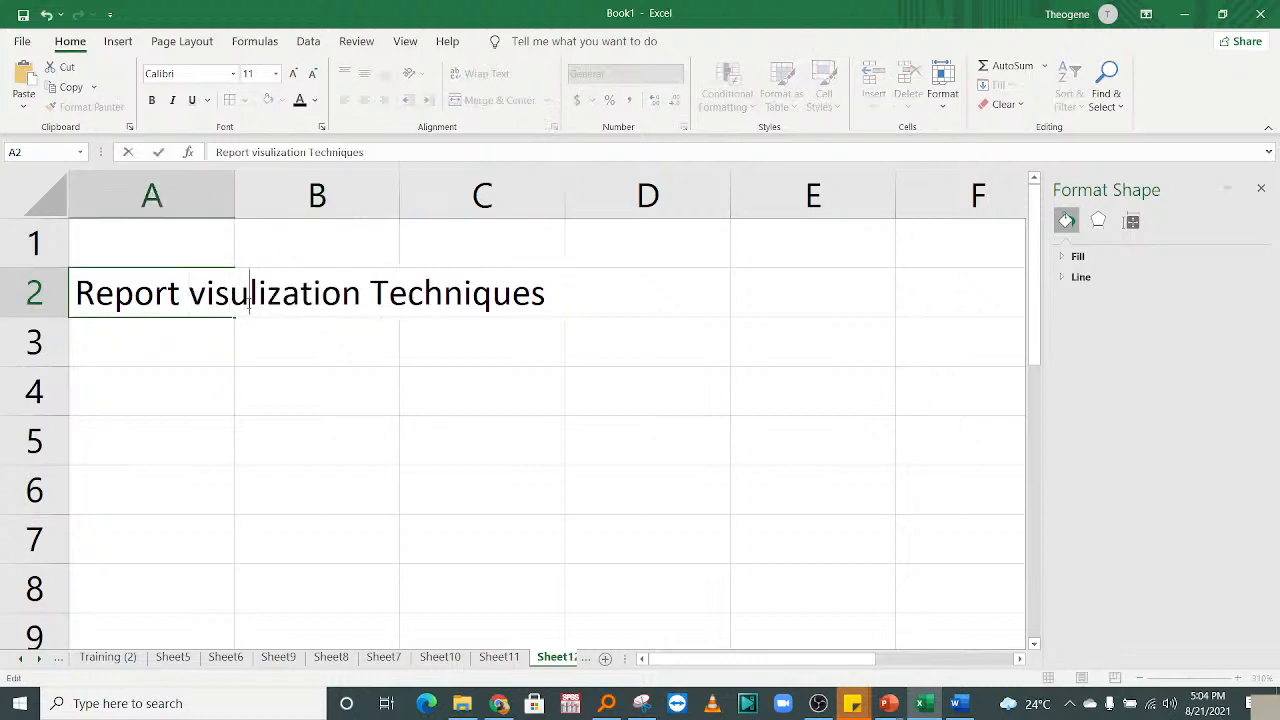
{"action": "type", "text": "a"}
{"action": "left_click", "coordinate": [292, 419]}
Delete the title text from A2:C3, leaving the sheet blank.
{"action": "left_click", "coordinate": [60, 390]}
{"action": "left_click_drag", "start_coordinate": [120, 293], "coordinate": [507, 322]}
{"action": "key", "text": "Delete"}
{"action": "left_click", "coordinate": [314, 486]}
{"action": "left_click_drag", "start_coordinate": [686, 662], "coordinate": [688, 666]}
On Sheet7, delete the comments from experience cells D3:D8.
{"action": "left_click", "coordinate": [383, 657]}
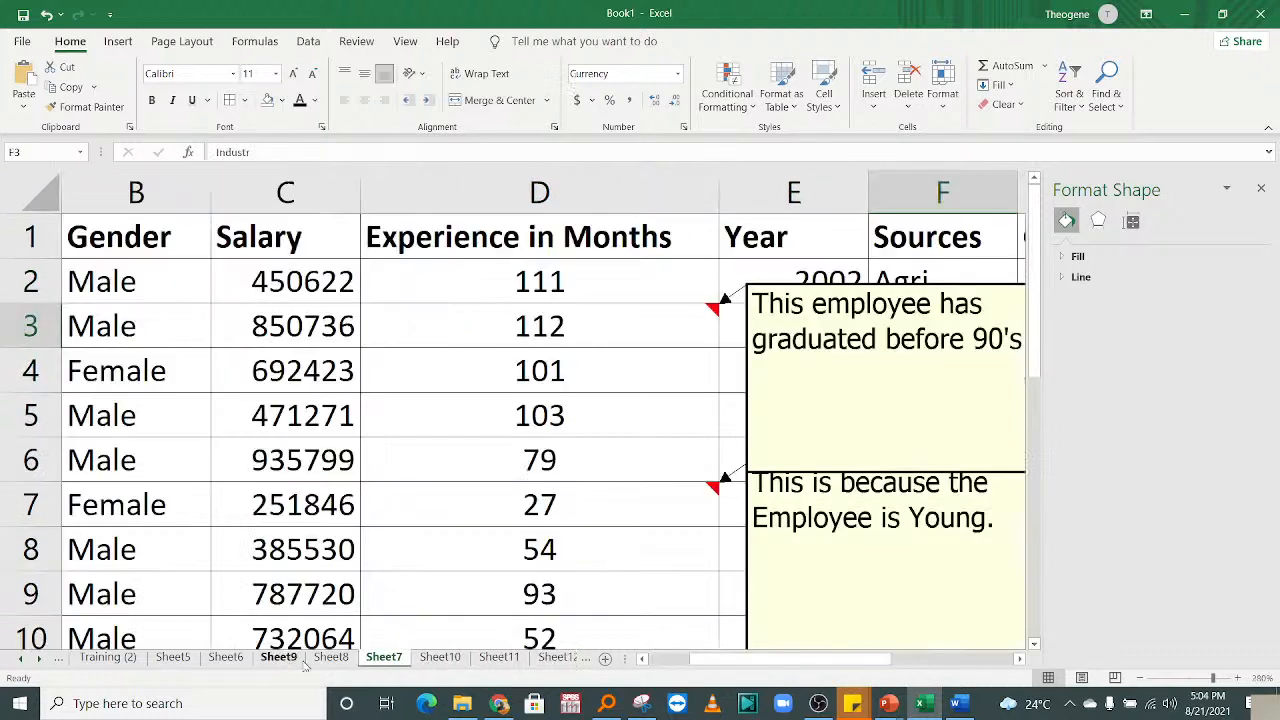
{"action": "left_click", "coordinate": [609, 320]}
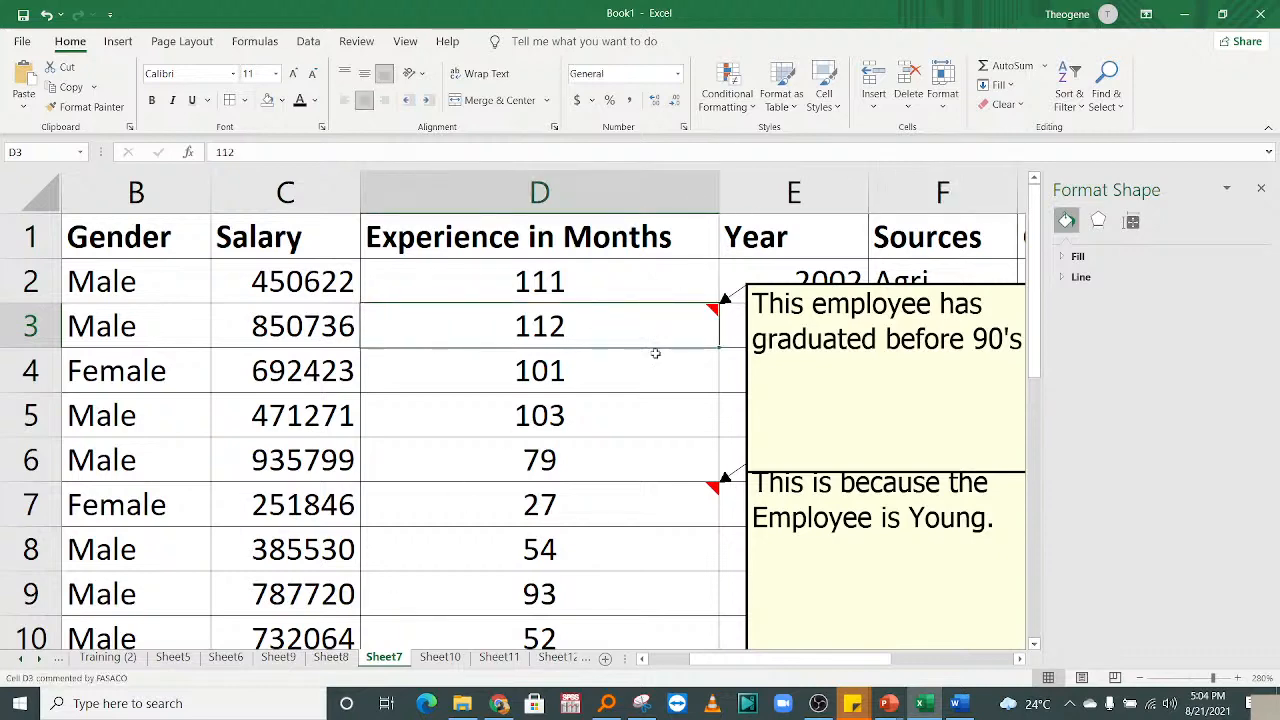
{"action": "left_click_drag", "start_coordinate": [652, 334], "coordinate": [666, 549]}
{"action": "left_click", "coordinate": [356, 41]}
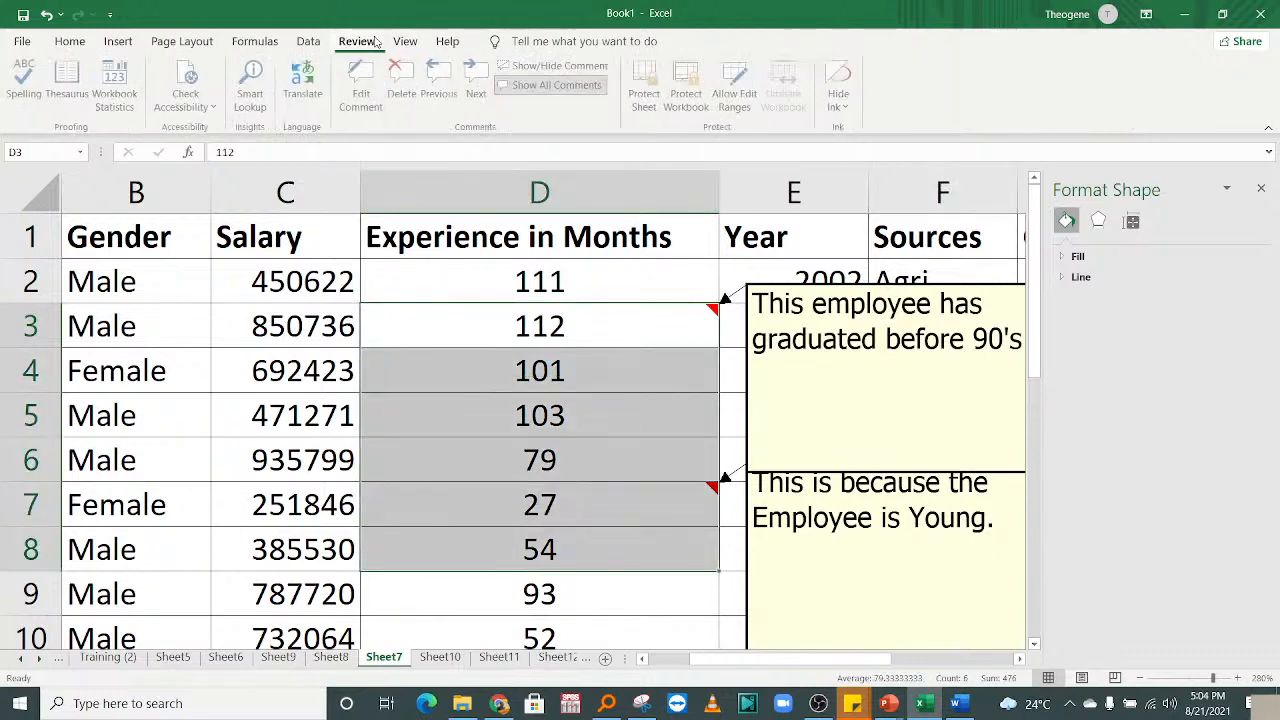
{"action": "left_click", "coordinate": [404, 93]}
{"action": "left_click", "coordinate": [609, 415]}
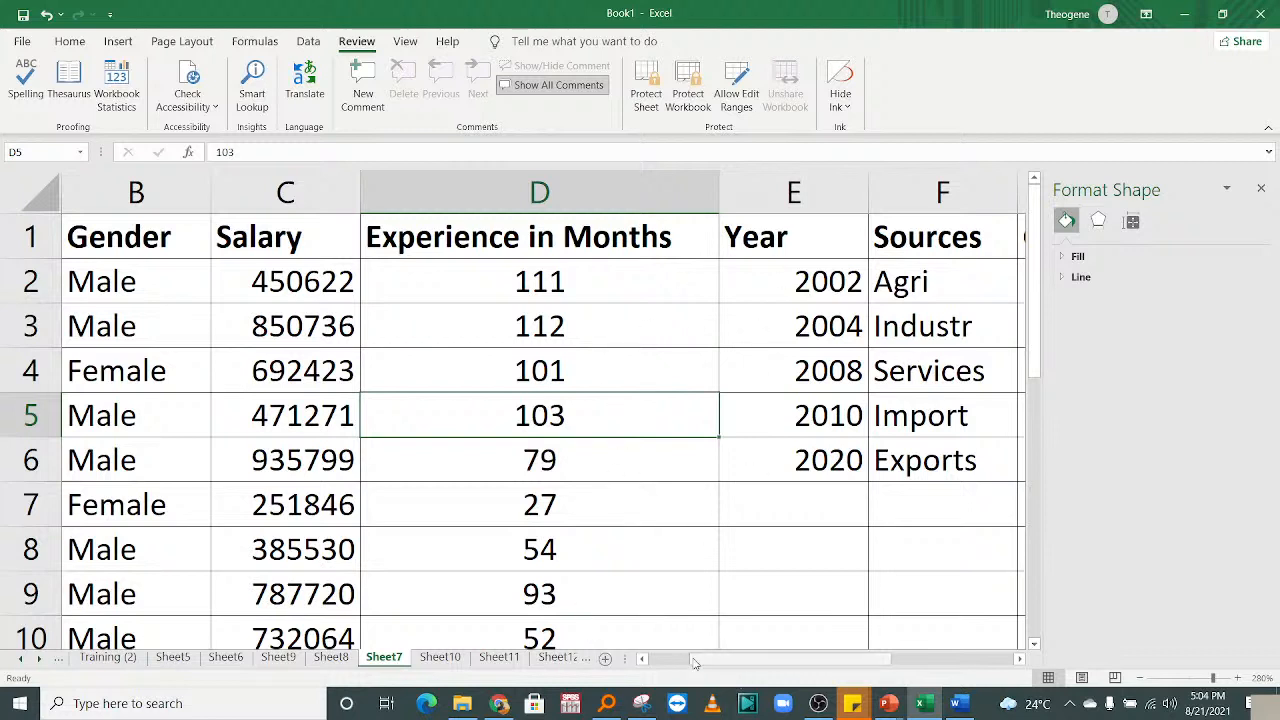
Clear the extra Female entries in rows 13–22.
{"action": "left_click_drag", "start_coordinate": [694, 660], "coordinate": [636, 660]}
{"action": "left_click", "coordinate": [660, 320]}
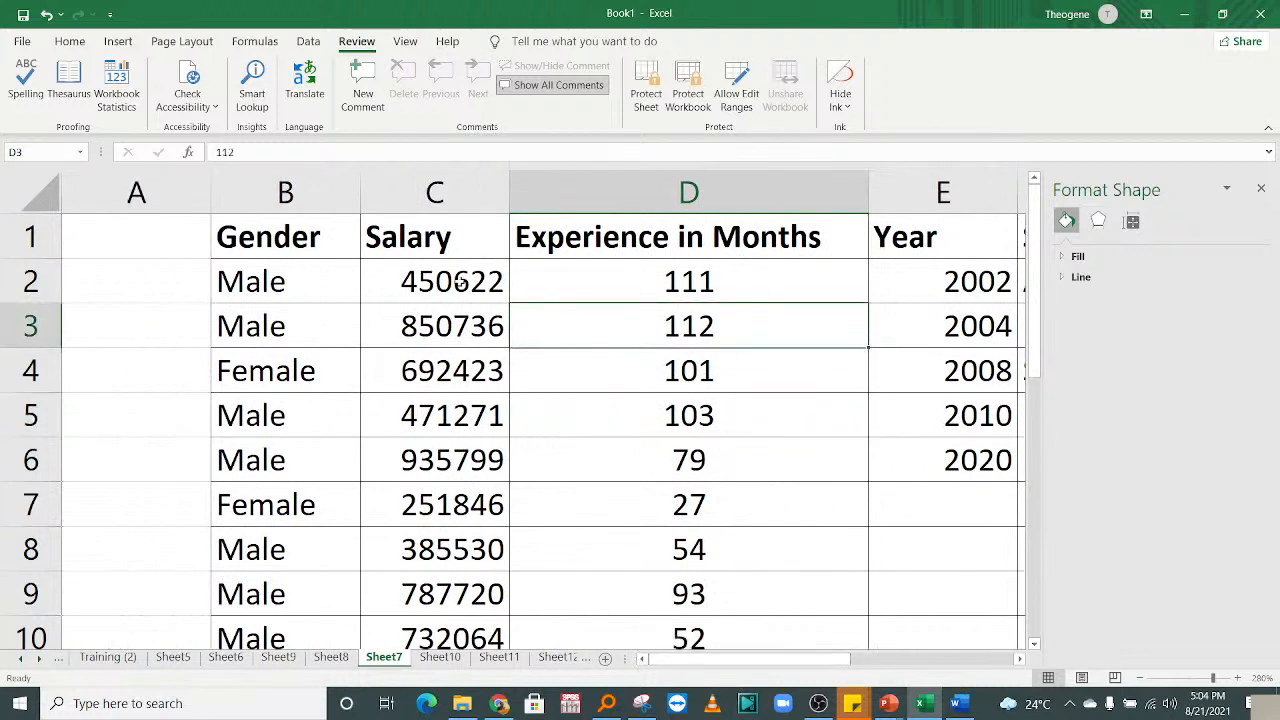
{"action": "left_click", "coordinate": [872, 378]}
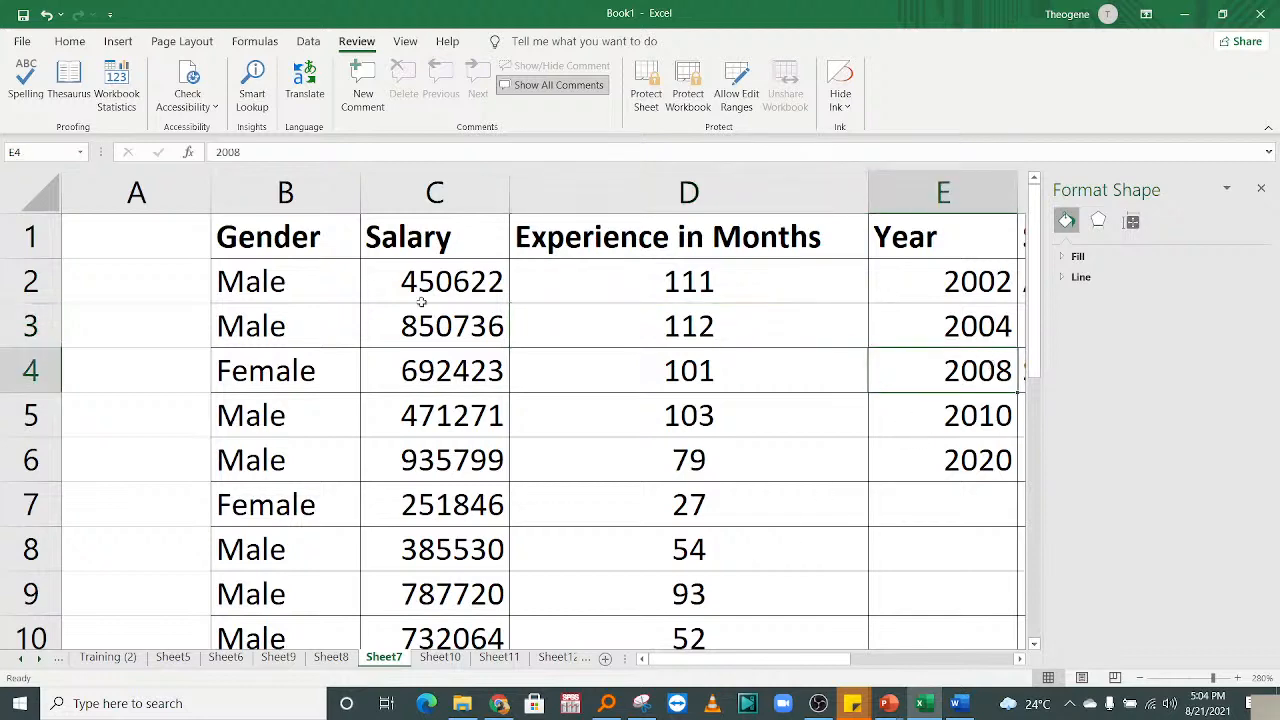
{"action": "left_click", "coordinate": [378, 505]}
{"action": "left_click_drag", "start_coordinate": [378, 505], "coordinate": [380, 556]}
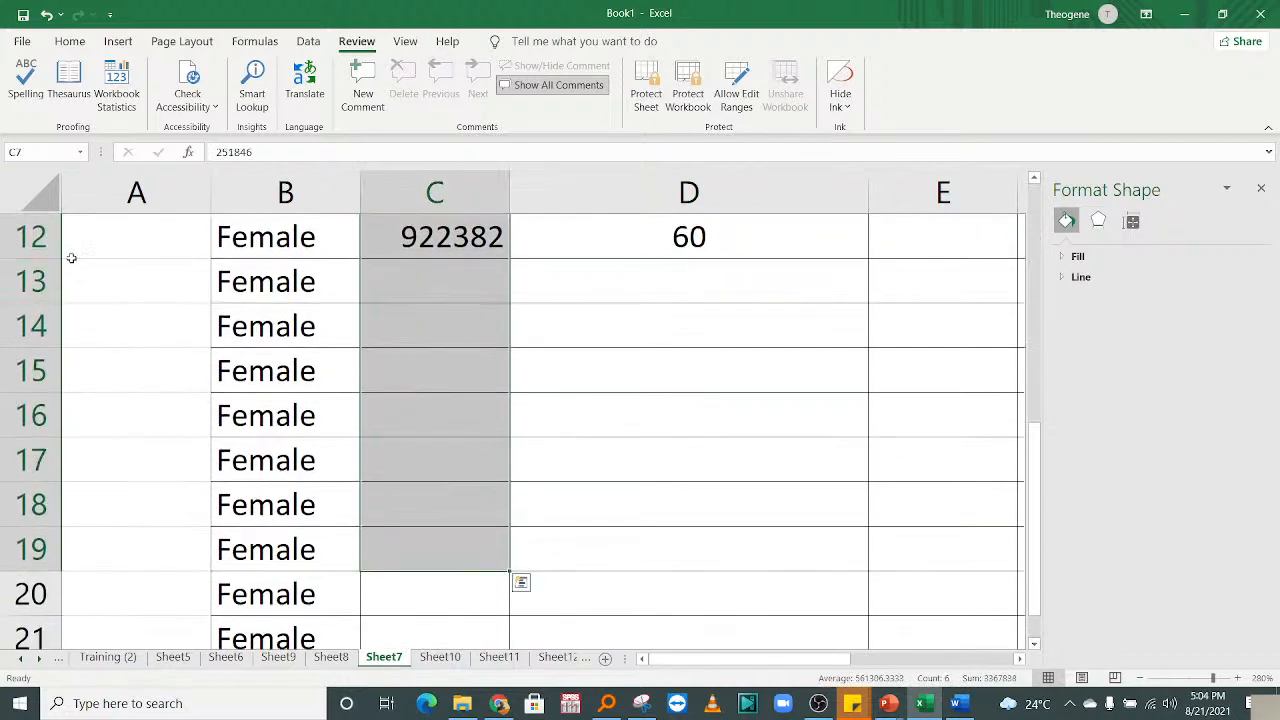
{"action": "left_click", "coordinate": [27, 278]}
{"action": "left_click_drag", "start_coordinate": [27, 278], "coordinate": [25, 558]}
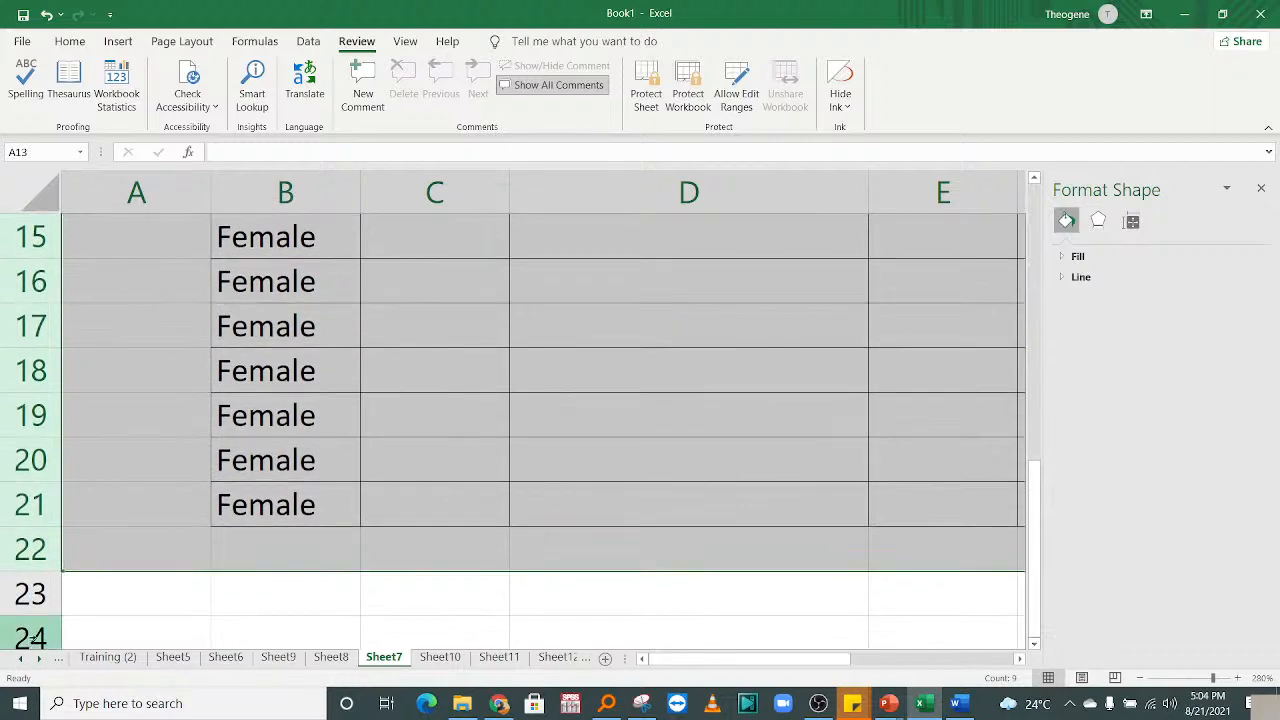
{"action": "key", "text": "Delete"}
Browse from the GDP table back toward column B.
{"action": "scroll", "coordinate": [515, 395], "scroll_direction": "up", "scroll_amount": 2}
{"action": "left_click", "coordinate": [657, 369]}
{"action": "key", "text": "Right"}
{"action": "key", "text": "Right"}
{"action": "key", "text": "Right"}
{"action": "key", "text": "Right"}
{"action": "key", "text": "Right"}
{"action": "key", "text": "Right"}
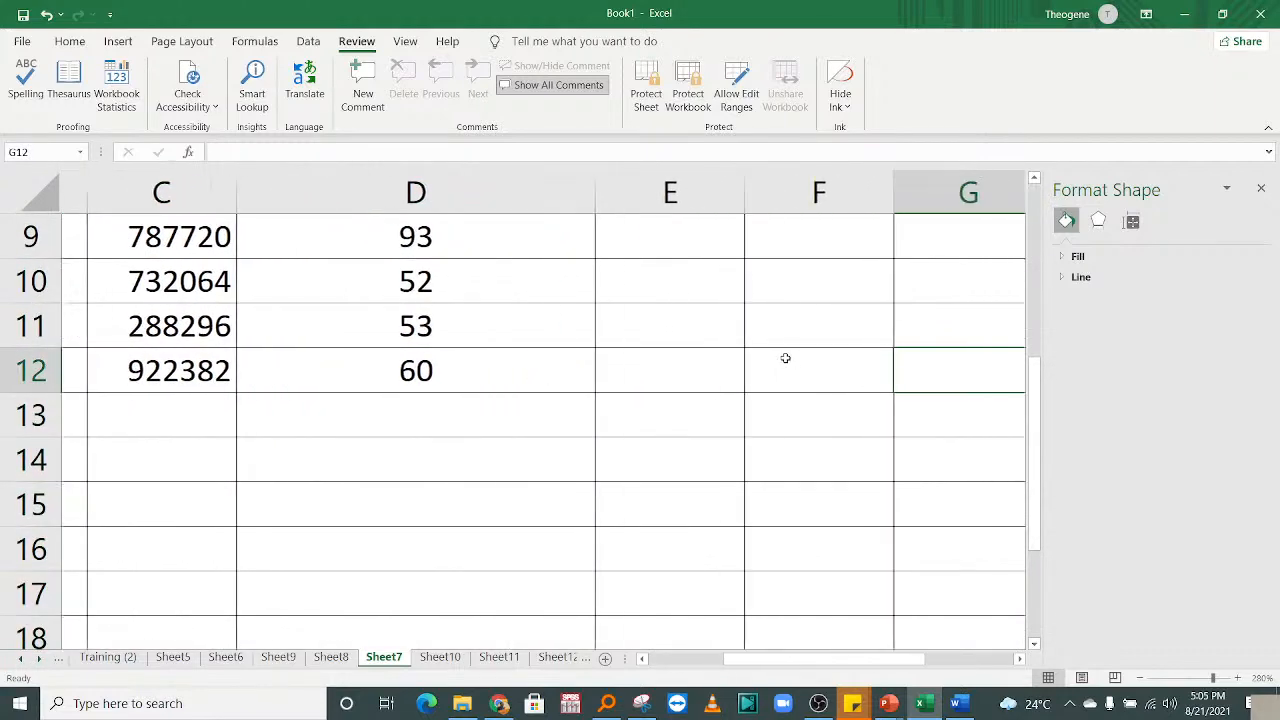
{"action": "left_click_drag", "start_coordinate": [1034, 400], "coordinate": [1036, 200]}
{"action": "left_click", "coordinate": [450, 378]}
{"action": "key", "text": "Left"}
{"action": "key", "text": "Left"}
{"action": "key", "text": "Left"}
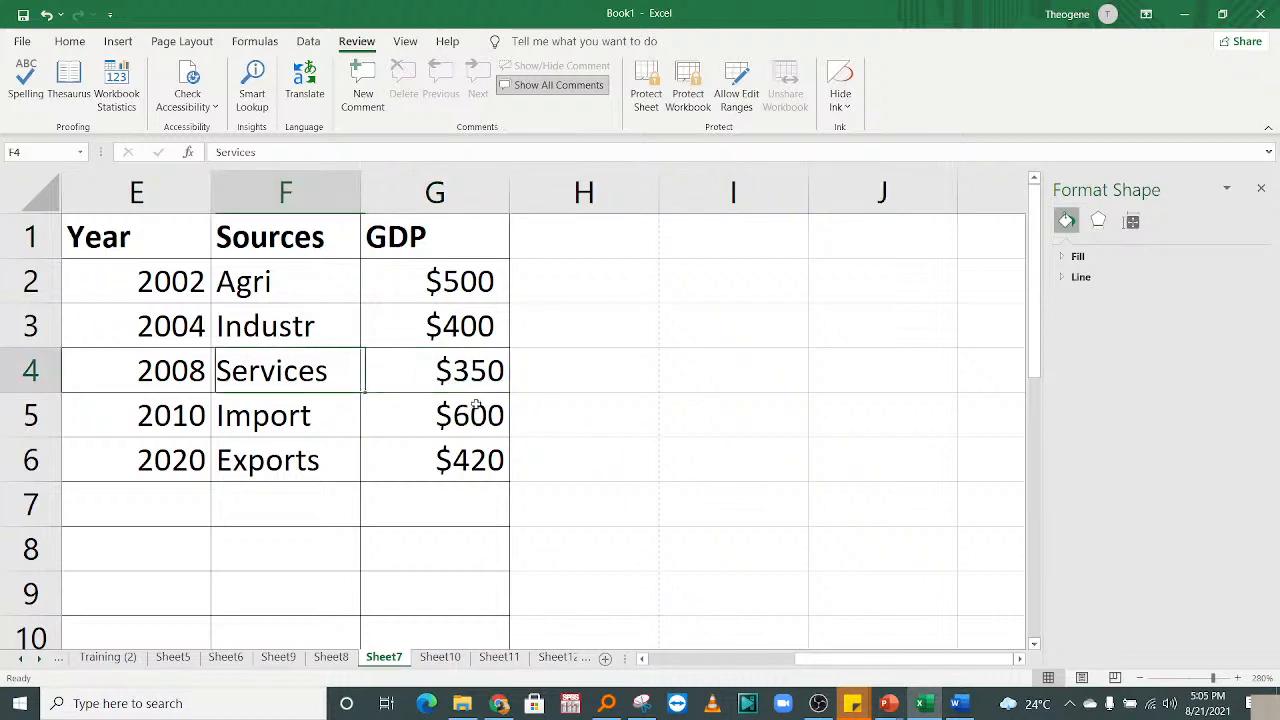
{"action": "key", "text": "Left"}
{"action": "key", "text": "Left"}
Copy Industr, Services and Import from F3:F5 into F7:F9.
{"action": "left_click_drag", "start_coordinate": [784, 181], "coordinate": [816, 198]}
{"action": "right_click", "coordinate": [800, 207]}
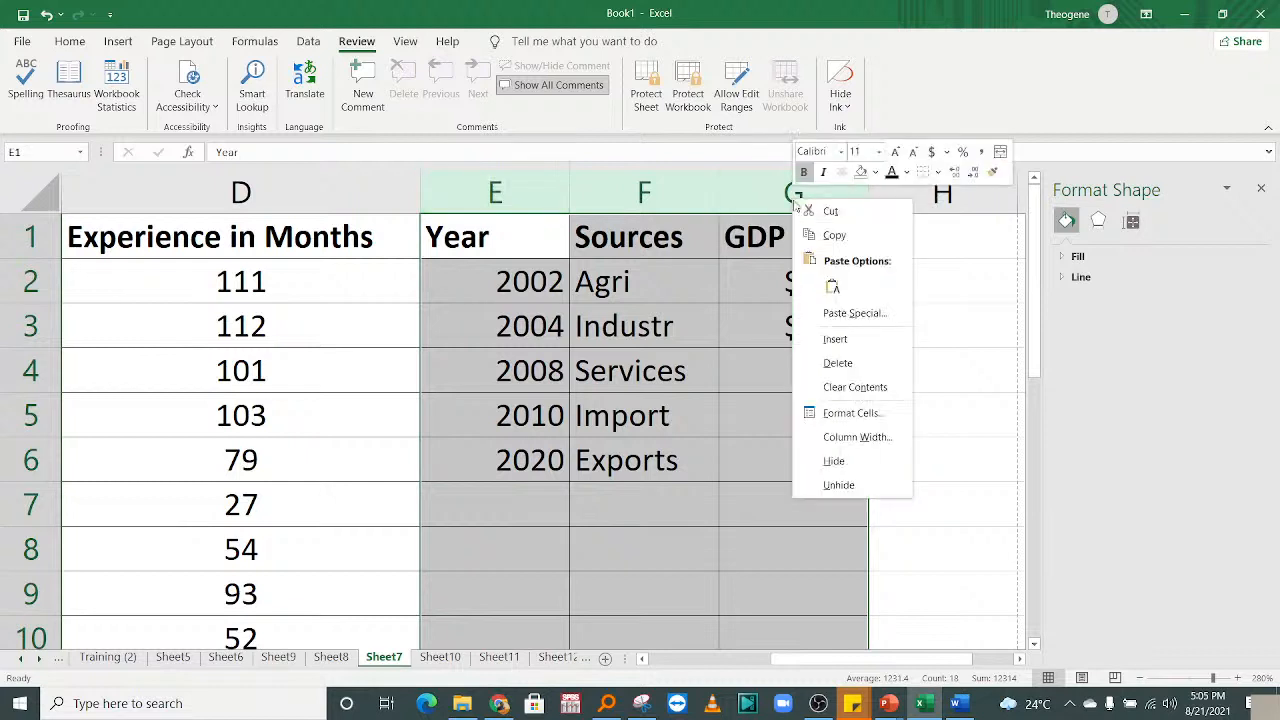
{"action": "key", "text": "Escape"}
{"action": "left_click", "coordinate": [663, 517]}
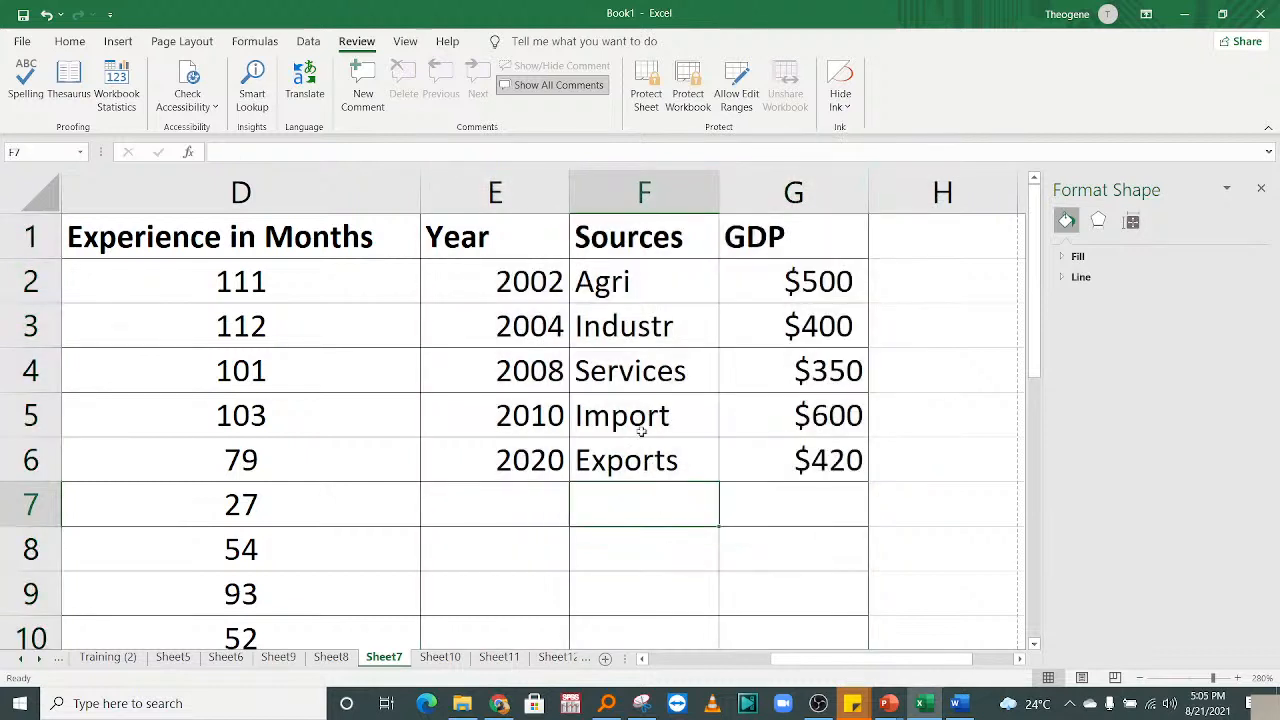
{"action": "left_click_drag", "start_coordinate": [628, 330], "coordinate": [634, 405]}
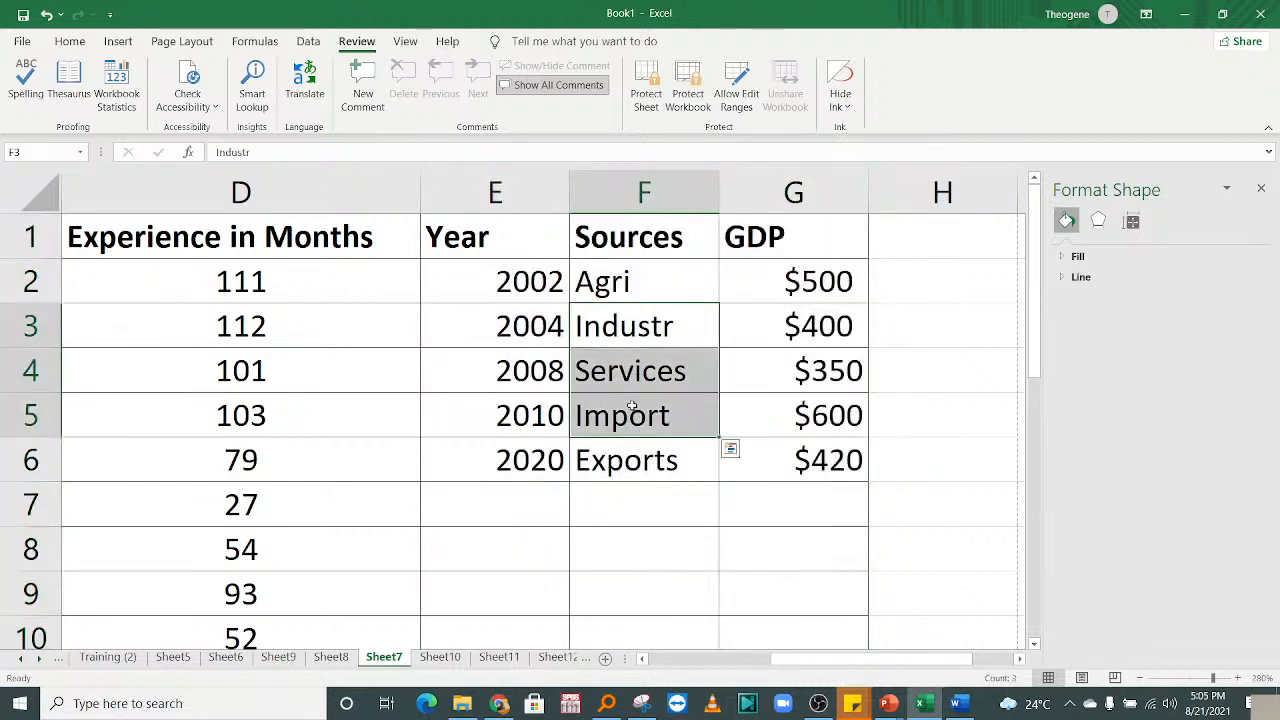
{"action": "key", "text": "ctrl+c"}
{"action": "left_click", "coordinate": [632, 508]}
{"action": "key", "text": "ctrl+v"}
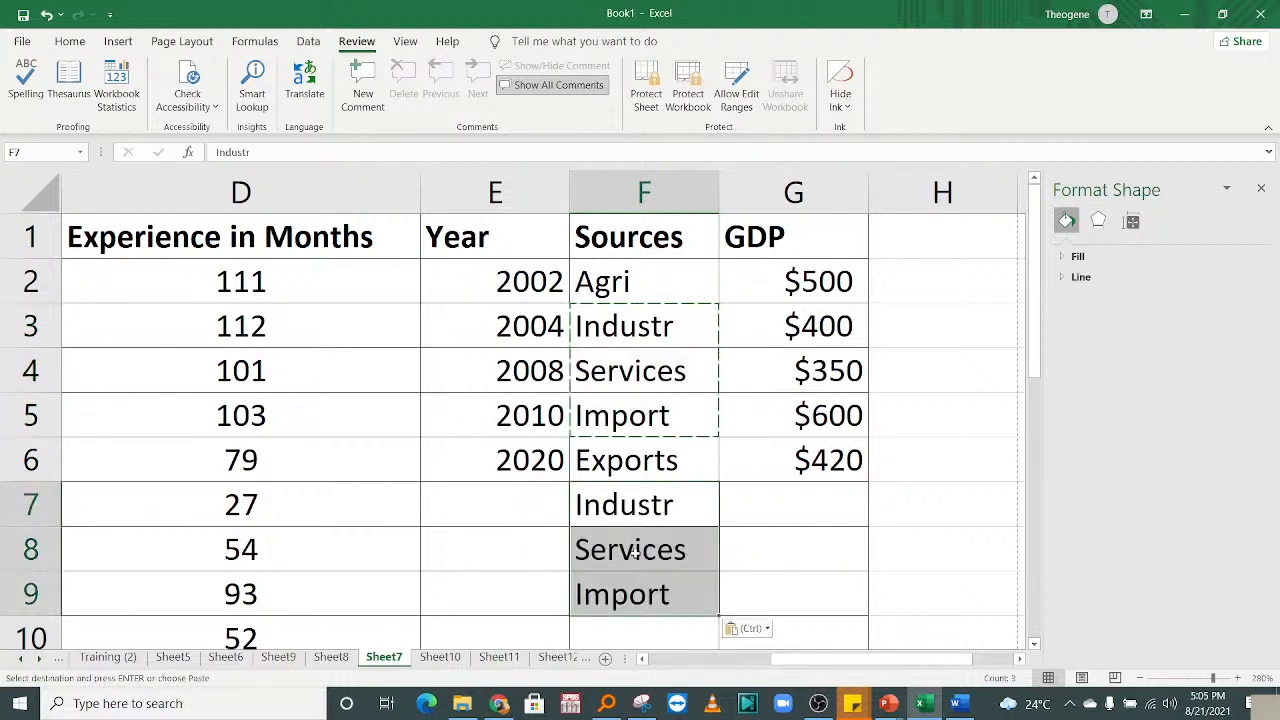
Copy Import, Exports and Industr from F5:F7 into F10:F12.
{"action": "left_click_drag", "start_coordinate": [622, 418], "coordinate": [628, 490]}
{"action": "key", "text": "ctrl+c"}
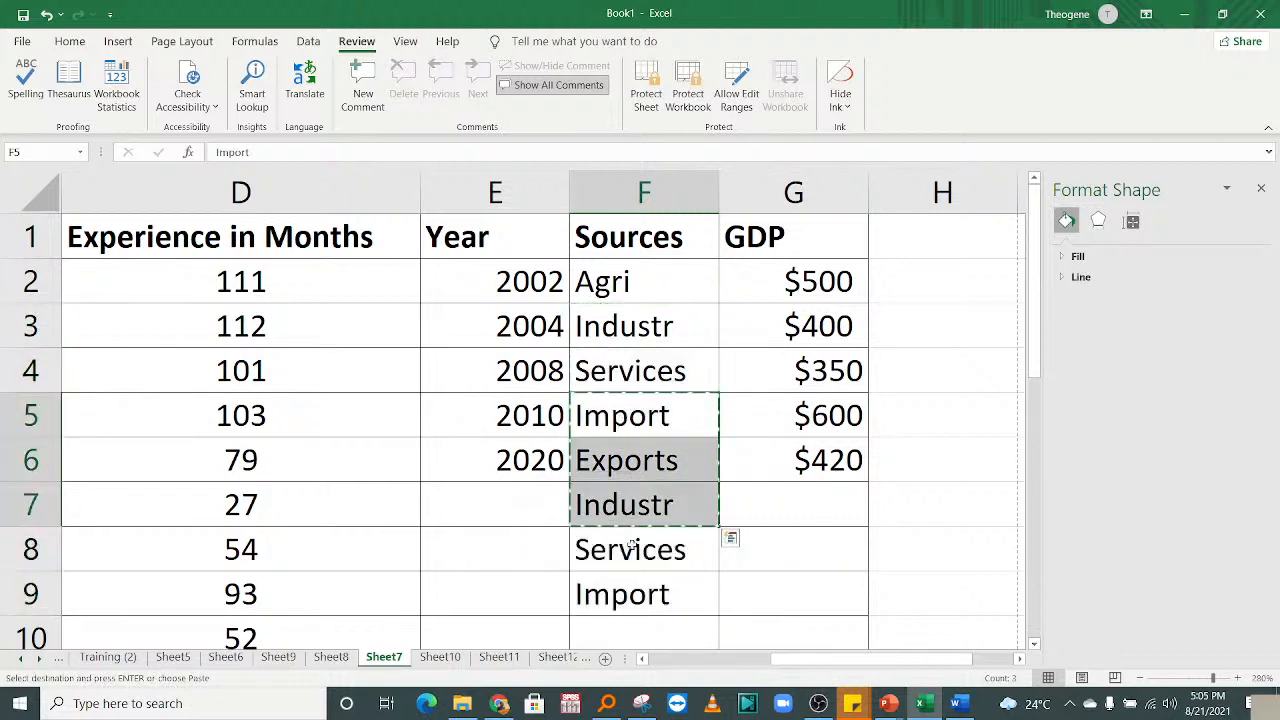
{"action": "left_click", "coordinate": [640, 600]}
{"action": "left_click", "coordinate": [640, 626]}
{"action": "key", "text": "ctrl+v"}
{"action": "scroll", "coordinate": [636, 580], "scroll_direction": "down", "scroll_amount": 2}
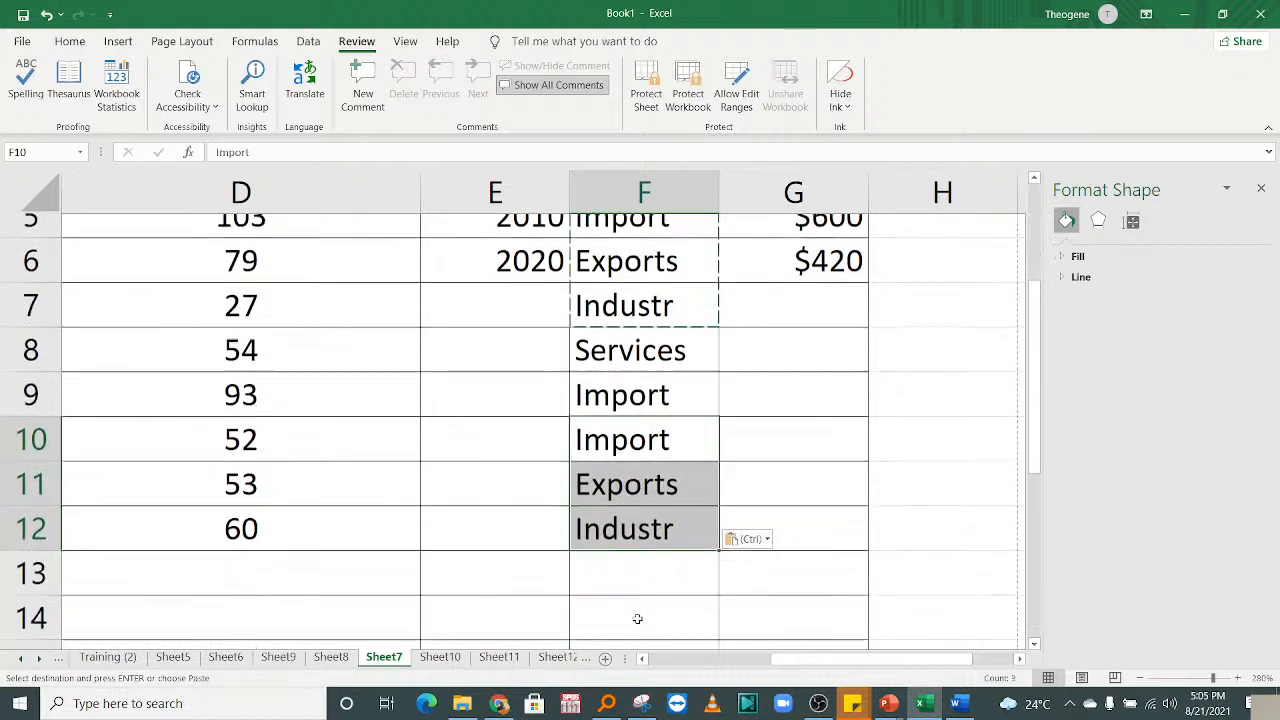
{"action": "left_click", "coordinate": [463, 417]}
{"action": "left_click", "coordinate": [516, 336]}
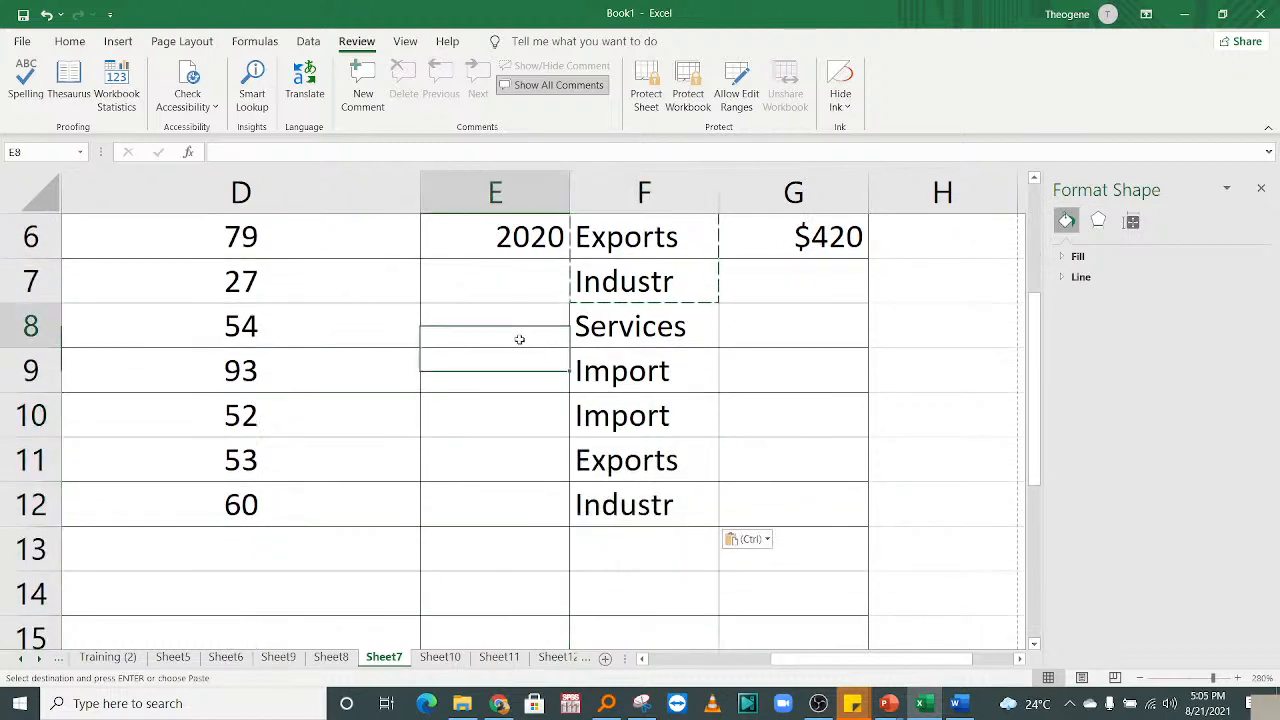
{"action": "key", "text": "Up"}
{"action": "key", "text": "Up"}
{"action": "key", "text": "Up"}
{"action": "key", "text": "Up"}
{"action": "key", "text": "Up"}
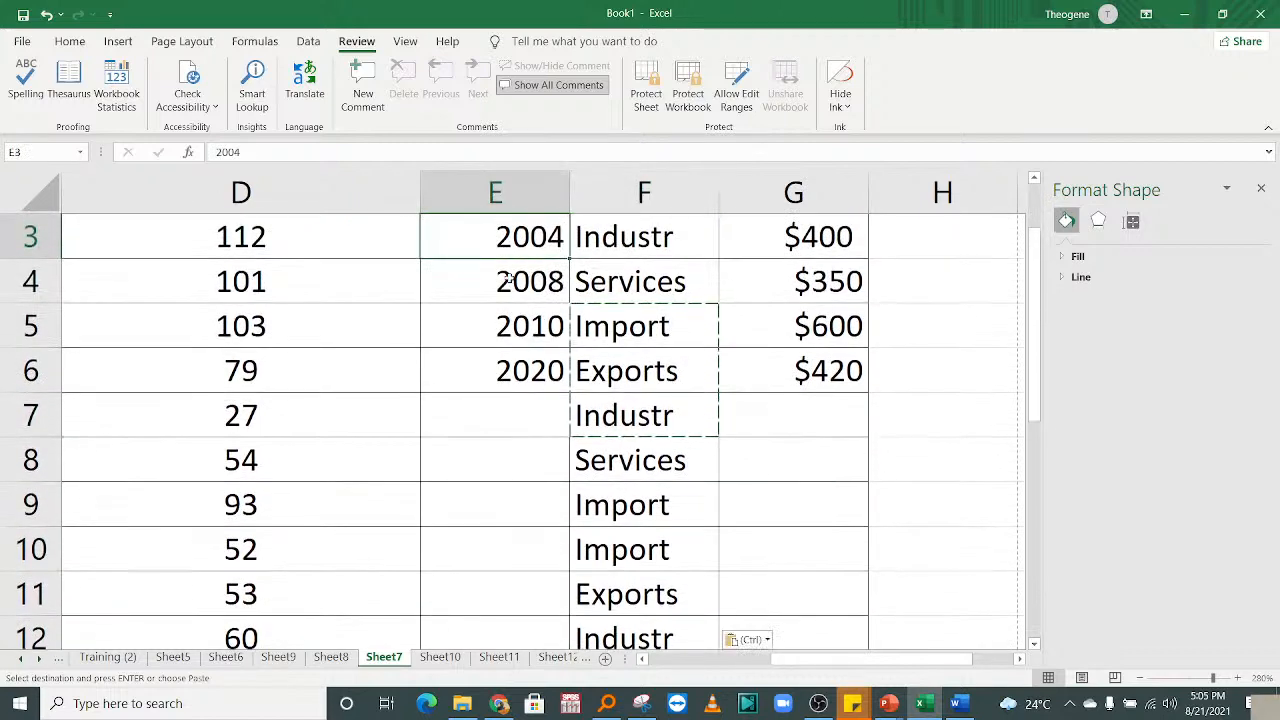
{"action": "scroll", "coordinate": [508, 298], "scroll_direction": "up", "scroll_amount": 1}
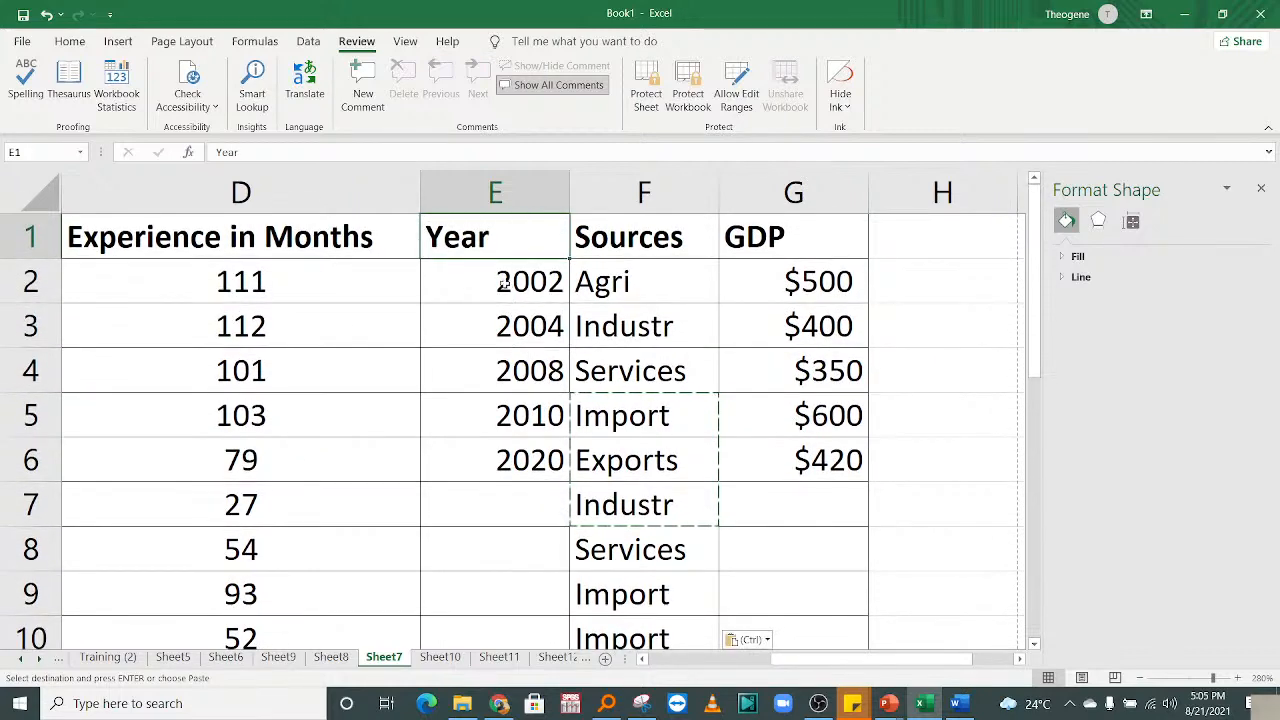
Overwrite the years in E4:E7 with 2006, 2008, 2010 and 2012.
{"action": "left_click", "coordinate": [517, 381]}
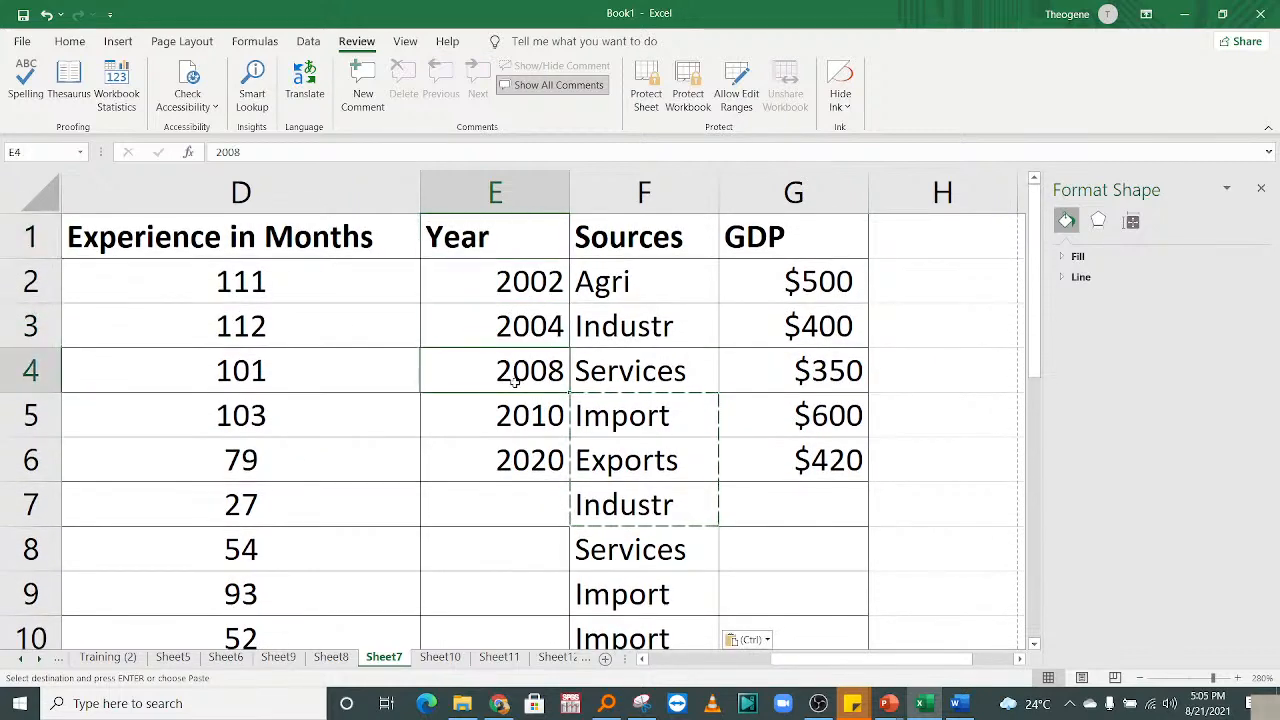
{"action": "type", "text": "2006"}
{"action": "key", "text": "Return"}
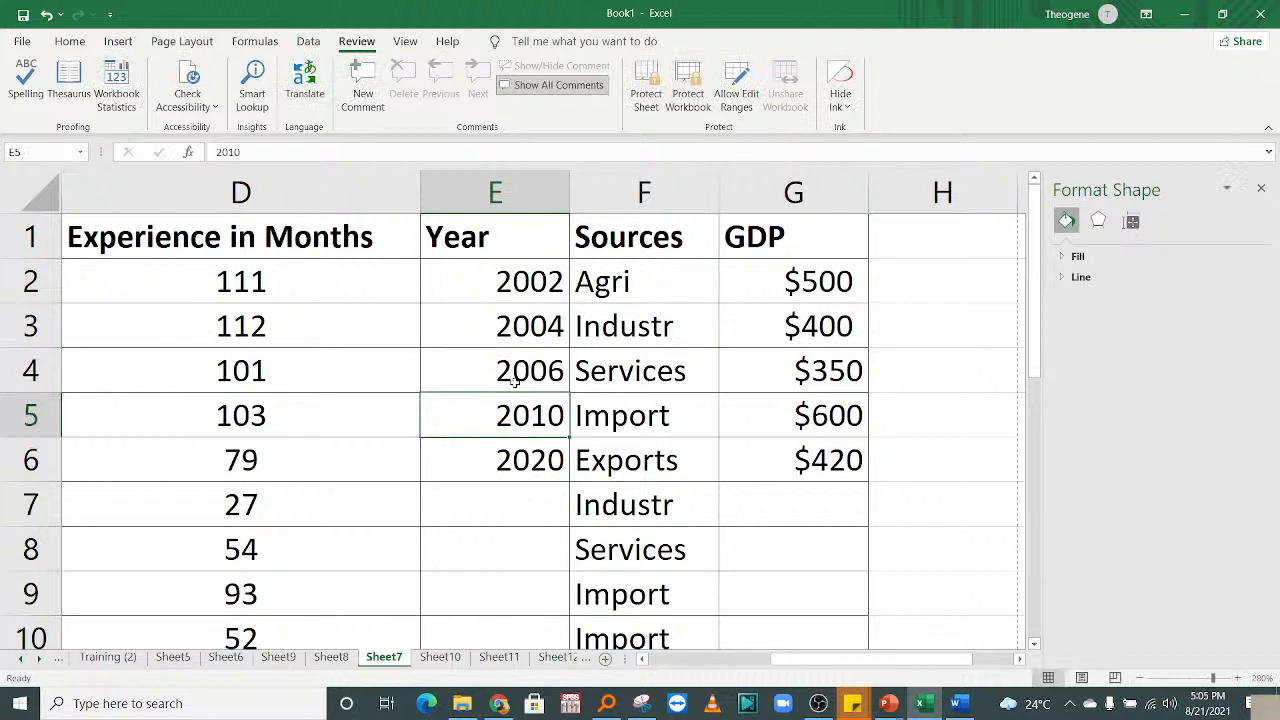
{"action": "type", "text": "2008"}
{"action": "key", "text": "Return"}
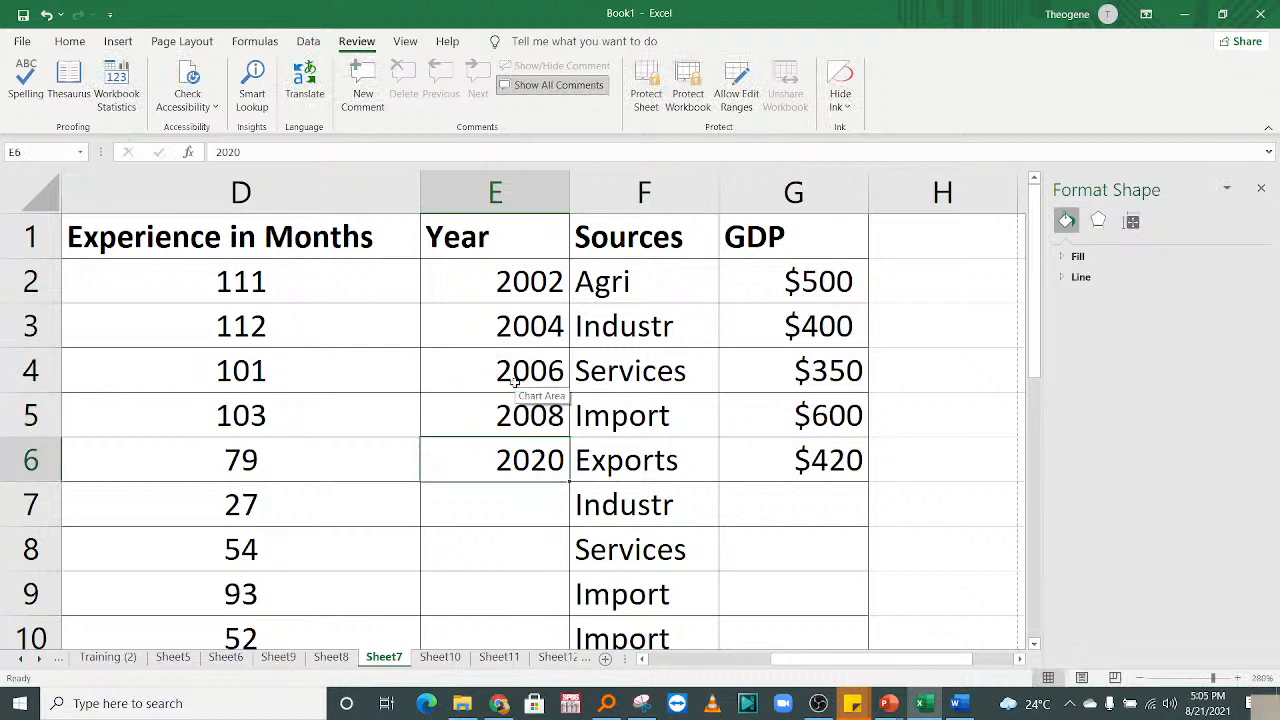
{"action": "type", "text": "2010"}
{"action": "key", "text": "Return"}
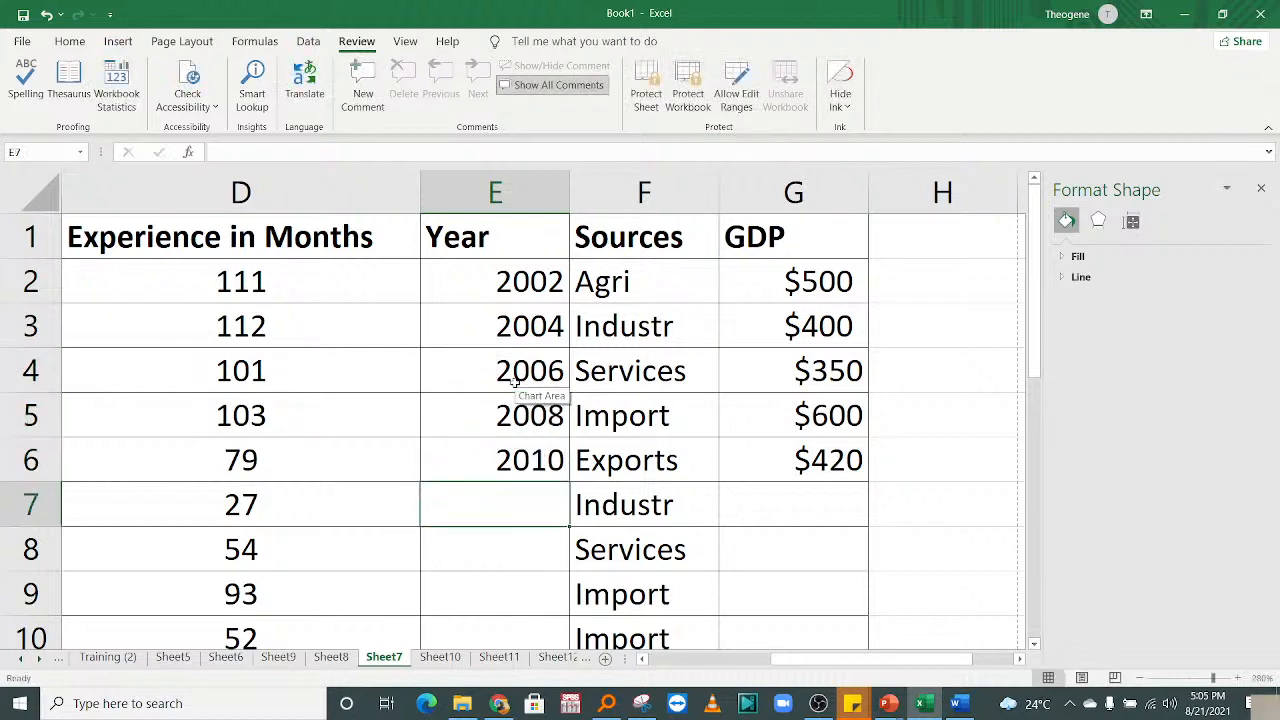
{"action": "type", "text": "202"}
{"action": "key", "text": "BackSpace"}
{"action": "type", "text": "12"}
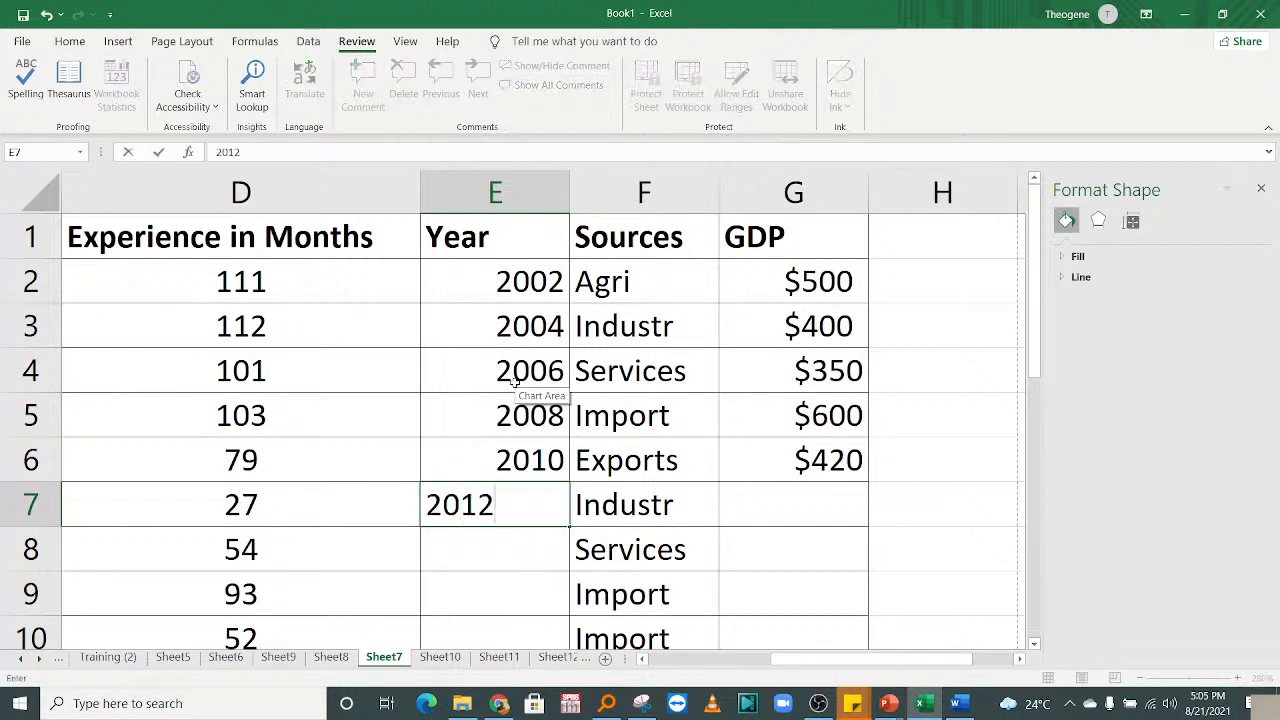
{"action": "key", "text": "Return"}
Enter 2014, 2016, 2018 and 2020 in E8:E11, and 2021 in E12.
{"action": "type", "text": "2014"}
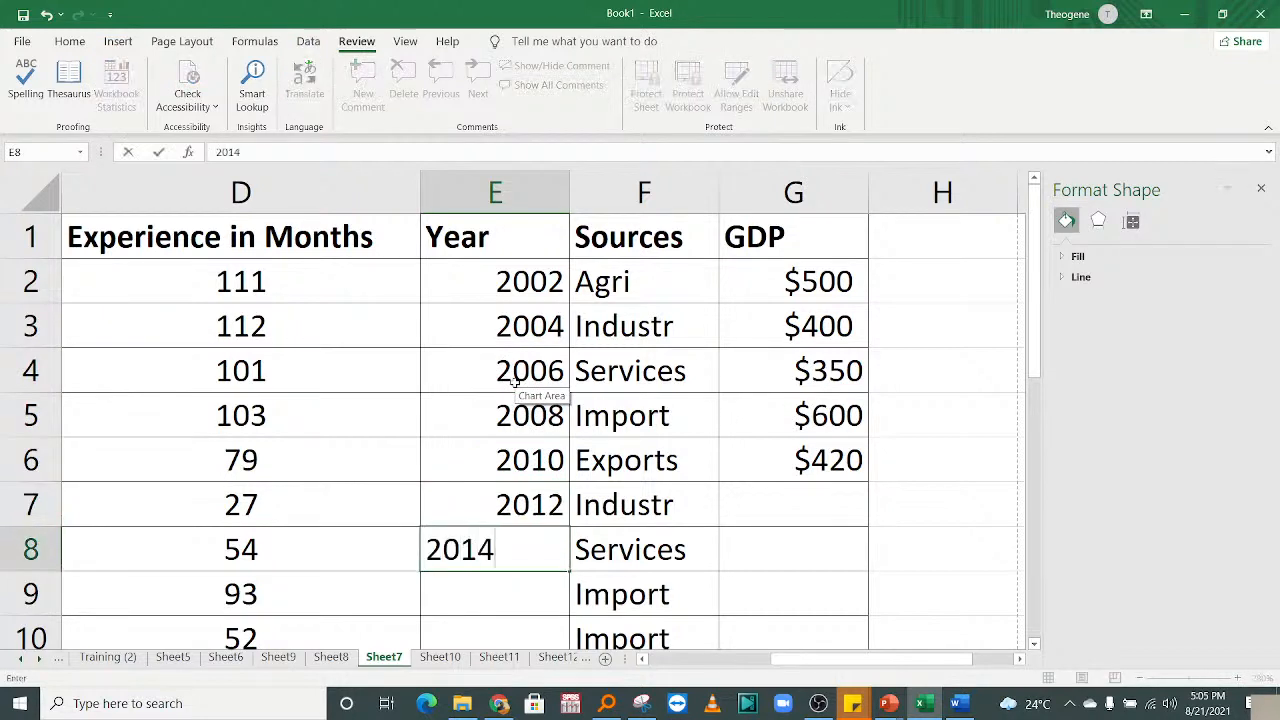
{"action": "key", "text": "Return"}
{"action": "type", "text": "201"}
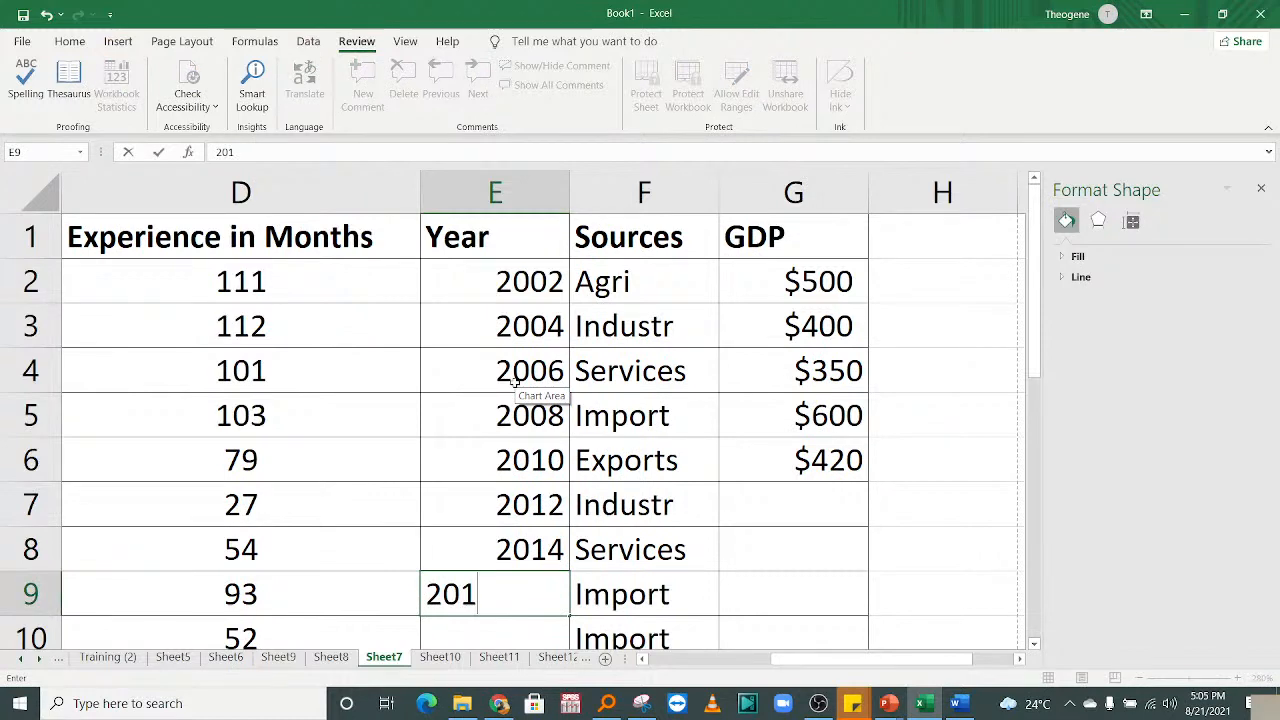
{"action": "type", "text": "6"}
{"action": "key", "text": "Return"}
{"action": "type", "text": "201"}
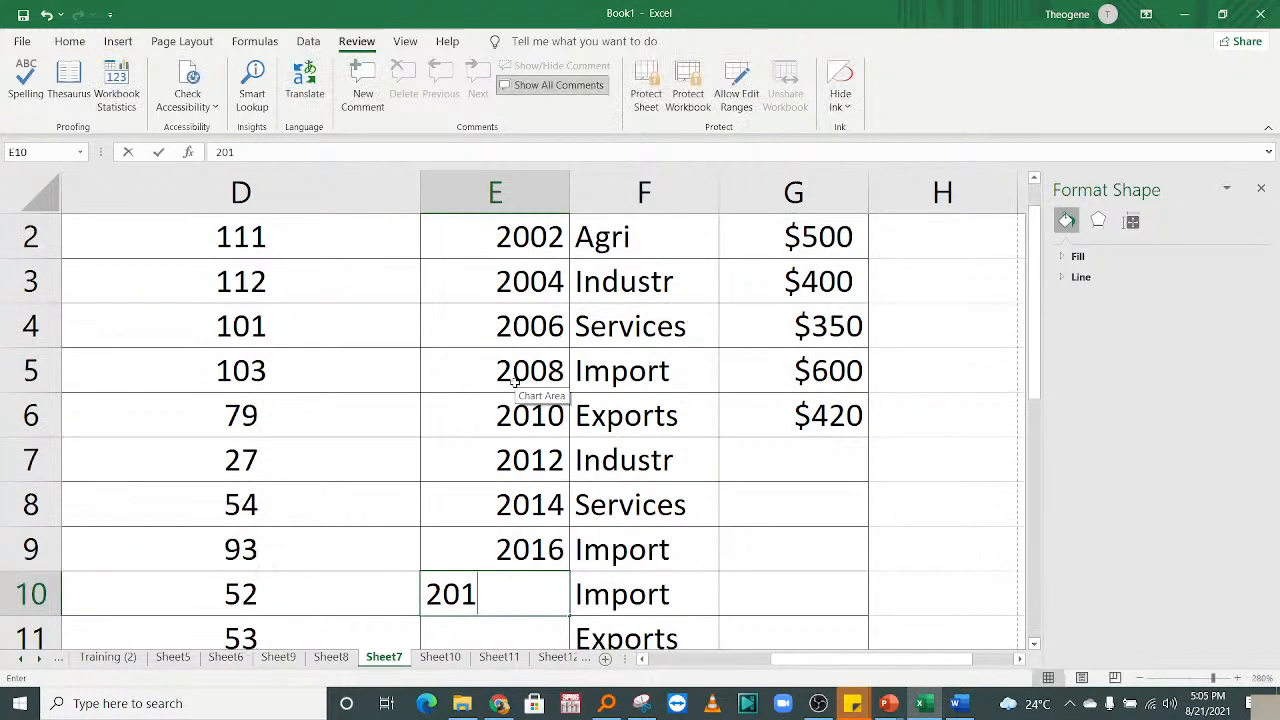
{"action": "type", "text": "8"}
{"action": "key", "text": "Return"}
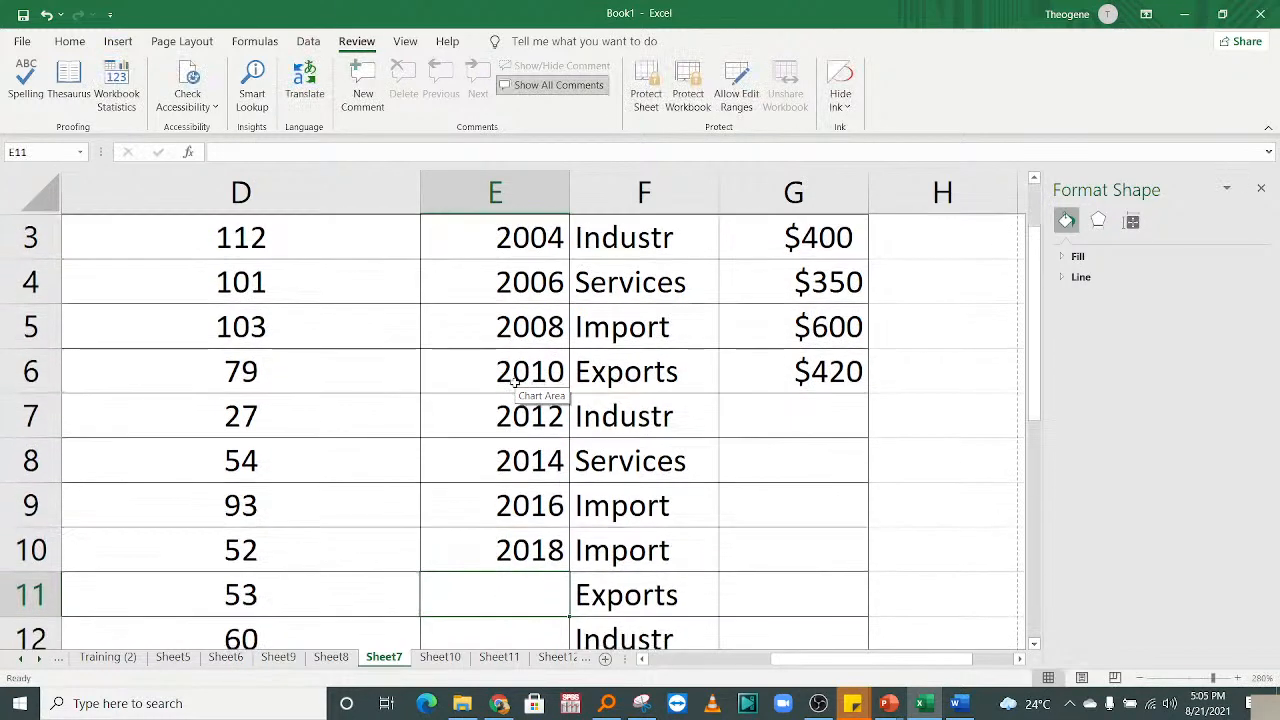
{"action": "type", "text": "201"}
{"action": "key", "text": "BackSpace"}
{"action": "type", "text": "0"}
{"action": "key", "text": "Return"}
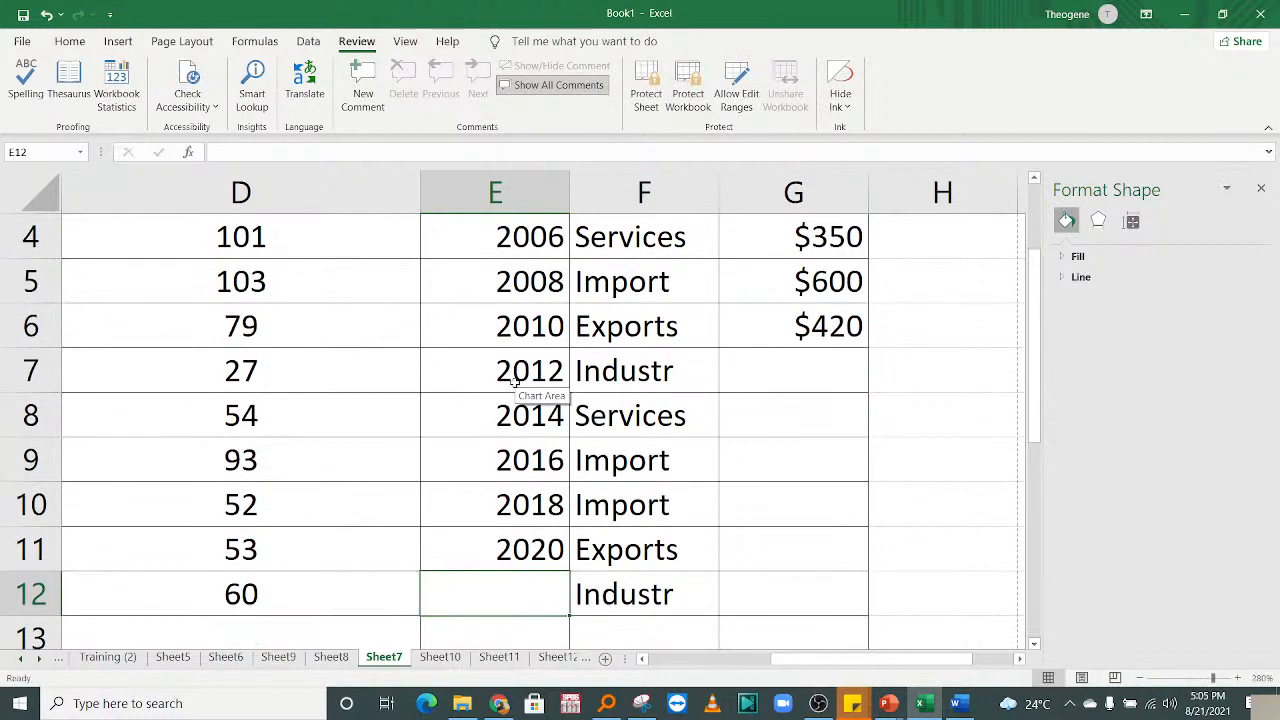
{"action": "type", "text": "2021"}
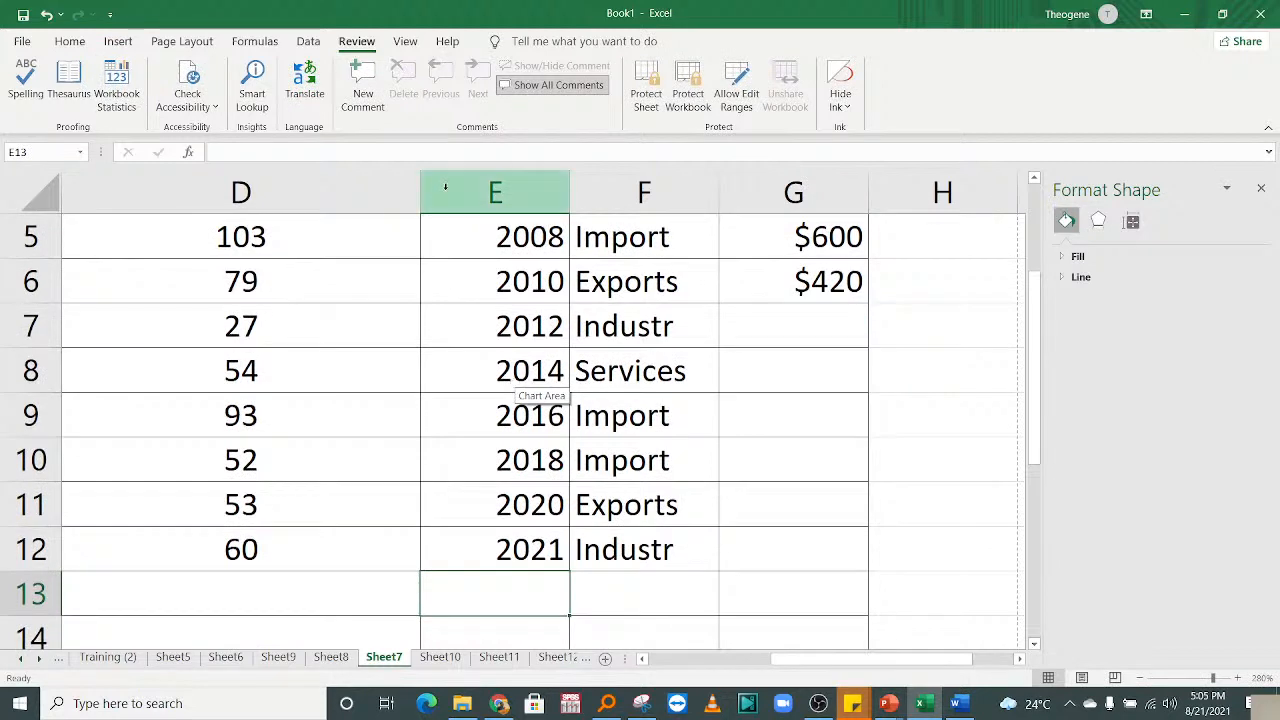
Start a =rand formula in the Agri GDP cell G2.
{"action": "left_click", "coordinate": [798, 348]}
{"action": "left_click_drag", "start_coordinate": [1037, 335], "coordinate": [1036, 302]}
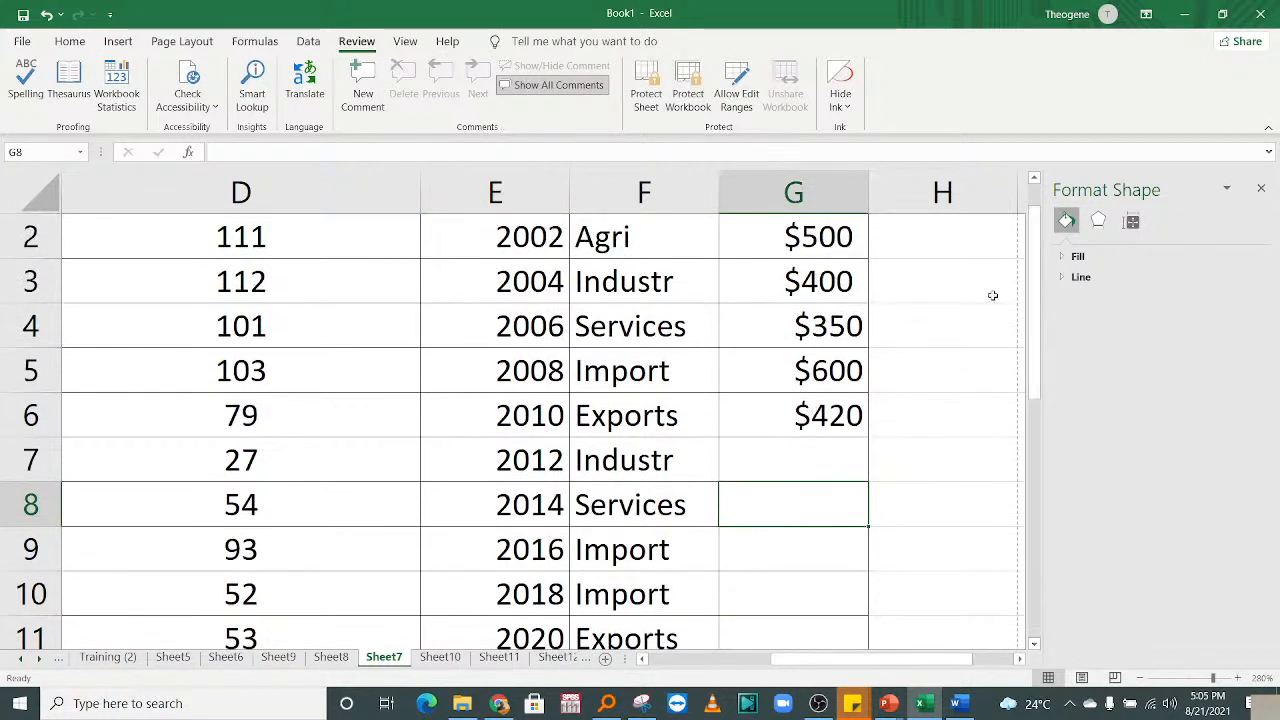
{"action": "scroll", "coordinate": [900, 289], "scroll_direction": "up", "scroll_amount": 1}
{"action": "left_click", "coordinate": [818, 284]}
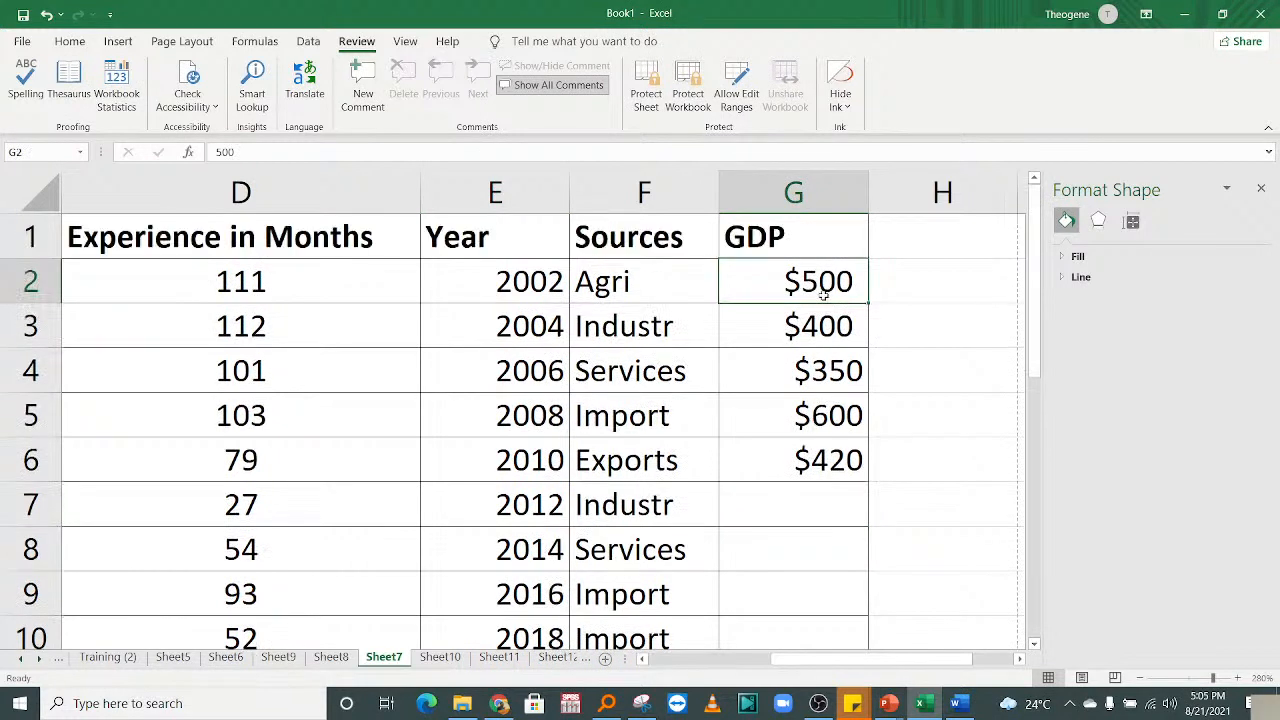
{"action": "type", "text": "=rand"}
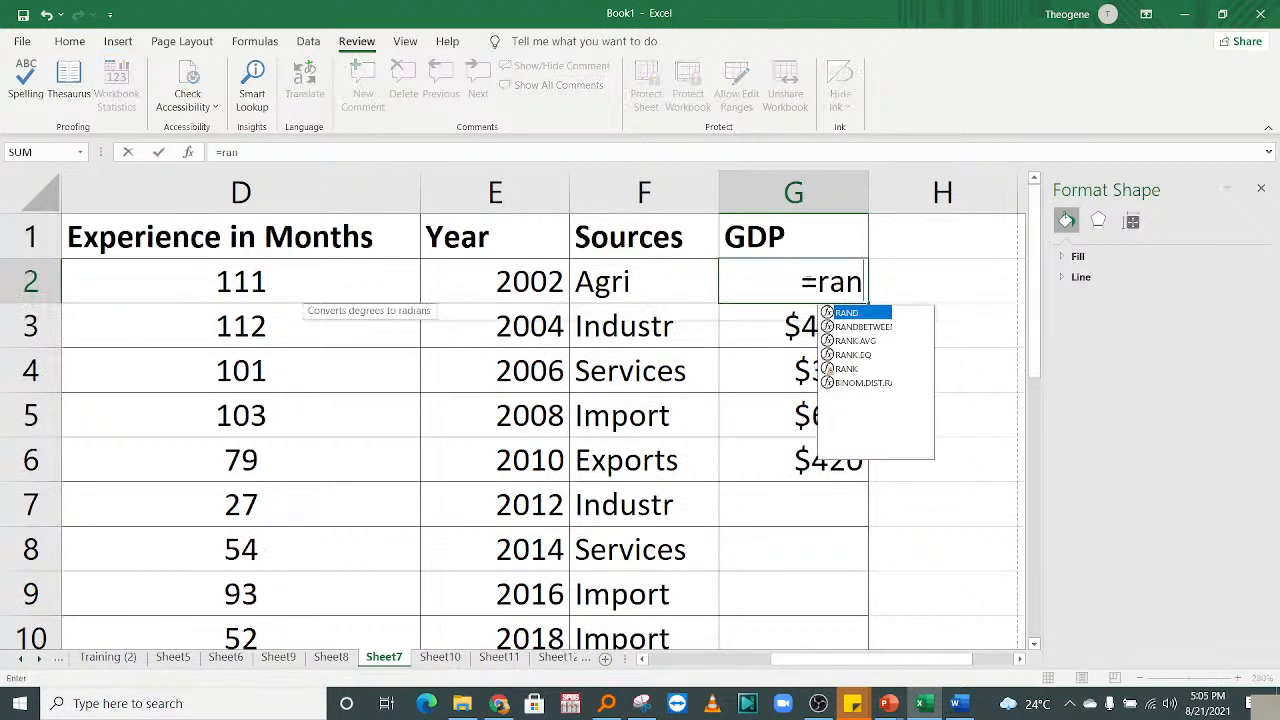
Complete G2 as =RANDBETWEEN(3000,12000), giving a random Agri GDP value.
{"action": "double_click", "coordinate": [846, 327]}
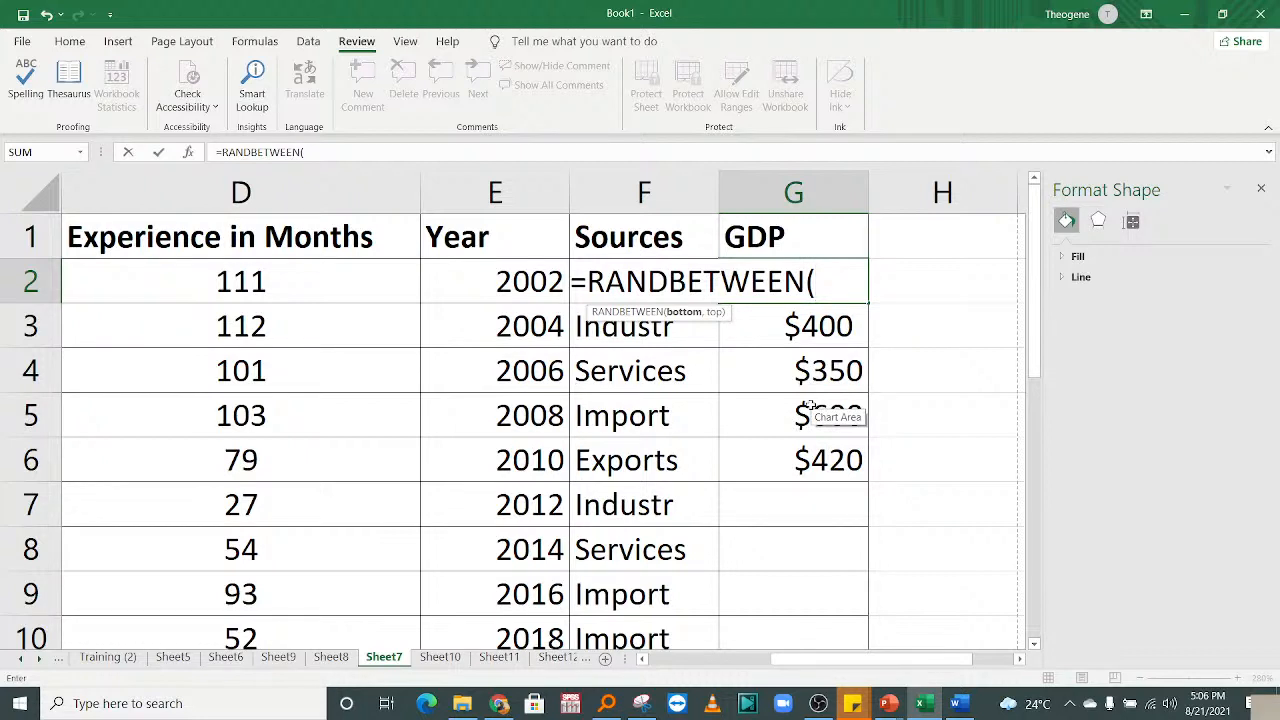
{"action": "type", "text": "30,"}
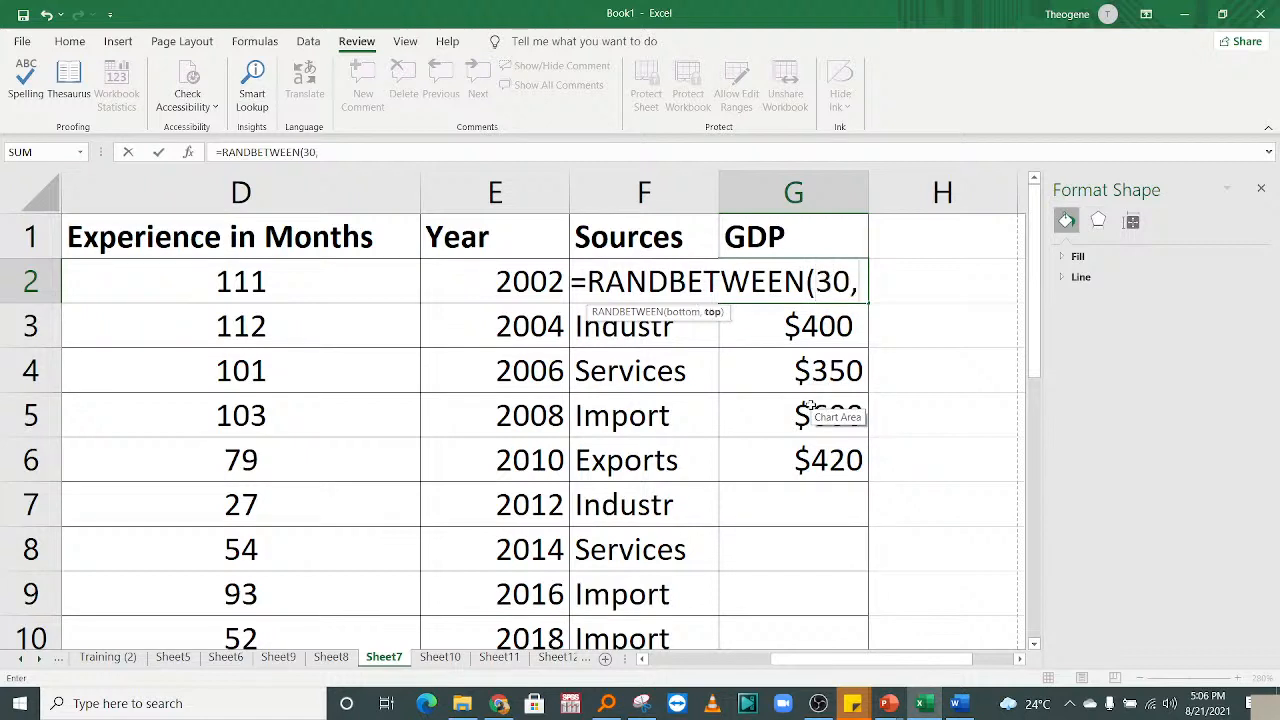
{"action": "key", "text": "BackSpace"}
{"action": "type", "text": "00"}
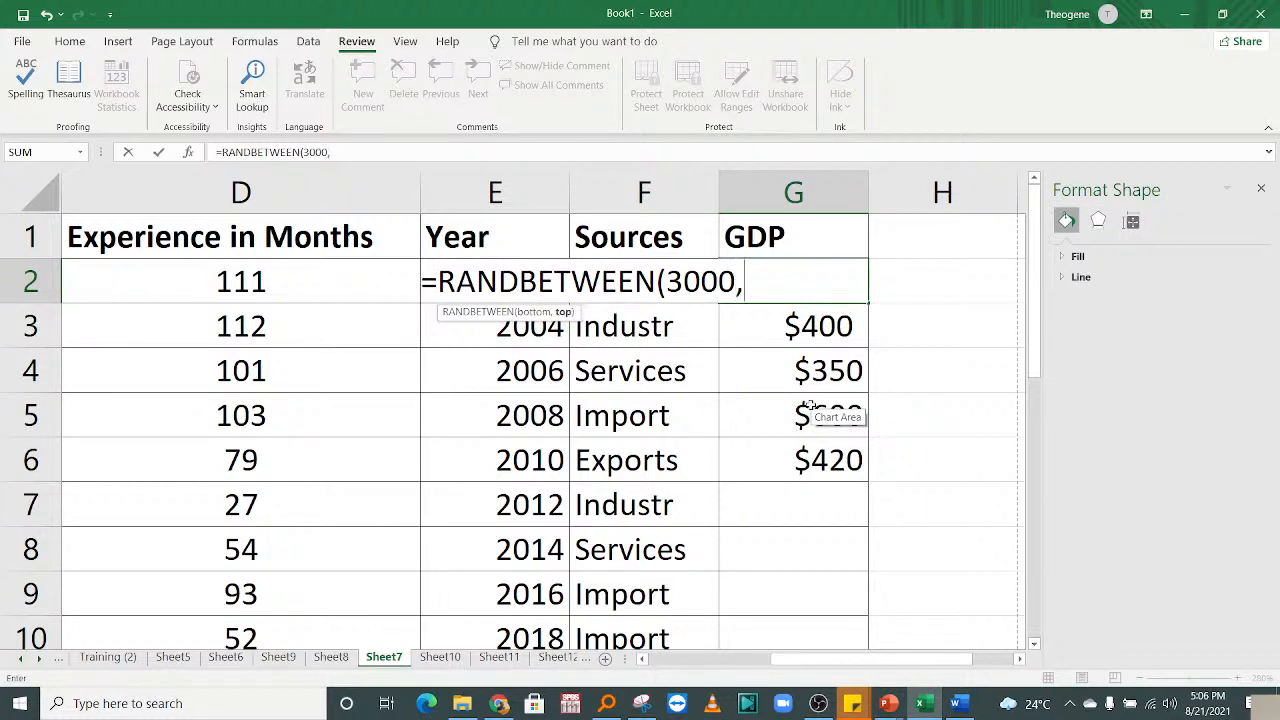
{"action": "type", "text": ",12000)"}
{"action": "key", "text": "Return"}
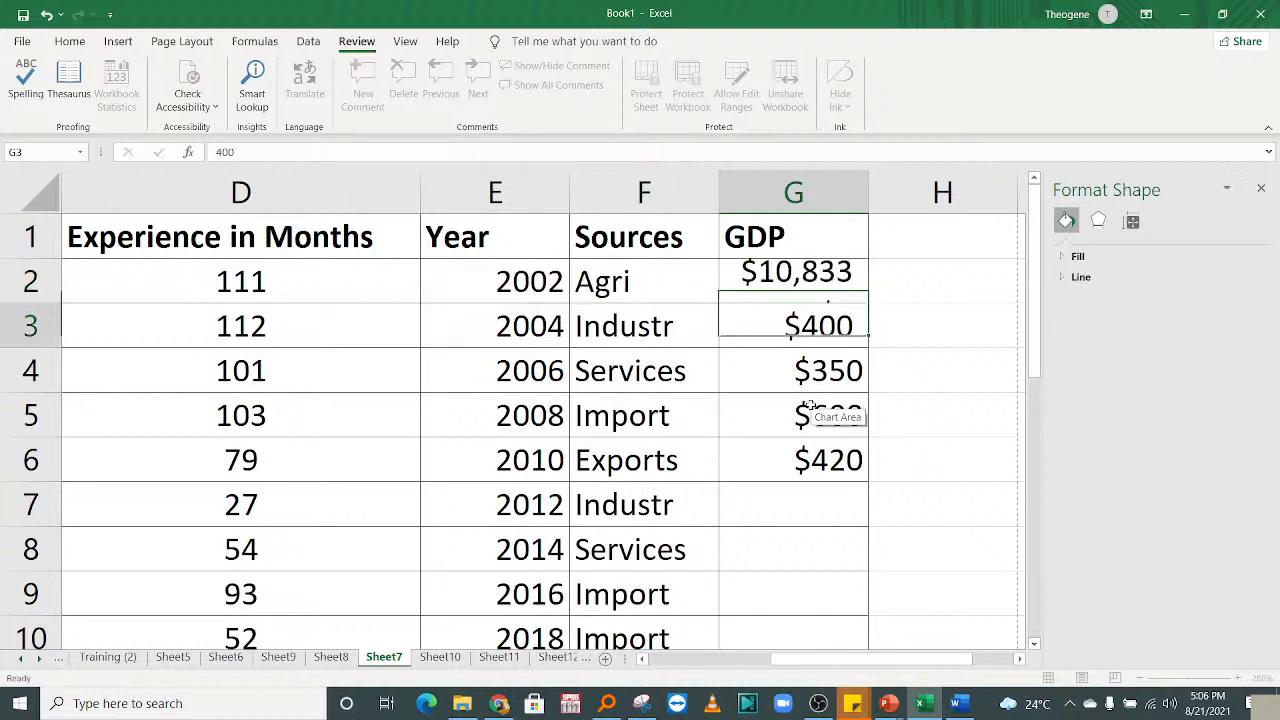
{"action": "key", "text": "Up"}
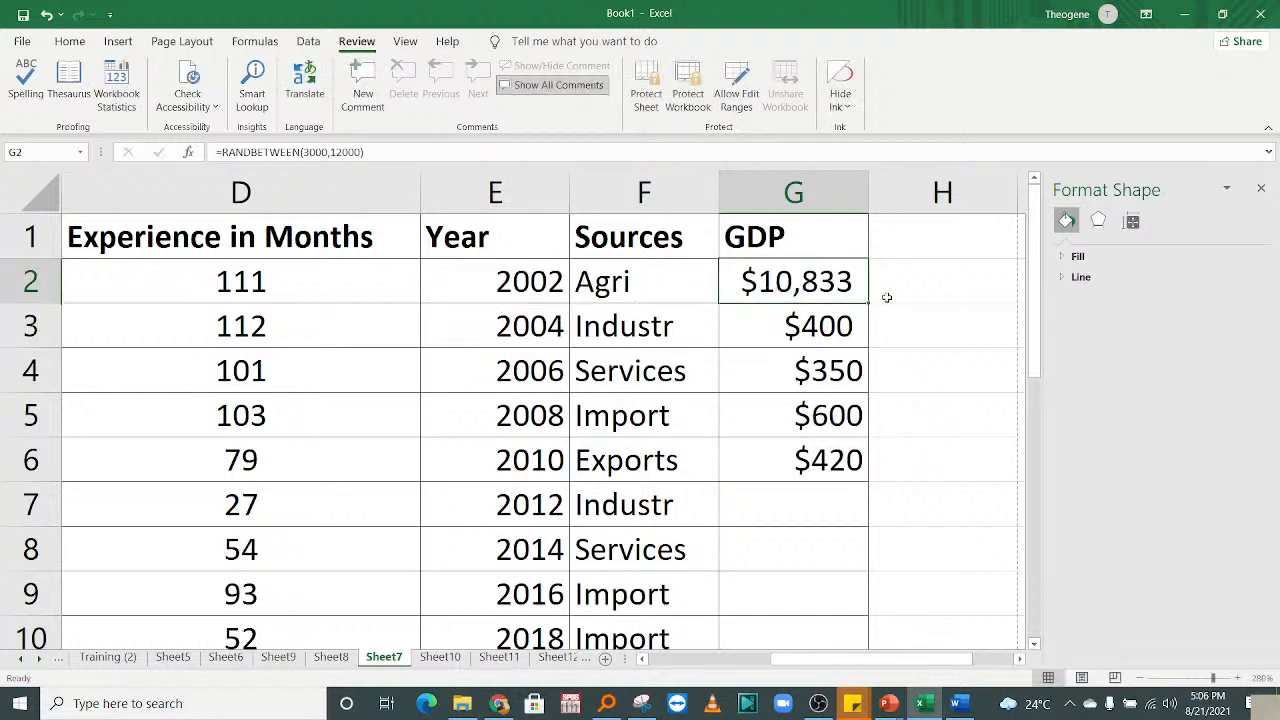
Fill the RANDBETWEEN GDP formula down to row 12 and copy it.
{"action": "left_click_drag", "start_coordinate": [868, 303], "coordinate": [817, 563]}
{"action": "key", "text": "ctrl+c"}
{"action": "left_click_drag", "start_coordinate": [1034, 380], "coordinate": [910, 346]}
{"action": "right_click", "coordinate": [768, 312]}
{"action": "key", "text": "Escape"}
Select various cells and columns across the table to review the data.
{"action": "left_click", "coordinate": [660, 383]}
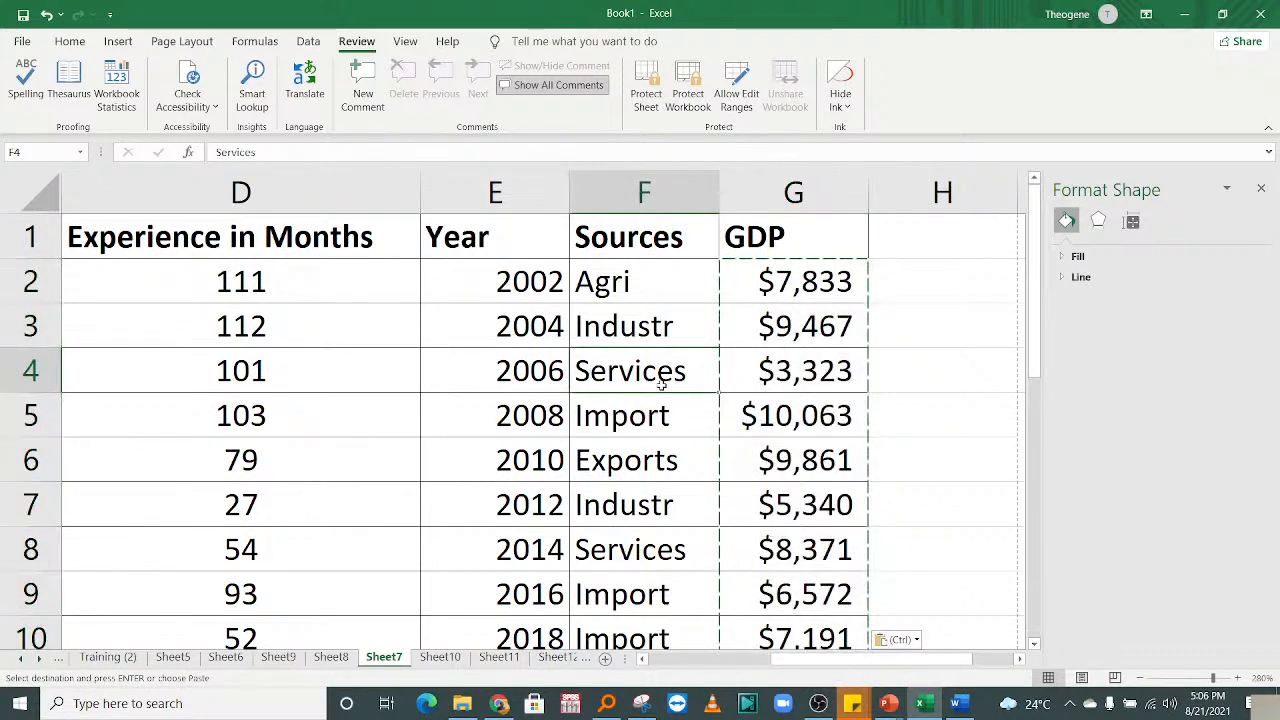
{"action": "key", "text": "Left"}
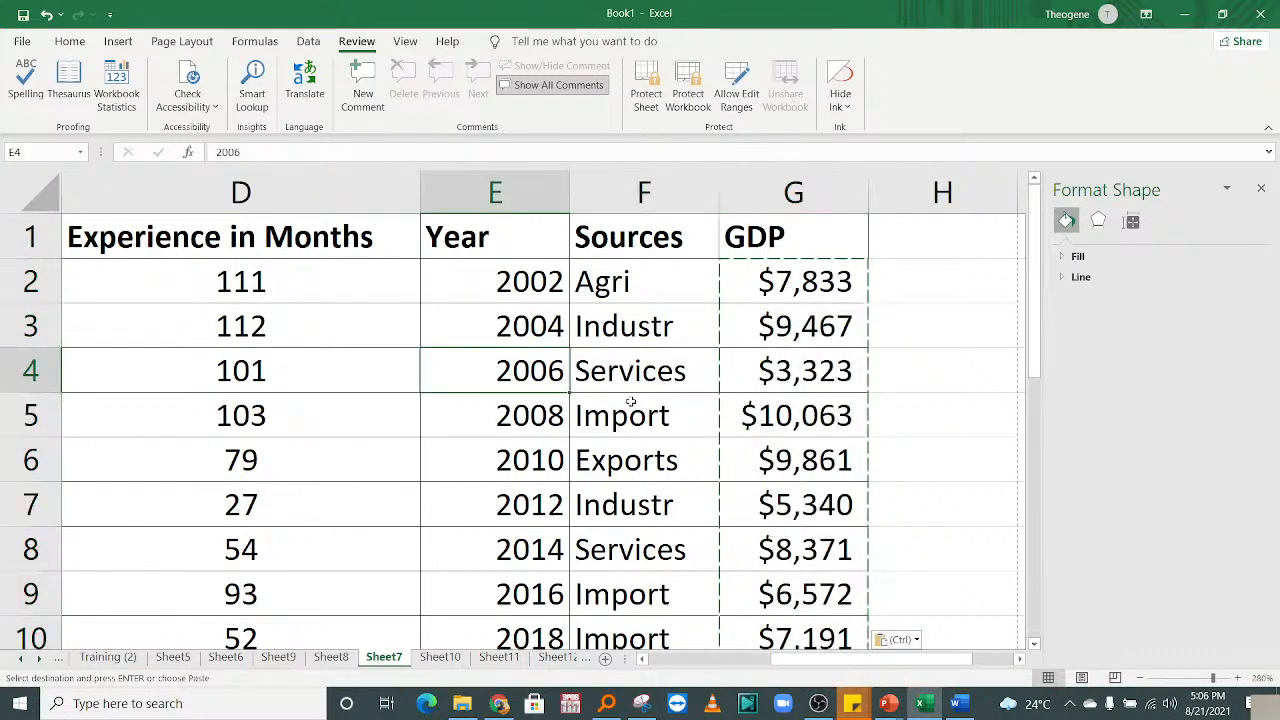
{"action": "key", "text": "Home"}
{"action": "left_click", "coordinate": [285, 192]}
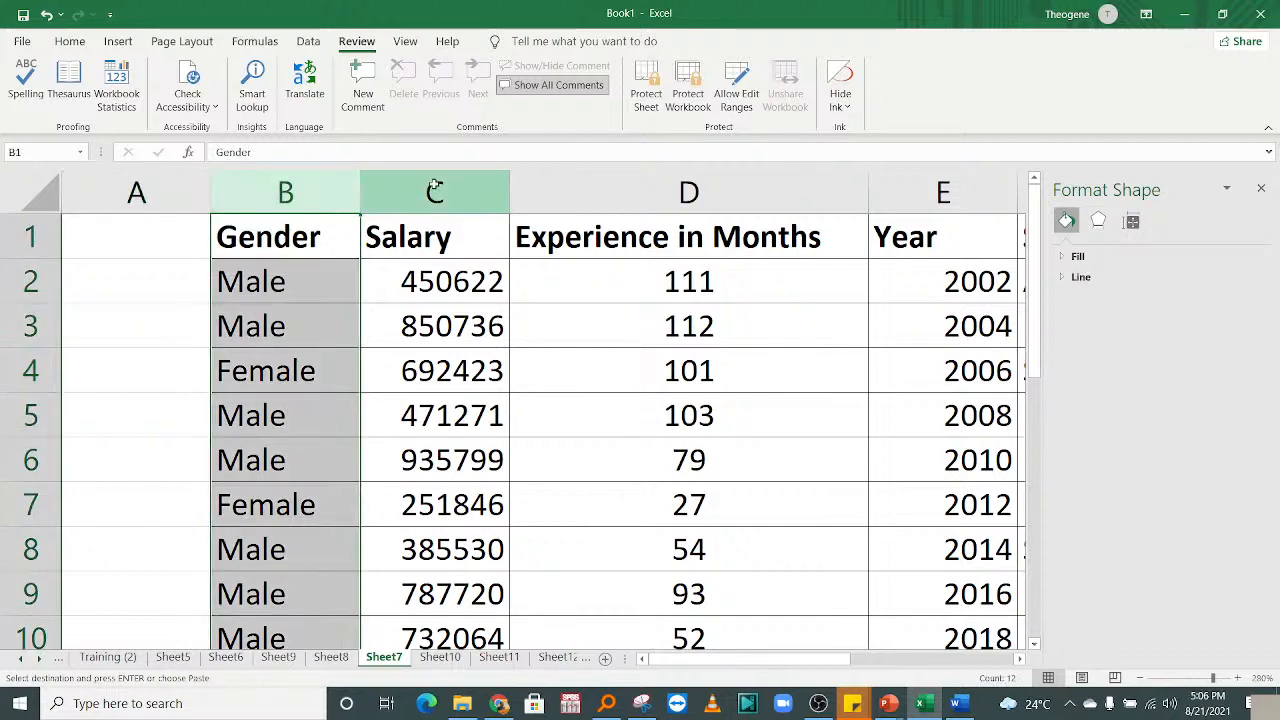
{"action": "left_click", "coordinate": [435, 190]}
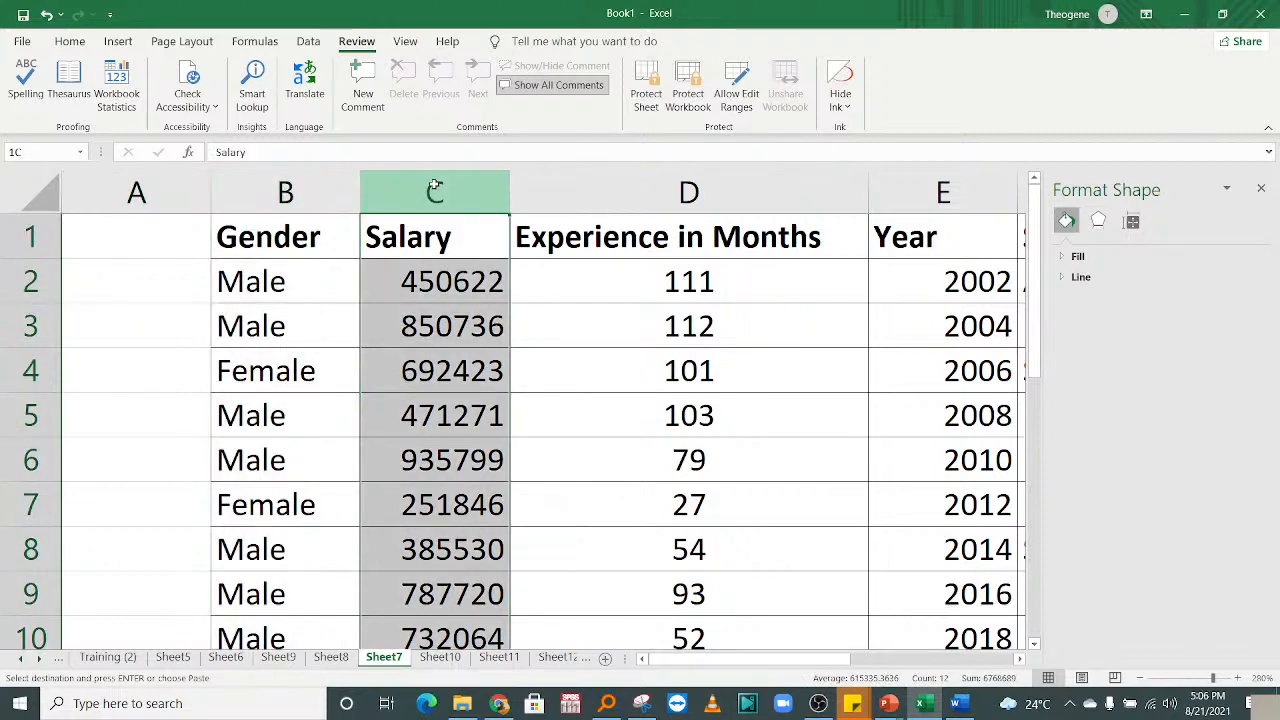
{"action": "left_click", "coordinate": [894, 298]}
{"action": "key", "text": "Right"}
{"action": "key", "text": "Right"}
{"action": "left_click", "coordinate": [765, 182]}
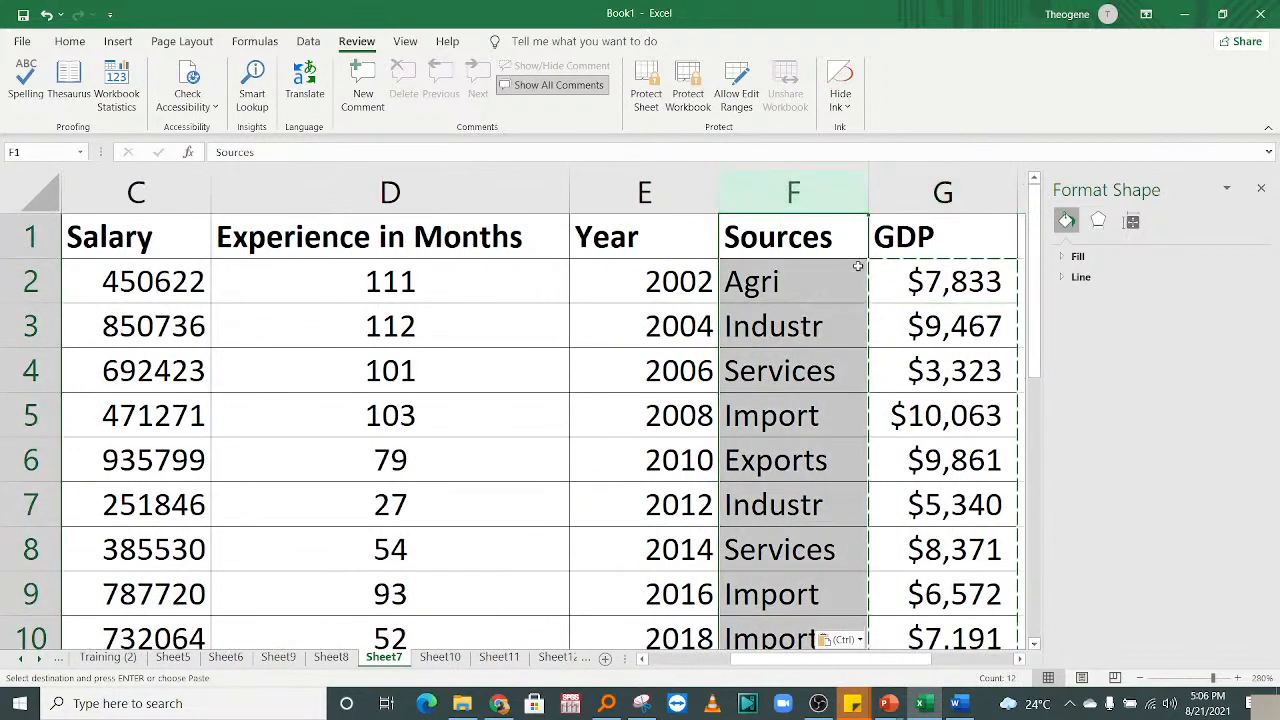
{"action": "key", "text": "Right"}
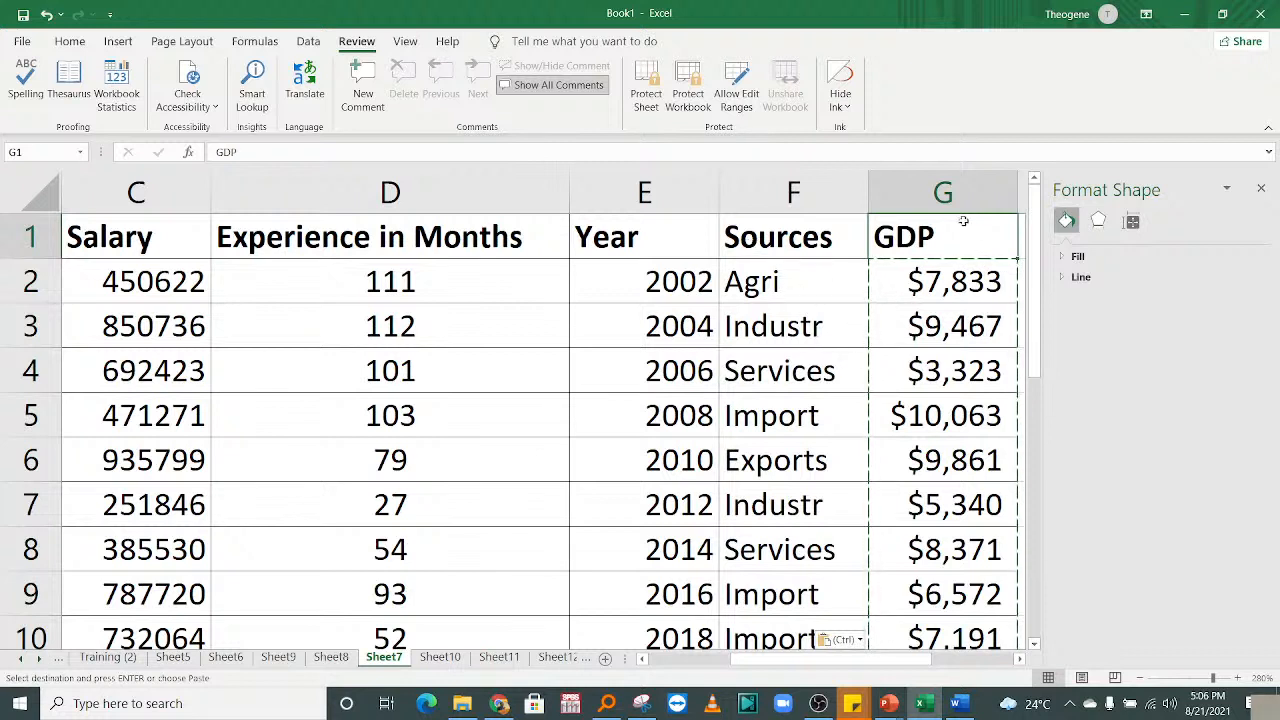
{"action": "left_click", "coordinate": [750, 283]}
{"action": "left_click", "coordinate": [942, 290]}
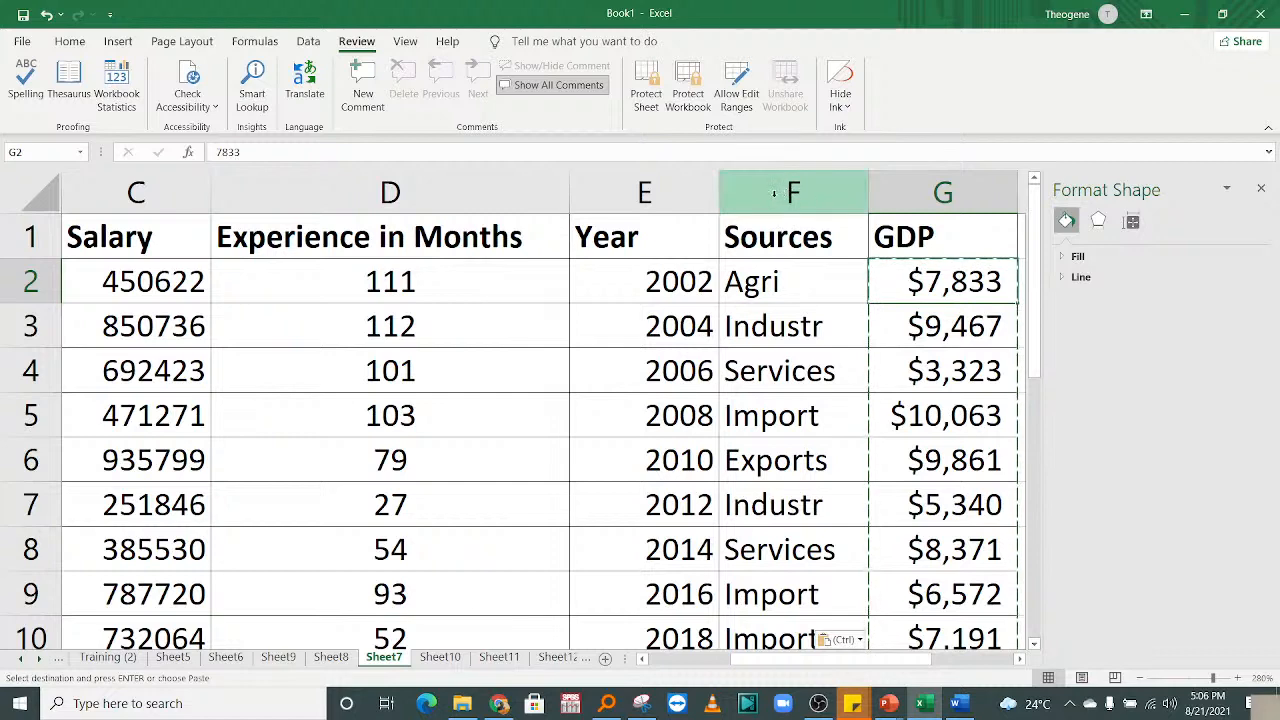
Clear the contents of the Year, Sources and GDP columns E to G.
{"action": "left_click_drag", "start_coordinate": [766, 190], "coordinate": [892, 192]}
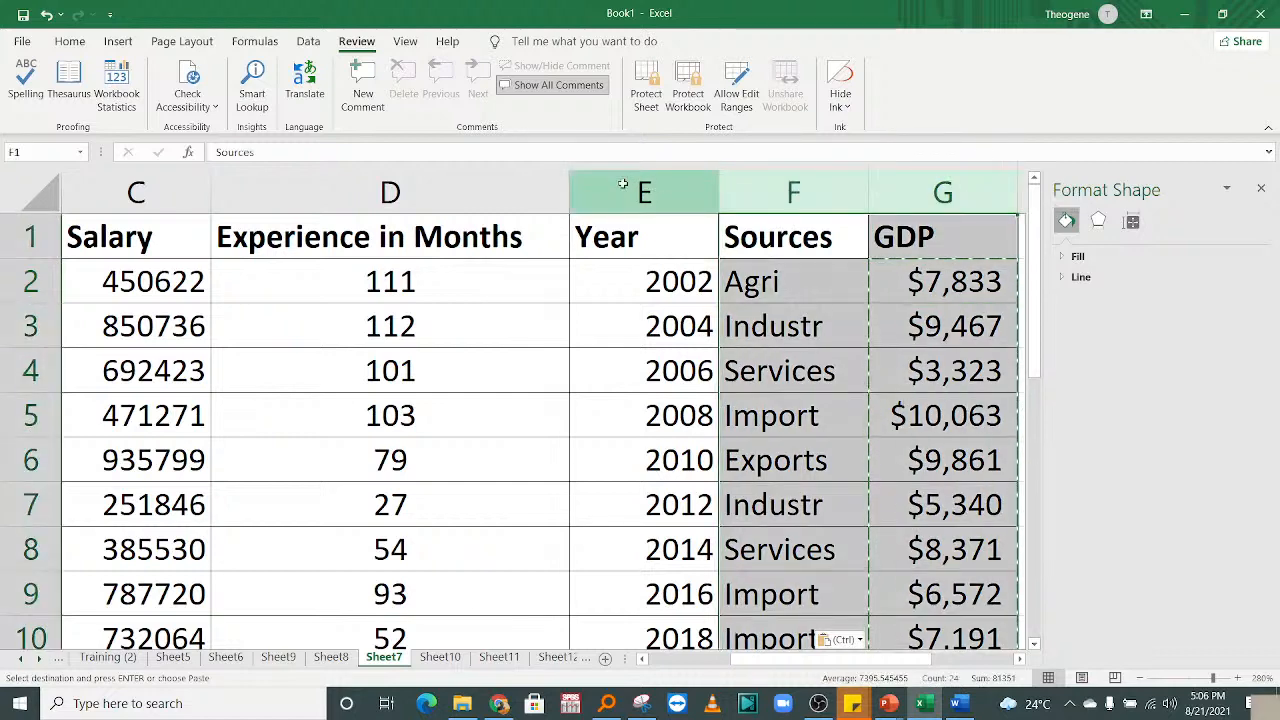
{"action": "left_click_drag", "start_coordinate": [622, 184], "coordinate": [910, 190]}
{"action": "right_click", "coordinate": [918, 192]}
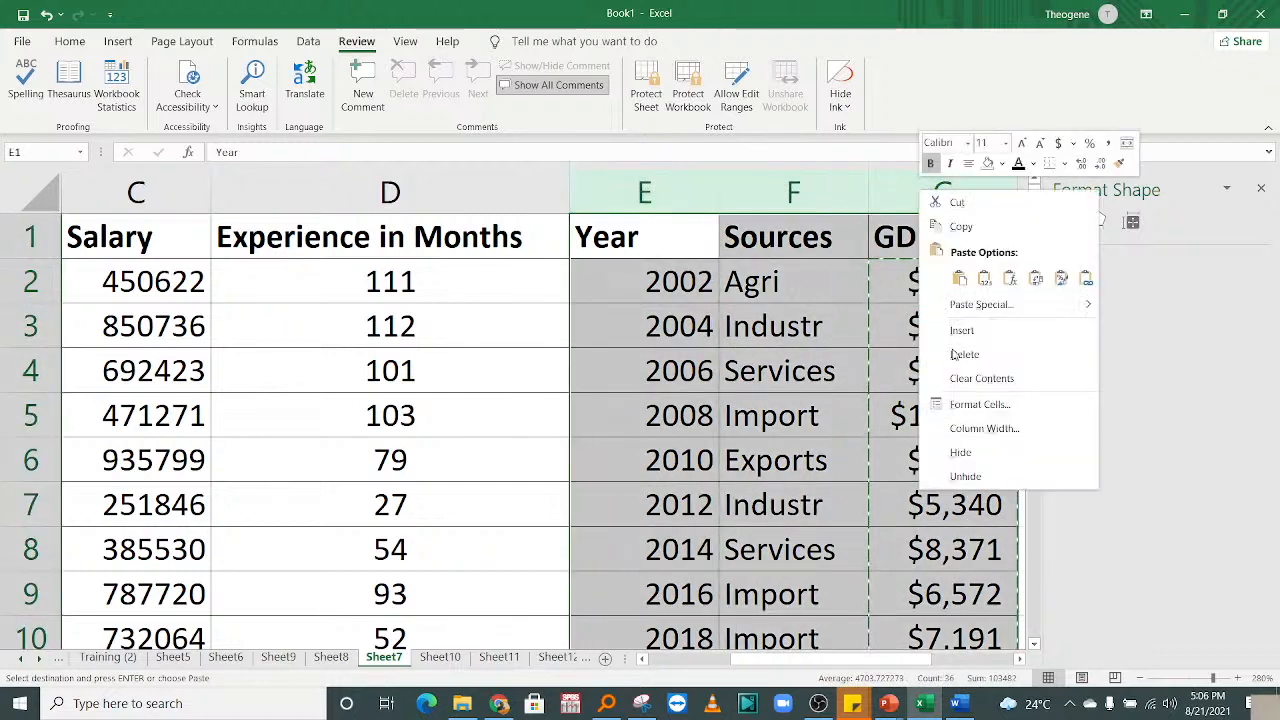
{"action": "left_click", "coordinate": [980, 378]}
{"action": "left_click", "coordinate": [683, 356]}
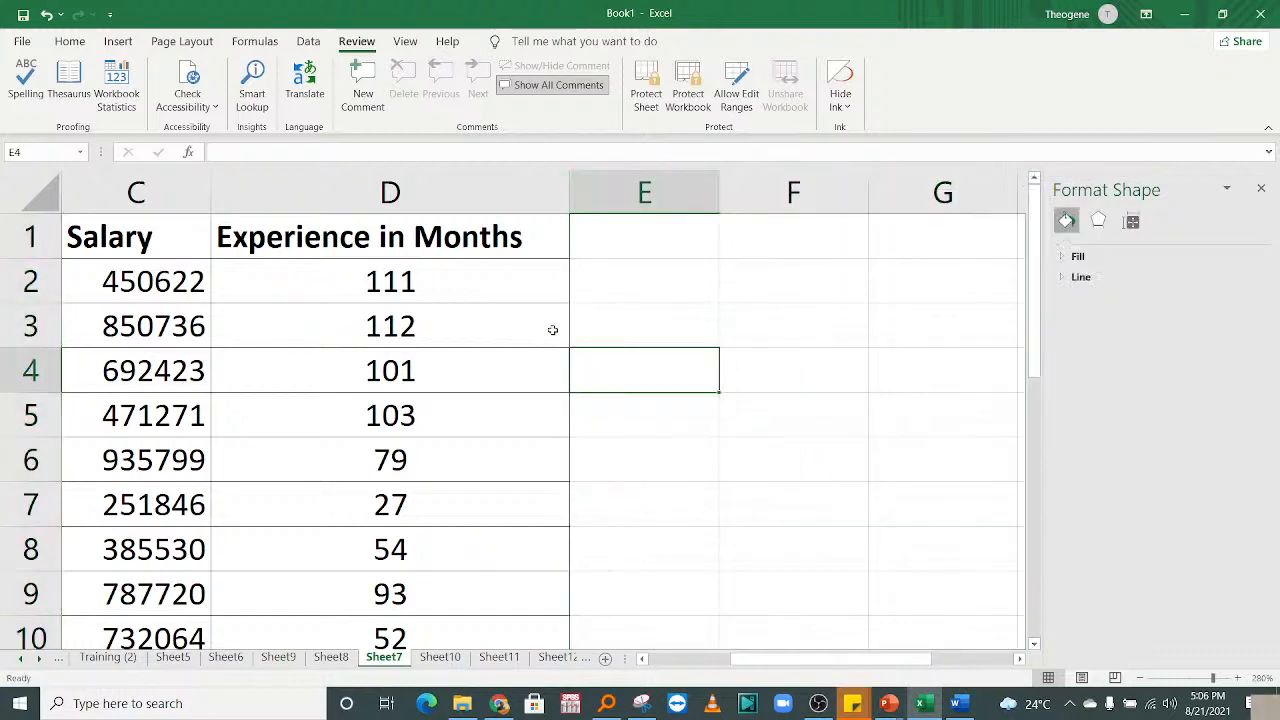
{"action": "key", "text": "Home"}
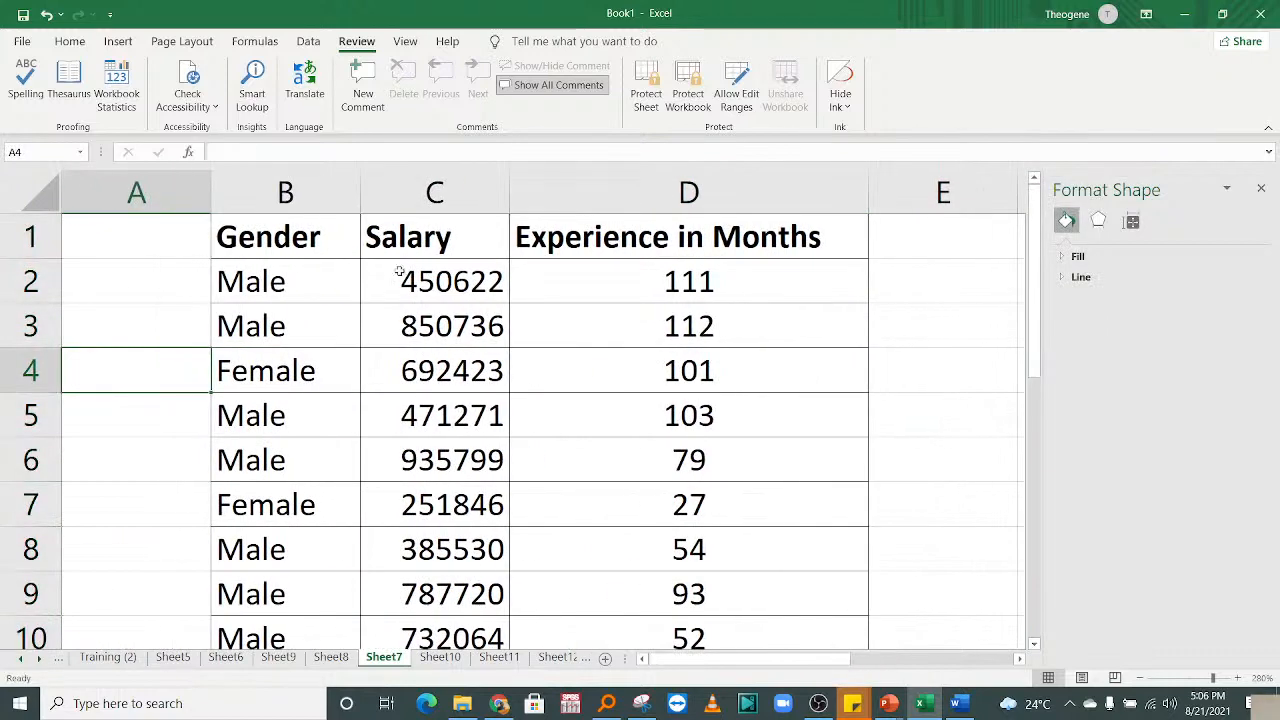
Give the header cells B1:D1 a blue fill.
{"action": "left_click", "coordinate": [262, 230]}
{"action": "left_click", "coordinate": [428, 236]}
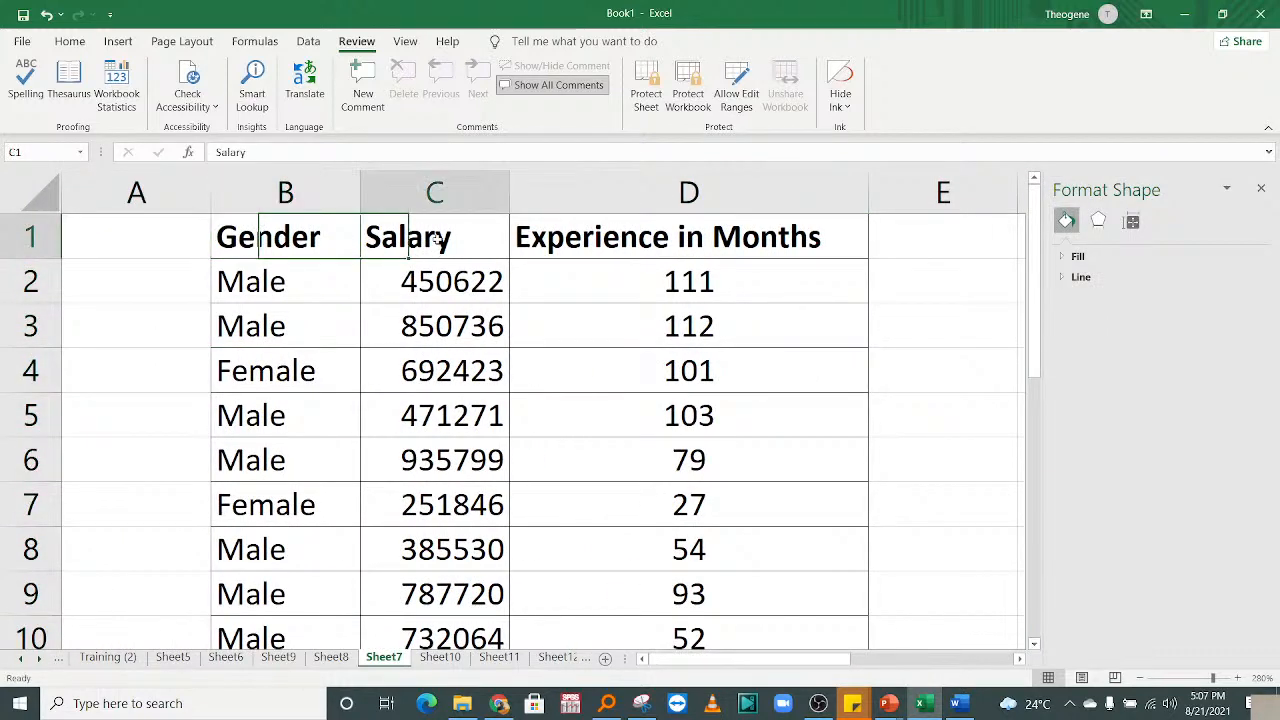
{"action": "left_click", "coordinate": [624, 228]}
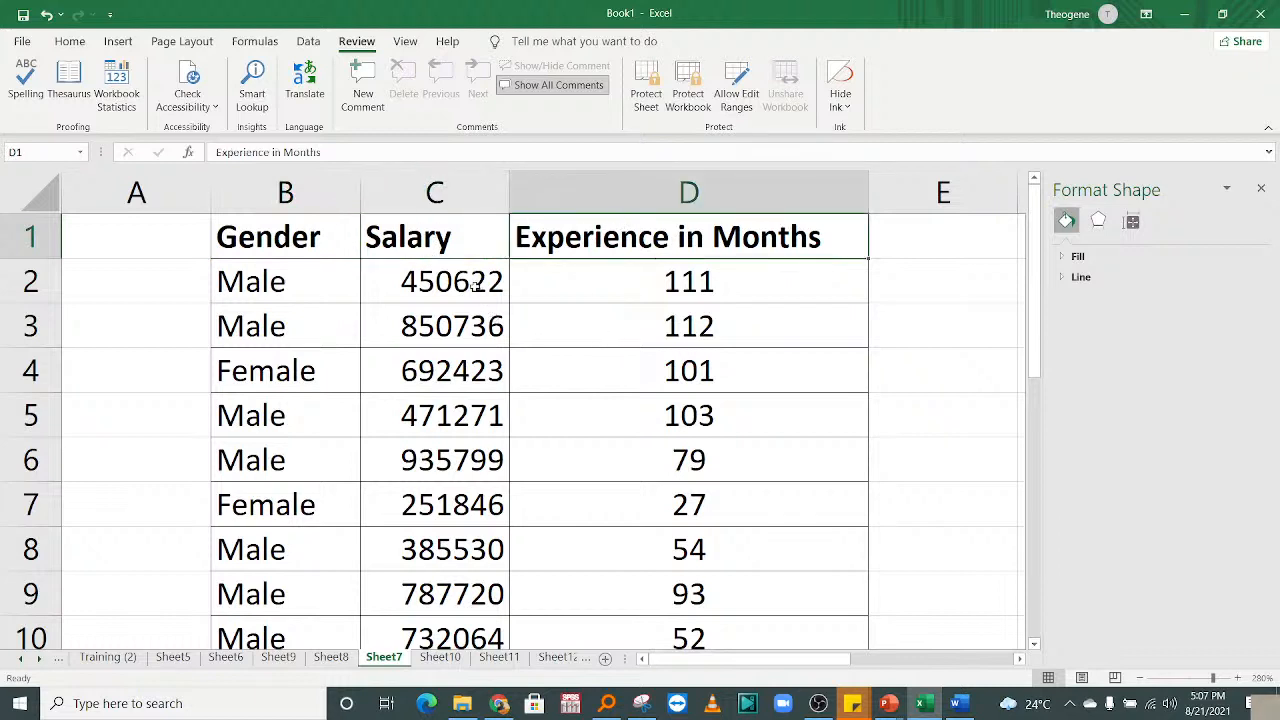
{"action": "left_click_drag", "start_coordinate": [327, 251], "coordinate": [820, 236]}
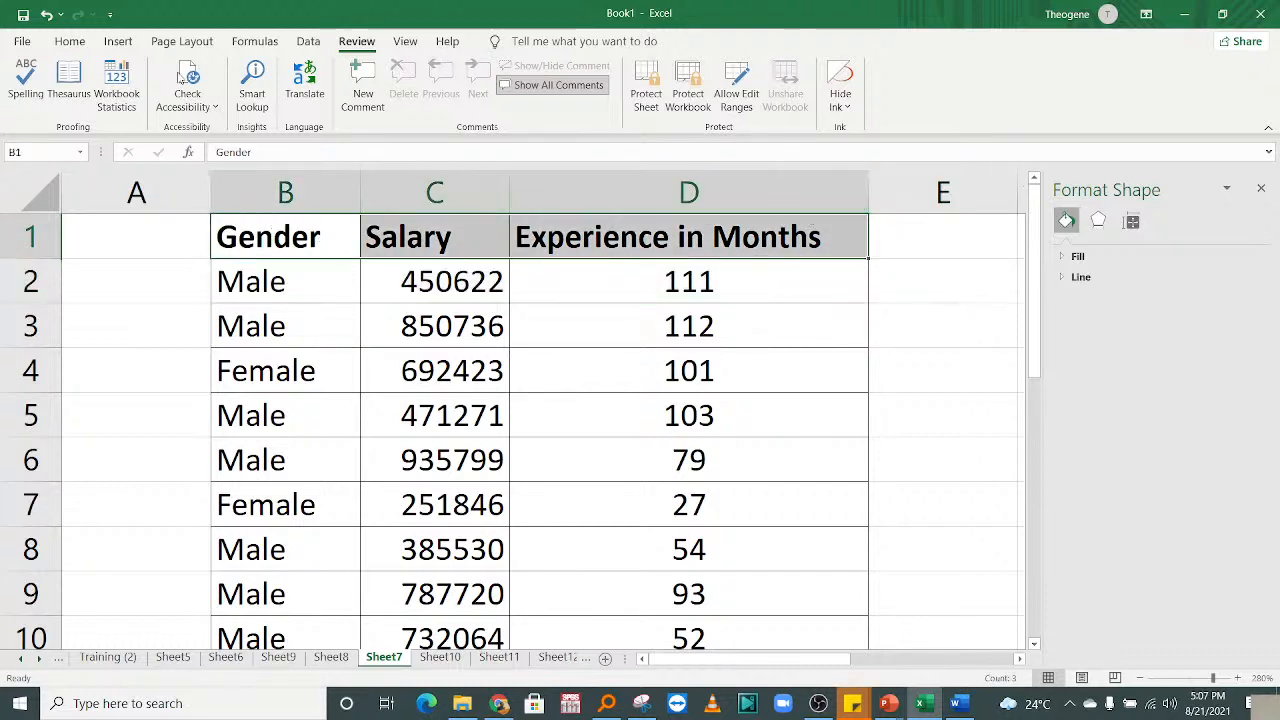
{"action": "left_click", "coordinate": [69, 41]}
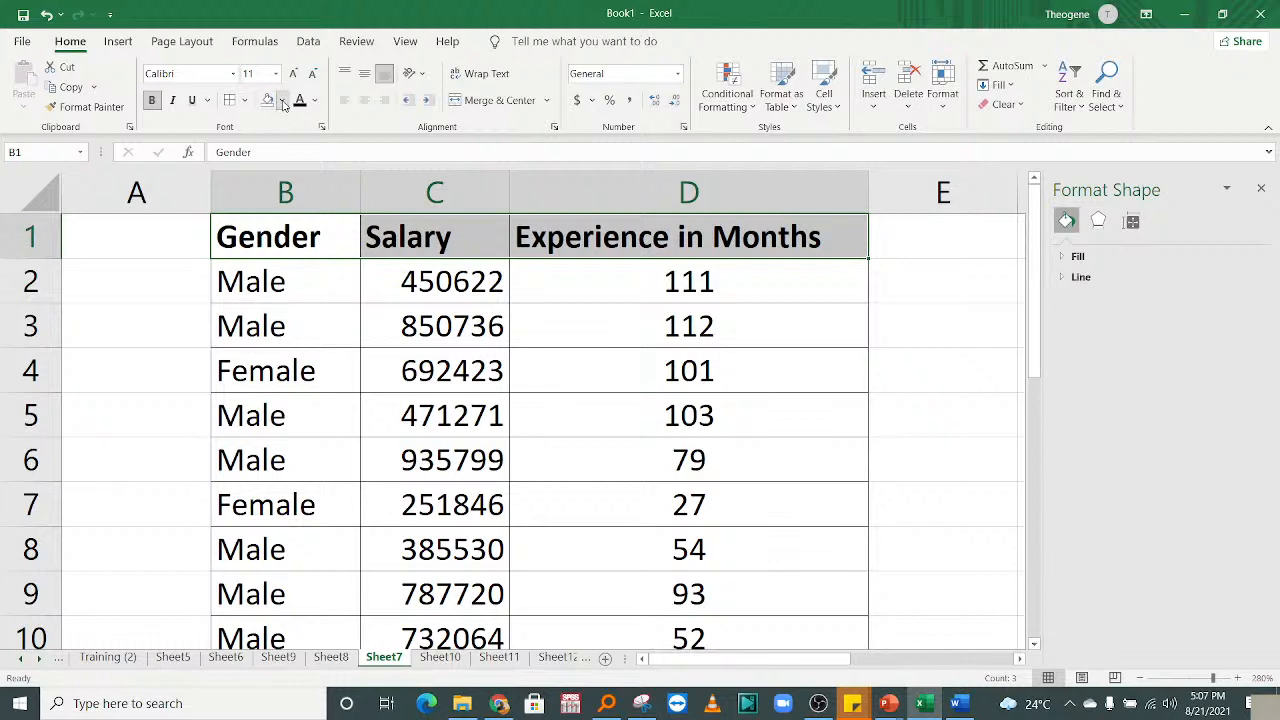
{"action": "left_click", "coordinate": [283, 102]}
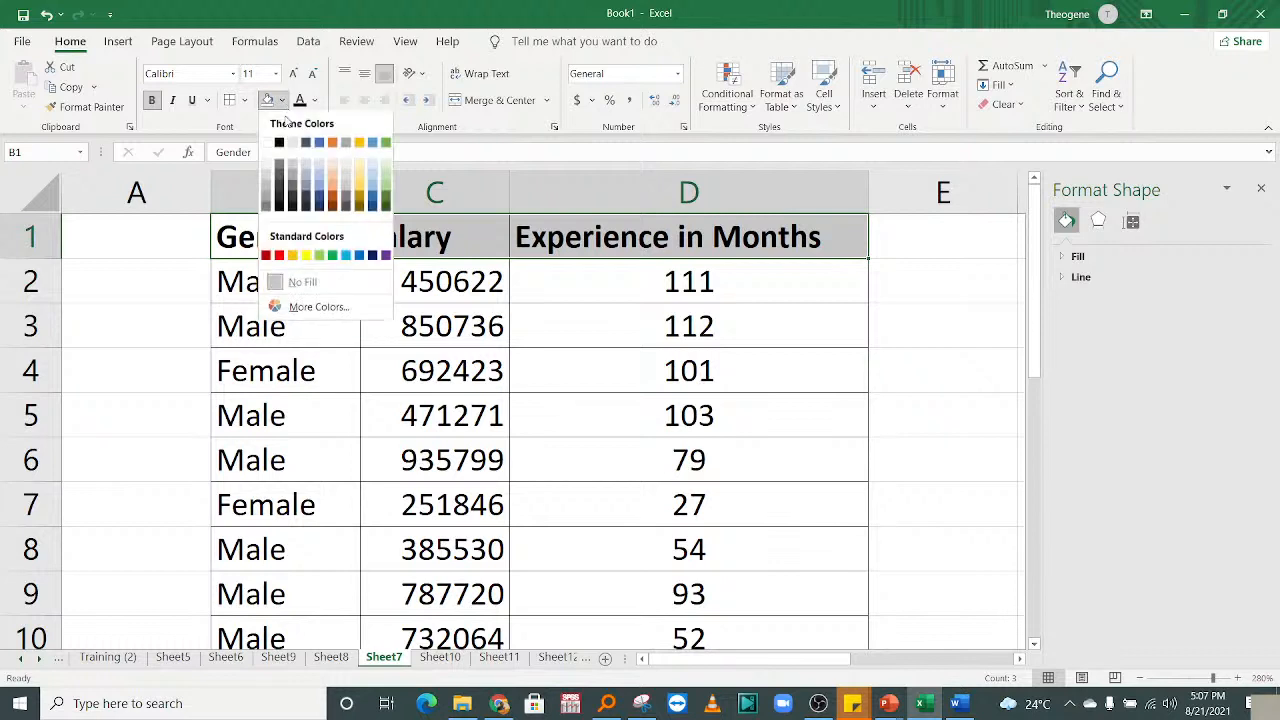
{"action": "left_click", "coordinate": [346, 255]}
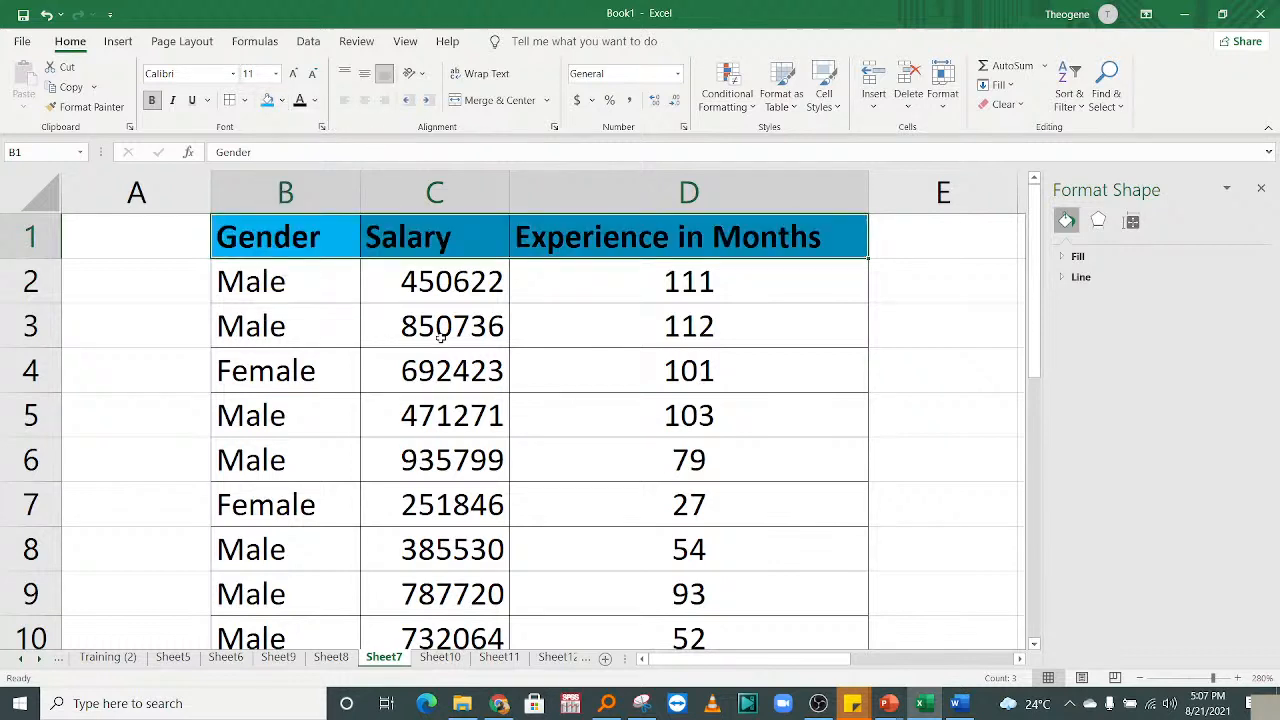
{"action": "left_click", "coordinate": [441, 352]}
Select the header cells, then the Gender values in column B.
{"action": "left_click", "coordinate": [312, 226]}
{"action": "left_click", "coordinate": [486, 226]}
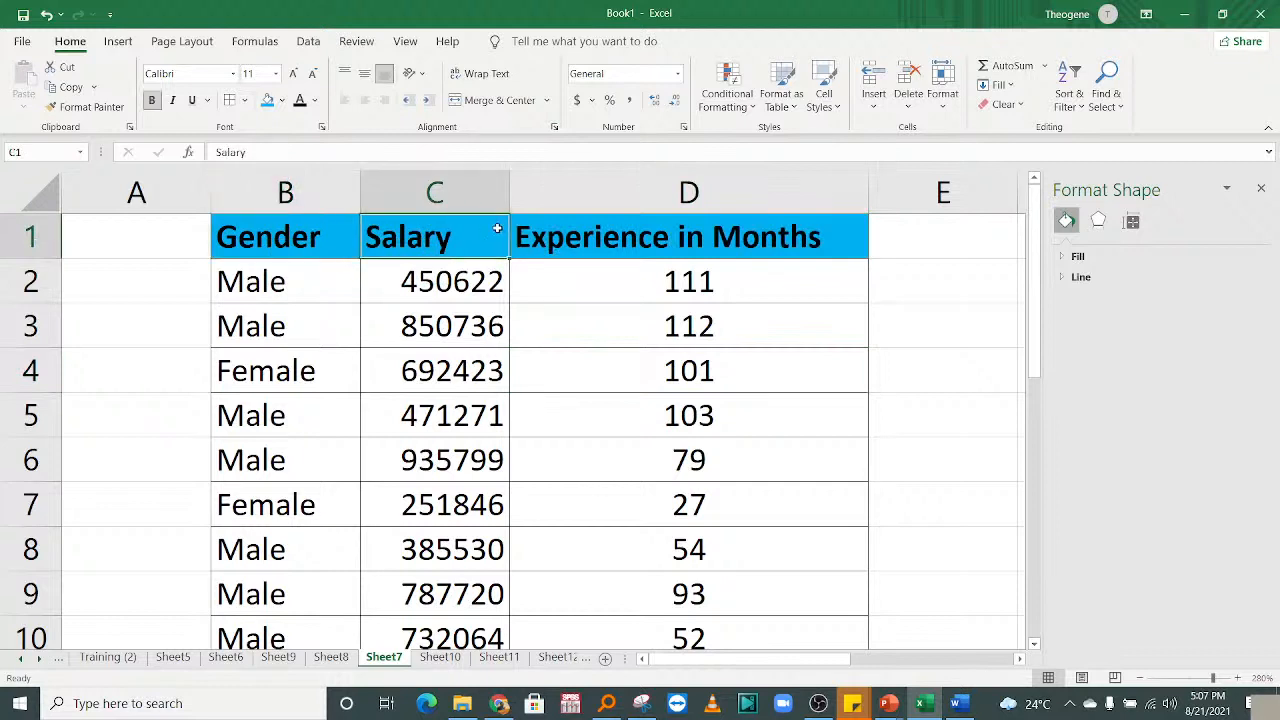
{"action": "left_click", "coordinate": [597, 234]}
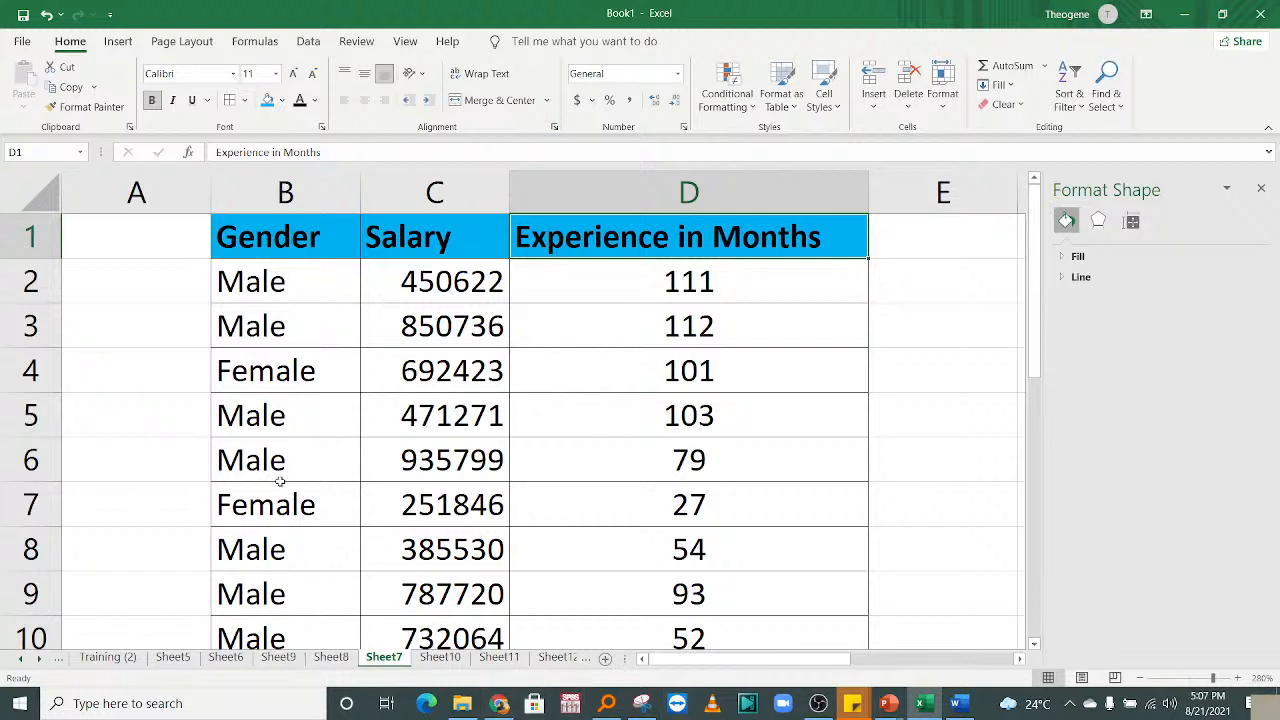
{"action": "left_click_drag", "start_coordinate": [270, 282], "coordinate": [296, 621]}
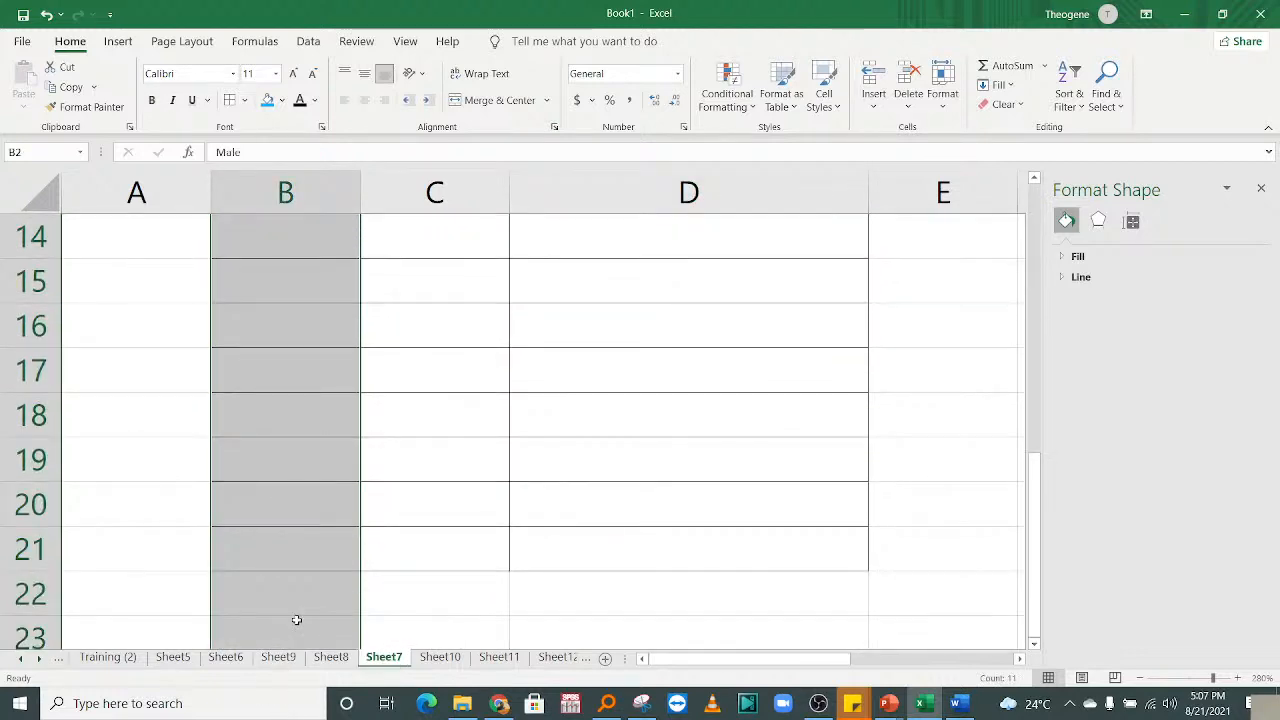
{"action": "scroll", "coordinate": [294, 617], "scroll_direction": "up", "scroll_amount": 5}
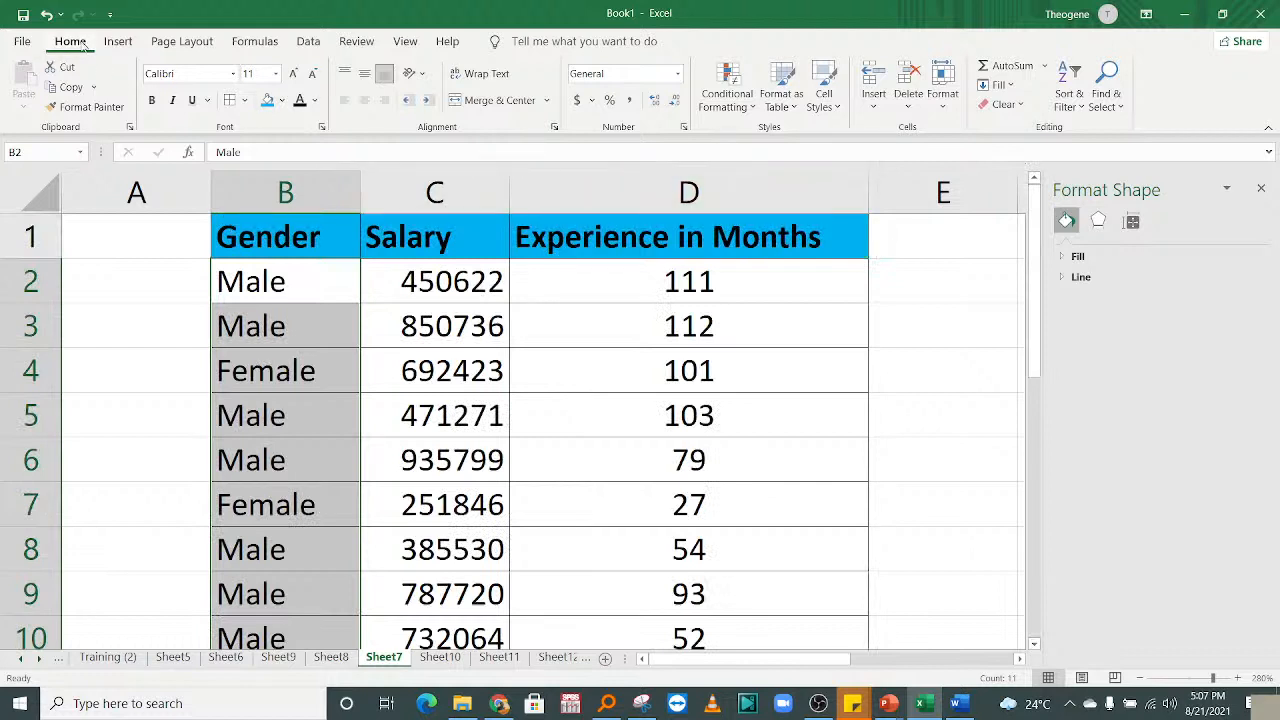
Add a Text that Contains rule giving 'Female' Gender cells Green Fill with Dark Green Text.
{"action": "left_click", "coordinate": [741, 108]}
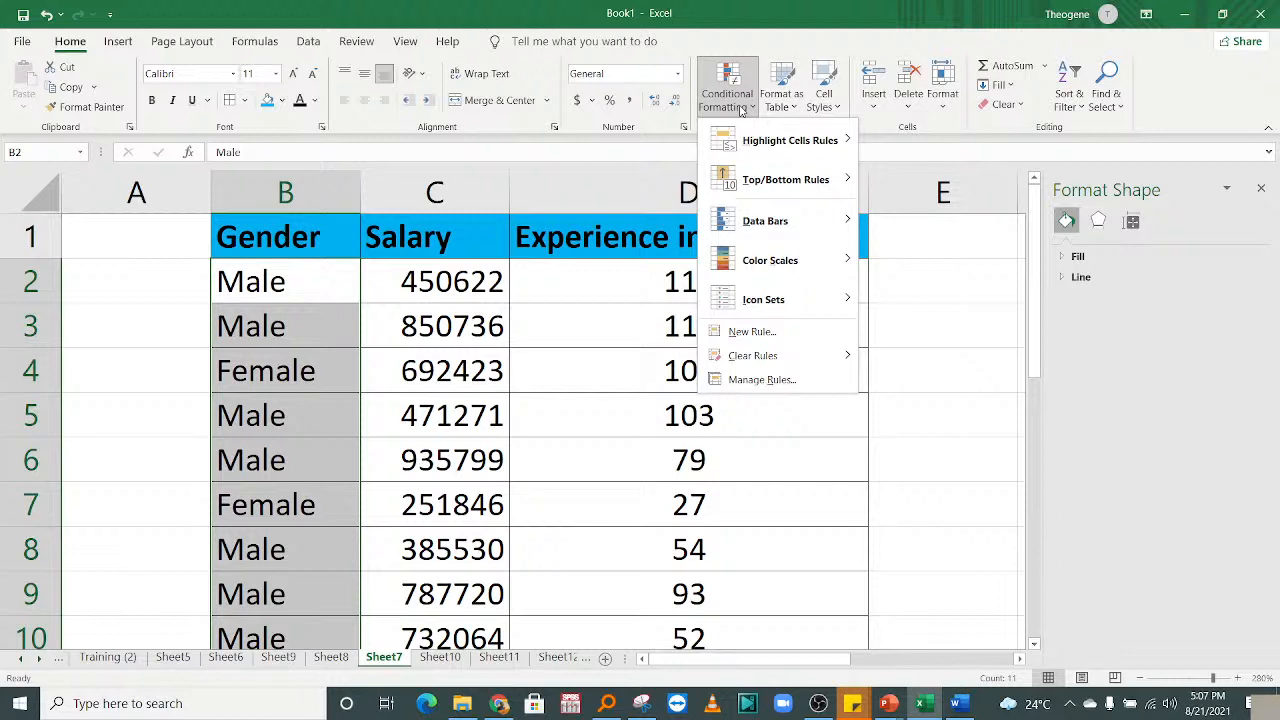
{"action": "mouse_move", "coordinate": [812, 148]}
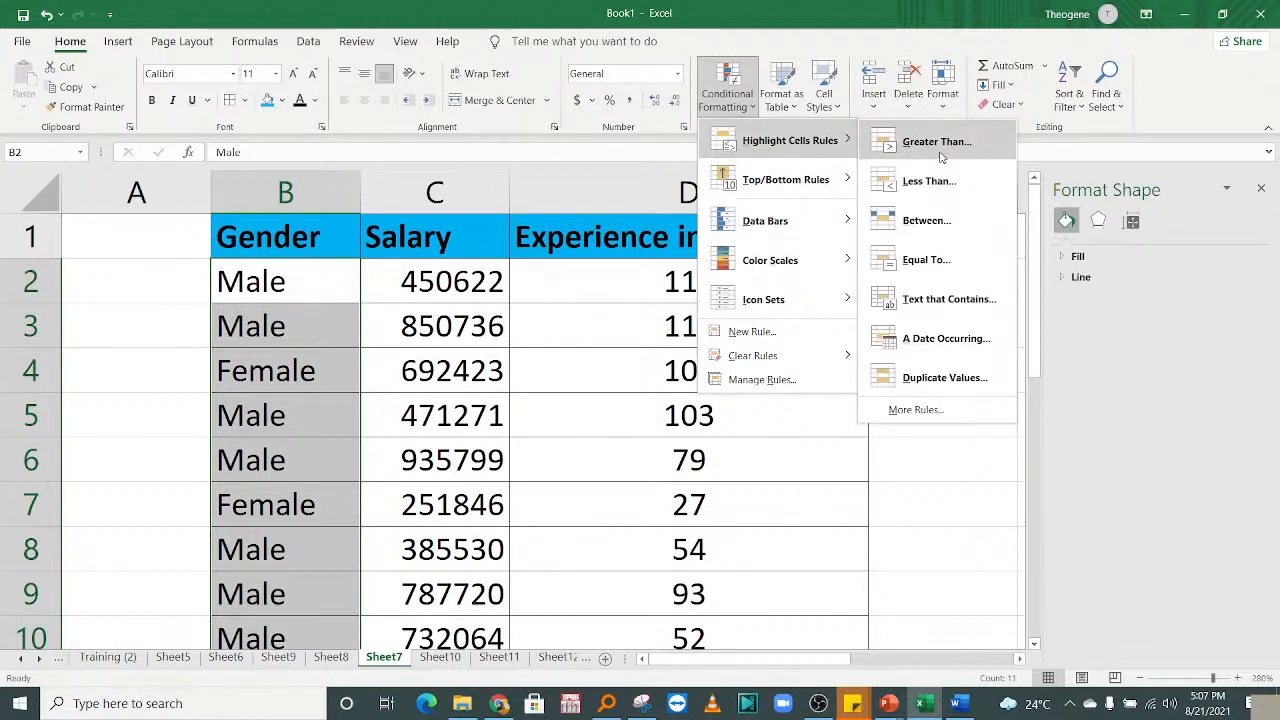
{"action": "left_click", "coordinate": [928, 302]}
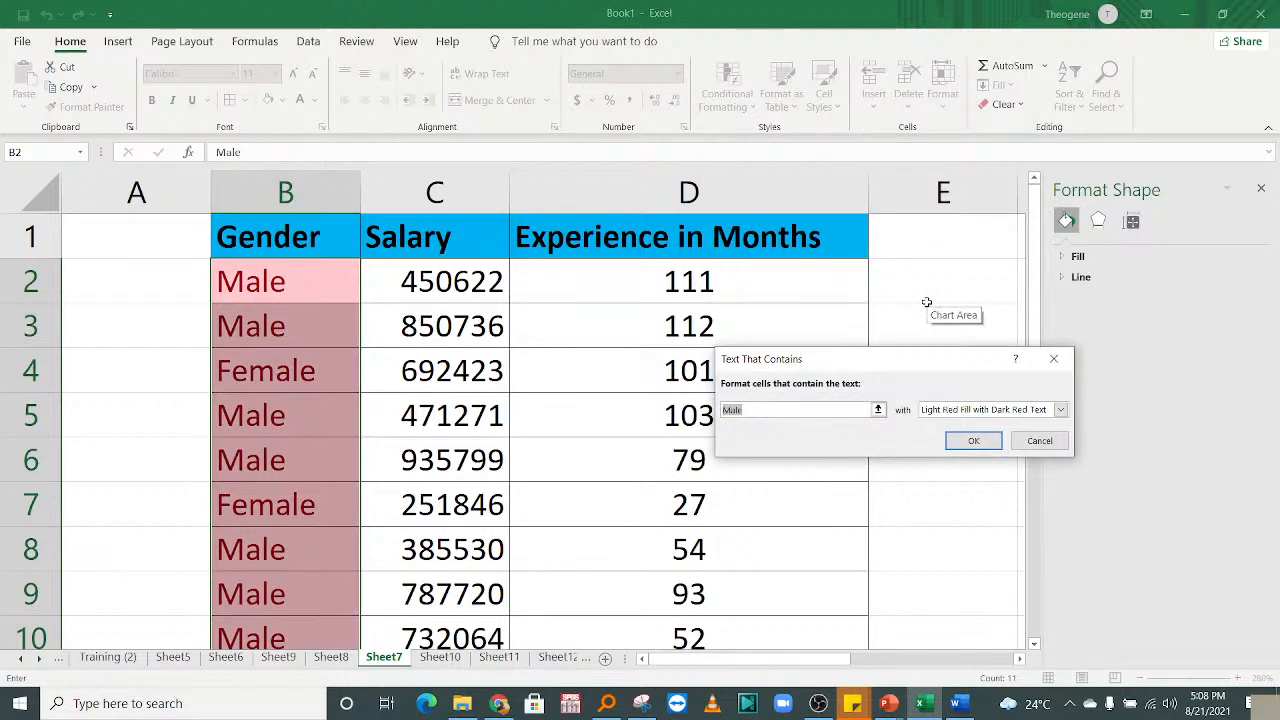
{"action": "left_click", "coordinate": [945, 412]}
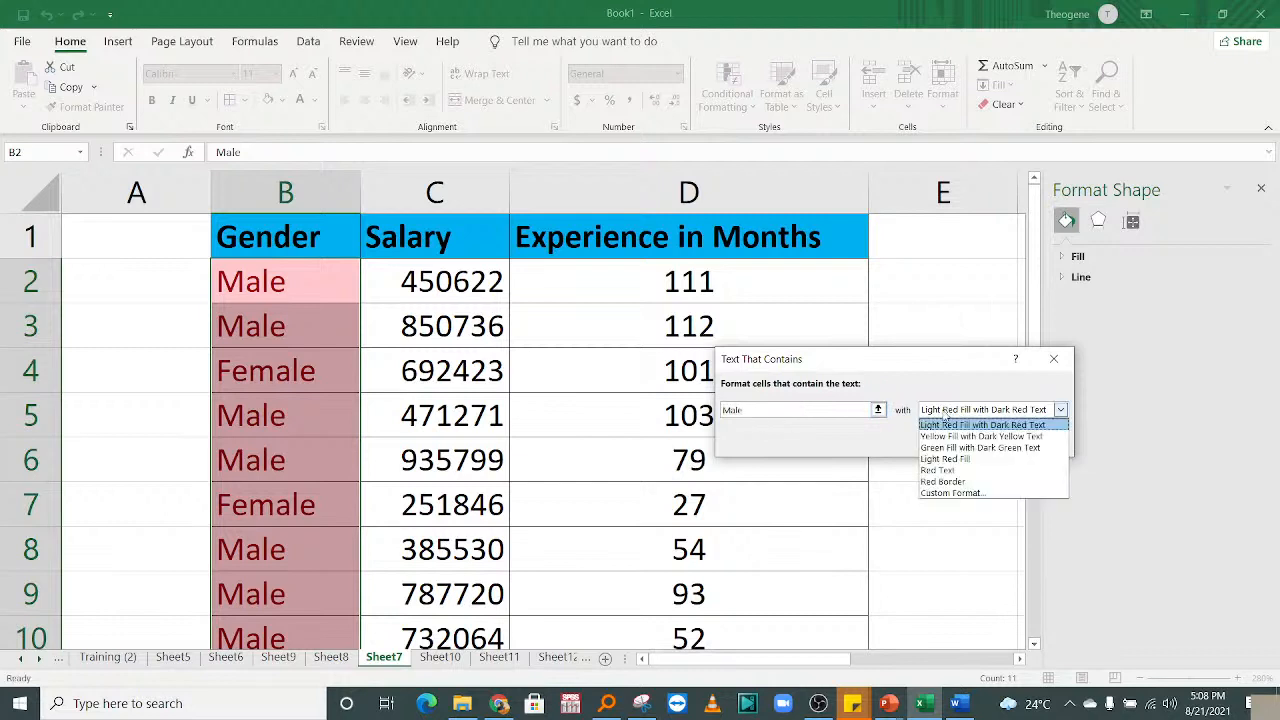
{"action": "left_click", "coordinate": [768, 410]}
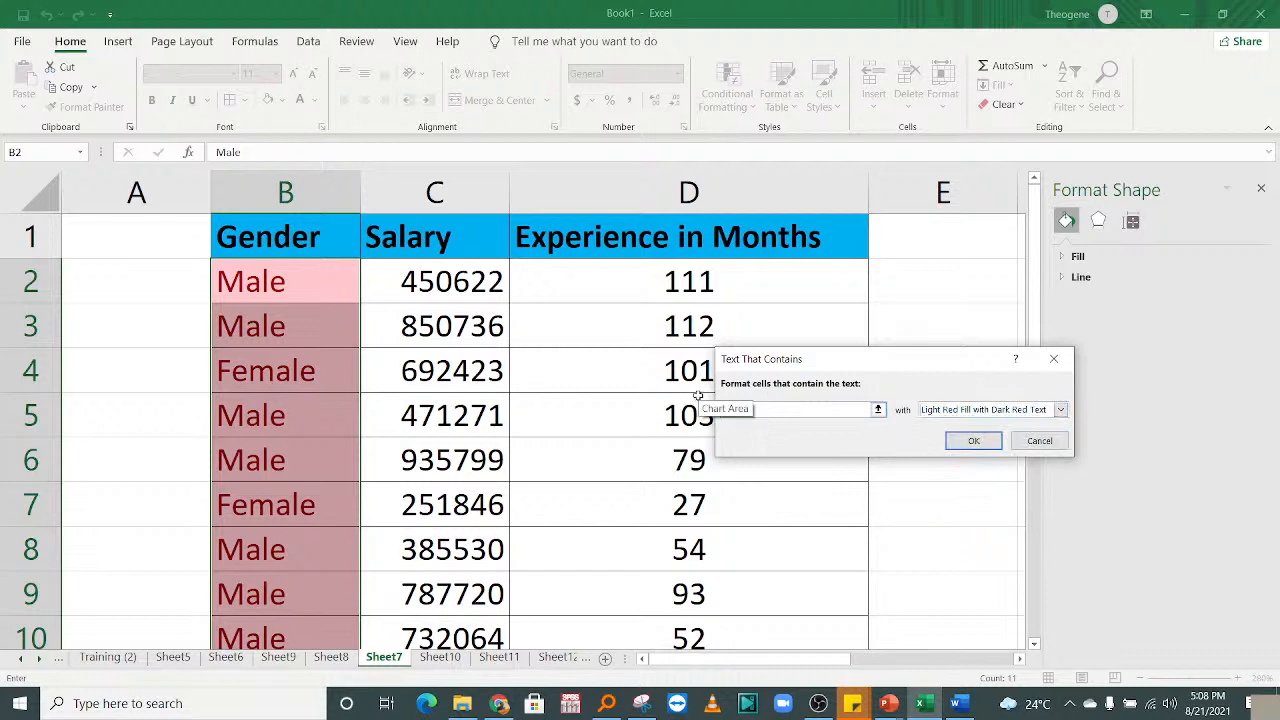
{"action": "key", "text": "BackSpace"}
{"action": "type", "text": "Female"}
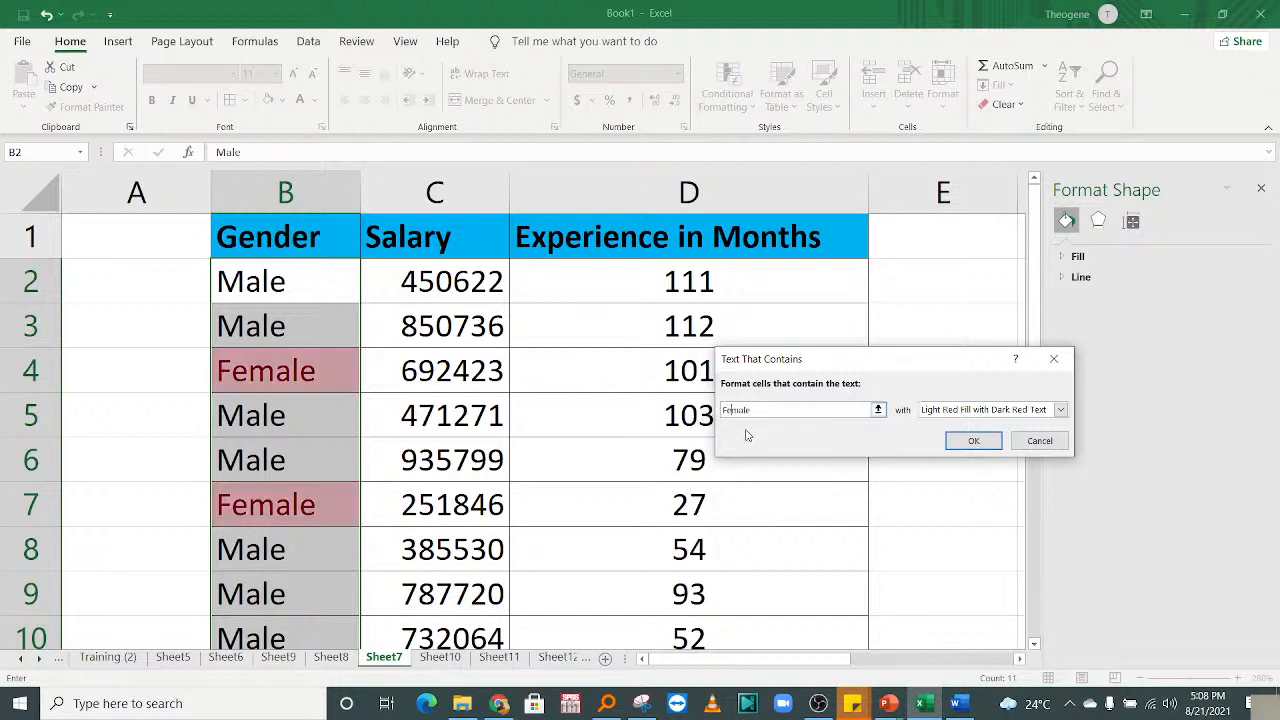
{"action": "left_click", "coordinate": [973, 410]}
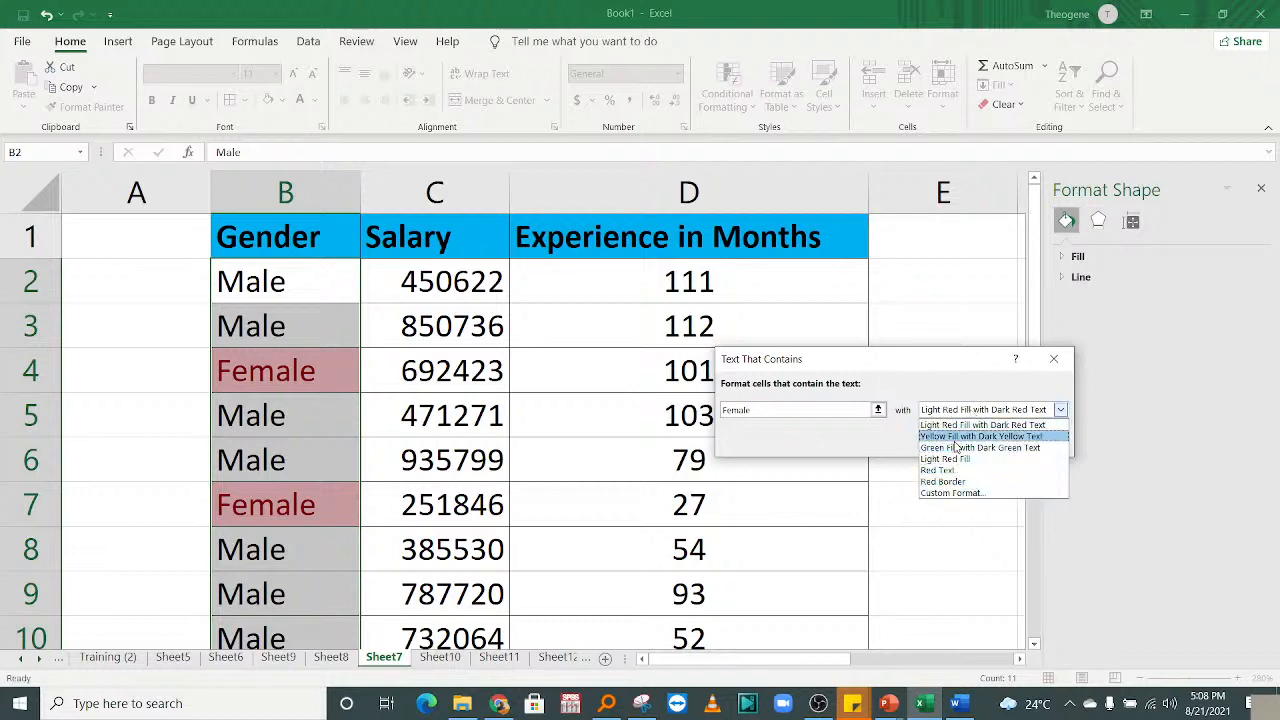
{"action": "left_click", "coordinate": [954, 448]}
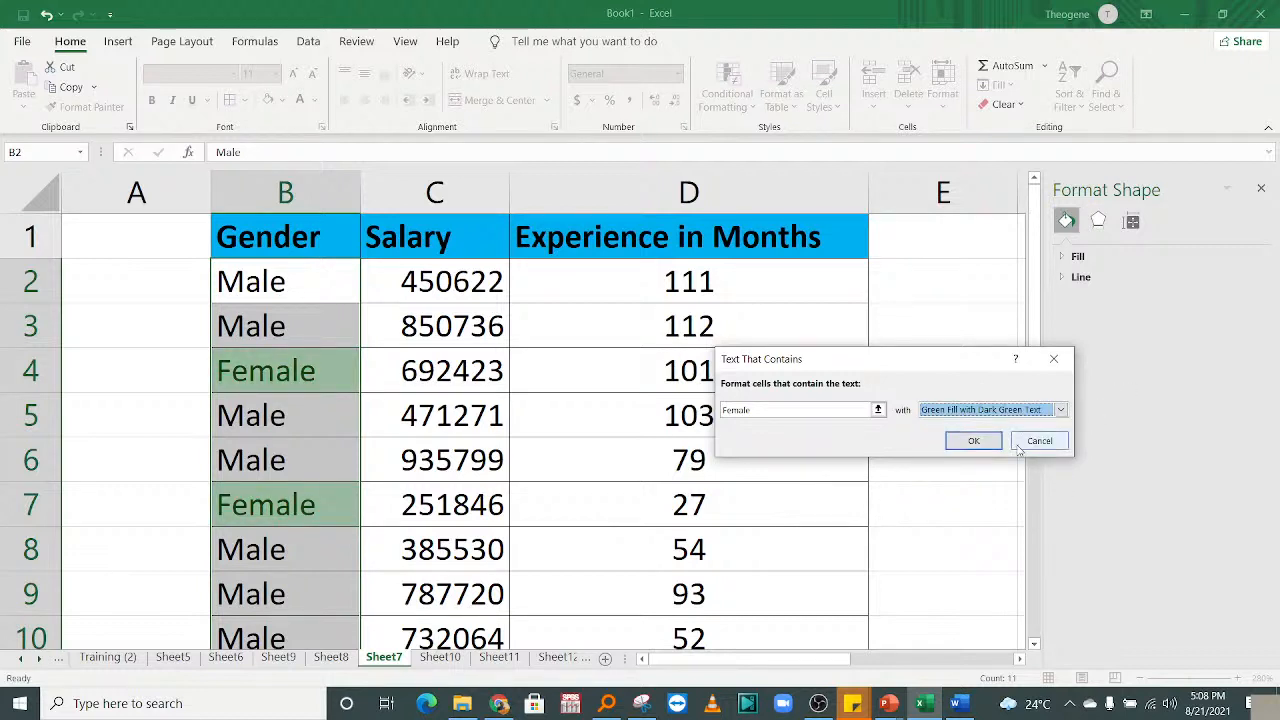
{"action": "left_click", "coordinate": [955, 446]}
{"action": "left_click", "coordinate": [435, 460]}
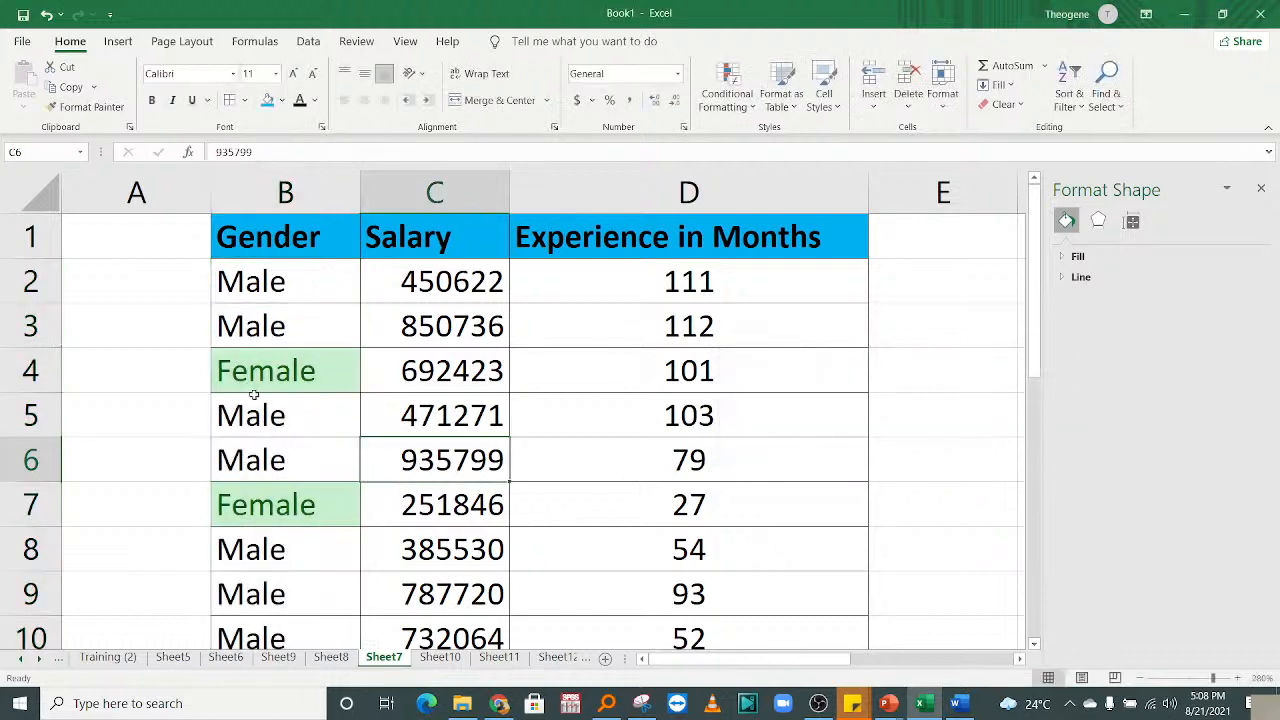
{"action": "left_click", "coordinate": [259, 343]}
Click through several cells of the table, ending on cell B5.
{"action": "left_click", "coordinate": [532, 376]}
{"action": "left_click", "coordinate": [260, 413]}
{"action": "left_click", "coordinate": [338, 328]}
{"action": "left_click", "coordinate": [425, 366]}
{"action": "left_click", "coordinate": [300, 291]}
{"action": "left_click", "coordinate": [301, 411]}
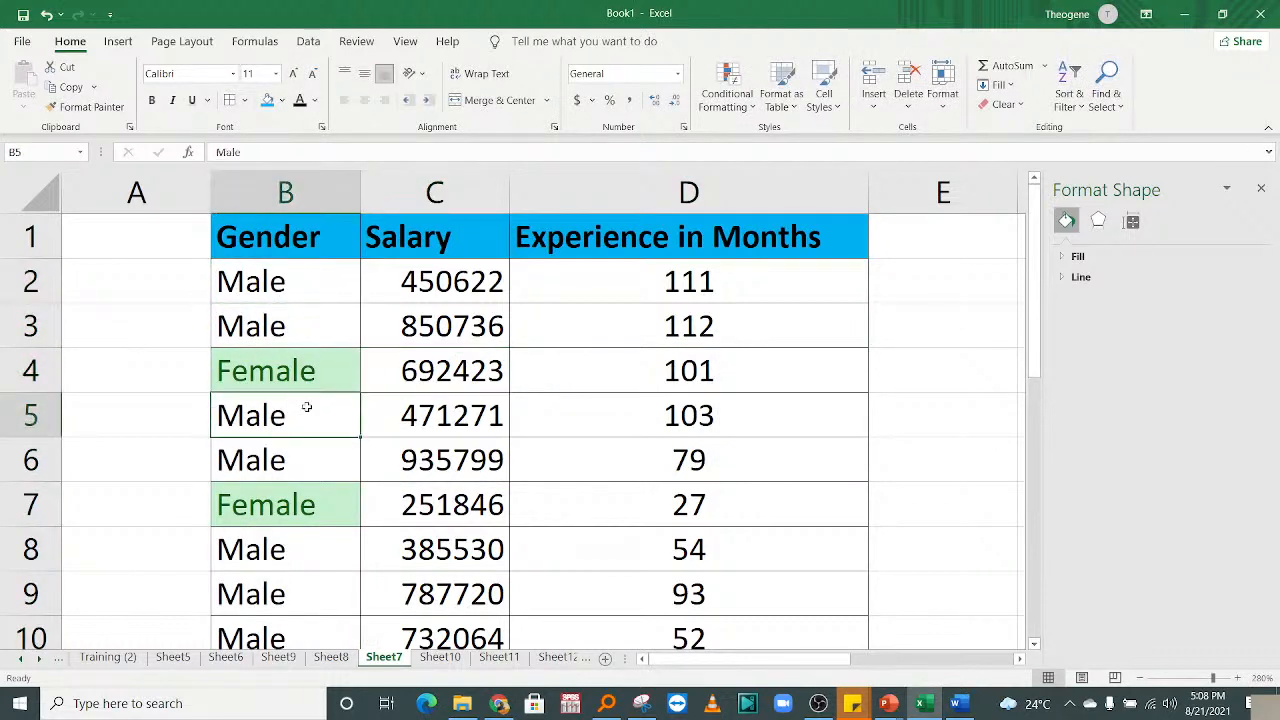
{"action": "left_click", "coordinate": [284, 341]}
{"action": "left_click", "coordinate": [257, 424]}
Enter Female in cell B8 so it automatically takes the green highlight.
{"action": "left_click", "coordinate": [284, 549]}
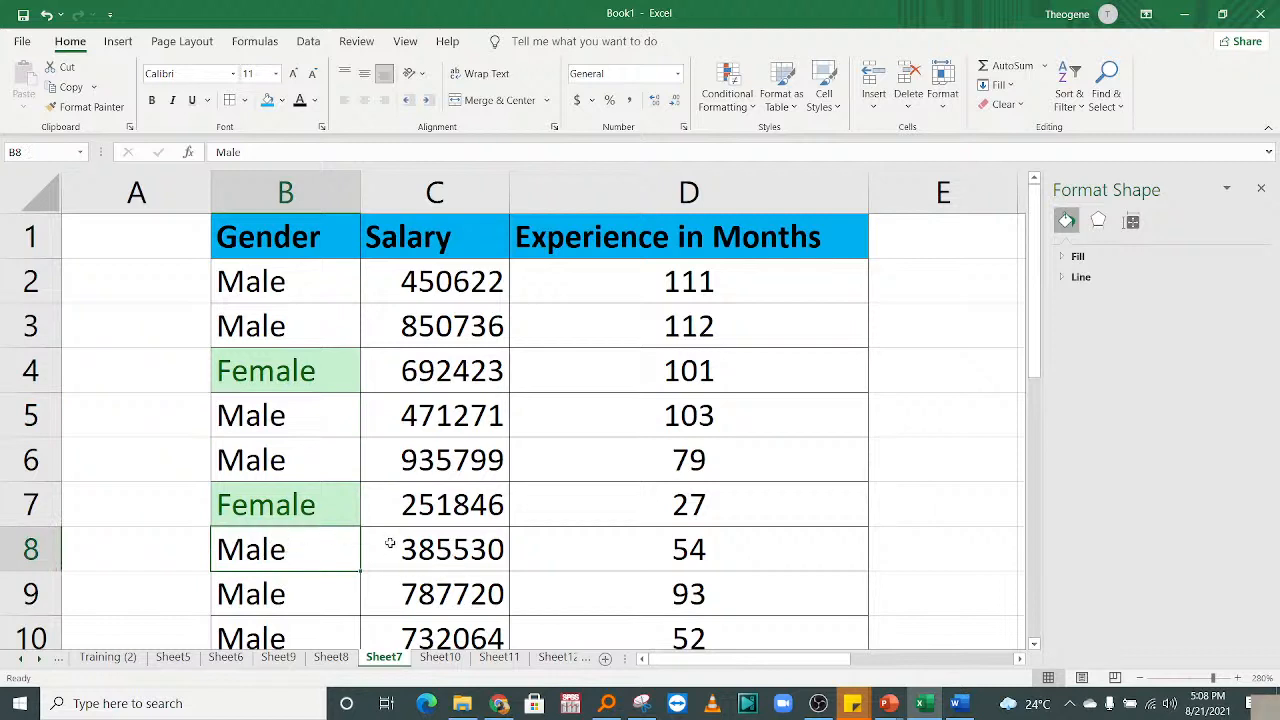
{"action": "type", "text": "Female"}
{"action": "key", "text": "Return"}
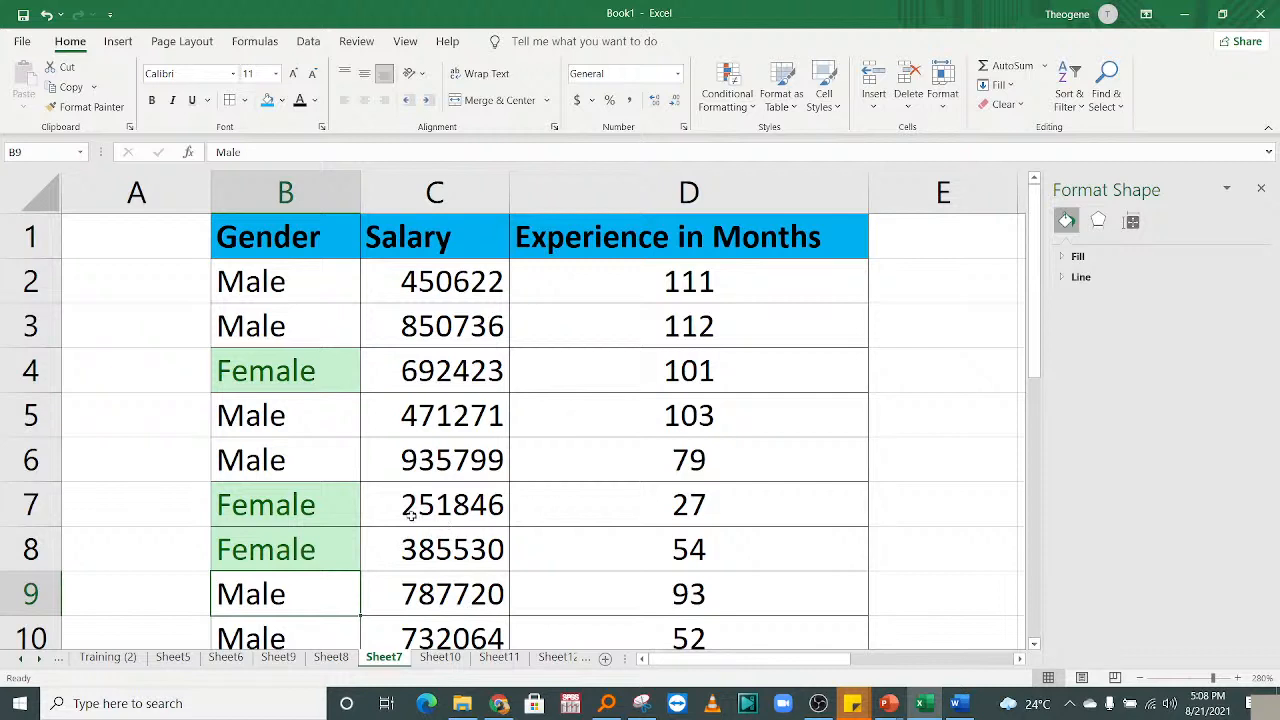
{"action": "left_click", "coordinate": [452, 417]}
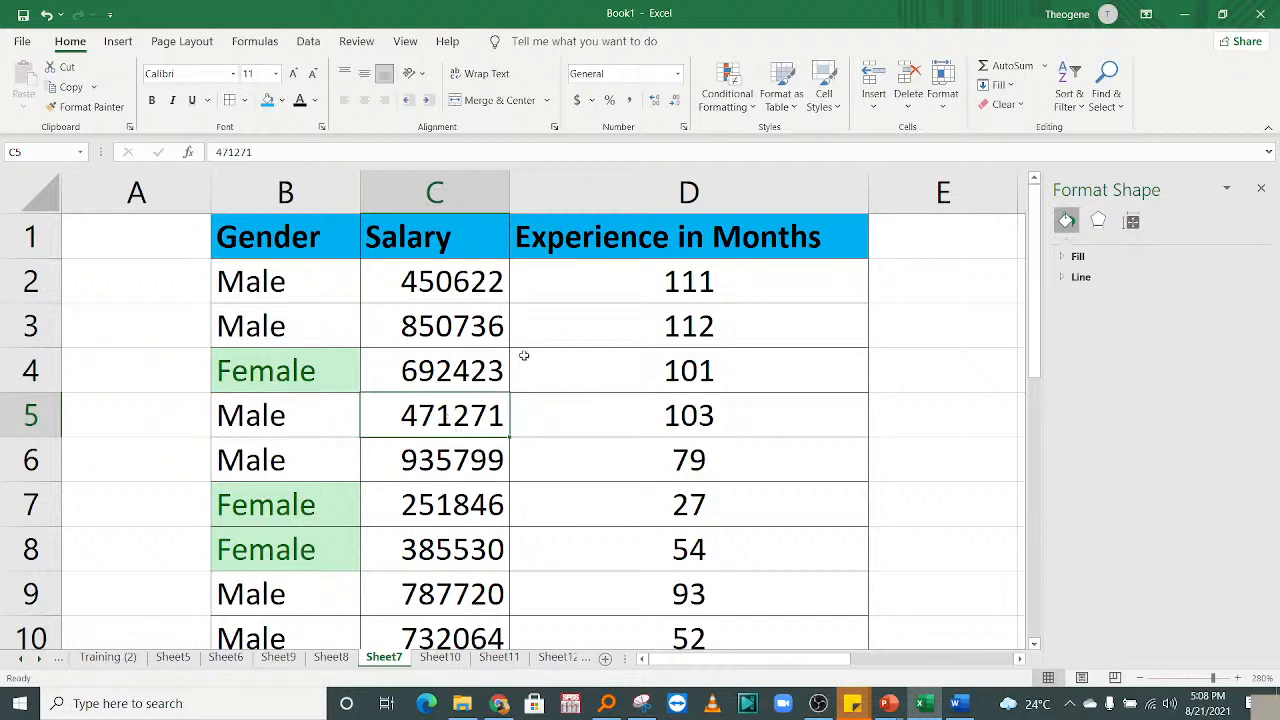
Select the Salary values in column C and start a Greater Than highlight rule.
{"action": "left_click_drag", "start_coordinate": [433, 287], "coordinate": [440, 560]}
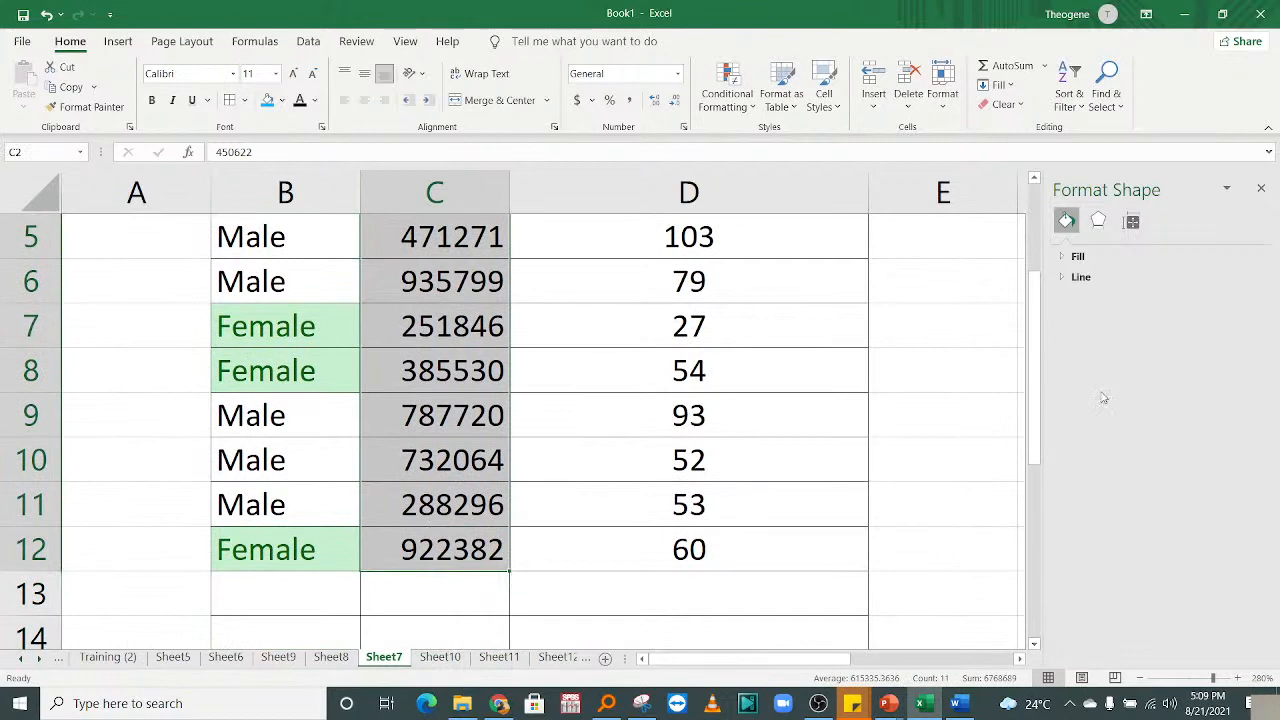
{"action": "left_click_drag", "start_coordinate": [1037, 412], "coordinate": [1037, 375]}
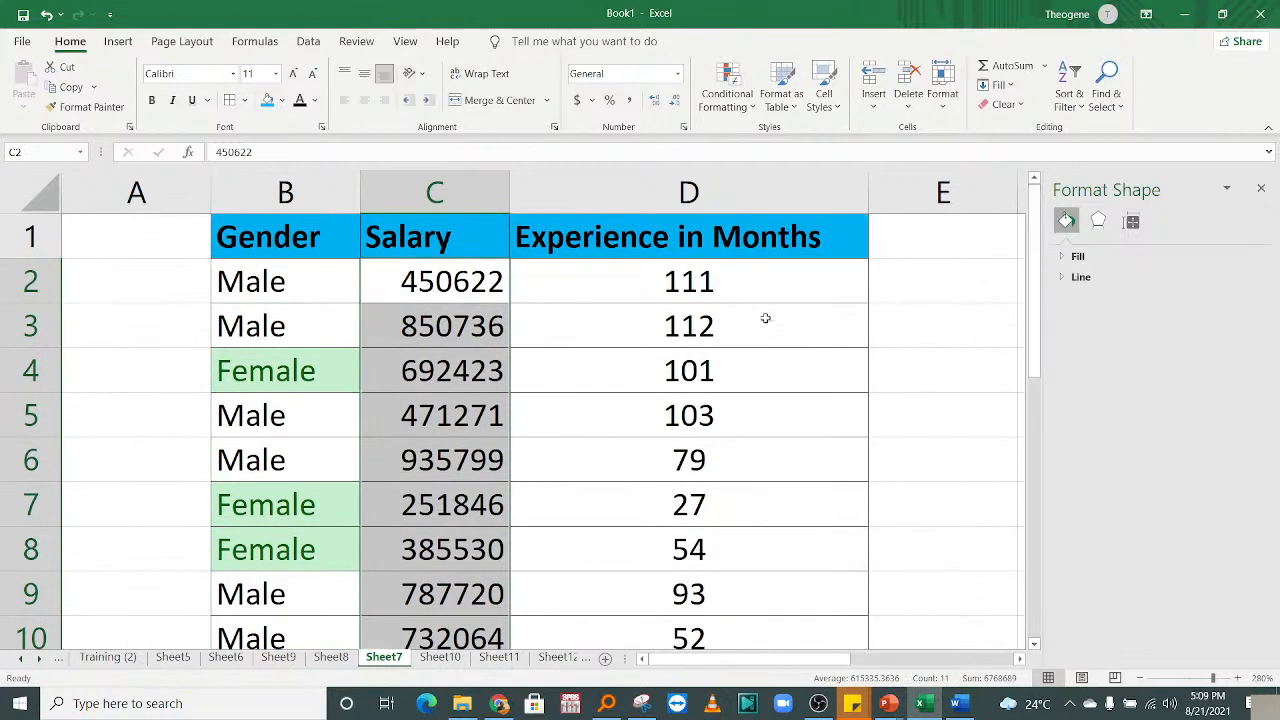
{"action": "left_click", "coordinate": [727, 93]}
{"action": "mouse_move", "coordinate": [790, 141]}
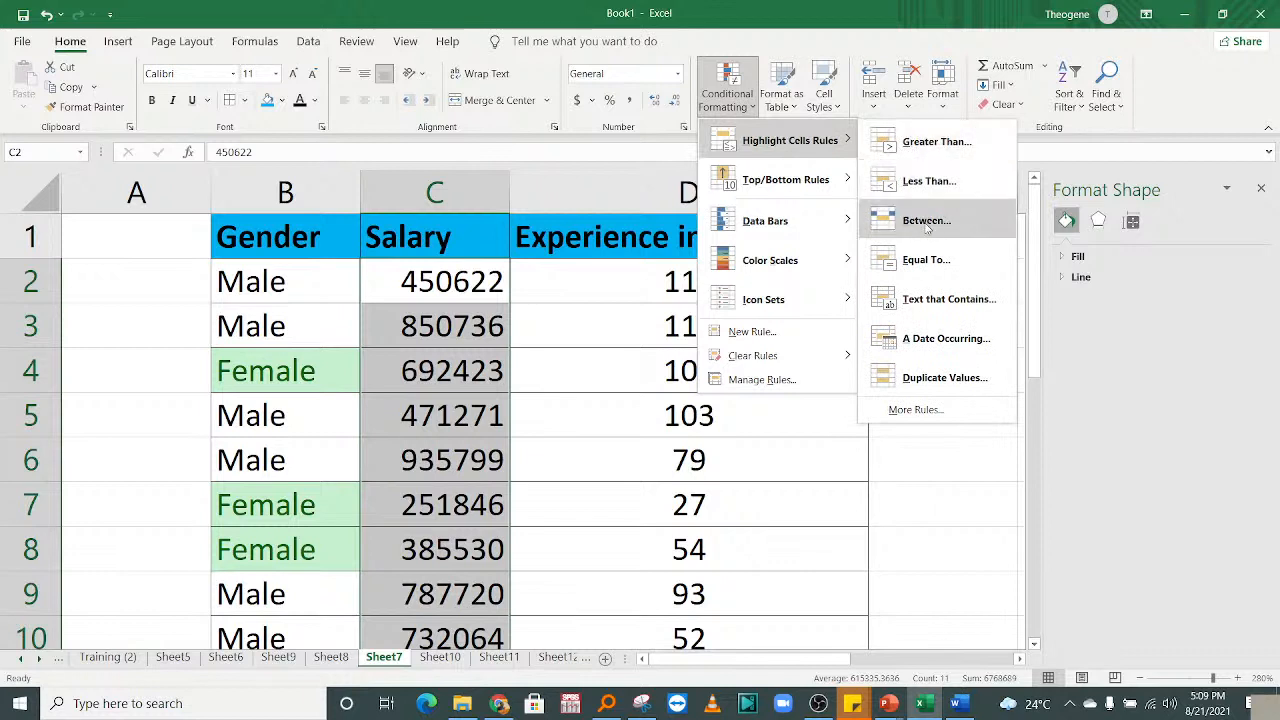
{"action": "left_click", "coordinate": [918, 152]}
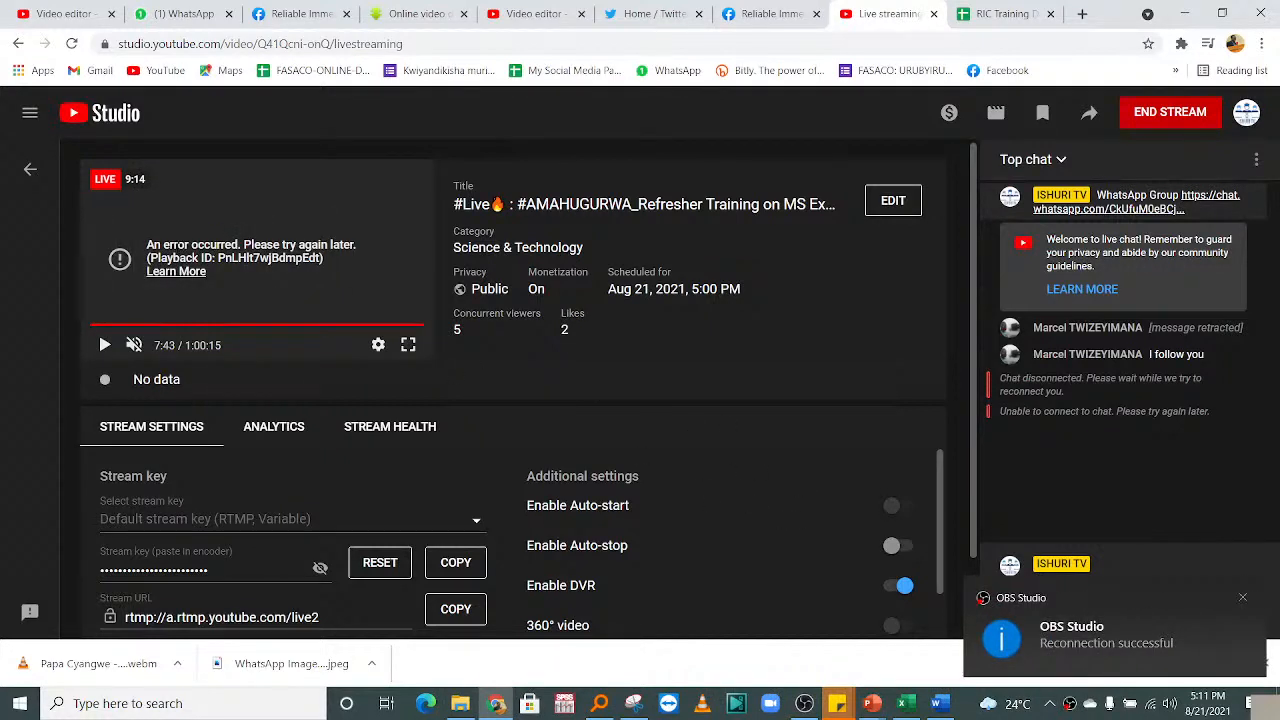
Reload the YouTube Studio livestream page, then return to Excel's Format Cells dialog.
{"action": "left_click", "coordinate": [71, 44]}
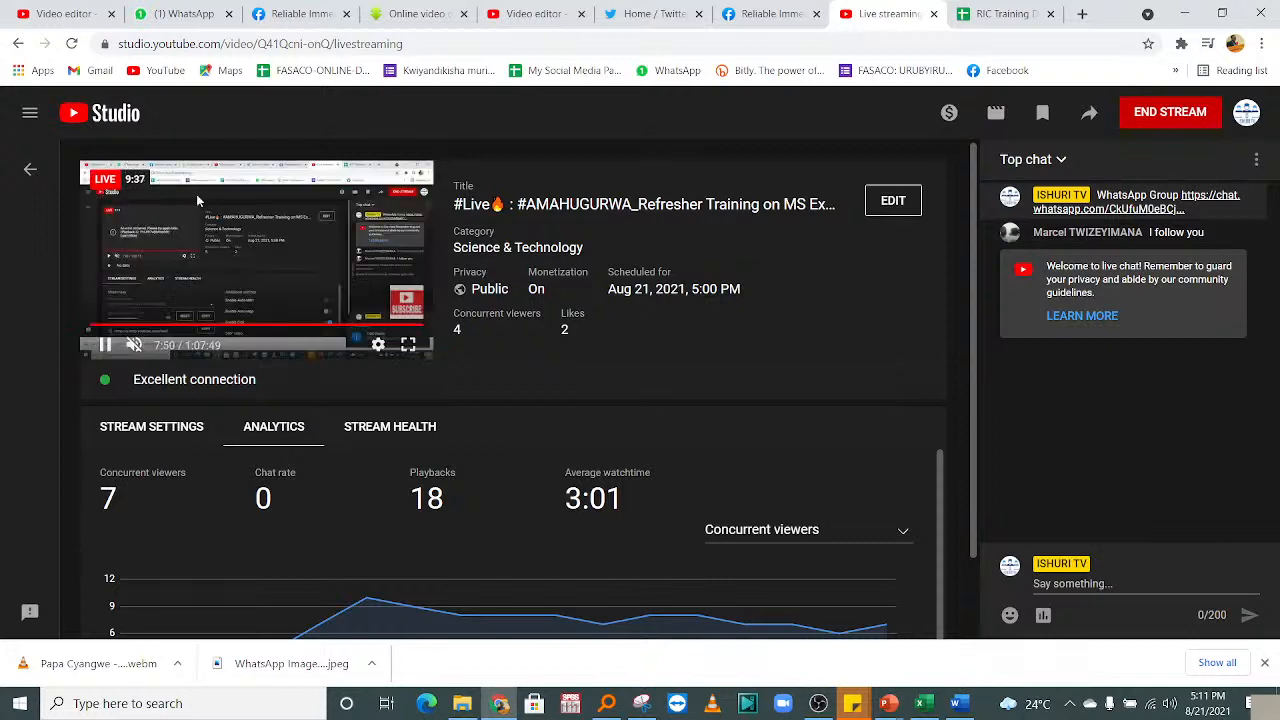
{"action": "left_click", "coordinate": [920, 706]}
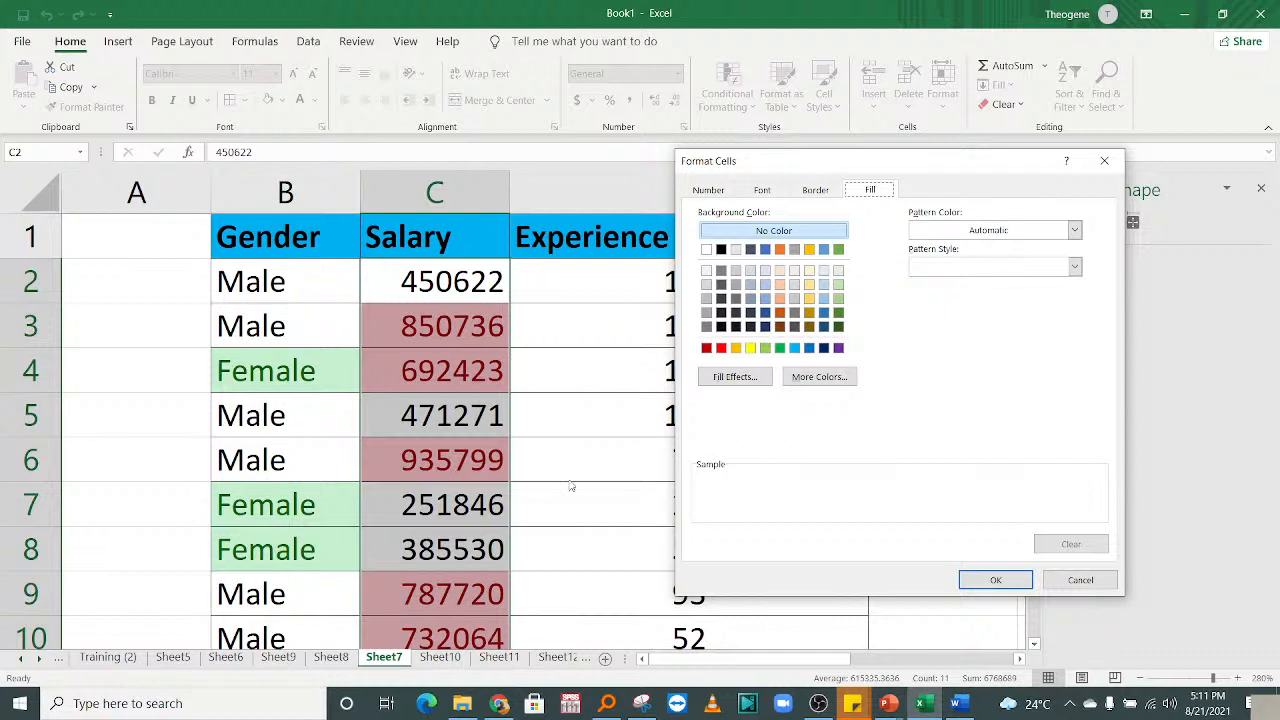
Give salaries greater than 593822.5 a custom yellow fill and apply the rule.
{"action": "left_click", "coordinate": [751, 350]}
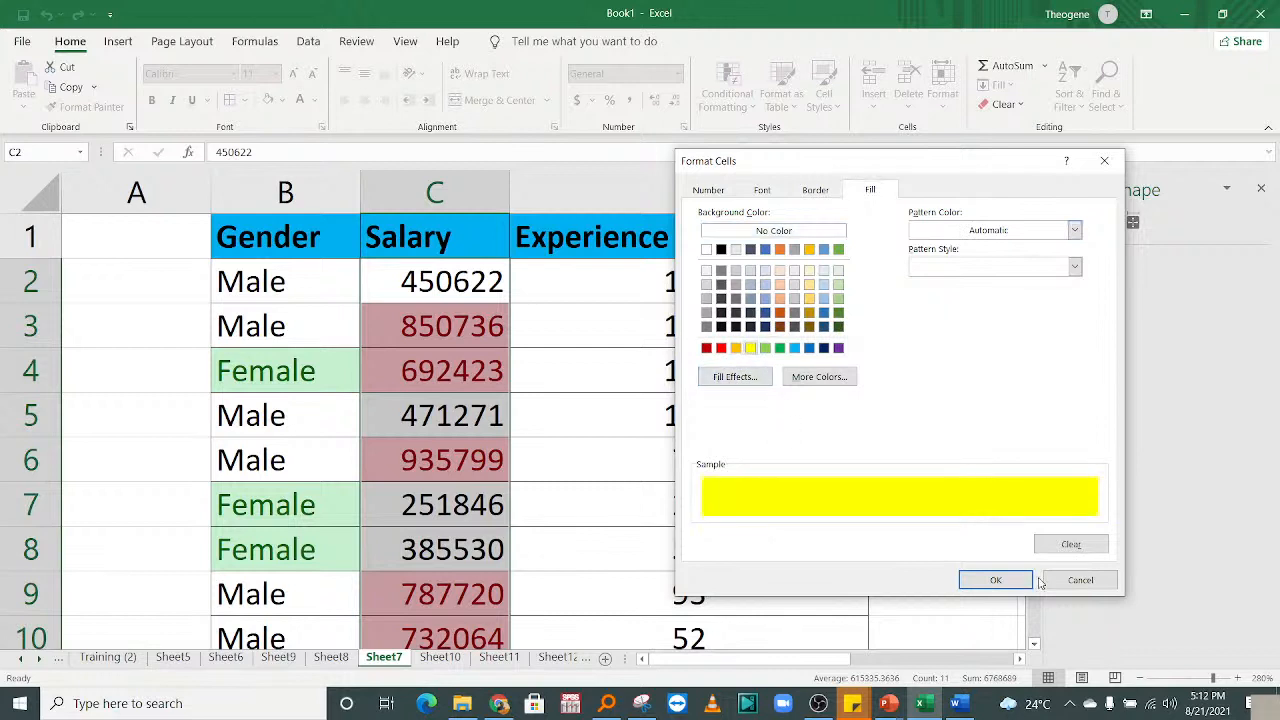
{"action": "left_click", "coordinate": [996, 580]}
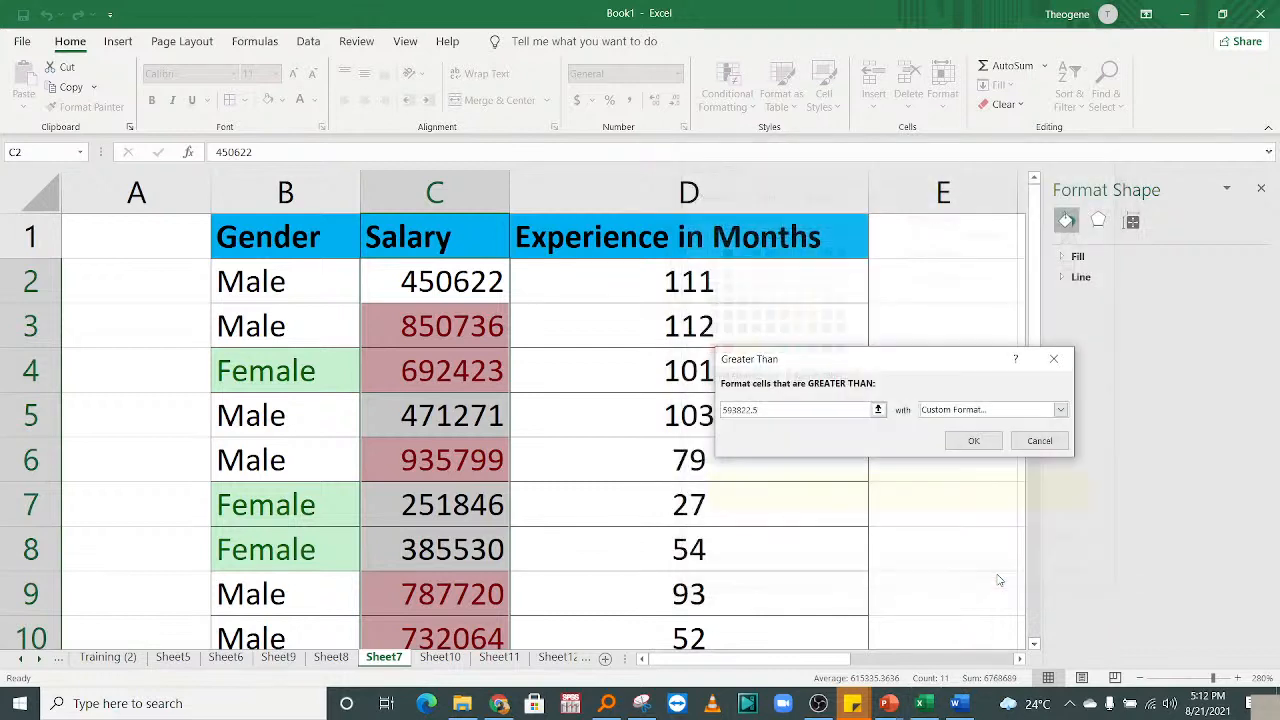
{"action": "left_click", "coordinate": [976, 445]}
{"action": "left_click", "coordinate": [614, 460]}
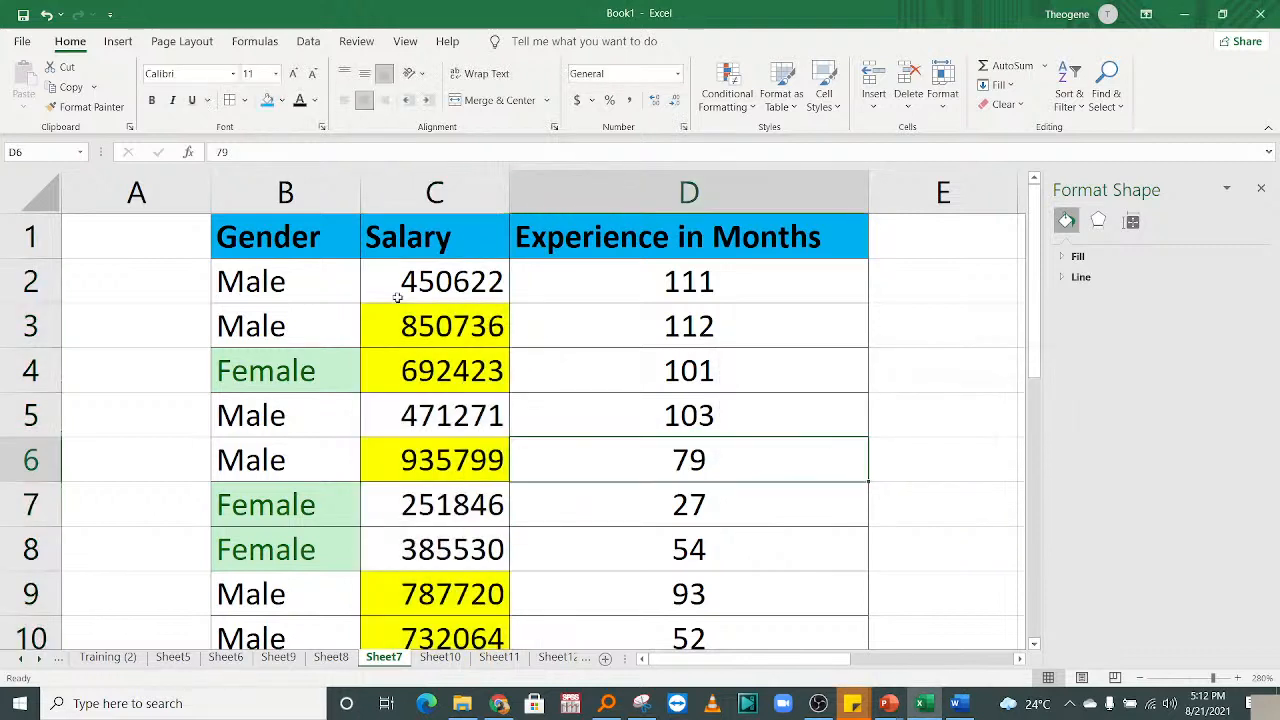
Select the Experience in Months values in column D.
{"action": "left_click", "coordinate": [455, 387]}
{"action": "left_click", "coordinate": [577, 381]}
{"action": "left_click", "coordinate": [487, 342]}
{"action": "left_click", "coordinate": [635, 354]}
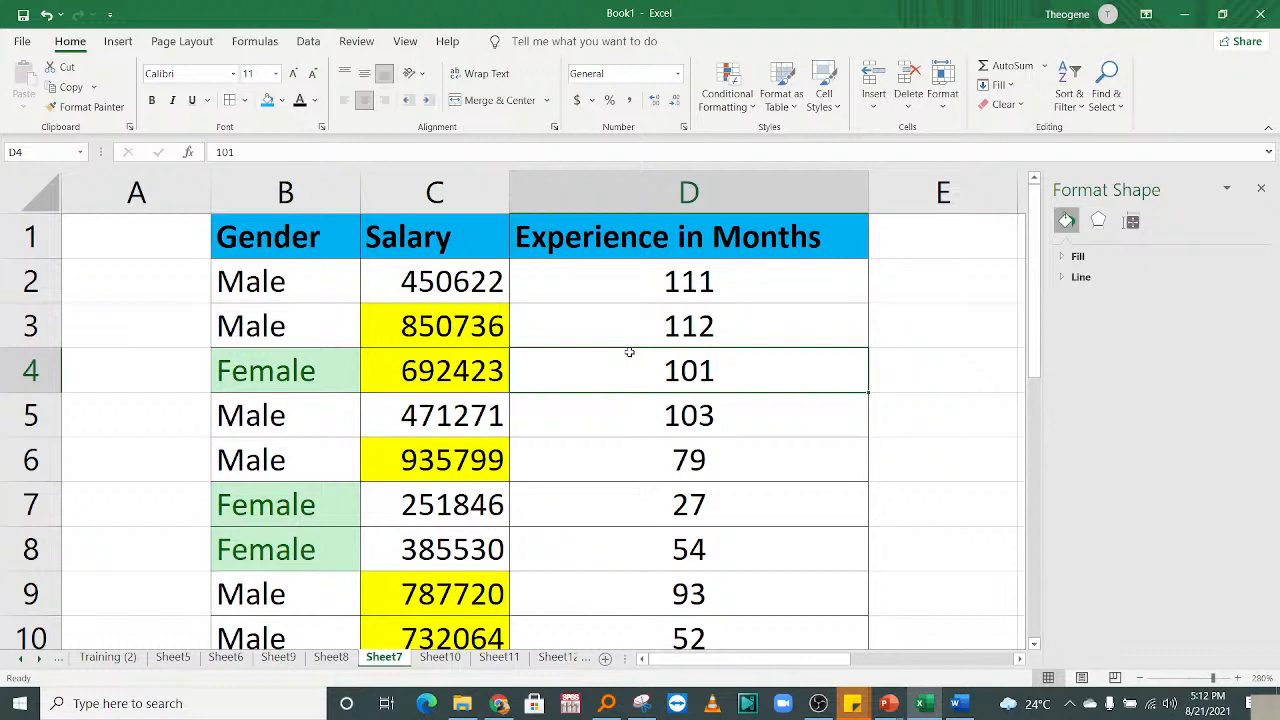
{"action": "left_click_drag", "start_coordinate": [652, 282], "coordinate": [655, 595]}
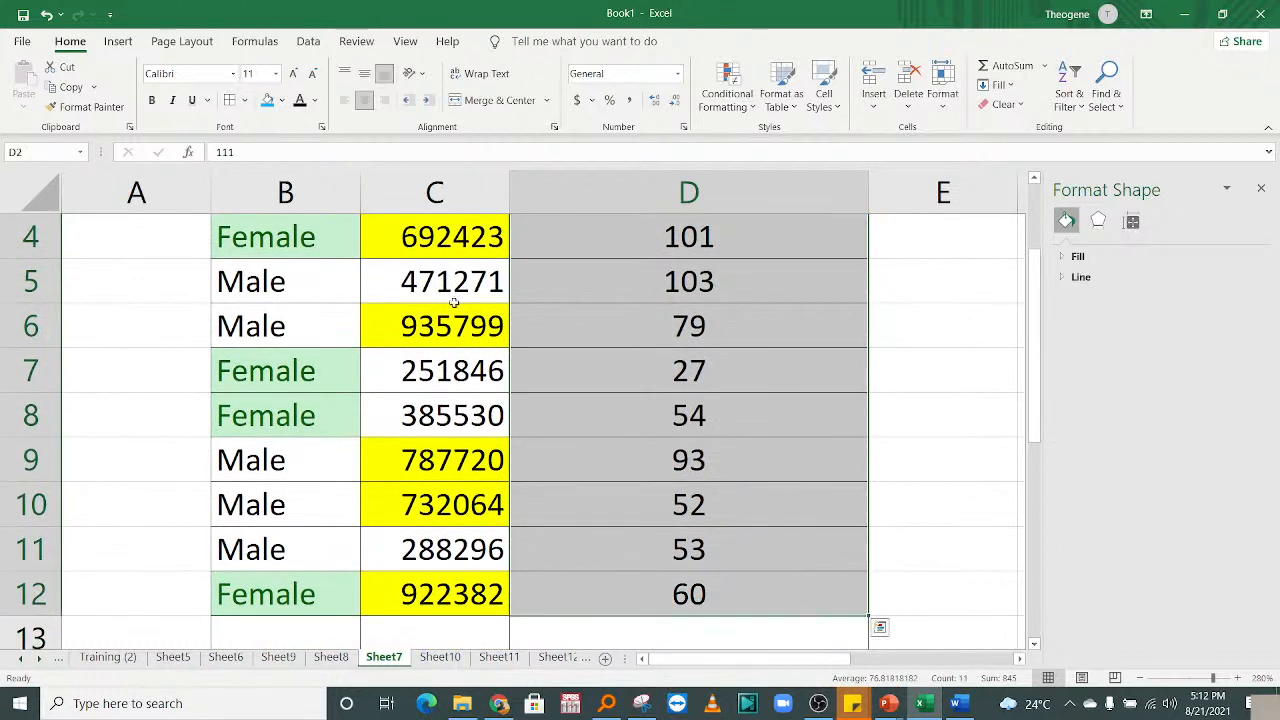
Highlight experience values less than 55 with Light Red Fill and Dark Red Text.
{"action": "left_click", "coordinate": [716, 104]}
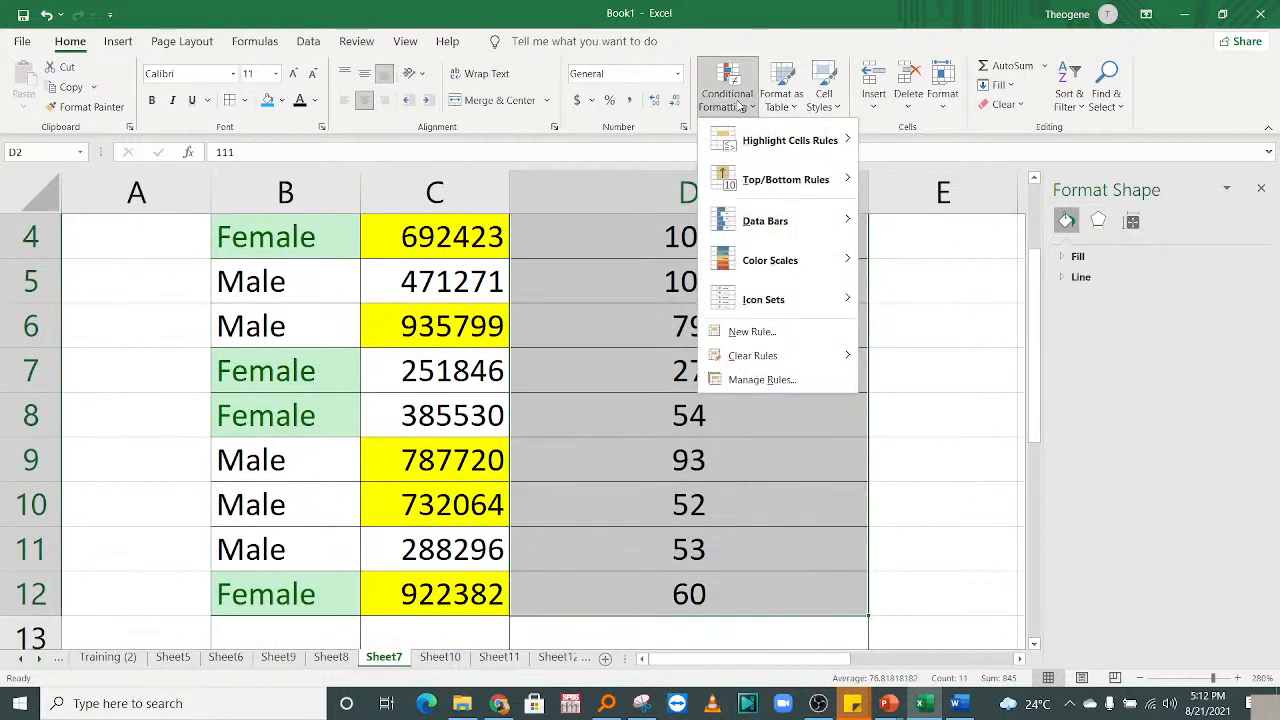
{"action": "mouse_move", "coordinate": [806, 145]}
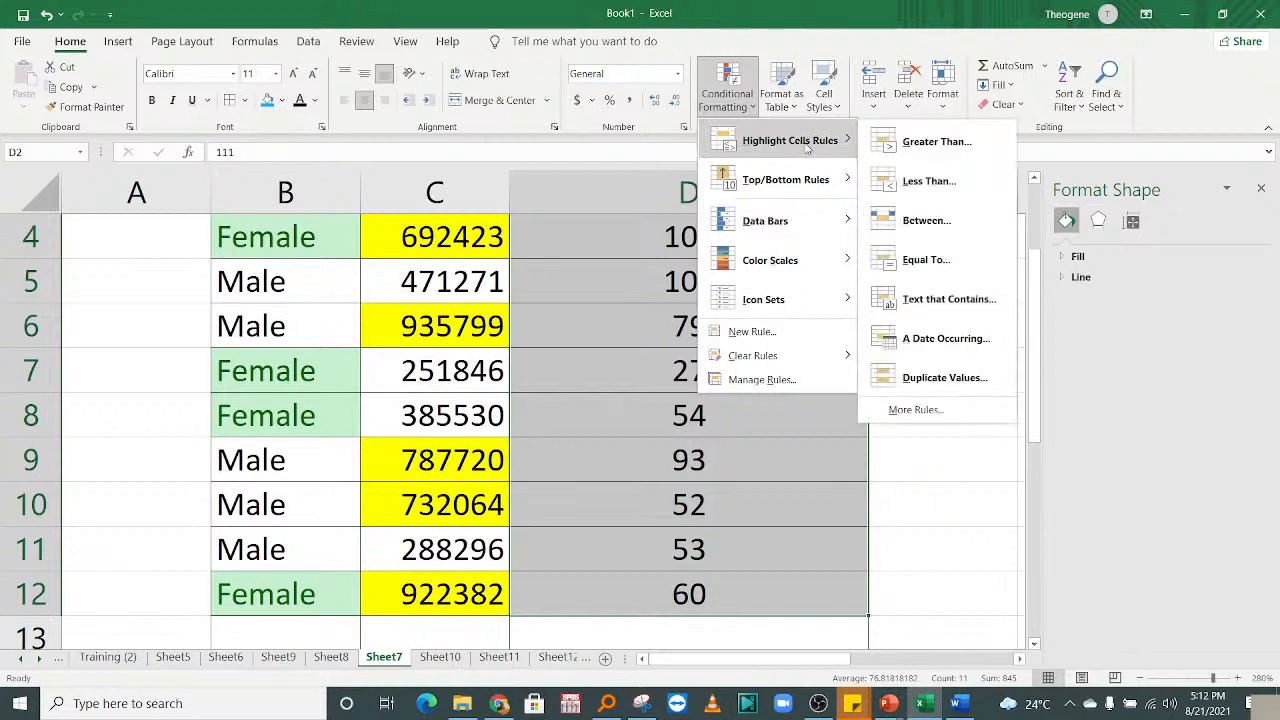
{"action": "left_click", "coordinate": [942, 186]}
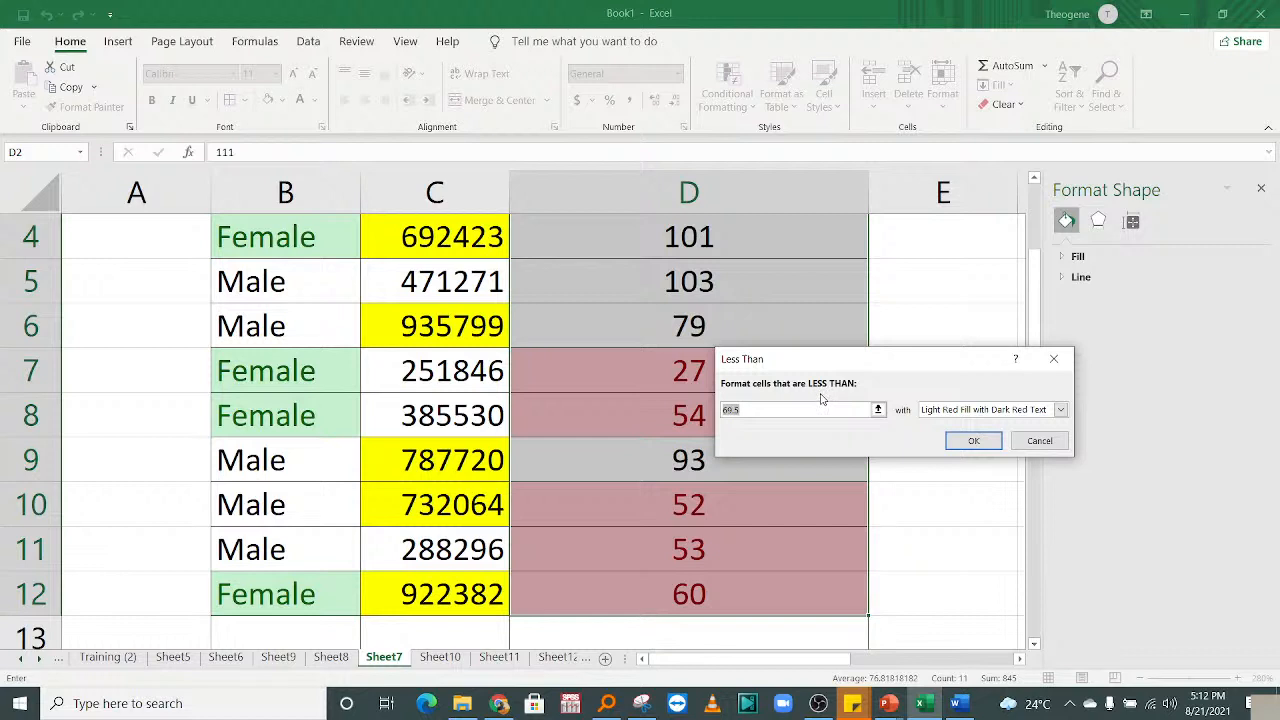
{"action": "type", "text": "55"}
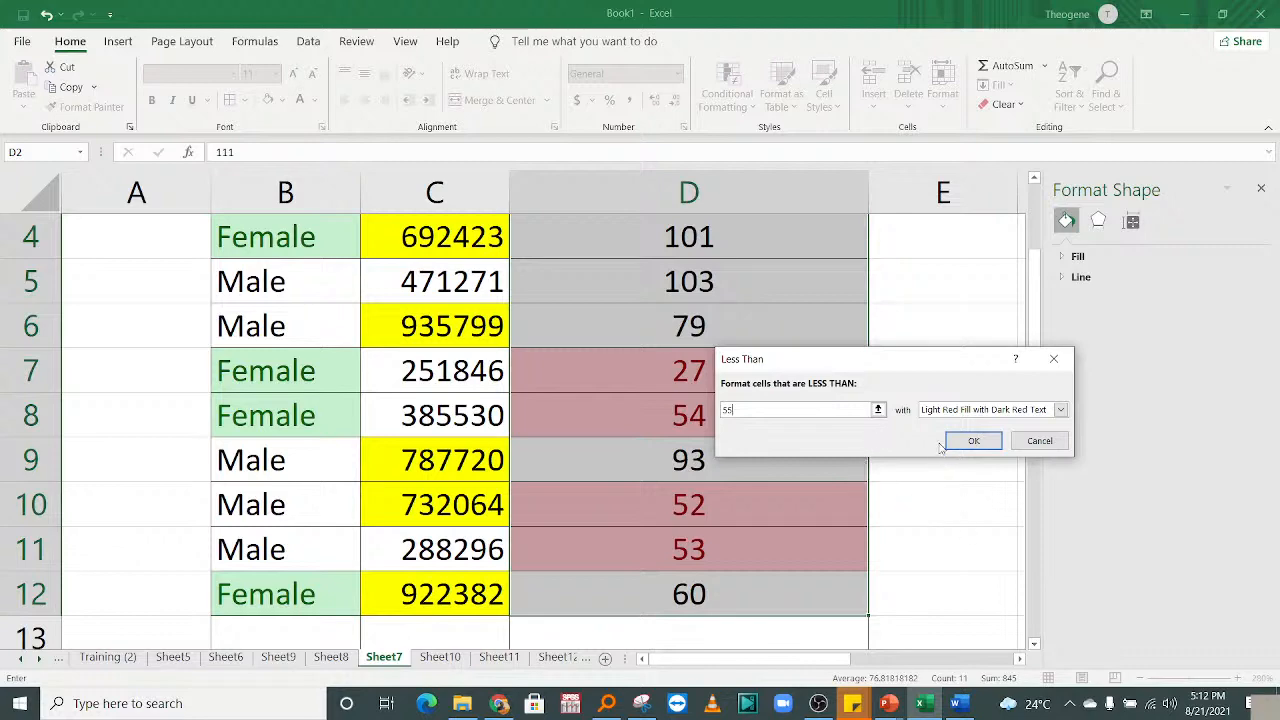
{"action": "left_click", "coordinate": [970, 440]}
{"action": "left_click", "coordinate": [794, 284]}
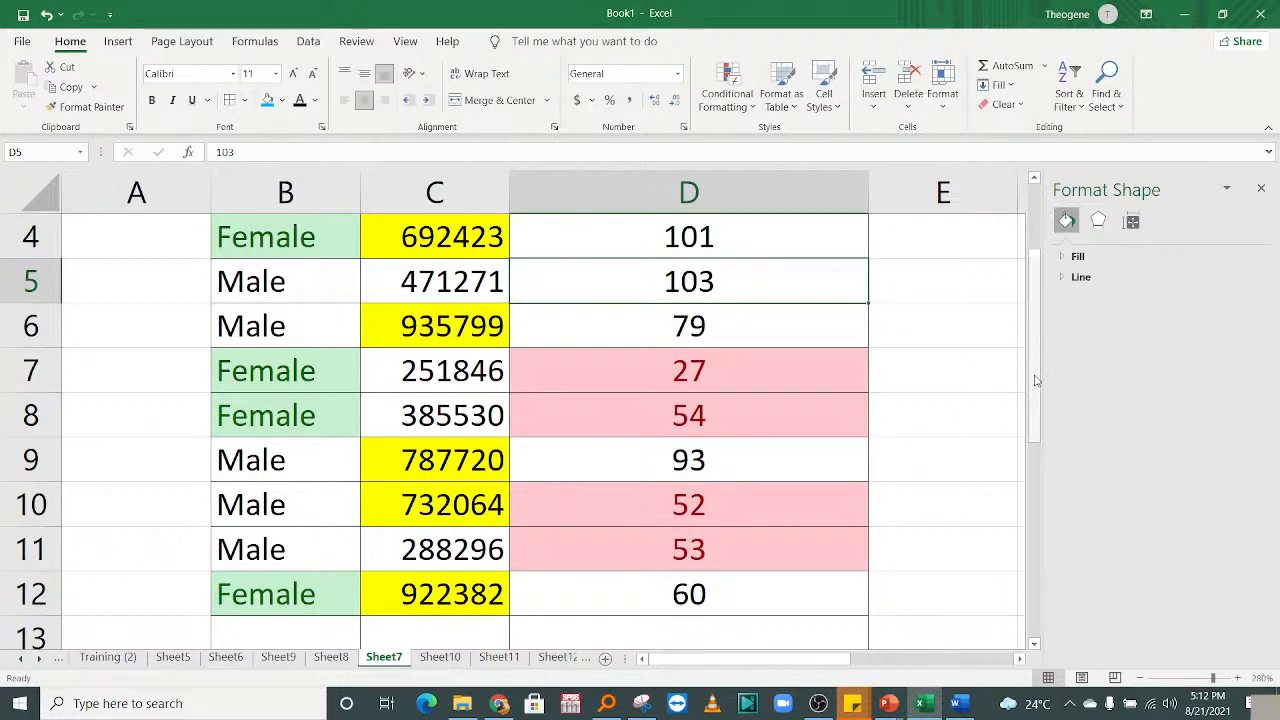
{"action": "scroll", "coordinate": [790, 290], "scroll_direction": "up", "scroll_amount": 1}
{"action": "left_click", "coordinate": [675, 287]}
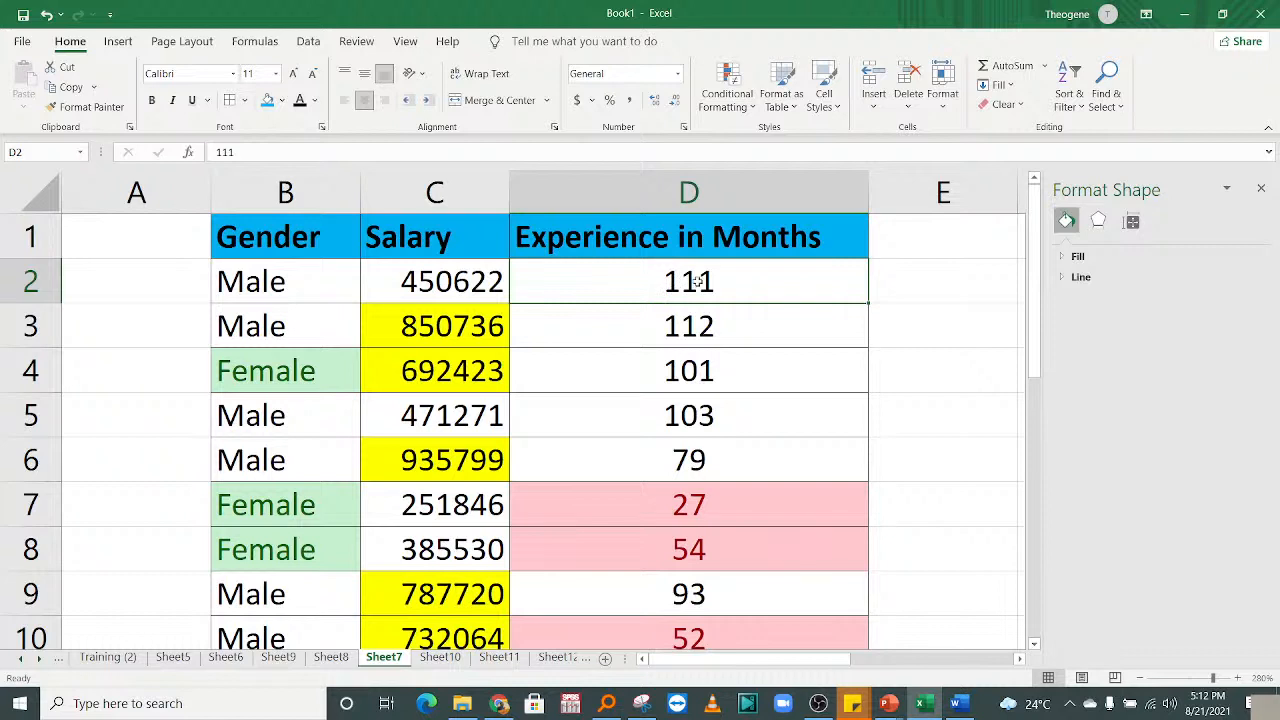
Change D2 from 111 to 20 so it shows the red highlight, and zoom in slightly.
{"action": "type", "text": "20"}
{"action": "key", "text": "Return"}
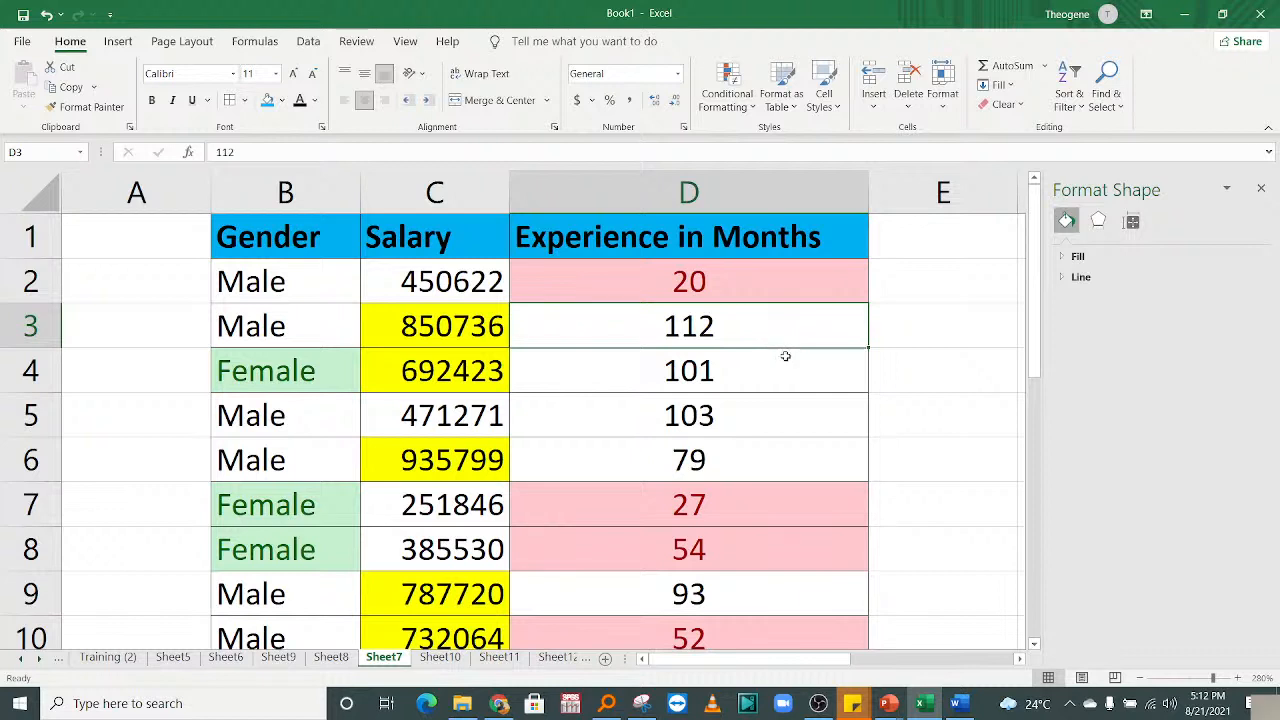
{"action": "left_click", "coordinate": [680, 415]}
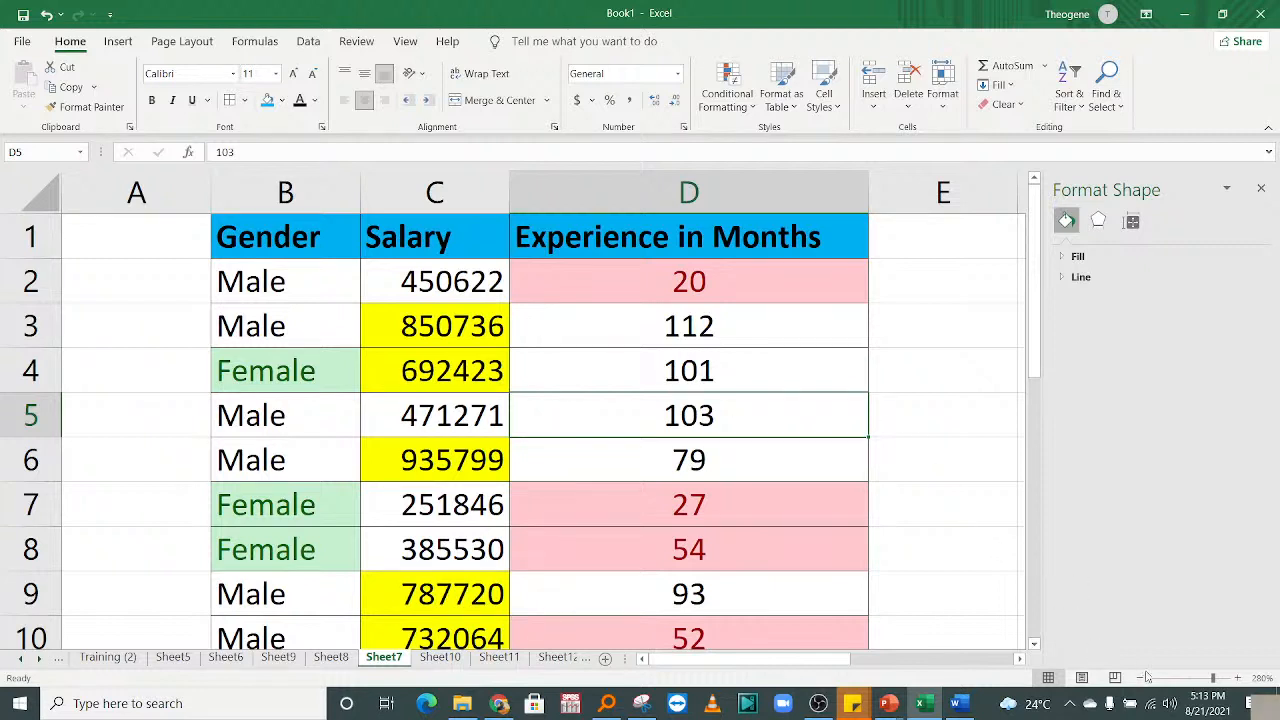
{"action": "left_click", "coordinate": [1239, 679]}
{"action": "left_click", "coordinate": [1239, 679]}
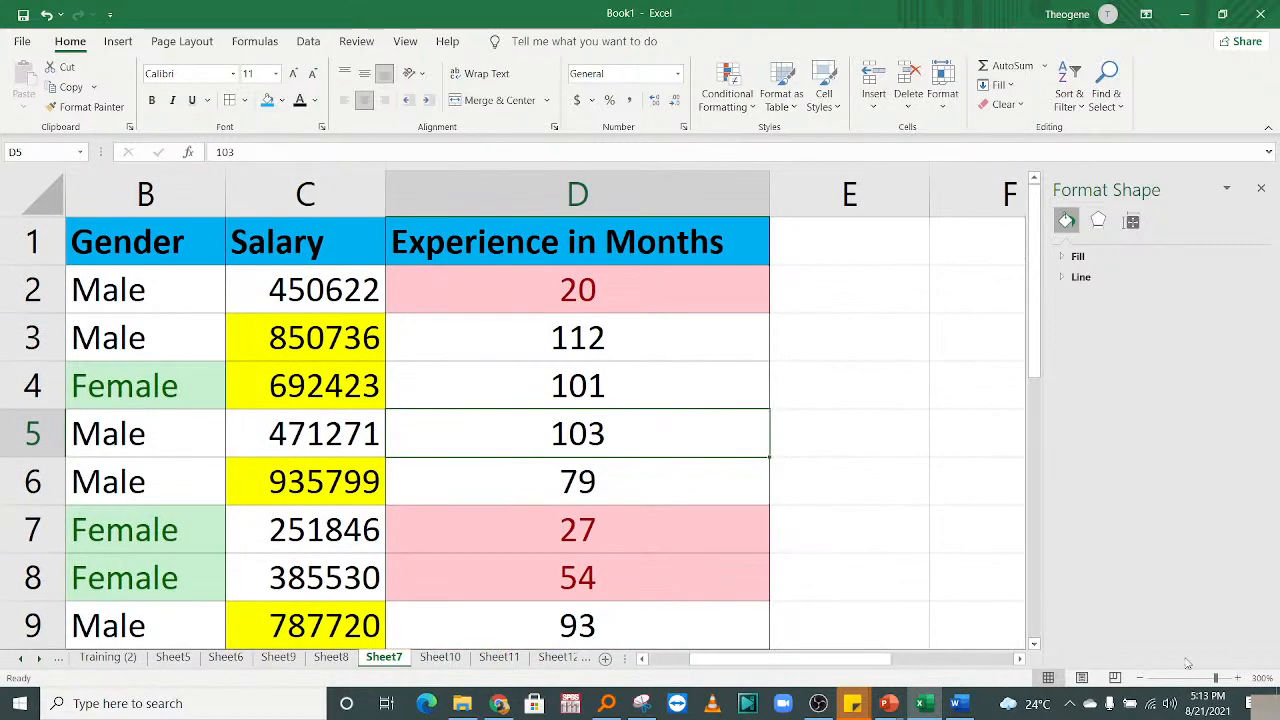
{"action": "left_click_drag", "start_coordinate": [811, 663], "coordinate": [772, 661]}
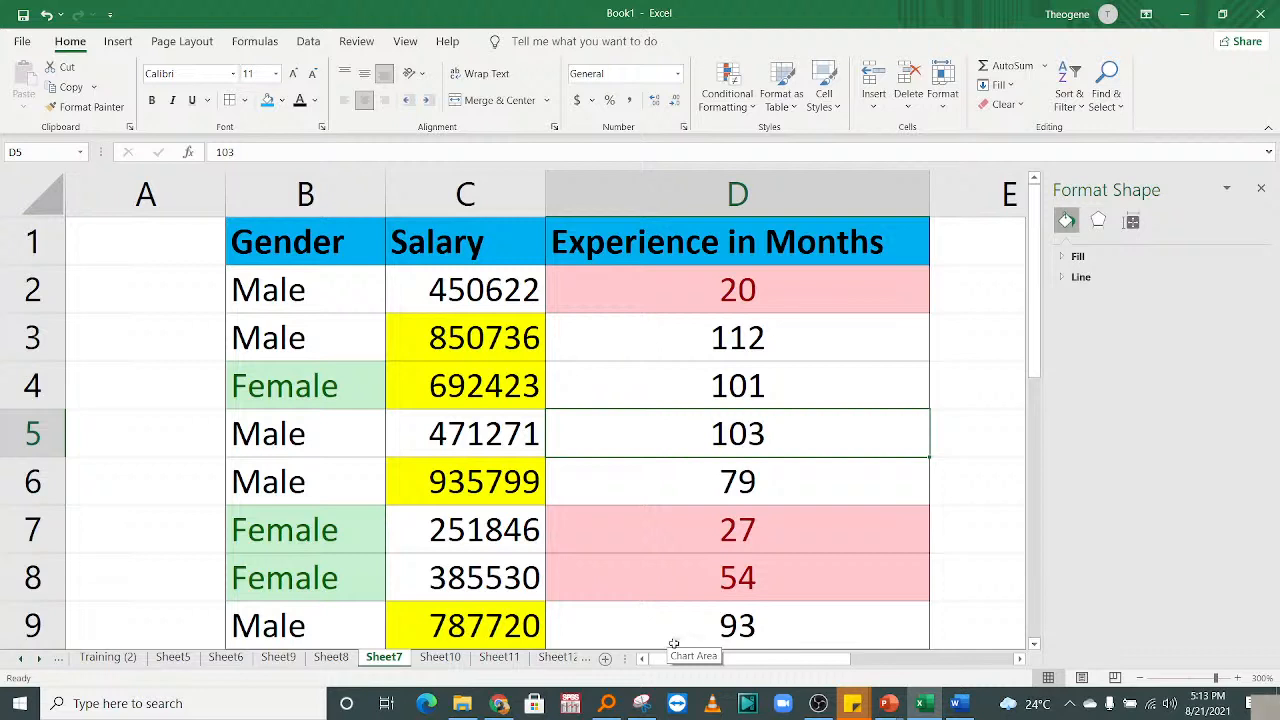
Click through several Salary and Experience cells, ending on D2 showing 20.
{"action": "left_click", "coordinate": [450, 286]}
{"action": "left_click", "coordinate": [680, 366]}
{"action": "left_click", "coordinate": [798, 346]}
{"action": "left_click", "coordinate": [725, 370]}
{"action": "left_click", "coordinate": [480, 427]}
{"action": "left_click", "coordinate": [772, 384]}
{"action": "left_click", "coordinate": [474, 438]}
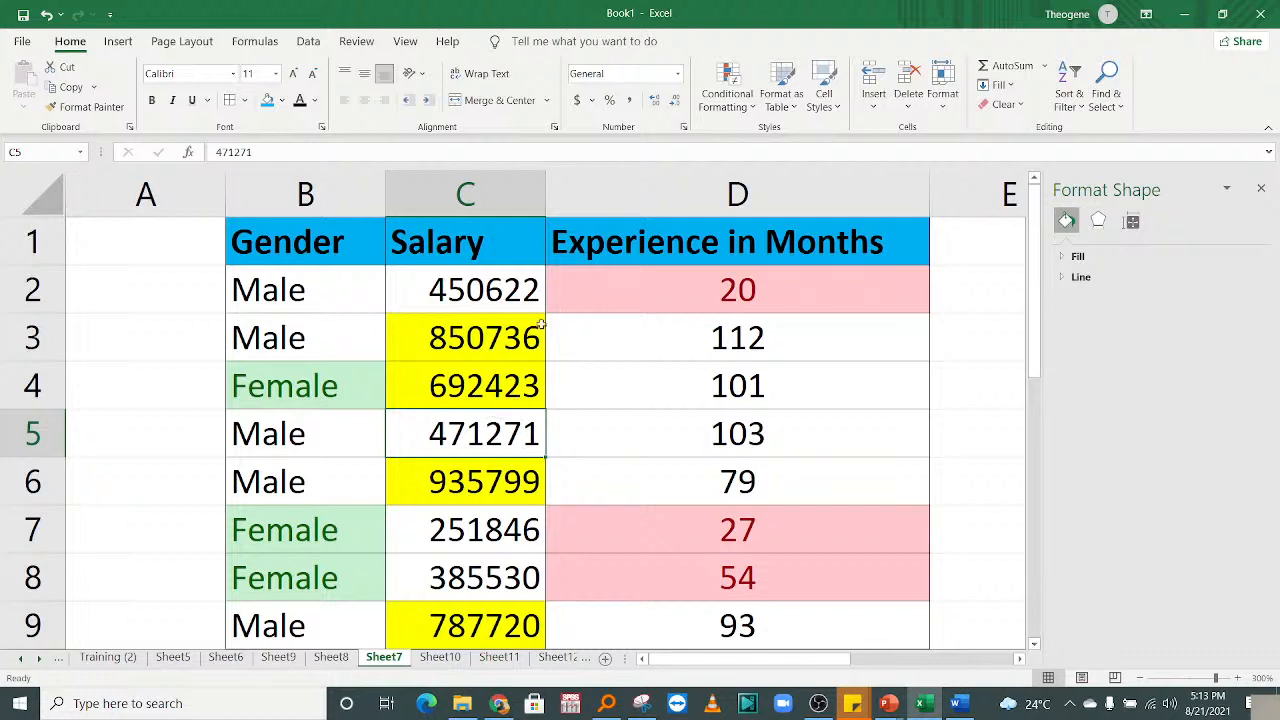
{"action": "left_click", "coordinate": [468, 347]}
{"action": "left_click", "coordinate": [709, 306]}
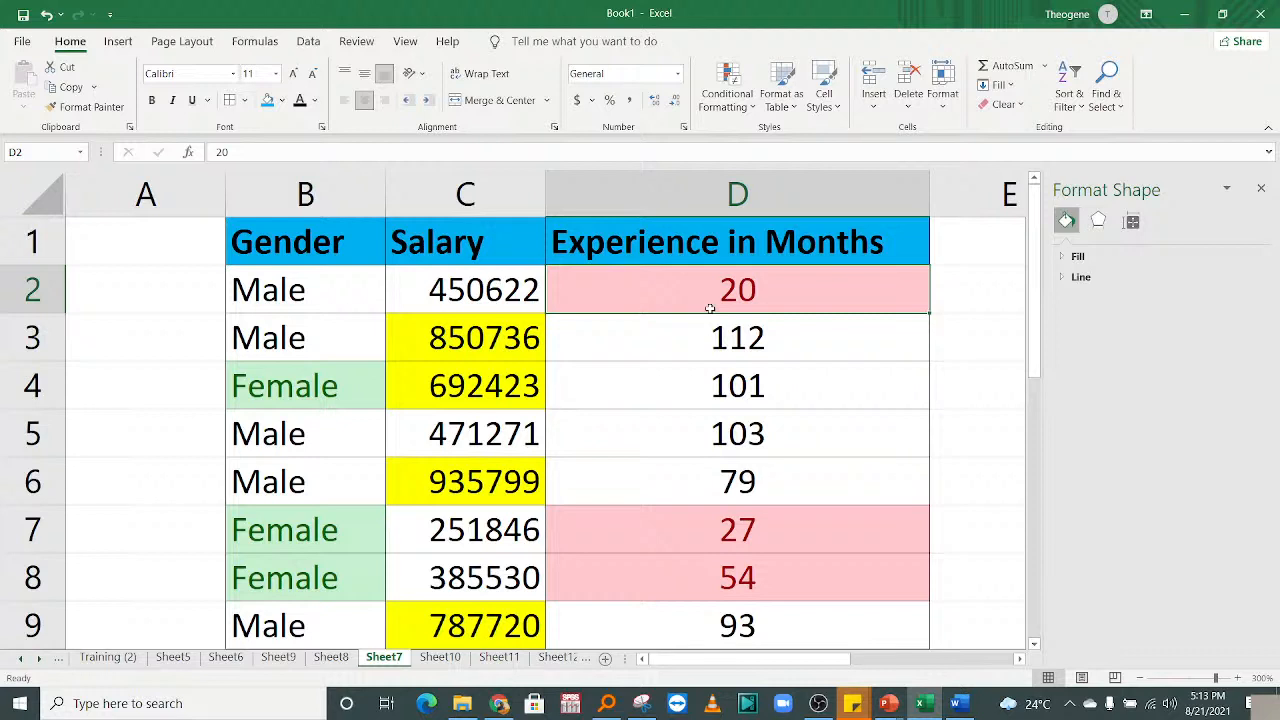
Select salary cell C4 and bring up the Conditional Formatting choices.
{"action": "left_click", "coordinate": [737, 377]}
{"action": "left_click_drag", "start_coordinate": [1037, 296], "coordinate": [1046, 222]}
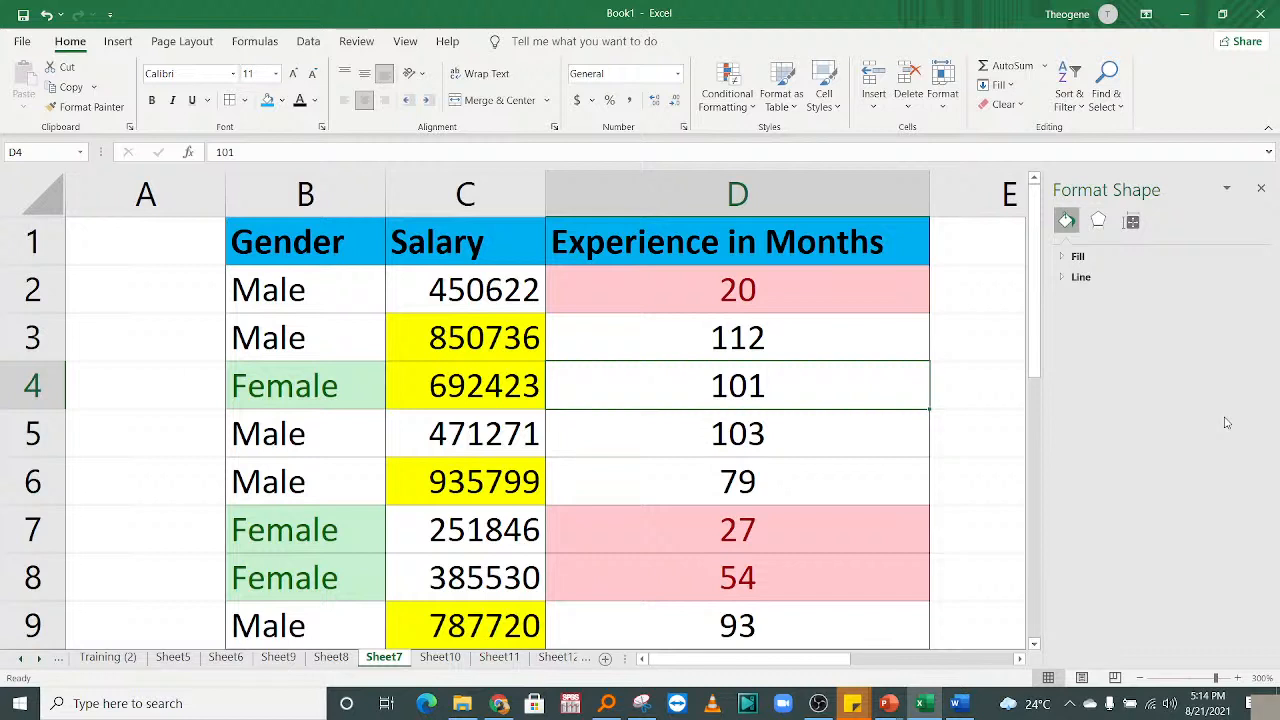
{"action": "left_click", "coordinate": [497, 394]}
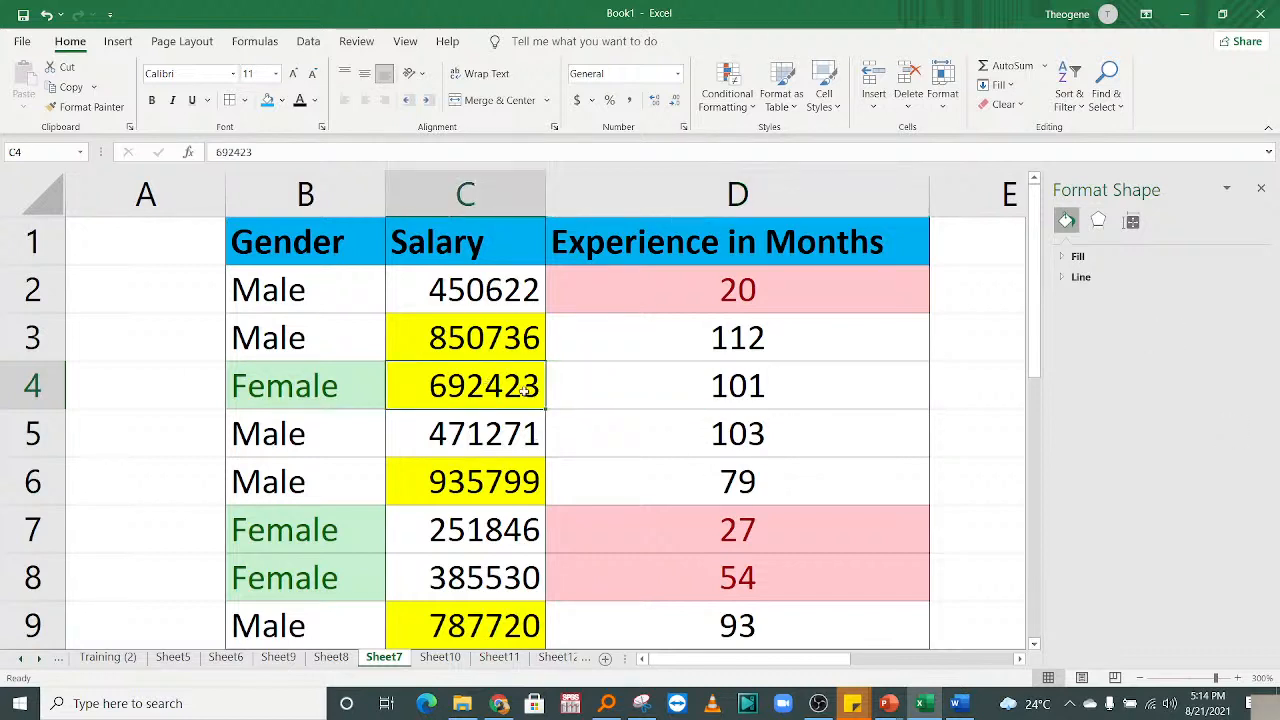
{"action": "left_click", "coordinate": [740, 110]}
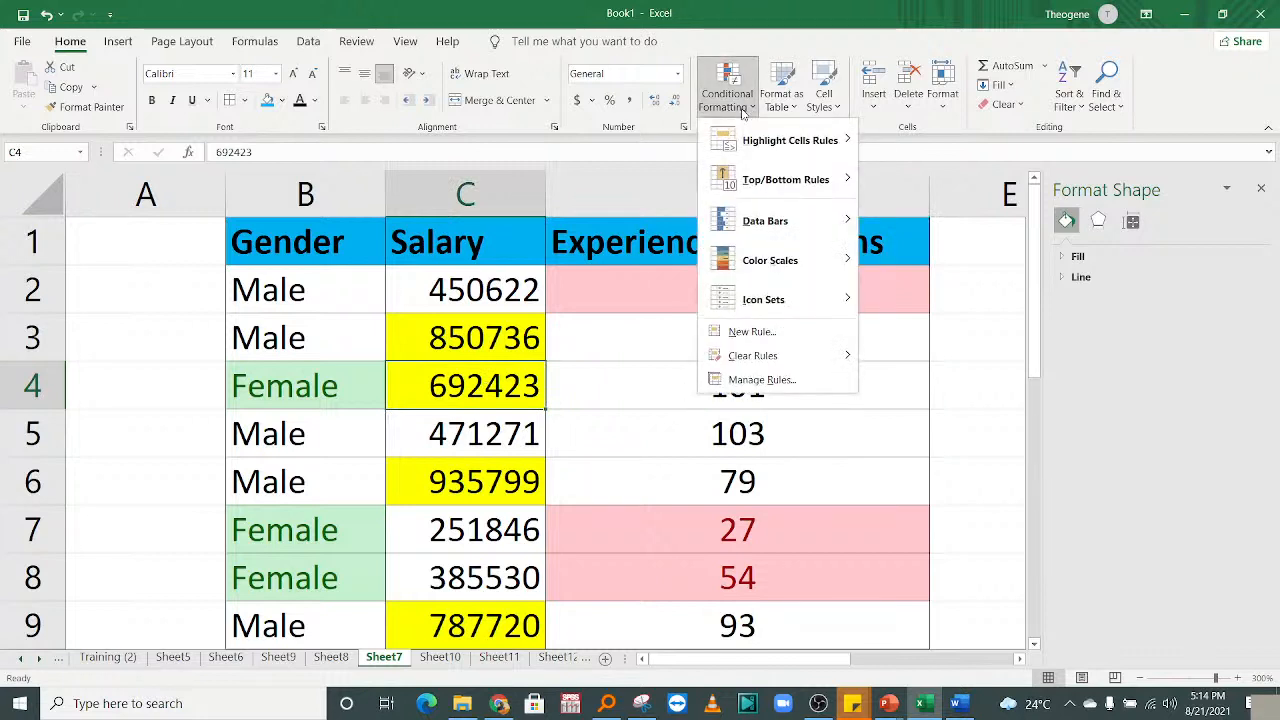
Close the Highlight Cells Rules menu without a rule, then select B2:B6 and columns B:D.
{"action": "mouse_move", "coordinate": [800, 142]}
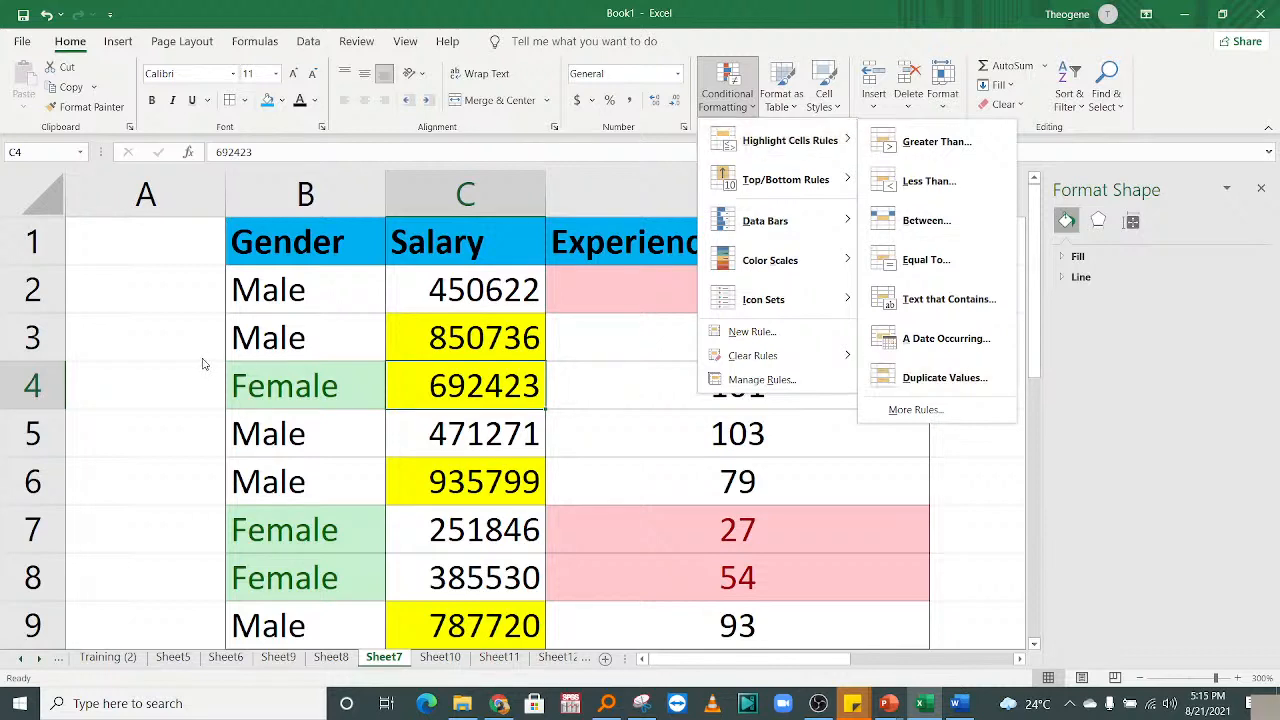
{"action": "left_click", "coordinate": [238, 282]}
{"action": "left_click", "coordinate": [266, 292]}
{"action": "left_click_drag", "start_coordinate": [280, 300], "coordinate": [300, 485]}
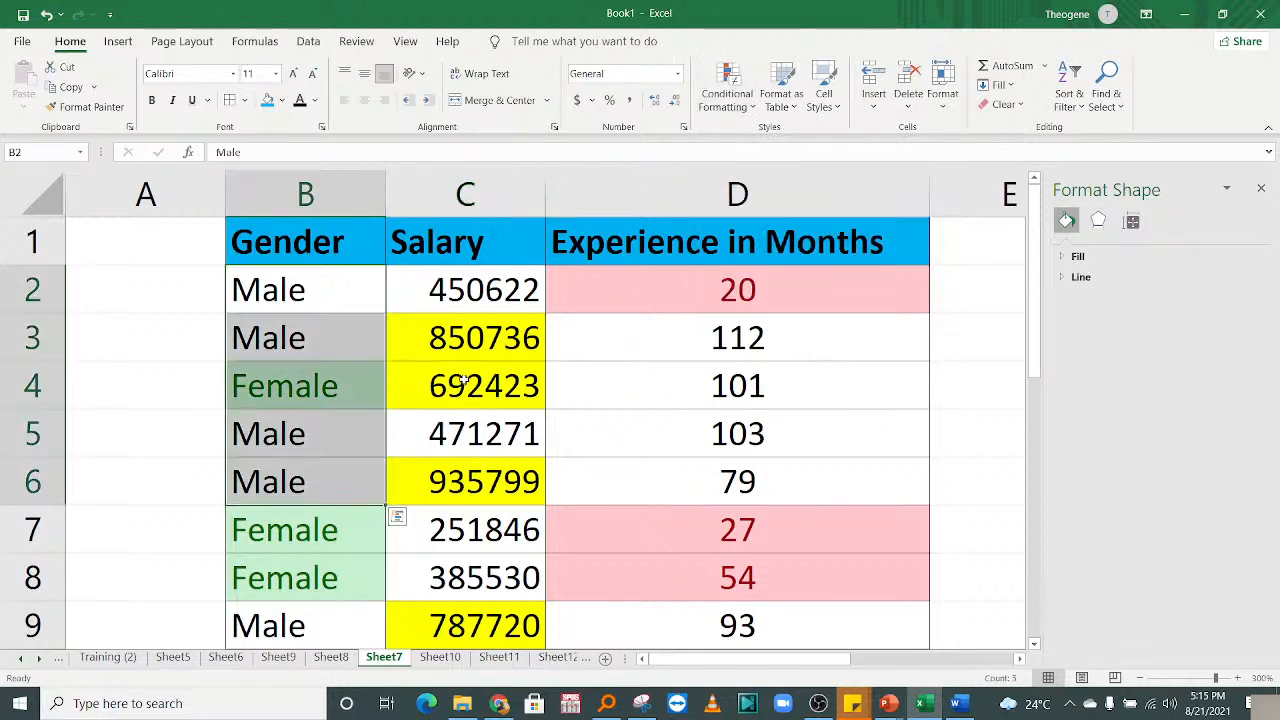
{"action": "left_click", "coordinate": [305, 292]}
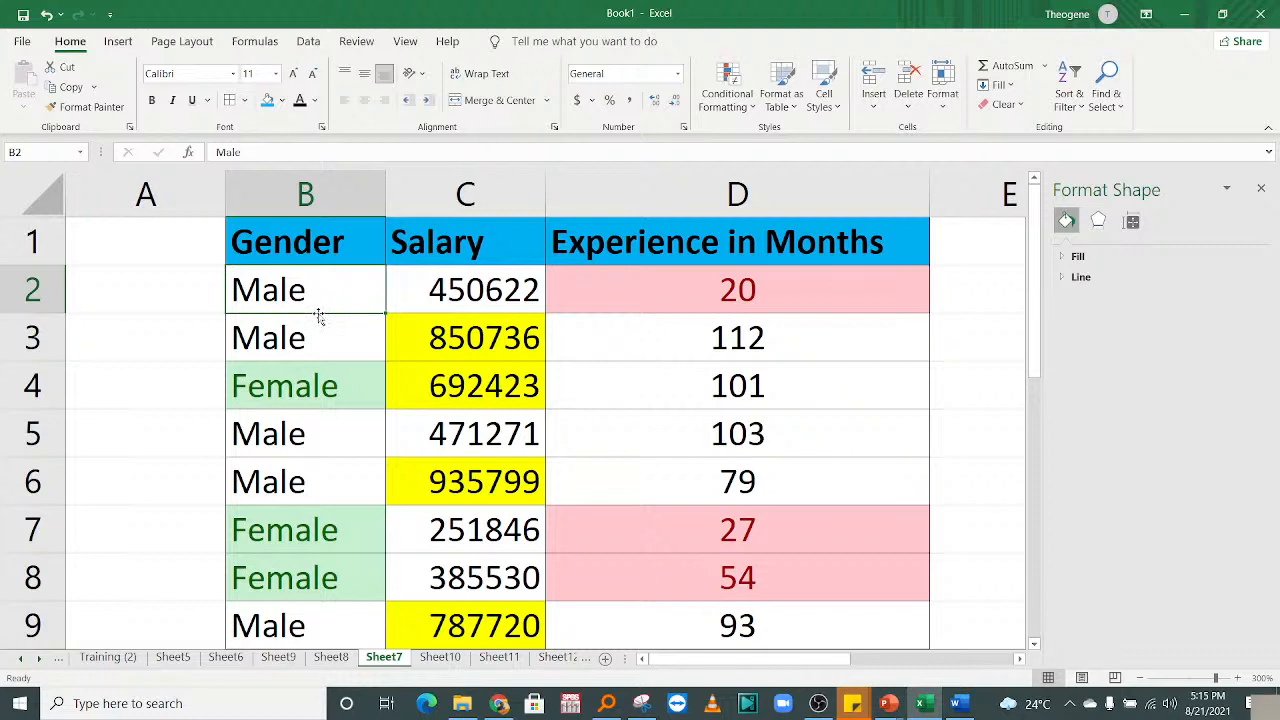
{"action": "left_click_drag", "start_coordinate": [298, 195], "coordinate": [783, 158]}
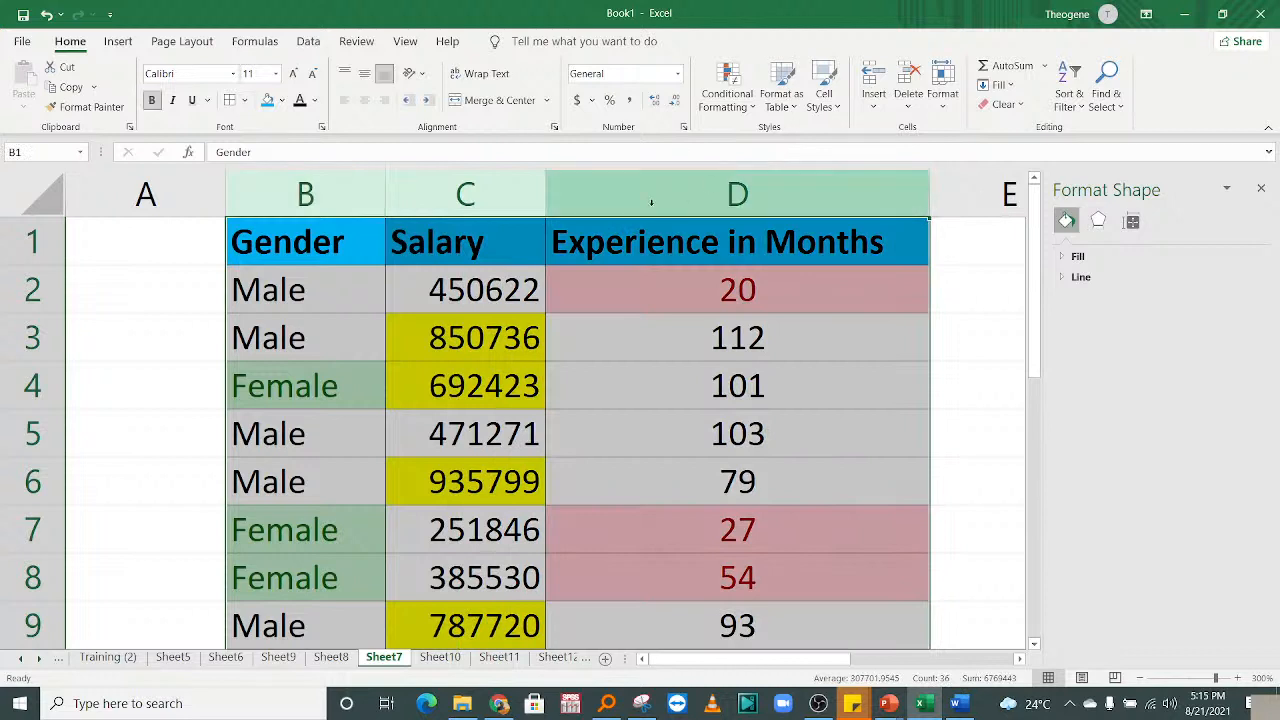
{"action": "left_click", "coordinate": [309, 295]}
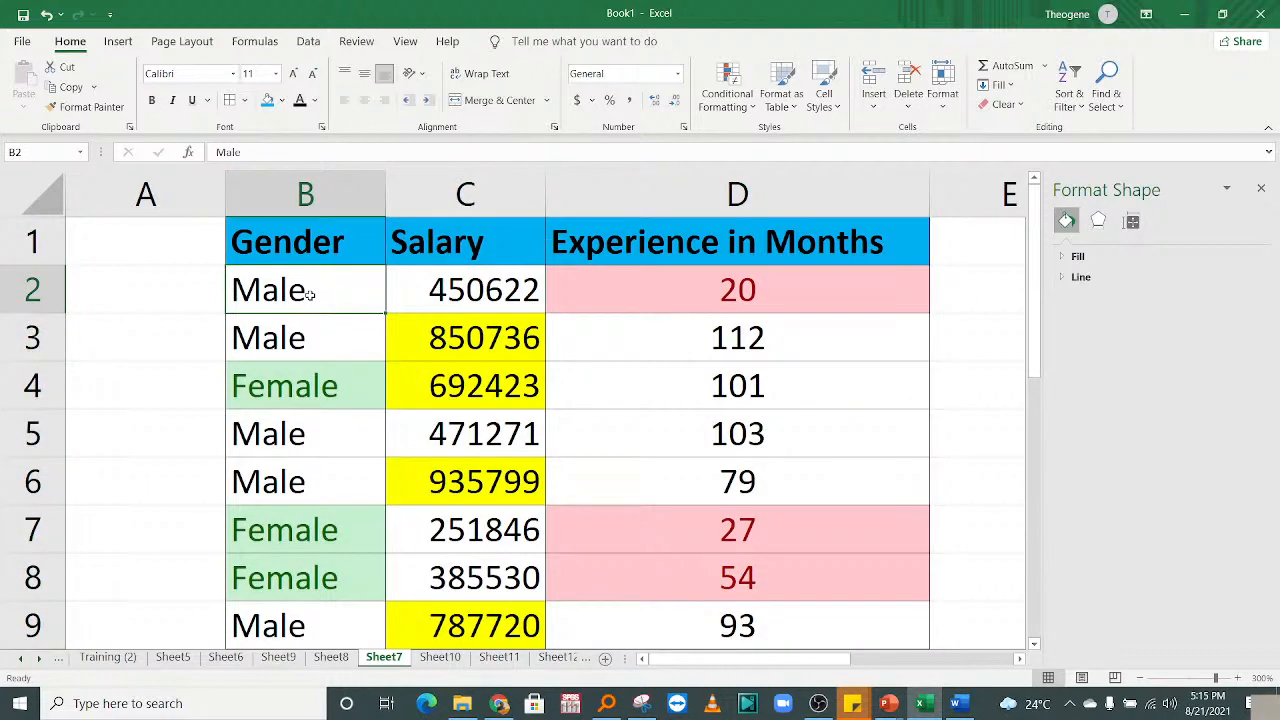
Fill the experience value 20 from D2 down into D3.
{"action": "left_click", "coordinate": [472, 290]}
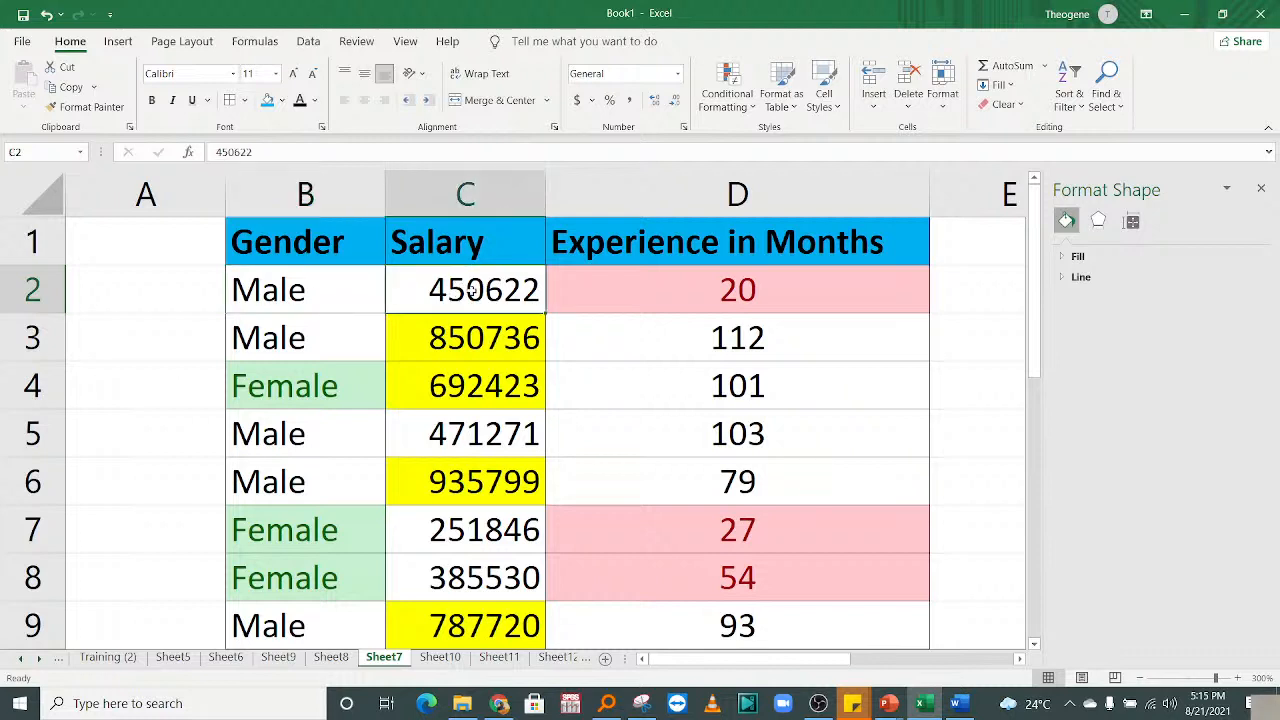
{"action": "left_click", "coordinate": [740, 288]}
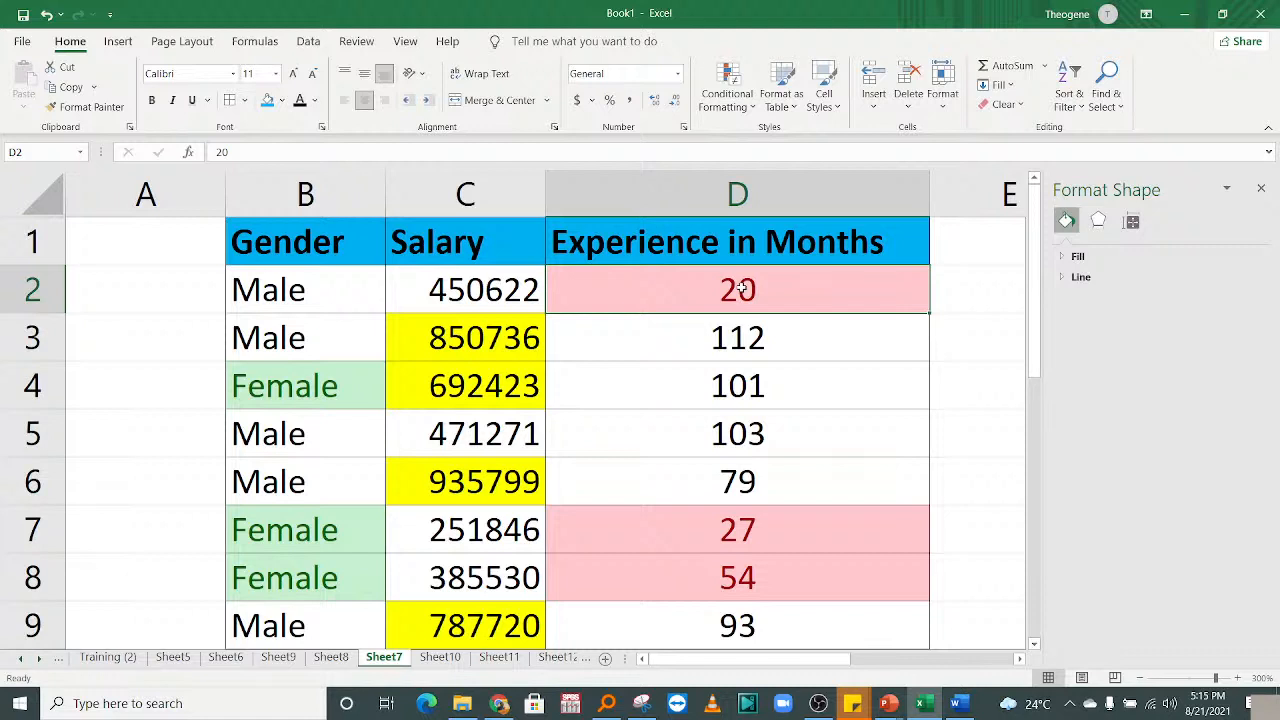
{"action": "left_click", "coordinate": [297, 340]}
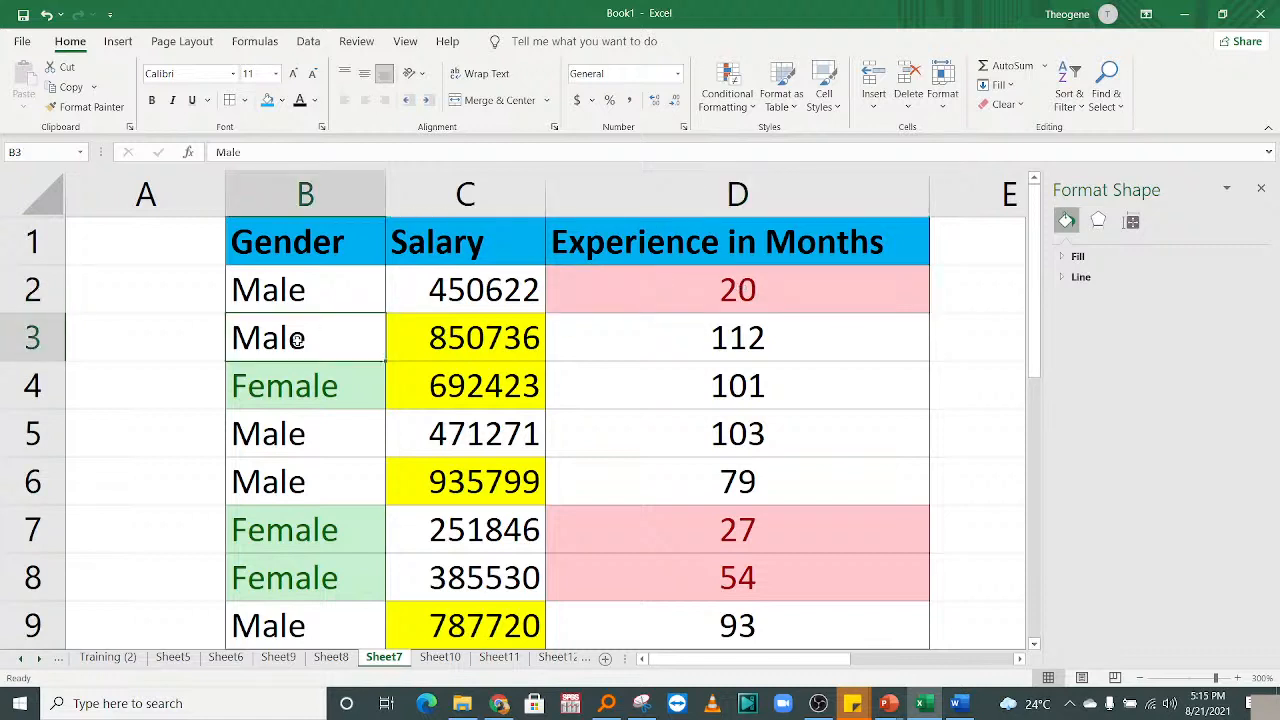
{"action": "left_click", "coordinate": [446, 336]}
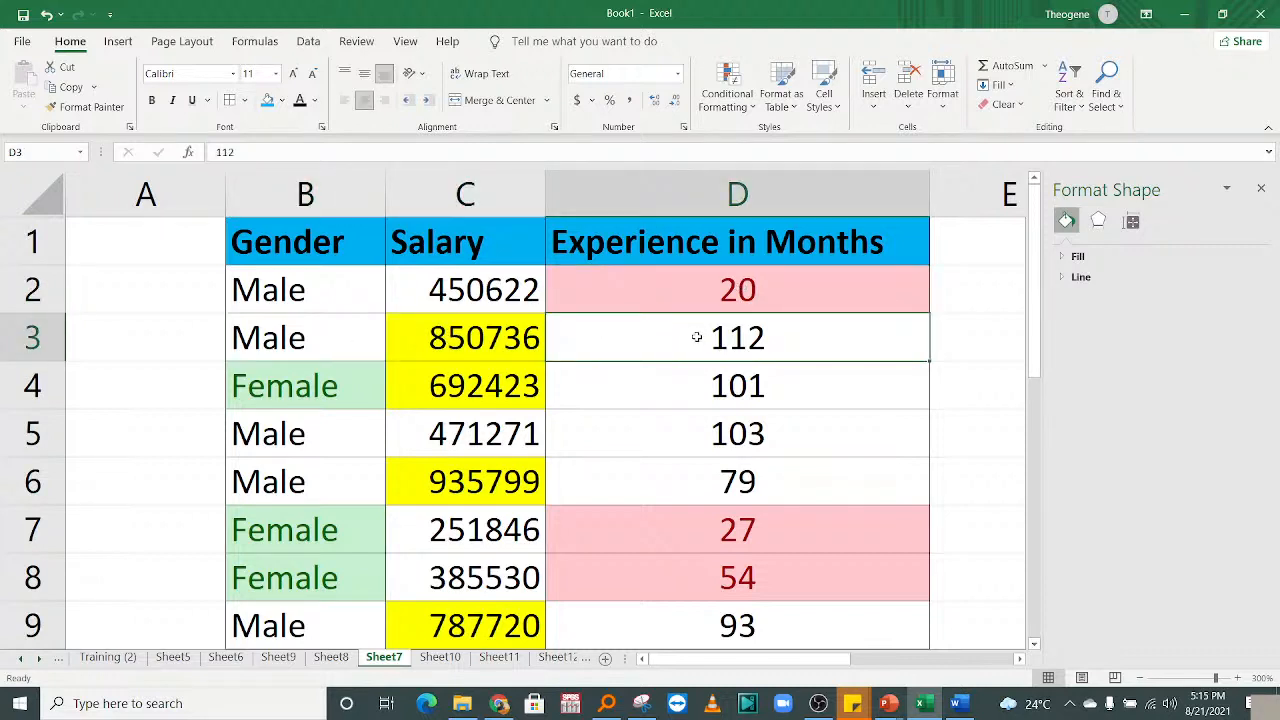
{"action": "left_click", "coordinate": [697, 298]}
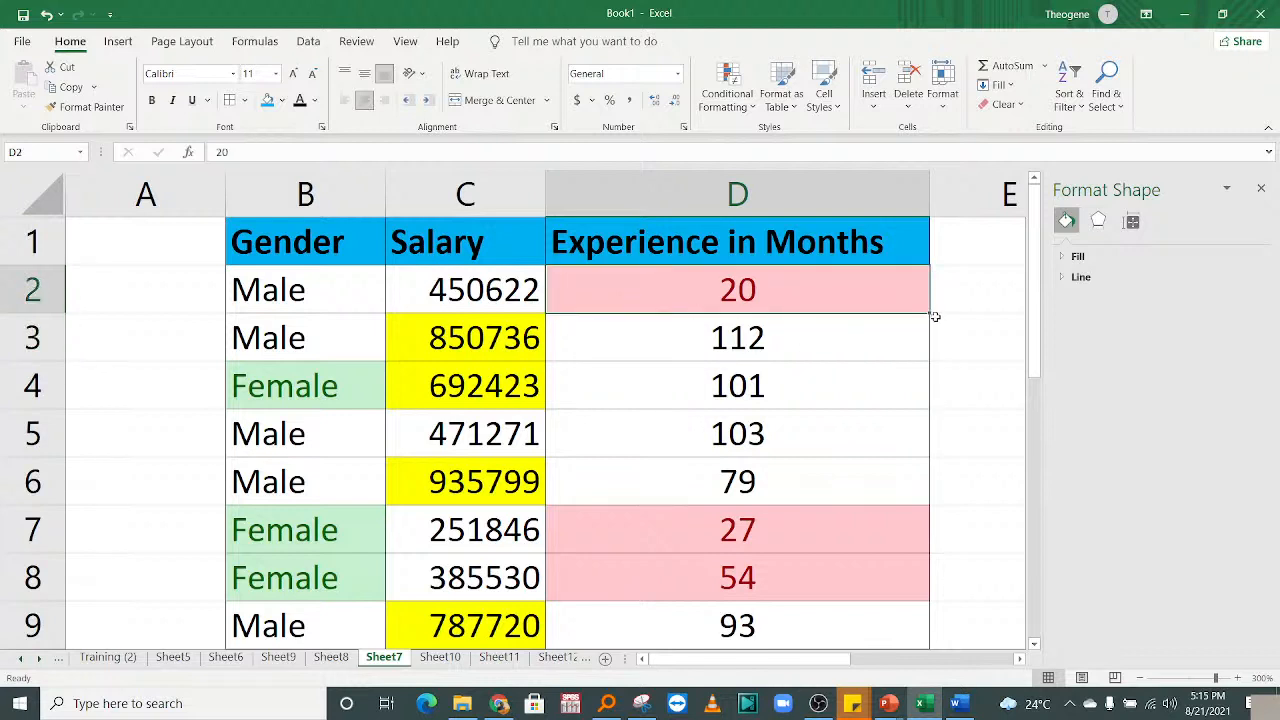
{"action": "left_click_drag", "start_coordinate": [933, 316], "coordinate": [767, 340]}
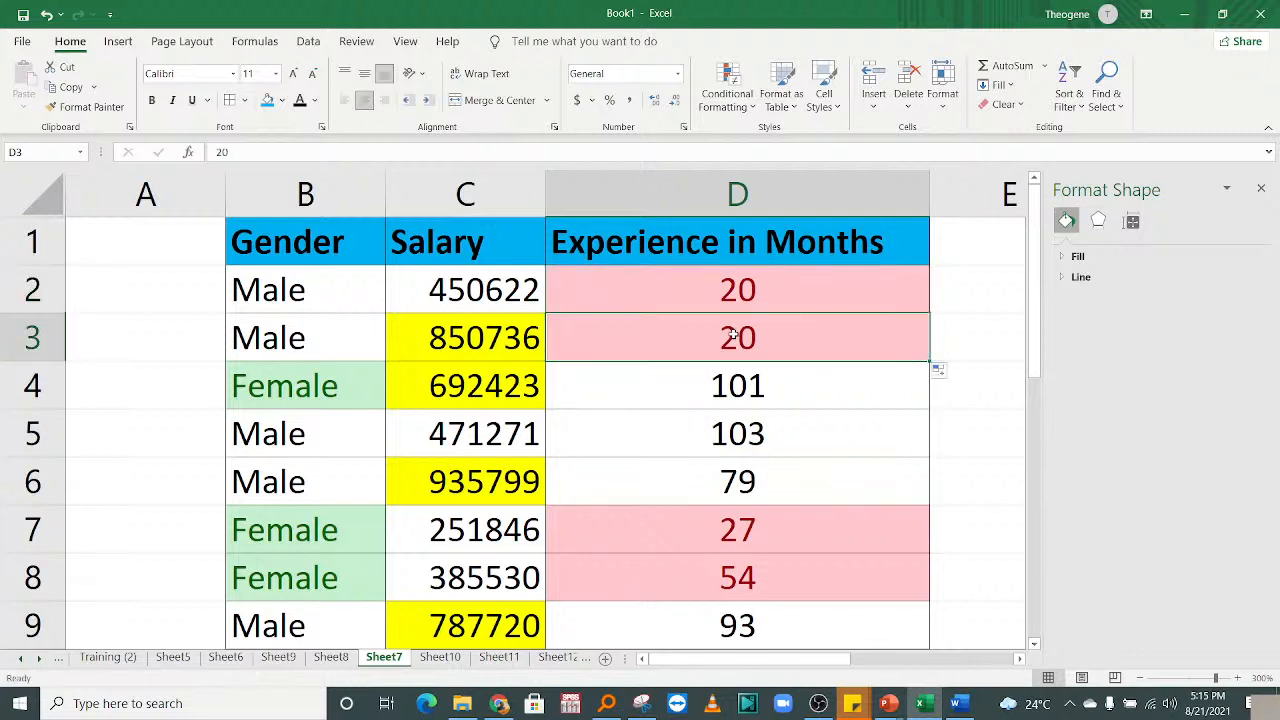
Copy the salary 450622 from C2 and paste it into C3.
{"action": "left_click_drag", "start_coordinate": [276, 282], "coordinate": [283, 343]}
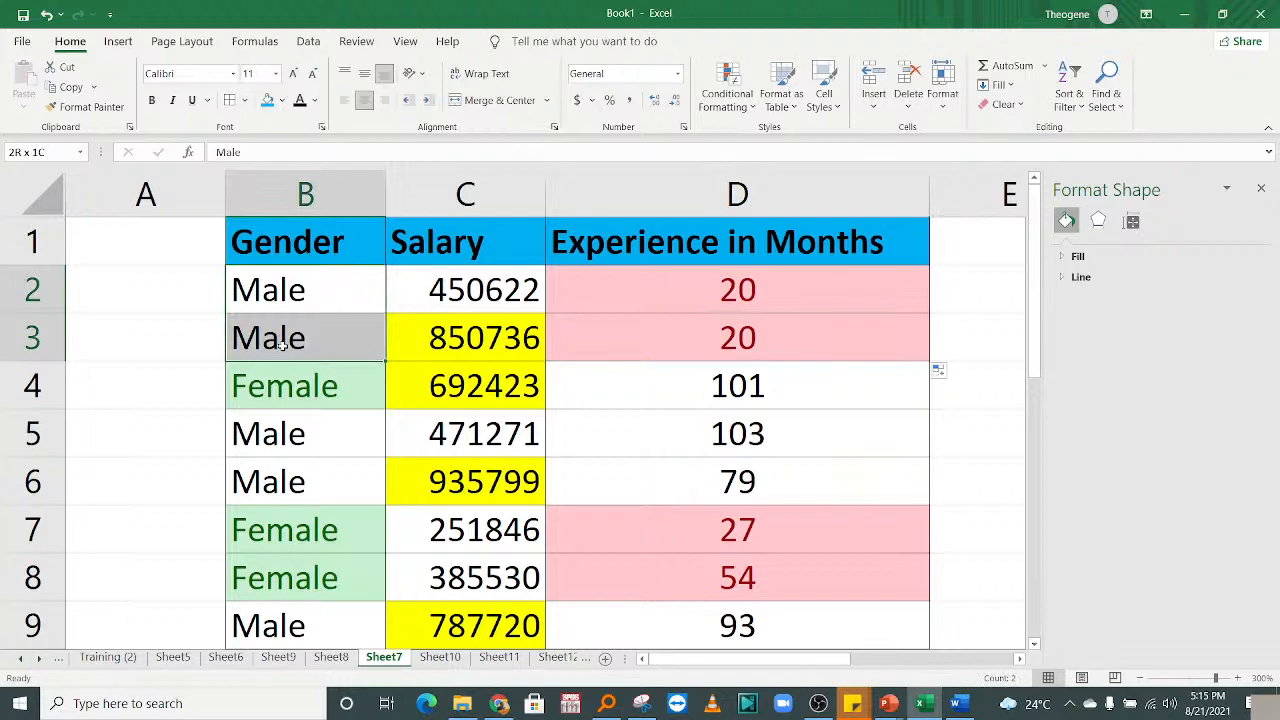
{"action": "left_click", "coordinate": [677, 300]}
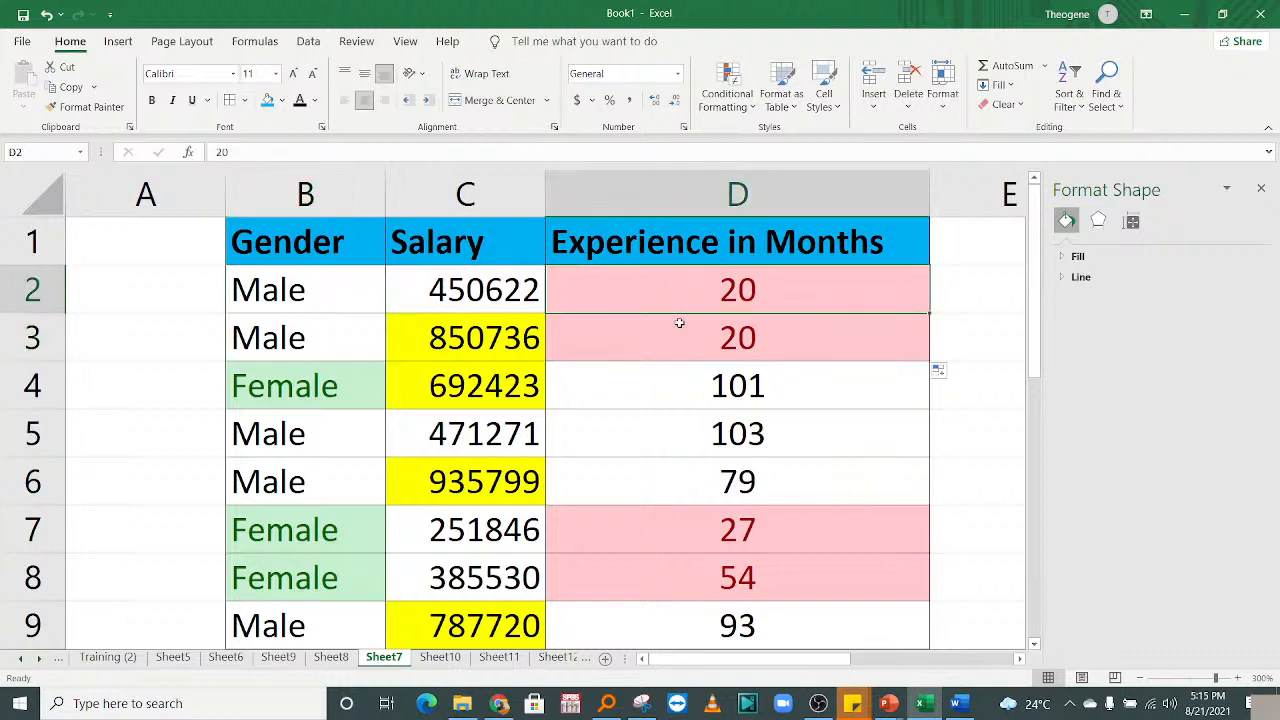
{"action": "left_click", "coordinate": [680, 323]}
{"action": "left_click_drag", "start_coordinate": [458, 282], "coordinate": [443, 316]}
{"action": "left_click", "coordinate": [453, 291]}
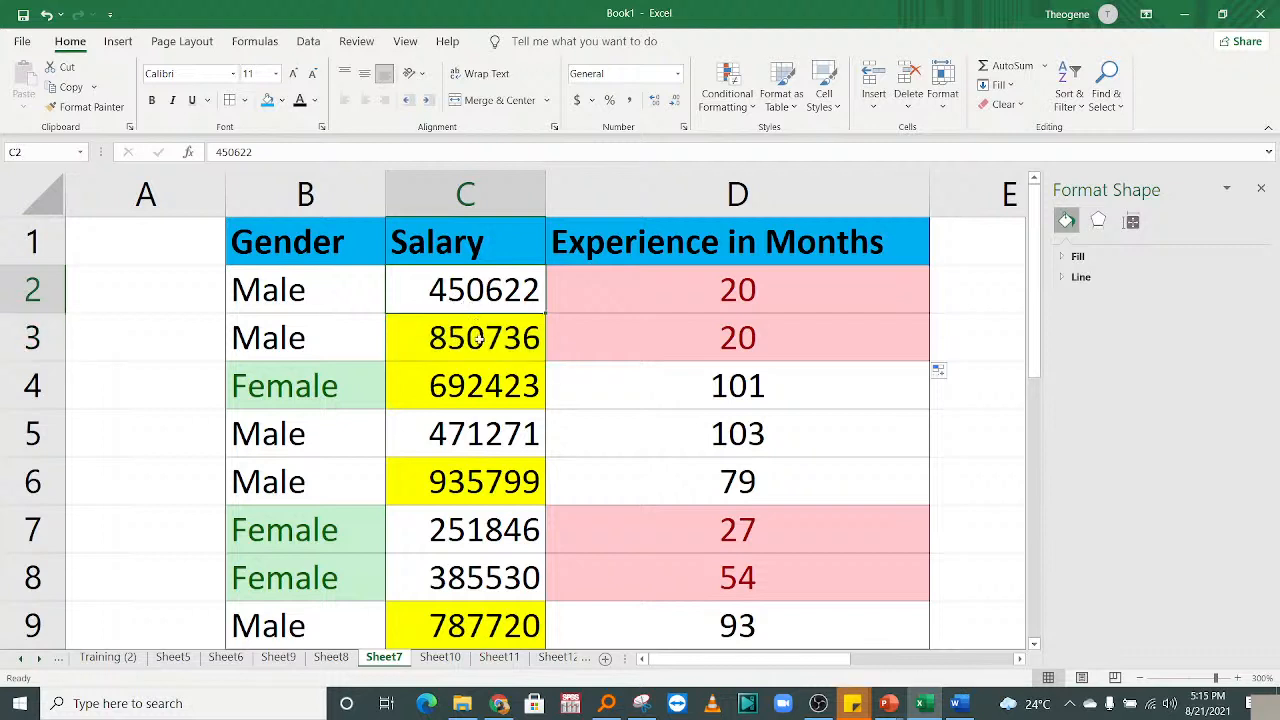
{"action": "key", "text": "ctrl+c"}
{"action": "left_click", "coordinate": [481, 330]}
{"action": "key", "text": "ctrl+v"}
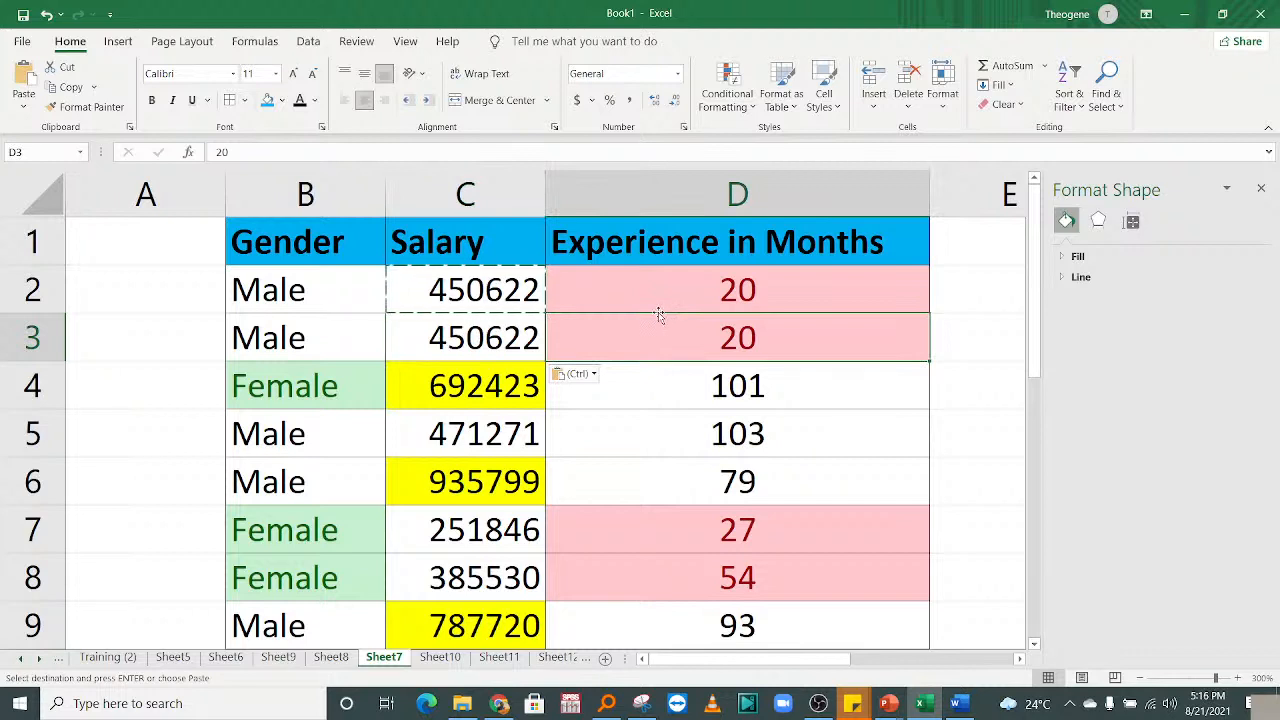
Select rows 2 and 3 to check they now match: Male, 450622, 20.
{"action": "left_click", "coordinate": [313, 291]}
{"action": "left_click_drag", "start_coordinate": [430, 291], "coordinate": [718, 305]}
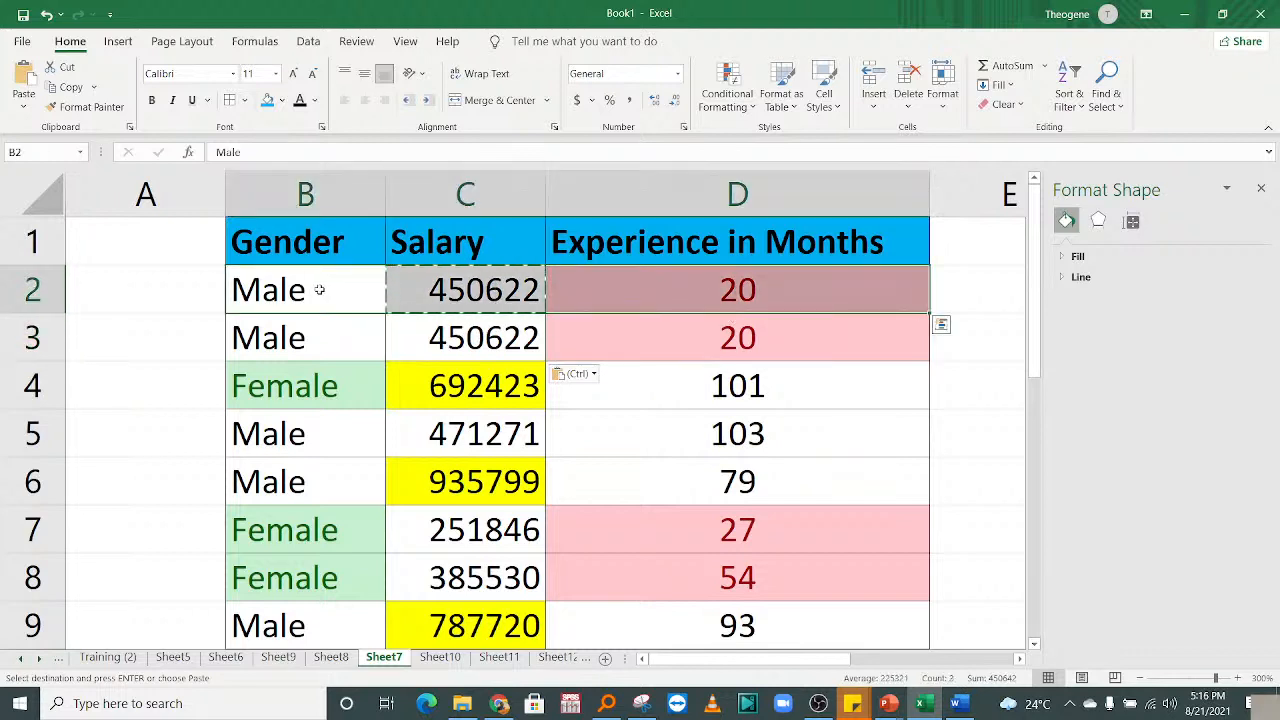
{"action": "left_click", "coordinate": [4, 290]}
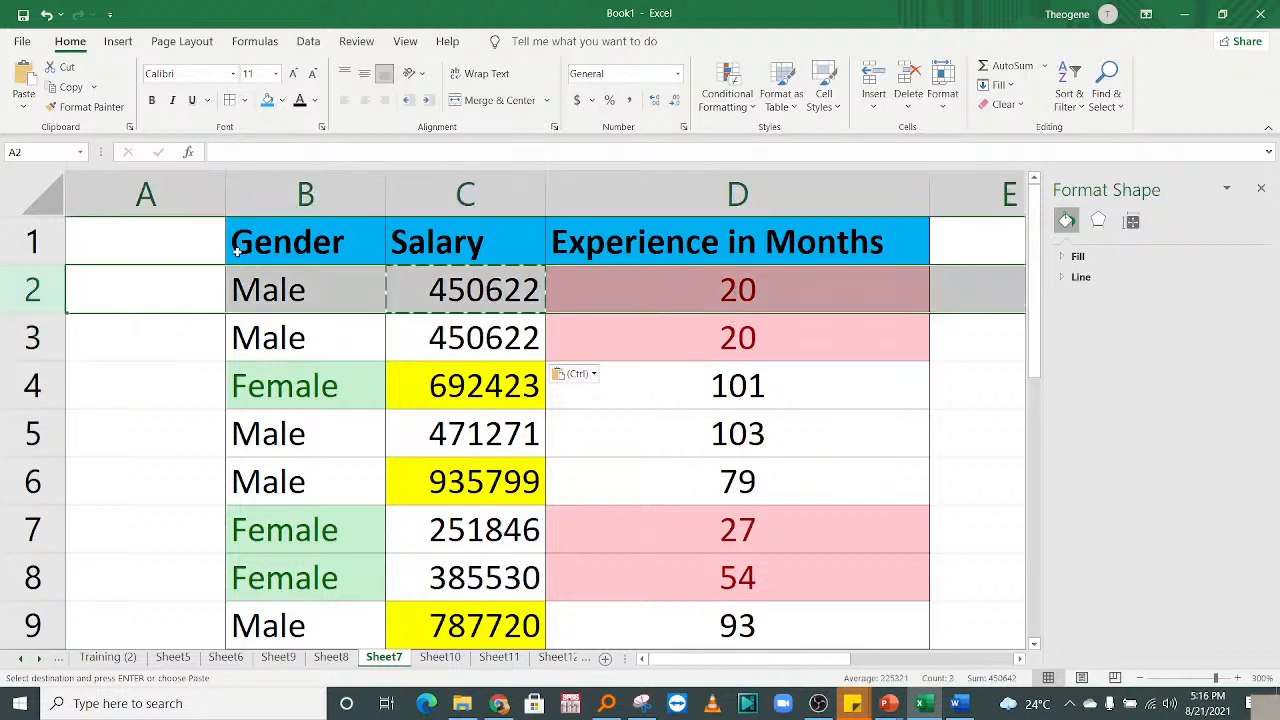
{"action": "left_click", "coordinate": [696, 296]}
{"action": "left_click", "coordinate": [20, 338]}
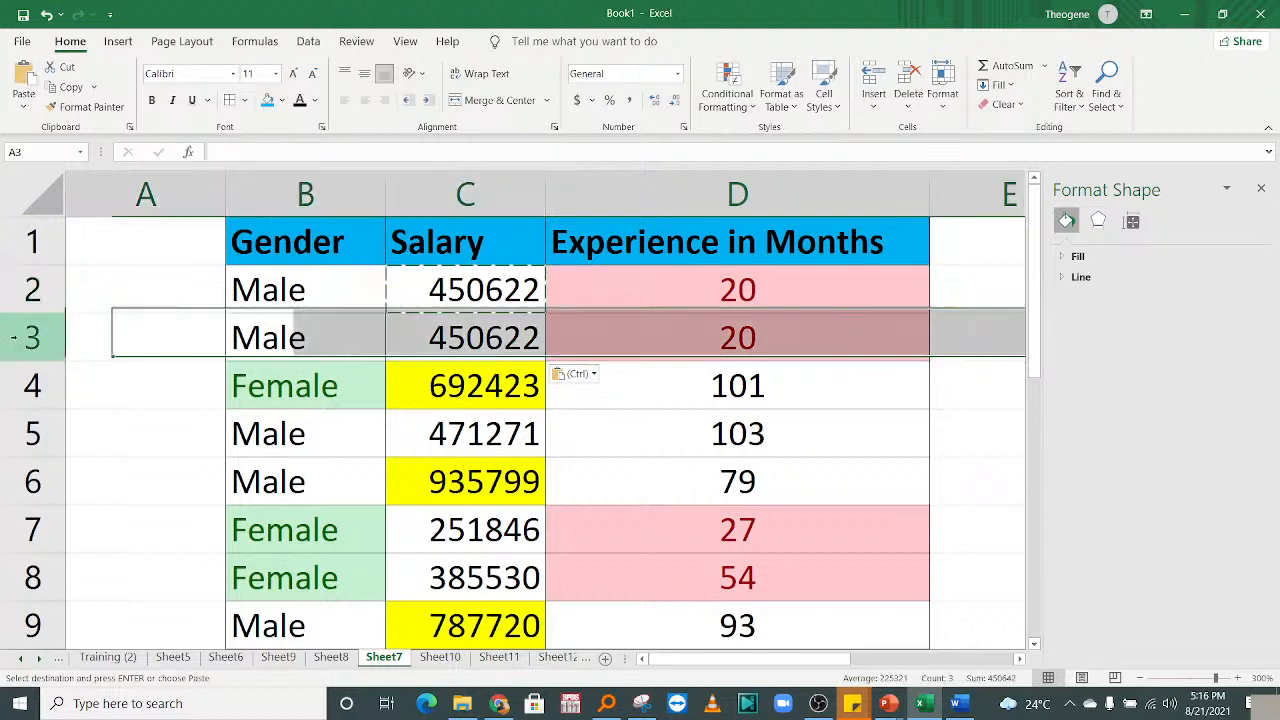
{"action": "left_click", "coordinate": [781, 318]}
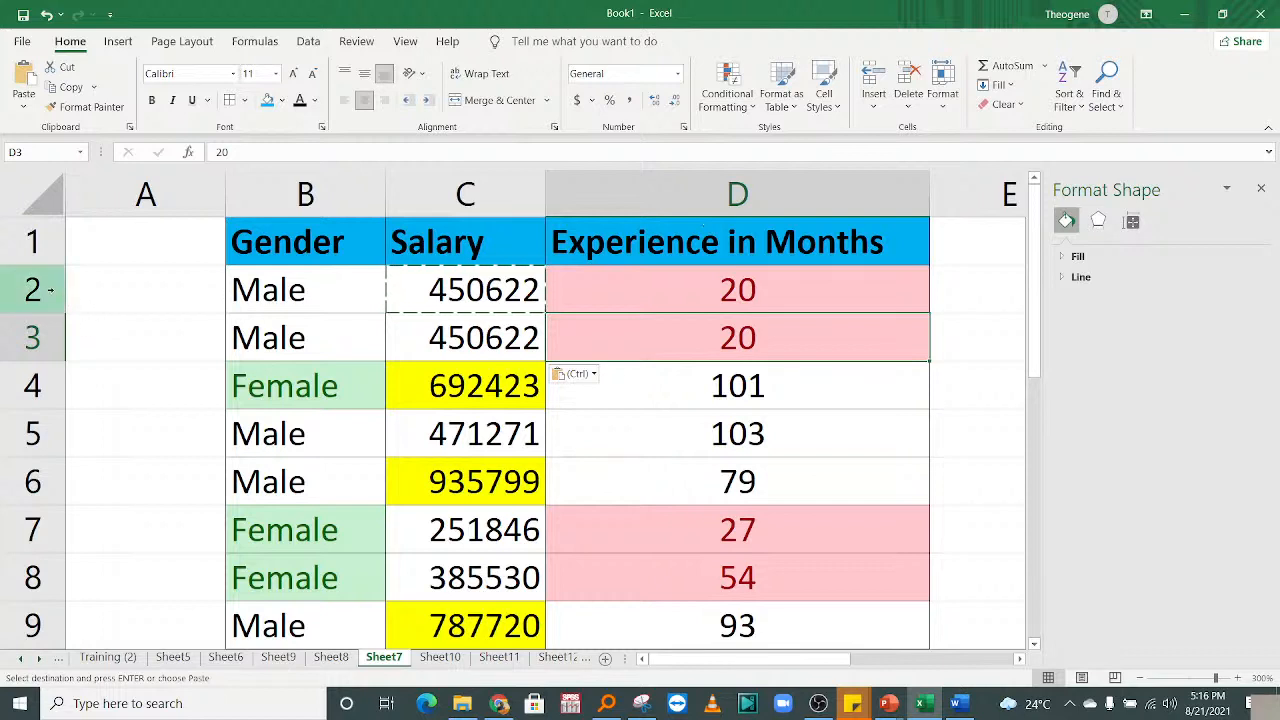
{"action": "left_click_drag", "start_coordinate": [40, 285], "coordinate": [44, 335]}
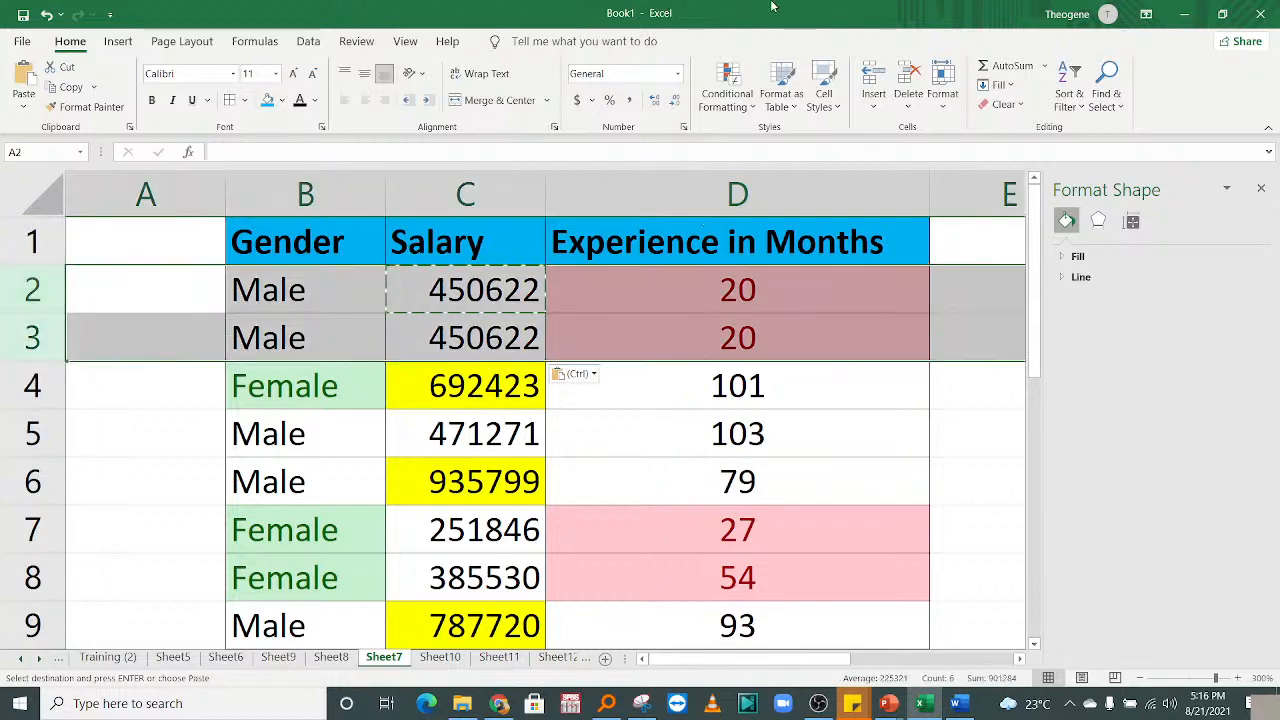
{"action": "left_click", "coordinate": [727, 90]}
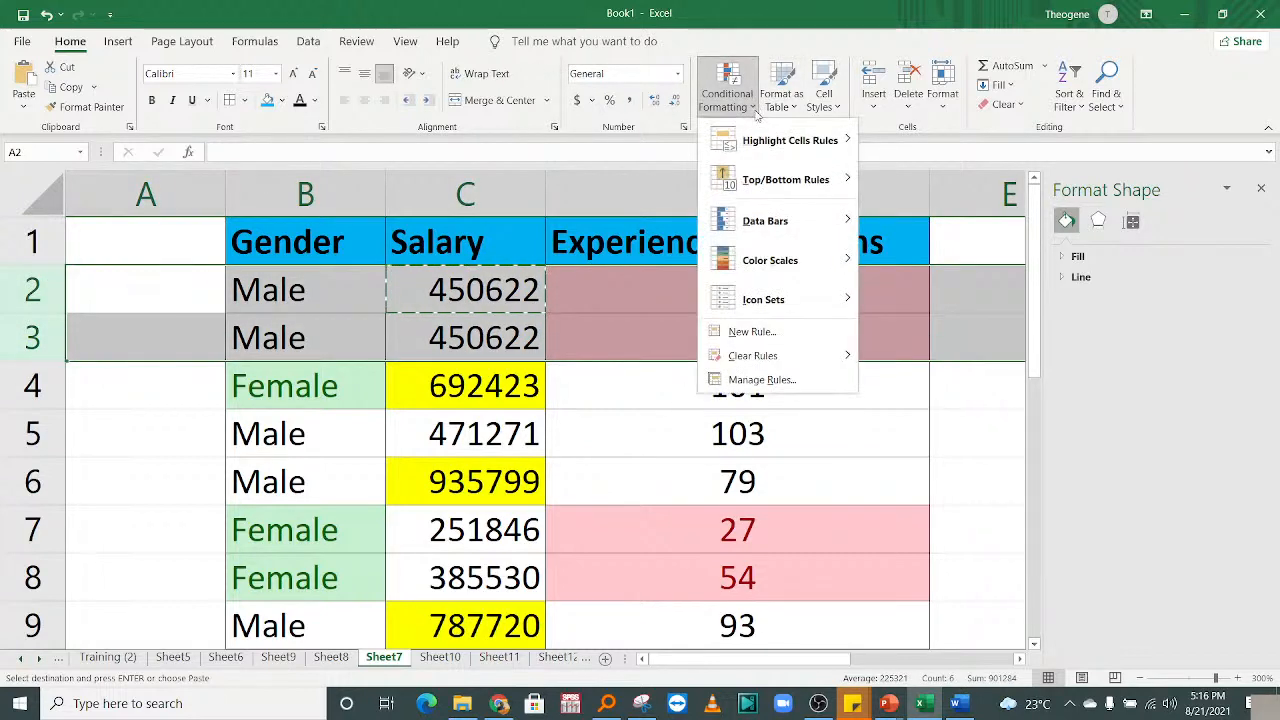
{"action": "mouse_move", "coordinate": [790, 140]}
{"action": "left_click", "coordinate": [927, 376]}
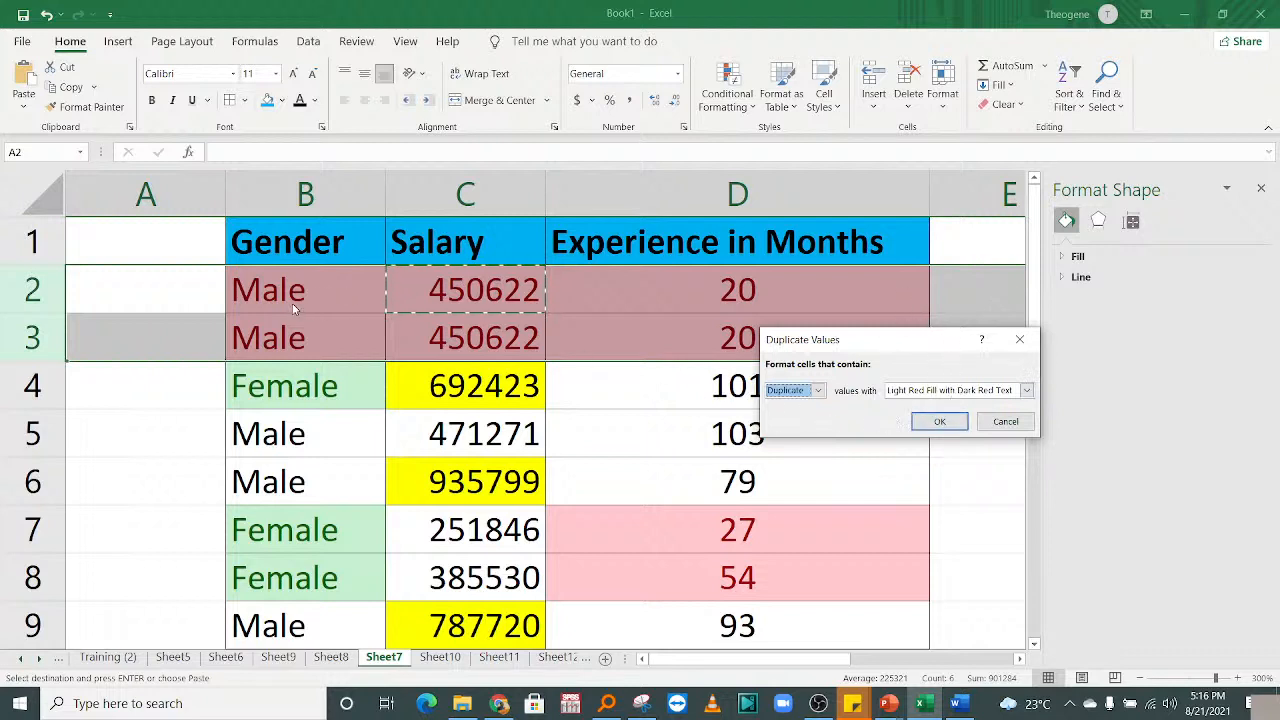
{"action": "left_click", "coordinate": [940, 421]}
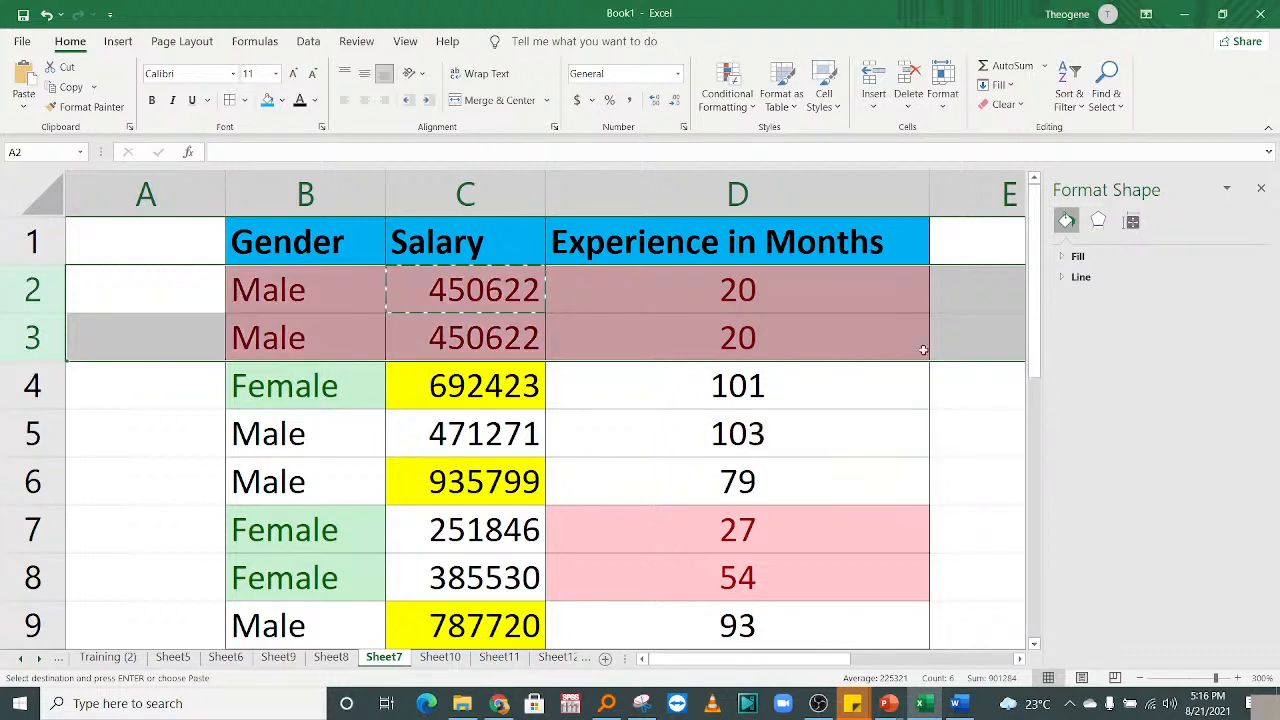
{"action": "left_click", "coordinate": [687, 439]}
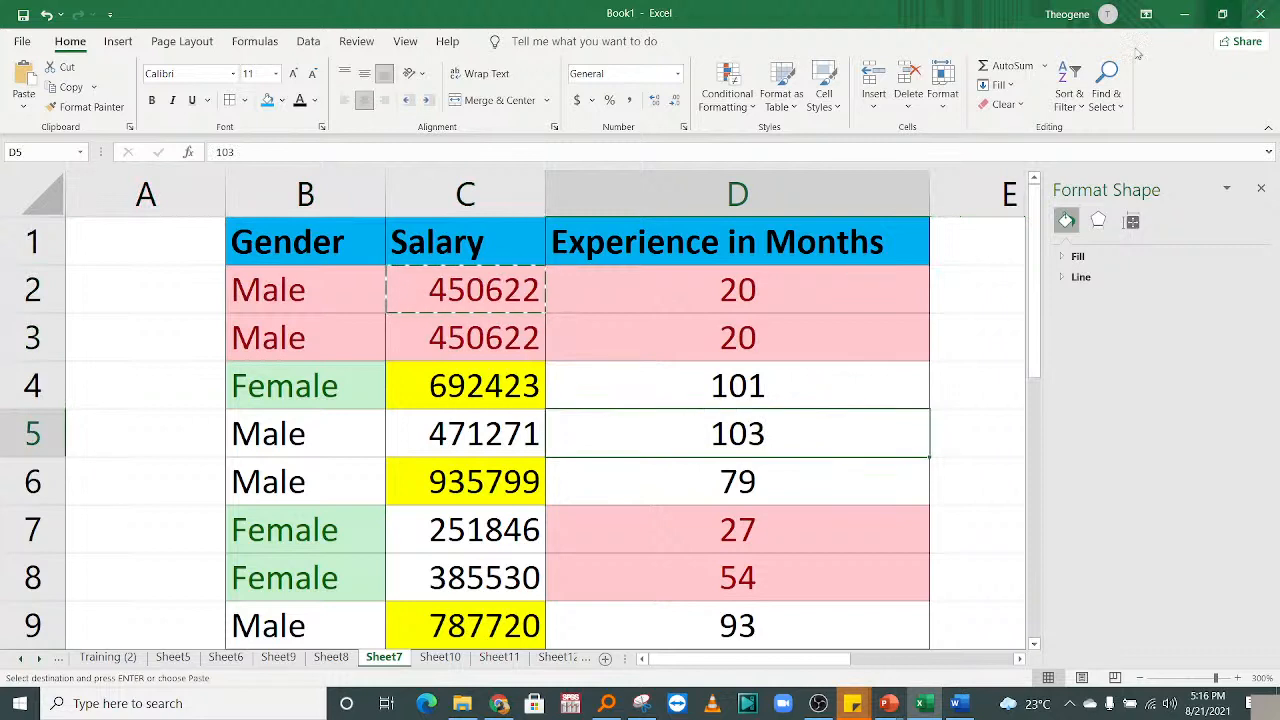
{"action": "key", "text": "ctrl+z"}
{"action": "left_click", "coordinate": [275, 521]}
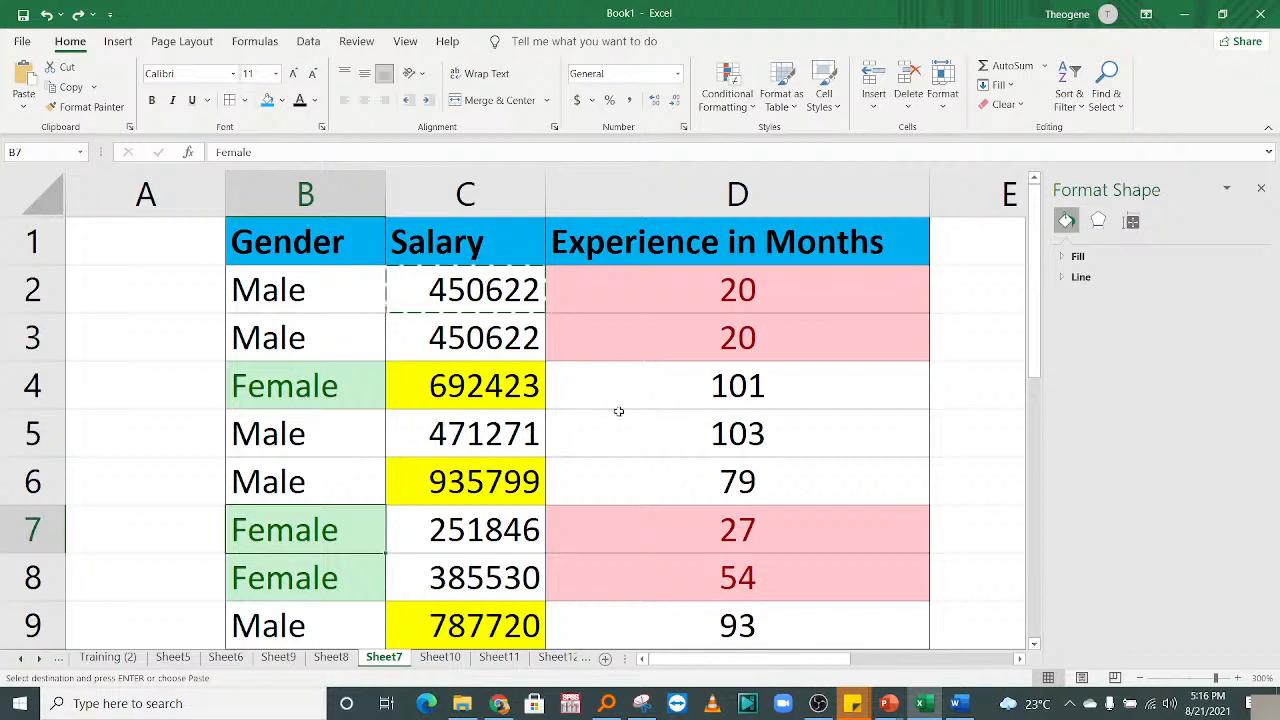
{"action": "left_click", "coordinate": [700, 398]}
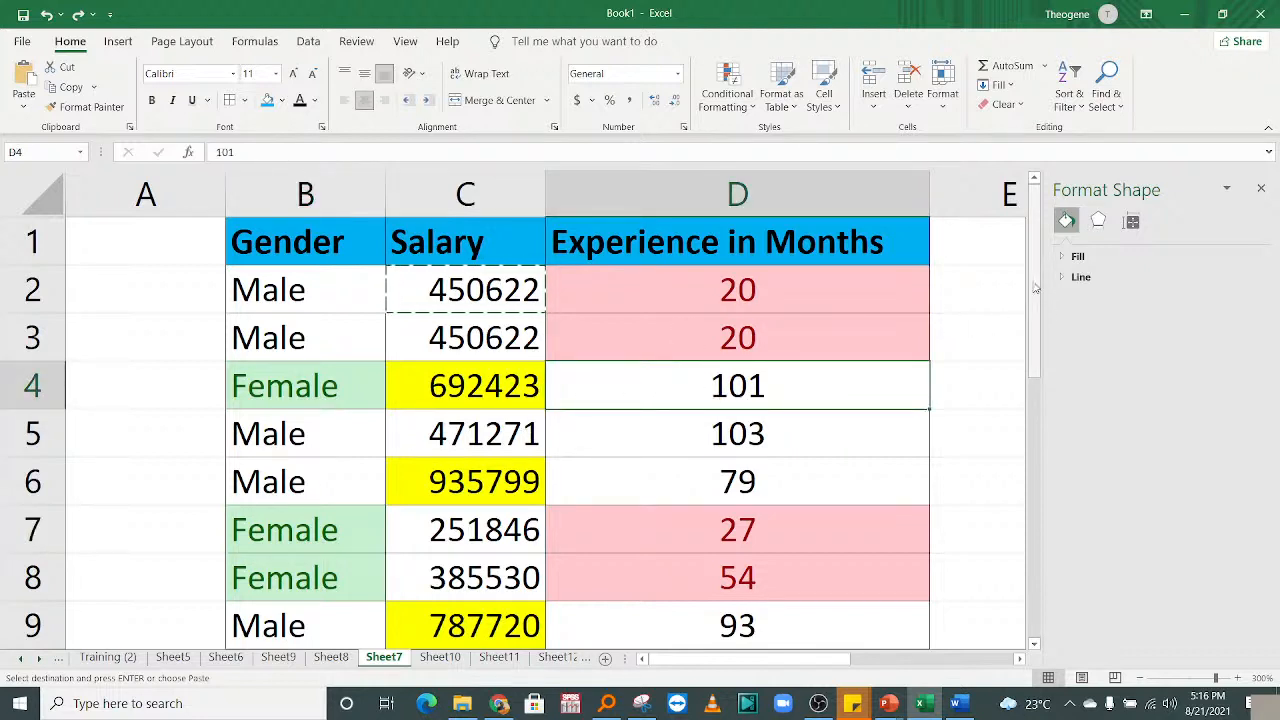
{"action": "left_click_drag", "start_coordinate": [1031, 262], "coordinate": [1028, 520]}
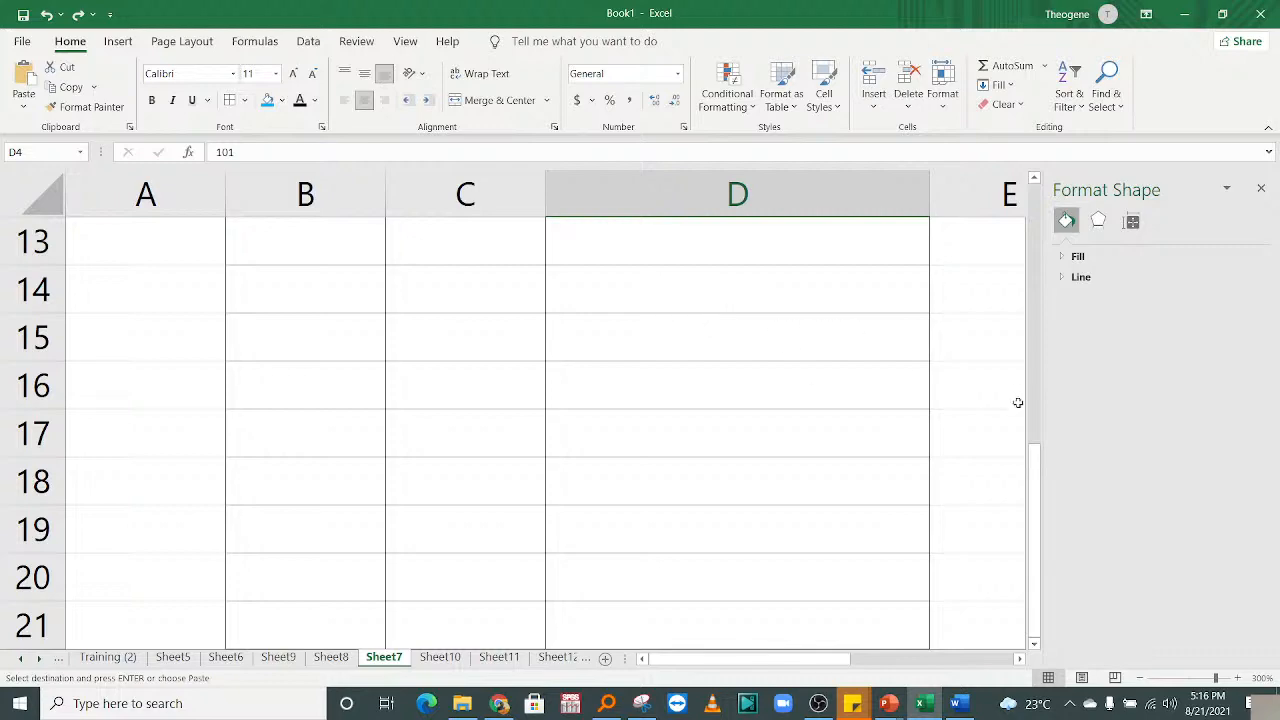
{"action": "left_click_drag", "start_coordinate": [1043, 477], "coordinate": [1068, 240]}
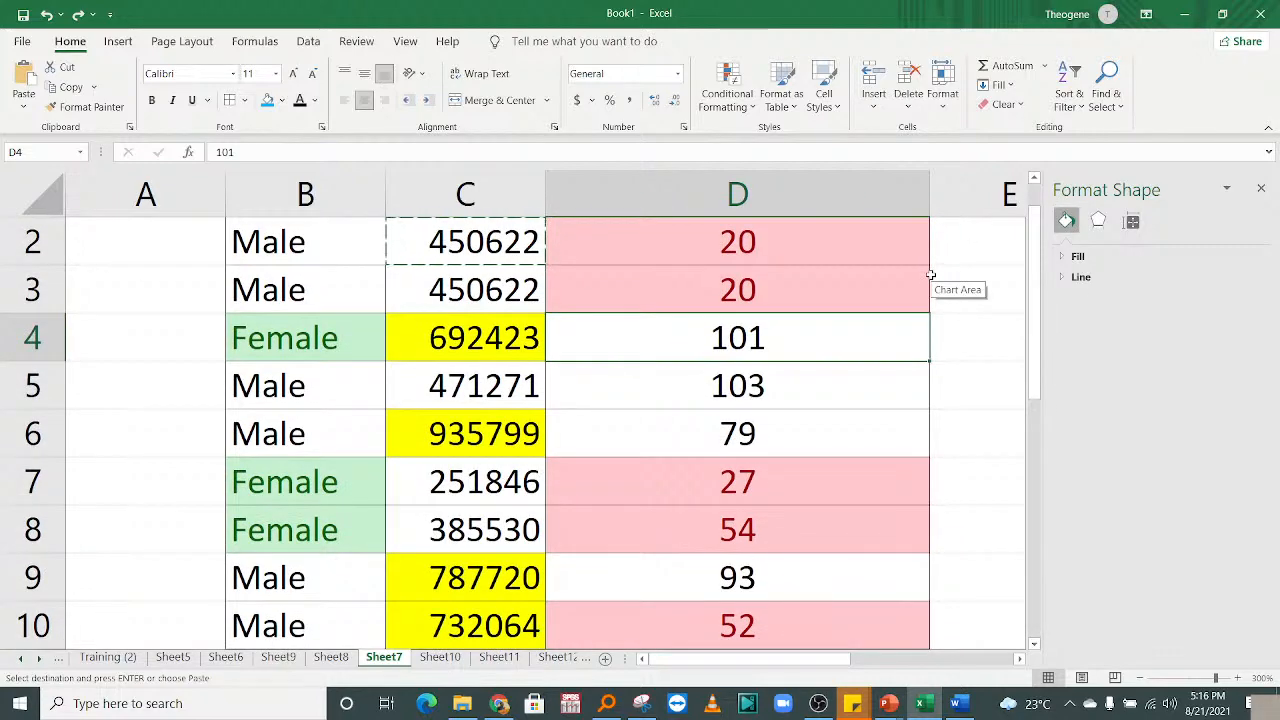
{"action": "left_click_drag", "start_coordinate": [1021, 322], "coordinate": [1043, 267]}
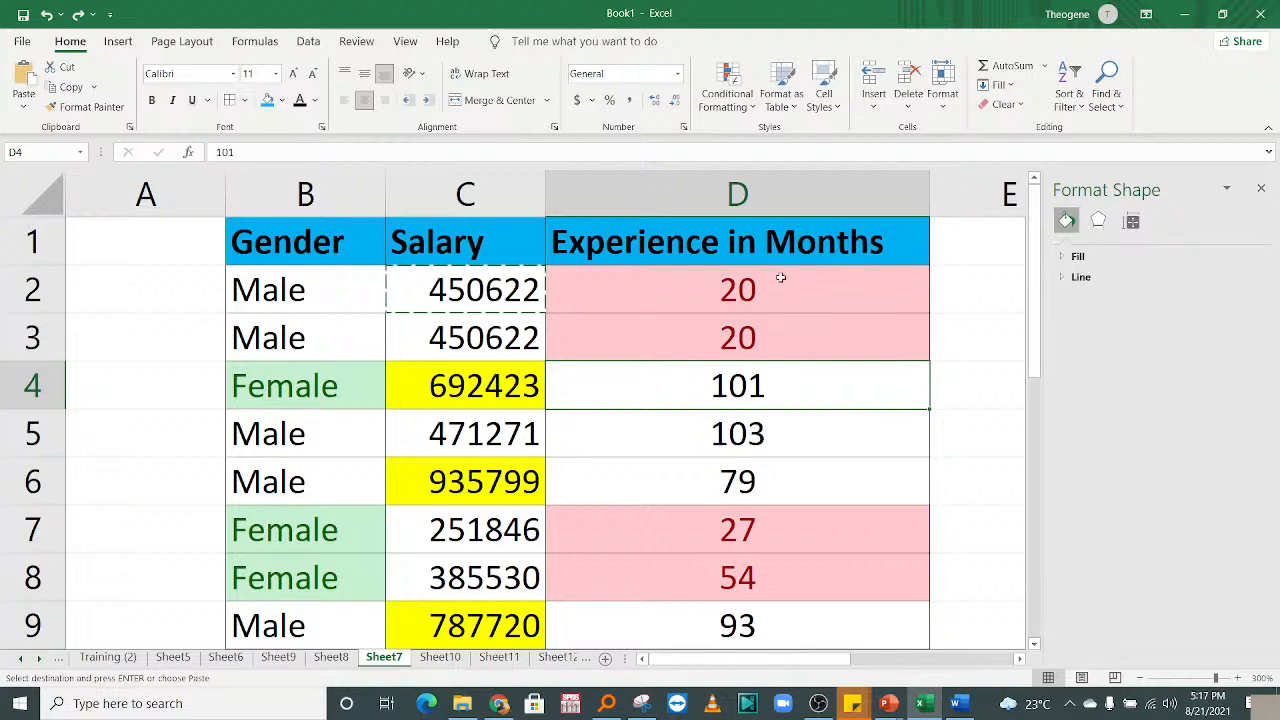
{"action": "left_click_drag", "start_coordinate": [765, 290], "coordinate": [766, 580]}
Add a Less Than 60 highlight rule with a green custom fill to the experience values.
{"action": "left_click", "coordinate": [725, 95]}
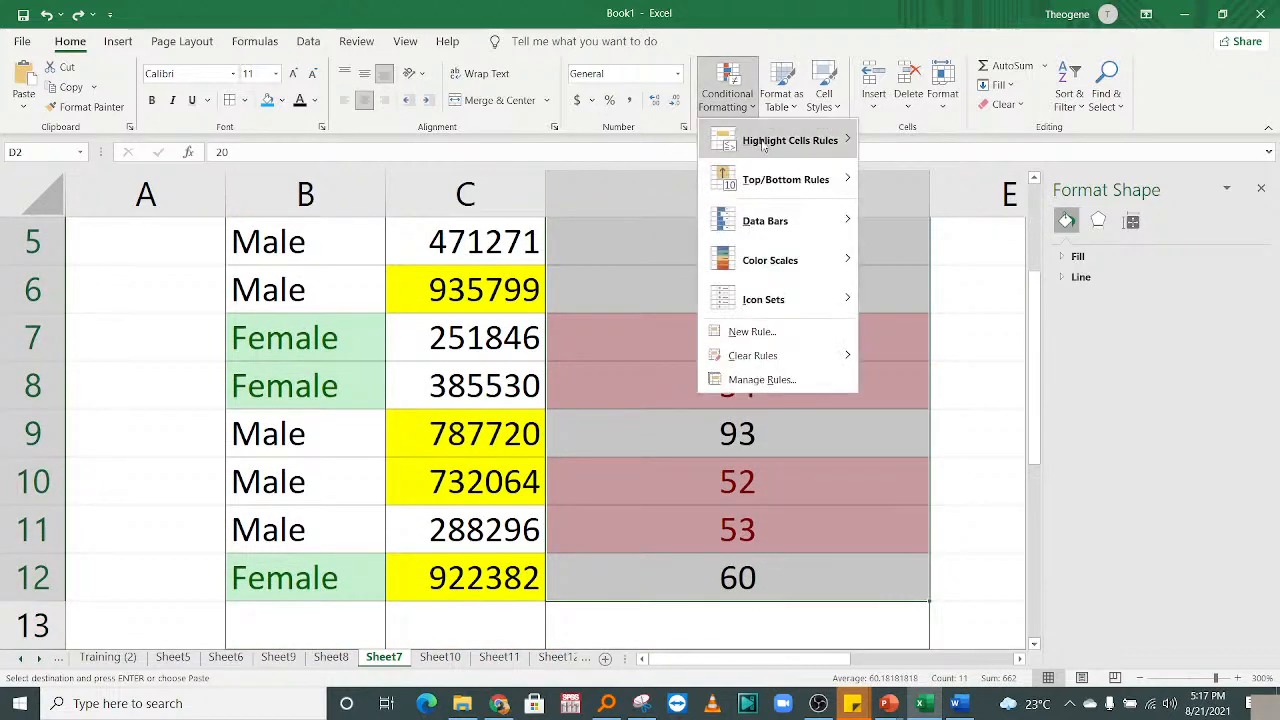
{"action": "mouse_move", "coordinate": [790, 141]}
{"action": "left_click", "coordinate": [930, 182]}
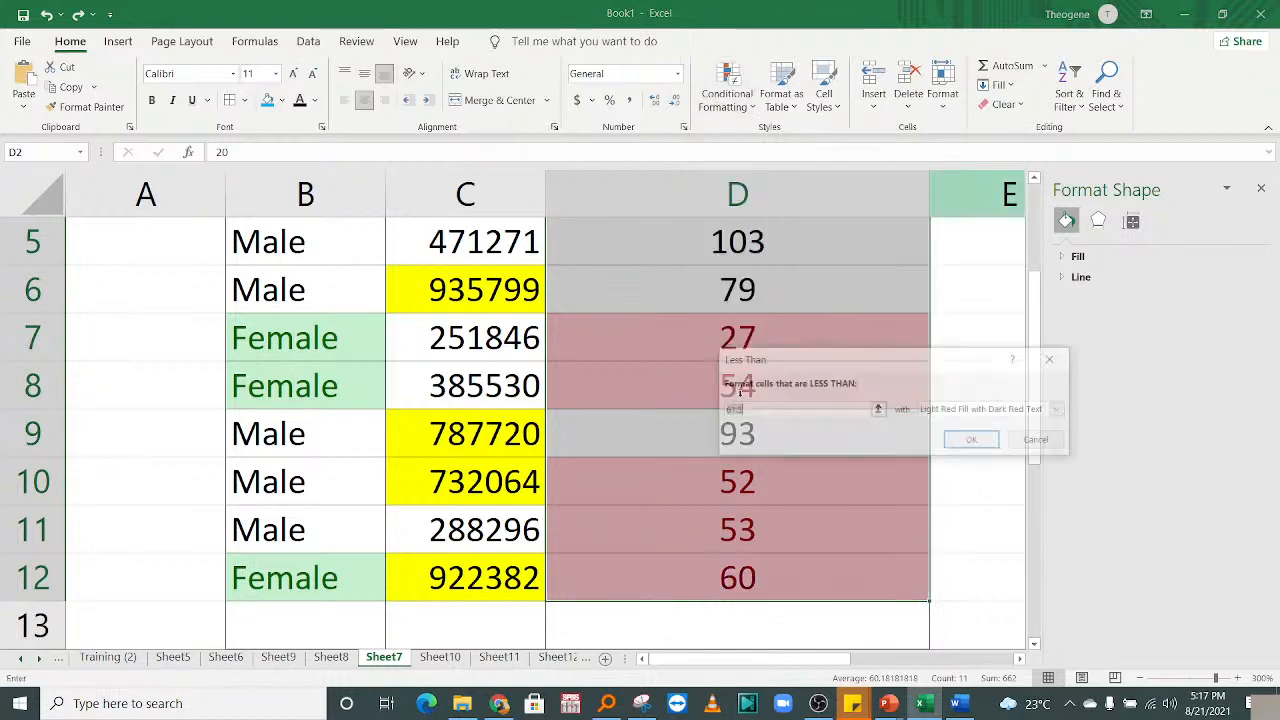
{"action": "type", "text": "60"}
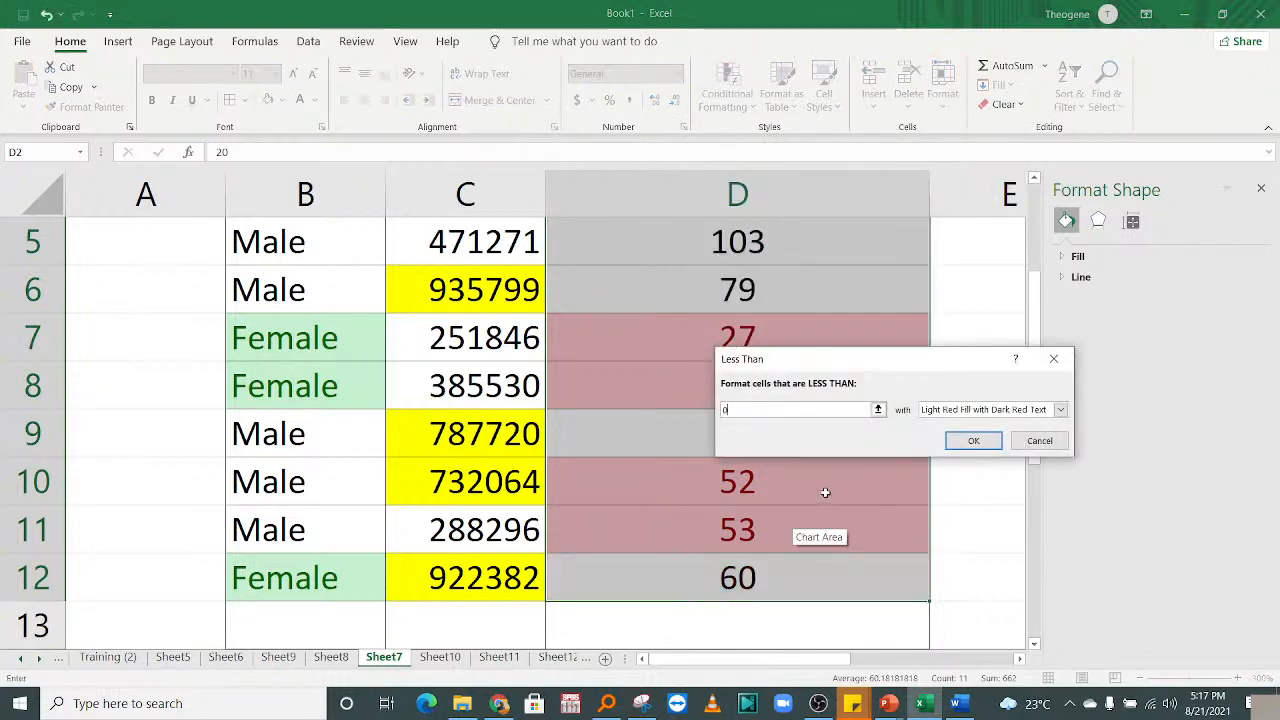
{"action": "left_click", "coordinate": [925, 410]}
{"action": "left_click", "coordinate": [950, 493]}
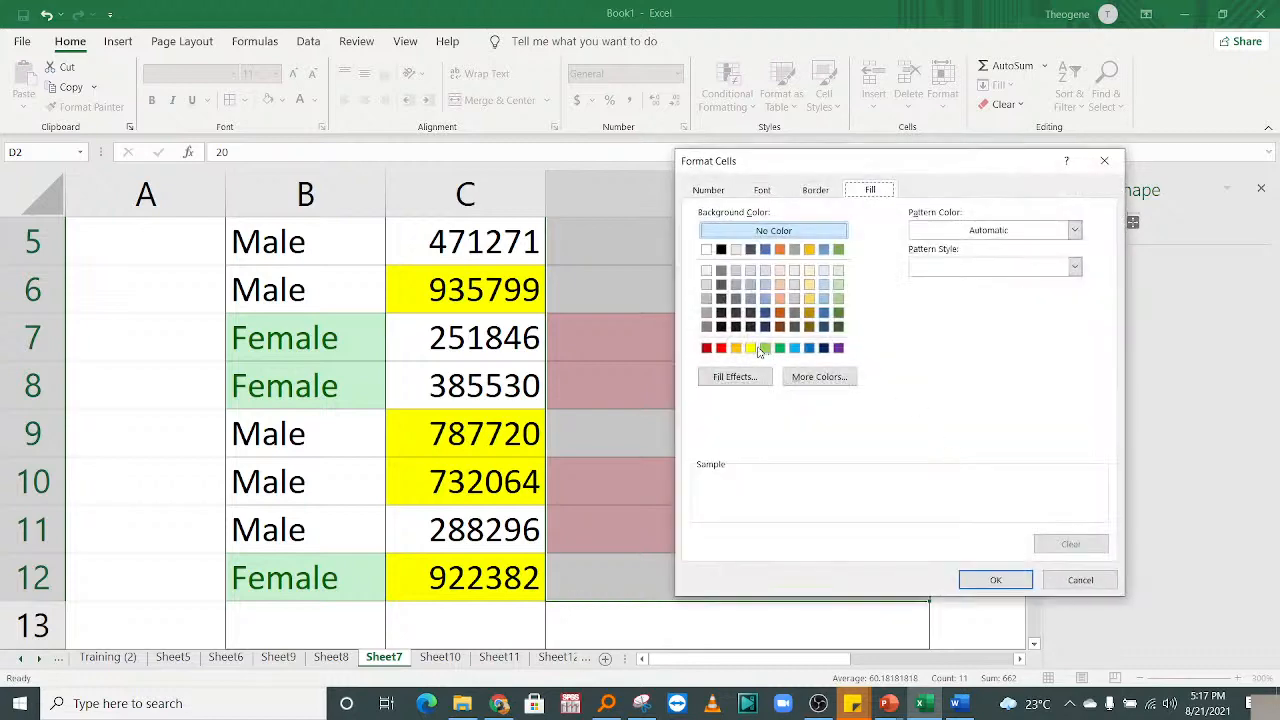
{"action": "left_click", "coordinate": [780, 347]}
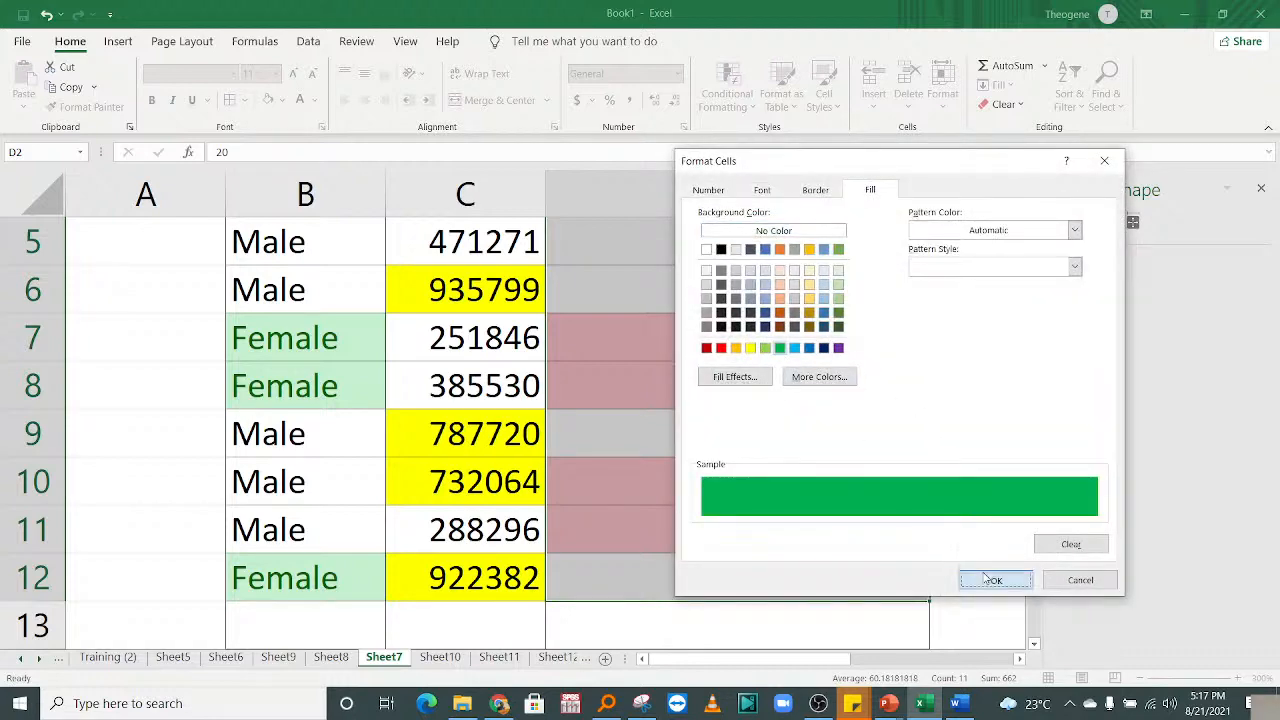
{"action": "left_click", "coordinate": [995, 580]}
{"action": "left_click", "coordinate": [975, 441]}
{"action": "left_click", "coordinate": [830, 366]}
{"action": "left_click_drag", "start_coordinate": [1035, 379], "coordinate": [1040, 298]}
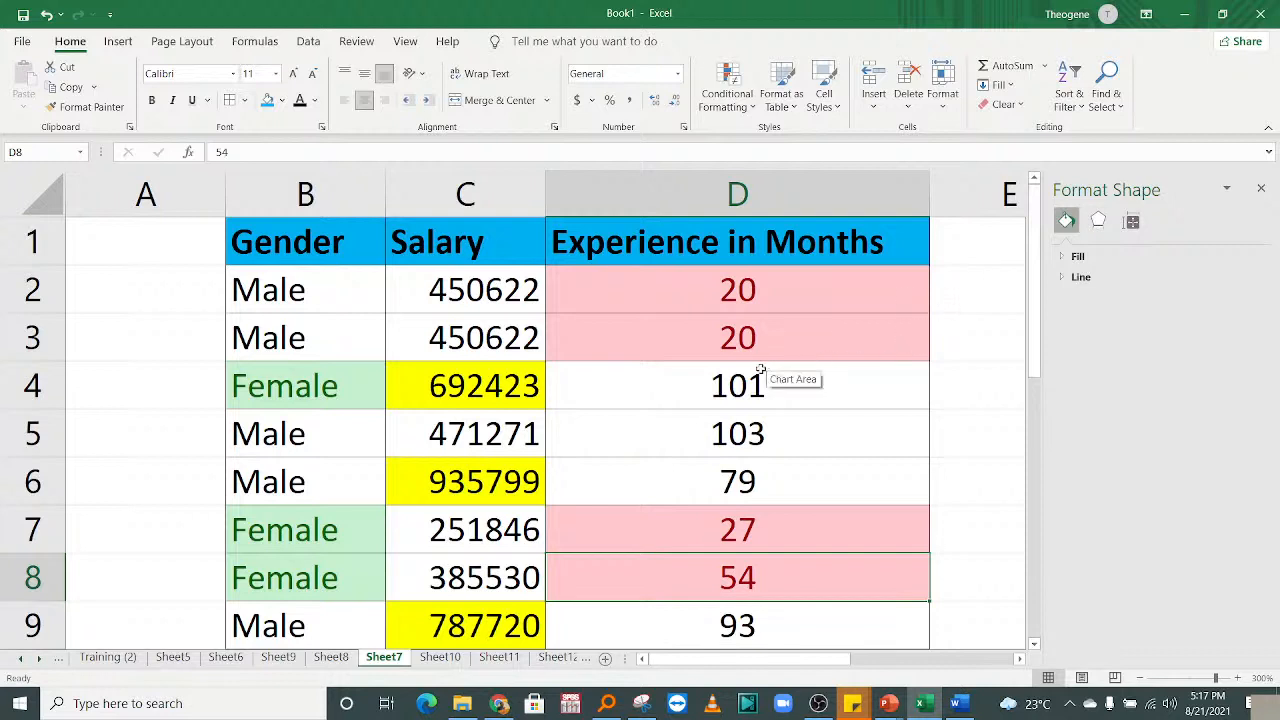
Change the experience value in cell D6 from 79 to -79.
{"action": "left_click", "coordinate": [761, 470]}
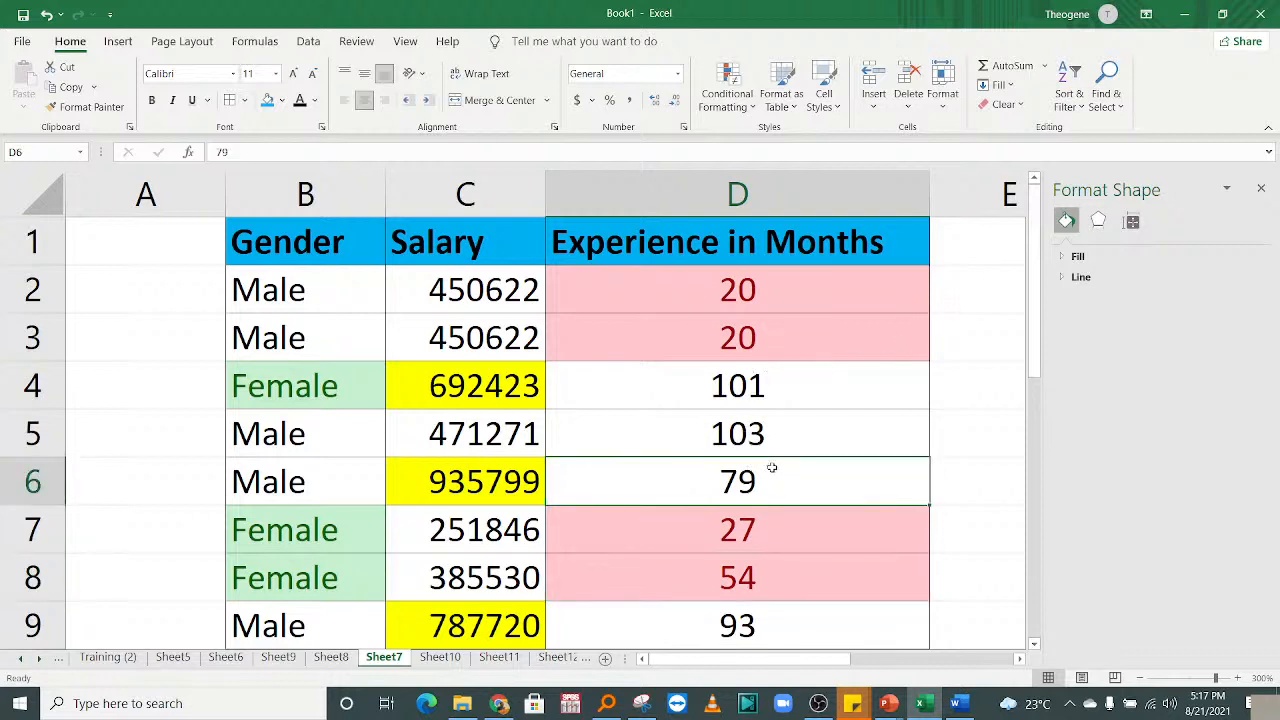
{"action": "type", "text": "0"}
{"action": "key", "text": "BackSpace"}
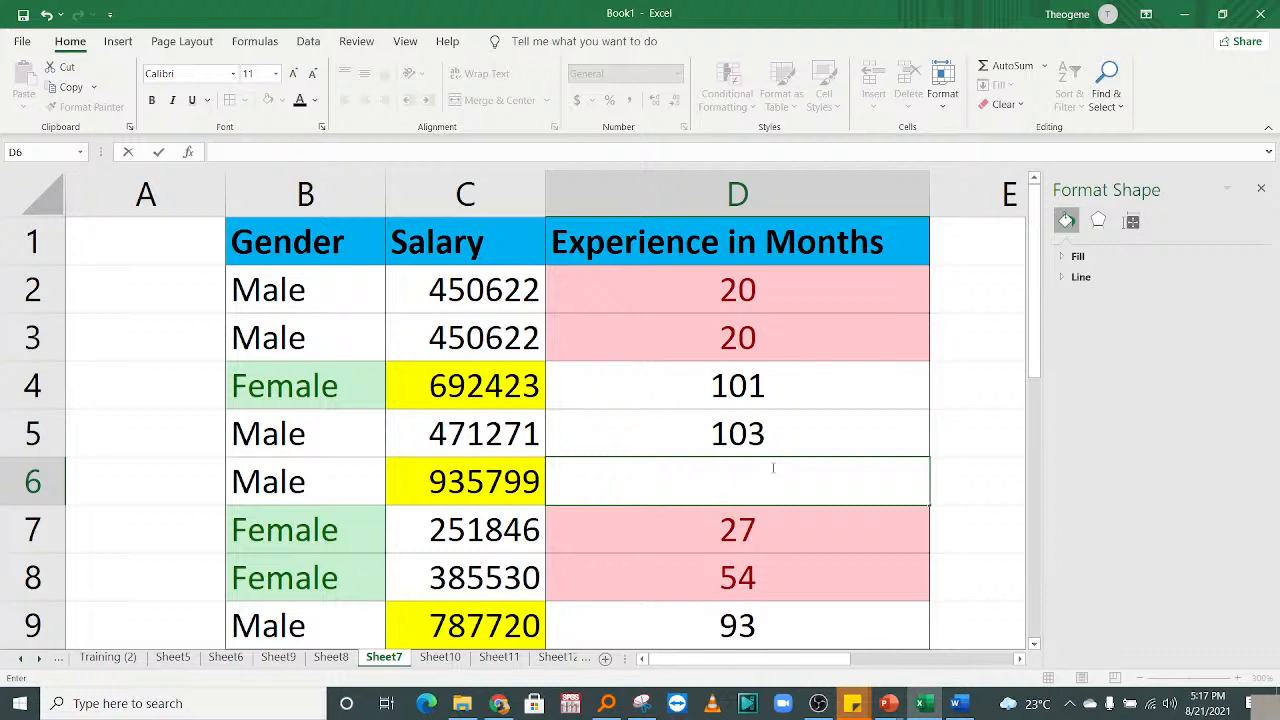
{"action": "type", "text": "-79"}
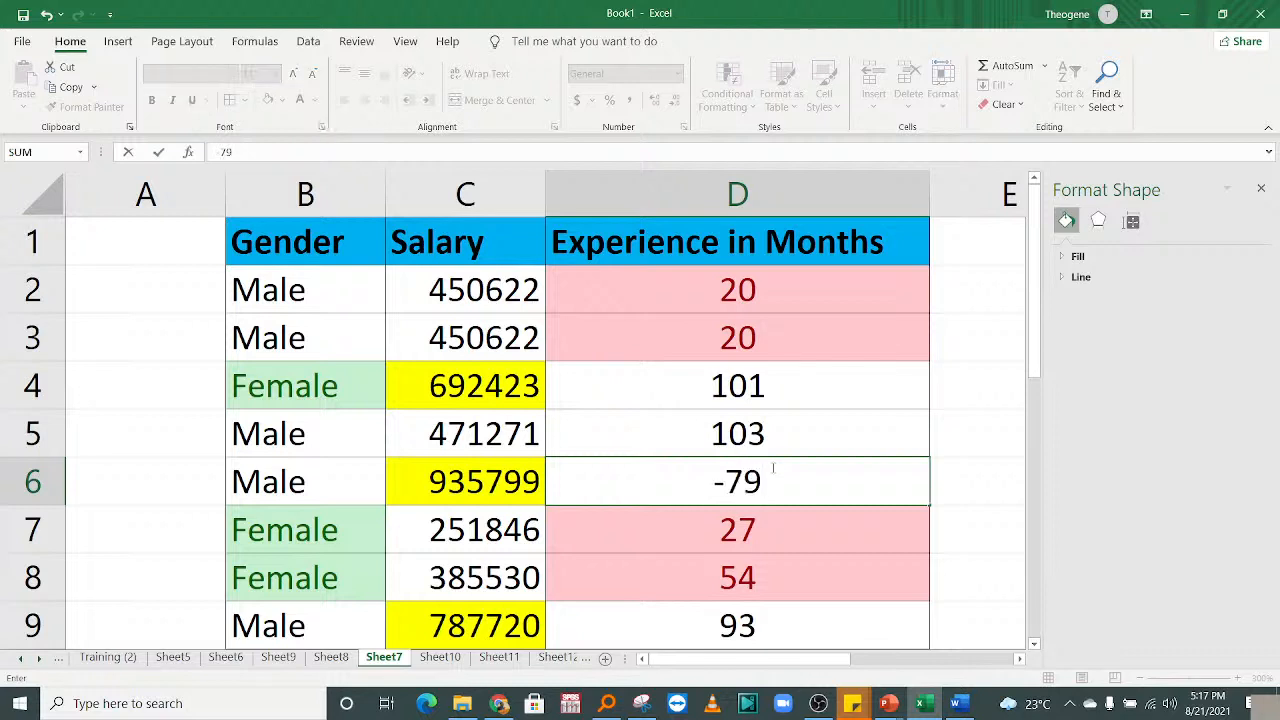
{"action": "key", "text": "Return"}
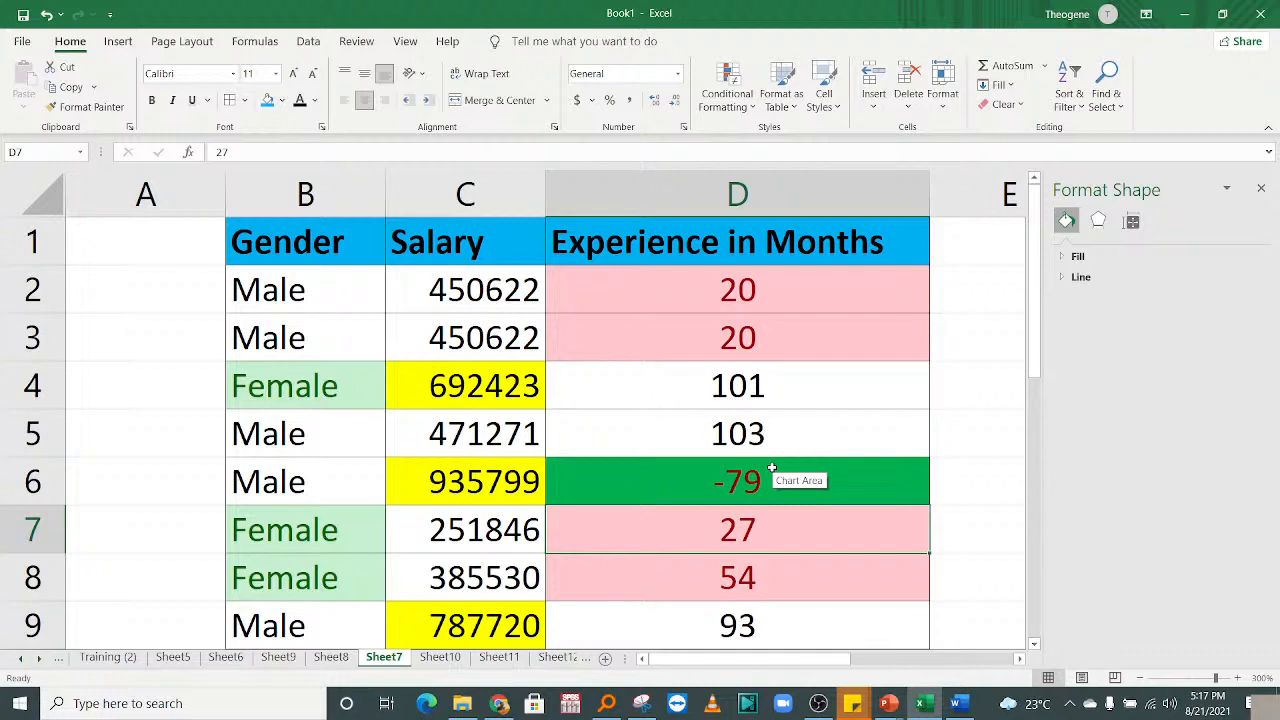
{"action": "left_click", "coordinate": [737, 398]}
Select the table from the Gender header down and clear its conditional formatting rules.
{"action": "left_click_drag", "start_coordinate": [1036, 362], "coordinate": [1036, 548]}
{"action": "left_click_drag", "start_coordinate": [1041, 352], "coordinate": [1037, 287]}
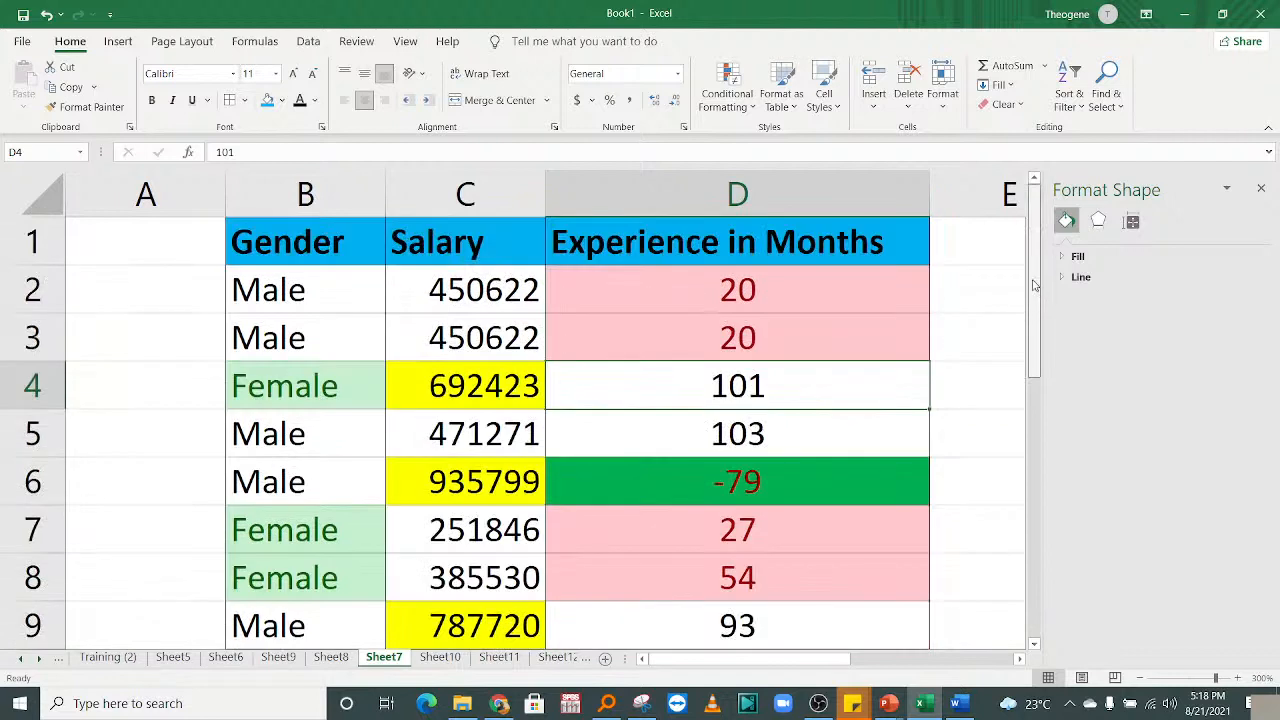
{"action": "left_click", "coordinate": [398, 350]}
{"action": "left_click", "coordinate": [657, 298]}
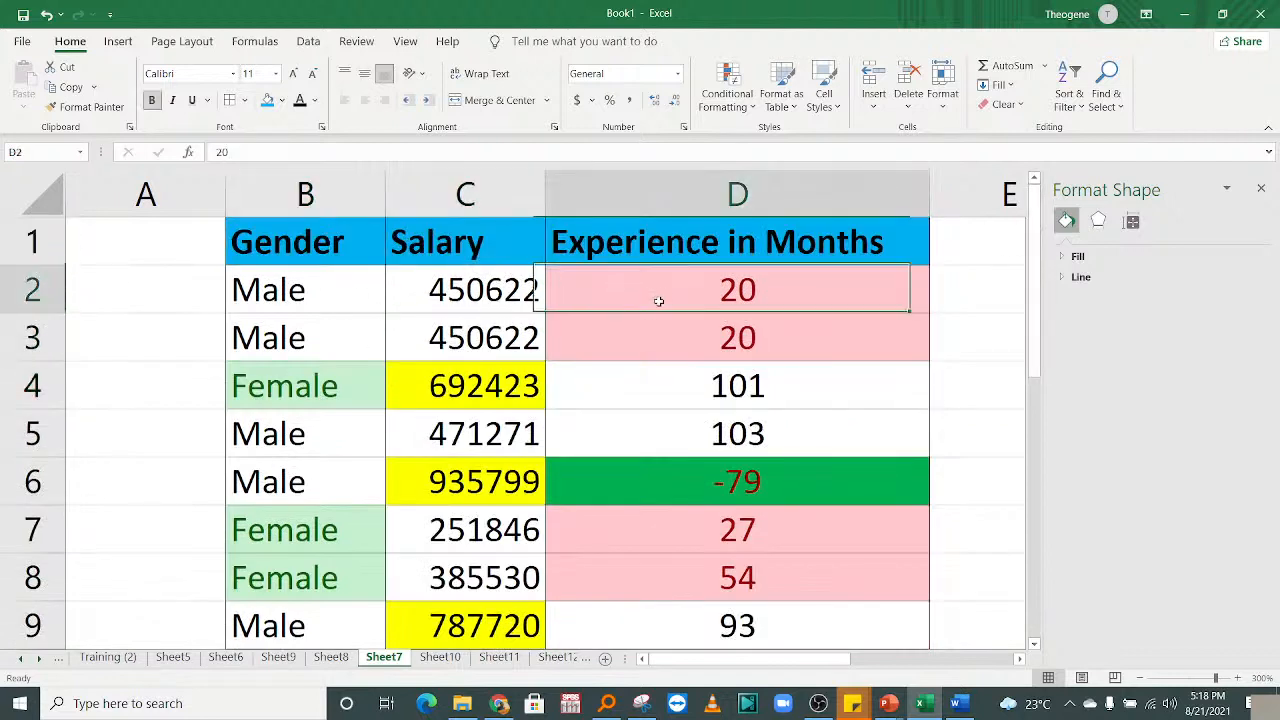
{"action": "left_click", "coordinate": [720, 95]}
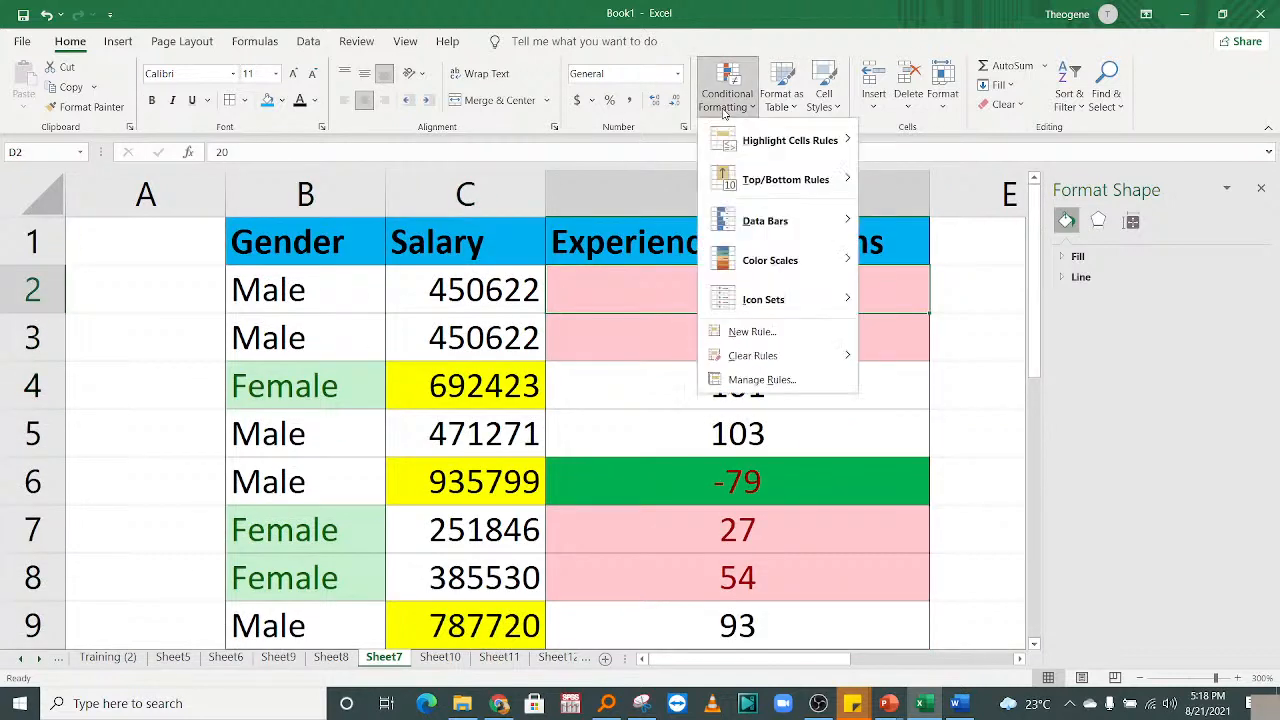
{"action": "left_click", "coordinate": [477, 243]}
{"action": "left_click_drag", "start_coordinate": [357, 243], "coordinate": [869, 582]}
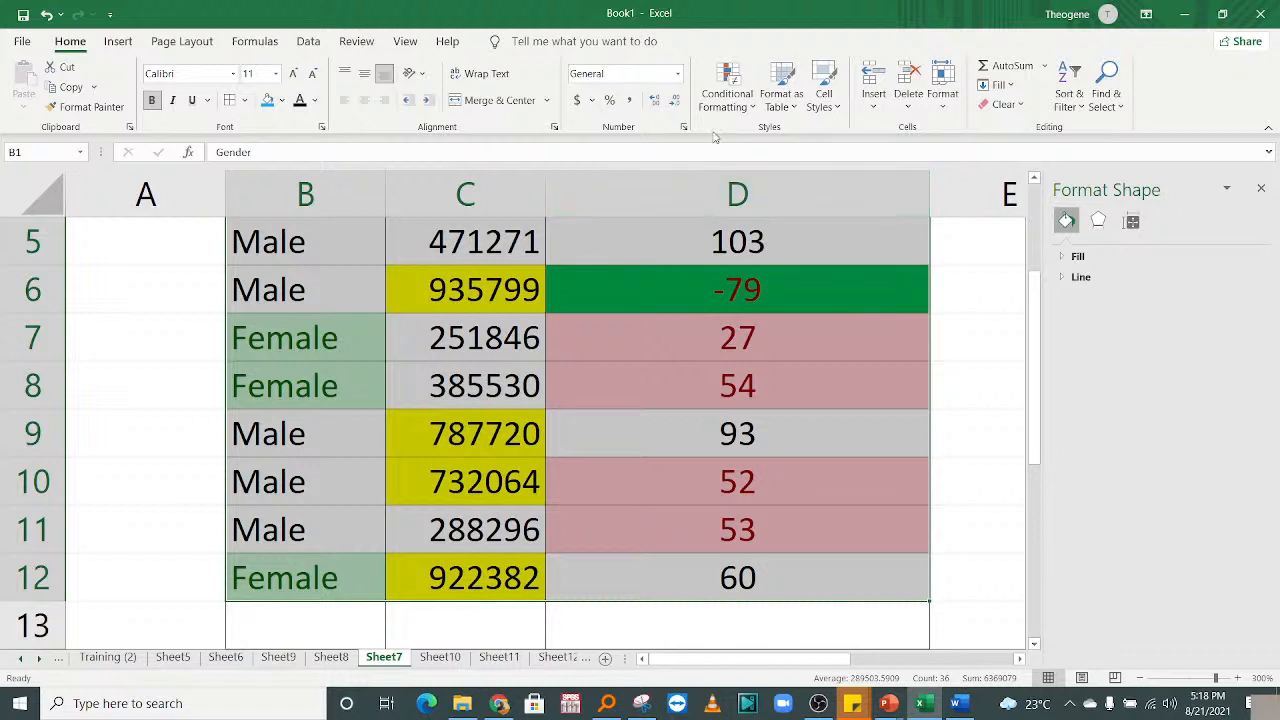
{"action": "left_click", "coordinate": [727, 95]}
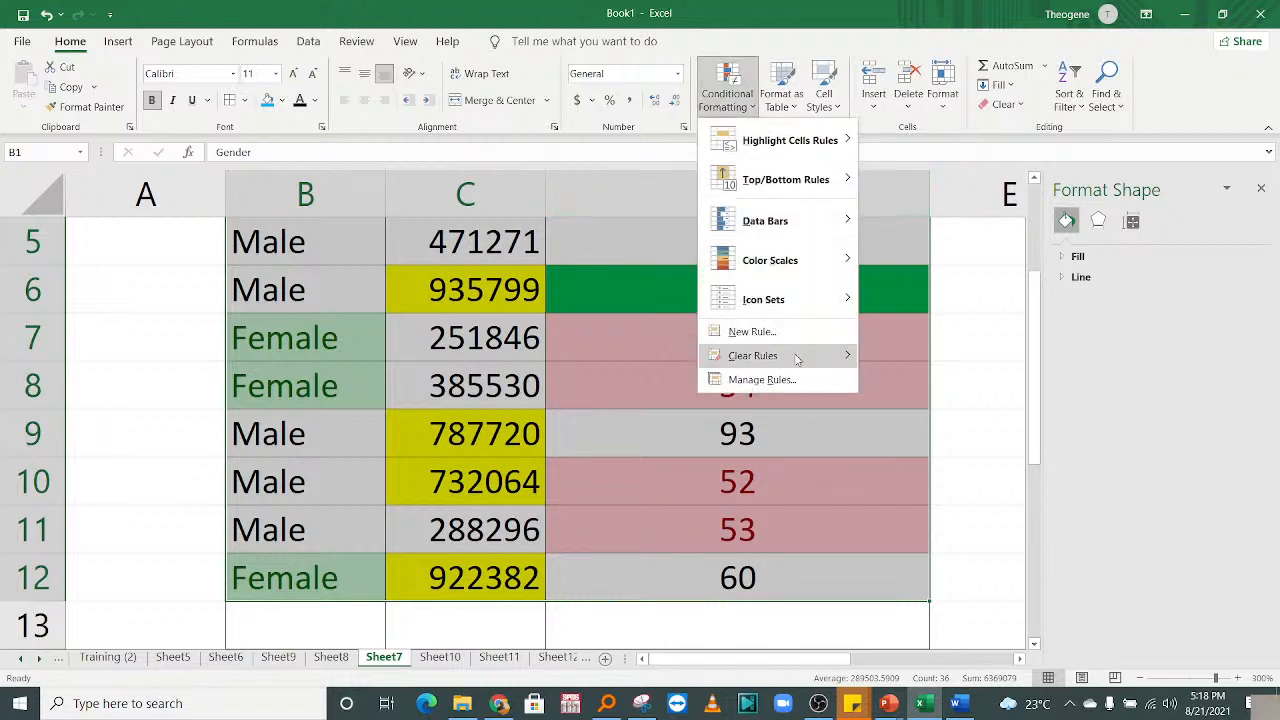
{"action": "mouse_move", "coordinate": [797, 359]}
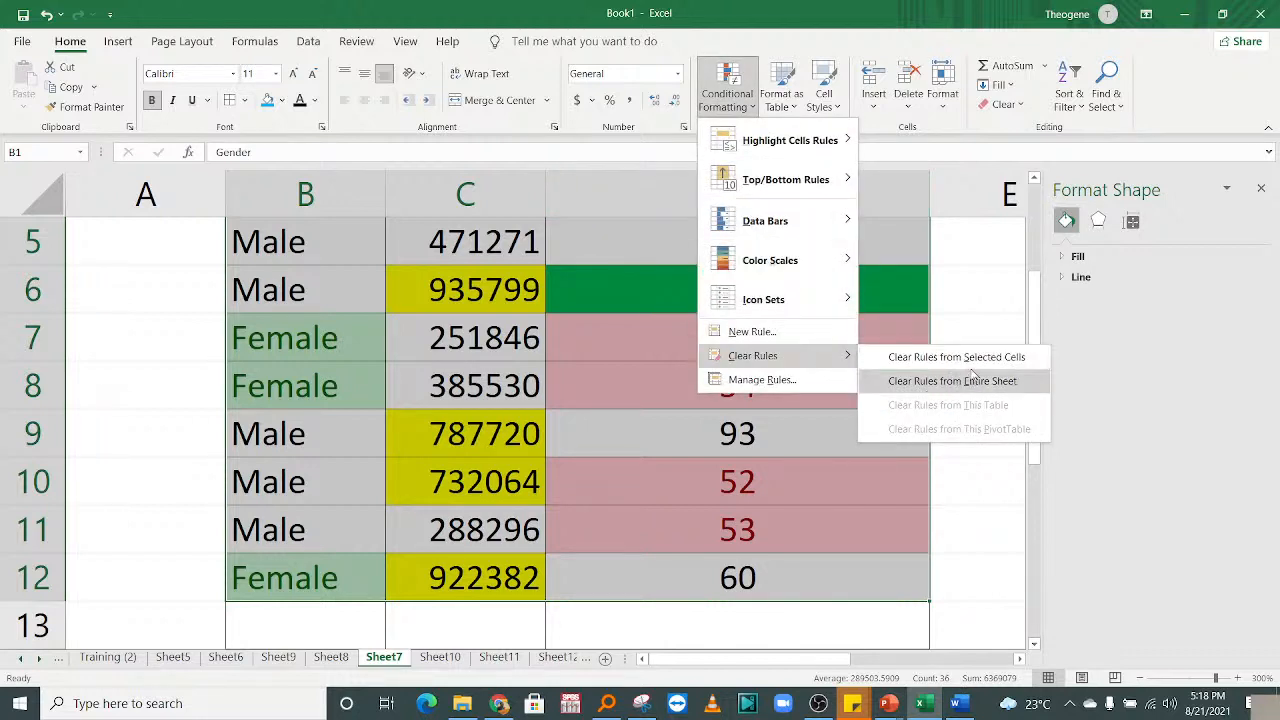
{"action": "left_click", "coordinate": [916, 358]}
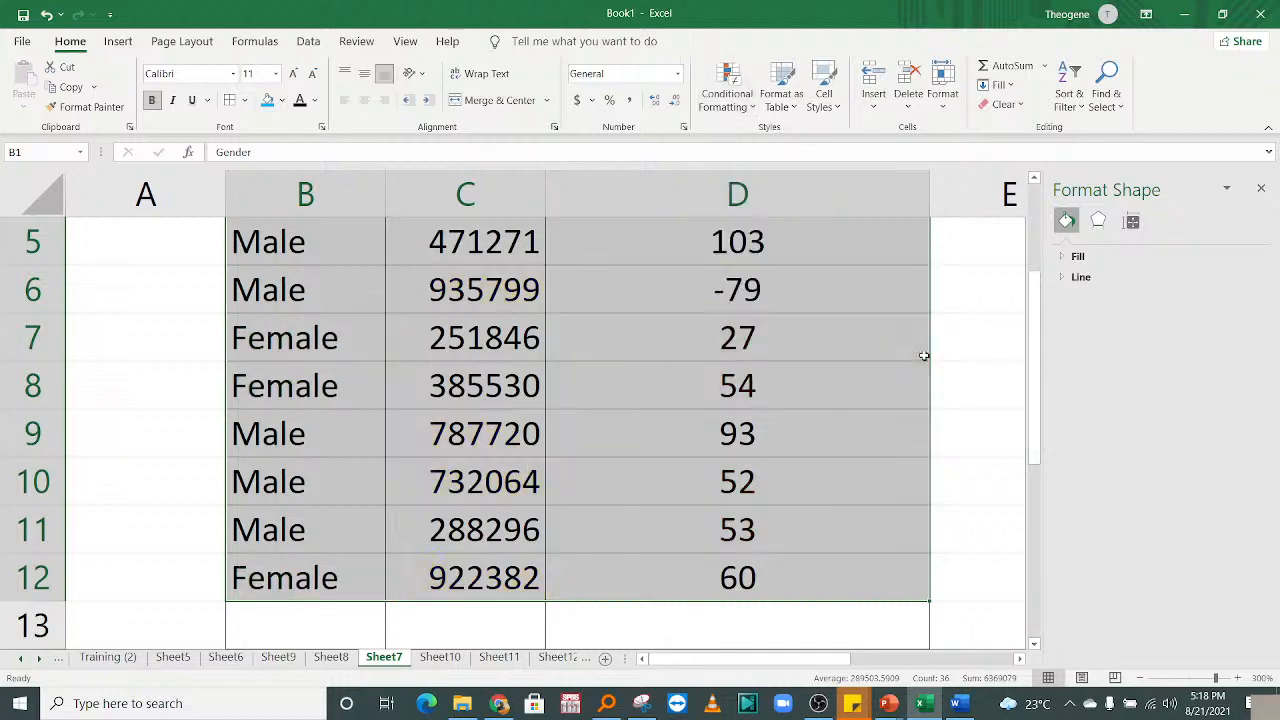
{"action": "left_click", "coordinate": [909, 308]}
{"action": "left_click_drag", "start_coordinate": [1037, 346], "coordinate": [1041, 248]}
{"action": "left_click", "coordinate": [689, 300]}
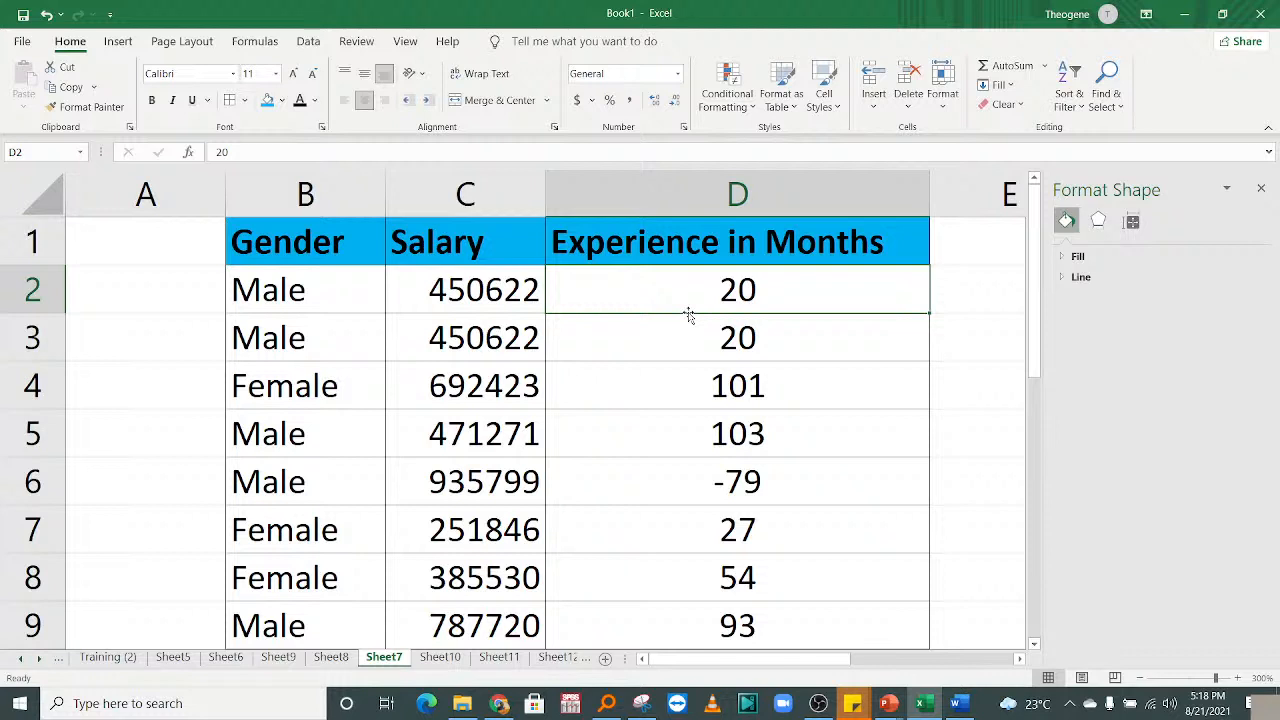
Remove the minus sign so cell D6 holds 79 again.
{"action": "left_click", "coordinate": [694, 491]}
{"action": "double_click", "coordinate": [695, 480]}
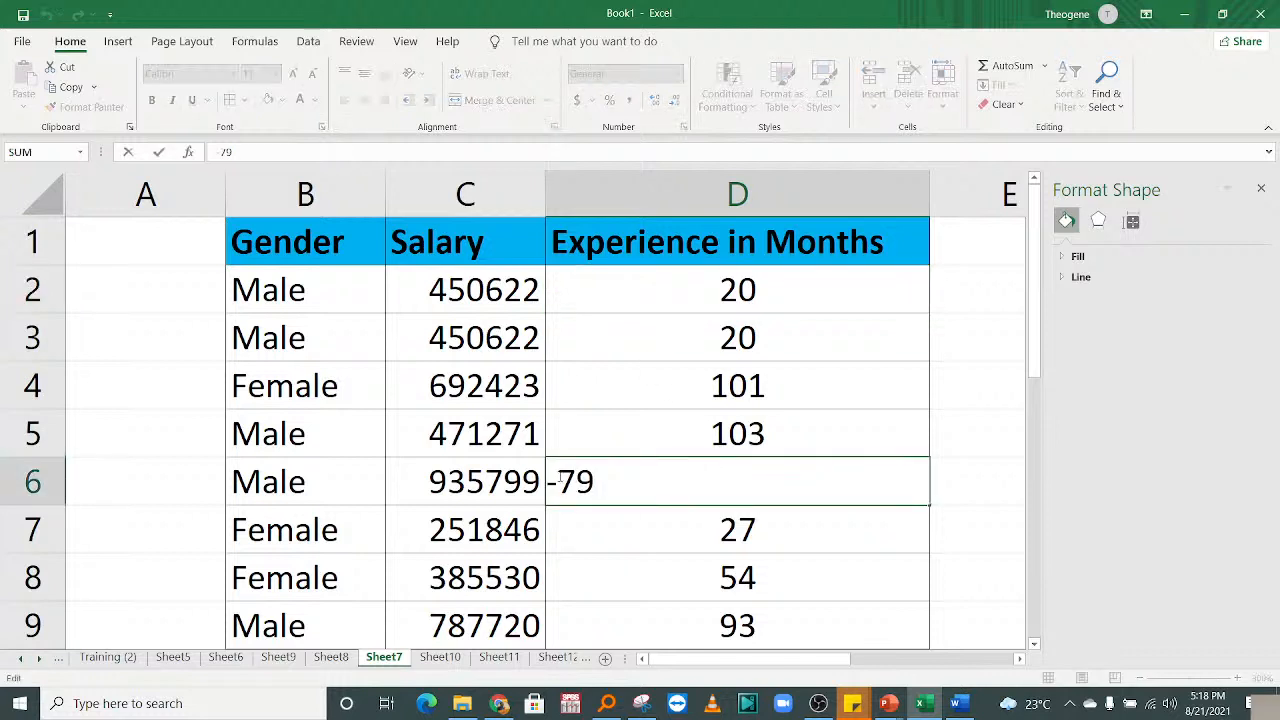
{"action": "key", "text": "BackSpace"}
{"action": "key", "text": "Return"}
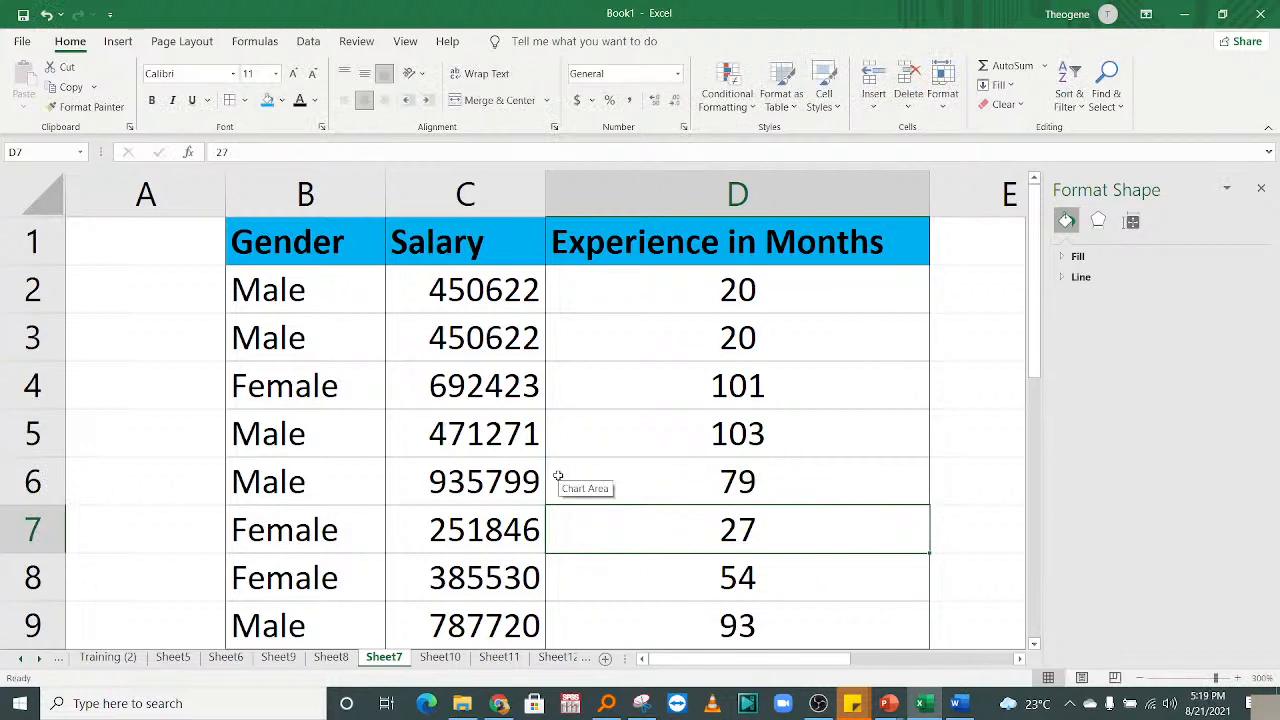
{"action": "mouse_move", "coordinate": [762, 661]}
{"action": "left_mouse_down"}
{"action": "mouse_move", "coordinate": [803, 665]}
{"action": "mouse_move", "coordinate": [750, 660]}
{"action": "left_mouse_up"}
{"action": "left_click", "coordinate": [298, 248]}
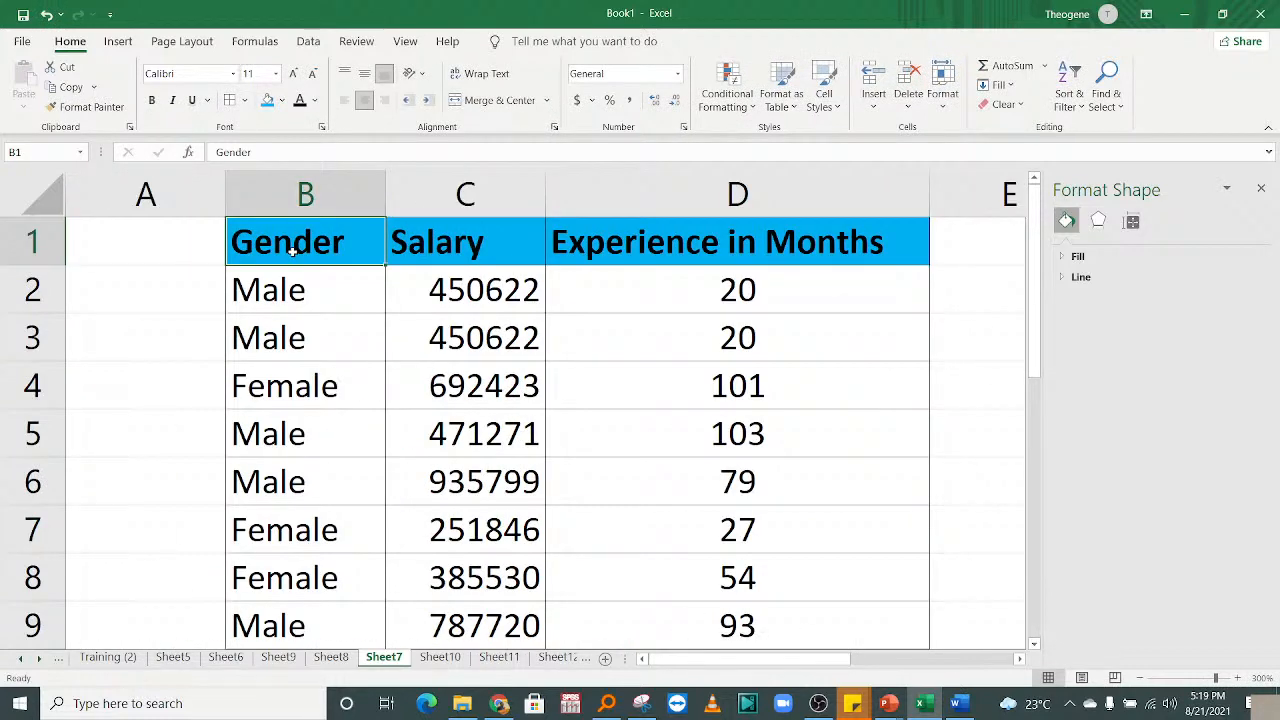
Select the Gender, Salary and Experience in Months headers and turn on Filter.
{"action": "left_click_drag", "start_coordinate": [292, 251], "coordinate": [828, 245]}
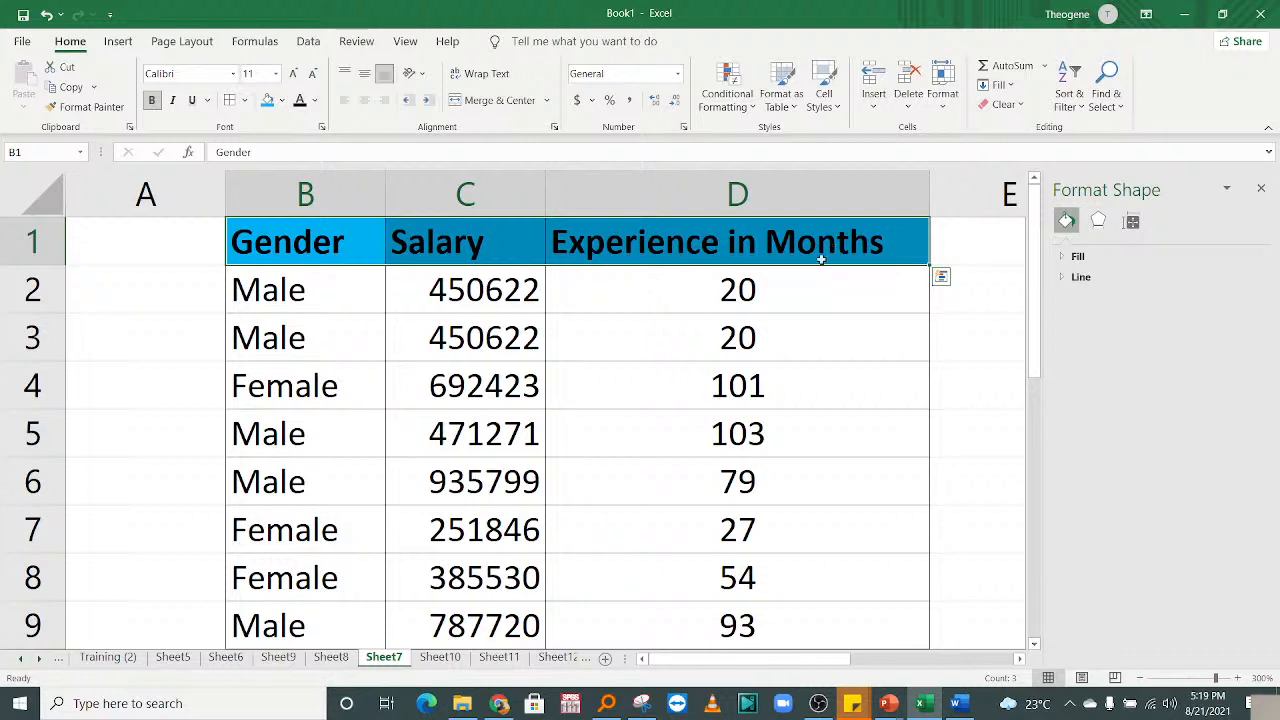
{"action": "left_click", "coordinate": [472, 420]}
{"action": "left_click_drag", "start_coordinate": [284, 245], "coordinate": [922, 248]}
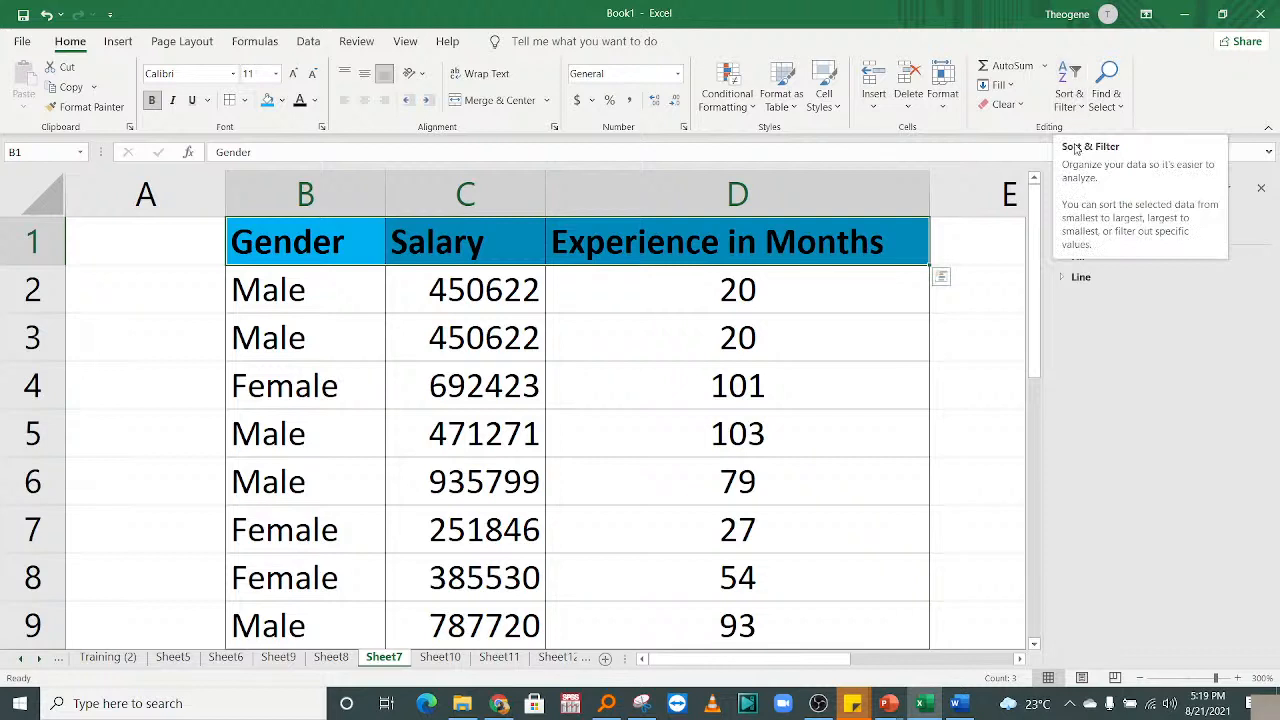
{"action": "left_click", "coordinate": [1068, 100]}
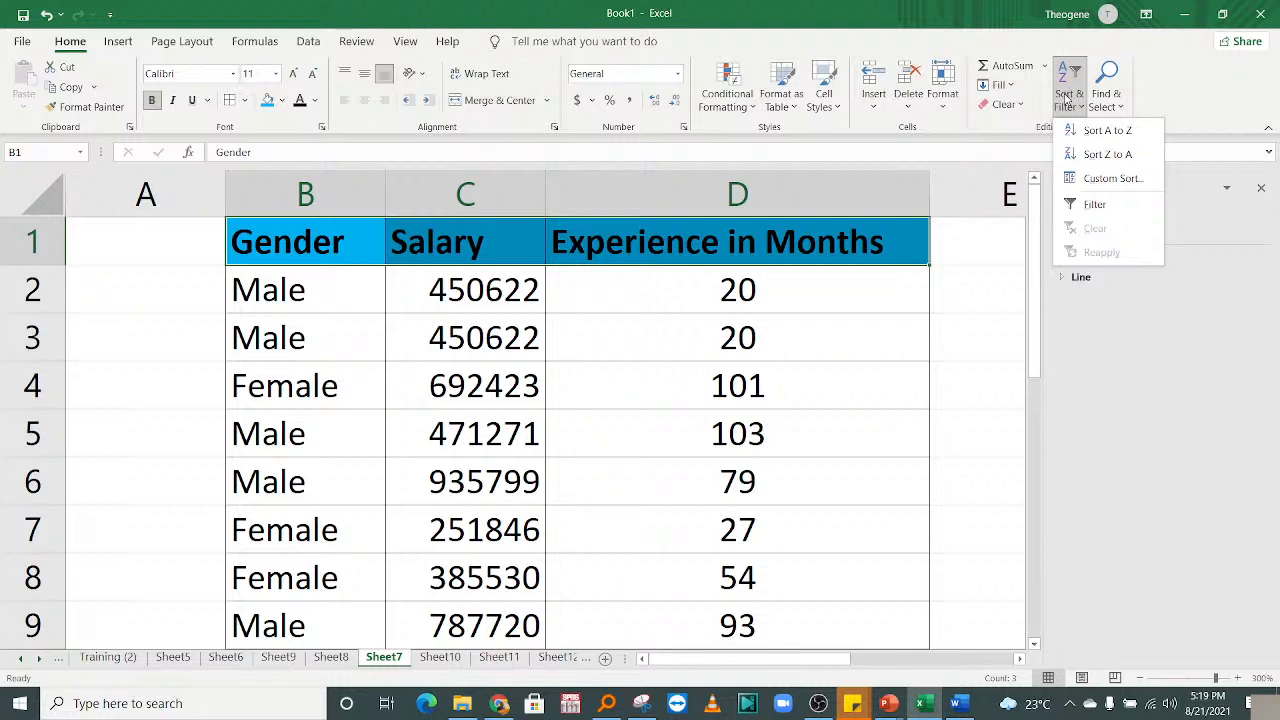
{"action": "left_click", "coordinate": [1090, 204]}
{"action": "left_click", "coordinate": [811, 417]}
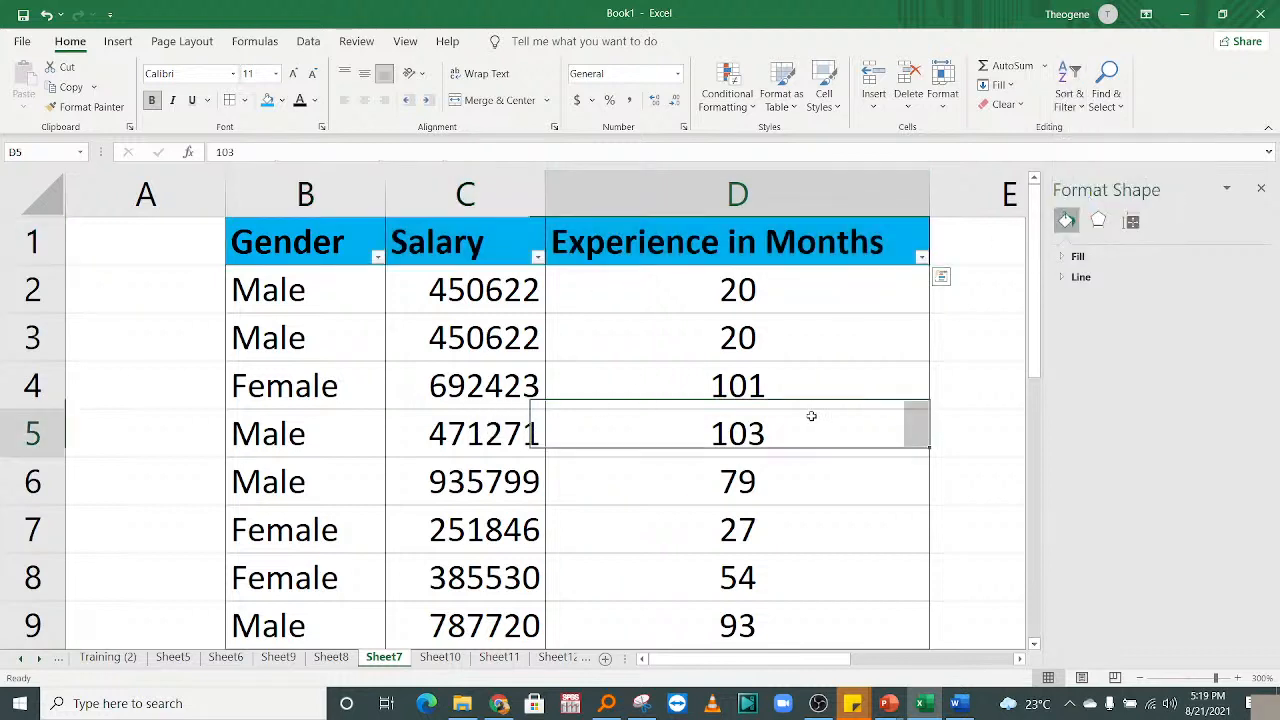
{"action": "left_click", "coordinate": [672, 253]}
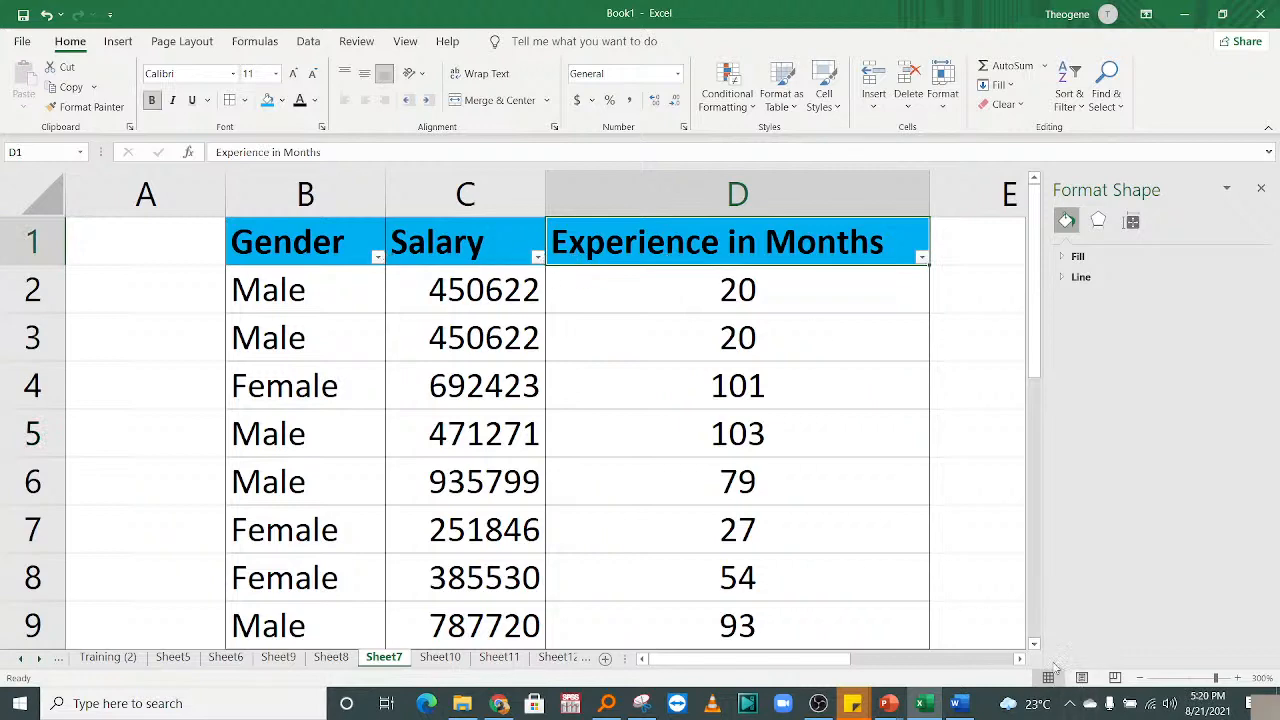
Zoom the sheet to 400%, preview the Salary and Gender filter lists, then zoom back out.
{"action": "left_click", "coordinate": [1238, 679]}
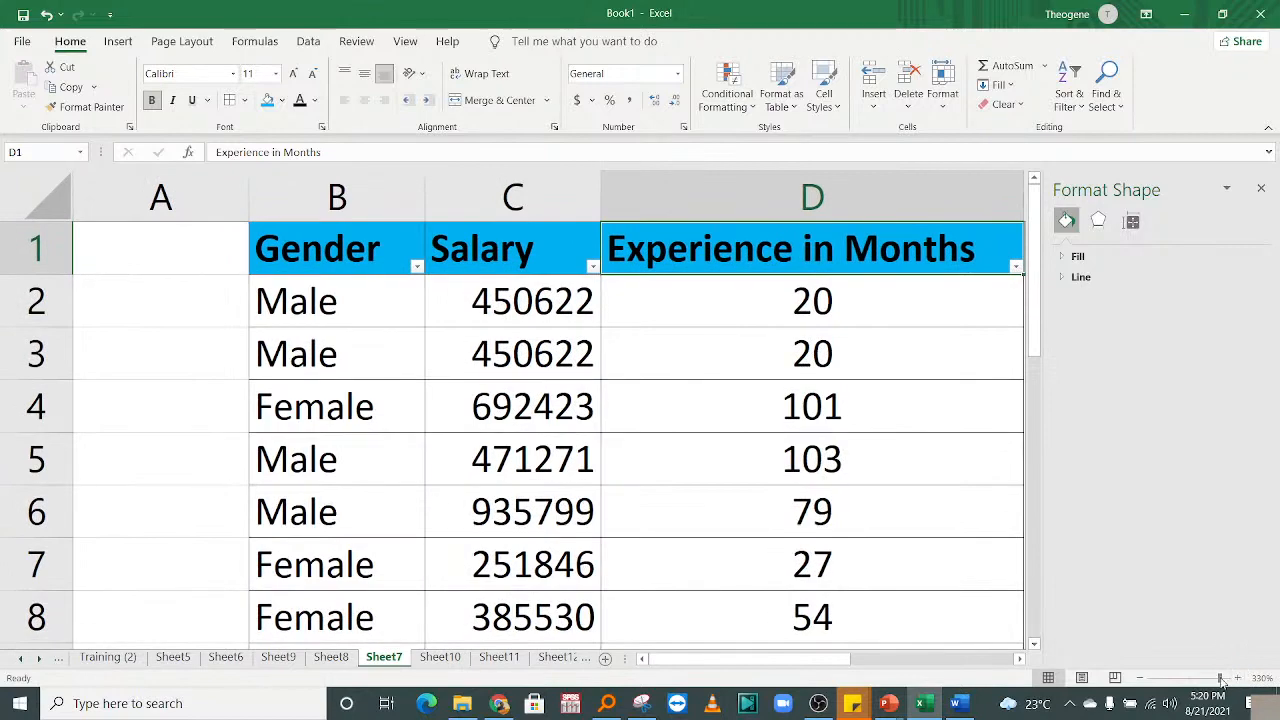
{"action": "left_click_drag", "start_coordinate": [1220, 679], "coordinate": [1243, 683]}
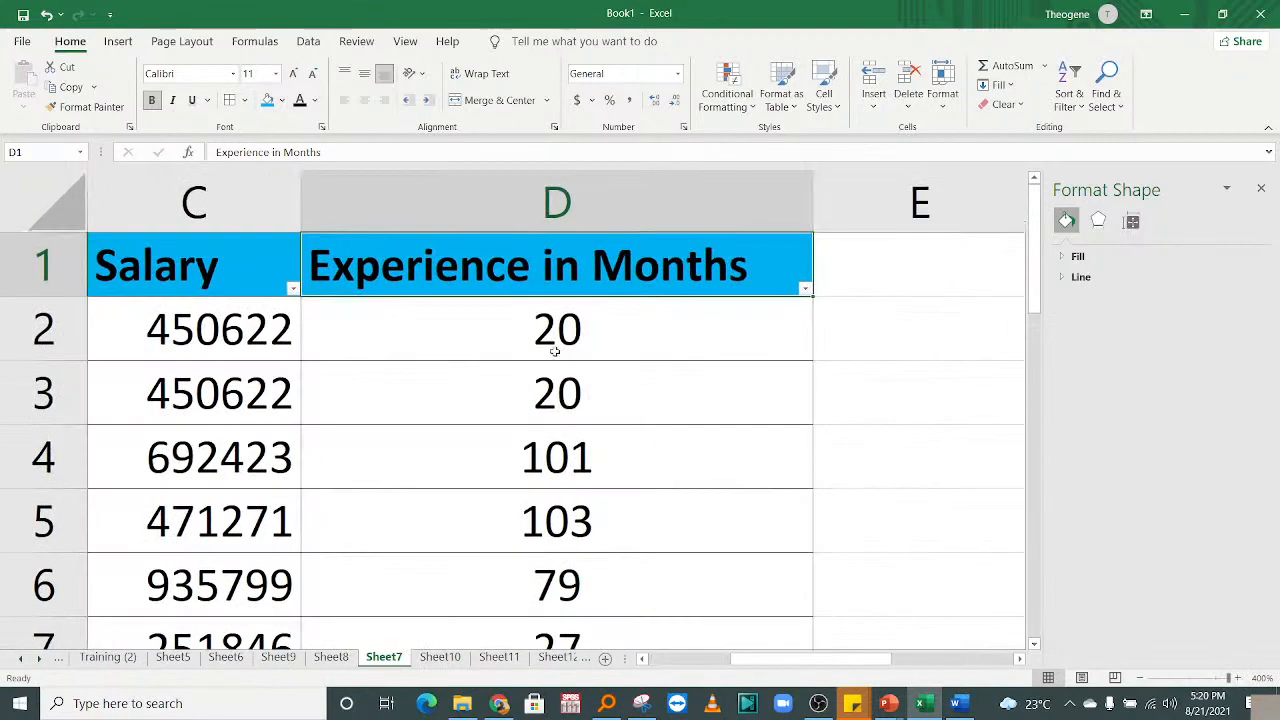
{"action": "left_click", "coordinate": [293, 289]}
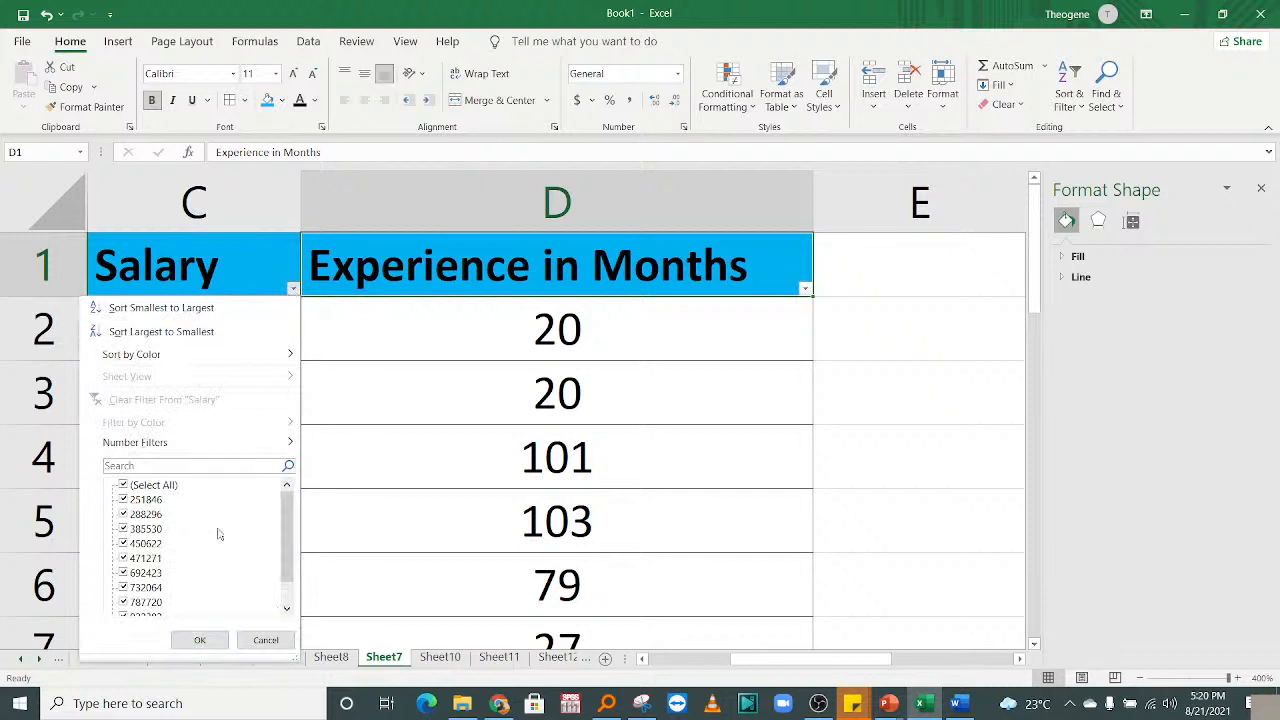
{"action": "left_click", "coordinate": [199, 640]}
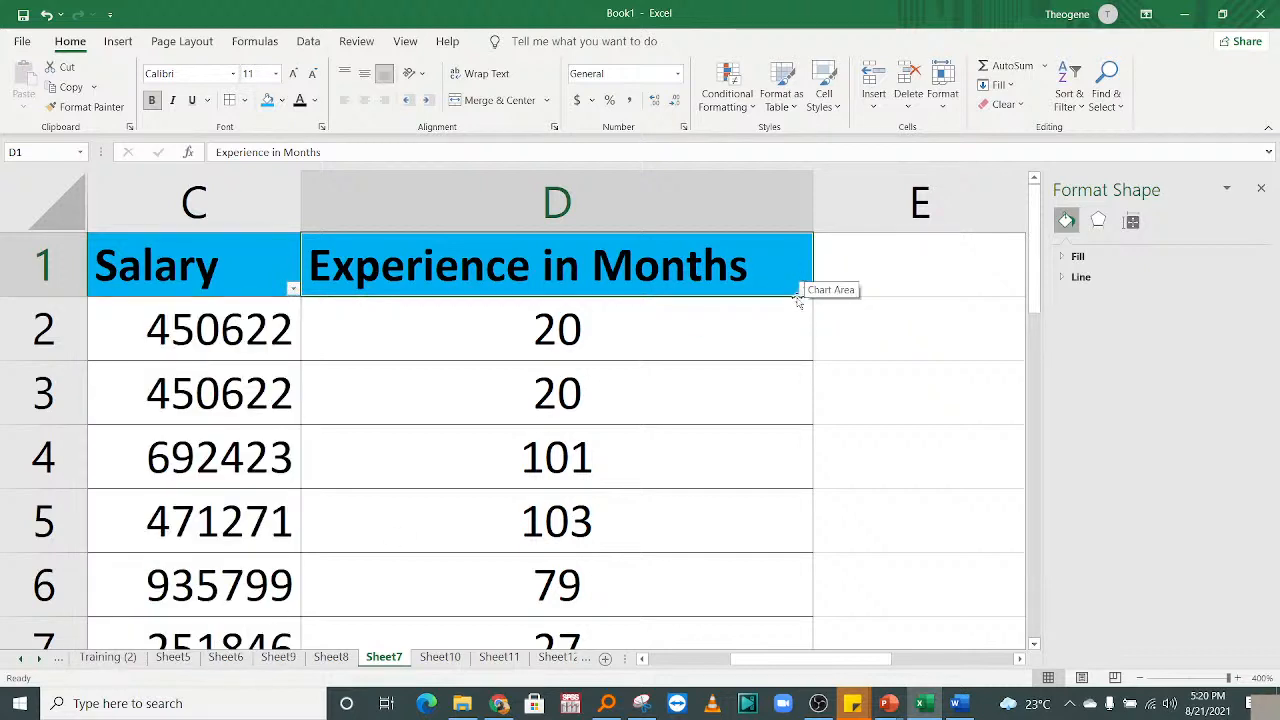
{"action": "left_click_drag", "start_coordinate": [748, 649], "coordinate": [662, 650]}
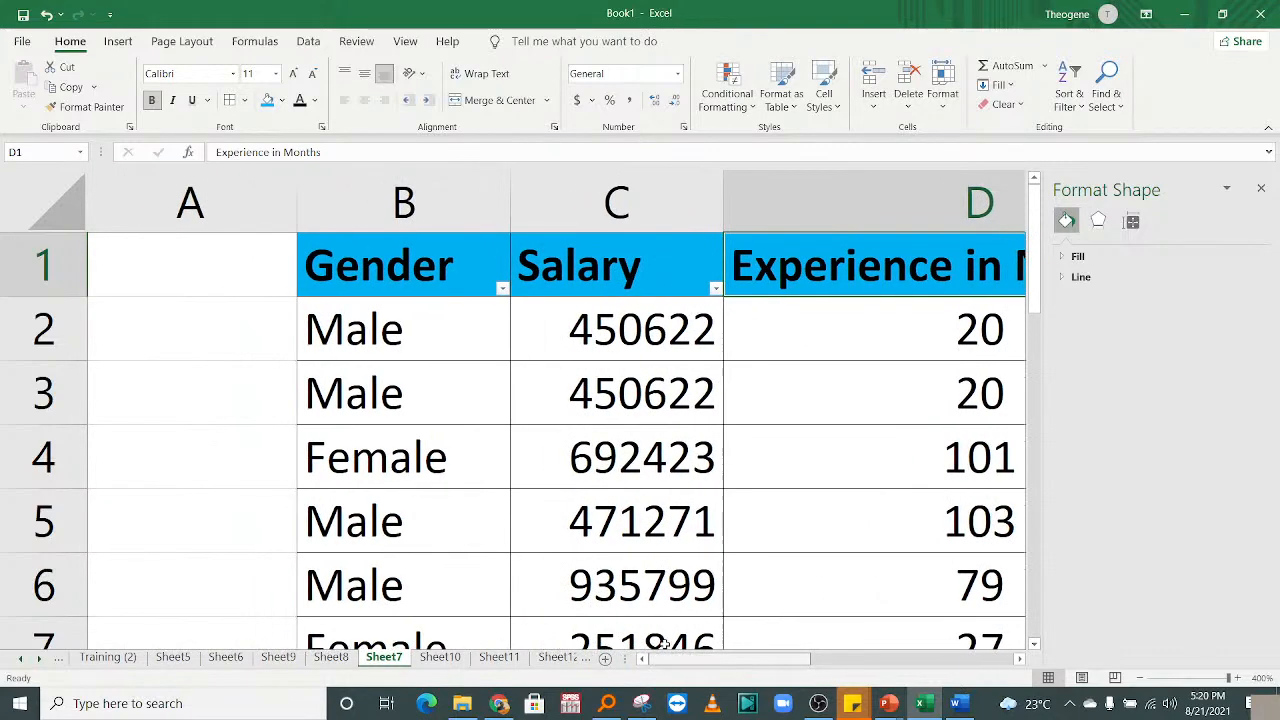
{"action": "left_click", "coordinate": [507, 289]}
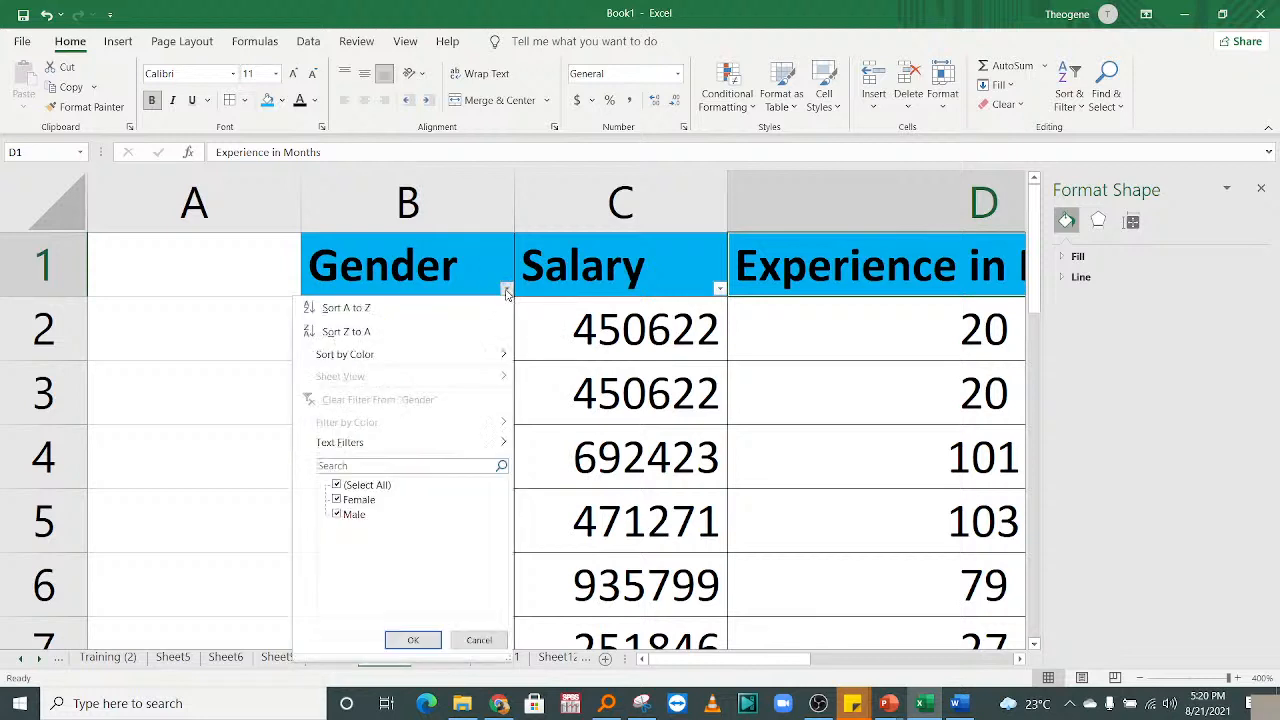
{"action": "left_click", "coordinate": [479, 640]}
{"action": "left_click", "coordinate": [558, 286]}
{"action": "left_click_drag", "start_coordinate": [790, 660], "coordinate": [826, 662]}
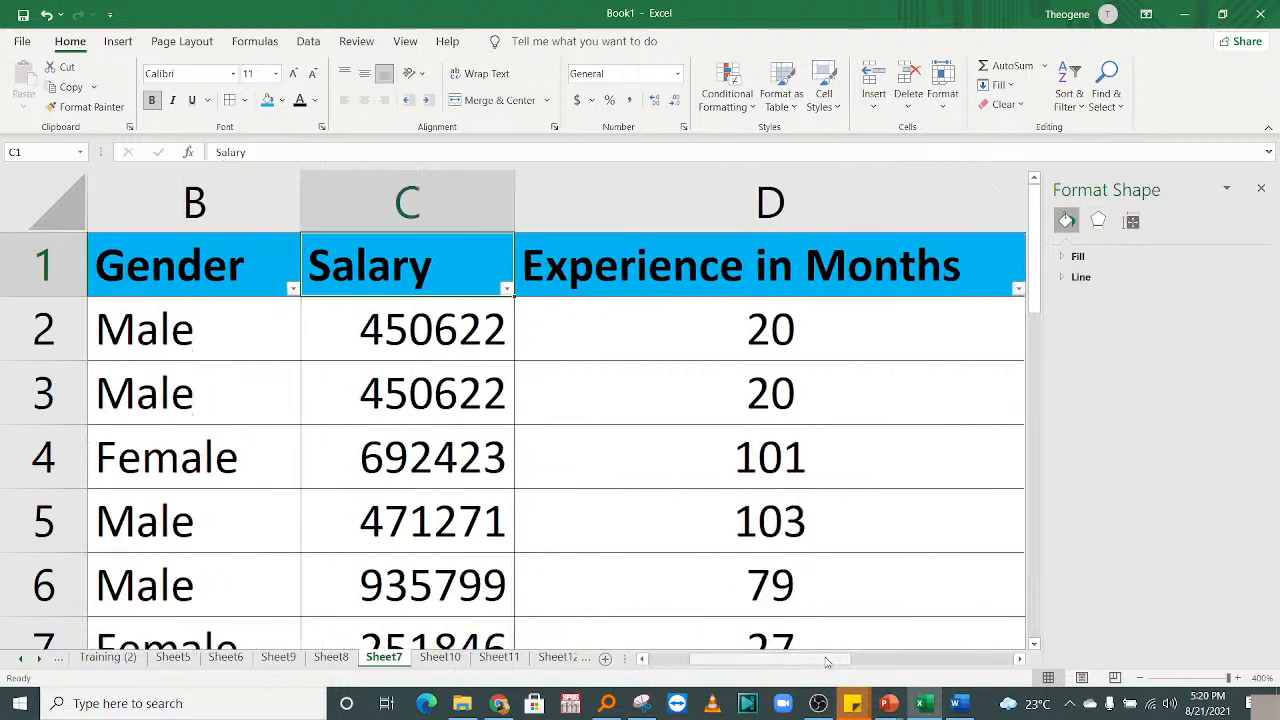
{"action": "left_click", "coordinate": [1139, 678]}
{"action": "left_click", "coordinate": [1139, 678]}
{"action": "left_click", "coordinate": [1139, 678]}
{"action": "left_click", "coordinate": [1139, 678]}
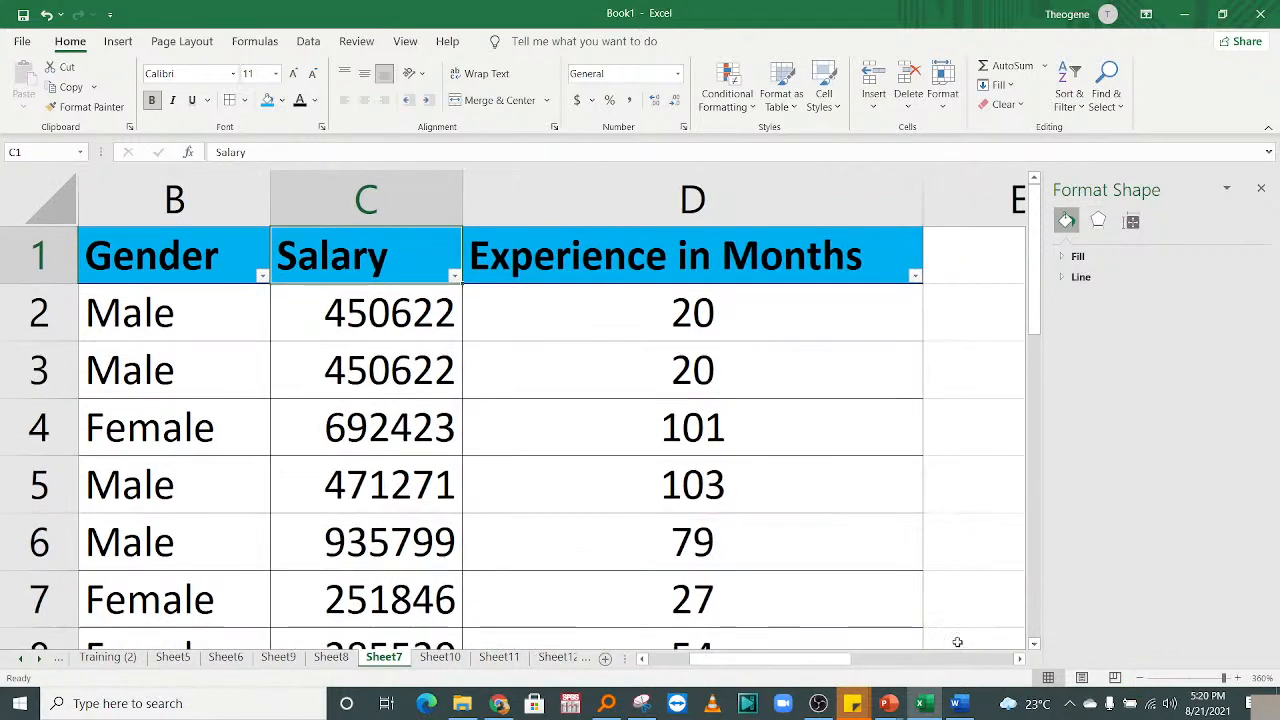
{"action": "left_click_drag", "start_coordinate": [802, 662], "coordinate": [736, 666]}
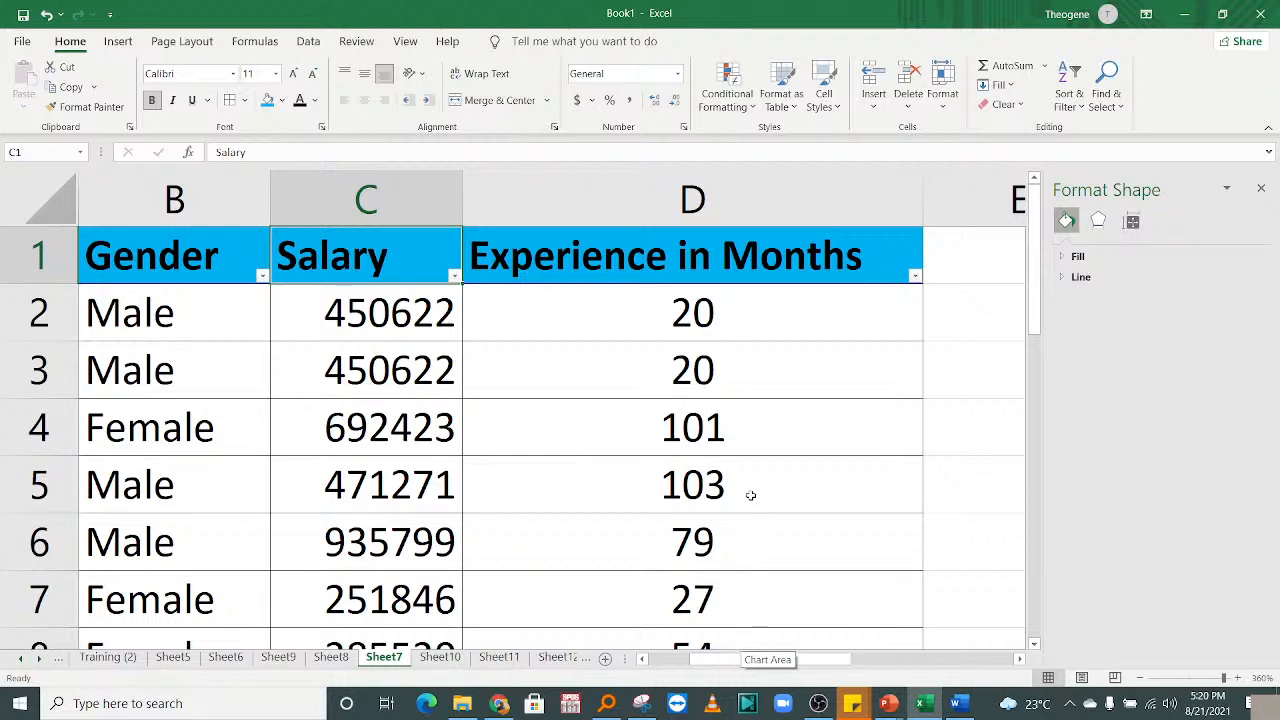
{"action": "mouse_move", "coordinate": [767, 657]}
{"action": "left_mouse_down"}
{"action": "mouse_move", "coordinate": [750, 653]}
{"action": "mouse_move", "coordinate": [770, 656]}
{"action": "left_mouse_up"}
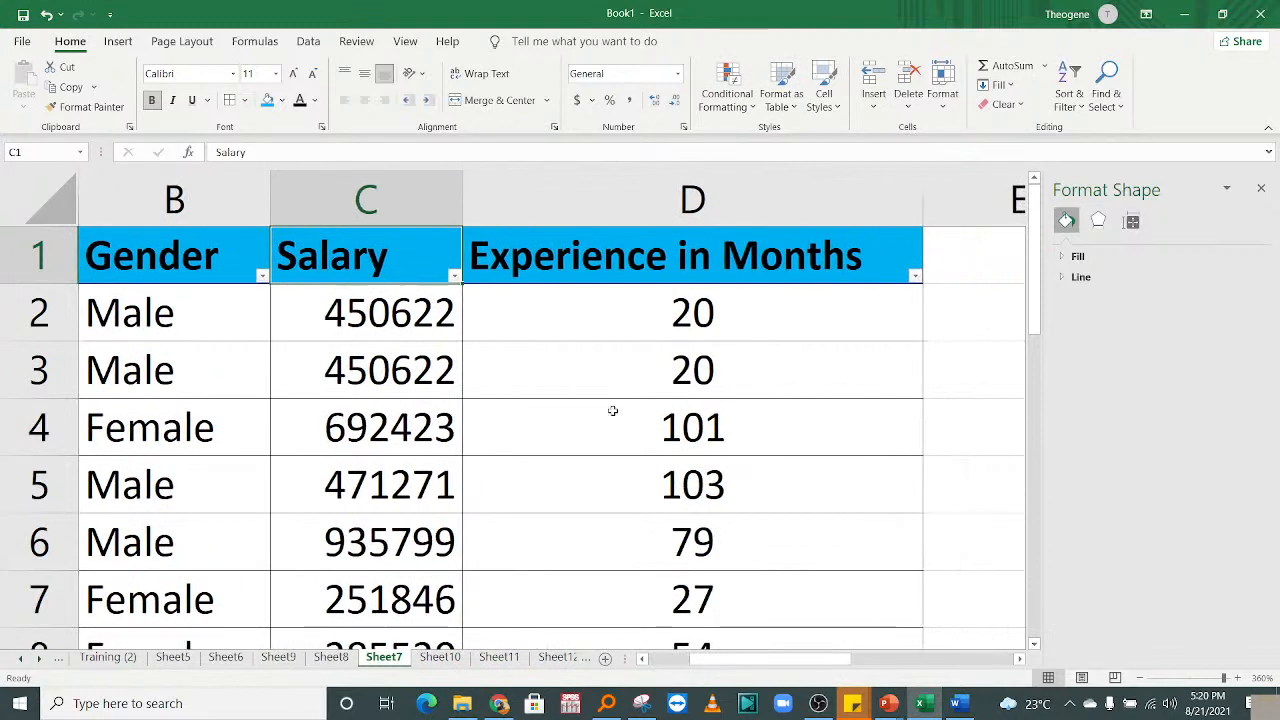
Filter the Gender column to Male only, showing 7 of 11 records.
{"action": "left_click", "coordinate": [263, 276]}
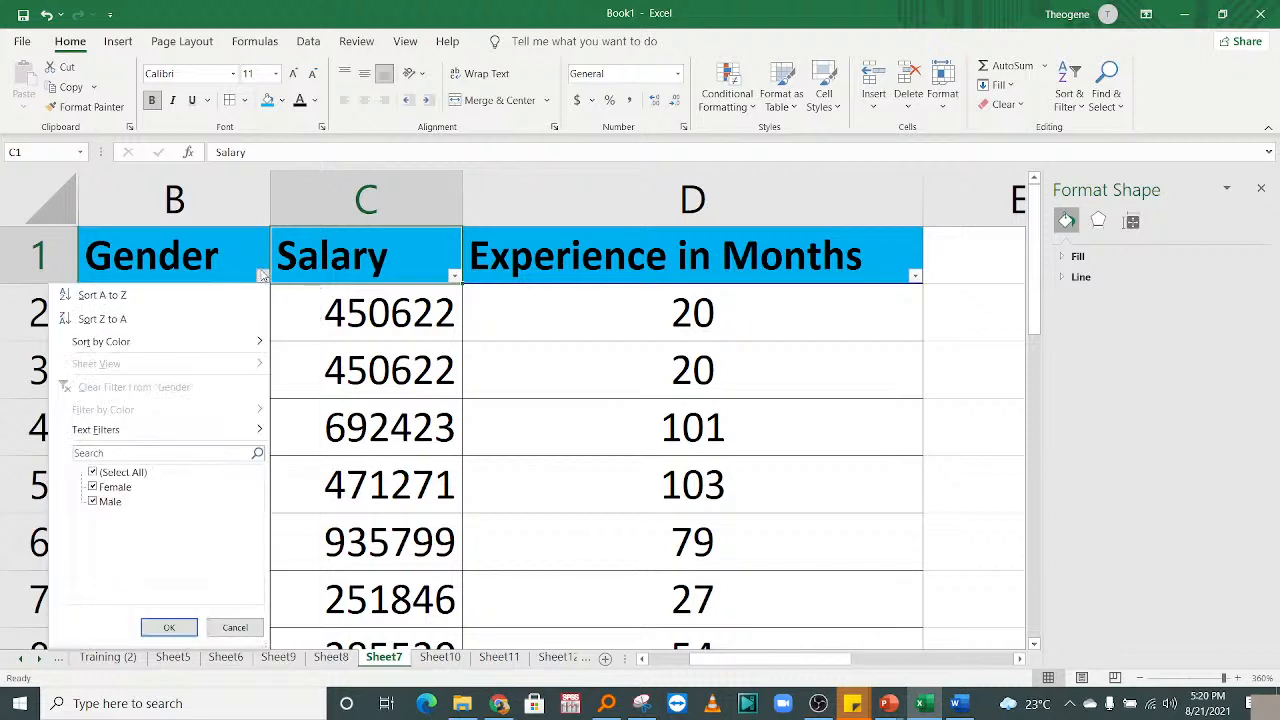
{"action": "left_click", "coordinate": [111, 473]}
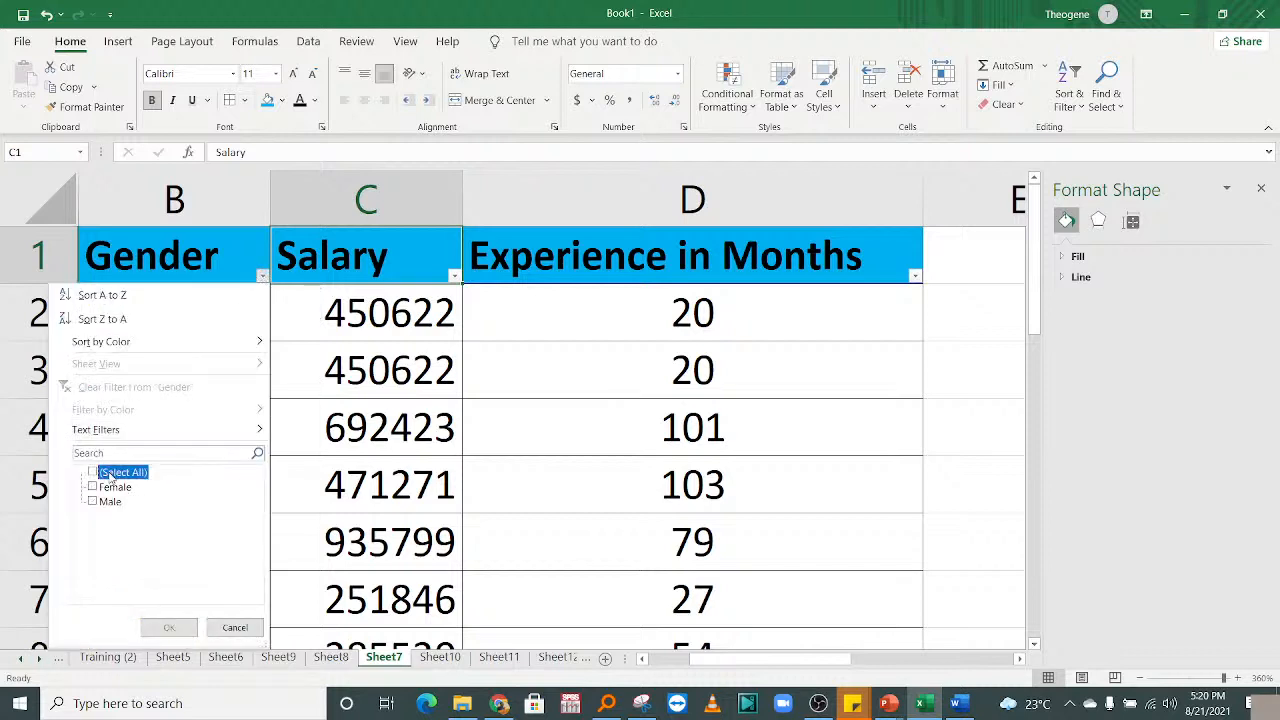
{"action": "left_click", "coordinate": [114, 474]}
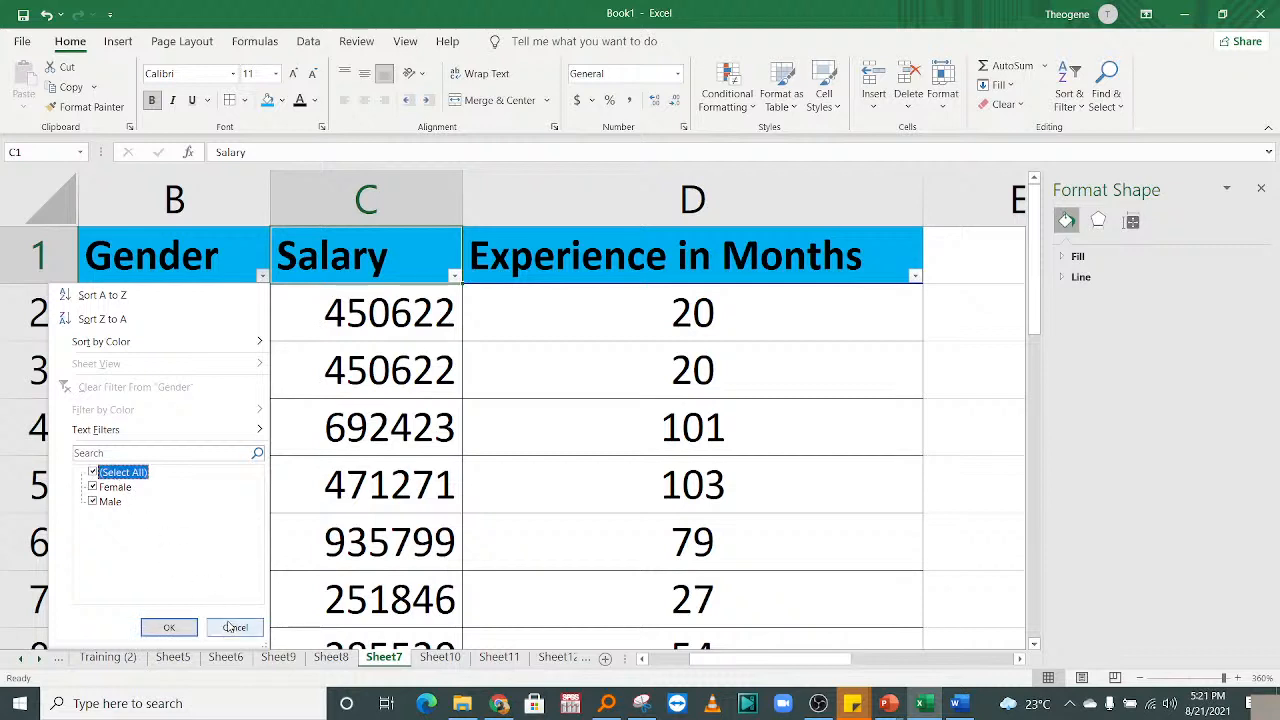
{"action": "left_click", "coordinate": [235, 627]}
{"action": "left_click", "coordinate": [264, 276]}
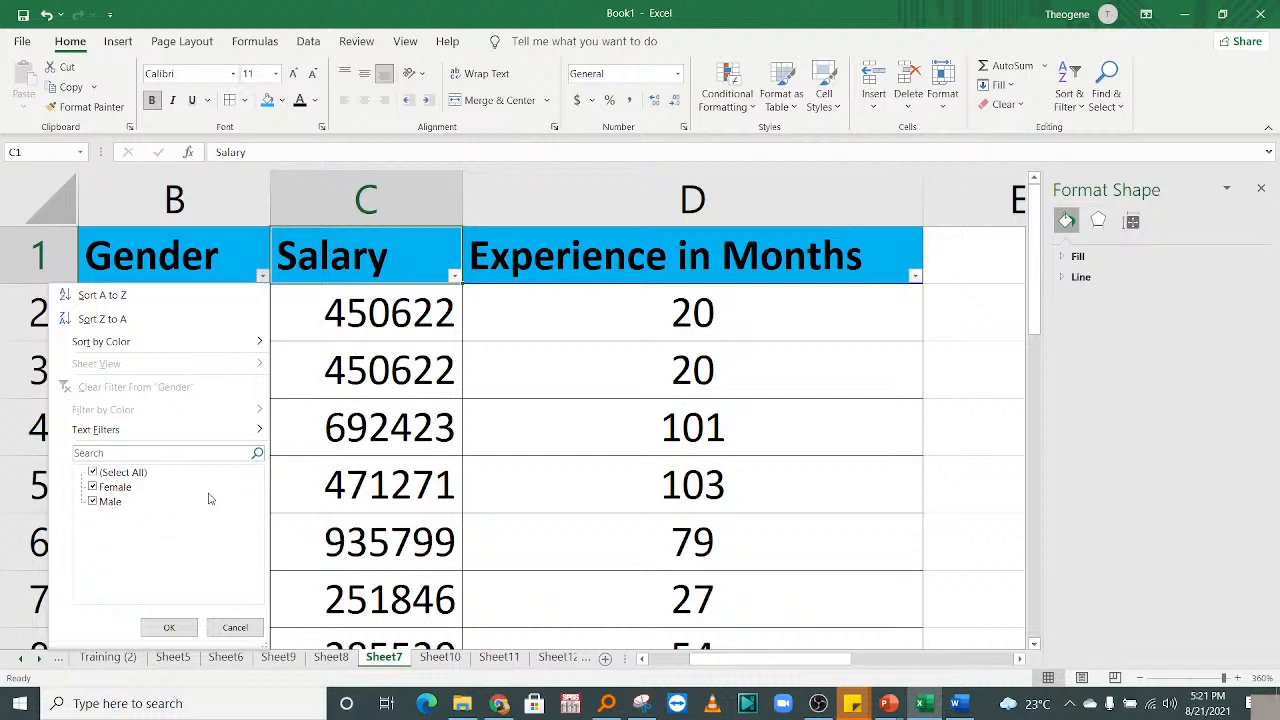
{"action": "left_click", "coordinate": [92, 473]}
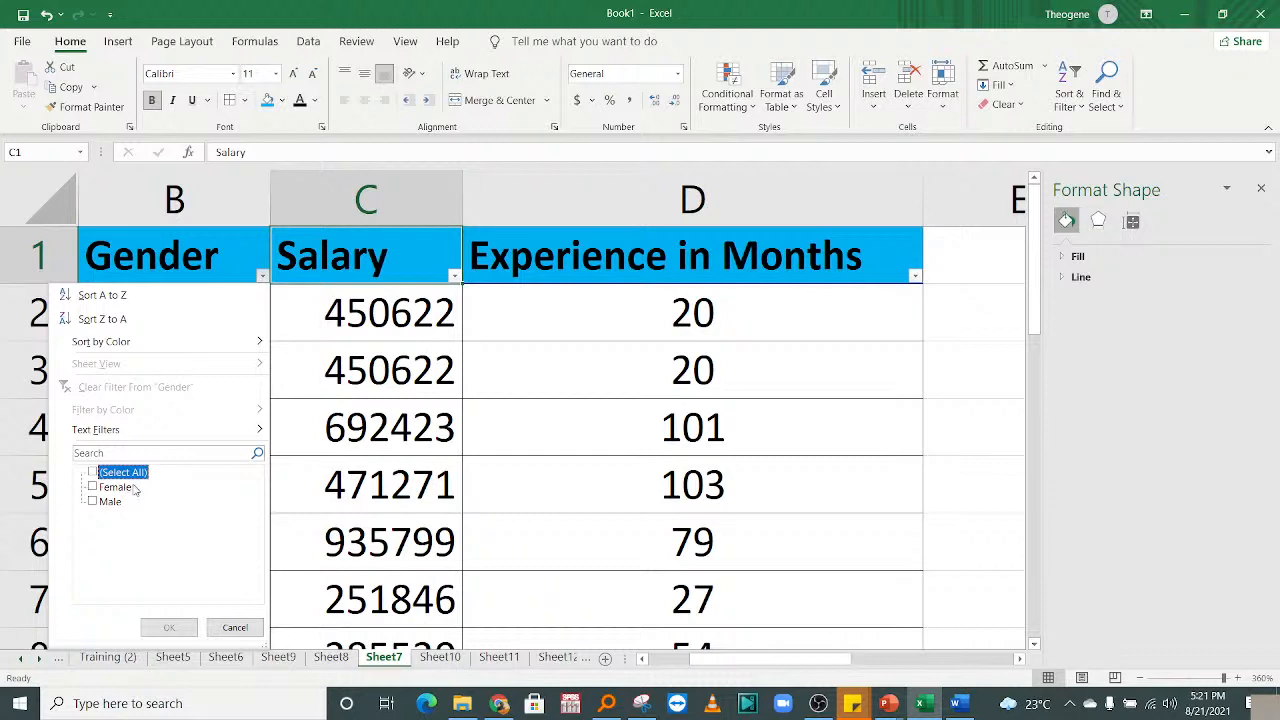
{"action": "left_click", "coordinate": [112, 503]}
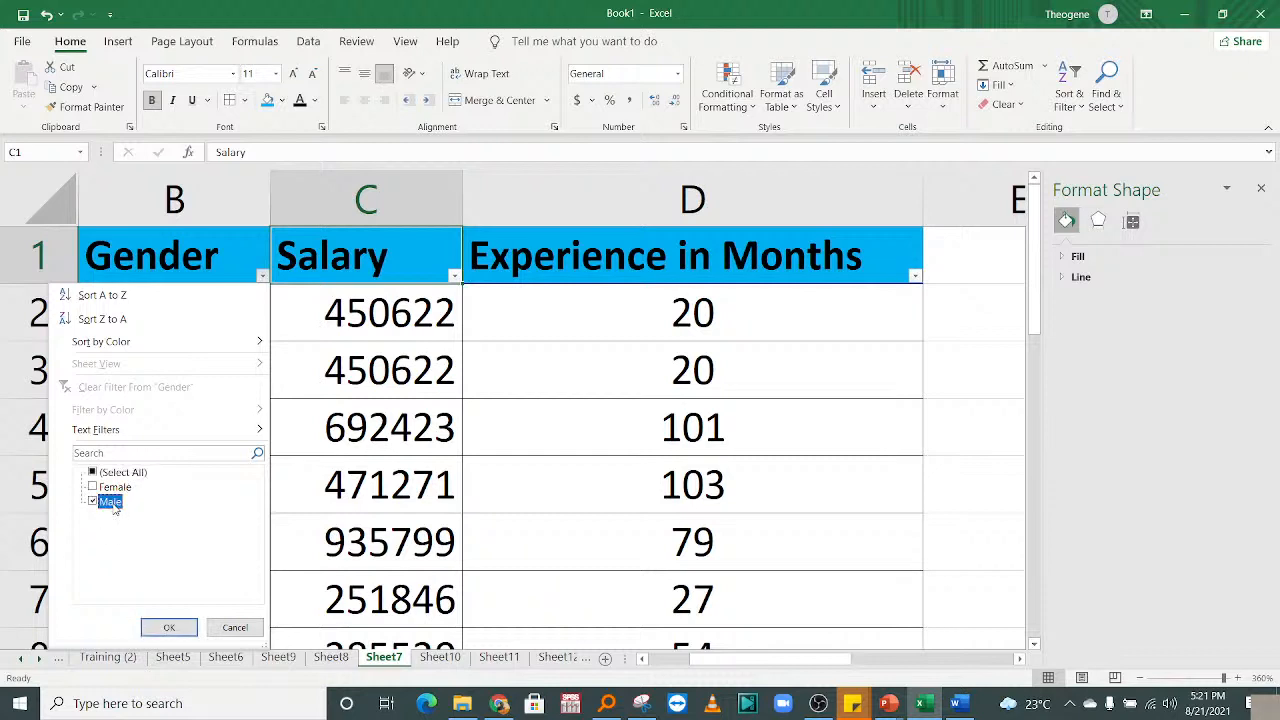
{"action": "left_click", "coordinate": [168, 628]}
{"action": "left_click_drag", "start_coordinate": [225, 324], "coordinate": [237, 420]}
{"action": "left_click_drag", "start_coordinate": [242, 561], "coordinate": [310, 40]}
{"action": "left_click", "coordinate": [351, 385]}
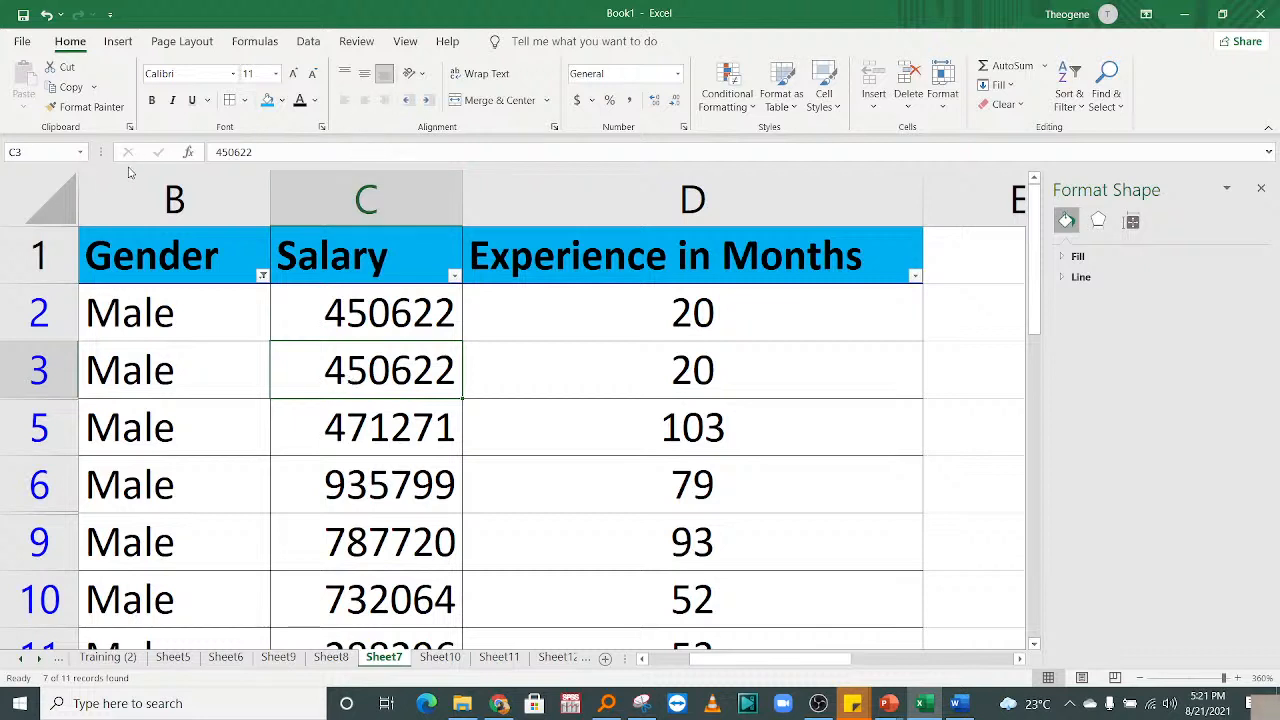
Filter the Gender column to show only Female rows.
{"action": "left_click", "coordinate": [261, 278]}
{"action": "left_click", "coordinate": [99, 503]}
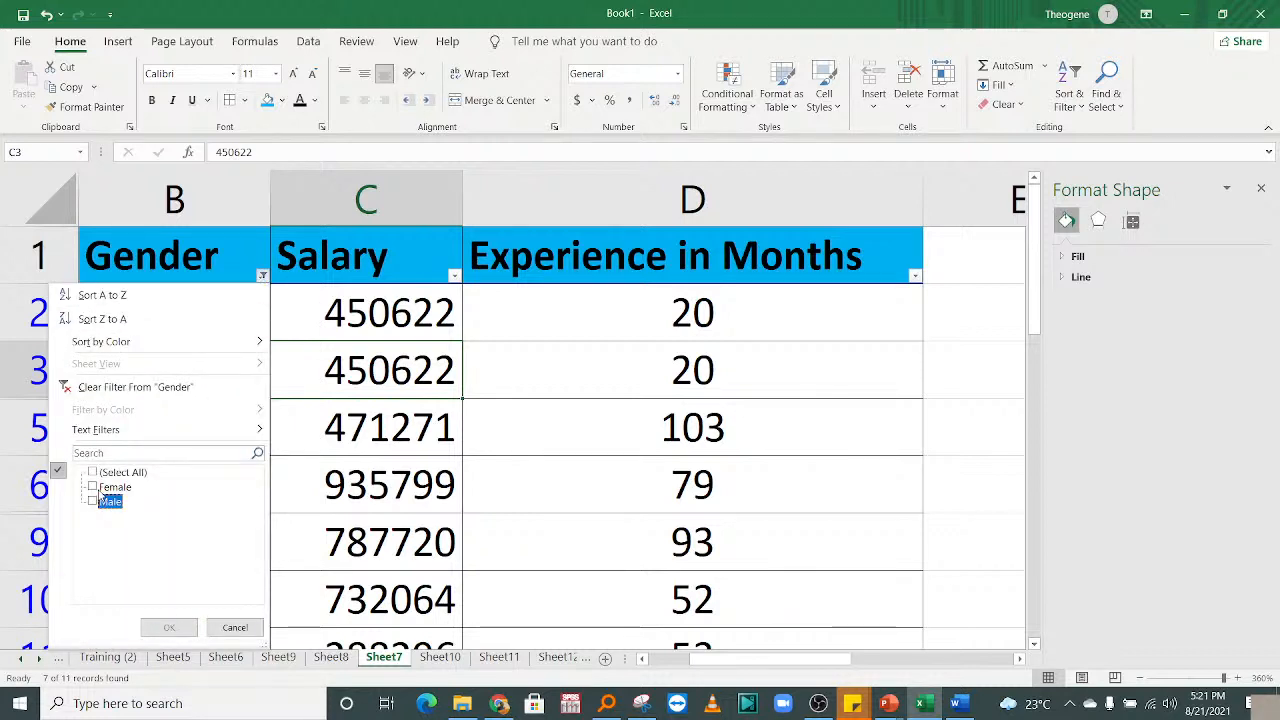
{"action": "left_click", "coordinate": [101, 489]}
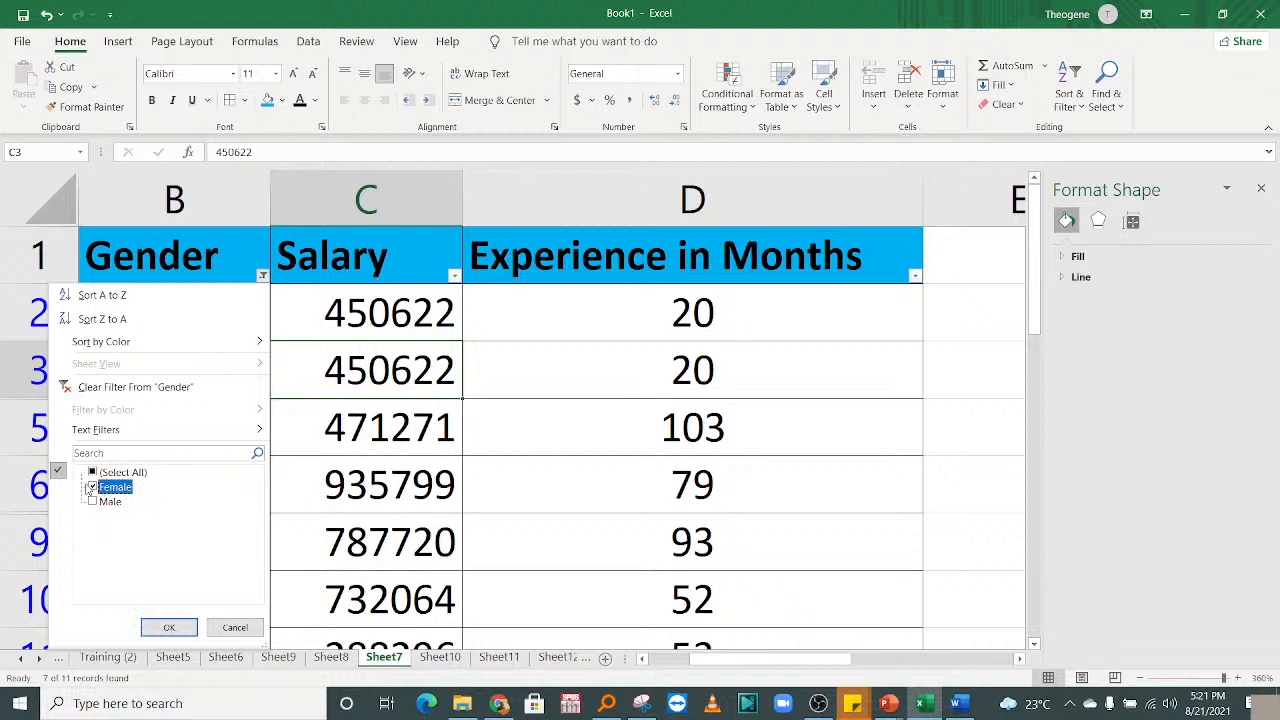
{"action": "left_click", "coordinate": [169, 627]}
{"action": "left_click", "coordinate": [350, 449]}
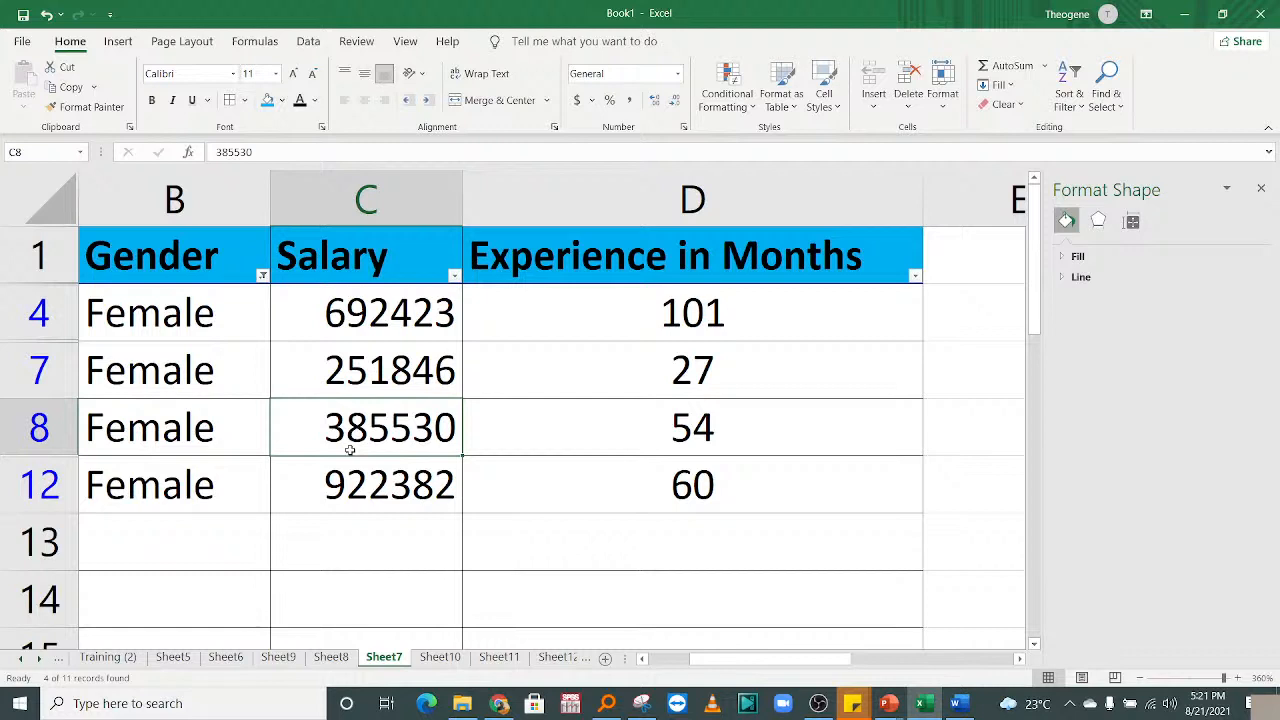
Include both Female and Male in the Gender filter so every row shows.
{"action": "left_click", "coordinate": [262, 276]}
{"action": "left_click", "coordinate": [110, 487]}
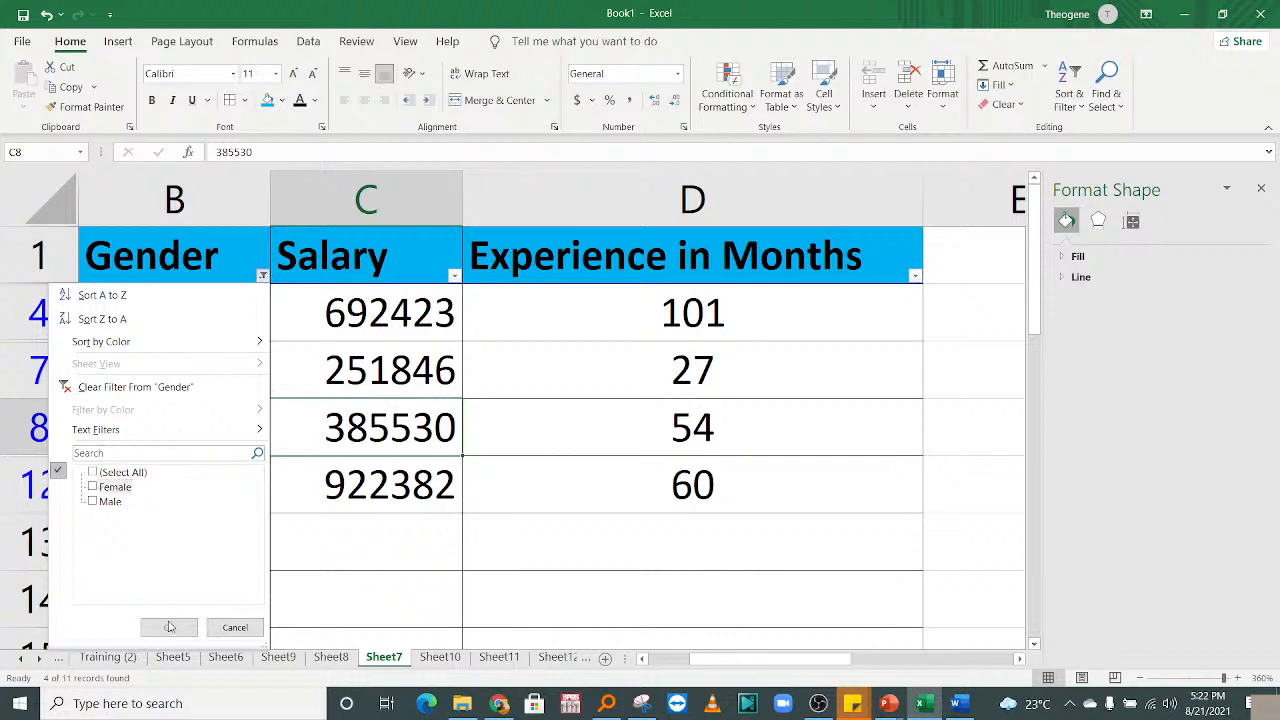
{"action": "left_click", "coordinate": [106, 472]}
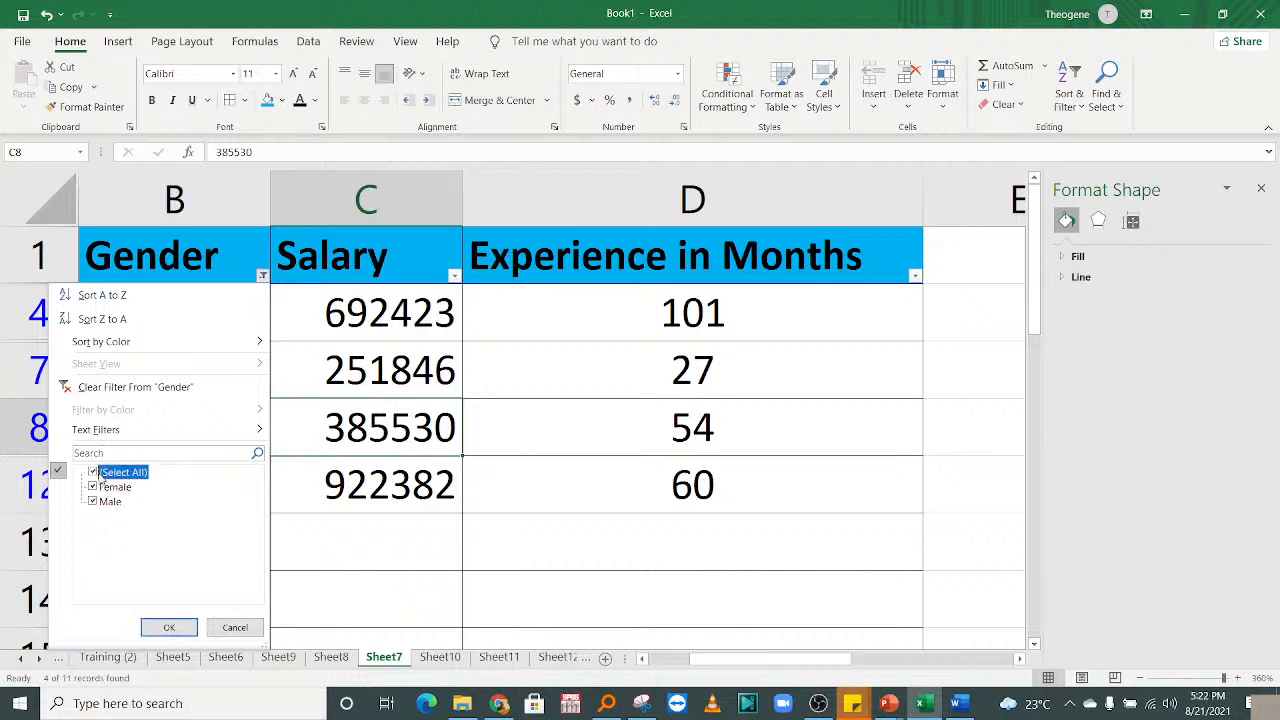
{"action": "left_click", "coordinate": [232, 625]}
{"action": "left_click", "coordinate": [217, 447]}
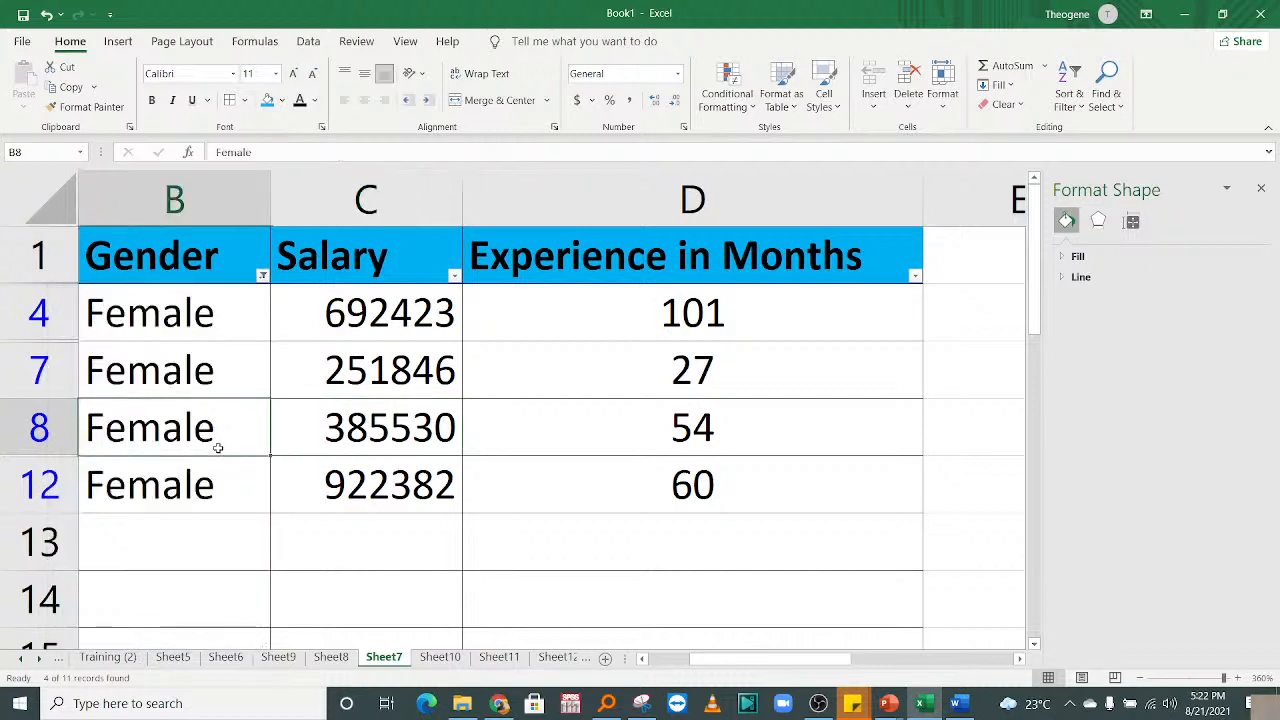
{"action": "left_click", "coordinate": [262, 275]}
{"action": "left_click", "coordinate": [94, 502]}
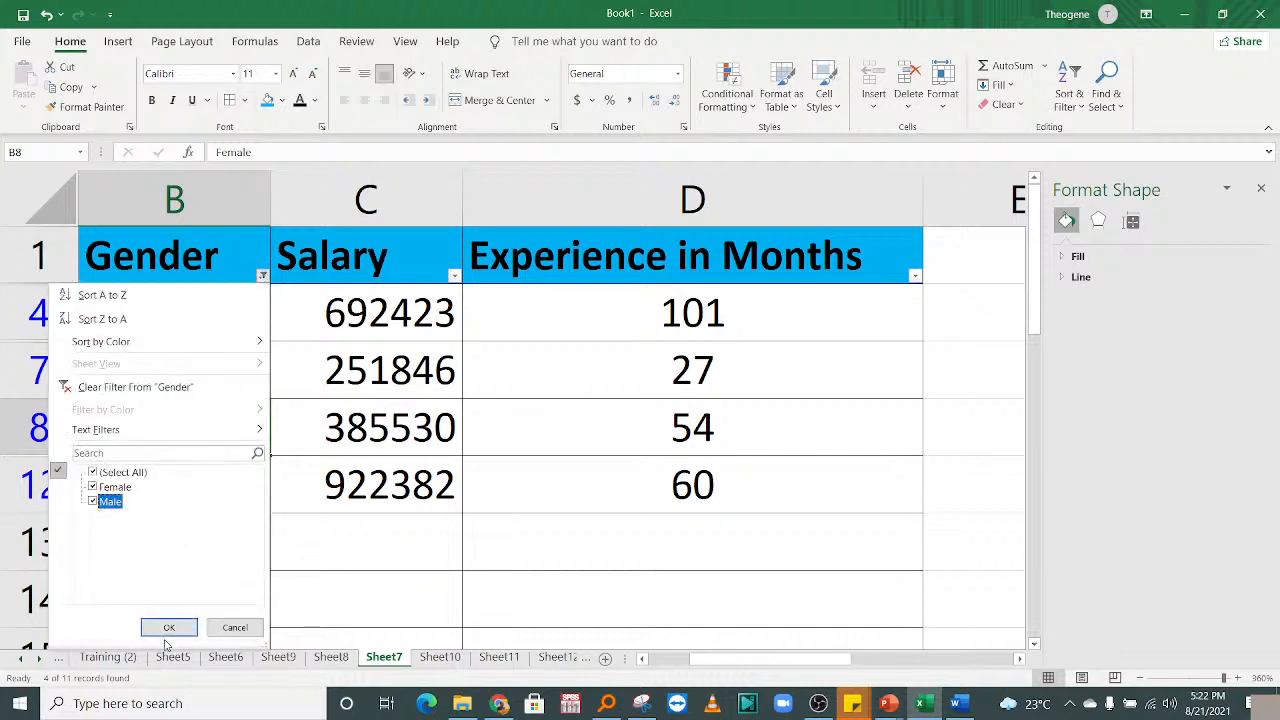
{"action": "left_click", "coordinate": [169, 627]}
{"action": "left_click", "coordinate": [198, 390]}
{"action": "left_click_drag", "start_coordinate": [196, 535], "coordinate": [226, 248]}
{"action": "left_click", "coordinate": [606, 246]}
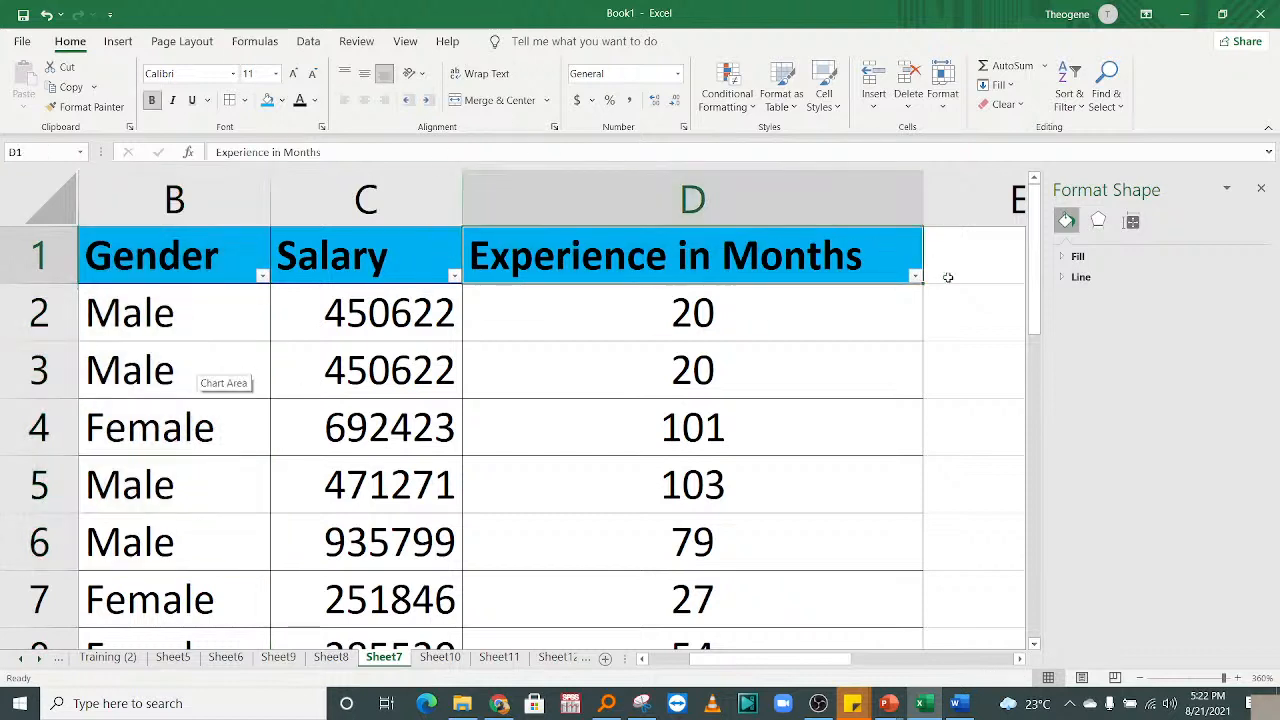
{"action": "left_click", "coordinate": [915, 276]}
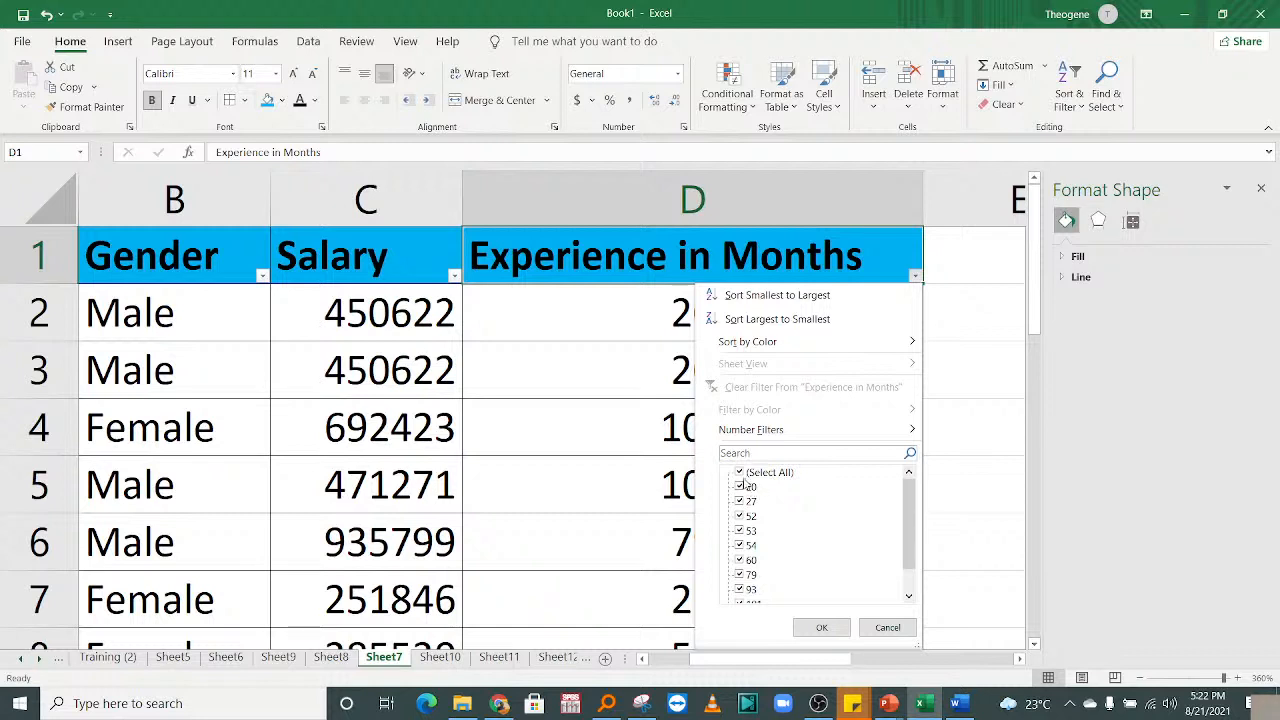
{"action": "left_click", "coordinate": [888, 627]}
{"action": "left_click_drag", "start_coordinate": [571, 351], "coordinate": [60, 330]}
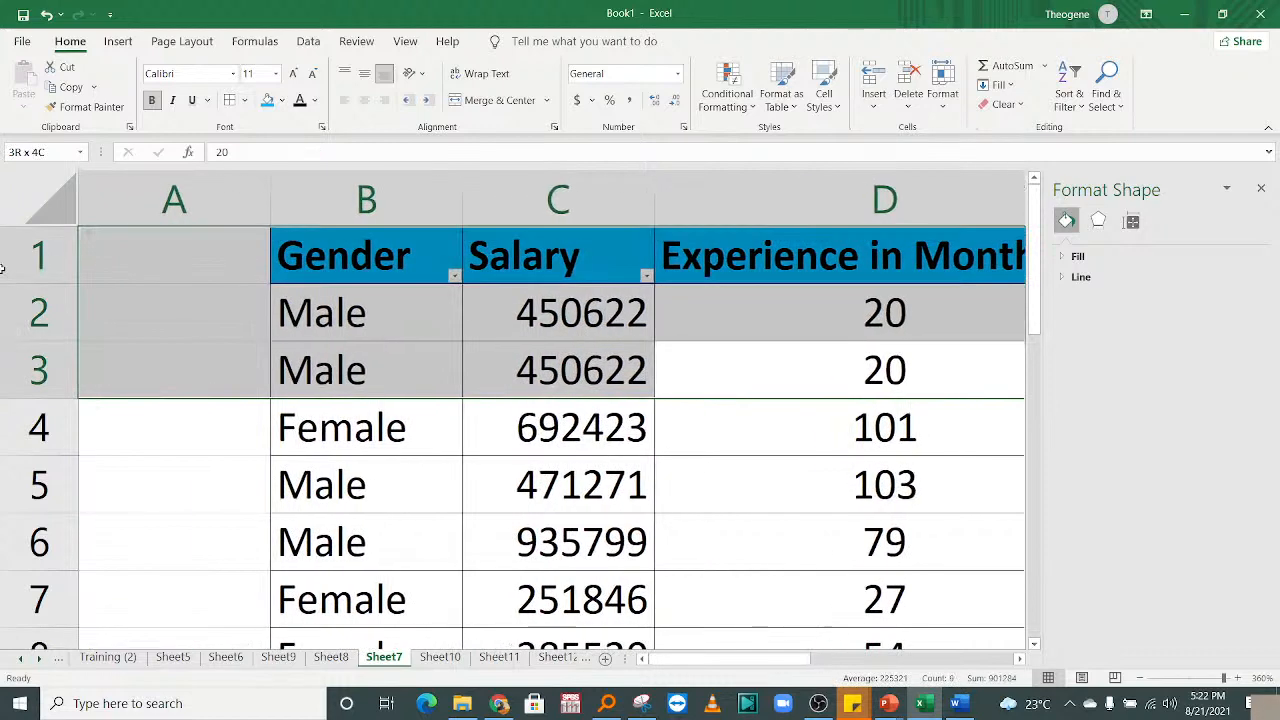
{"action": "left_click", "coordinate": [370, 338]}
{"action": "left_click", "coordinate": [598, 389]}
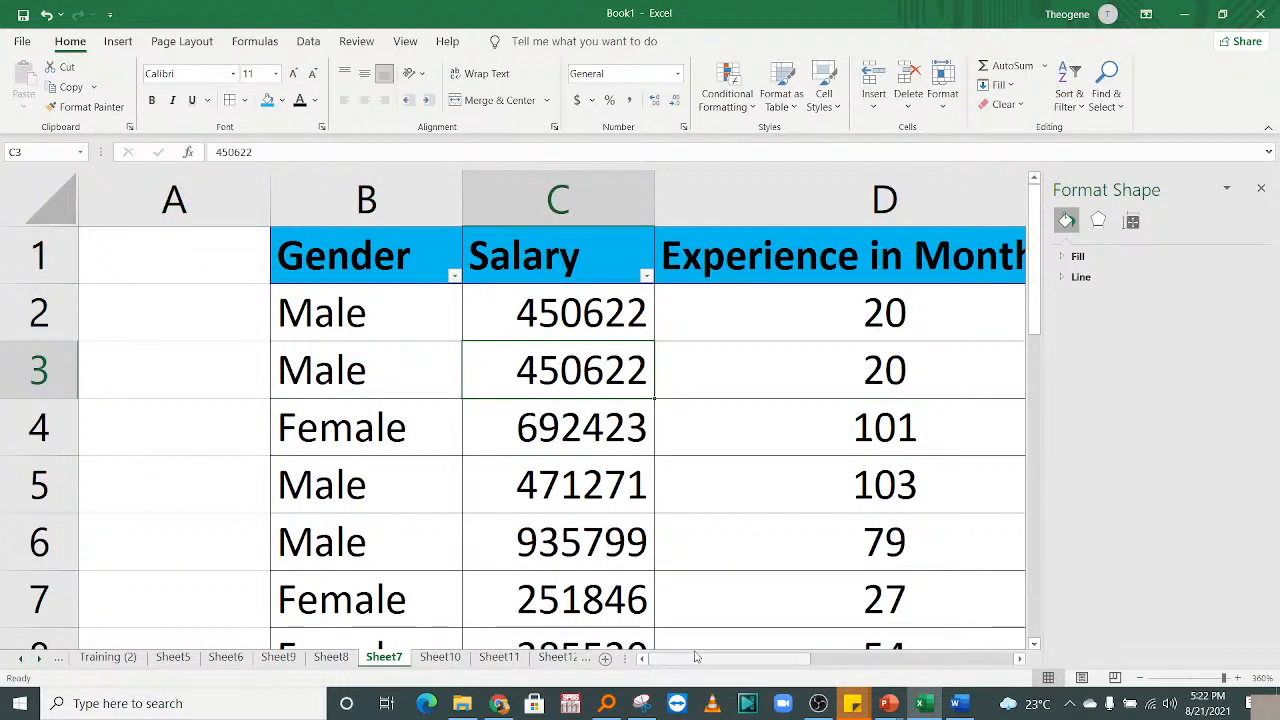
{"action": "left_click_drag", "start_coordinate": [699, 661], "coordinate": [723, 664]}
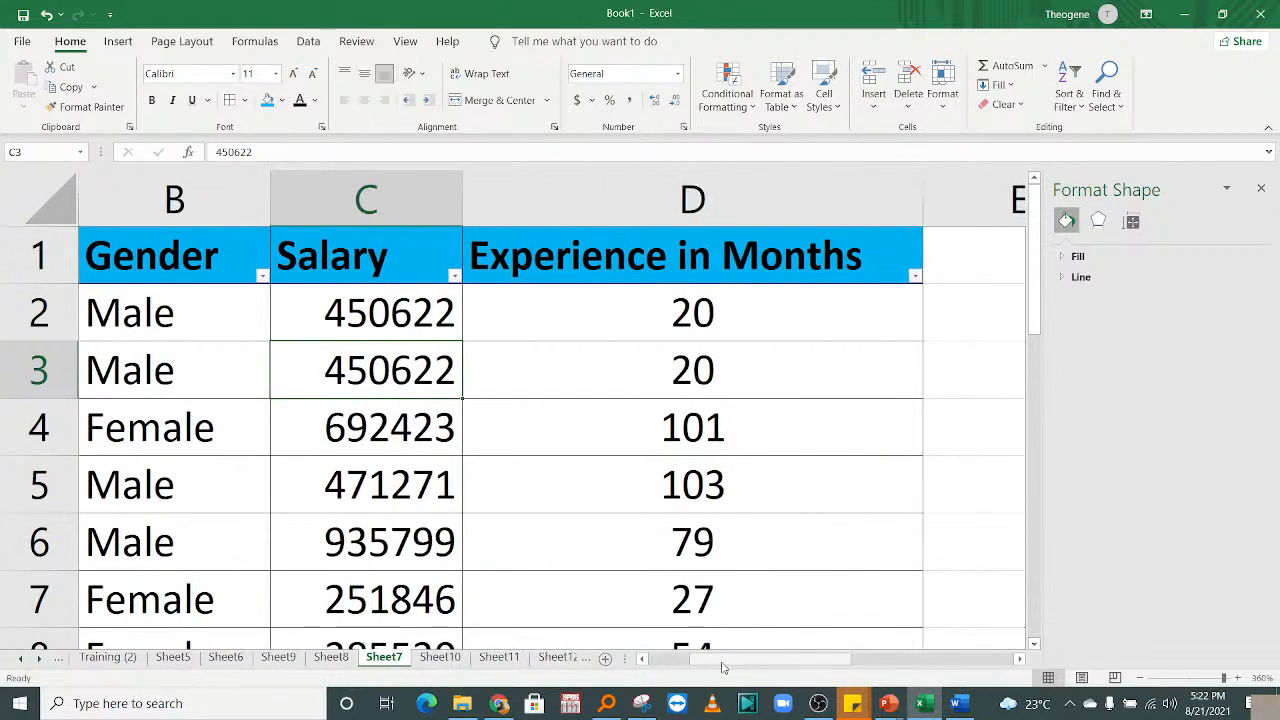
{"action": "left_click", "coordinate": [454, 276]}
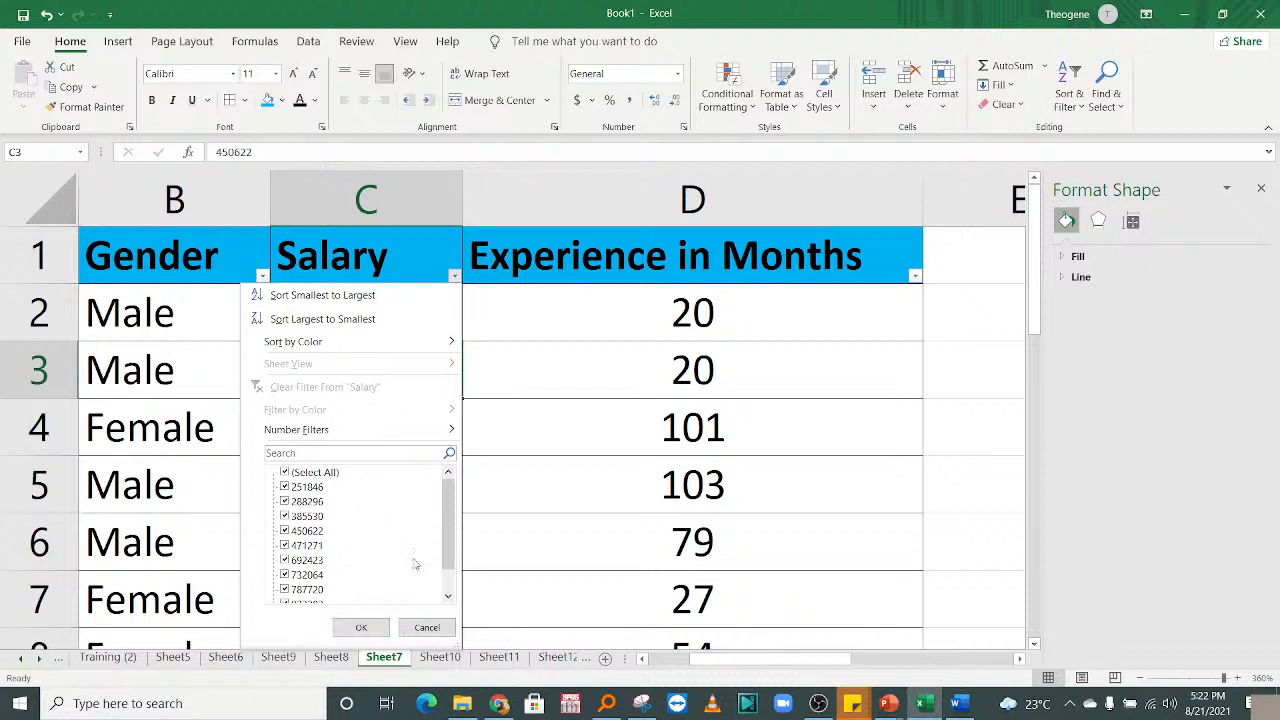
{"action": "left_click", "coordinate": [426, 628]}
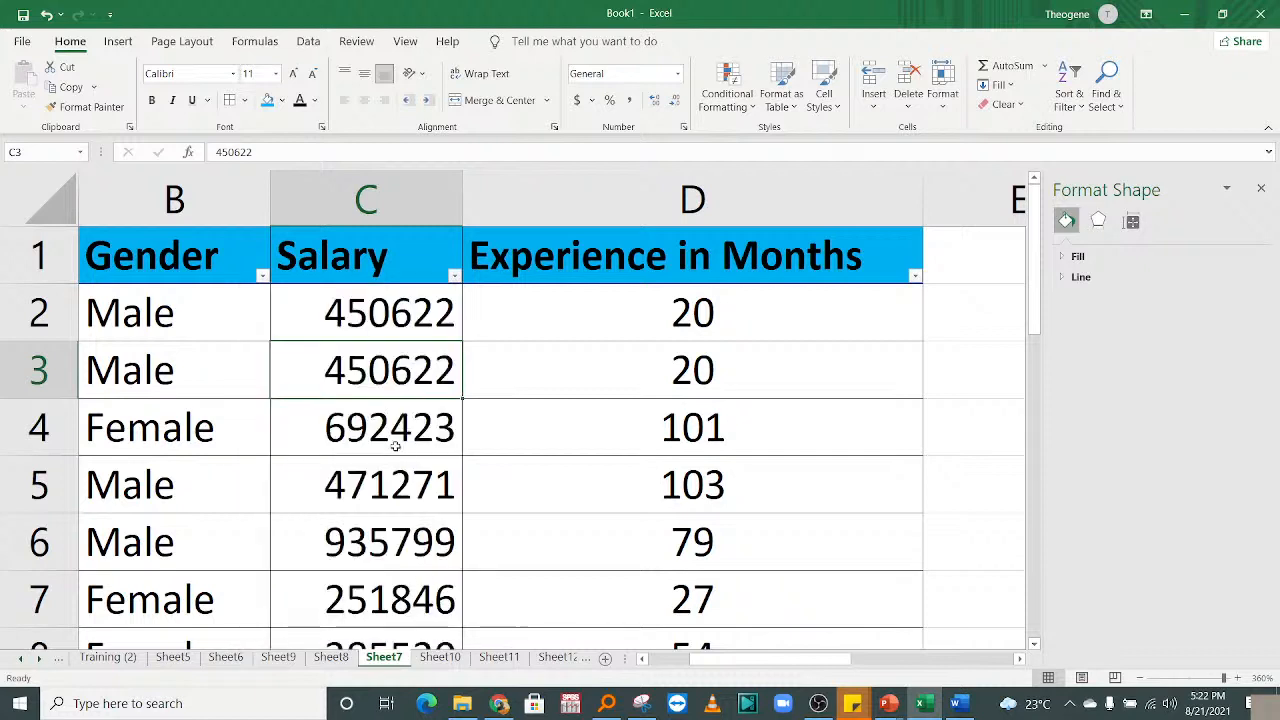
Change the salary in cell C3 from 450622 to 480622.
{"action": "left_click", "coordinate": [397, 320]}
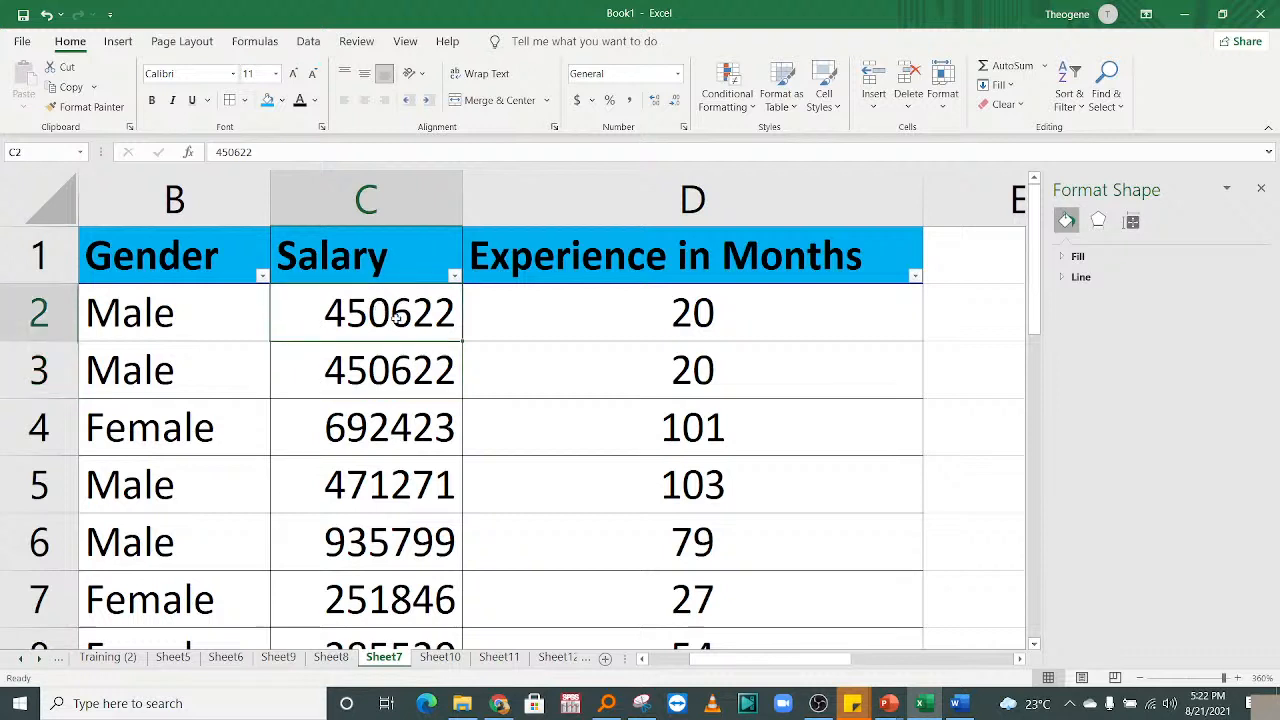
{"action": "left_click", "coordinate": [410, 370]}
{"action": "double_click", "coordinate": [392, 368]}
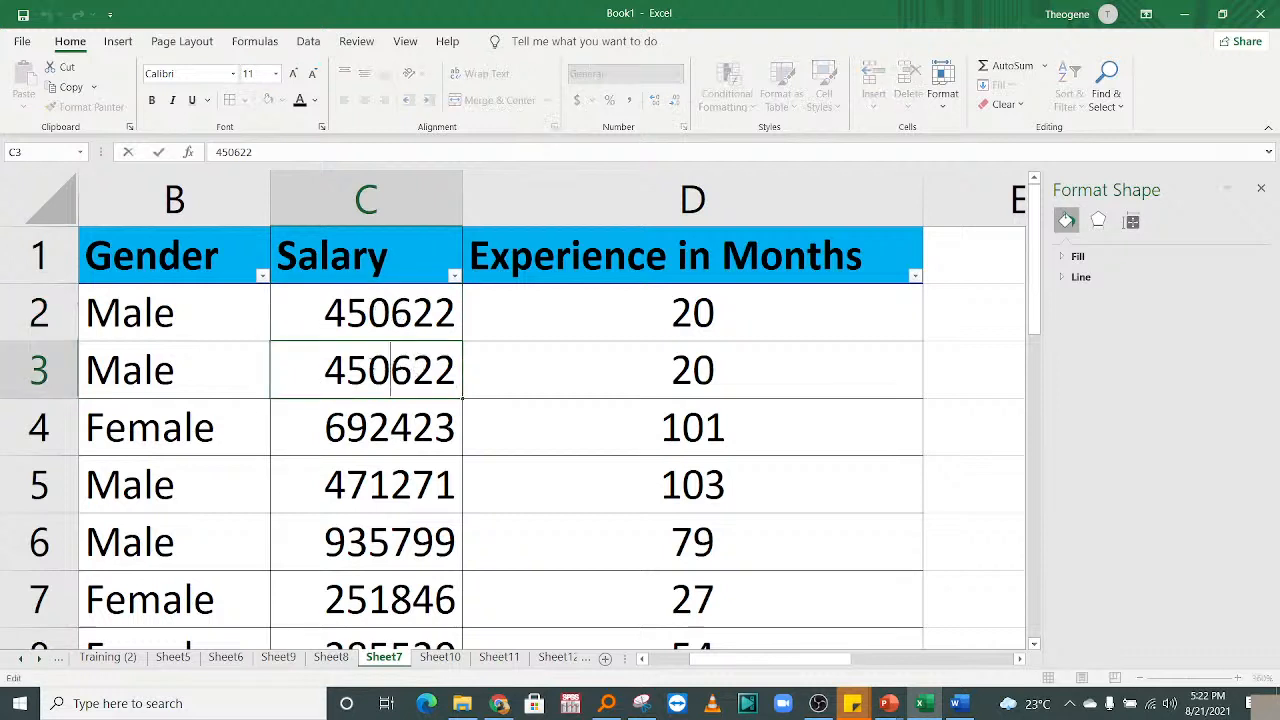
{"action": "key", "text": "BackSpace"}
{"action": "type", "text": "8"}
{"action": "key", "text": "Return"}
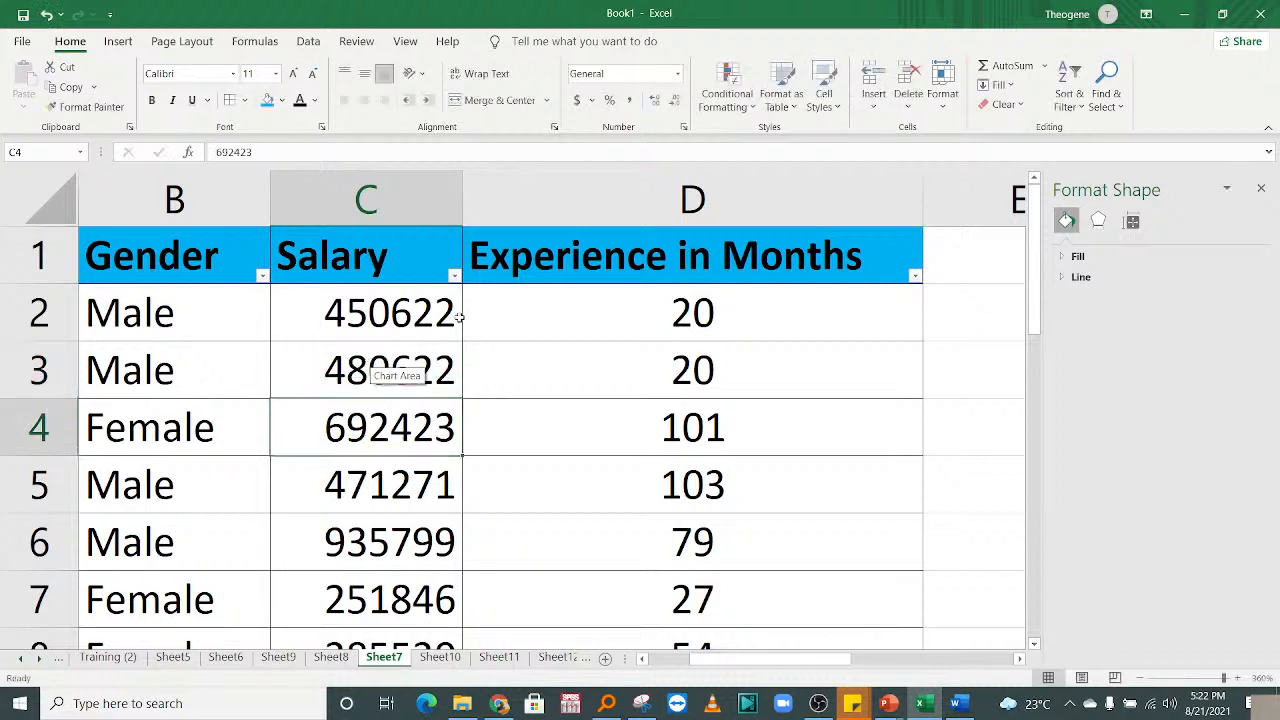
{"action": "left_click", "coordinate": [418, 327]}
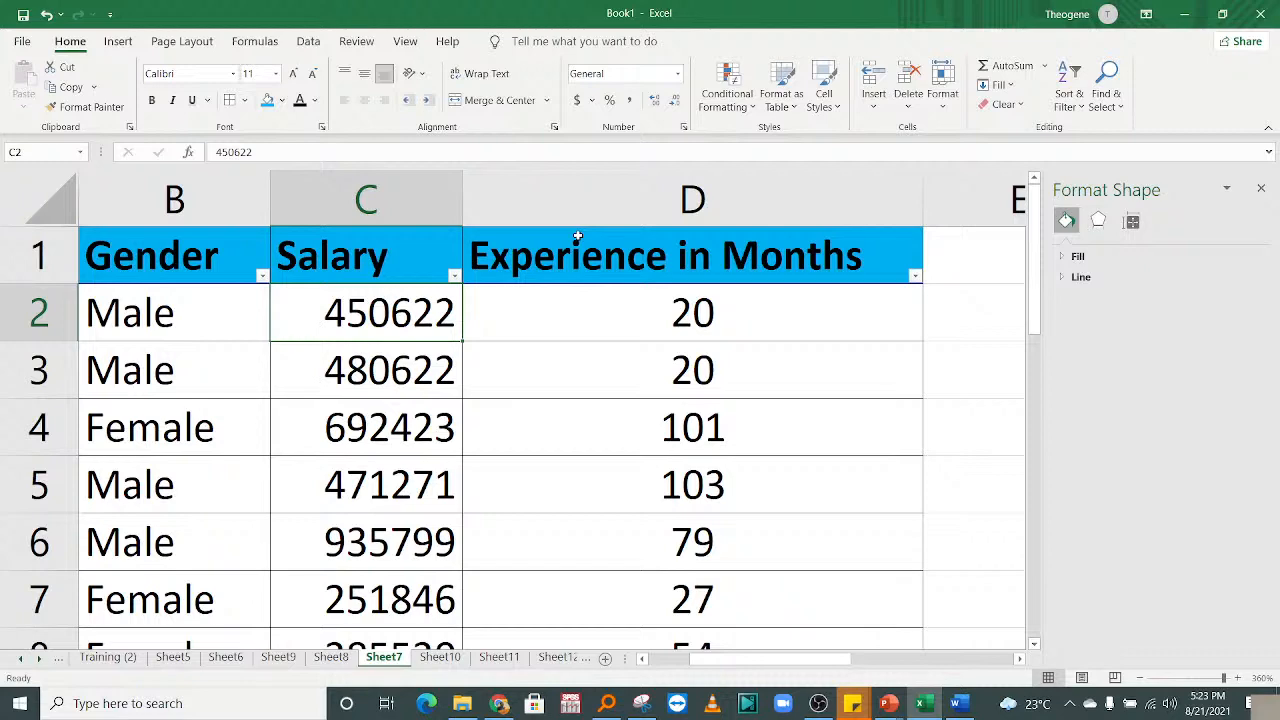
Narrow column D so Experience in Months is just wide enough for its header.
{"action": "left_click", "coordinate": [566, 380]}
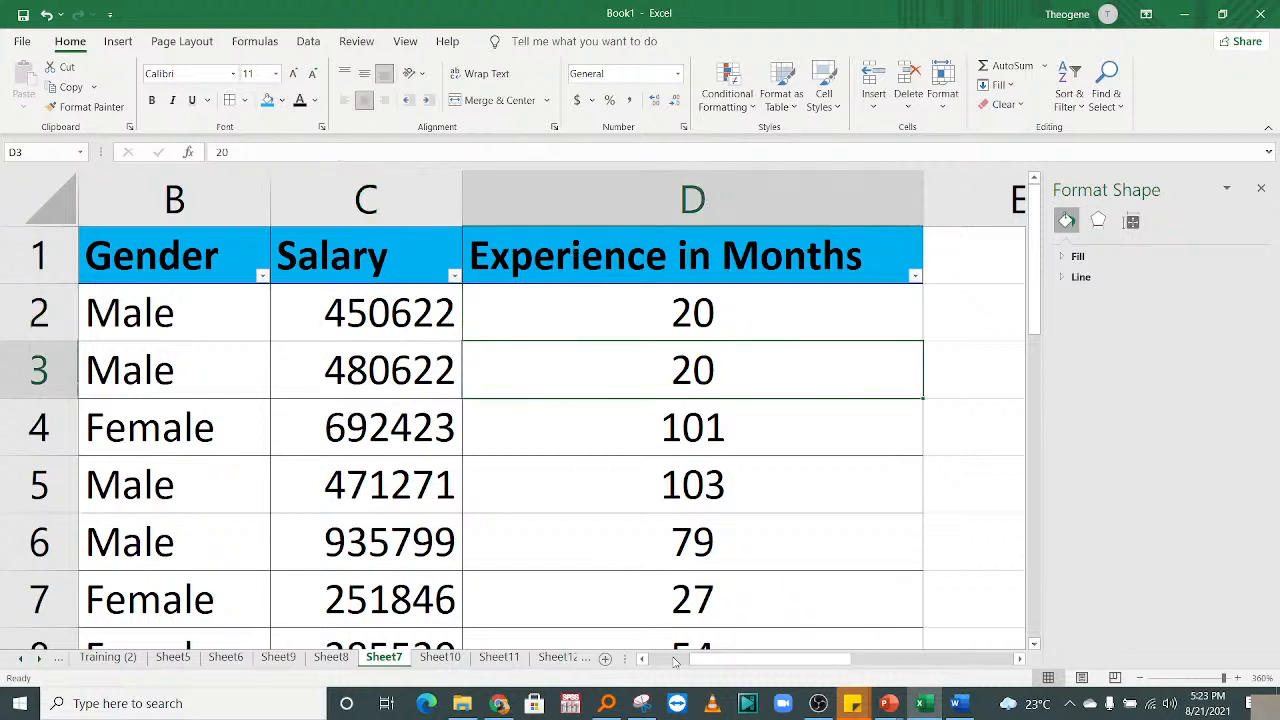
{"action": "left_click_drag", "start_coordinate": [714, 661], "coordinate": [707, 659]}
{"action": "left_click_drag", "start_coordinate": [922, 192], "coordinate": [870, 187]}
{"action": "mouse_move", "coordinate": [775, 660]}
{"action": "left_mouse_down"}
{"action": "mouse_move", "coordinate": [738, 661]}
{"action": "mouse_move", "coordinate": [784, 660]}
{"action": "left_mouse_up"}
{"action": "left_click", "coordinate": [628, 475]}
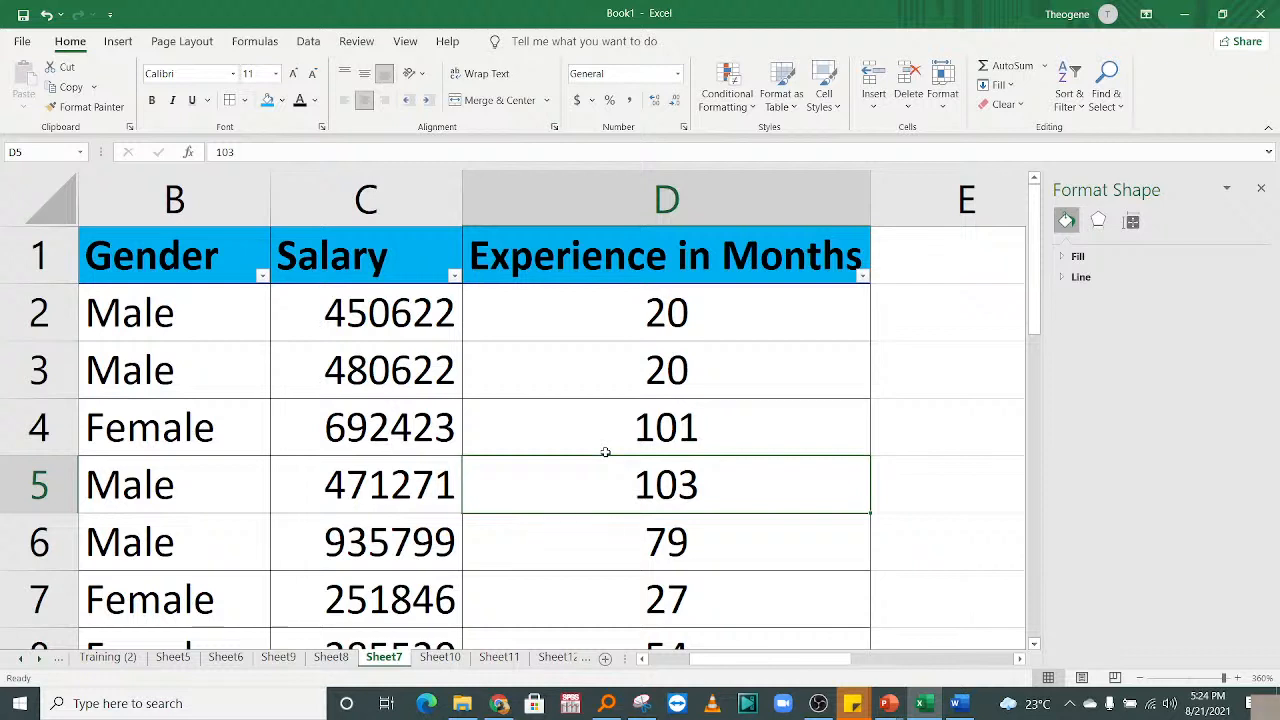
{"action": "left_click_drag", "start_coordinate": [725, 660], "coordinate": [676, 659]}
{"action": "left_click", "coordinate": [516, 424]}
{"action": "left_click", "coordinate": [690, 506]}
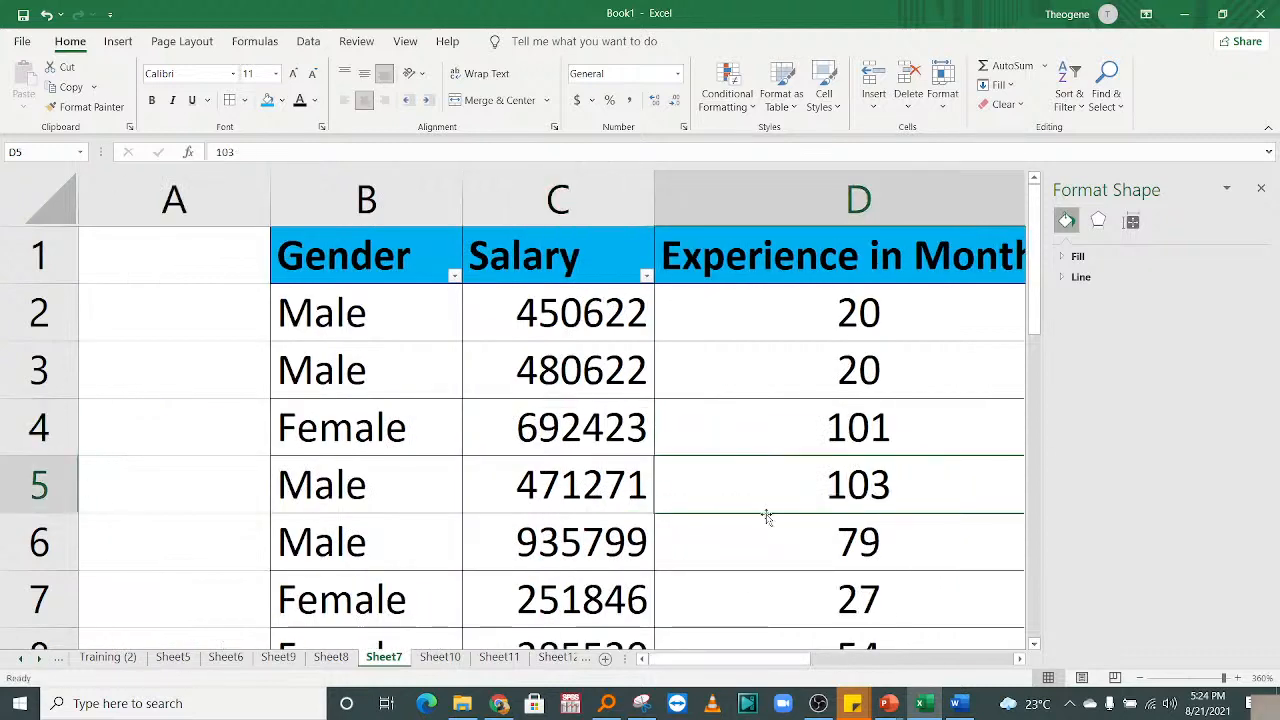
{"action": "left_click_drag", "start_coordinate": [755, 660], "coordinate": [722, 668]}
{"action": "left_click", "coordinate": [592, 523]}
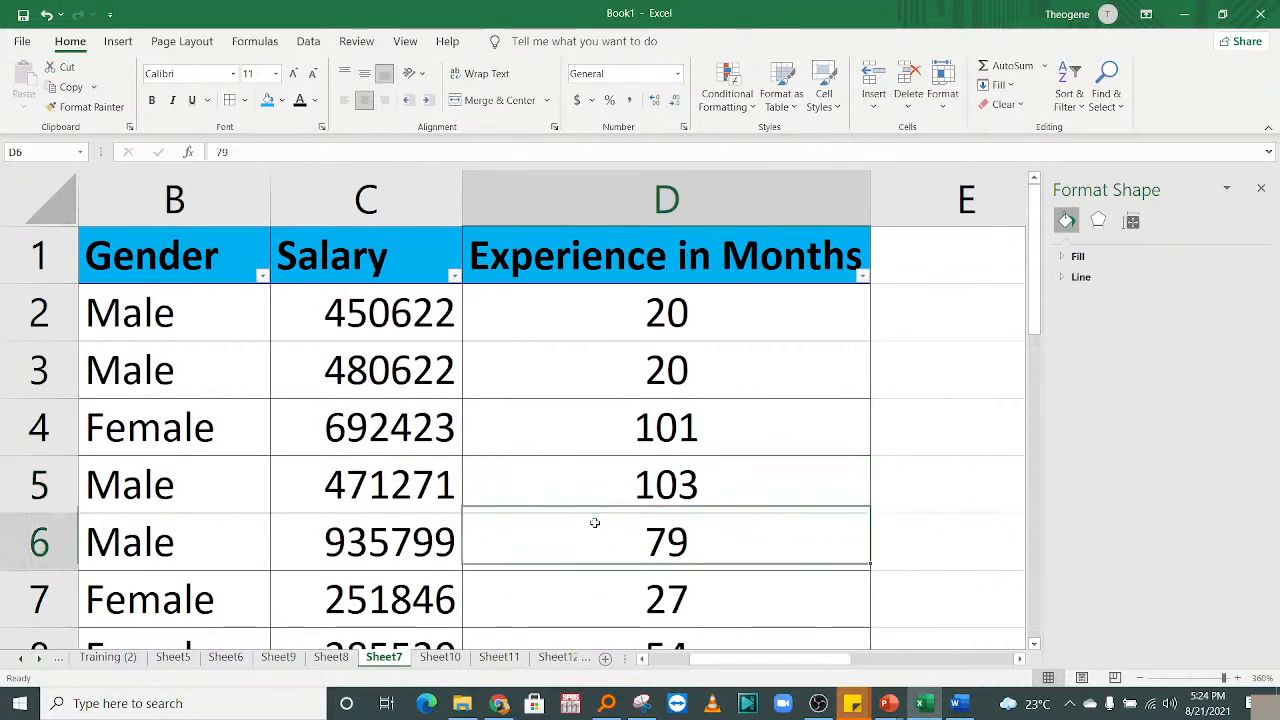
{"action": "key", "text": "Left"}
{"action": "key", "text": "Left"}
{"action": "key", "text": "Left"}
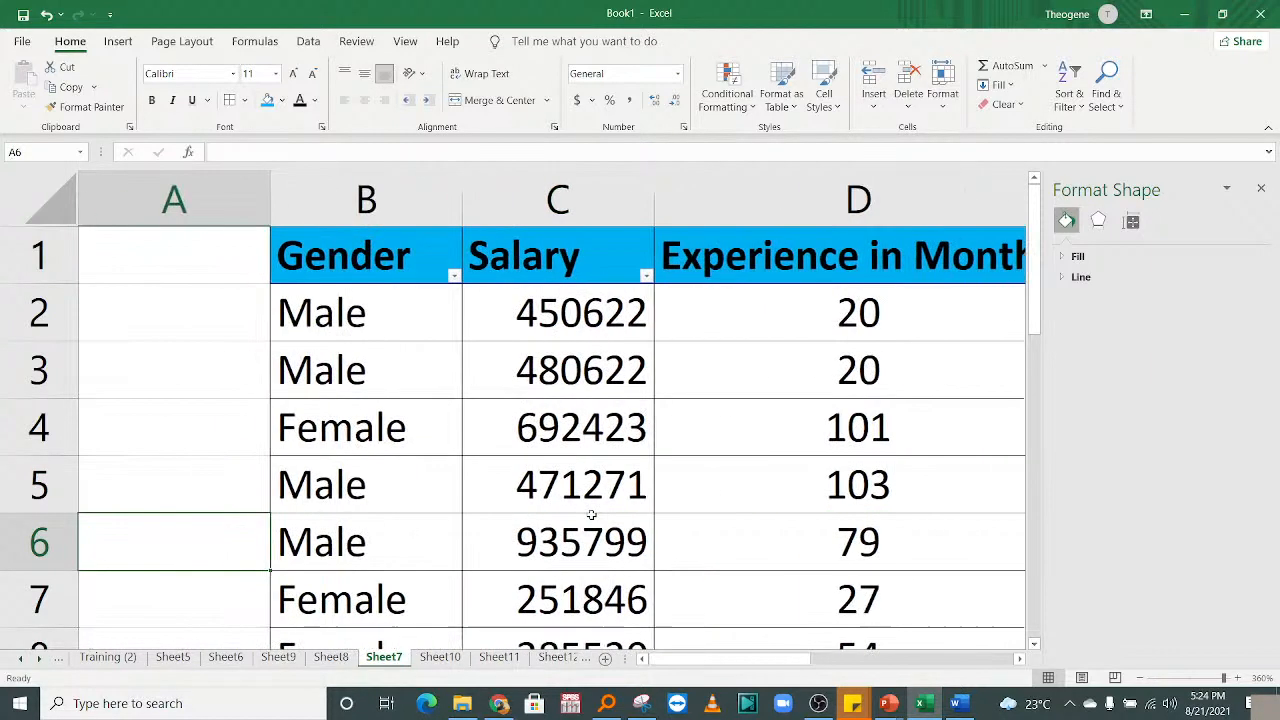
{"action": "mouse_move", "coordinate": [765, 661]}
{"action": "left_mouse_down"}
{"action": "mouse_move", "coordinate": [790, 660]}
{"action": "mouse_move", "coordinate": [777, 660]}
{"action": "left_mouse_up"}
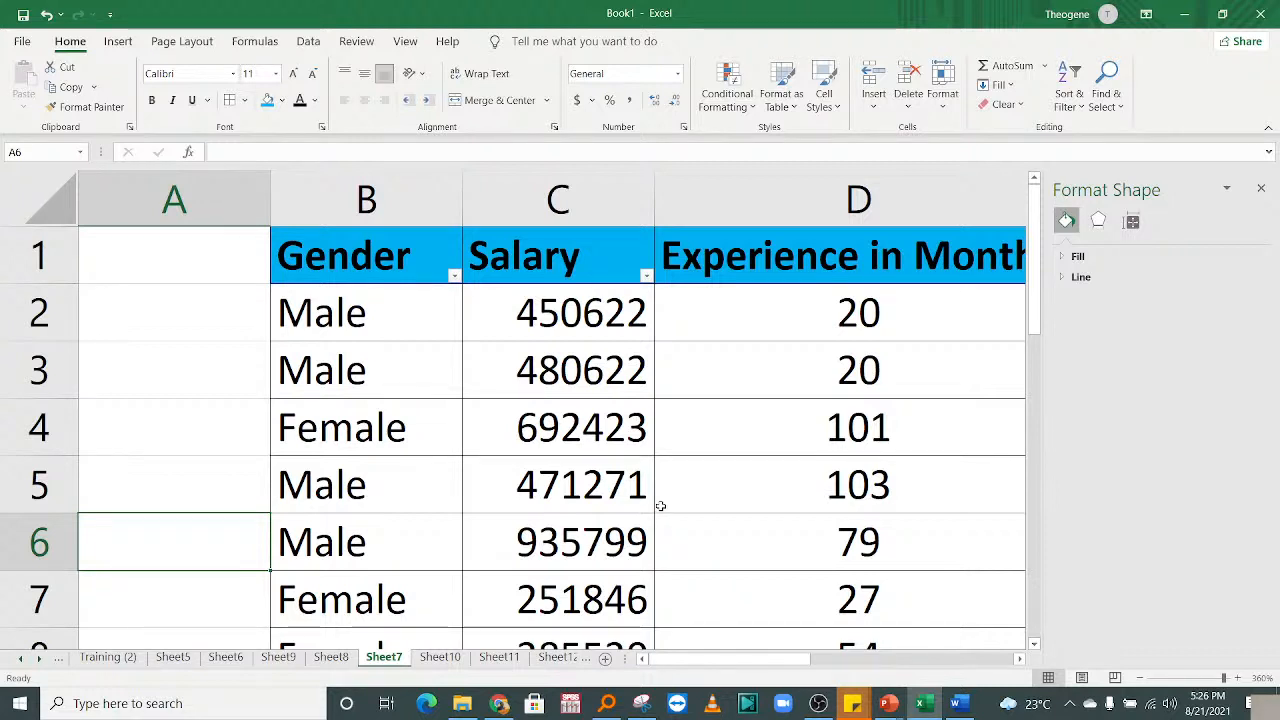
Sort the table by Gender A to Z and select the four Female entries.
{"action": "left_click_drag", "start_coordinate": [715, 660], "coordinate": [733, 667]}
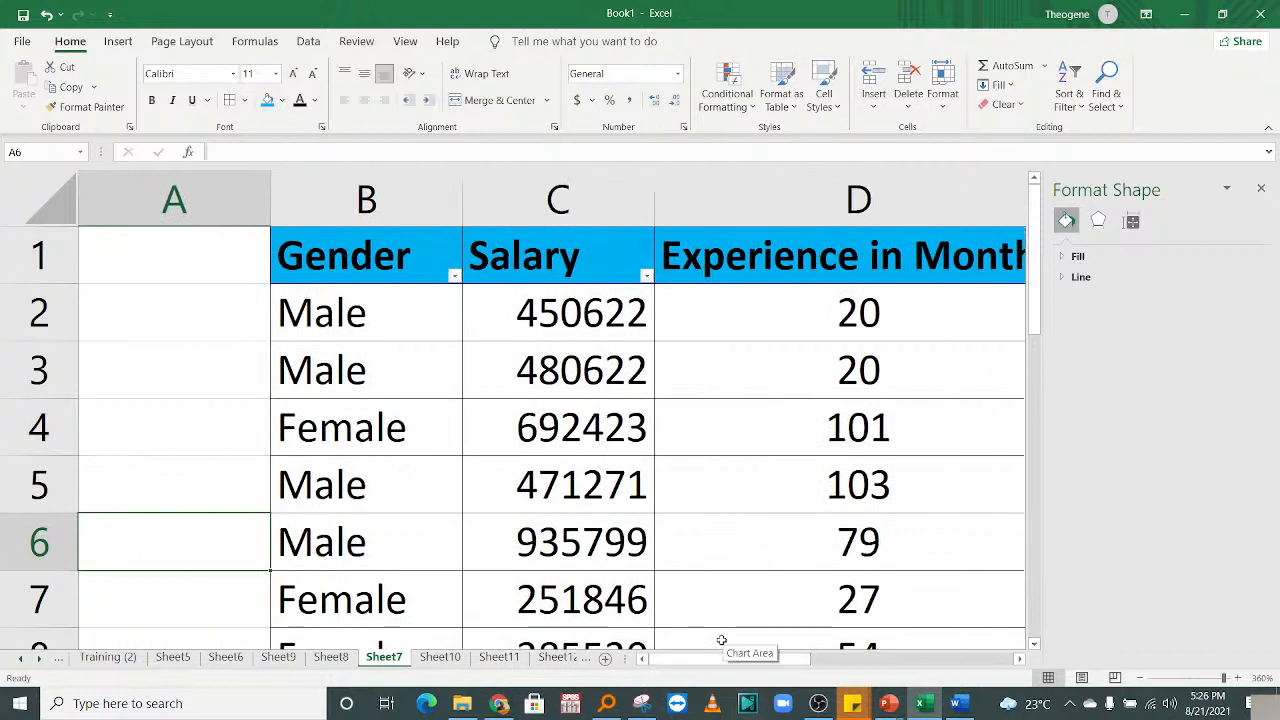
{"action": "mouse_move", "coordinate": [718, 658]}
{"action": "left_mouse_down"}
{"action": "mouse_move", "coordinate": [786, 651]}
{"action": "mouse_move", "coordinate": [735, 646]}
{"action": "mouse_move", "coordinate": [752, 660]}
{"action": "mouse_move", "coordinate": [733, 657]}
{"action": "left_mouse_up"}
{"action": "left_click", "coordinate": [451, 259]}
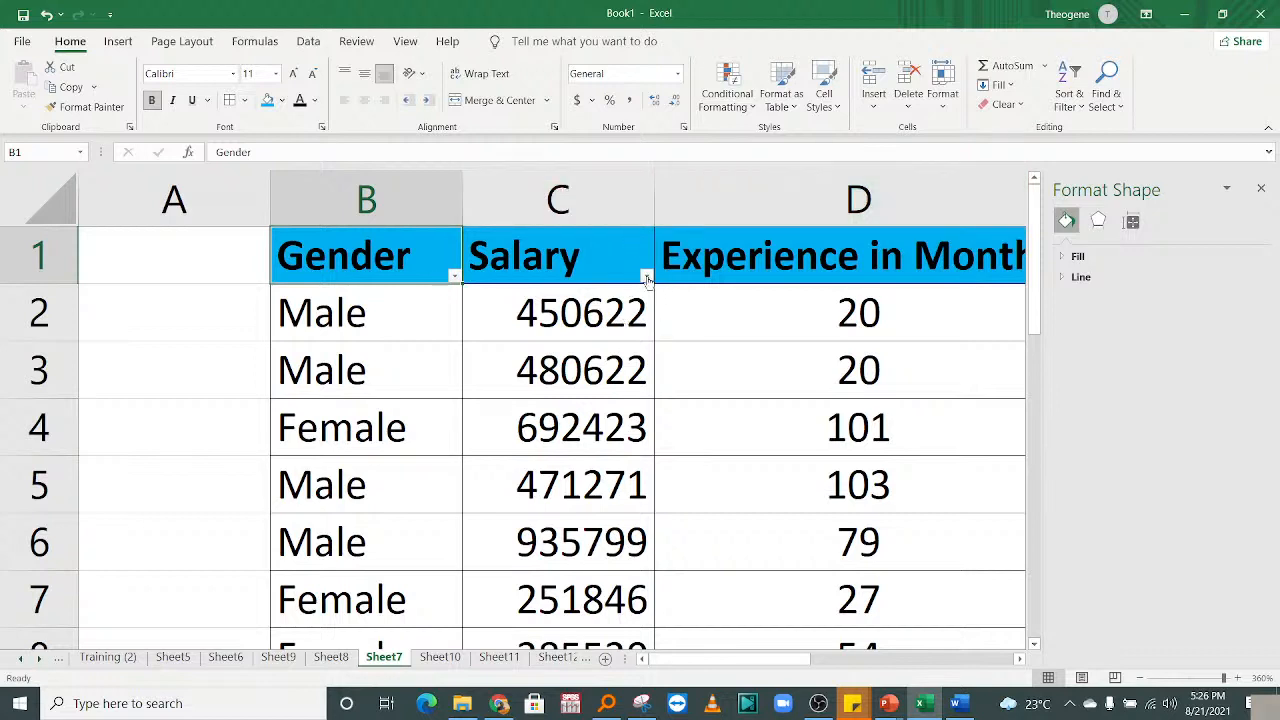
{"action": "left_click", "coordinate": [455, 276]}
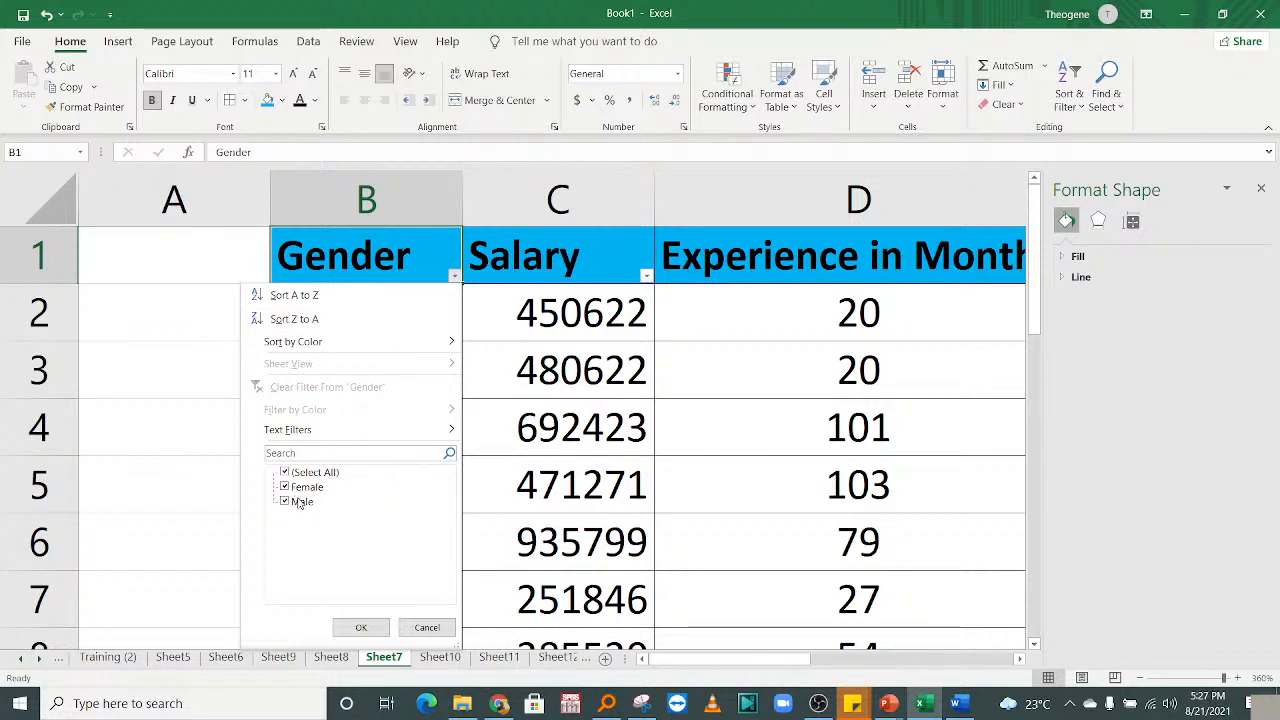
{"action": "left_click", "coordinate": [300, 296]}
{"action": "left_click_drag", "start_coordinate": [340, 316], "coordinate": [385, 492]}
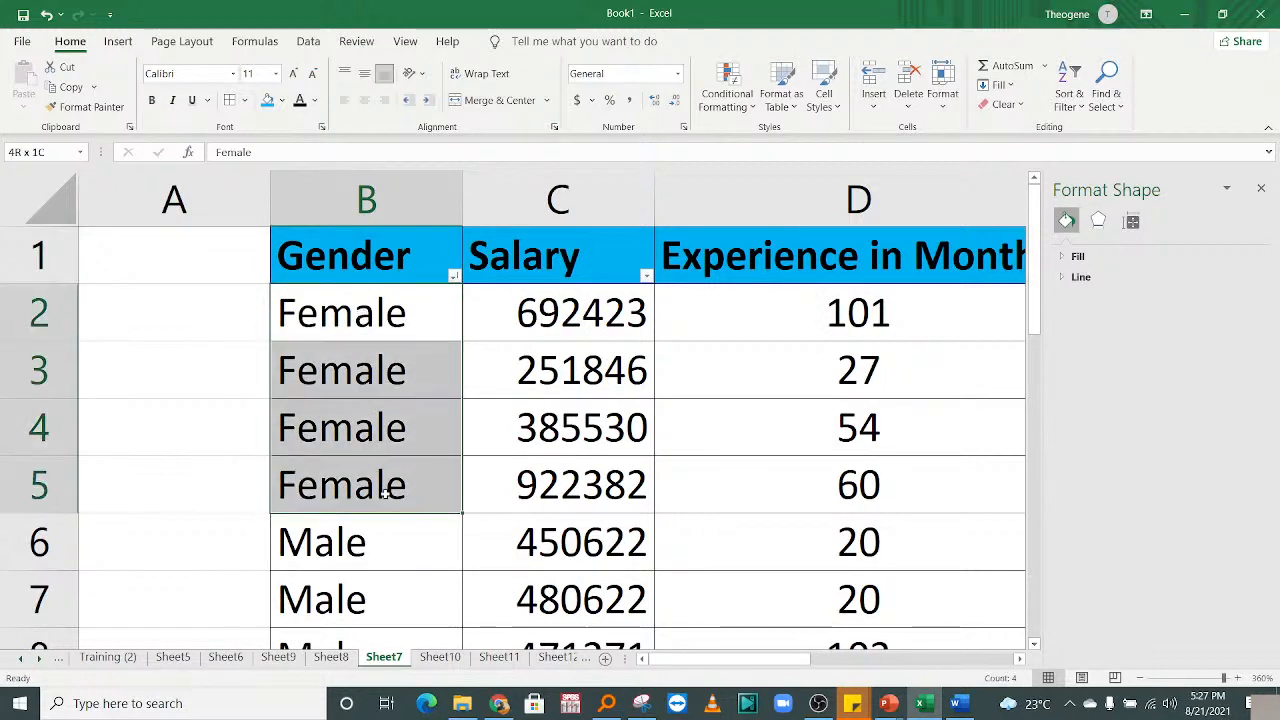
{"action": "left_click", "coordinate": [394, 542]}
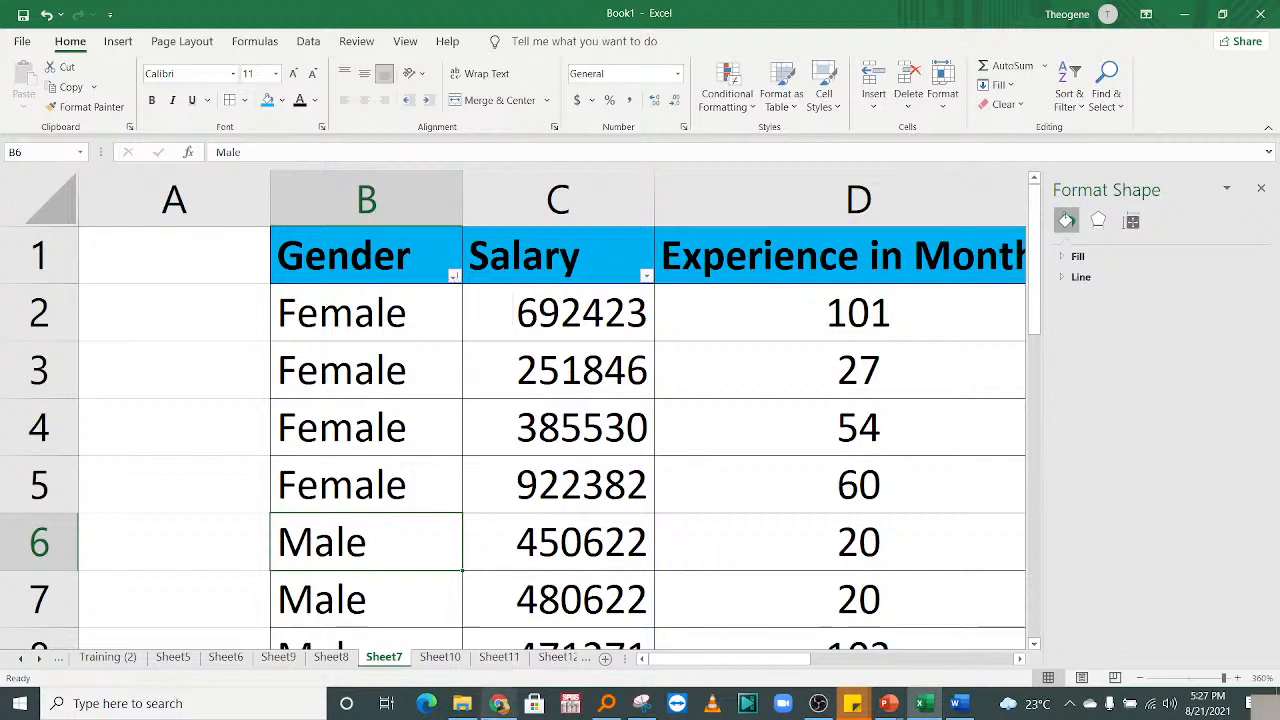
{"action": "left_click", "coordinate": [499, 704]}
Bring up the RIC Training Database and browse its December 2019 trainee registration rows.
{"action": "left_click", "coordinate": [1005, 14]}
{"action": "left_click_drag", "start_coordinate": [1230, 510], "coordinate": [1232, 443]}
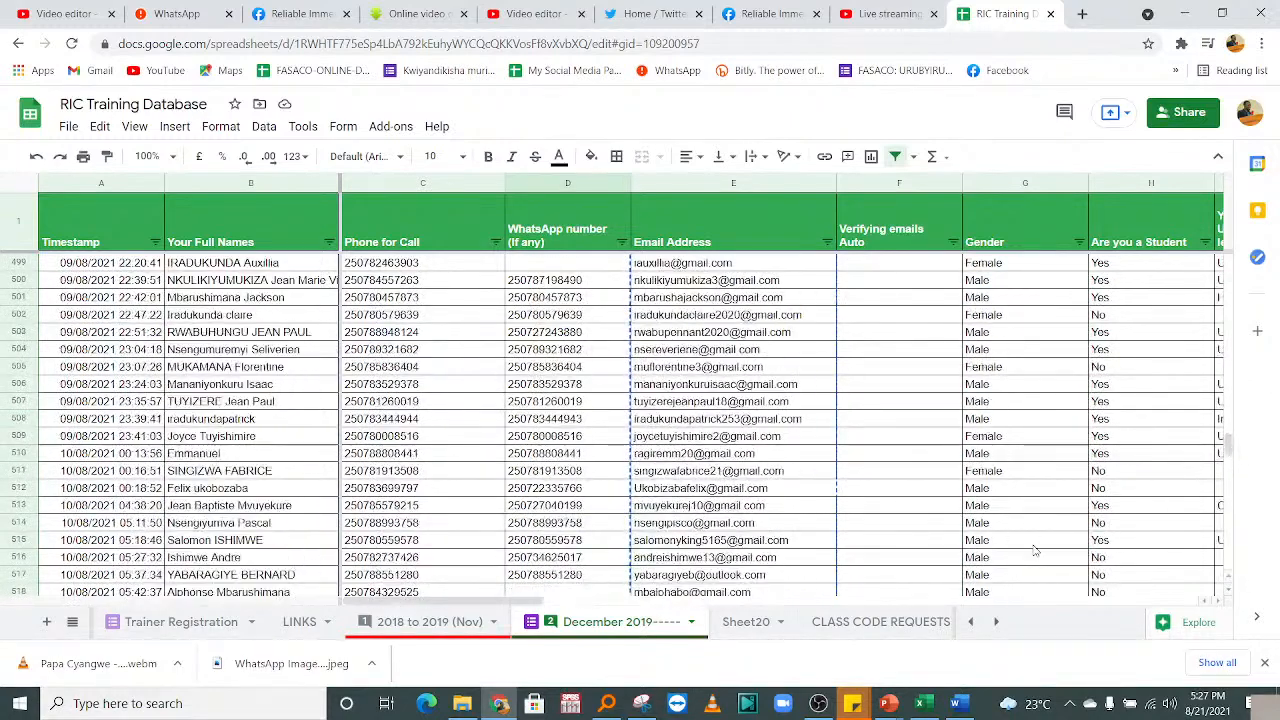
{"action": "mouse_move", "coordinate": [484, 600]}
{"action": "left_mouse_down"}
{"action": "mouse_move", "coordinate": [695, 600]}
{"action": "mouse_move", "coordinate": [490, 600]}
{"action": "left_mouse_up"}
{"action": "left_click_drag", "start_coordinate": [1230, 441], "coordinate": [1176, 360]}
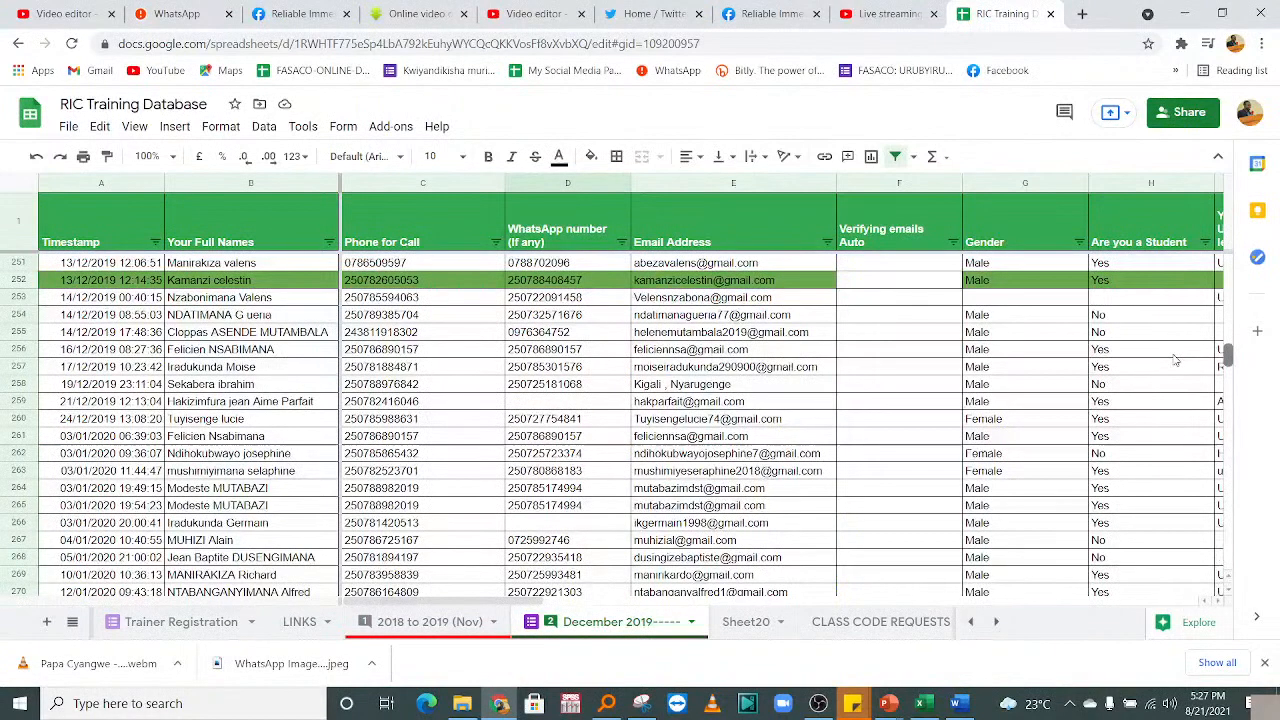
{"action": "left_click_drag", "start_coordinate": [1176, 360], "coordinate": [1177, 401]}
{"action": "scroll", "coordinate": [1179, 383], "scroll_direction": "up", "scroll_amount": 1}
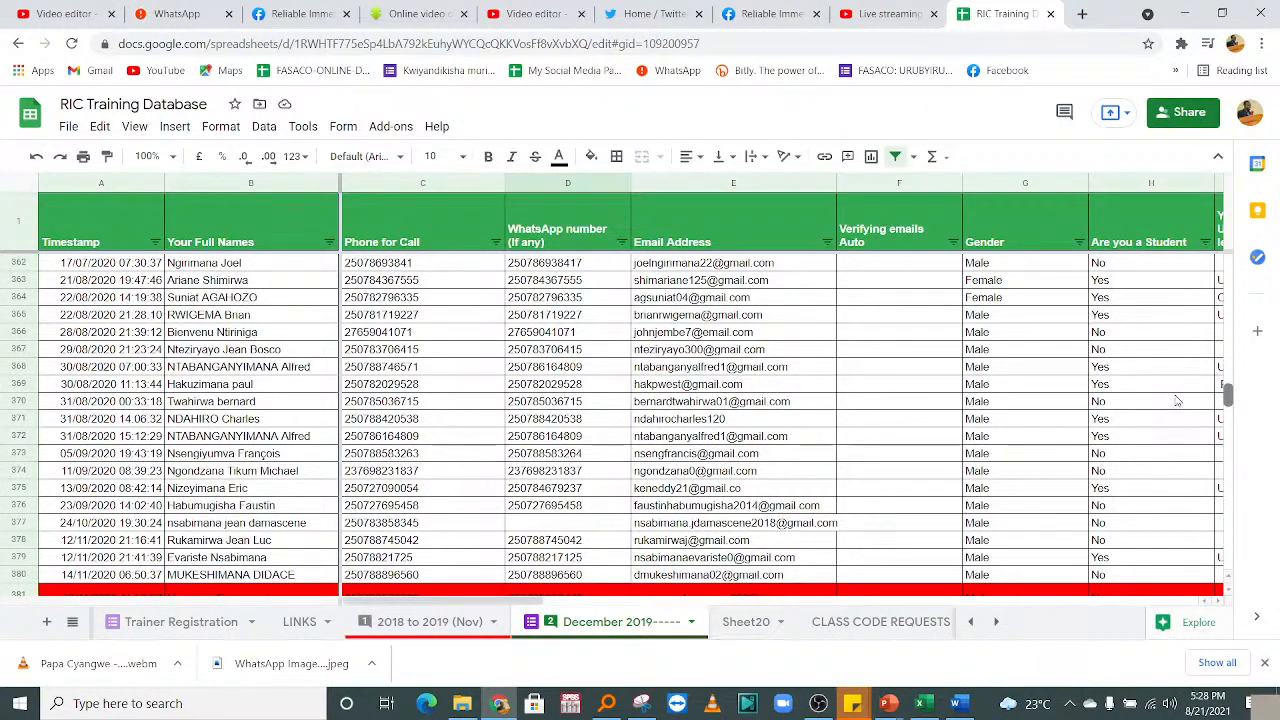
{"action": "scroll", "coordinate": [1177, 400], "scroll_direction": "down", "scroll_amount": 3}
{"action": "scroll", "coordinate": [1177, 395], "scroll_direction": "up", "scroll_amount": 6}
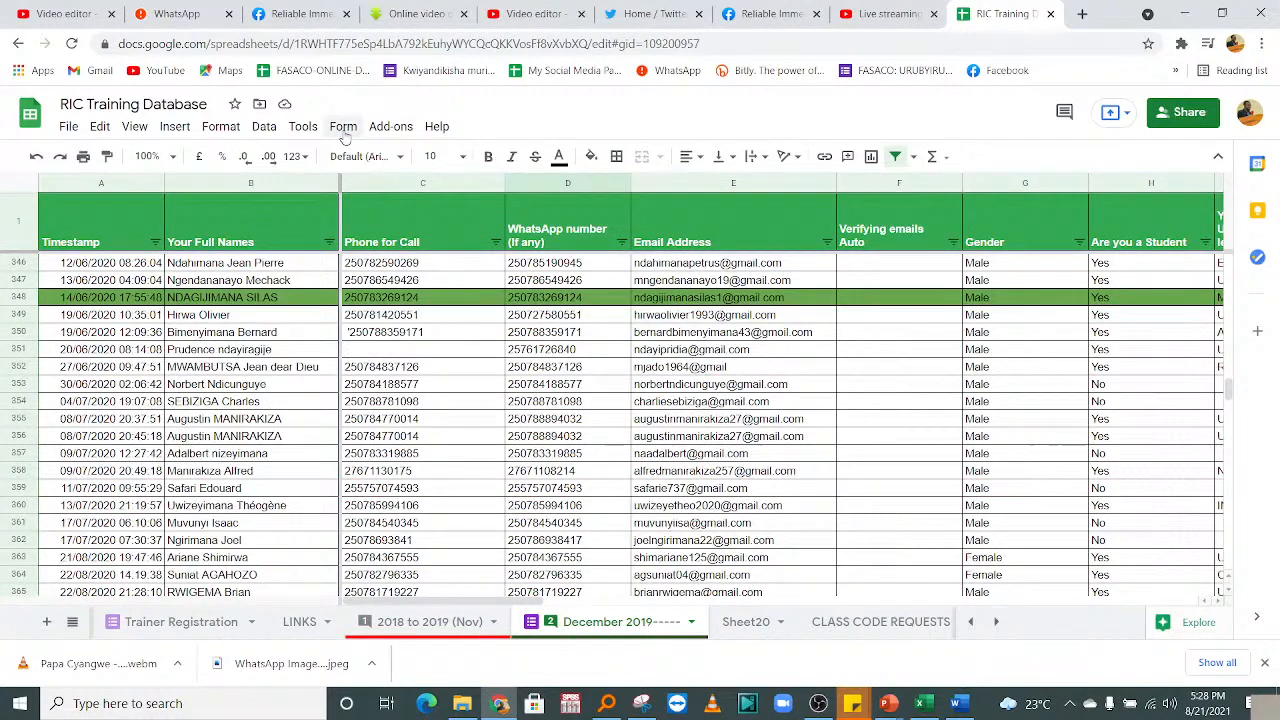
View the Reliable Immense Company Ltd Facebook page, then move to the Twitter home feed.
{"action": "left_click", "coordinate": [266, 8]}
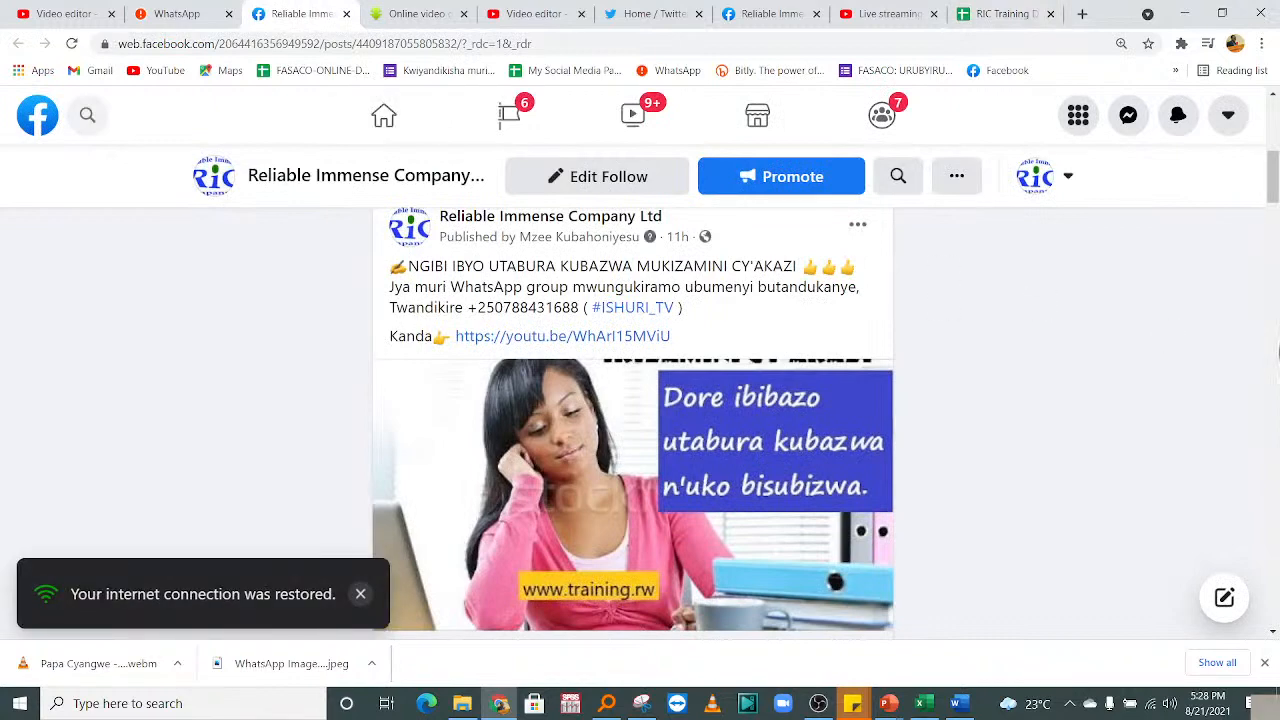
{"action": "mouse_move", "coordinate": [1274, 172]}
{"action": "left_mouse_down"}
{"action": "mouse_move", "coordinate": [1275, 108]}
{"action": "mouse_move", "coordinate": [1276, 153]}
{"action": "left_mouse_up"}
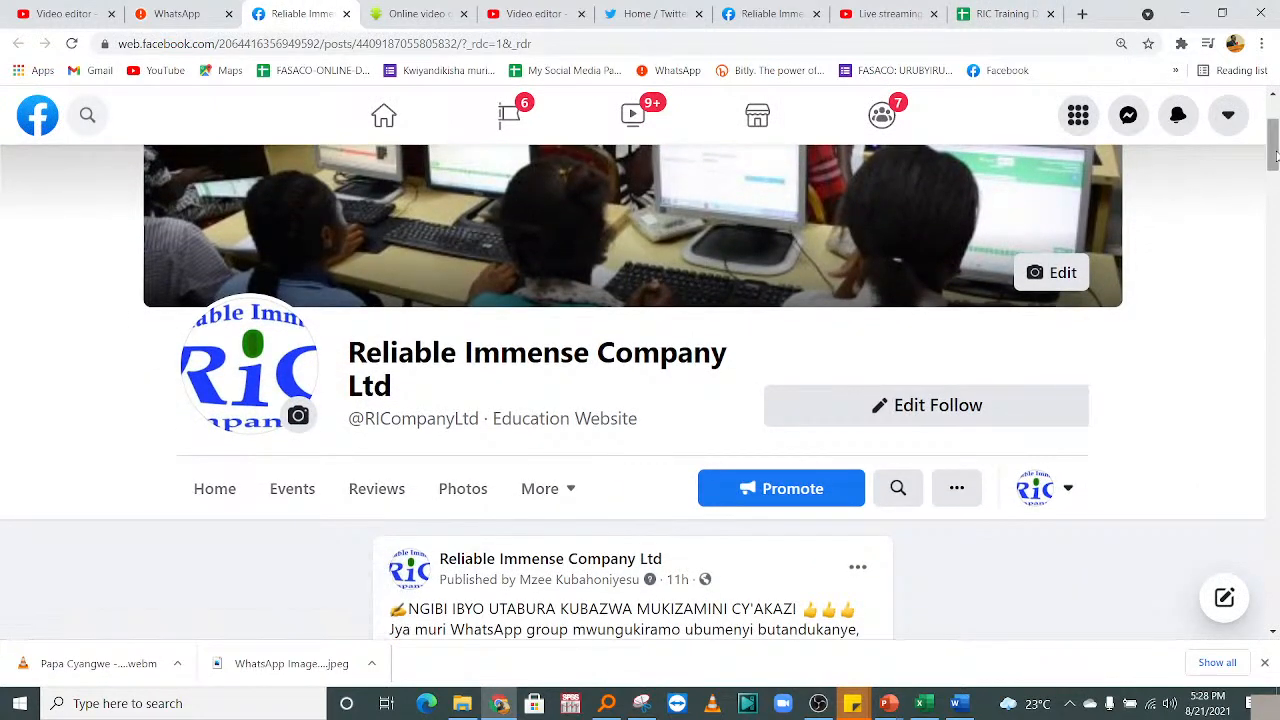
{"action": "left_click", "coordinate": [650, 13]}
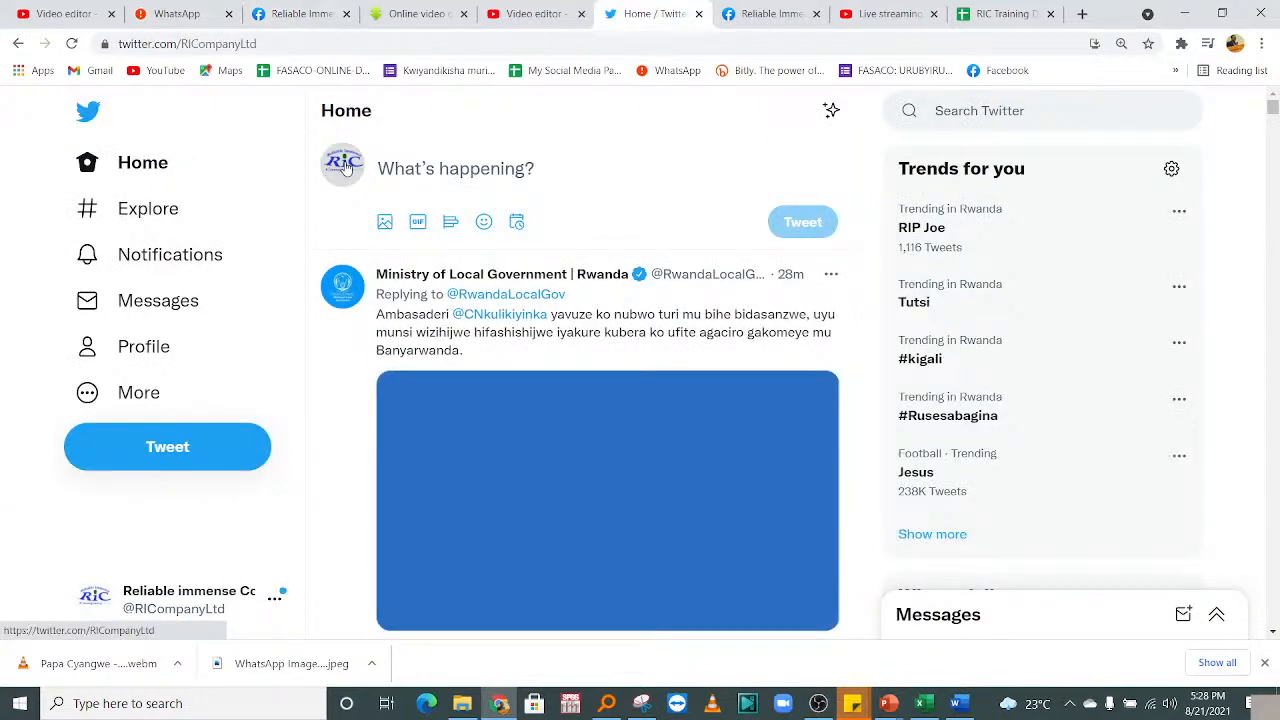
Look over the company's Twitter profile and recent tweets, then return to Excel's Sheet7.
{"action": "left_click", "coordinate": [345, 165]}
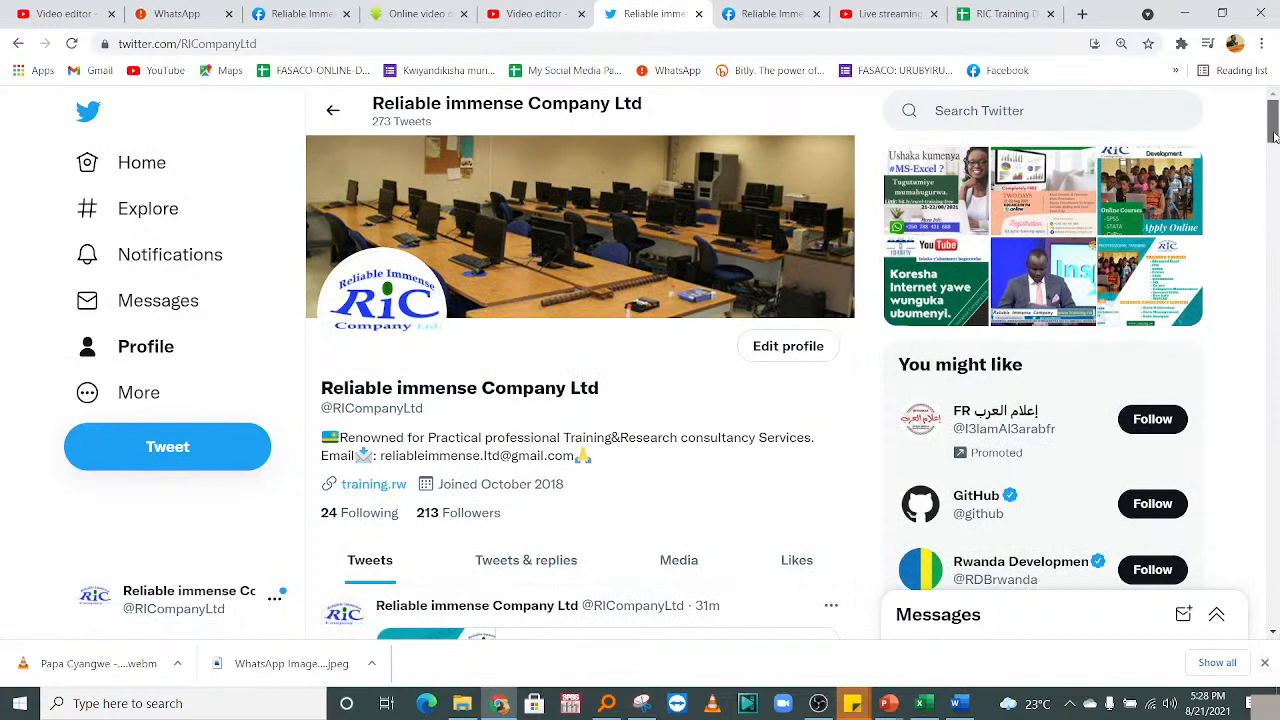
{"action": "left_click_drag", "start_coordinate": [1274, 136], "coordinate": [1274, 156]}
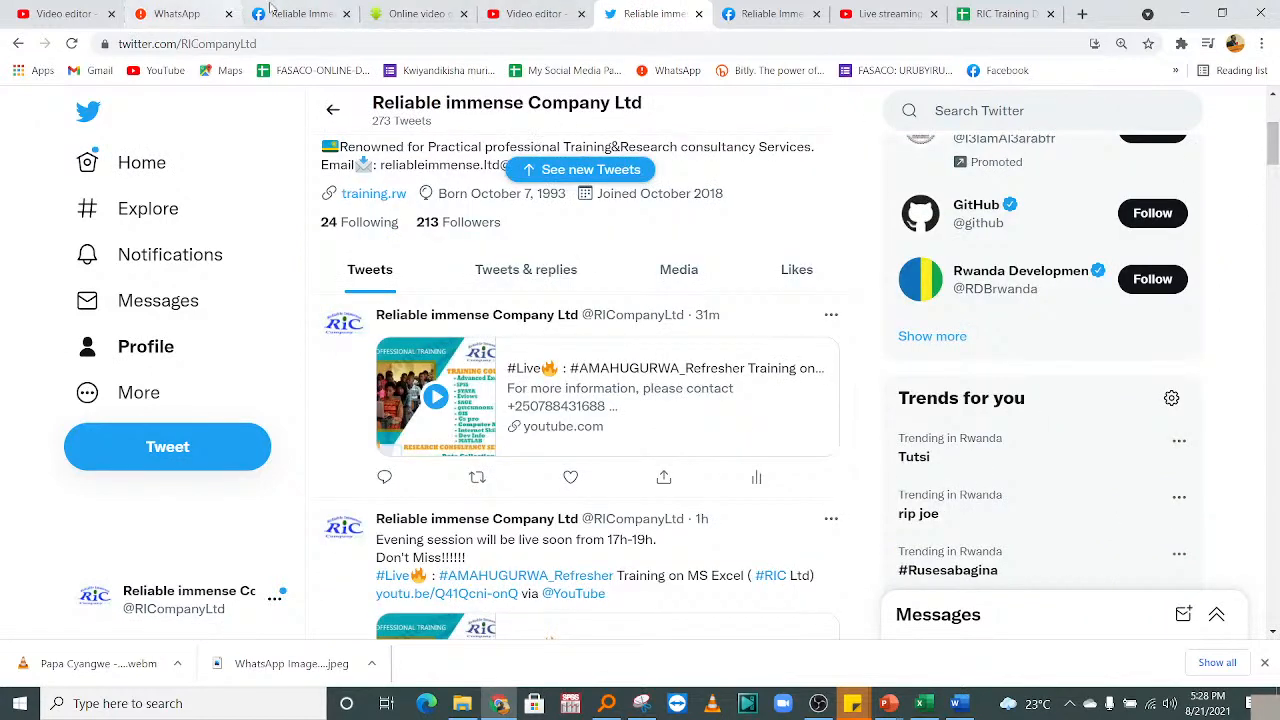
{"action": "left_click", "coordinate": [928, 710]}
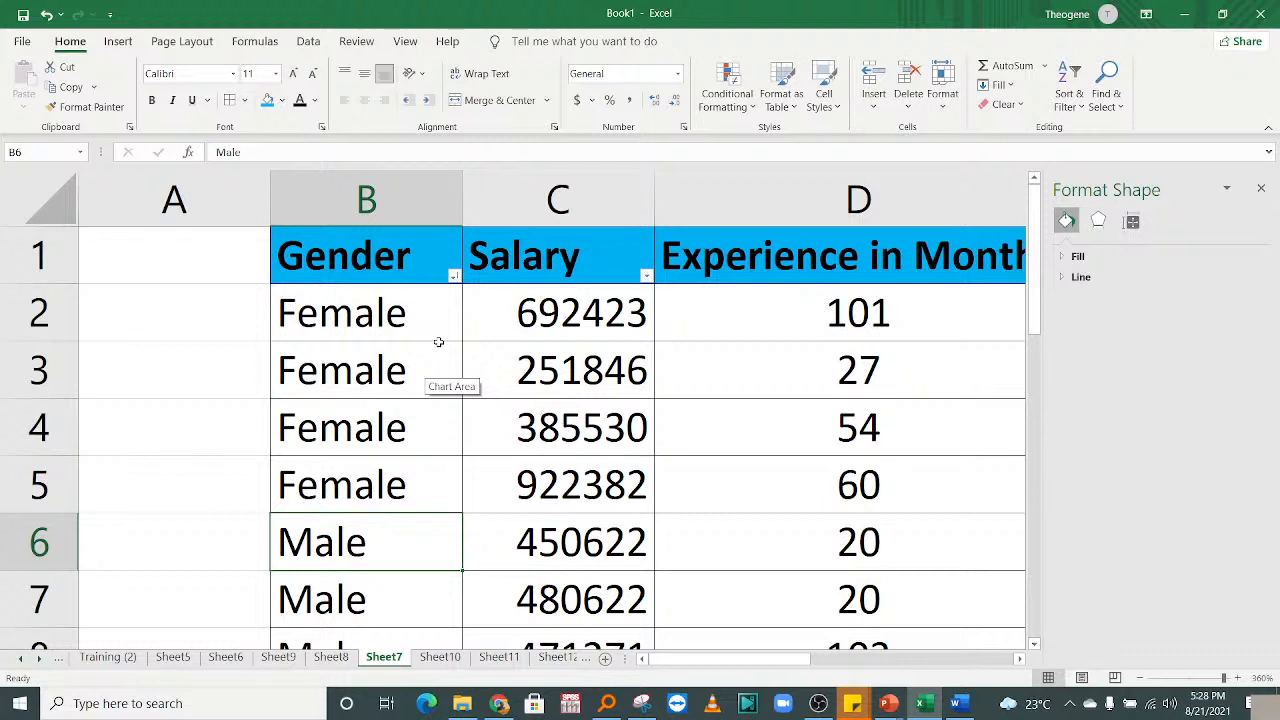
{"action": "left_click", "coordinate": [340, 316]}
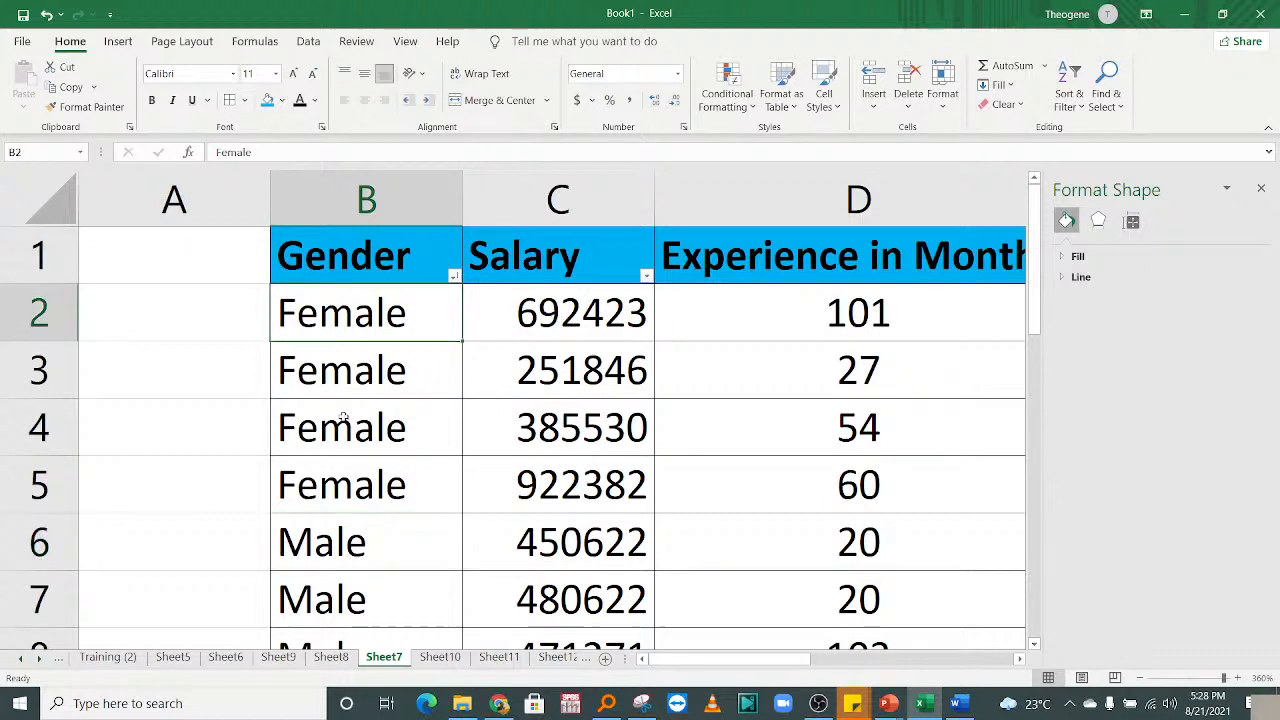
{"action": "left_click_drag", "start_coordinate": [338, 370], "coordinate": [345, 485]}
{"action": "left_click", "coordinate": [454, 276]}
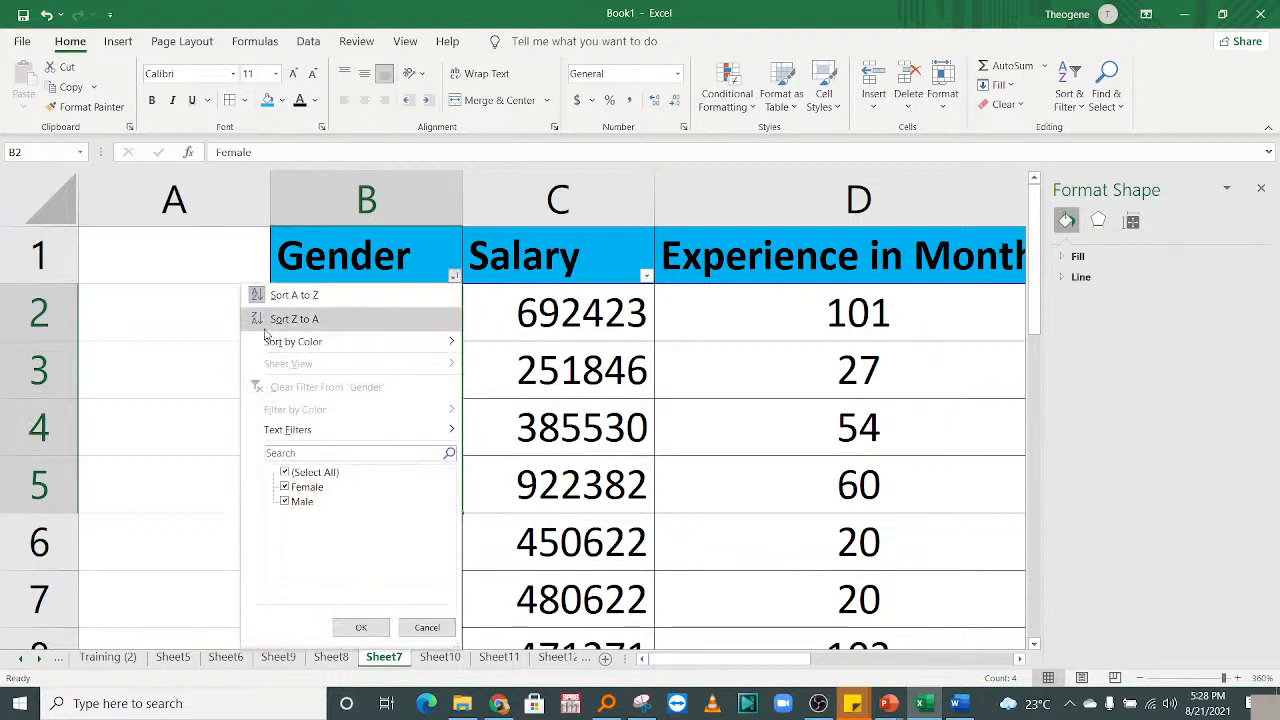
{"action": "left_click", "coordinate": [265, 296]}
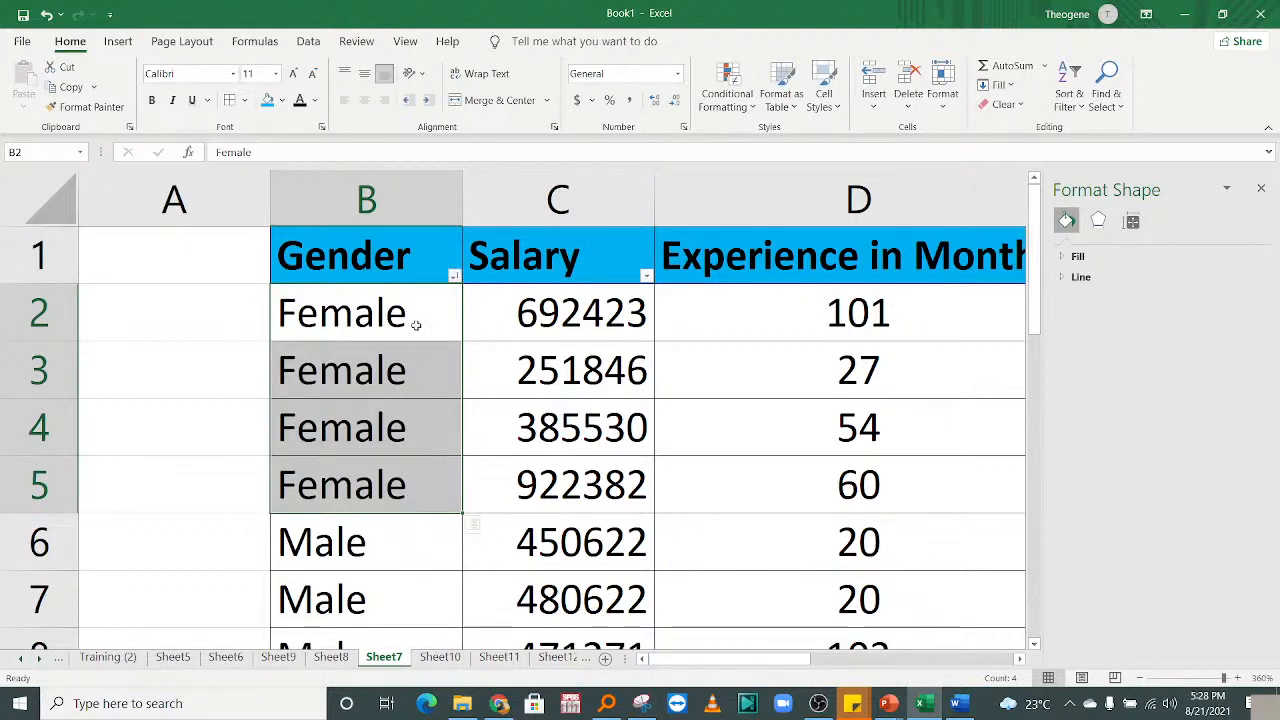
{"action": "left_click", "coordinate": [533, 282]}
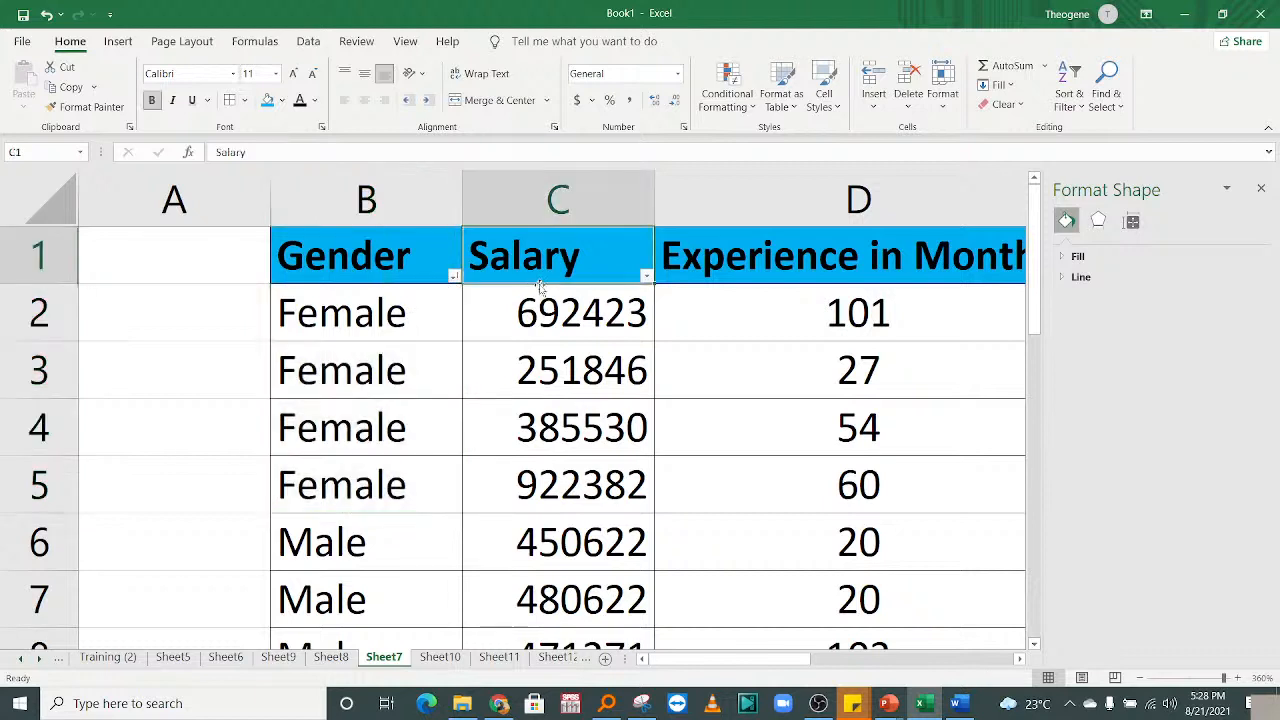
Sort Salary largest to smallest and inspect the top rows (935799, 922382).
{"action": "left_click", "coordinate": [645, 276]}
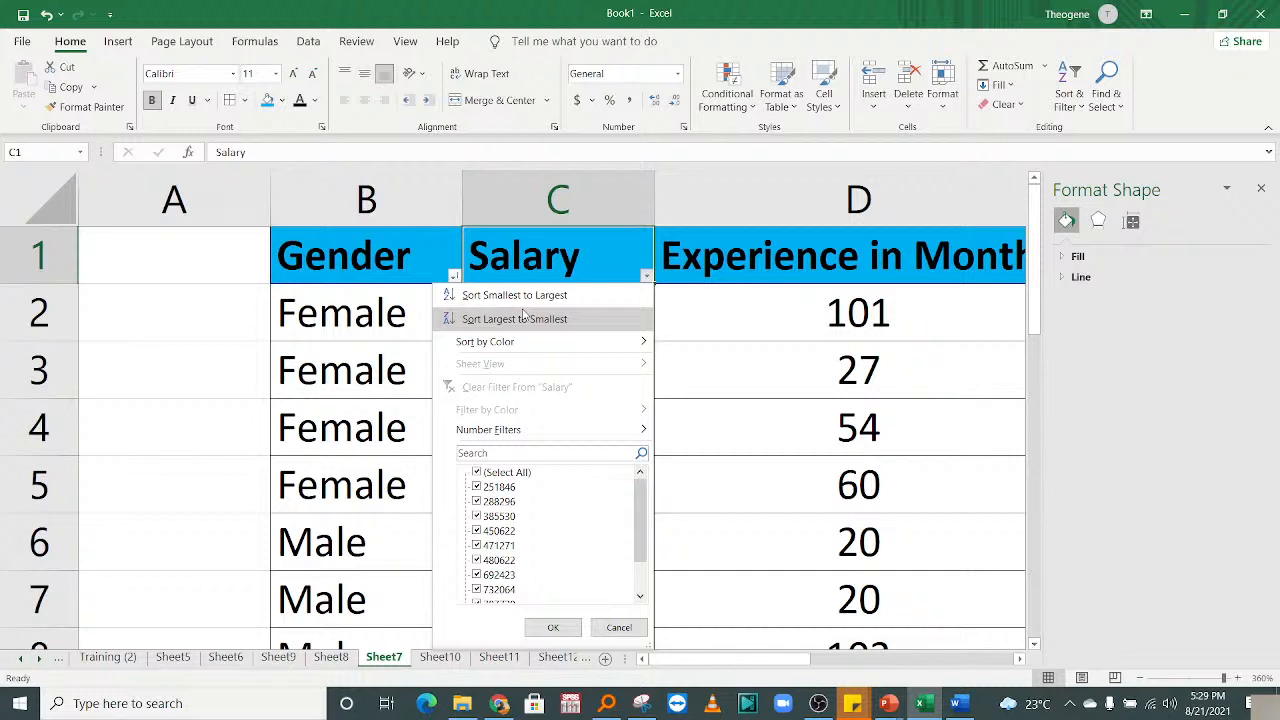
{"action": "left_click", "coordinate": [524, 318]}
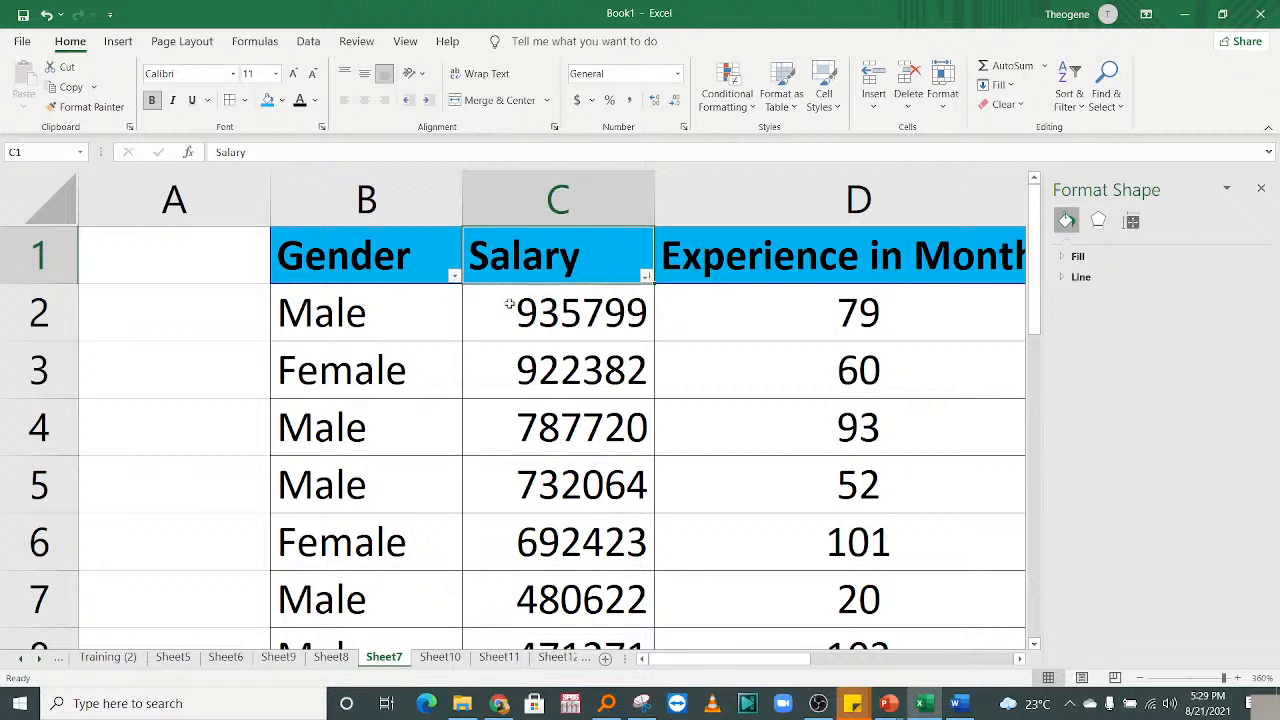
{"action": "left_click", "coordinate": [509, 306]}
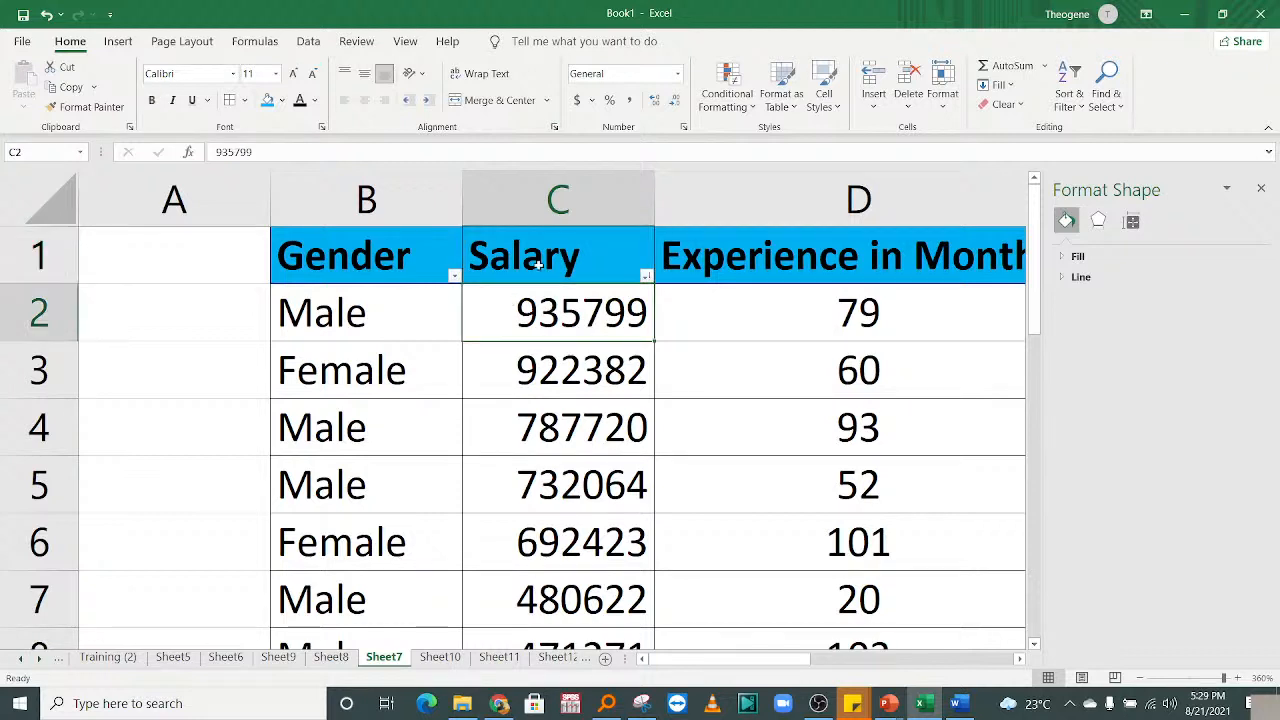
{"action": "left_click", "coordinate": [322, 312]}
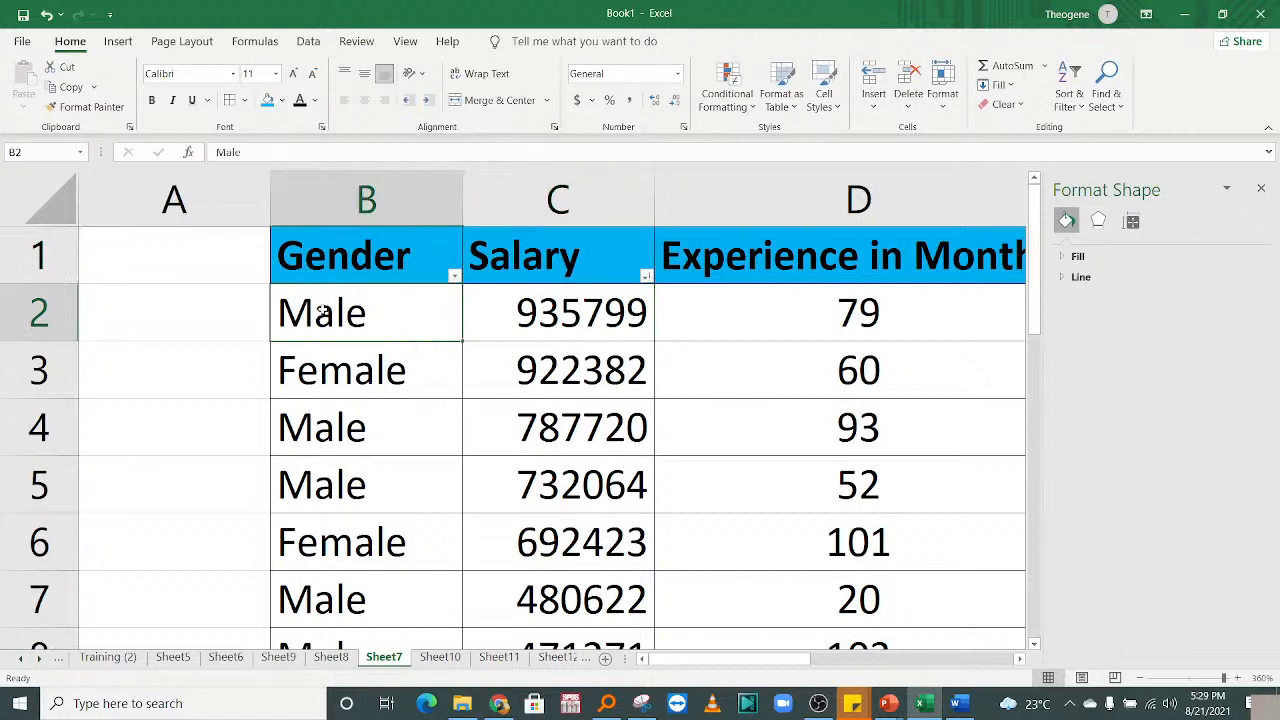
{"action": "left_click", "coordinate": [819, 302]}
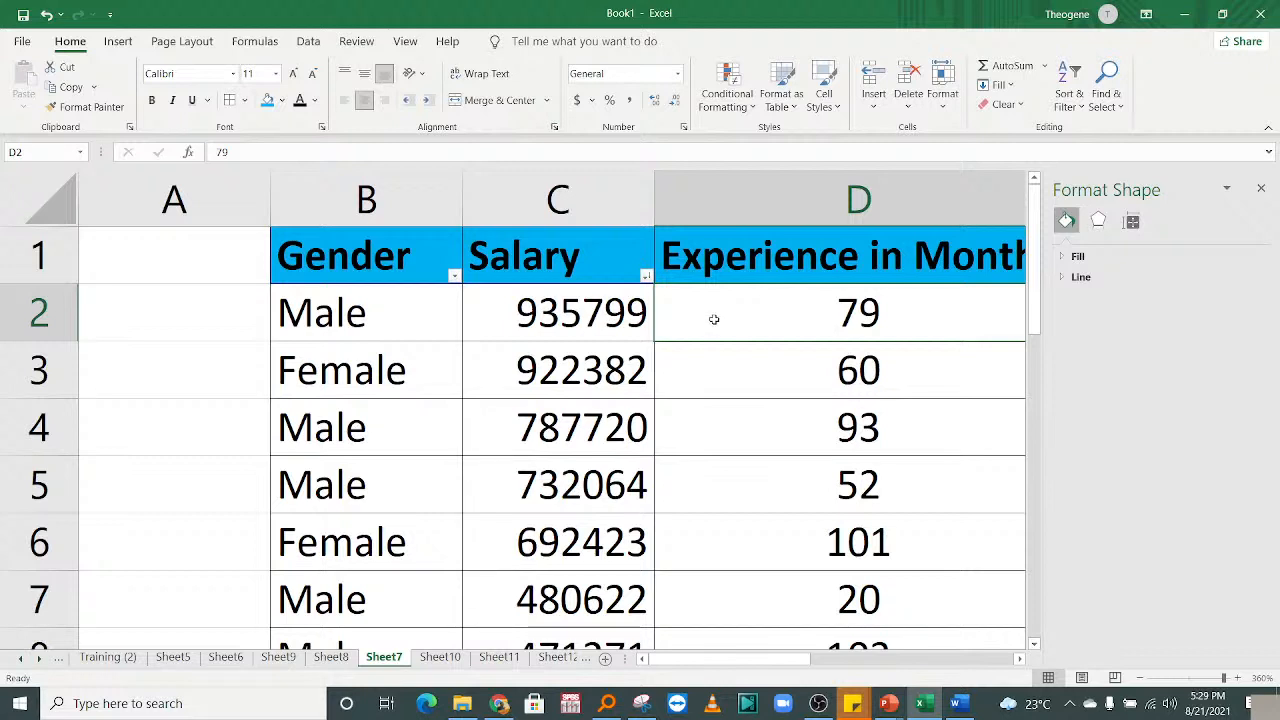
{"action": "left_click", "coordinate": [511, 311]}
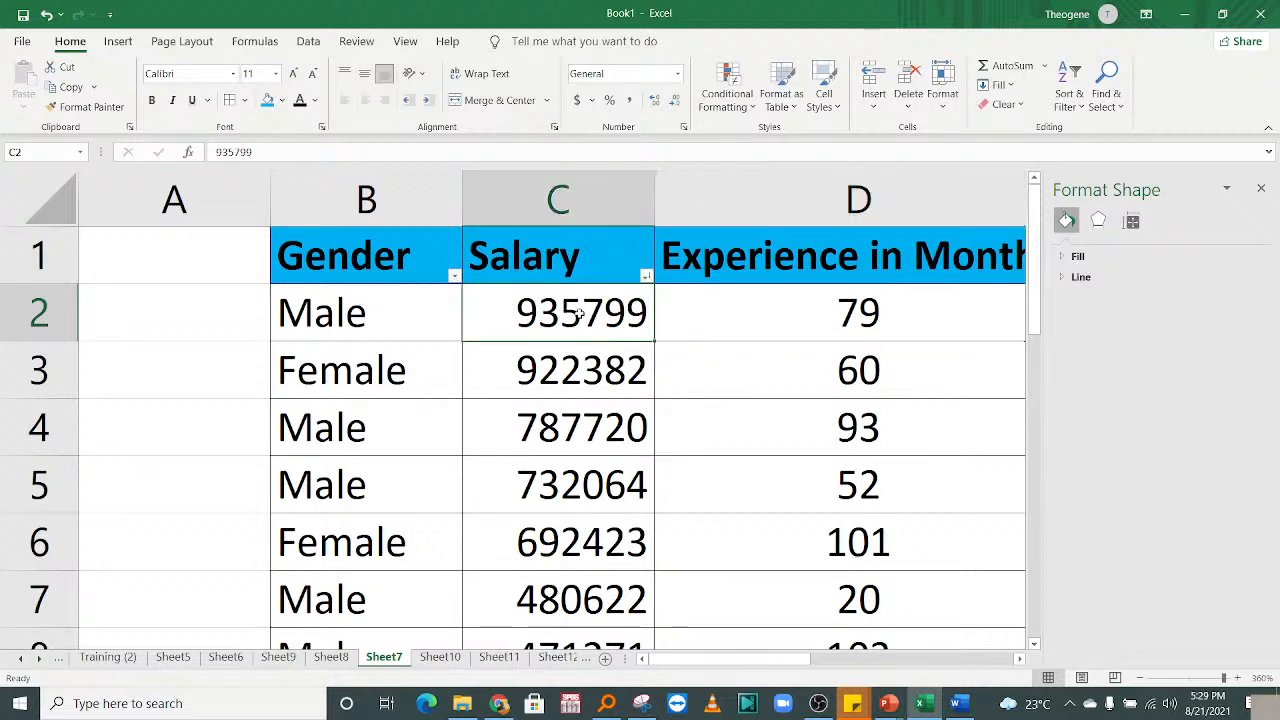
{"action": "left_click", "coordinate": [554, 364]}
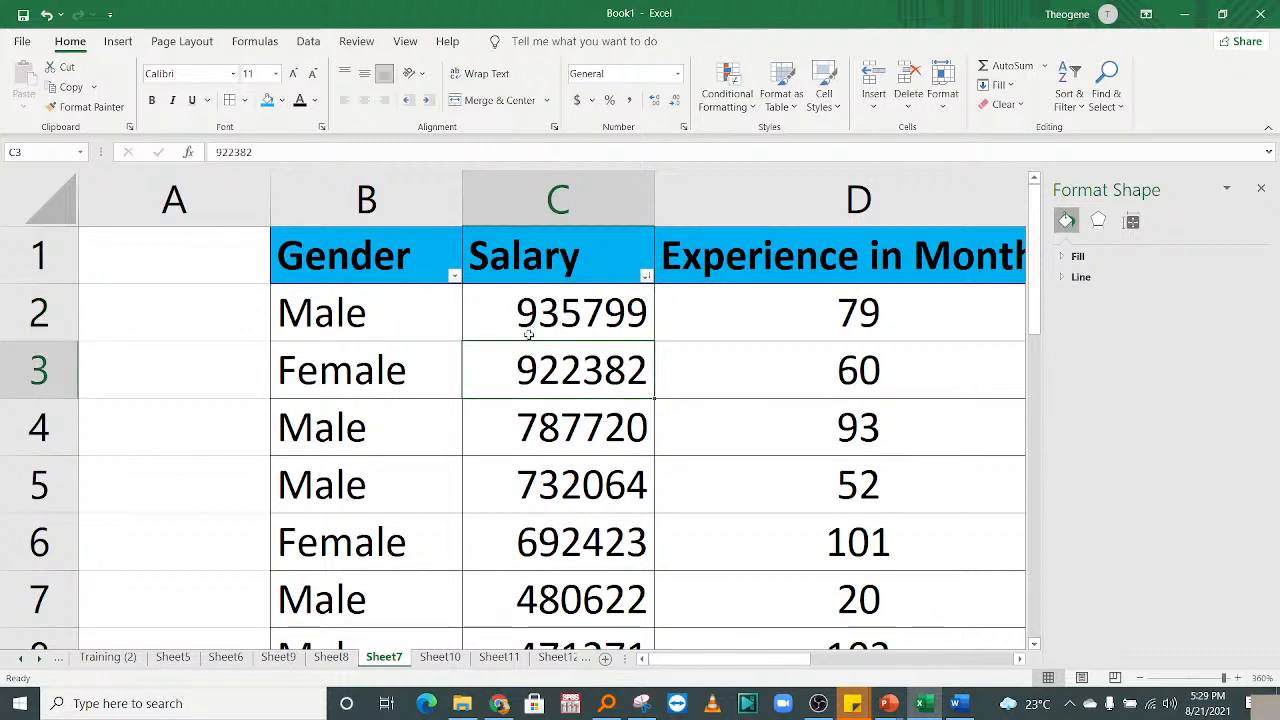
{"action": "left_click", "coordinate": [350, 318]}
{"action": "left_click", "coordinate": [518, 324]}
{"action": "left_click_drag", "start_coordinate": [389, 309], "coordinate": [663, 580]}
{"action": "left_click", "coordinate": [460, 383]}
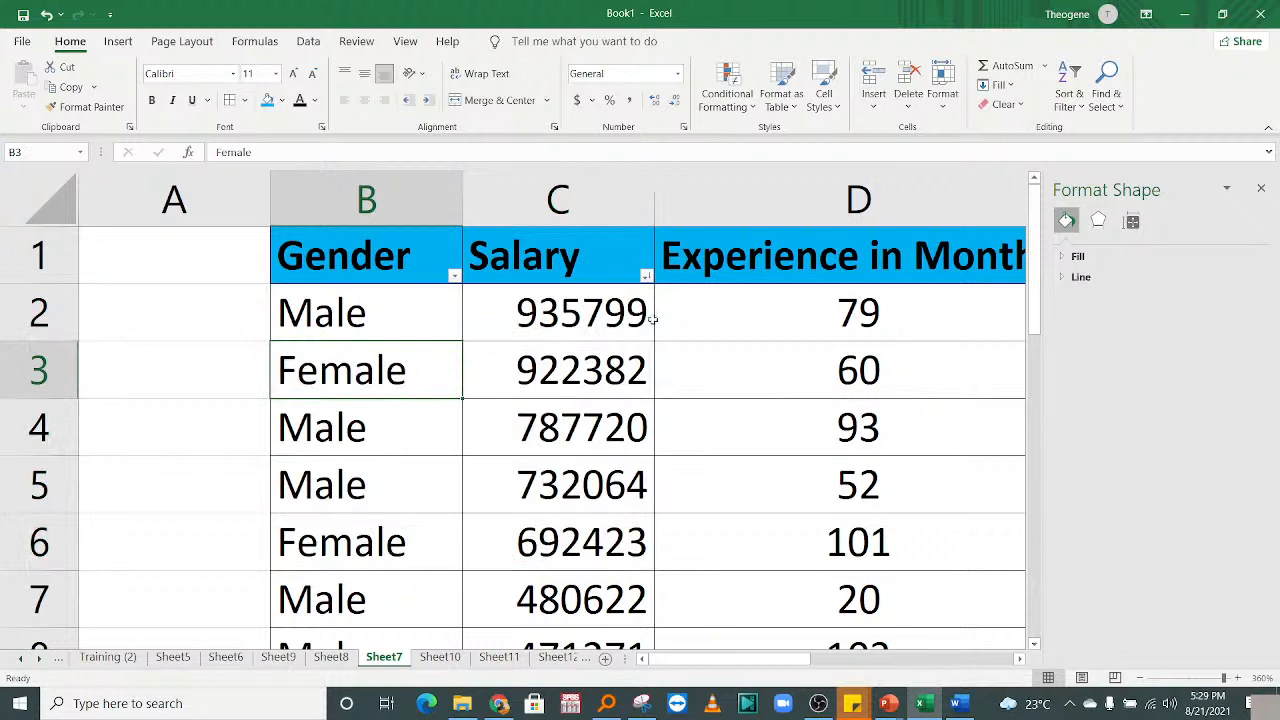
Re-sort Salary smallest to largest so 251846 leads, and check row 2's values.
{"action": "left_click", "coordinate": [646, 277]}
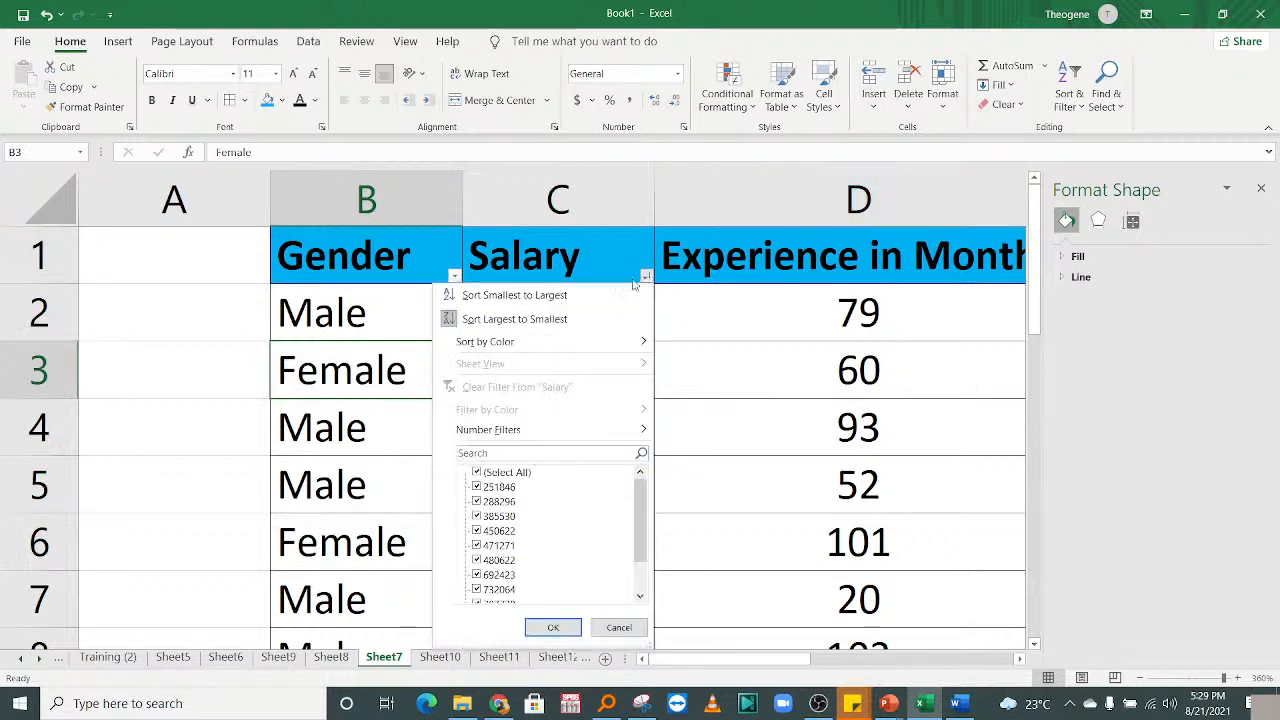
{"action": "left_click", "coordinate": [520, 296]}
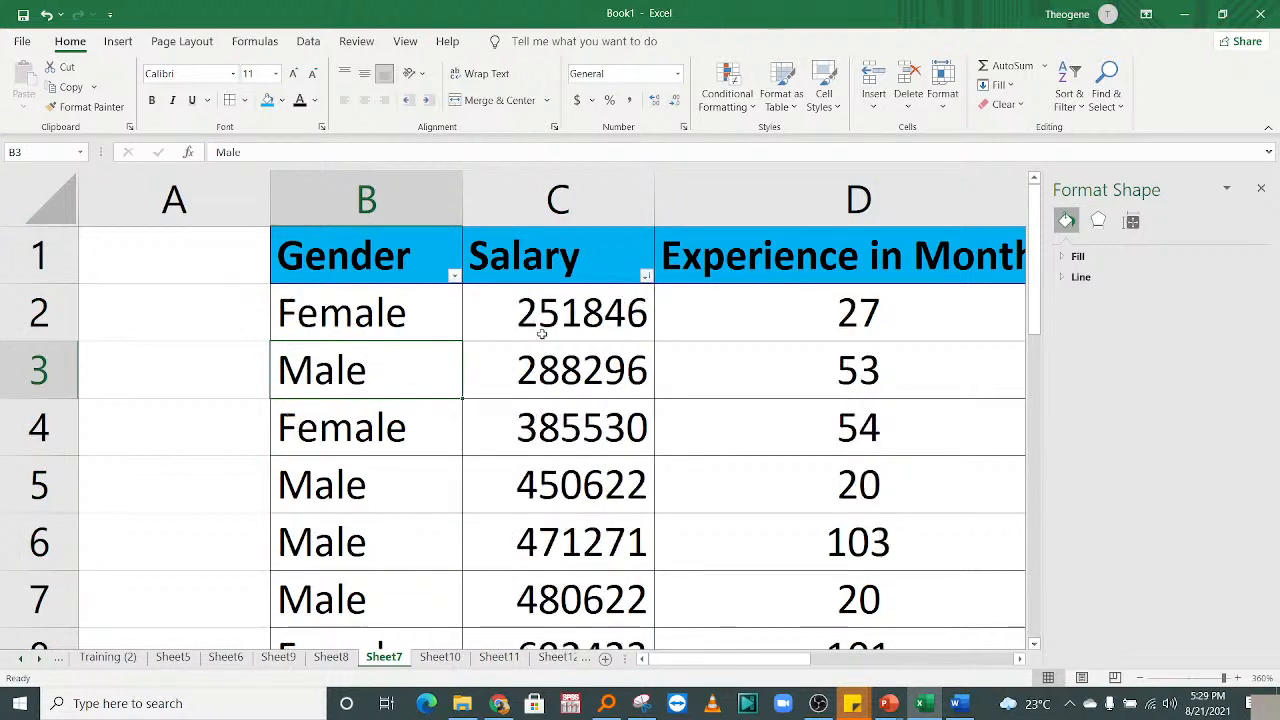
{"action": "left_click", "coordinate": [586, 332]}
{"action": "left_click", "coordinate": [852, 330]}
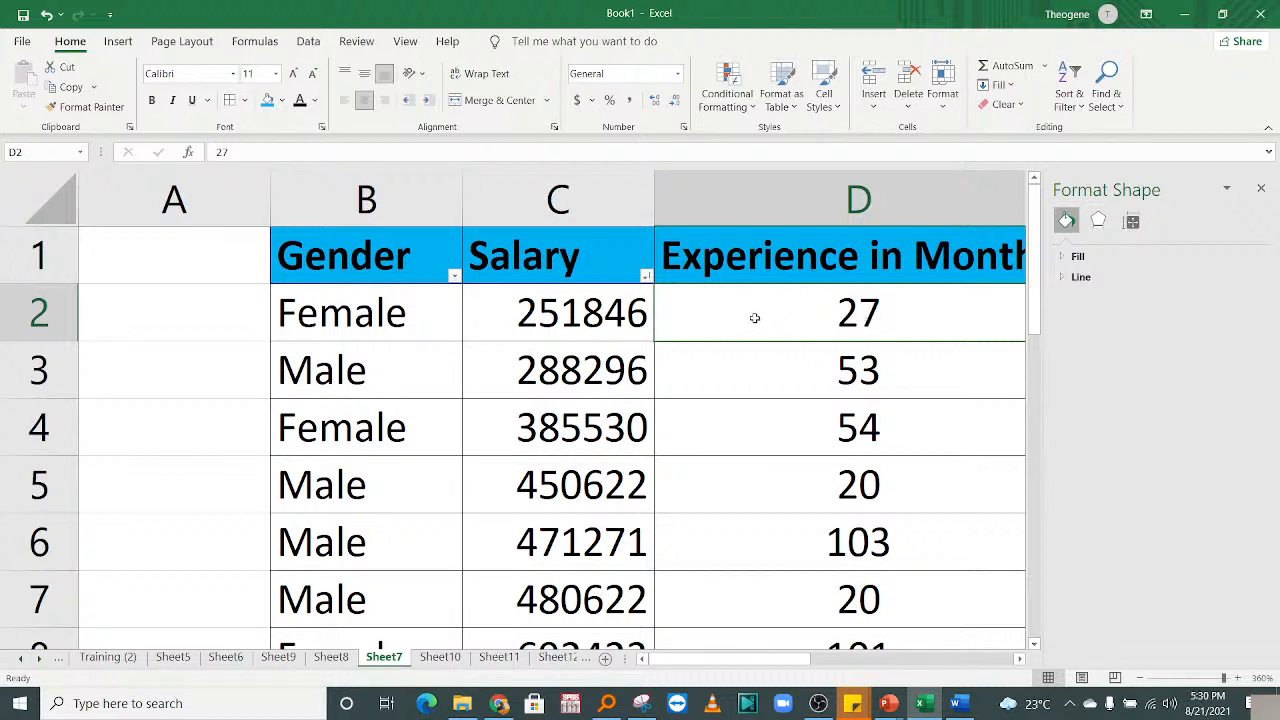
{"action": "left_click", "coordinate": [551, 318]}
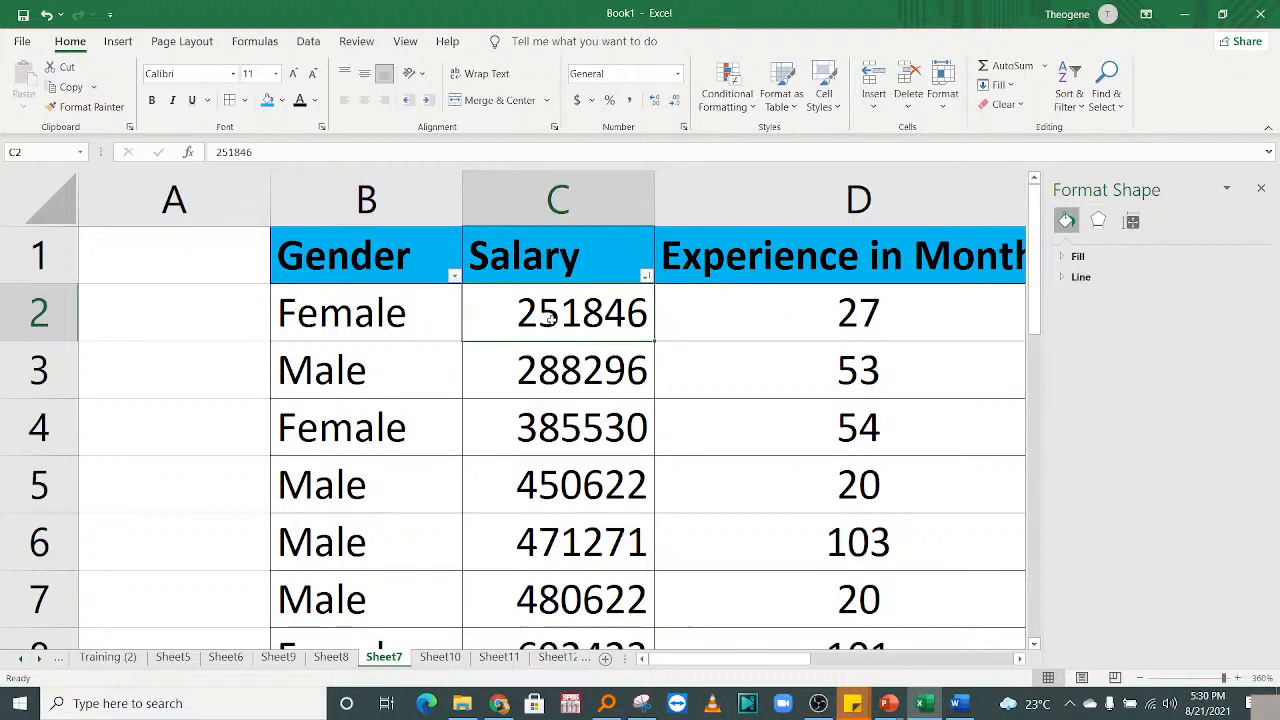
{"action": "left_click", "coordinate": [390, 309]}
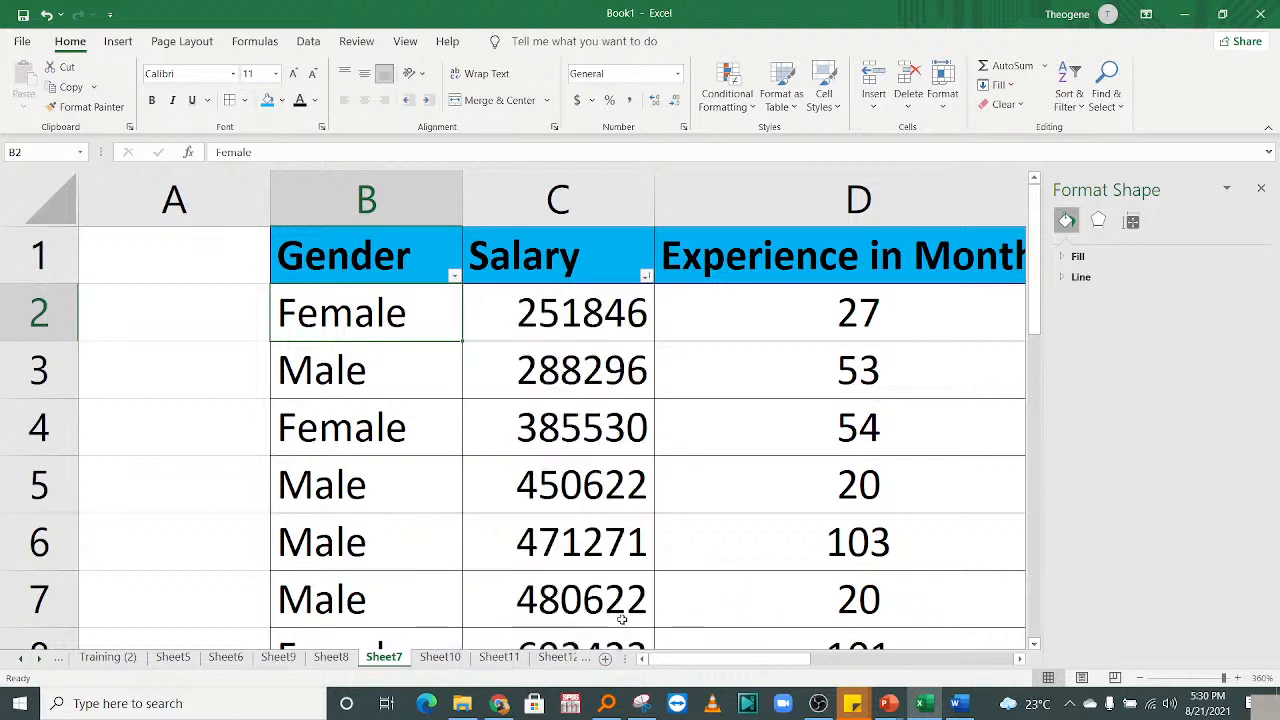
{"action": "left_click", "coordinate": [847, 297]}
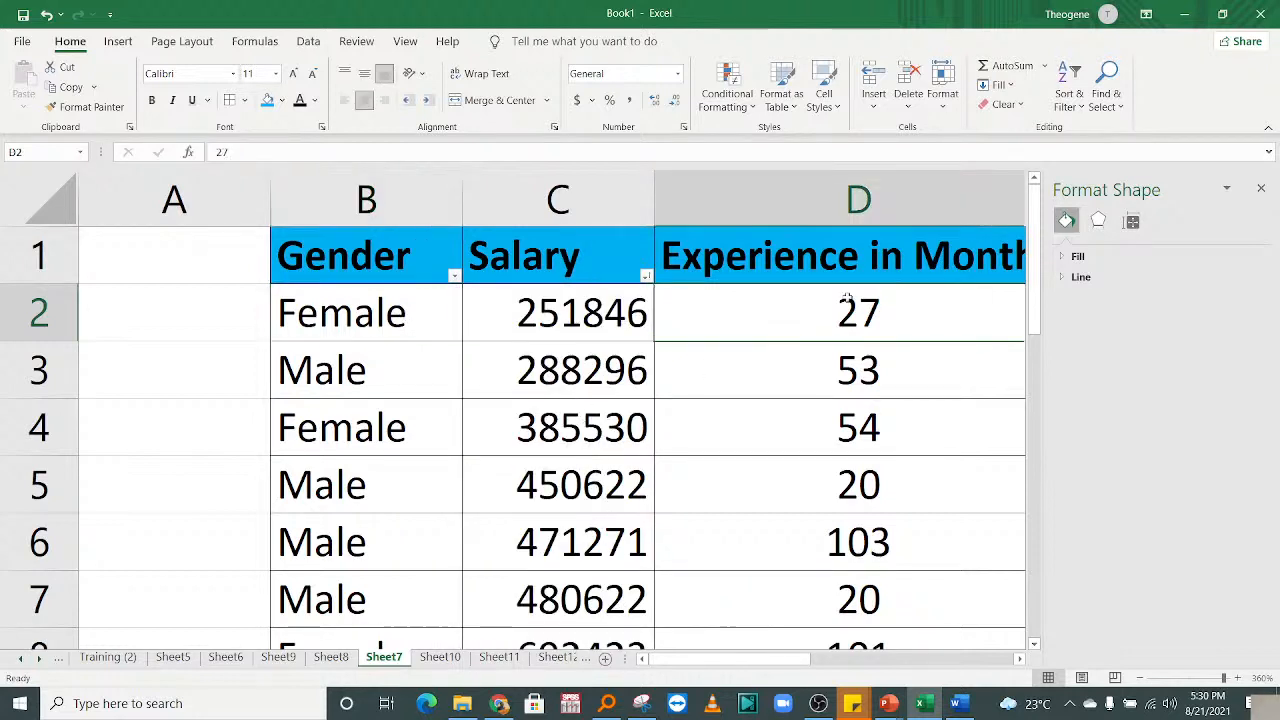
Sort Experience in Months from largest to smallest, putting 103 at the top.
{"action": "key", "text": "Right"}
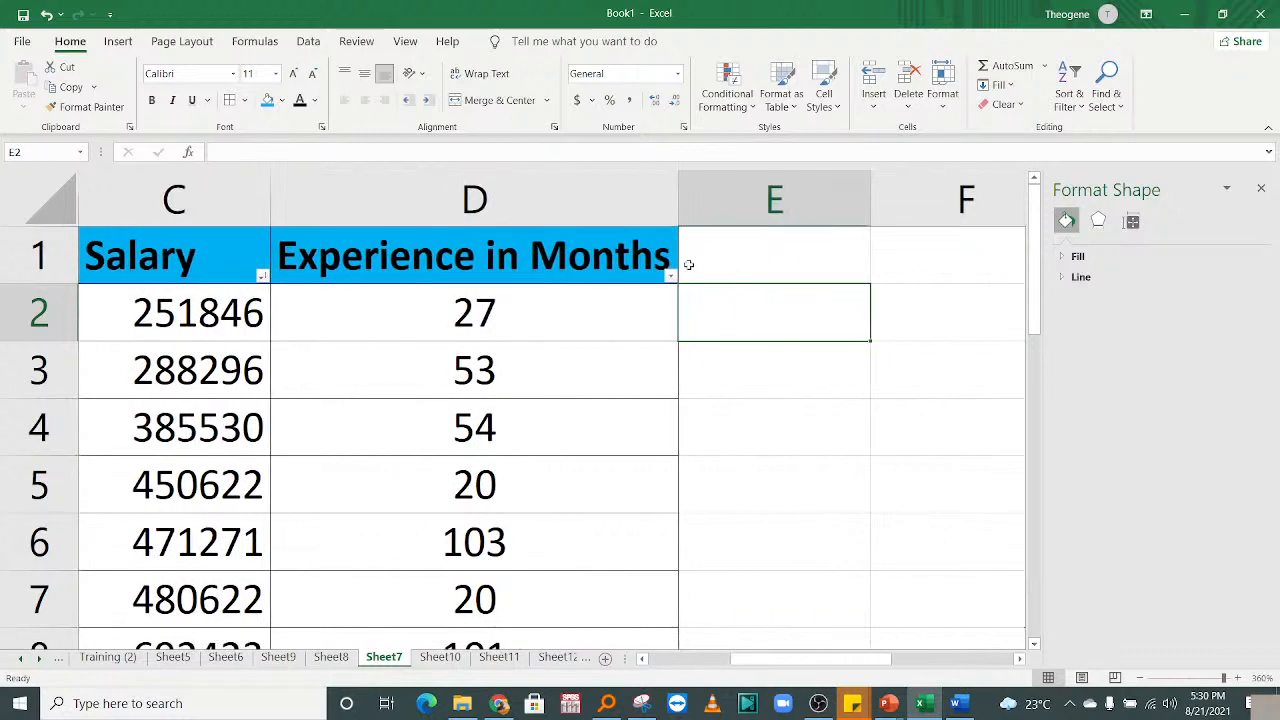
{"action": "left_click", "coordinate": [668, 277]}
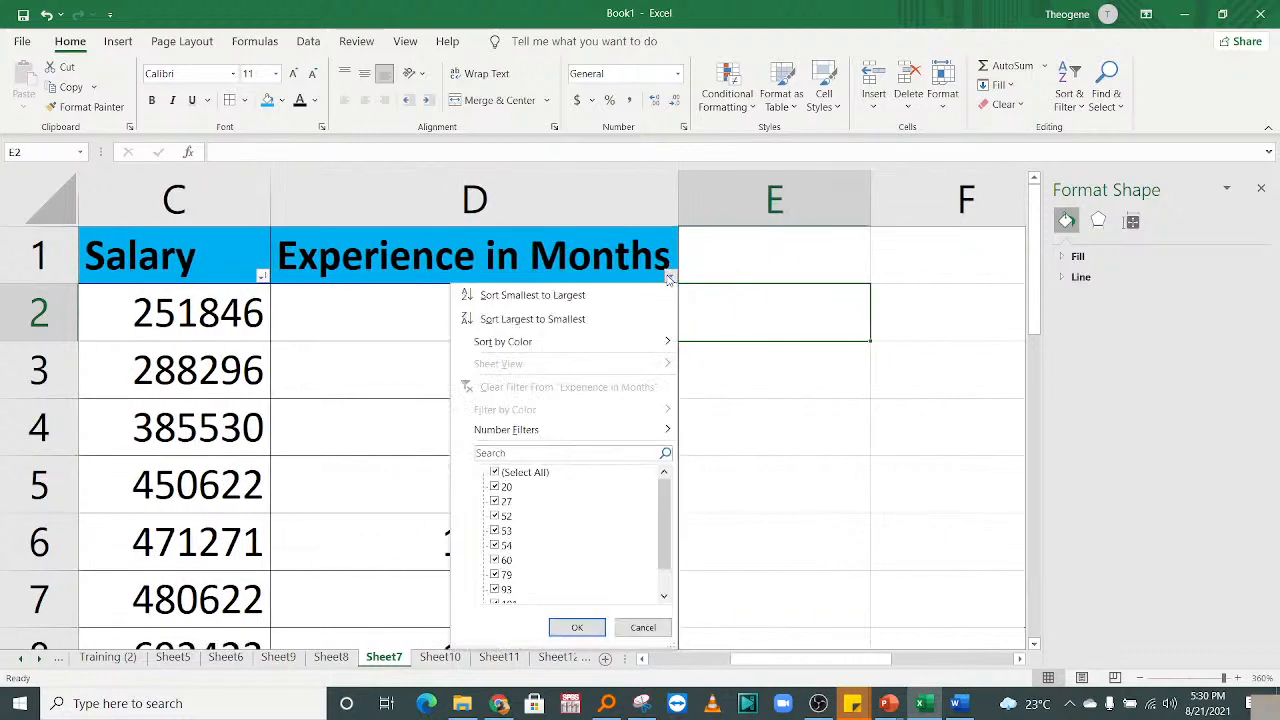
{"action": "left_click", "coordinate": [548, 318]}
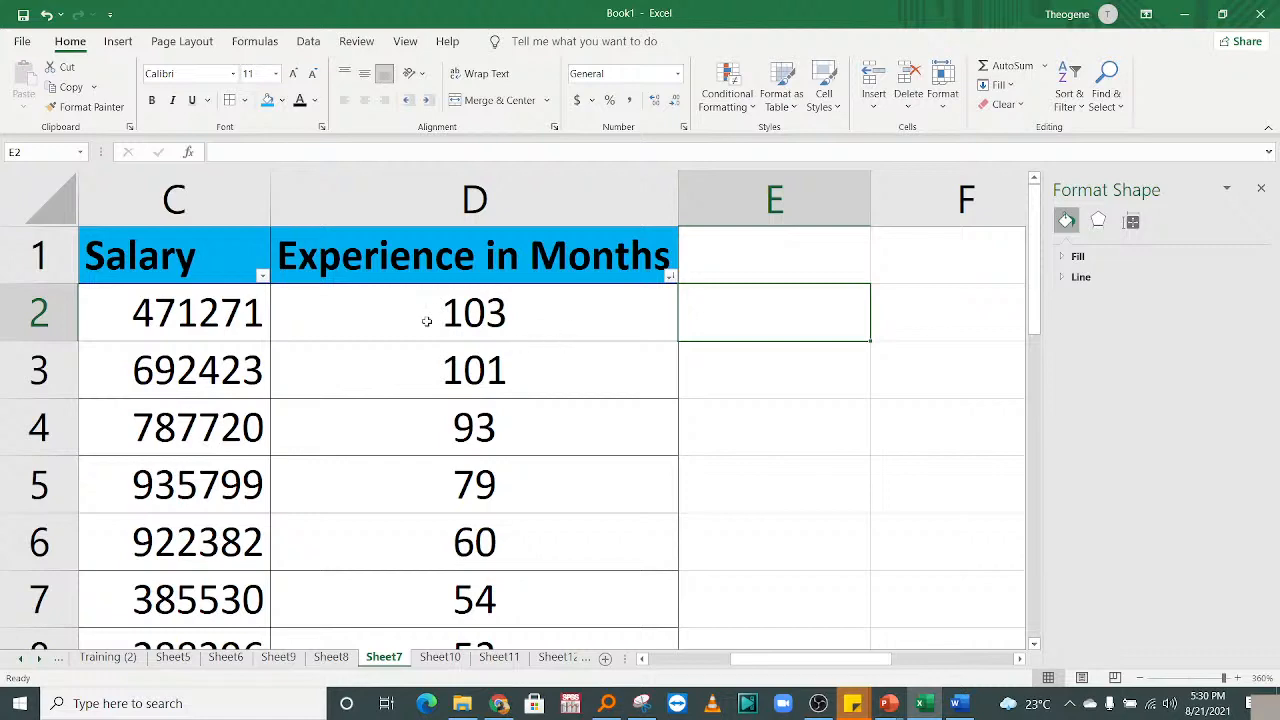
{"action": "left_click_drag", "start_coordinate": [767, 663], "coordinate": [703, 638]}
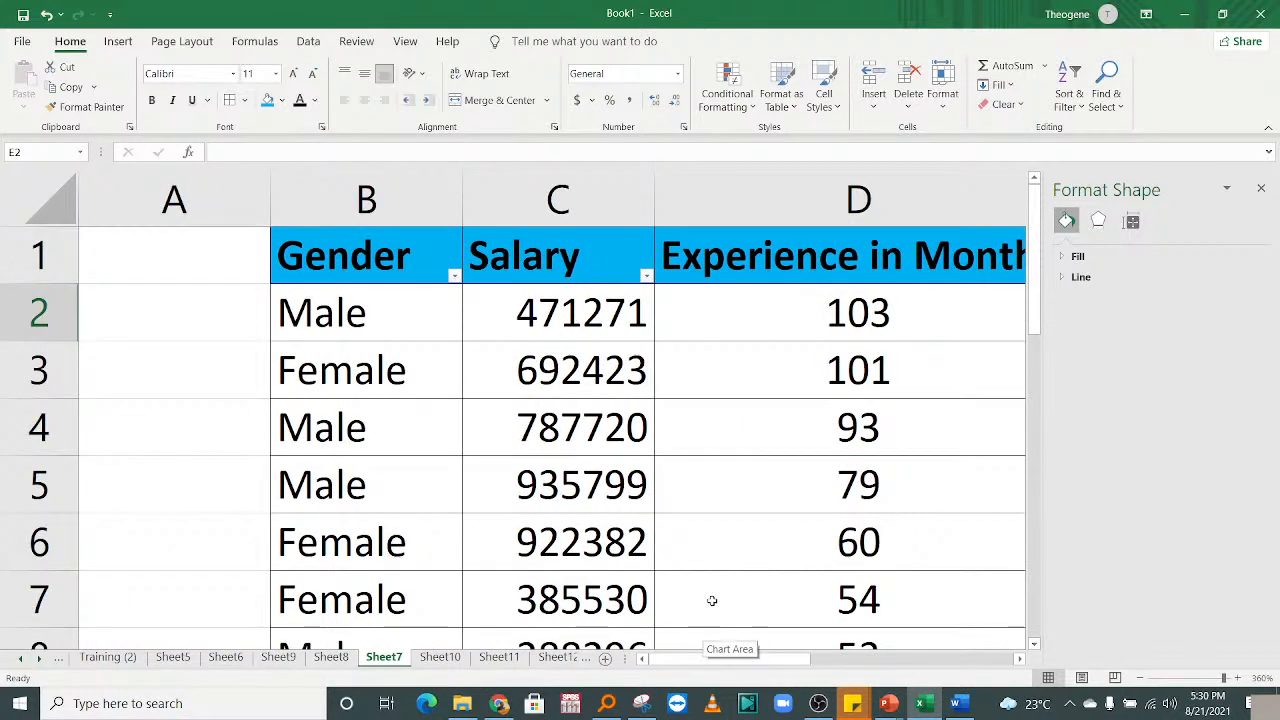
{"action": "left_click", "coordinate": [5, 327]}
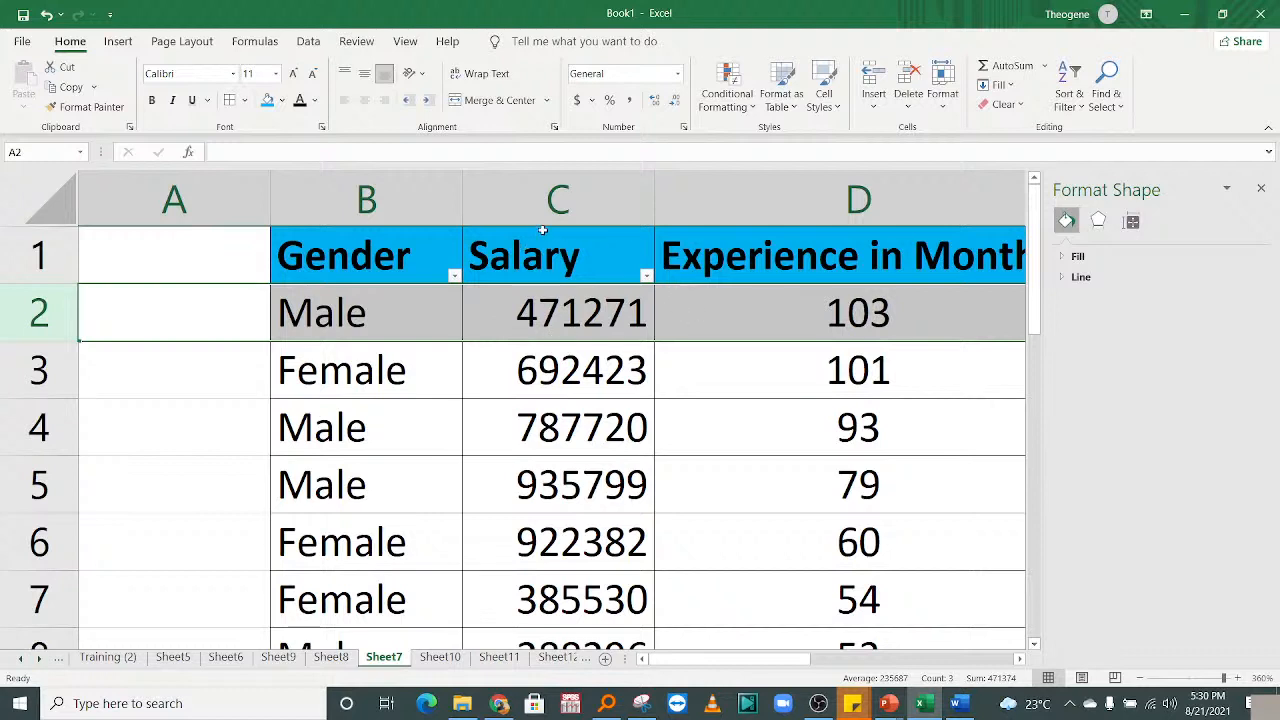
Check the sorted rows' salary and experience values, running 103, 101, 93 down to 20.
{"action": "left_click", "coordinate": [549, 316]}
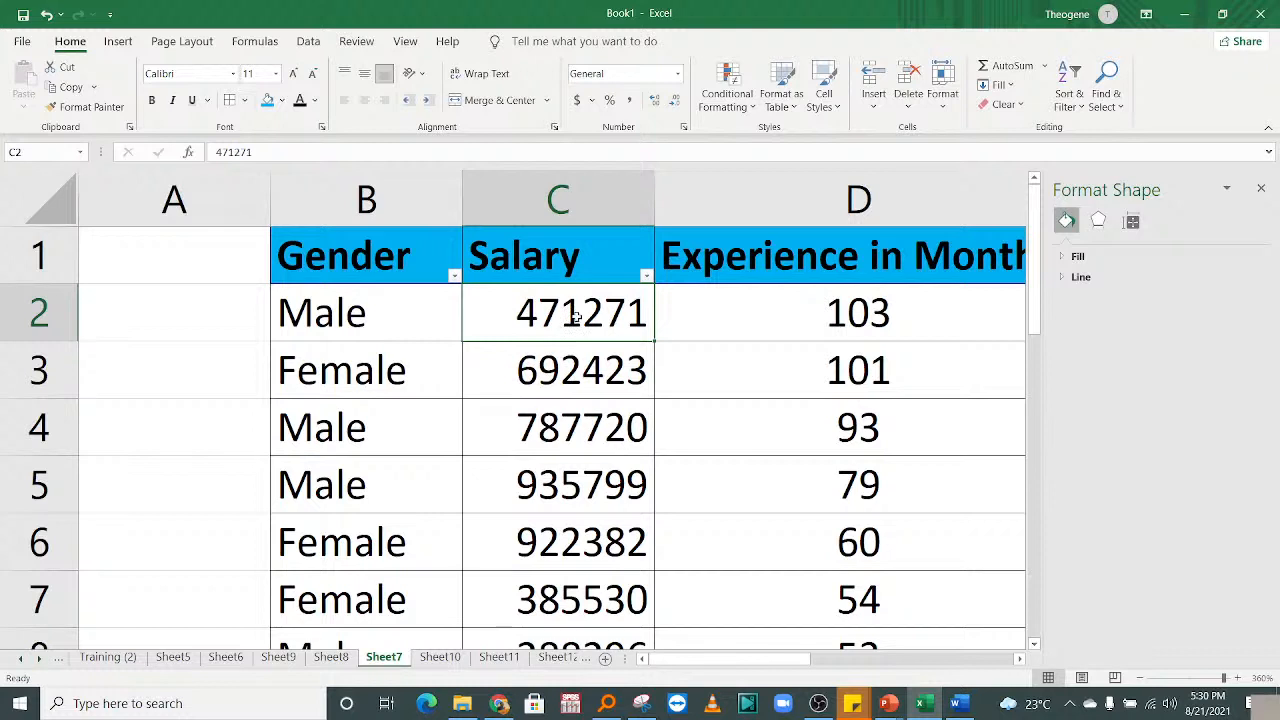
{"action": "left_click", "coordinate": [566, 462]}
{"action": "left_click", "coordinate": [707, 423]}
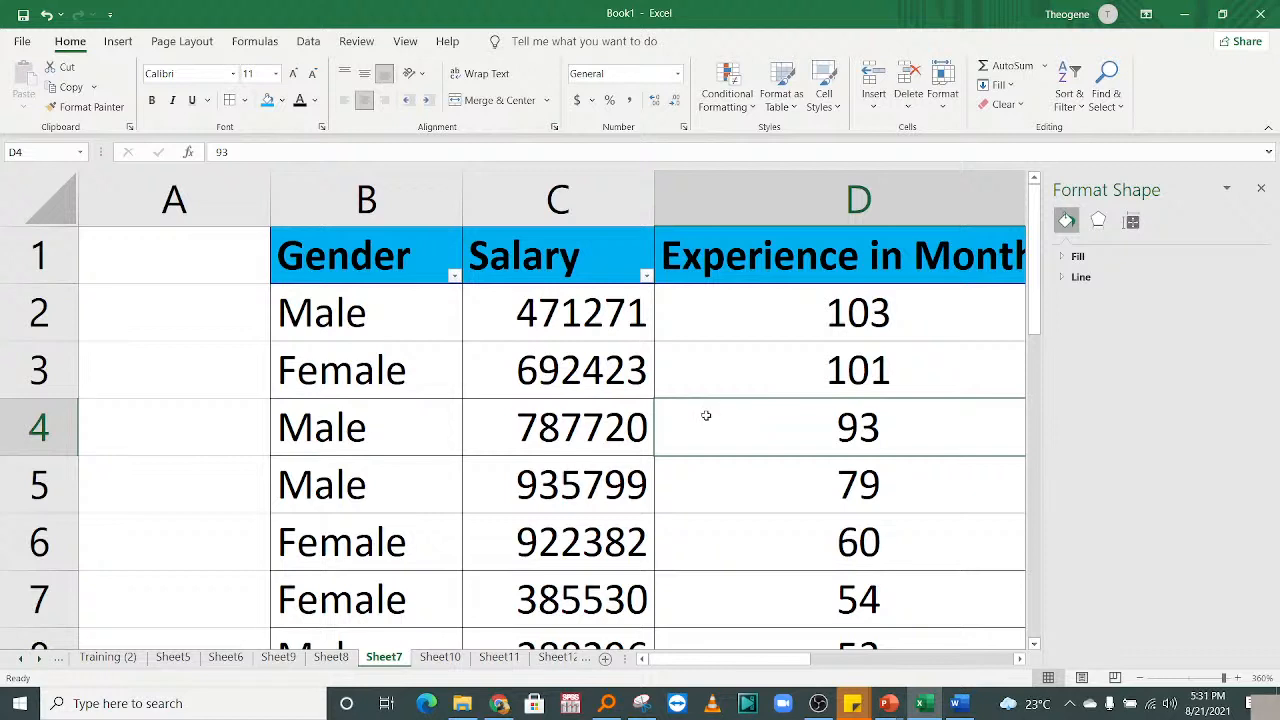
{"action": "left_click_drag", "start_coordinate": [777, 660], "coordinate": [732, 650]}
{"action": "mouse_move", "coordinate": [1035, 280]}
{"action": "left_mouse_down"}
{"action": "mouse_move", "coordinate": [1048, 482]}
{"action": "mouse_move", "coordinate": [1020, 219]}
{"action": "mouse_move", "coordinate": [1042, 416]}
{"action": "mouse_move", "coordinate": [1040, 280]}
{"action": "left_mouse_up"}
{"action": "left_click", "coordinate": [633, 430]}
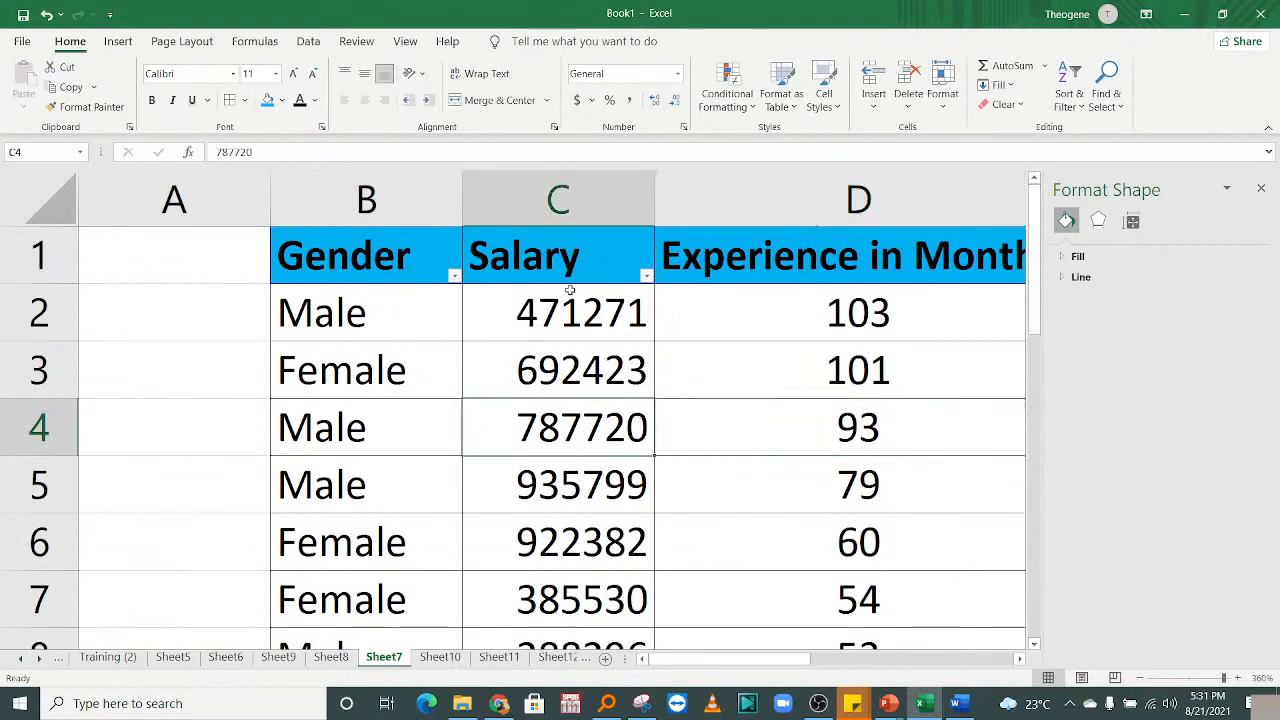
{"action": "left_click", "coordinate": [859, 302]}
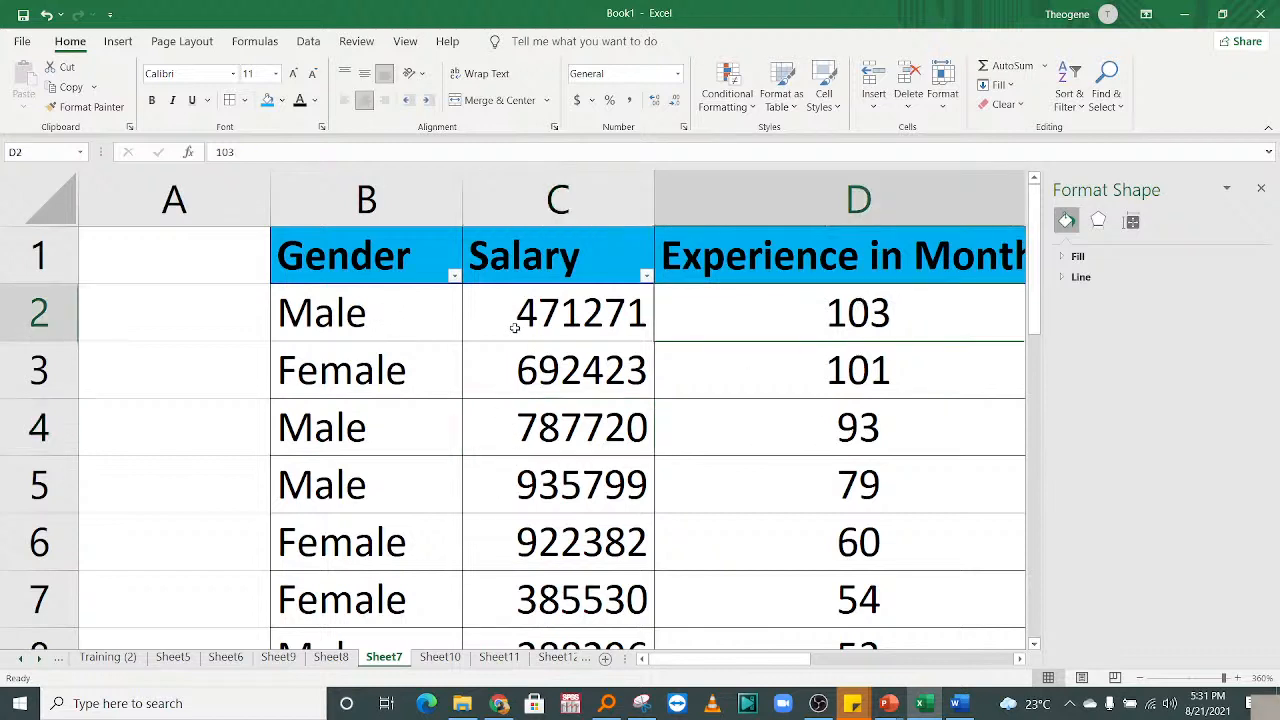
{"action": "left_click", "coordinate": [454, 275]}
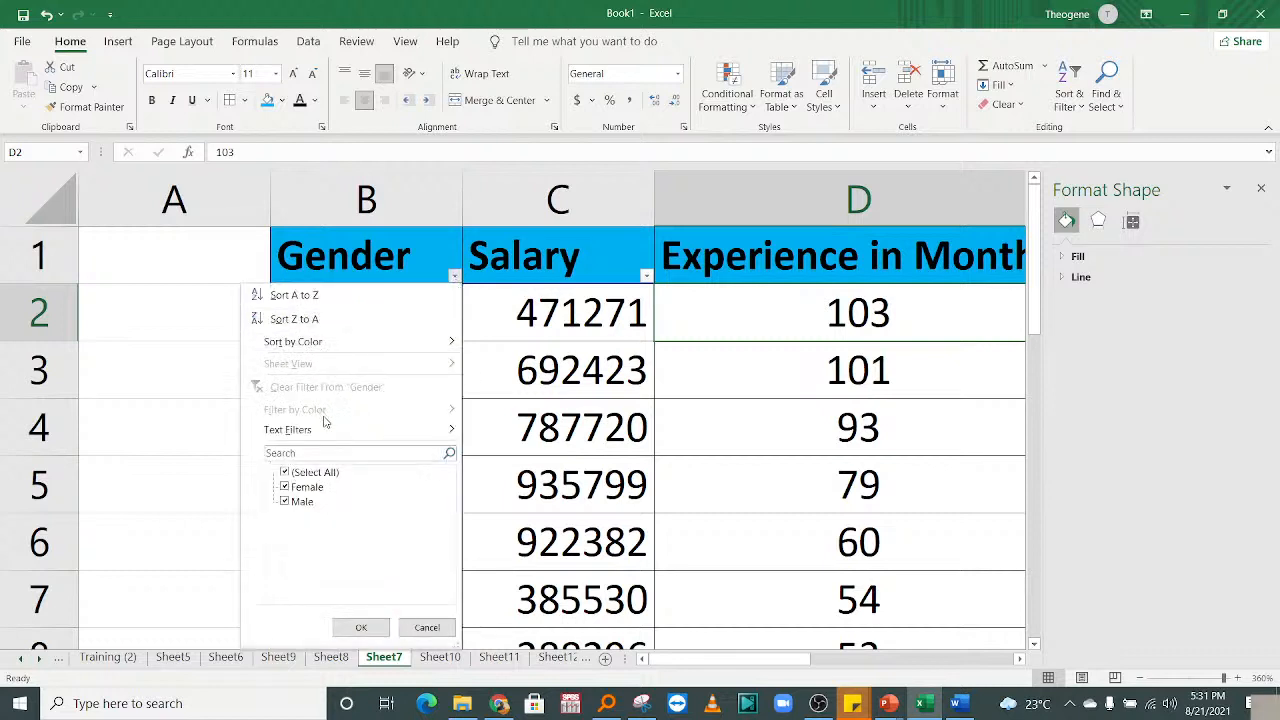
{"action": "left_click", "coordinate": [285, 472]}
{"action": "left_click", "coordinate": [286, 501]}
{"action": "left_click", "coordinate": [362, 627]}
{"action": "left_click", "coordinate": [569, 379]}
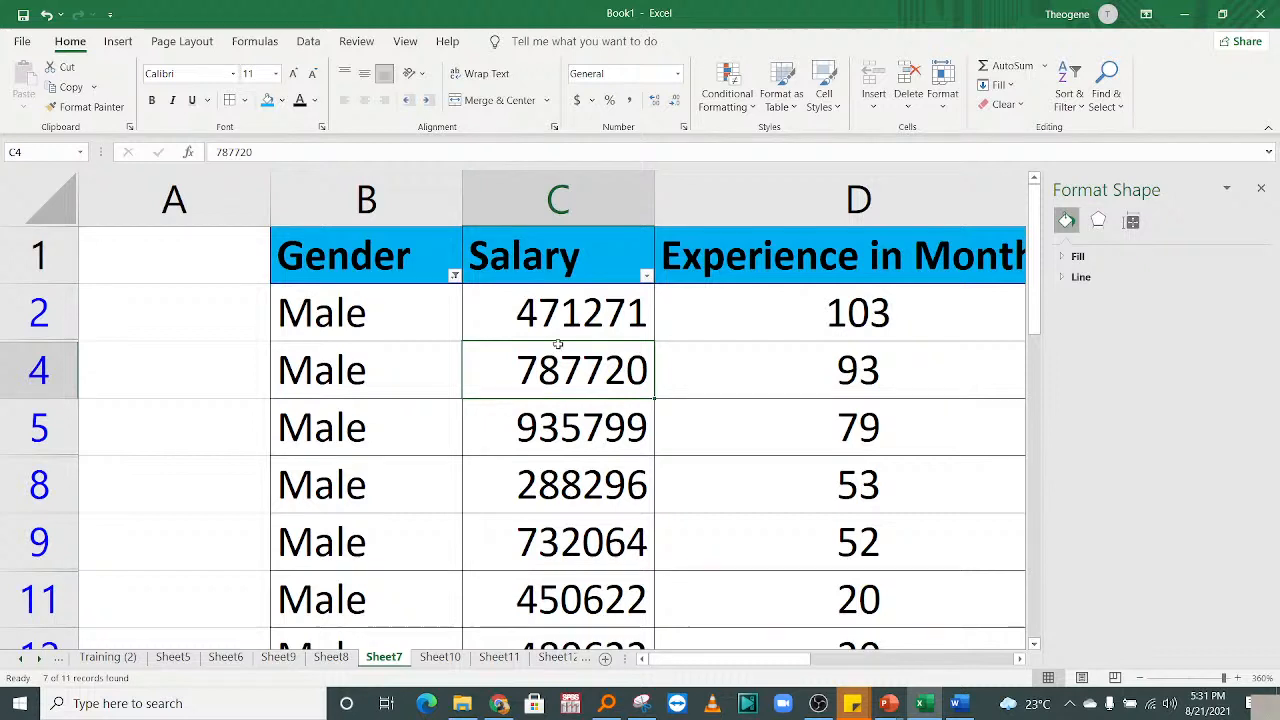
{"action": "left_click_drag", "start_coordinate": [543, 320], "coordinate": [565, 600]}
{"action": "scroll", "coordinate": [952, 266], "scroll_direction": "down", "scroll_amount": 1}
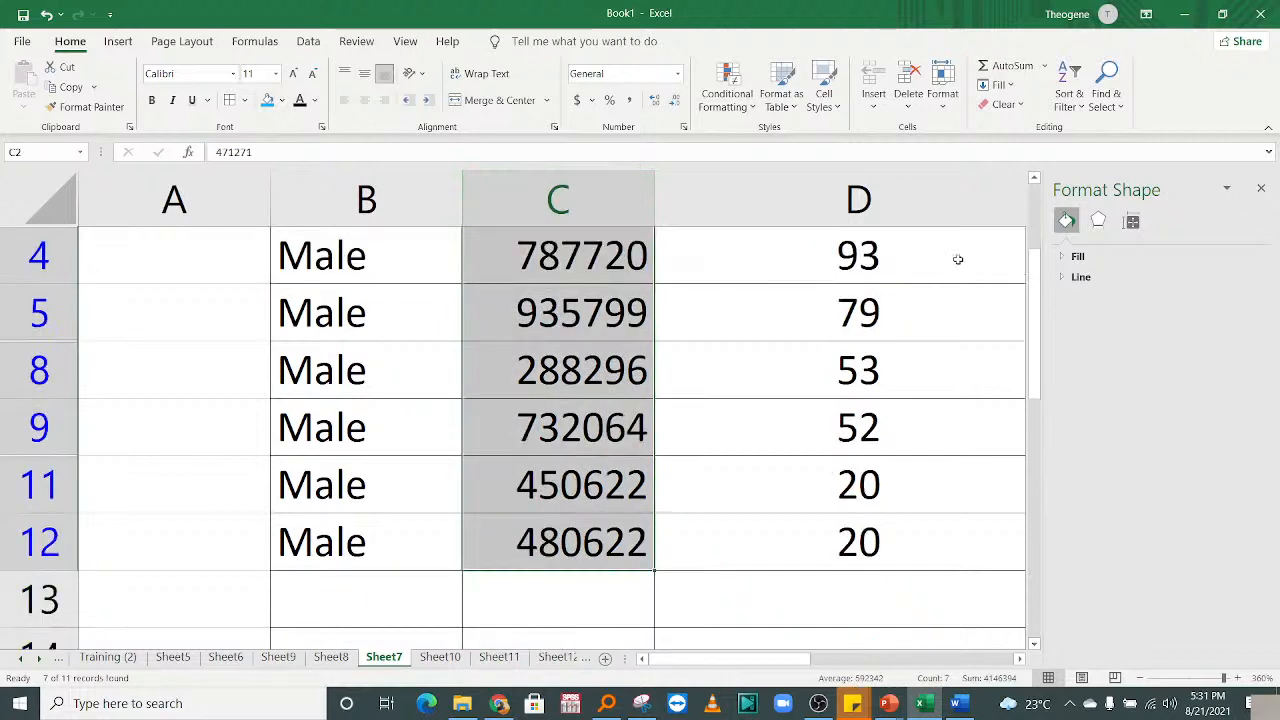
{"action": "left_click_drag", "start_coordinate": [789, 565], "coordinate": [770, 314]}
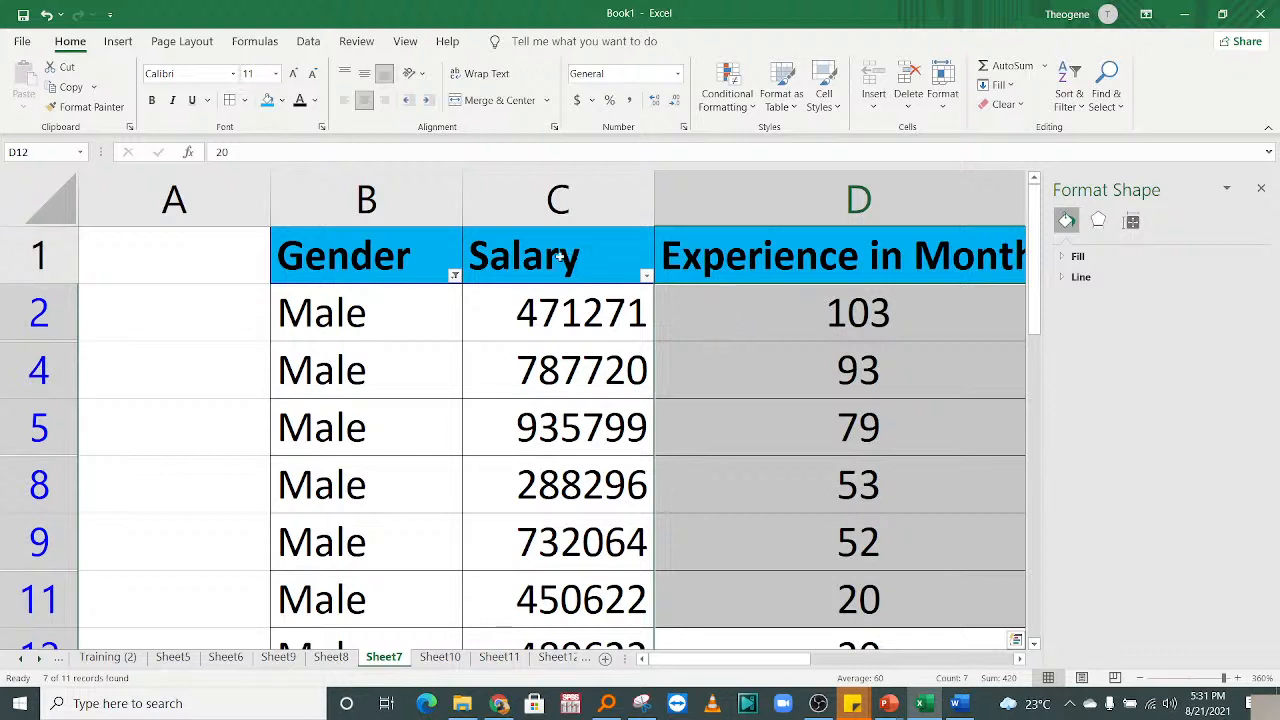
{"action": "left_click", "coordinate": [454, 275]}
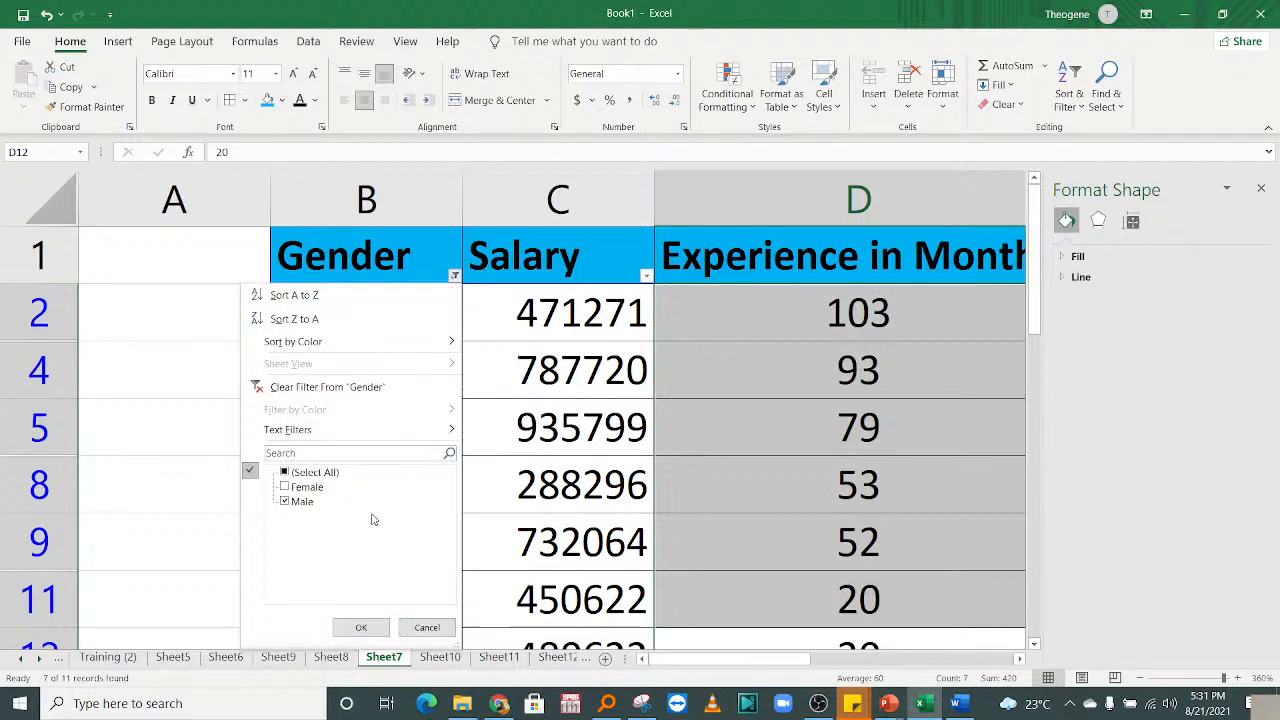
{"action": "left_click", "coordinate": [362, 627]}
{"action": "left_click", "coordinate": [522, 432]}
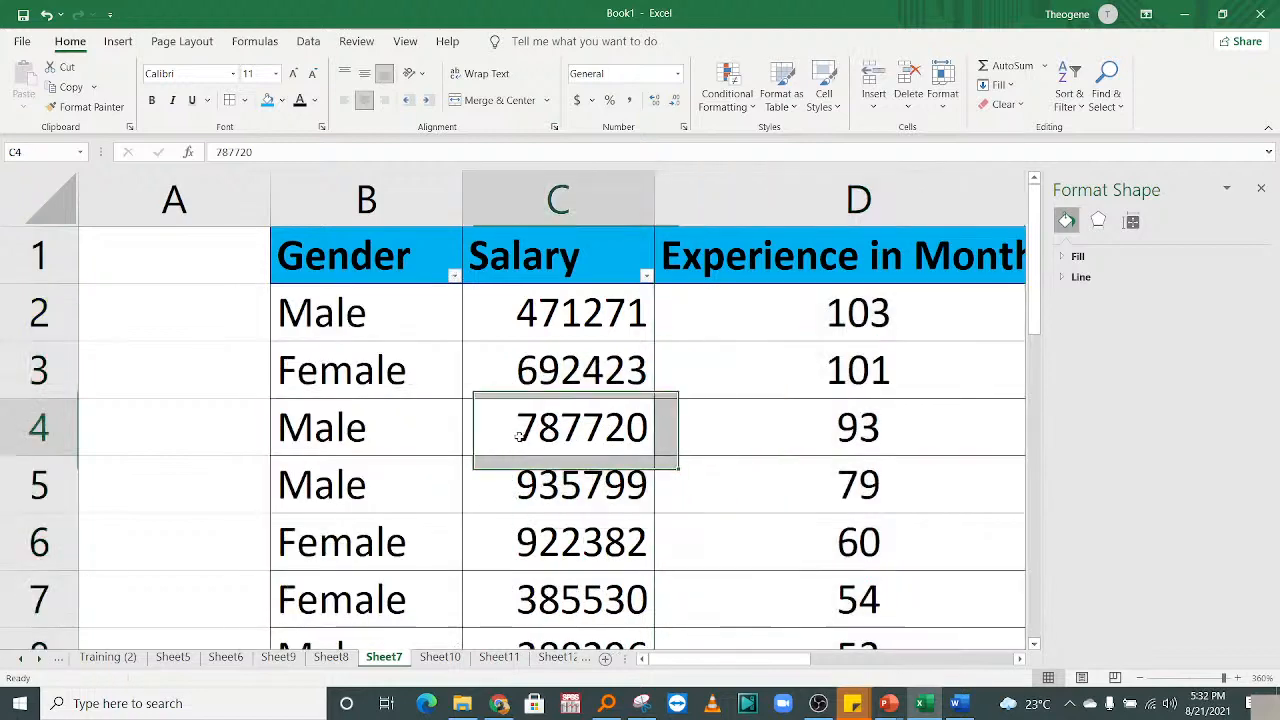
{"action": "scroll", "coordinate": [1006, 380], "scroll_direction": "down", "scroll_amount": 4}
{"action": "scroll", "coordinate": [1006, 380], "scroll_direction": "up", "scroll_amount": 4}
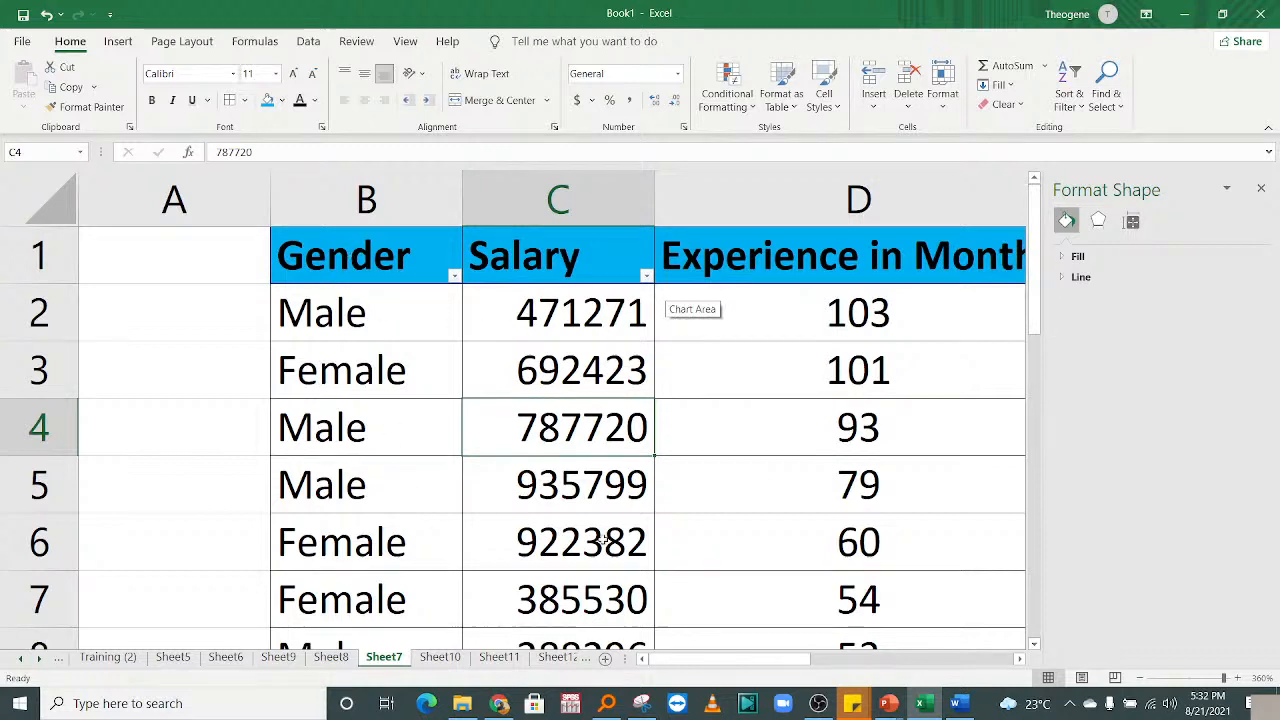
{"action": "mouse_move", "coordinate": [738, 660]}
{"action": "left_mouse_down"}
{"action": "mouse_move", "coordinate": [790, 665]}
{"action": "mouse_move", "coordinate": [762, 664]}
{"action": "left_mouse_up"}
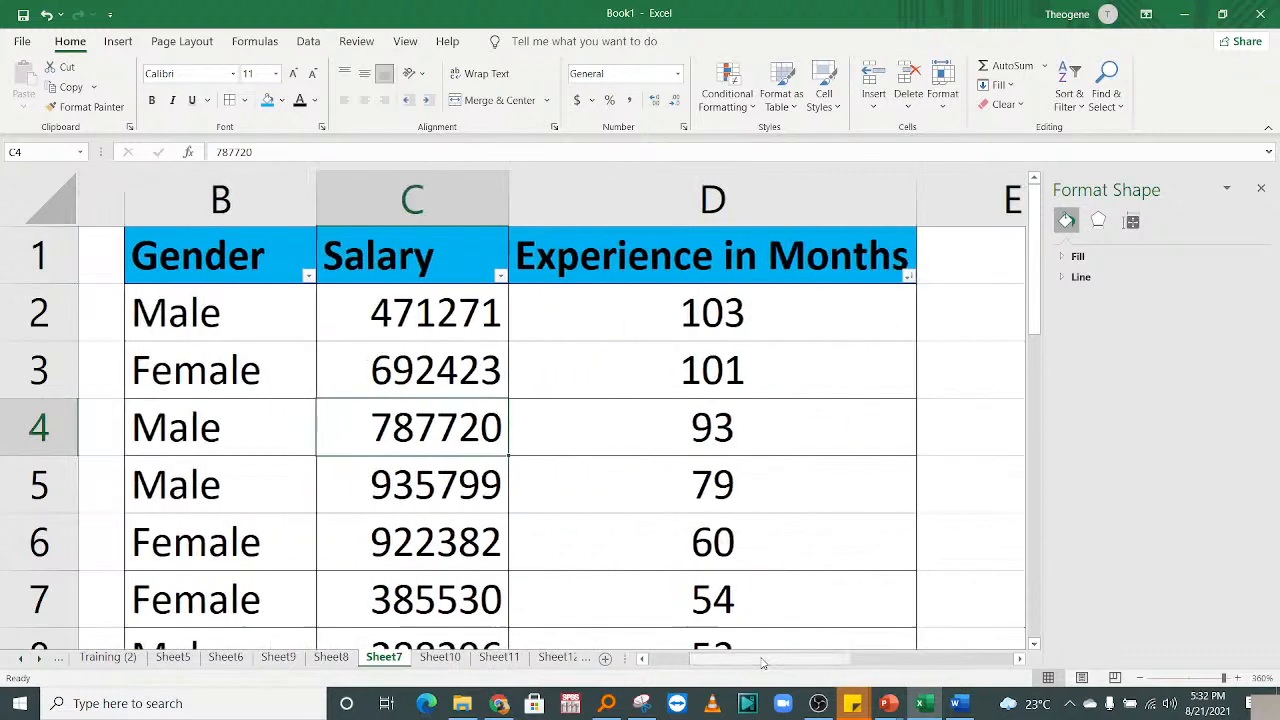
{"action": "left_click", "coordinate": [200, 255]}
{"action": "left_click", "coordinate": [398, 259]}
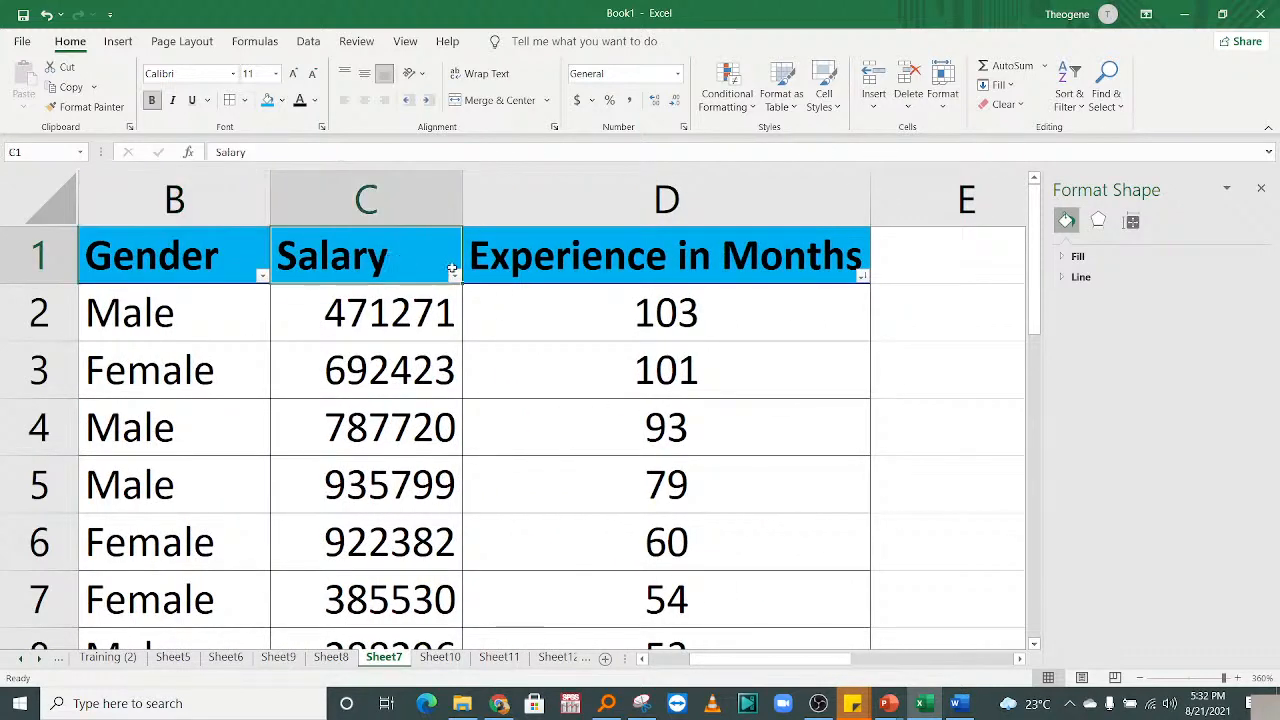
{"action": "left_click", "coordinate": [626, 280]}
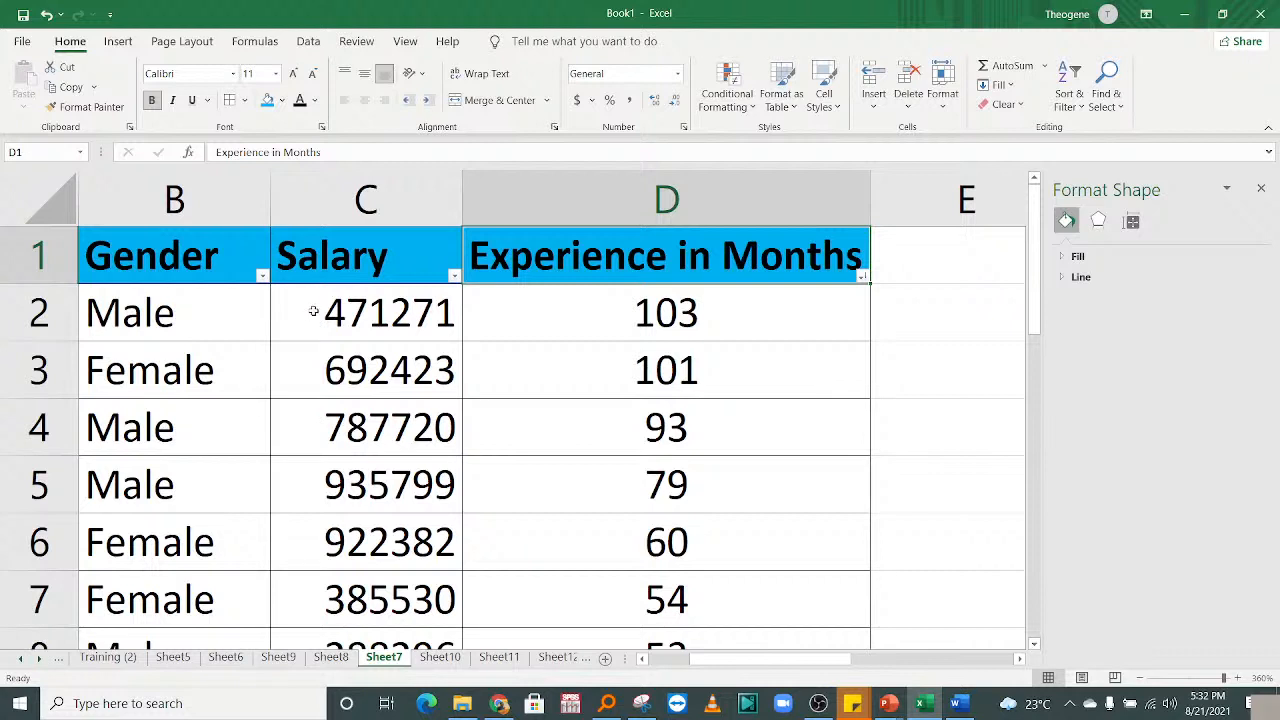
{"action": "left_click", "coordinate": [280, 270]}
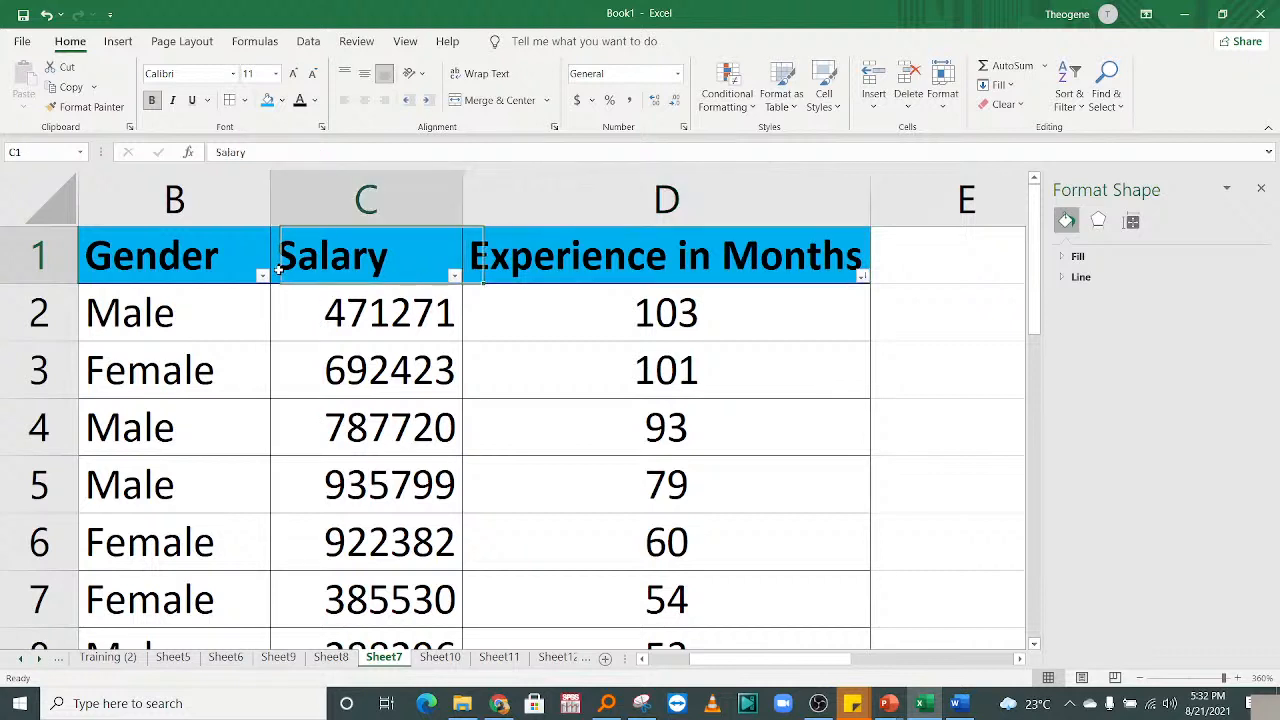
{"action": "left_click", "coordinate": [233, 263]}
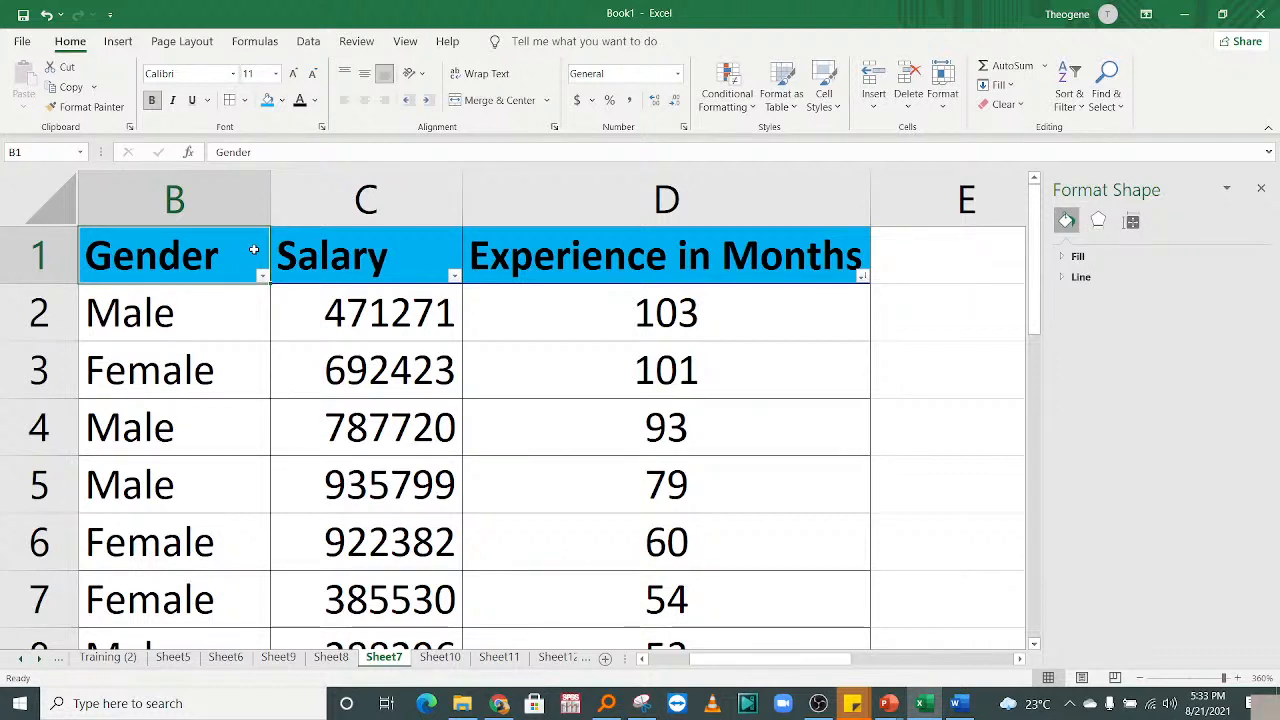
Select Sheet7's header row B1:D1 and the values in C3 and D5, then close the Format Shape pane.
{"action": "left_click", "coordinate": [335, 308]}
{"action": "left_click_drag", "start_coordinate": [160, 260], "coordinate": [615, 245]}
{"action": "left_click", "coordinate": [403, 360]}
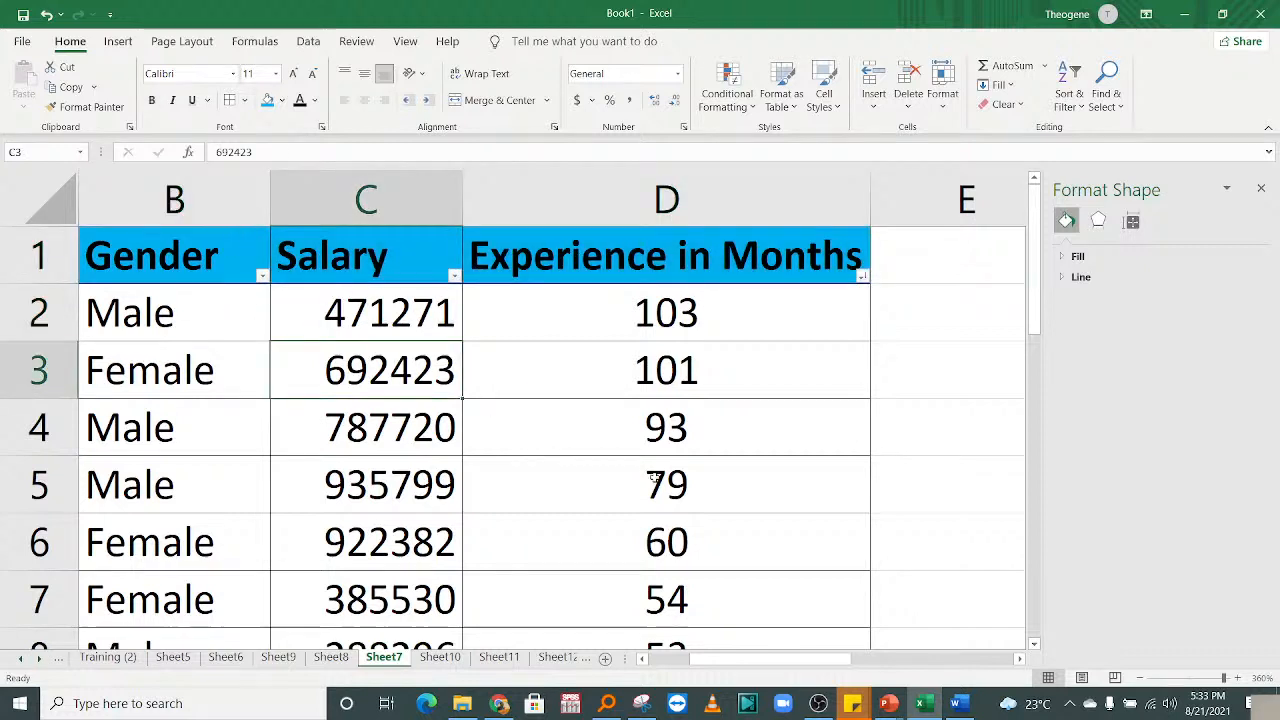
{"action": "left_click_drag", "start_coordinate": [762, 668], "coordinate": [700, 662]}
{"action": "left_click", "coordinate": [648, 498]}
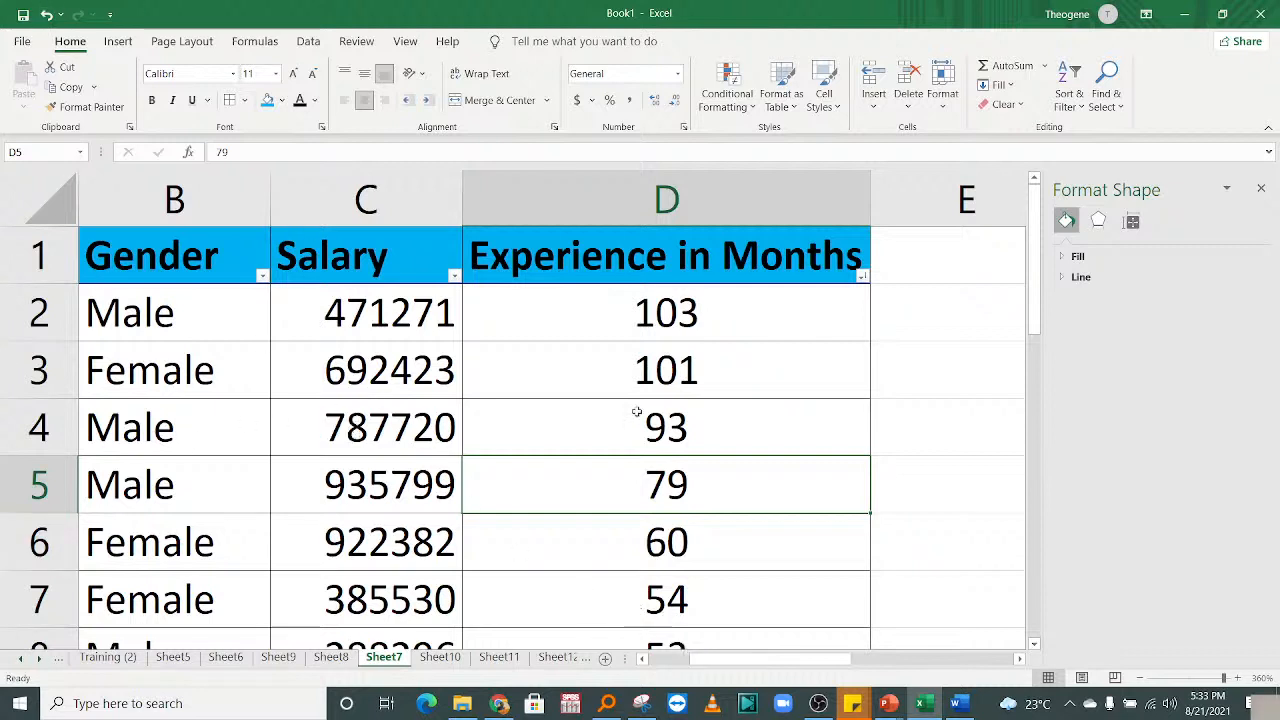
{"action": "left_click", "coordinate": [1261, 189]}
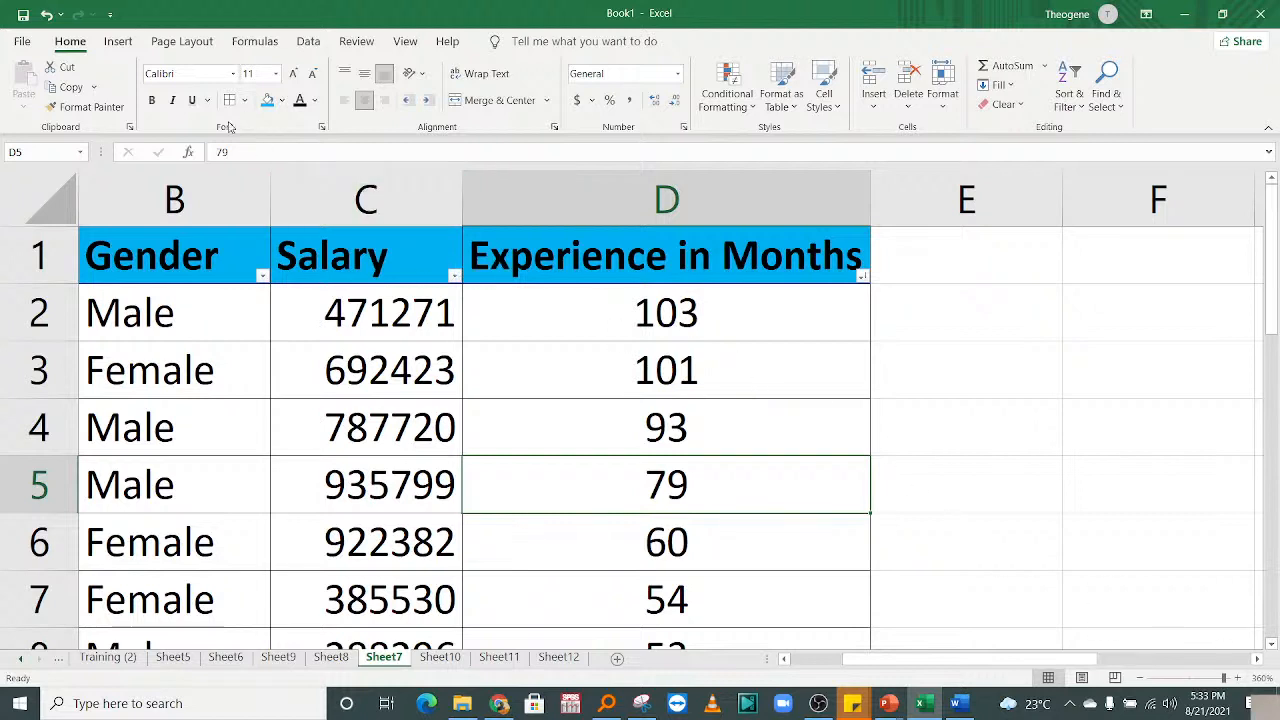
{"action": "left_click", "coordinate": [118, 41]}
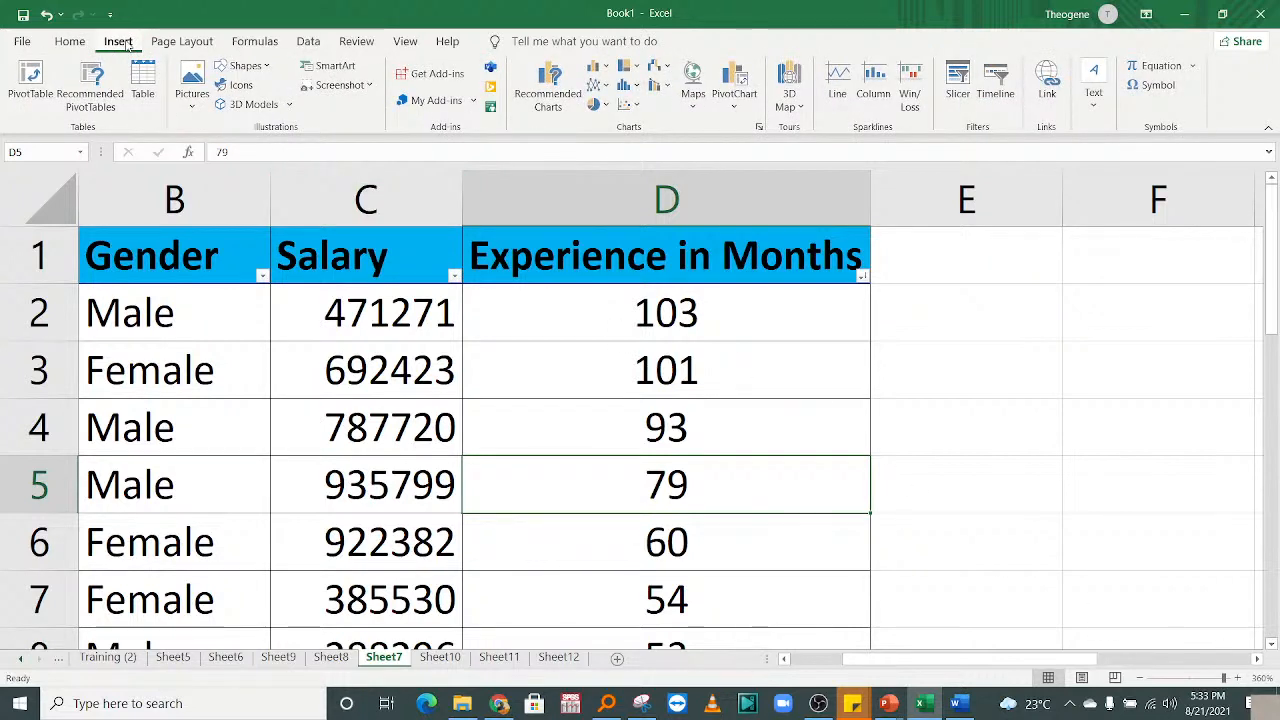
Insert the recommended Sum of Experience in Months by Gender pivot on a new sheet.
{"action": "left_click", "coordinate": [97, 90]}
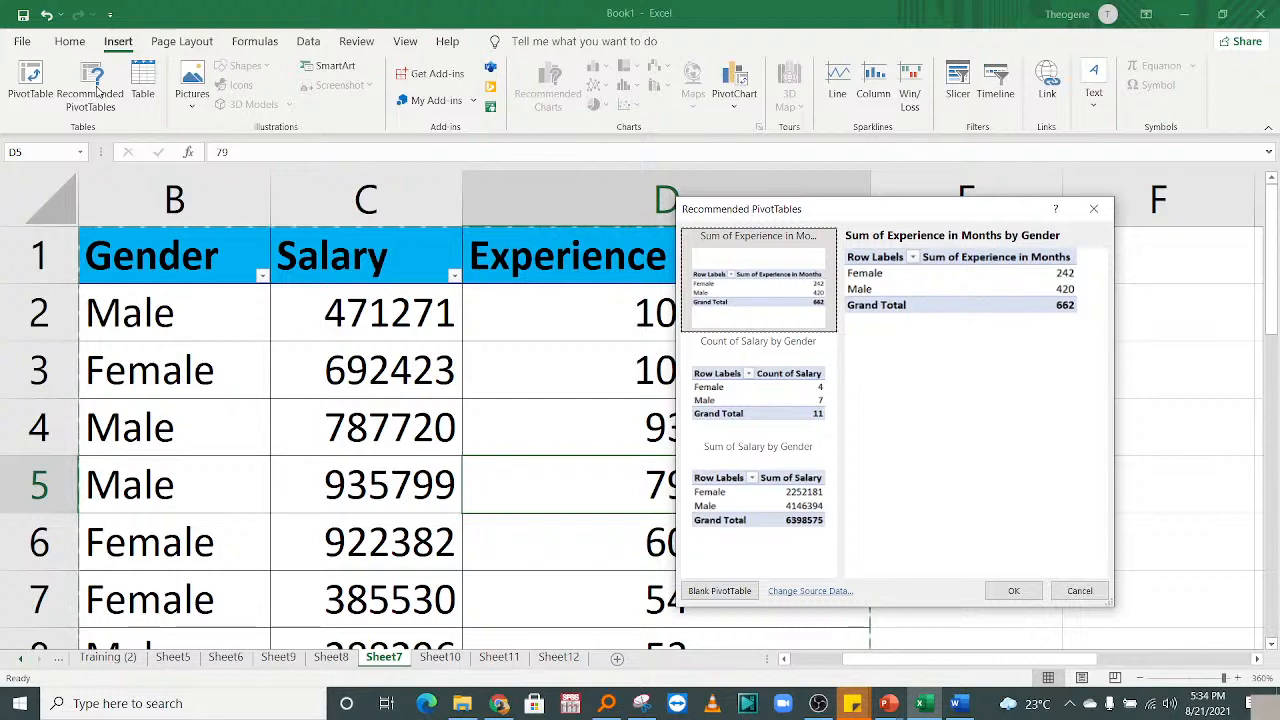
{"action": "left_click", "coordinate": [1013, 590]}
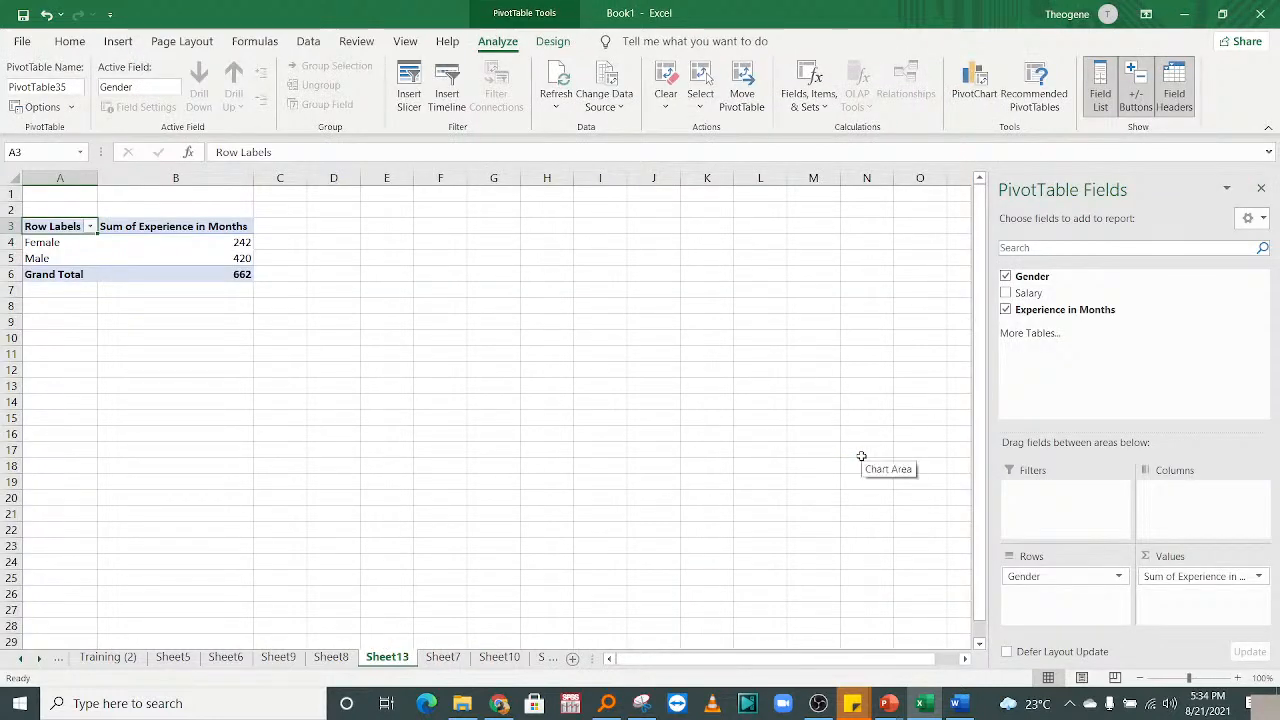
Check the Female 242 and Male 420 pivot rows, then switch to Sheet8's Gender count pivot.
{"action": "left_click_drag", "start_coordinate": [72, 259], "coordinate": [63, 249]}
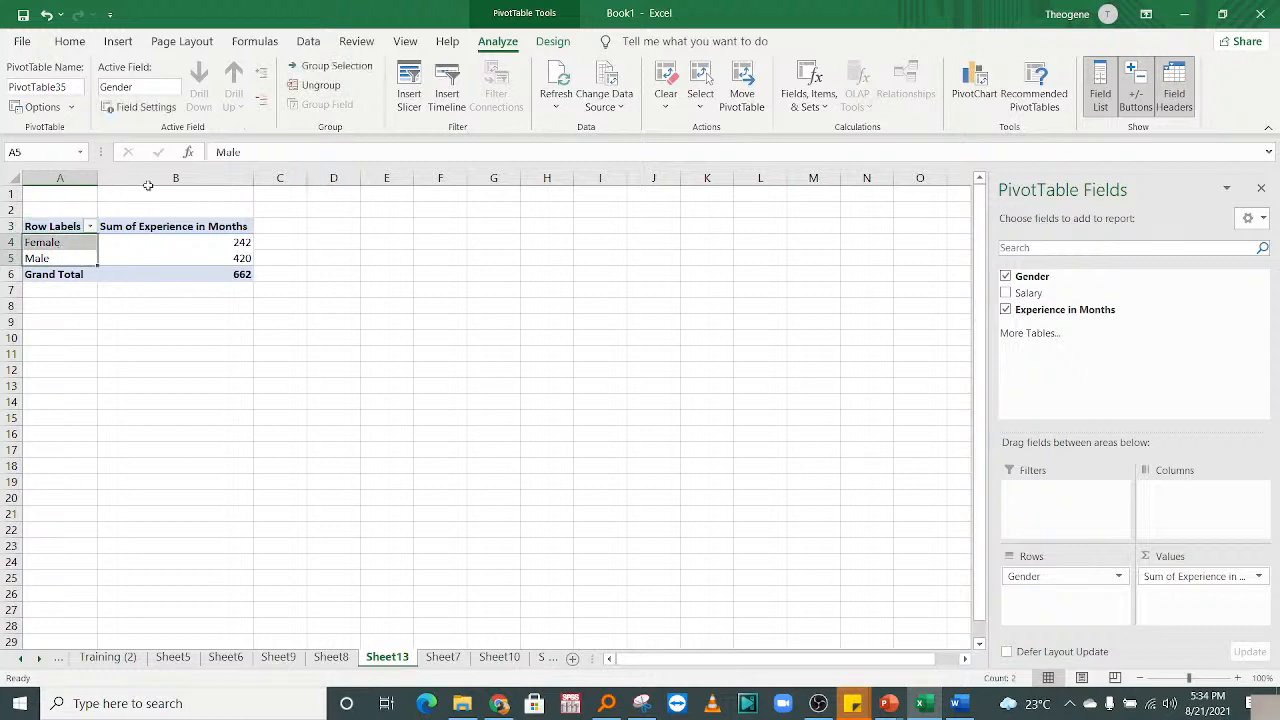
{"action": "left_click", "coordinate": [174, 255]}
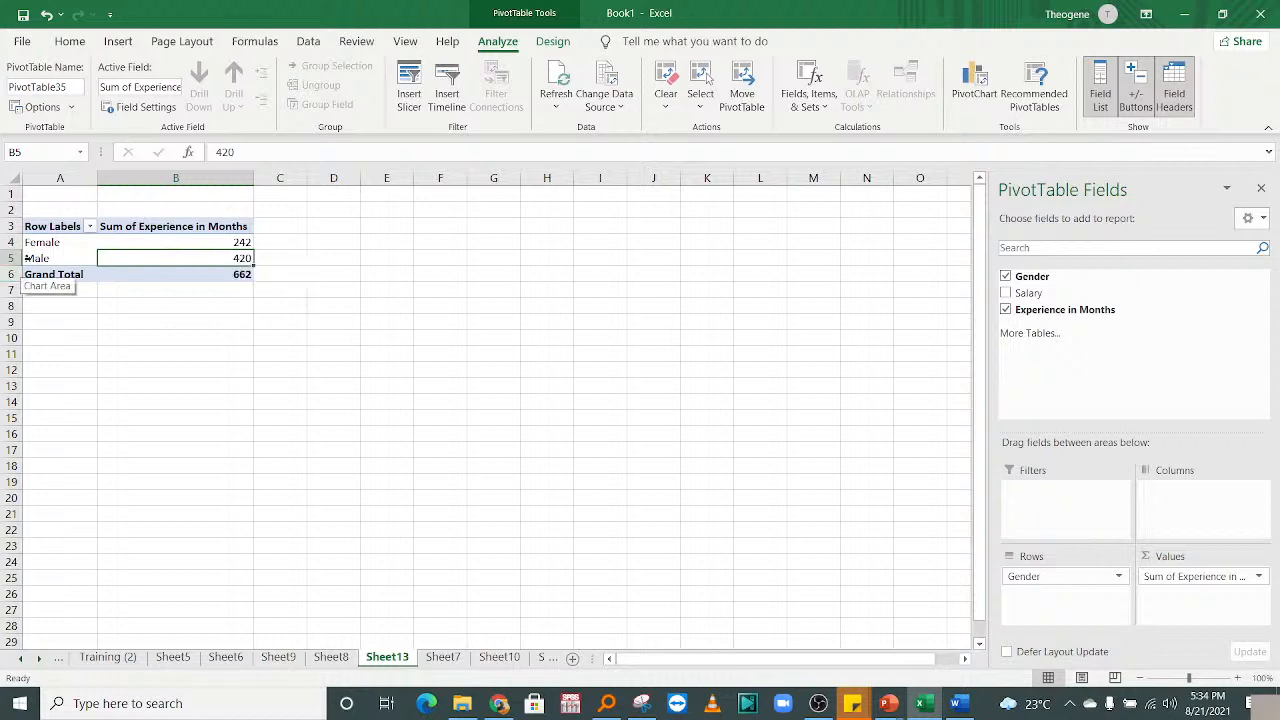
{"action": "left_click_drag", "start_coordinate": [43, 244], "coordinate": [174, 245]}
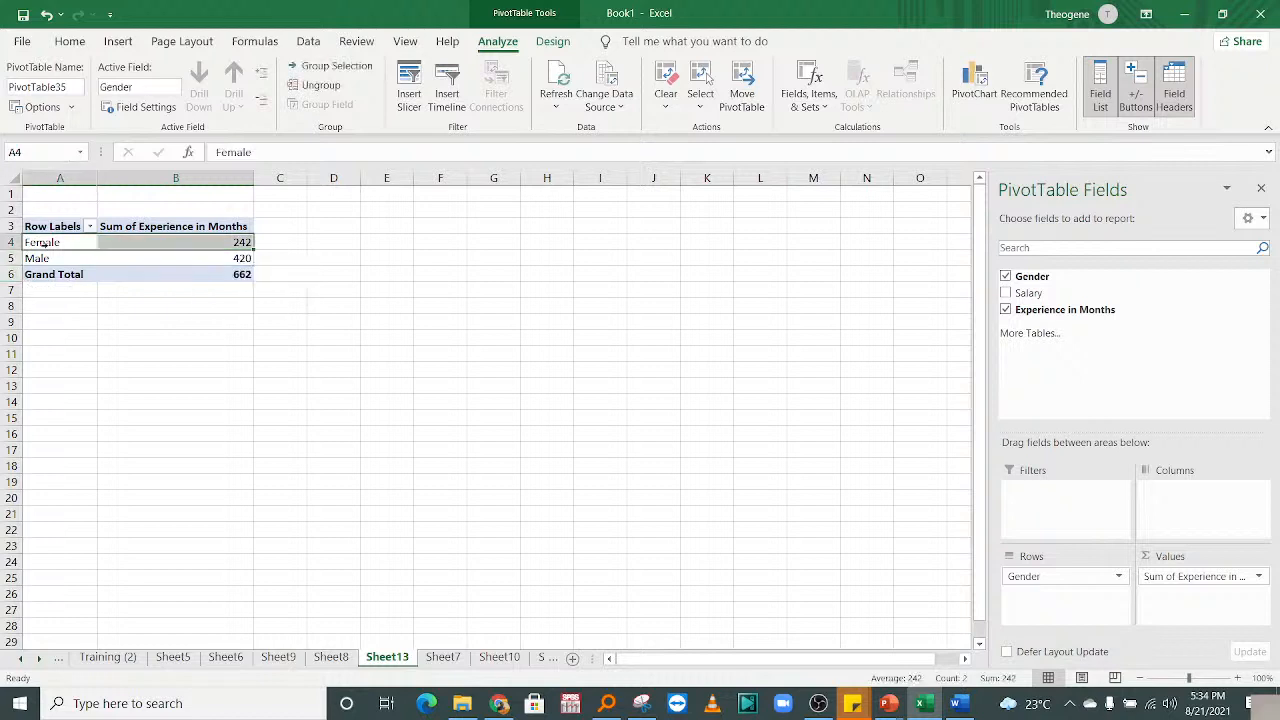
{"action": "left_click", "coordinate": [178, 245]}
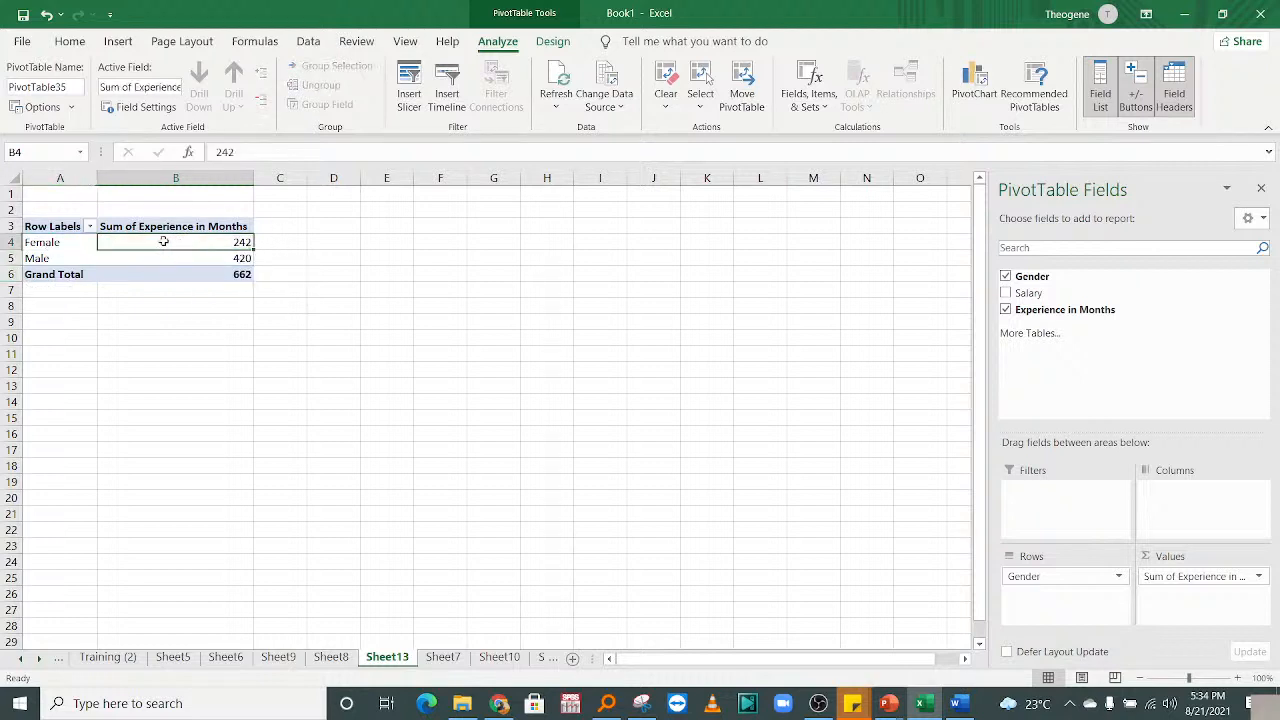
{"action": "left_click", "coordinate": [27, 258]}
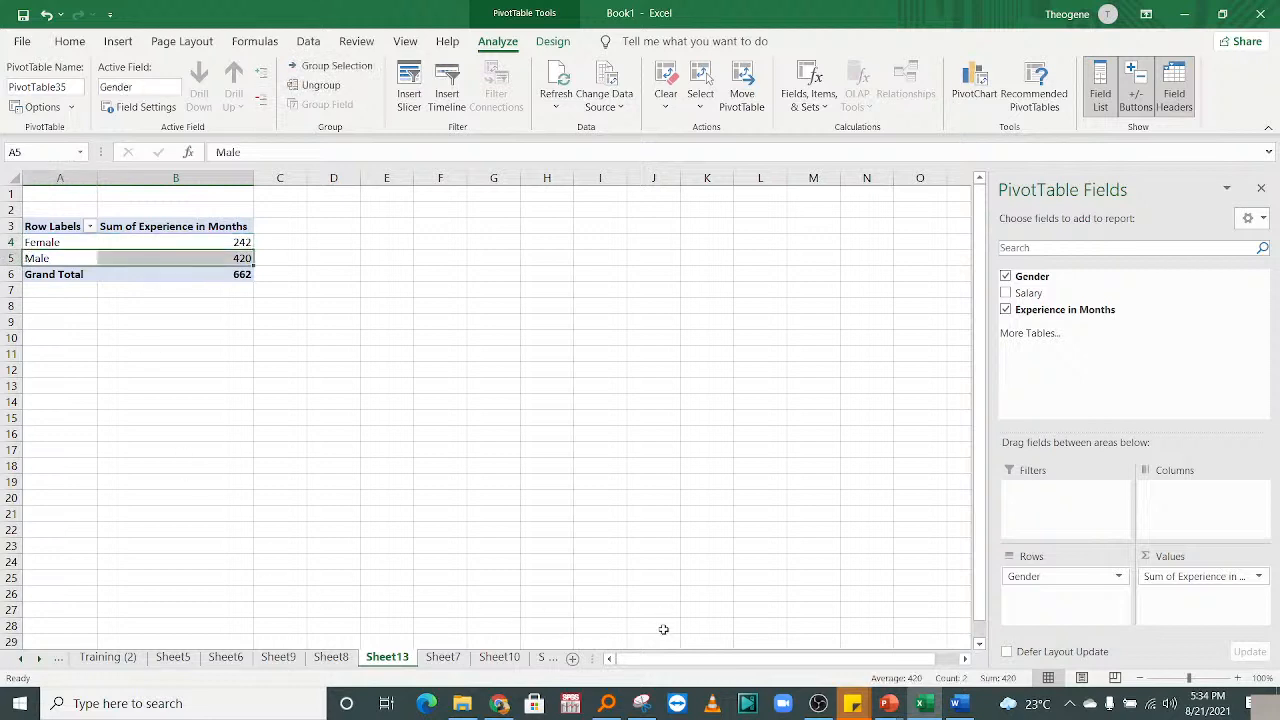
{"action": "left_click", "coordinate": [333, 657]}
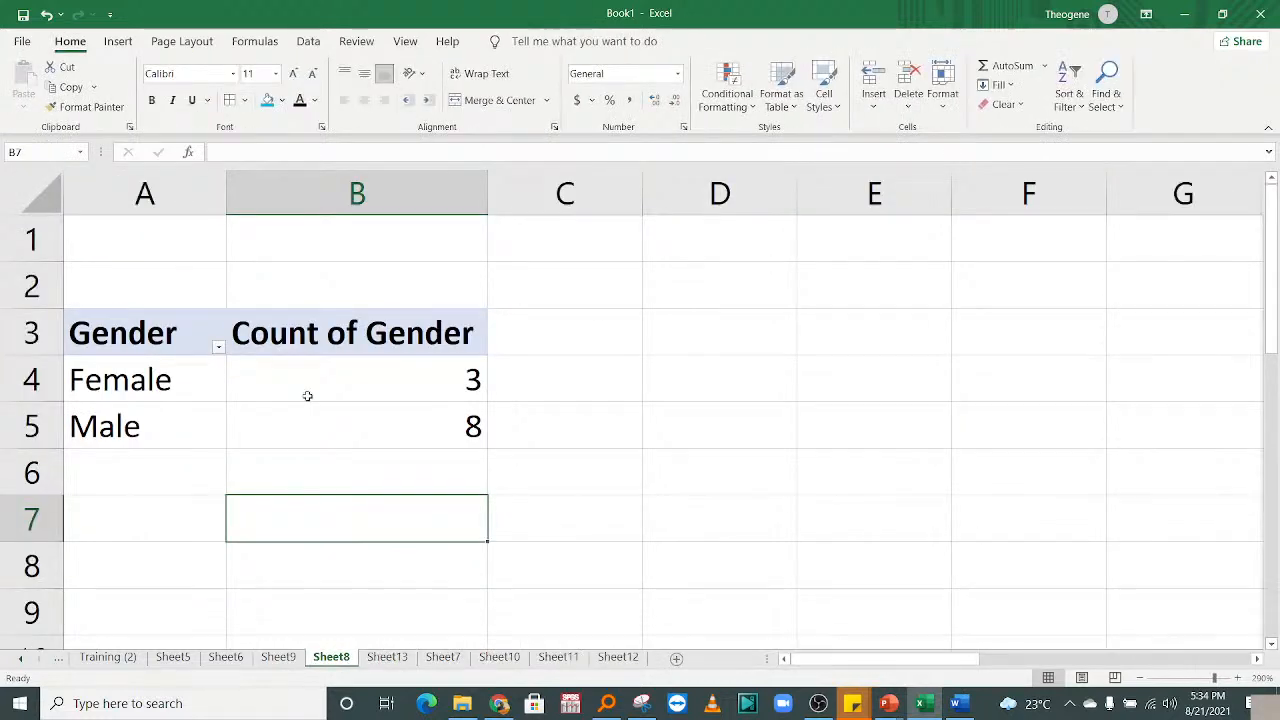
On Sheet7, select the Experience in Months values 103, 101, 93 and several salary cells.
{"action": "left_click", "coordinate": [388, 660]}
{"action": "left_click", "coordinate": [443, 657]}
{"action": "left_click", "coordinate": [600, 270]}
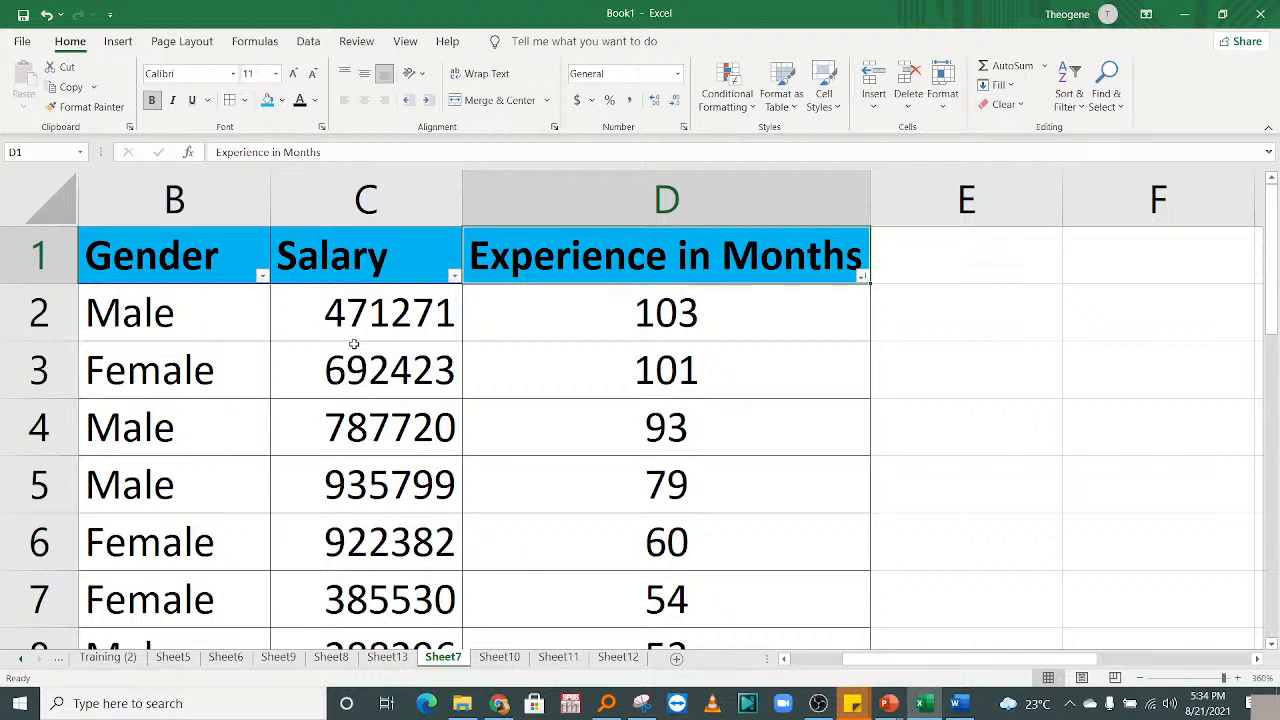
{"action": "left_click_drag", "start_coordinate": [686, 318], "coordinate": [678, 404]}
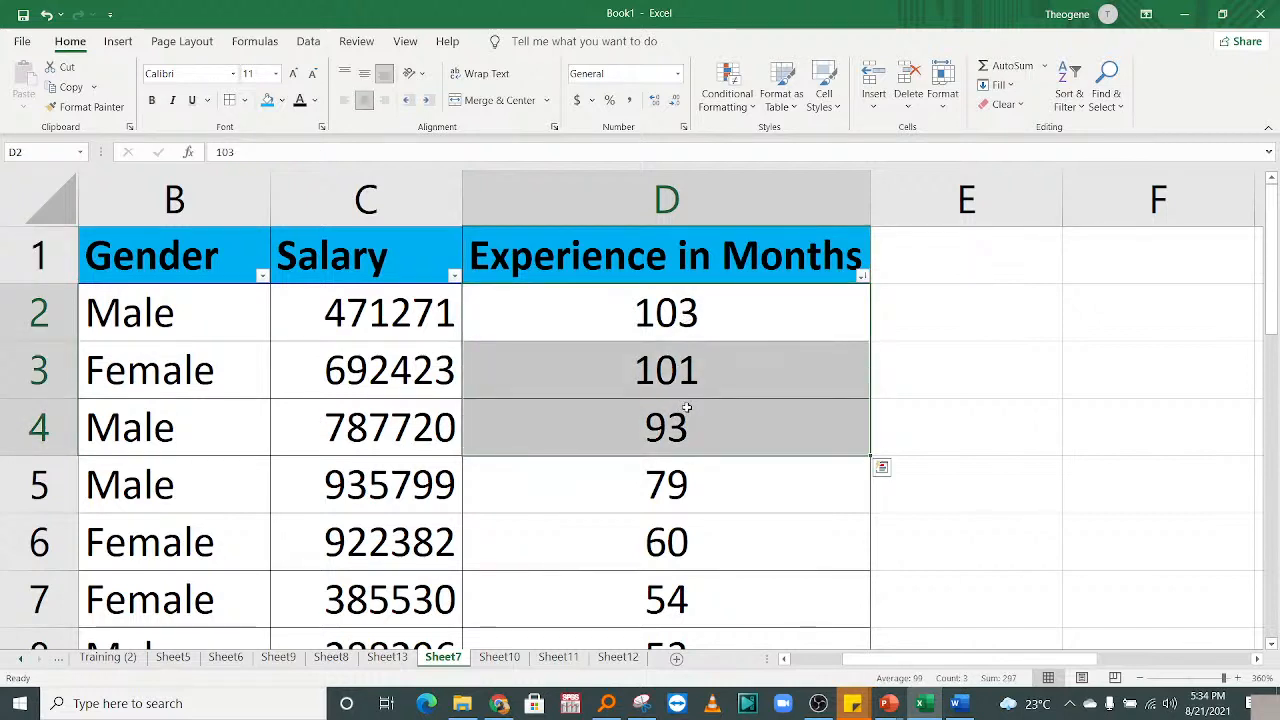
{"action": "left_click_drag", "start_coordinate": [349, 321], "coordinate": [348, 480]}
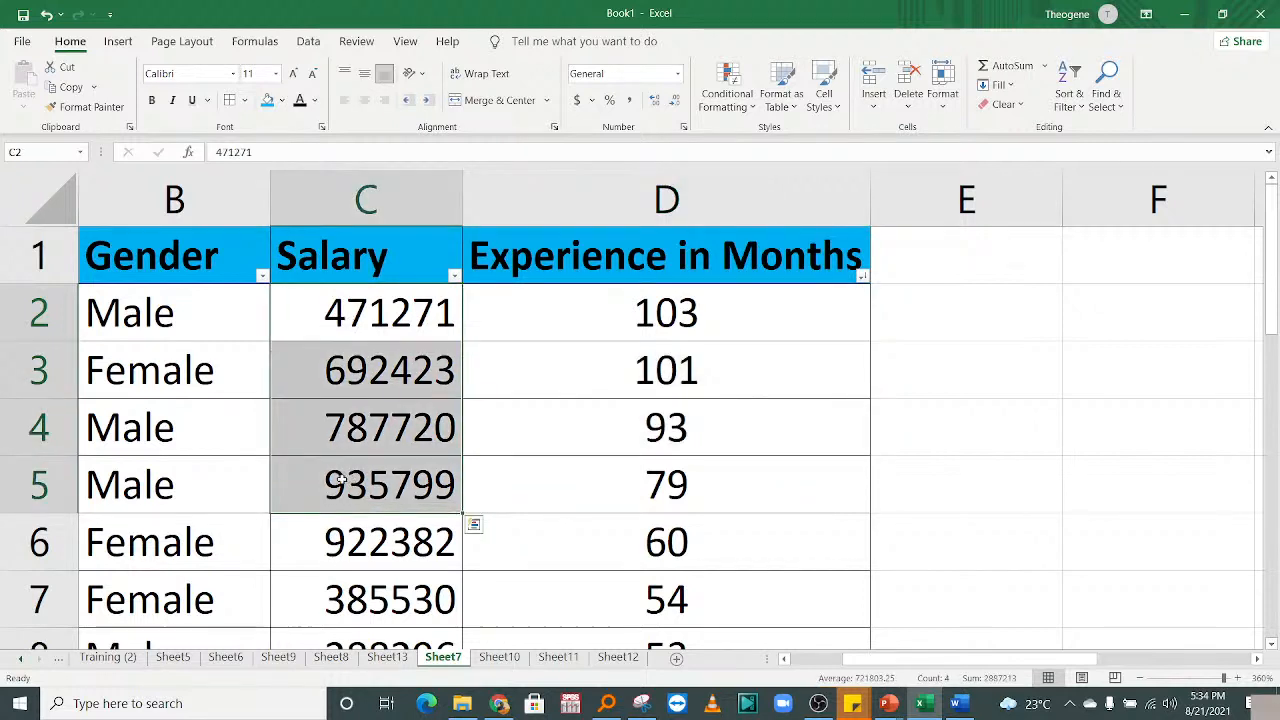
{"action": "left_click", "coordinate": [398, 334]}
{"action": "left_click_drag", "start_coordinate": [392, 355], "coordinate": [402, 418]}
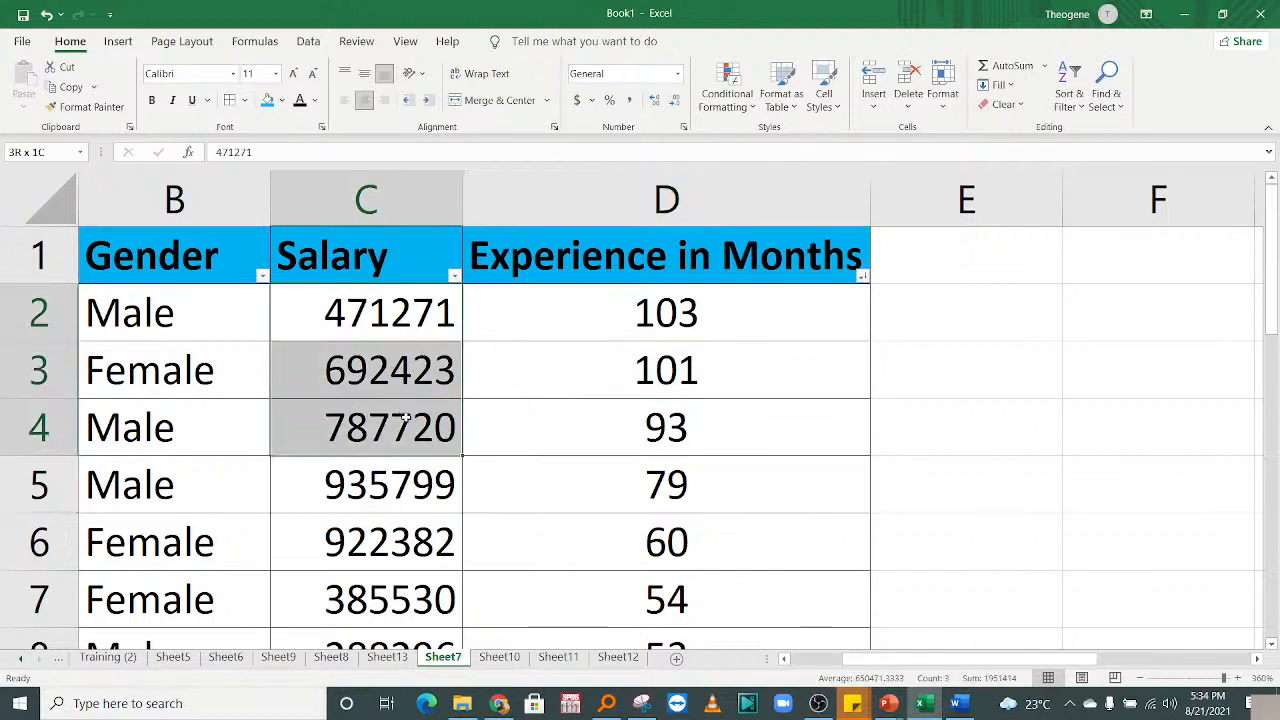
{"action": "left_click", "coordinate": [688, 345]}
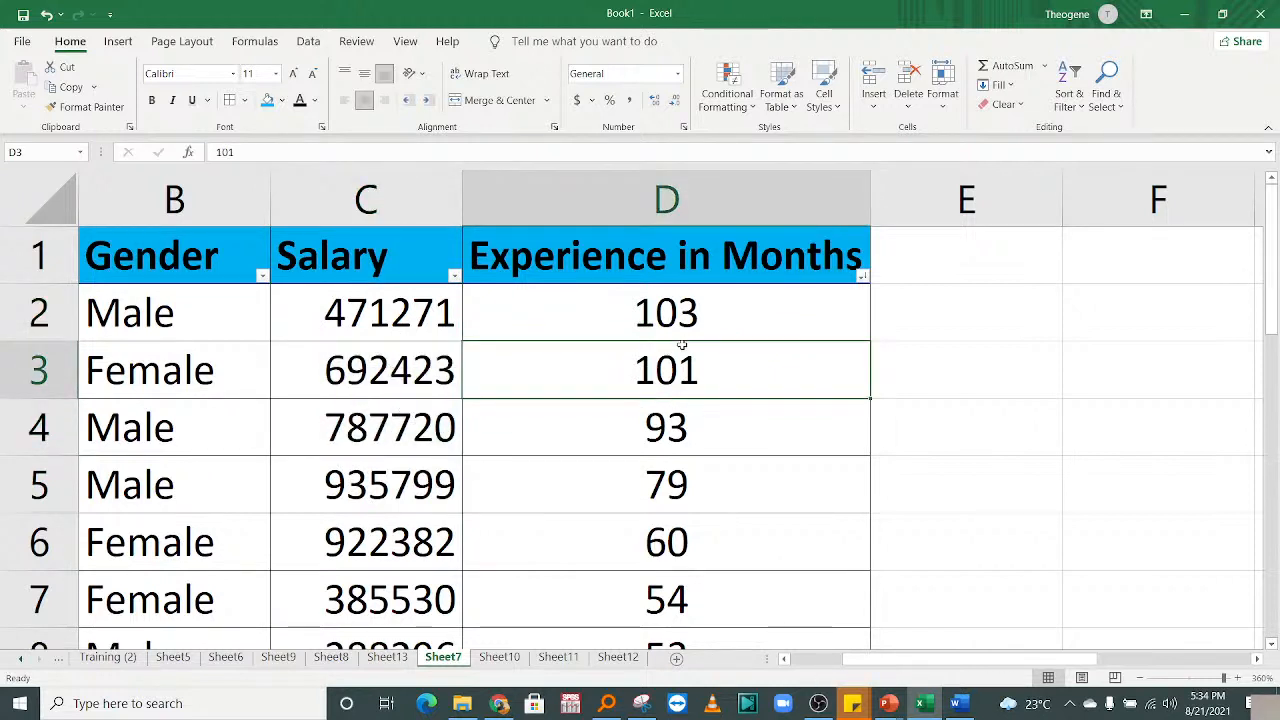
Return to Sheet13 and select cell A7 and the pivot's Female label.
{"action": "left_click", "coordinate": [390, 657]}
{"action": "left_click", "coordinate": [72, 292]}
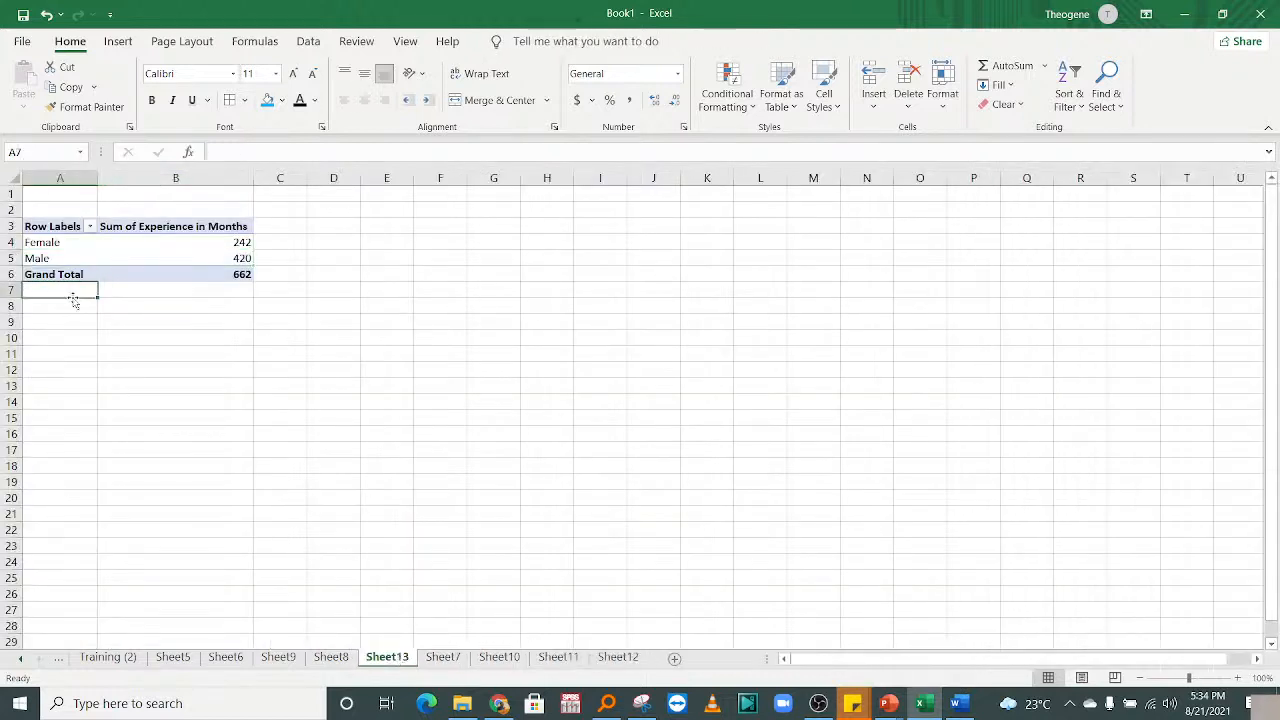
{"action": "left_click", "coordinate": [60, 244]}
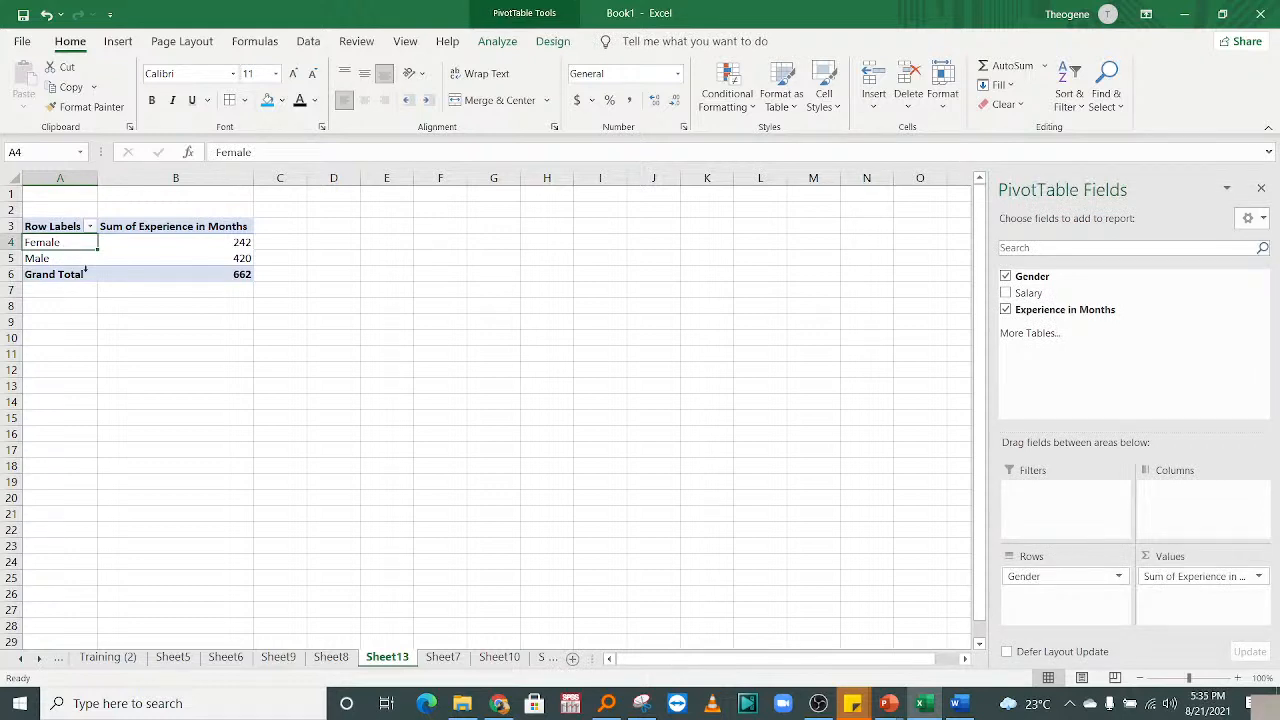
Remove Sum of Experience in Months from the pivot's Values area and zoom the sheet in.
{"action": "left_click", "coordinate": [152, 248]}
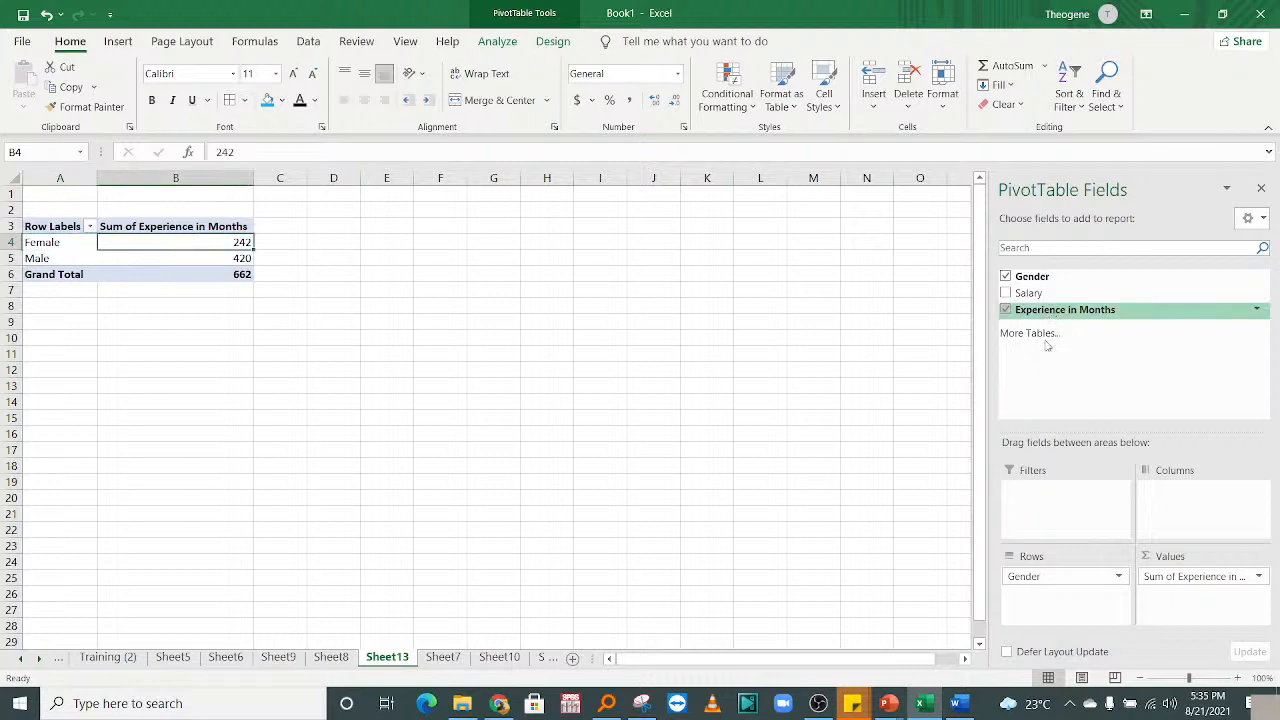
{"action": "left_click_drag", "start_coordinate": [1168, 578], "coordinate": [1148, 356]}
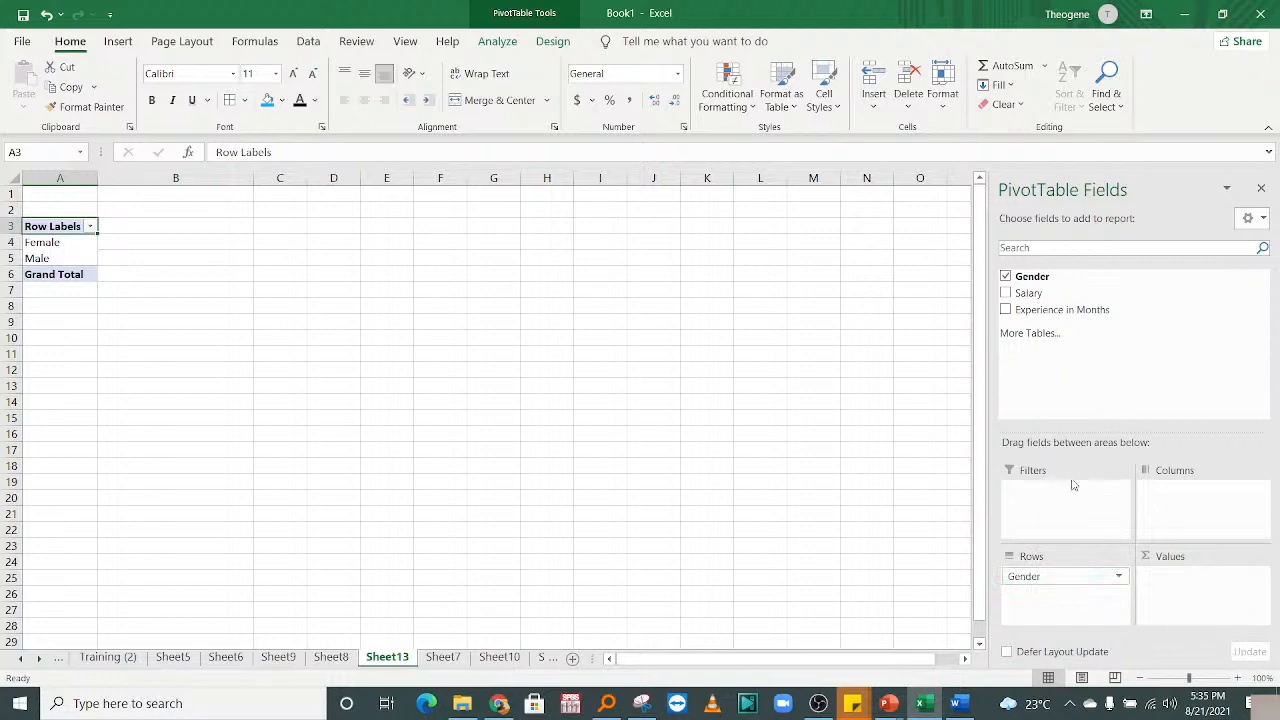
{"action": "left_click", "coordinate": [1240, 682]}
{"action": "left_click", "coordinate": [1240, 682]}
{"action": "left_click", "coordinate": [1240, 682]}
{"action": "left_click", "coordinate": [1240, 682]}
{"action": "left_click", "coordinate": [1240, 682]}
{"action": "left_click", "coordinate": [1240, 682]}
{"action": "left_click", "coordinate": [1240, 682]}
{"action": "left_click", "coordinate": [1240, 682]}
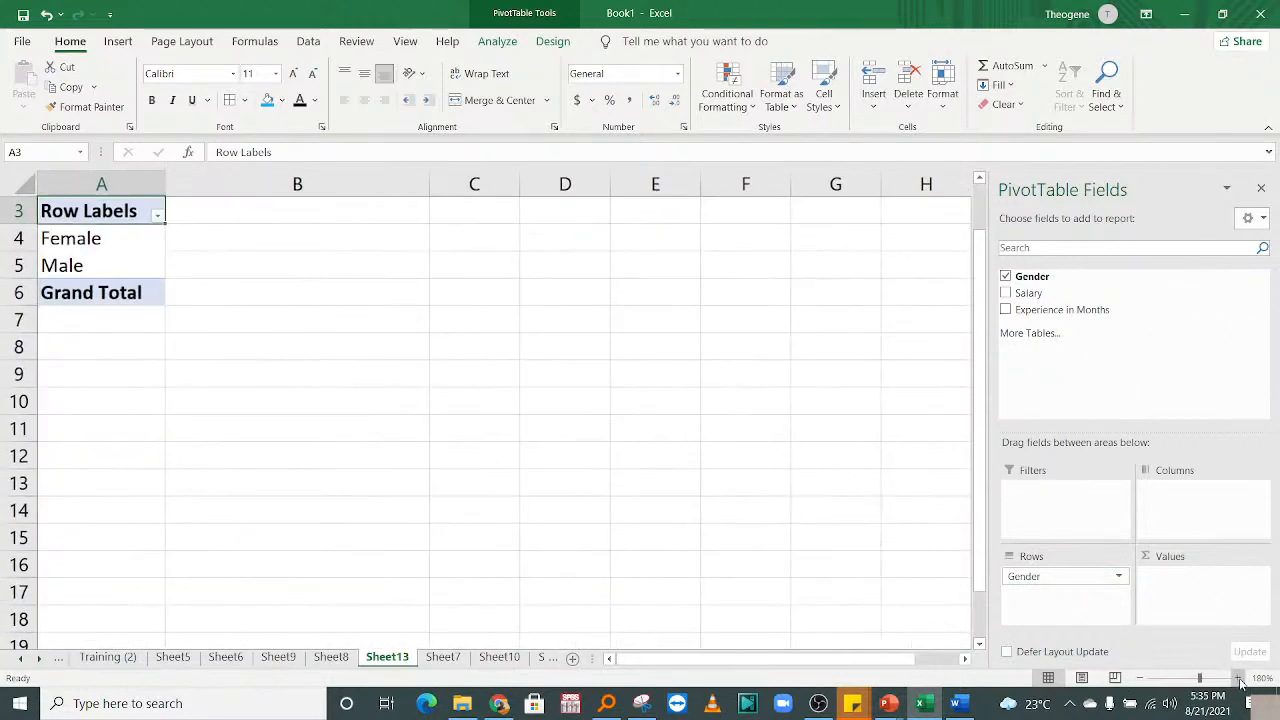
{"action": "left_click", "coordinate": [1240, 682]}
{"action": "left_click_drag", "start_coordinate": [982, 505], "coordinate": [985, 480]}
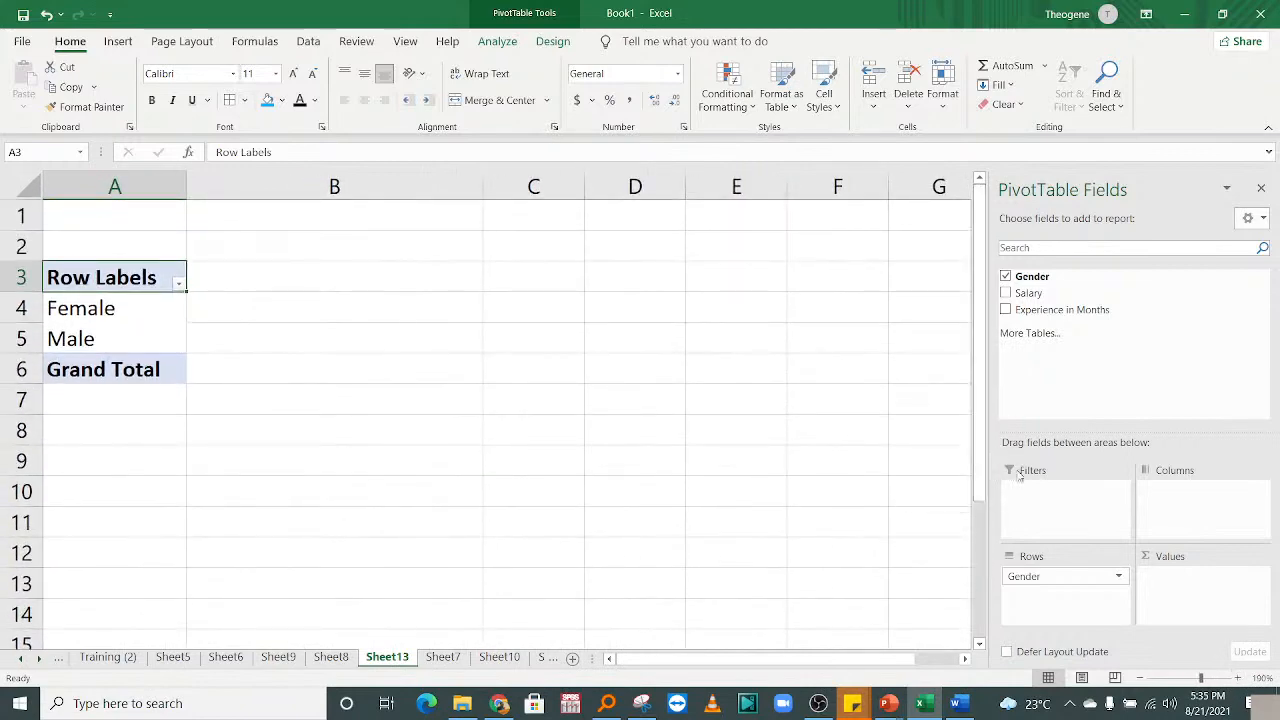
Zoom in further and take Gender out of the pivot rows.
{"action": "left_click", "coordinate": [1240, 682]}
{"action": "left_click", "coordinate": [1240, 682]}
{"action": "left_click_drag", "start_coordinate": [988, 476], "coordinate": [988, 401]}
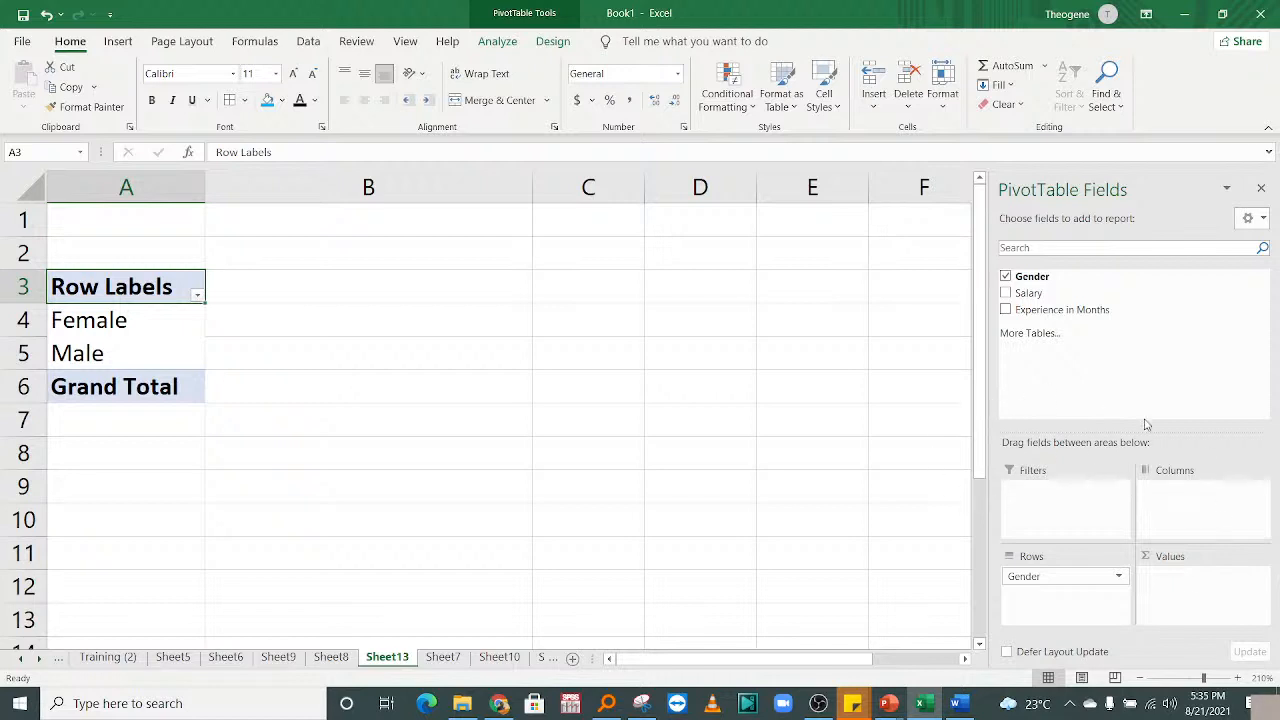
{"action": "left_click", "coordinate": [1006, 276]}
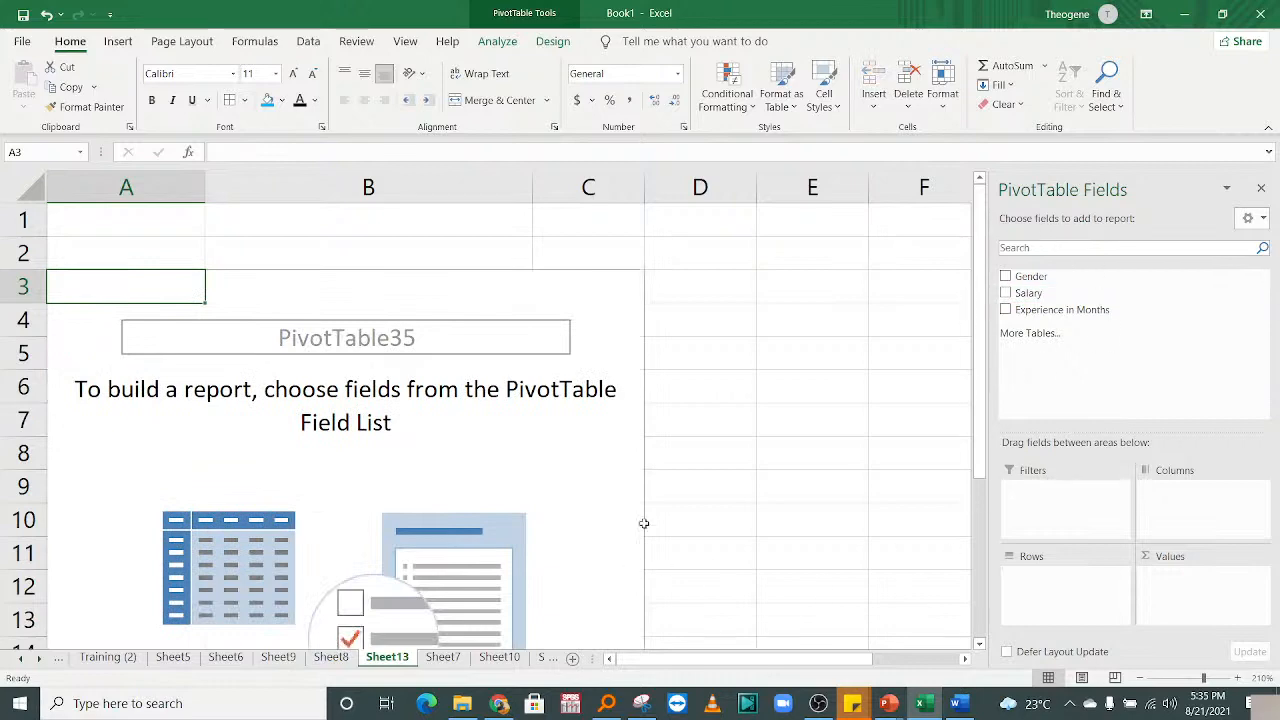
Scroll the PivotTable Fields list, confirming Gender, Salary and Experience in Months are all unplaced.
{"action": "left_click_drag", "start_coordinate": [980, 372], "coordinate": [990, 345]}
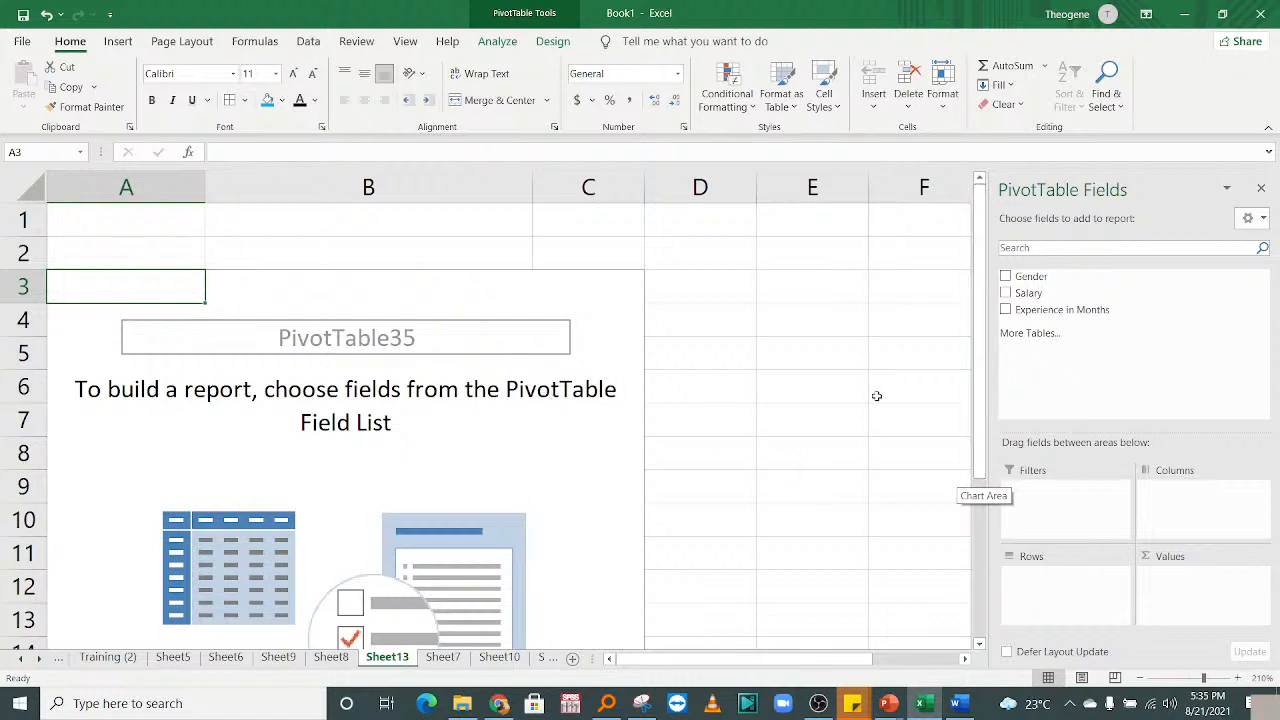
{"action": "left_click_drag", "start_coordinate": [980, 413], "coordinate": [965, 558]}
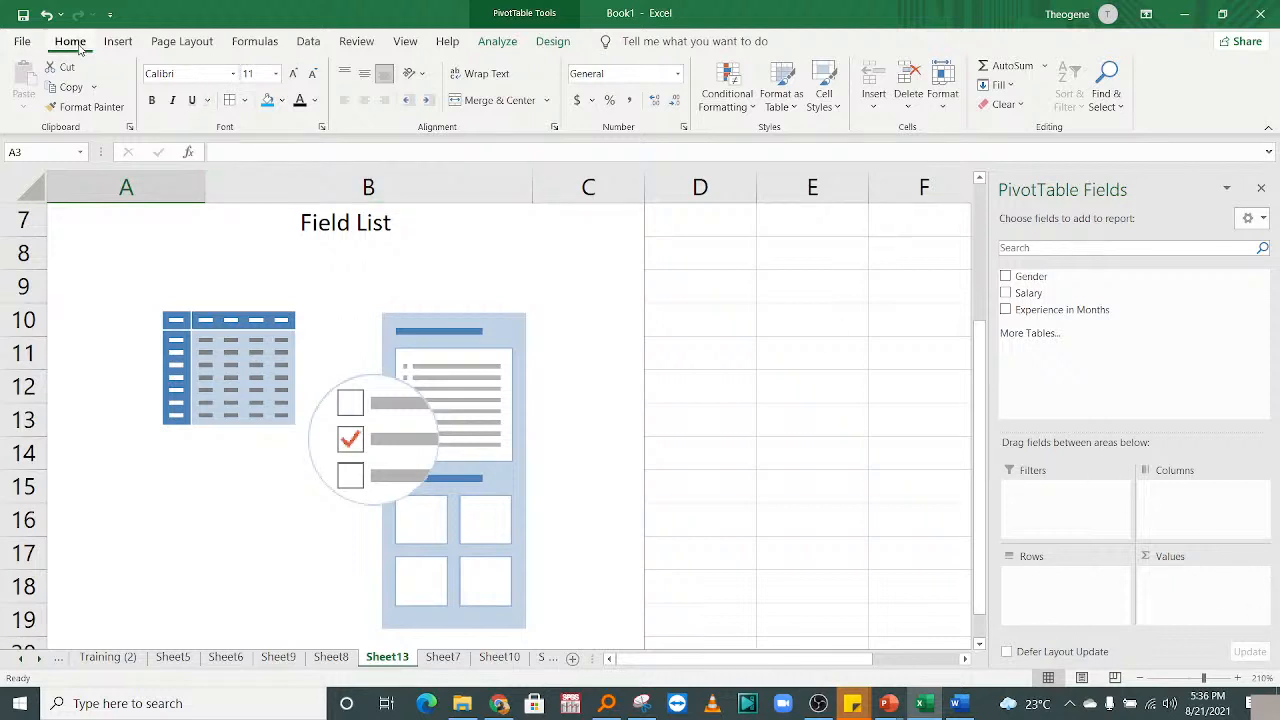
{"action": "left_click", "coordinate": [117, 41]}
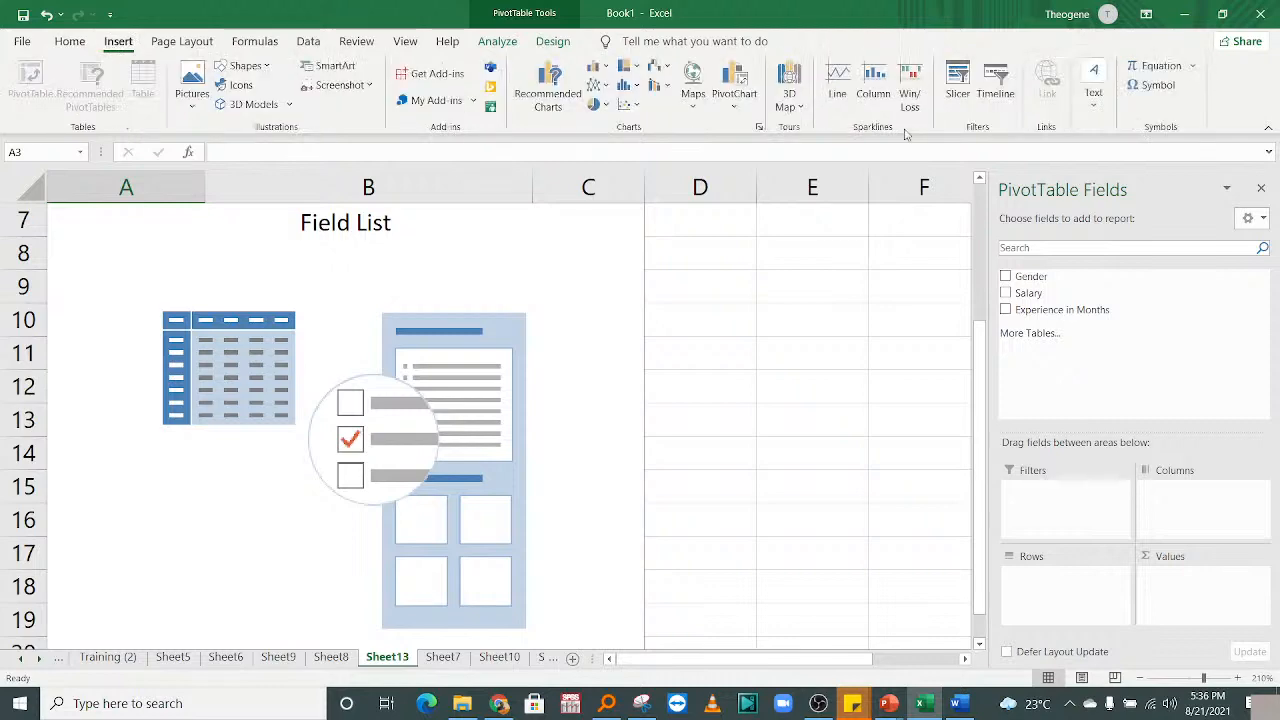
{"action": "left_click", "coordinate": [181, 41]}
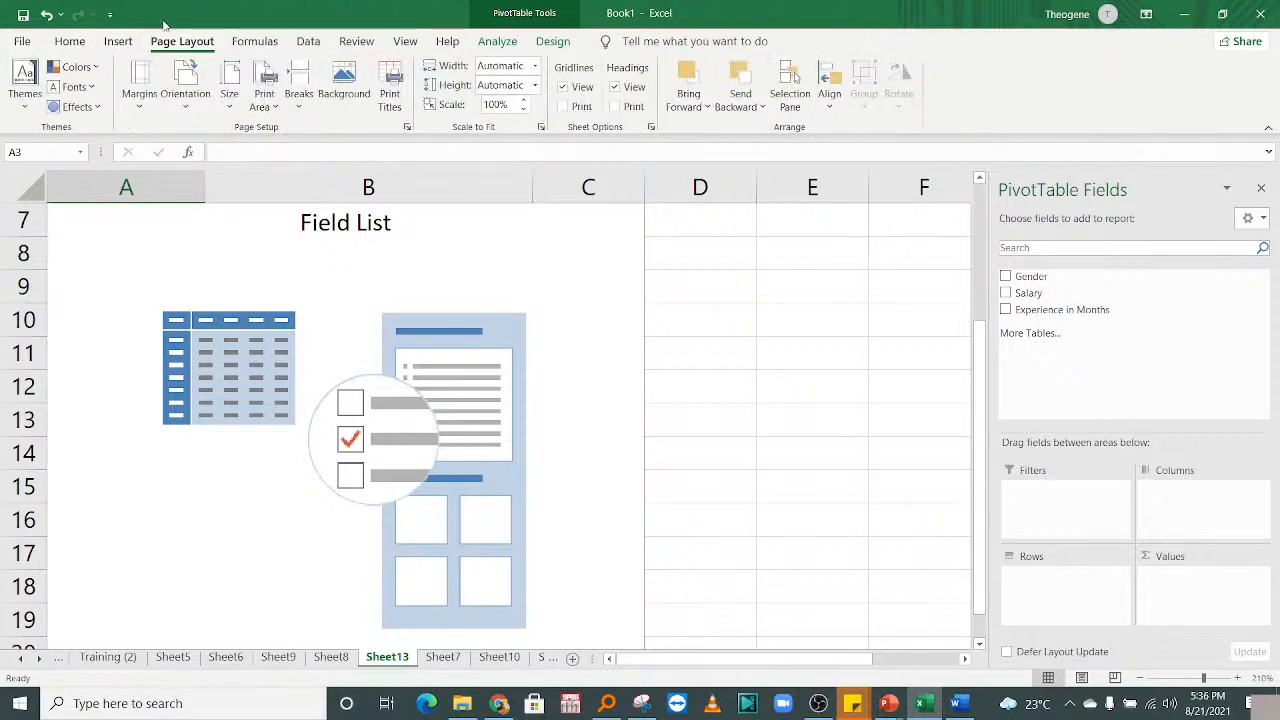
{"action": "left_click", "coordinate": [118, 41]}
{"action": "left_click", "coordinate": [83, 43]}
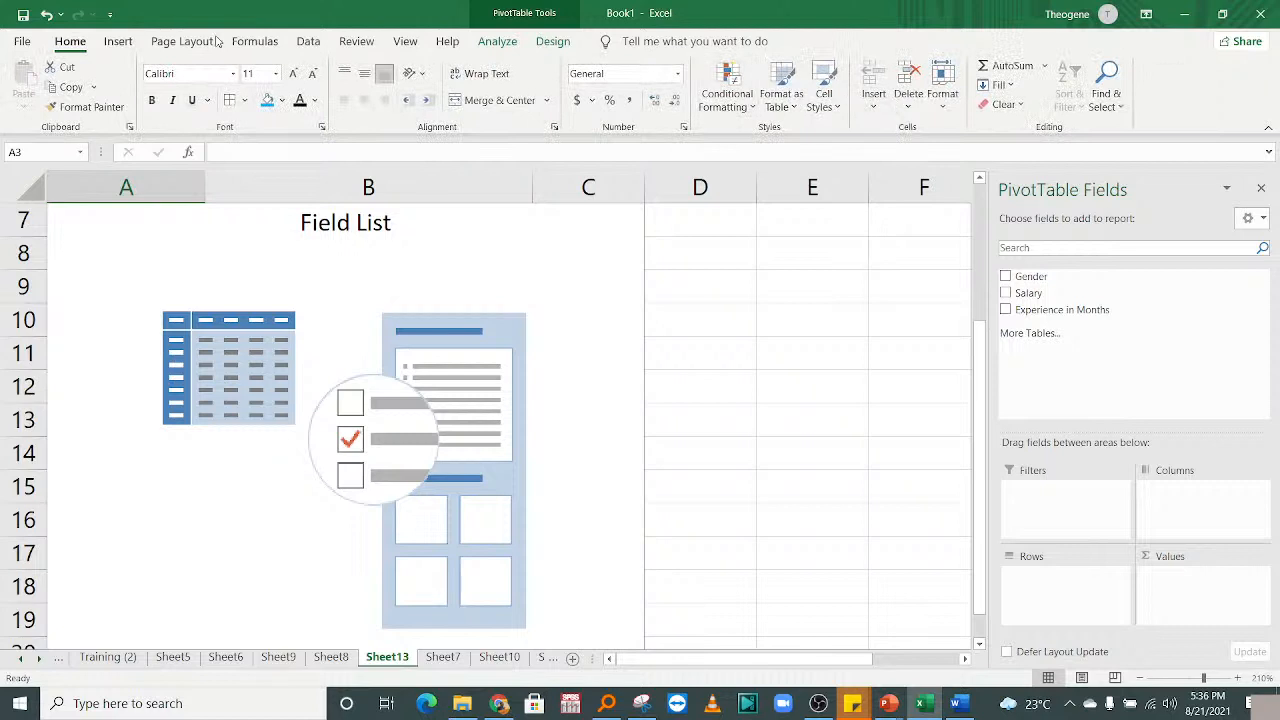
{"action": "left_click", "coordinate": [118, 41]}
{"action": "left_click", "coordinate": [1093, 85]}
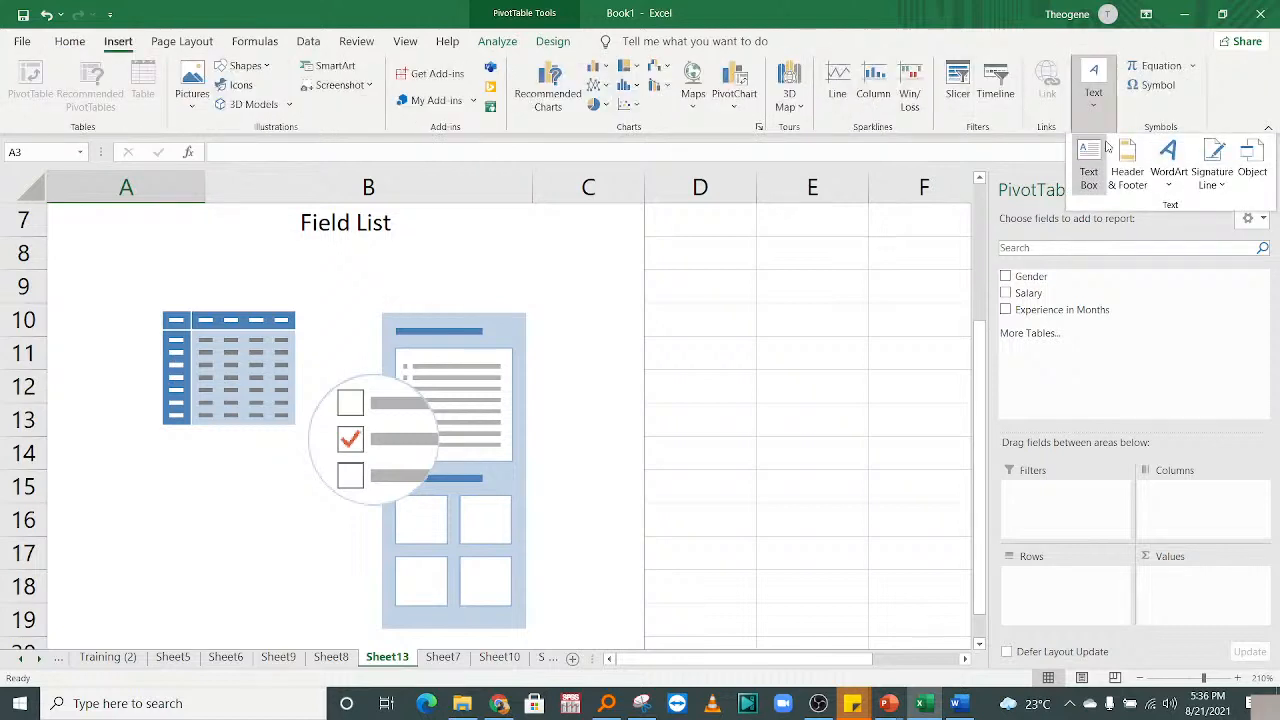
{"action": "left_click", "coordinate": [1168, 165]}
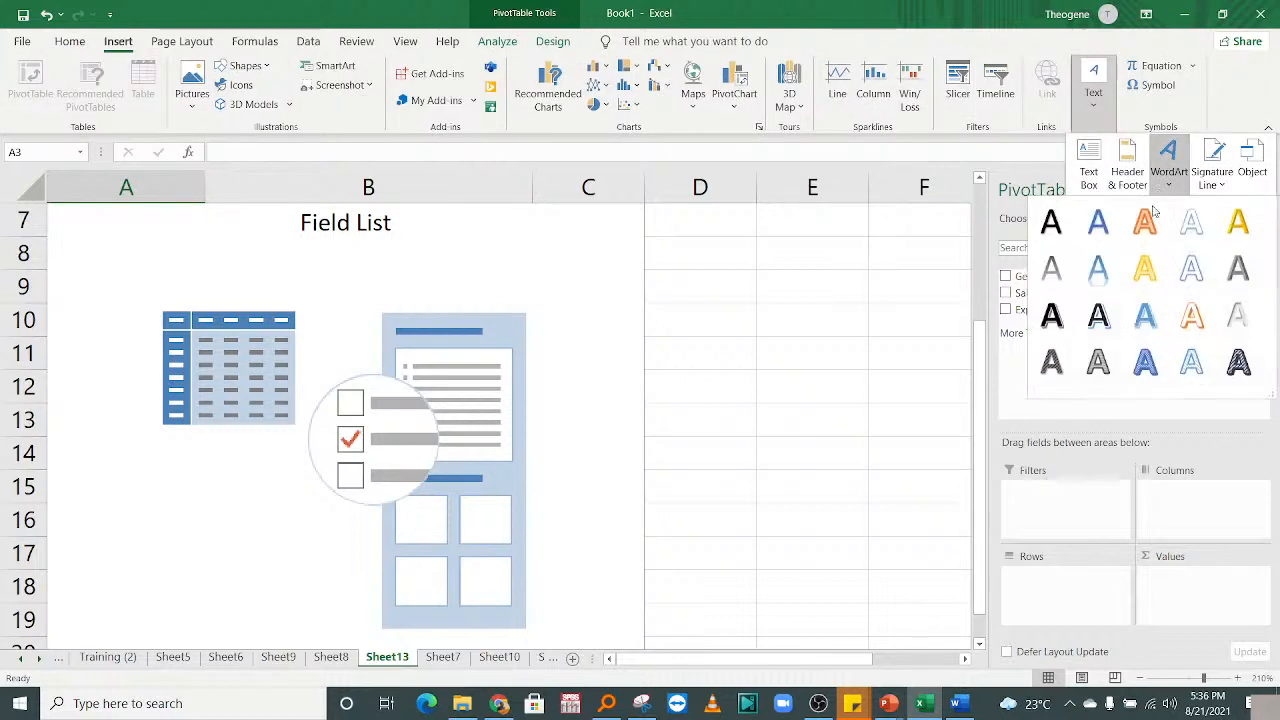
{"action": "left_click", "coordinate": [1116, 289]}
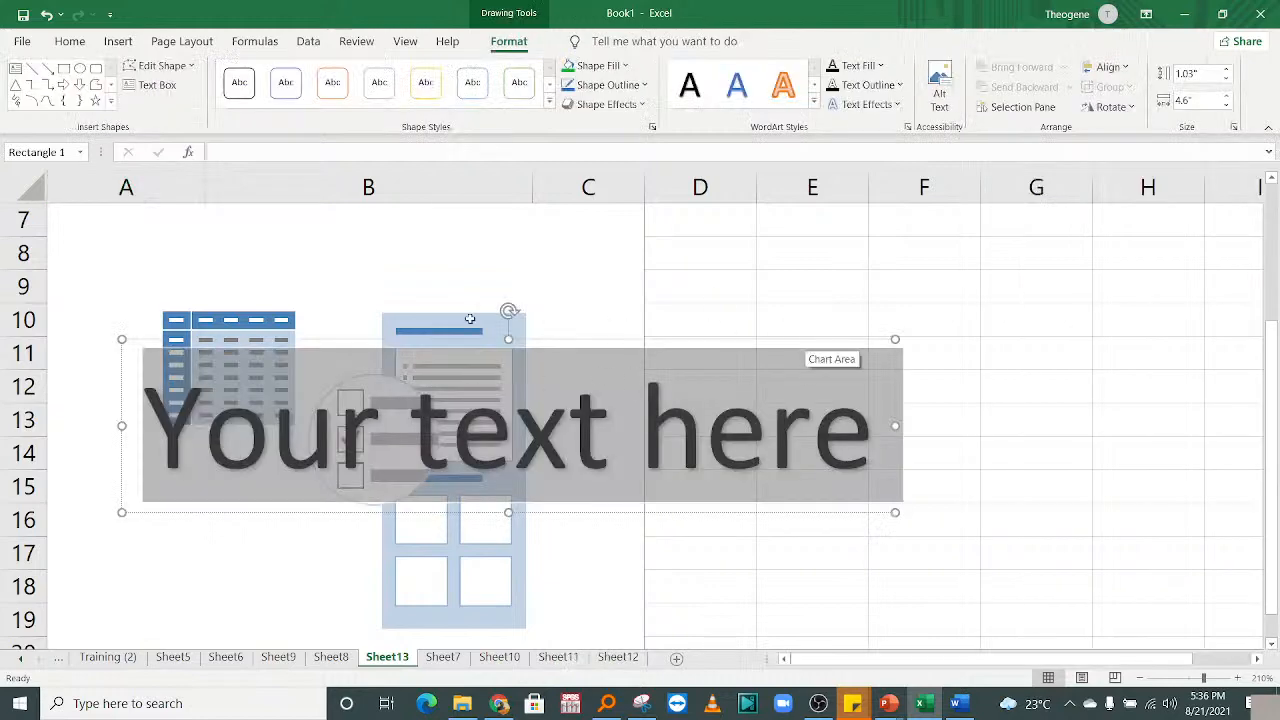
{"action": "left_click", "coordinate": [507, 313]}
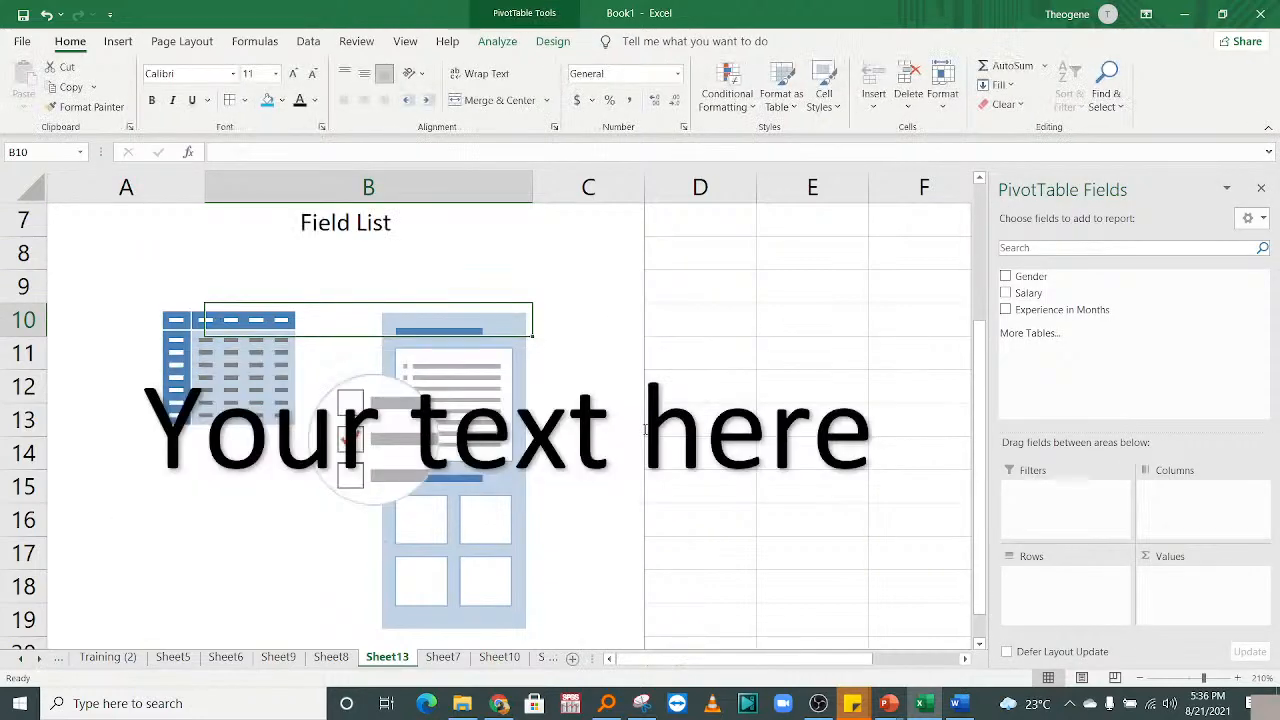
{"action": "left_click", "coordinate": [765, 339]}
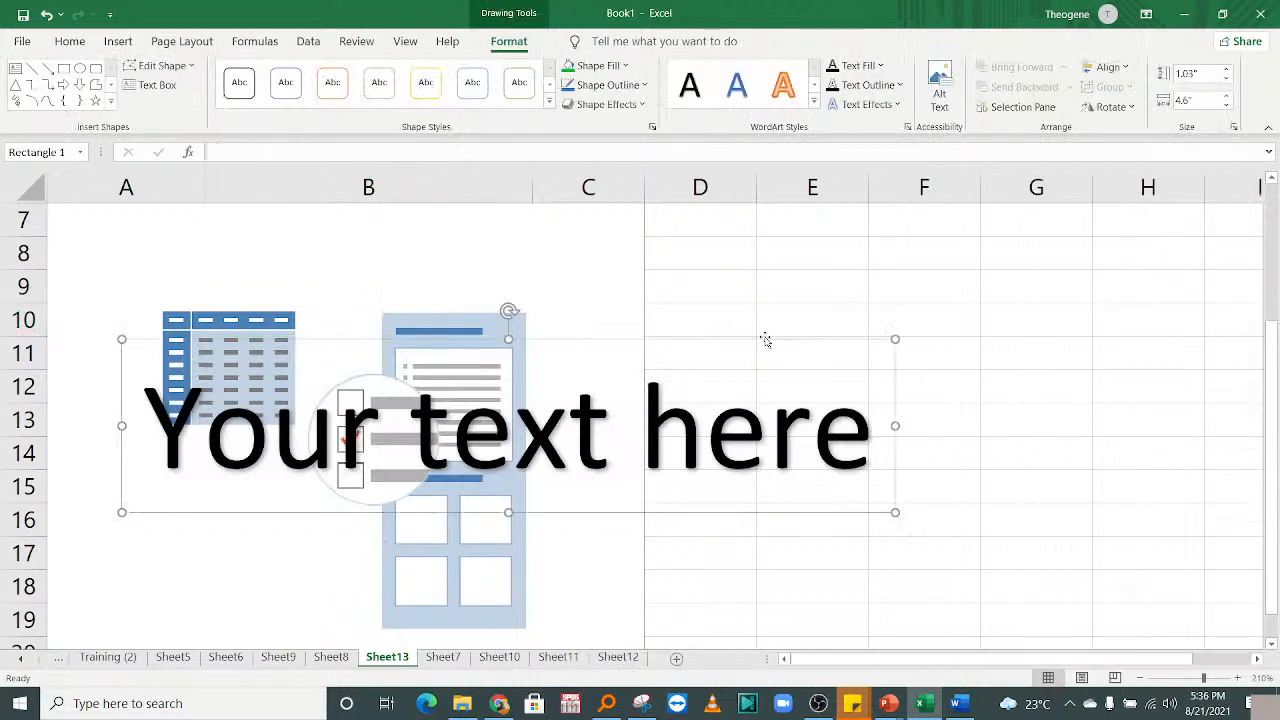
{"action": "key", "text": "Delete"}
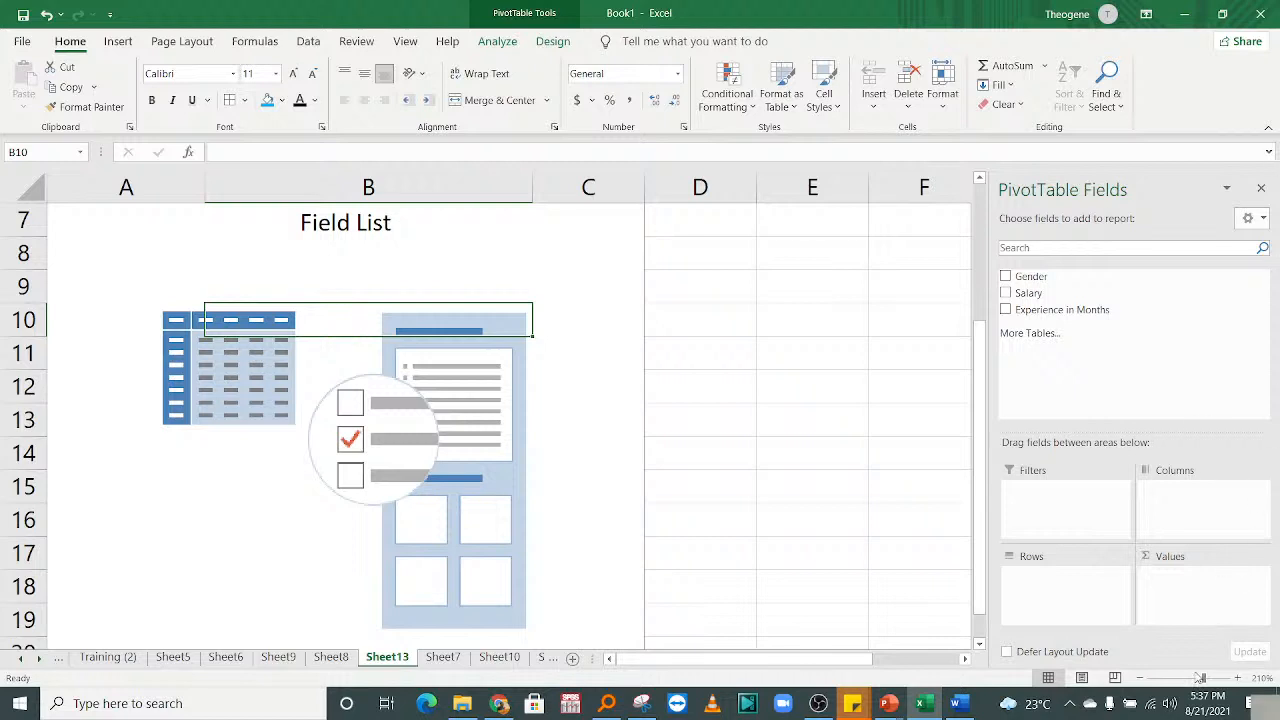
{"action": "left_click", "coordinate": [331, 657]}
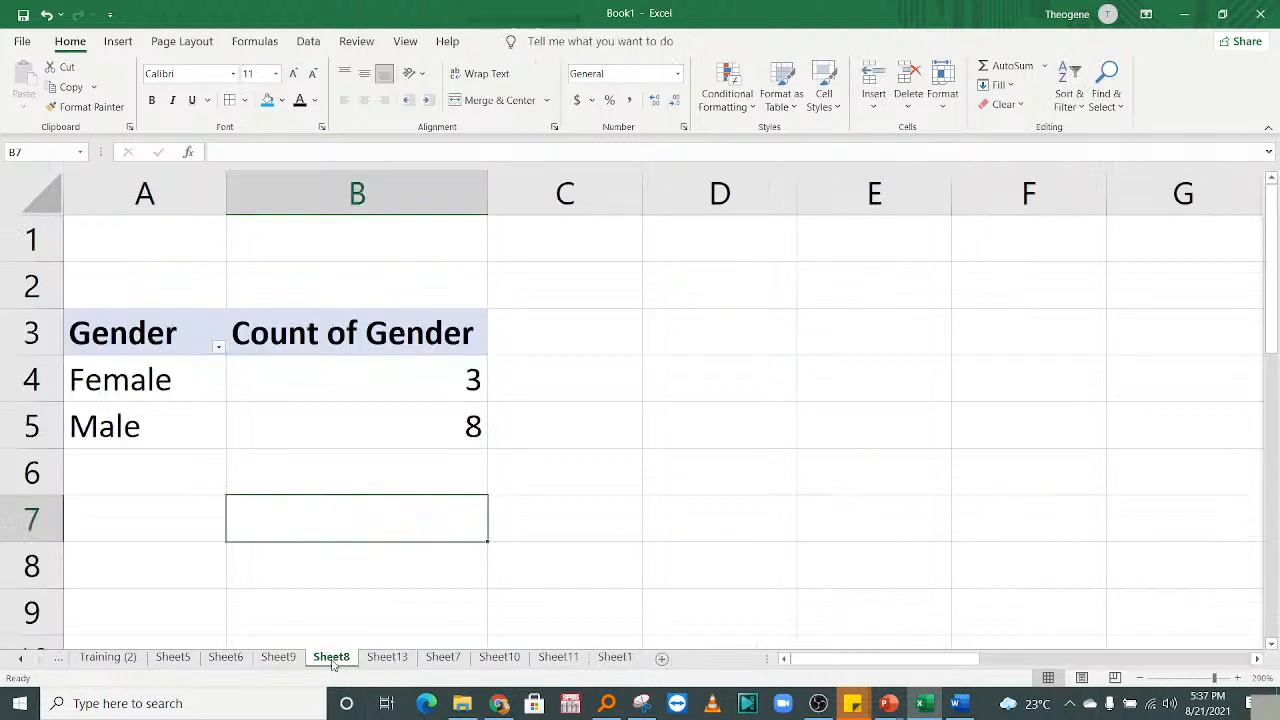
{"action": "left_click", "coordinate": [279, 658]}
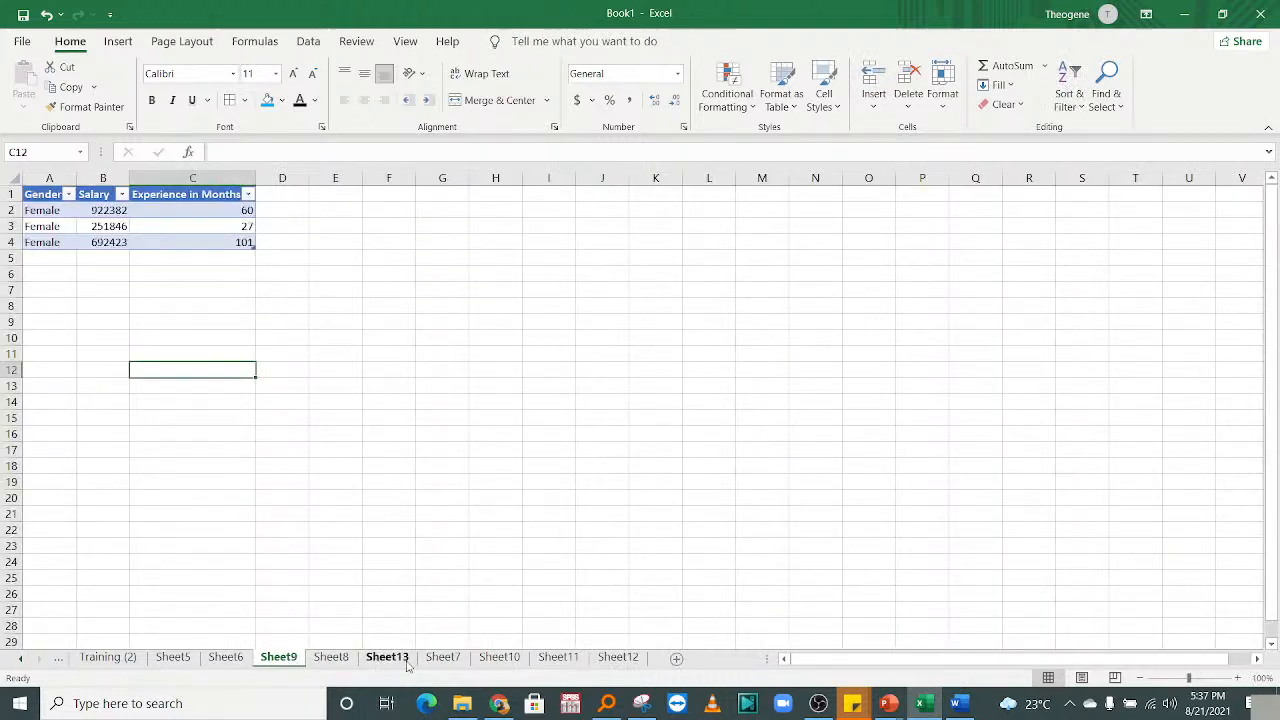
{"action": "left_click", "coordinate": [442, 657]}
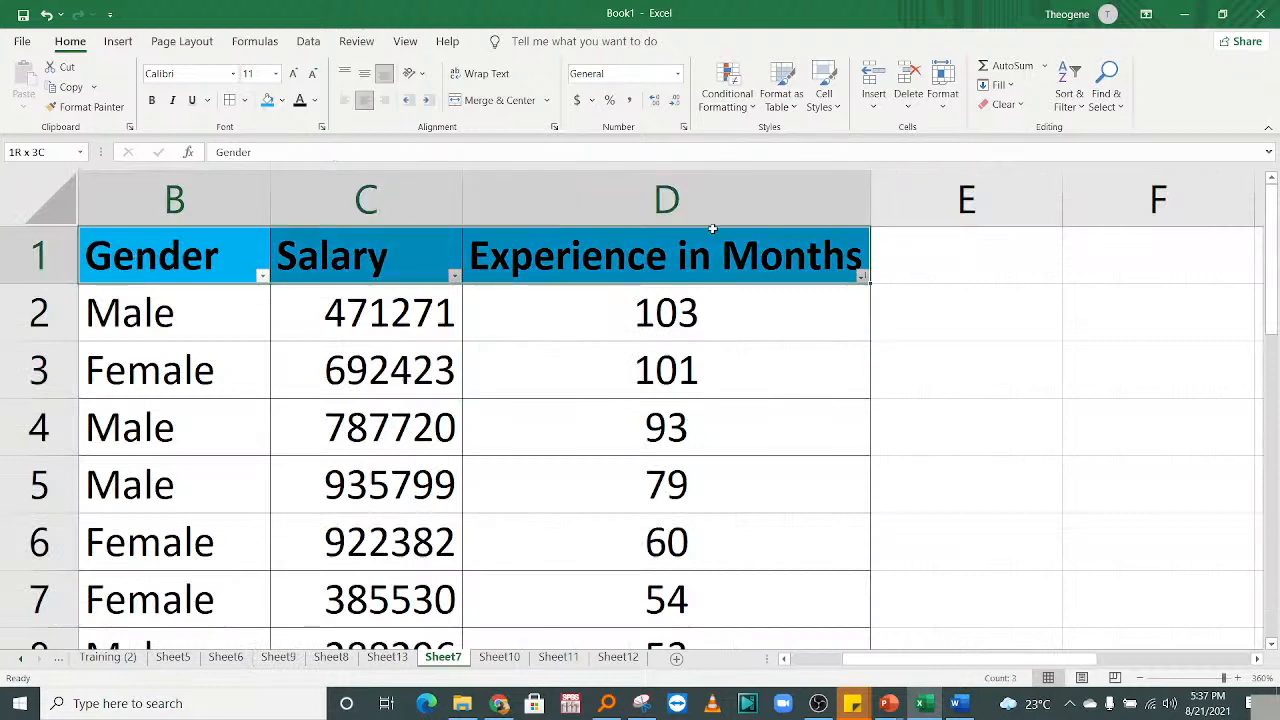
{"action": "left_click", "coordinate": [194, 272]}
{"action": "left_click", "coordinate": [360, 266]}
{"action": "left_click", "coordinate": [565, 263]}
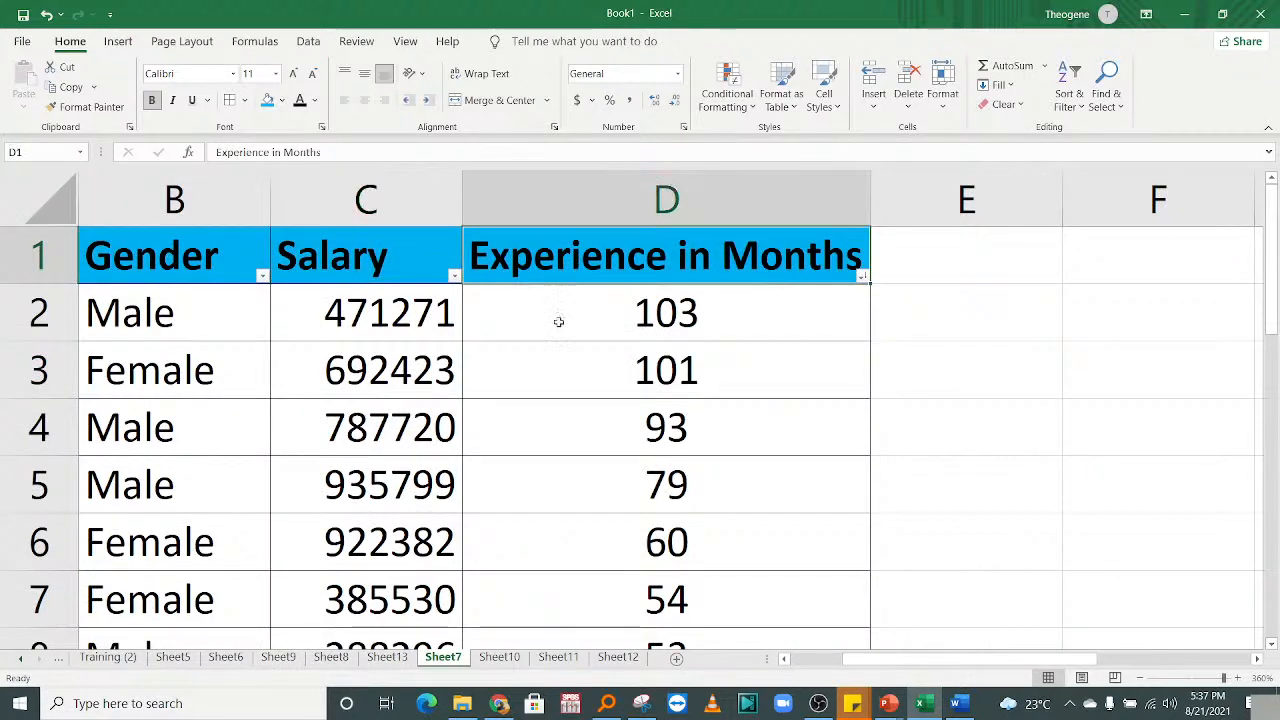
{"action": "left_click", "coordinate": [387, 658]}
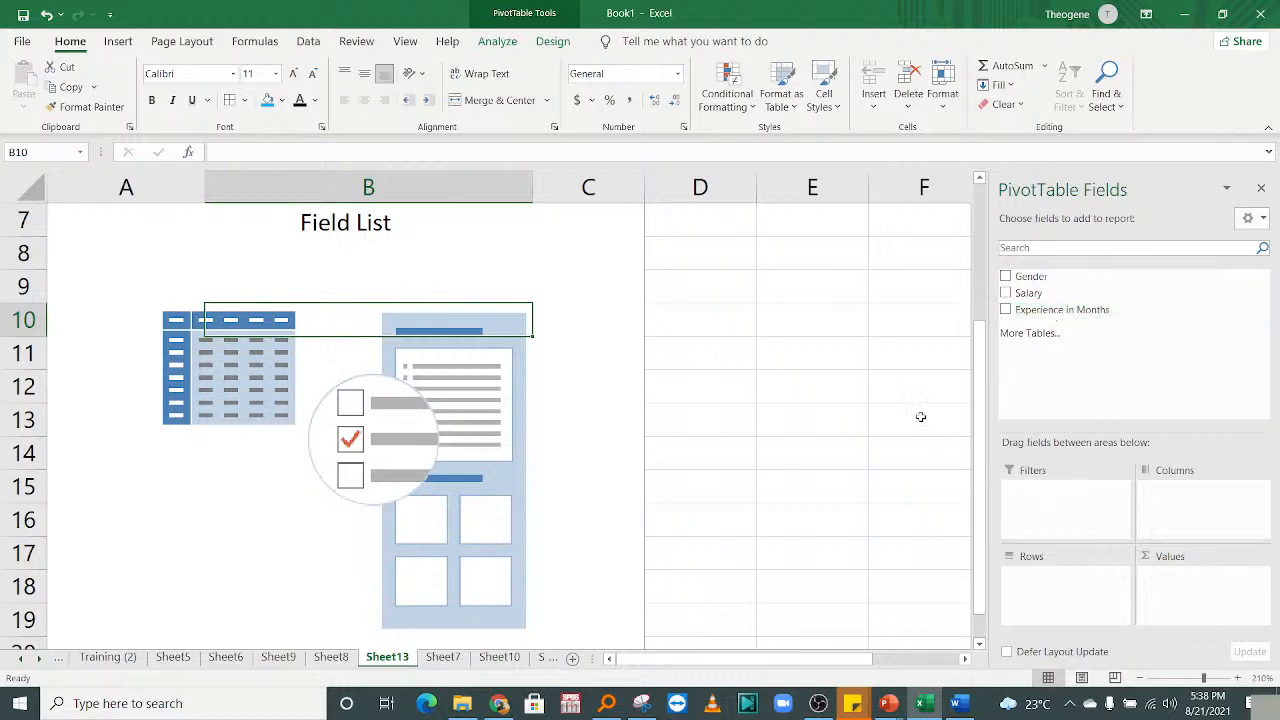
Place Gender across the pivot's columns, showing Female and Male headings.
{"action": "left_click_drag", "start_coordinate": [978, 340], "coordinate": [981, 465]}
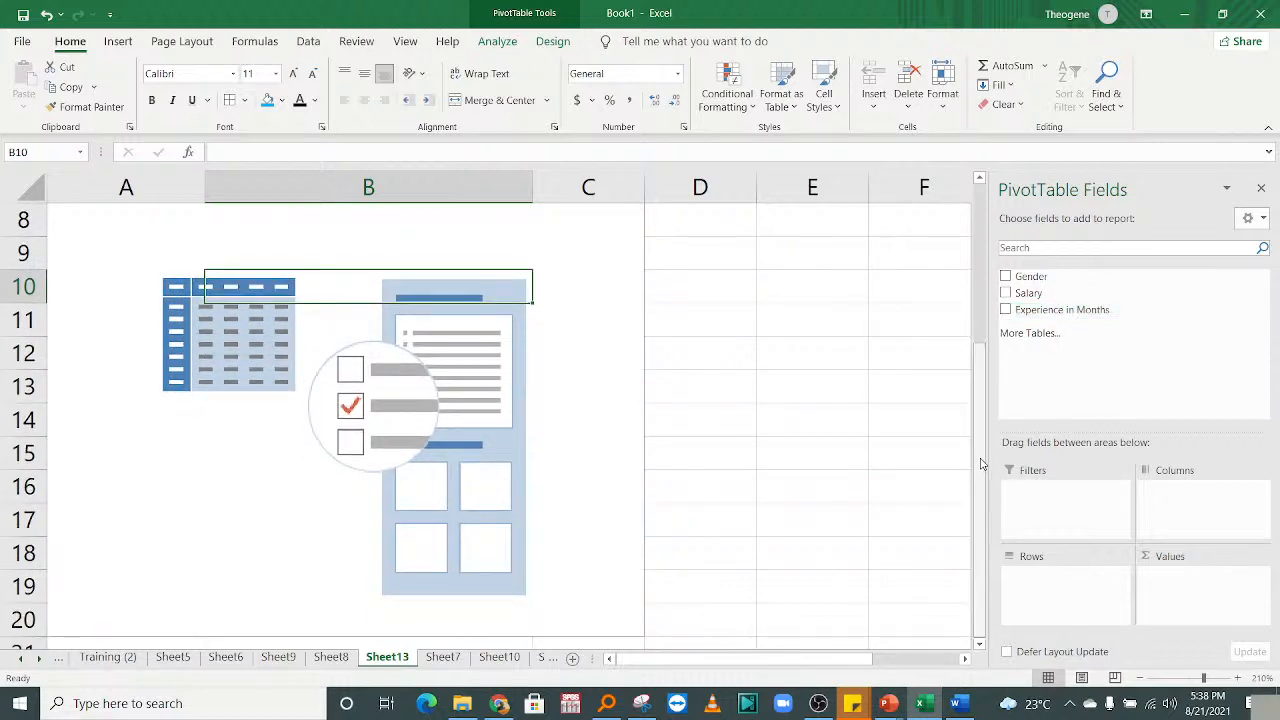
{"action": "left_click", "coordinate": [1040, 293]}
{"action": "left_click_drag", "start_coordinate": [1030, 276], "coordinate": [1195, 495]}
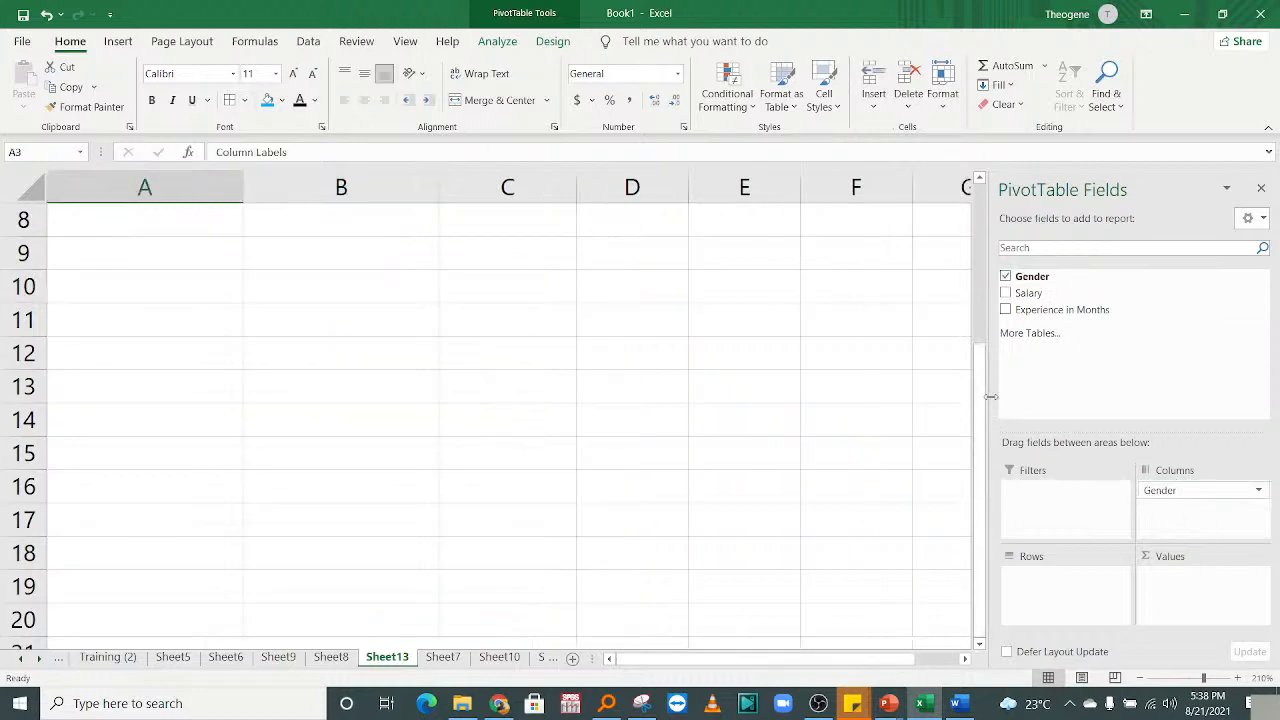
{"action": "left_click_drag", "start_coordinate": [985, 395], "coordinate": [1000, 222]}
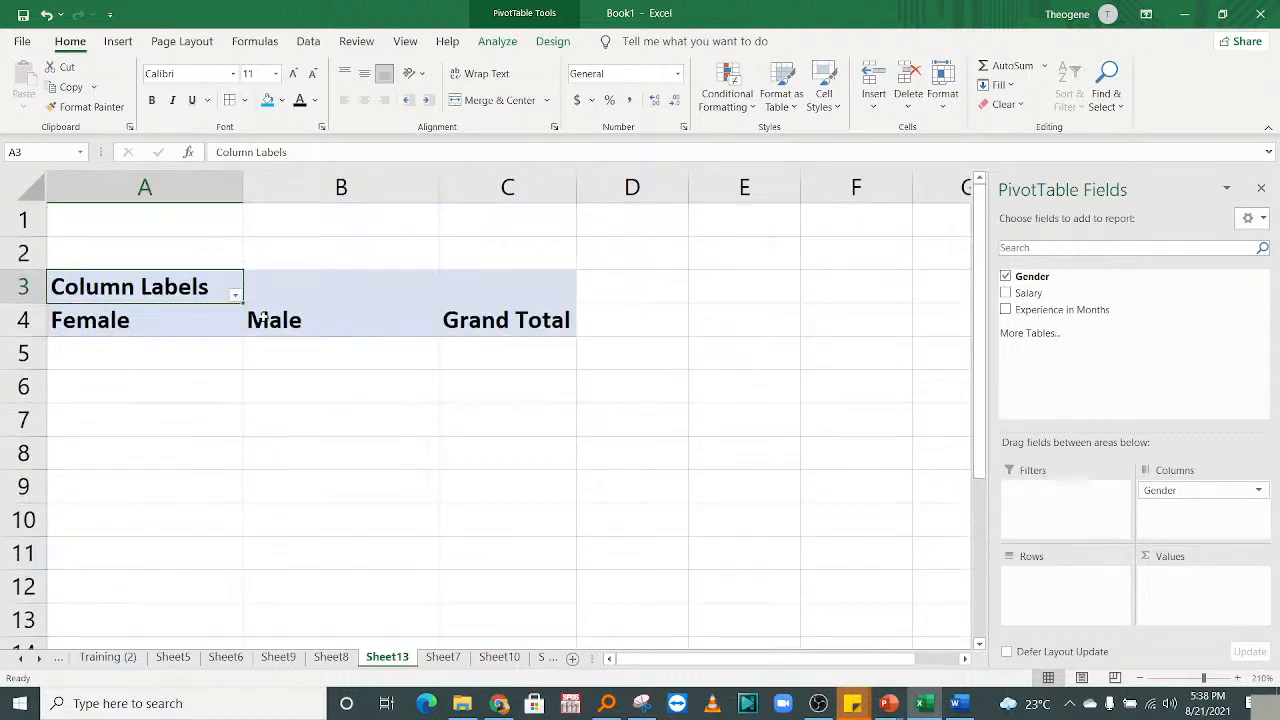
{"action": "left_click", "coordinate": [102, 321]}
{"action": "left_click", "coordinate": [274, 318]}
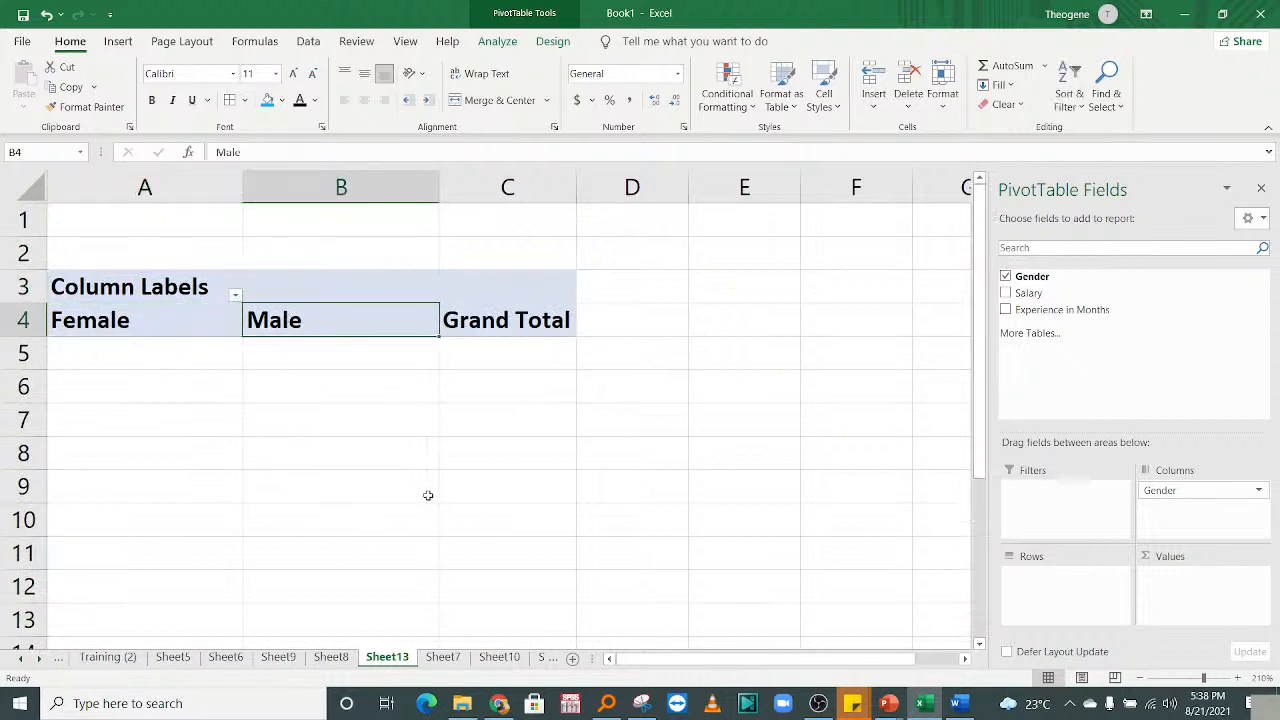
Move Gender to rows, zoom in, then make it a value giving Count of Gender 11.
{"action": "left_click_drag", "start_coordinate": [1180, 500], "coordinate": [1060, 576]}
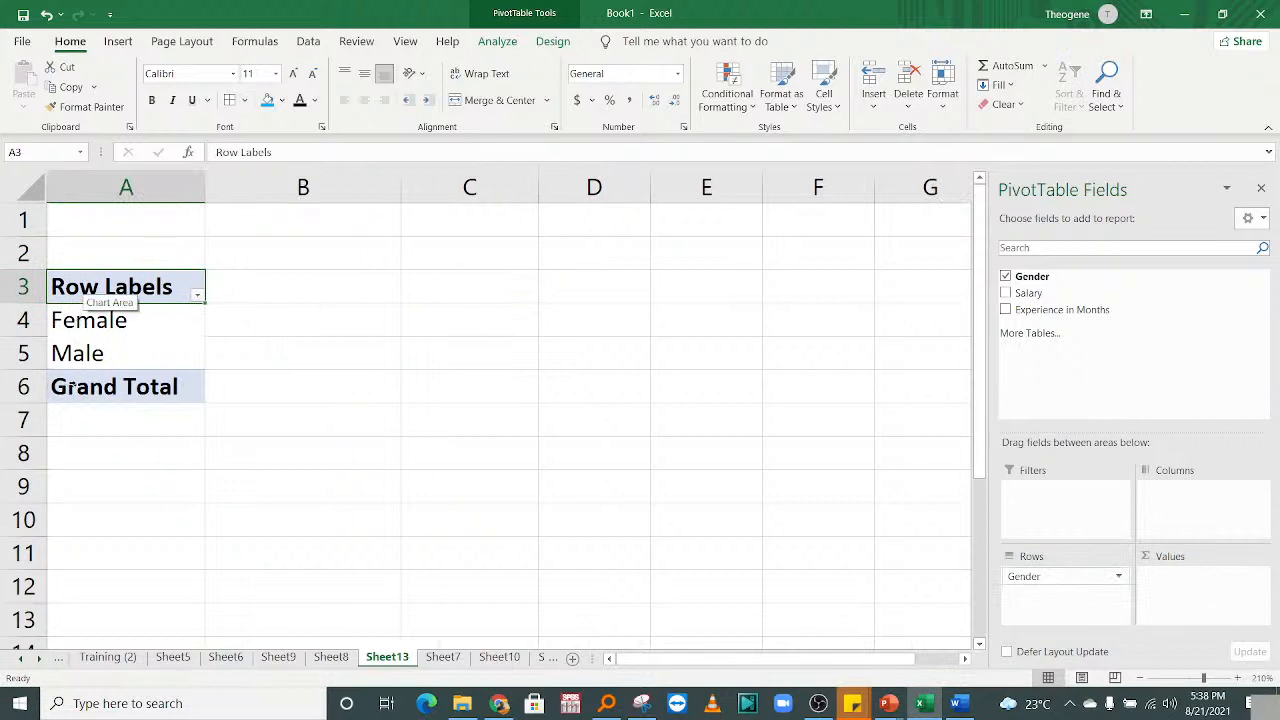
{"action": "left_click", "coordinate": [1239, 678]}
{"action": "left_click", "coordinate": [1239, 678]}
{"action": "left_click", "coordinate": [1239, 678]}
{"action": "left_click", "coordinate": [1239, 678]}
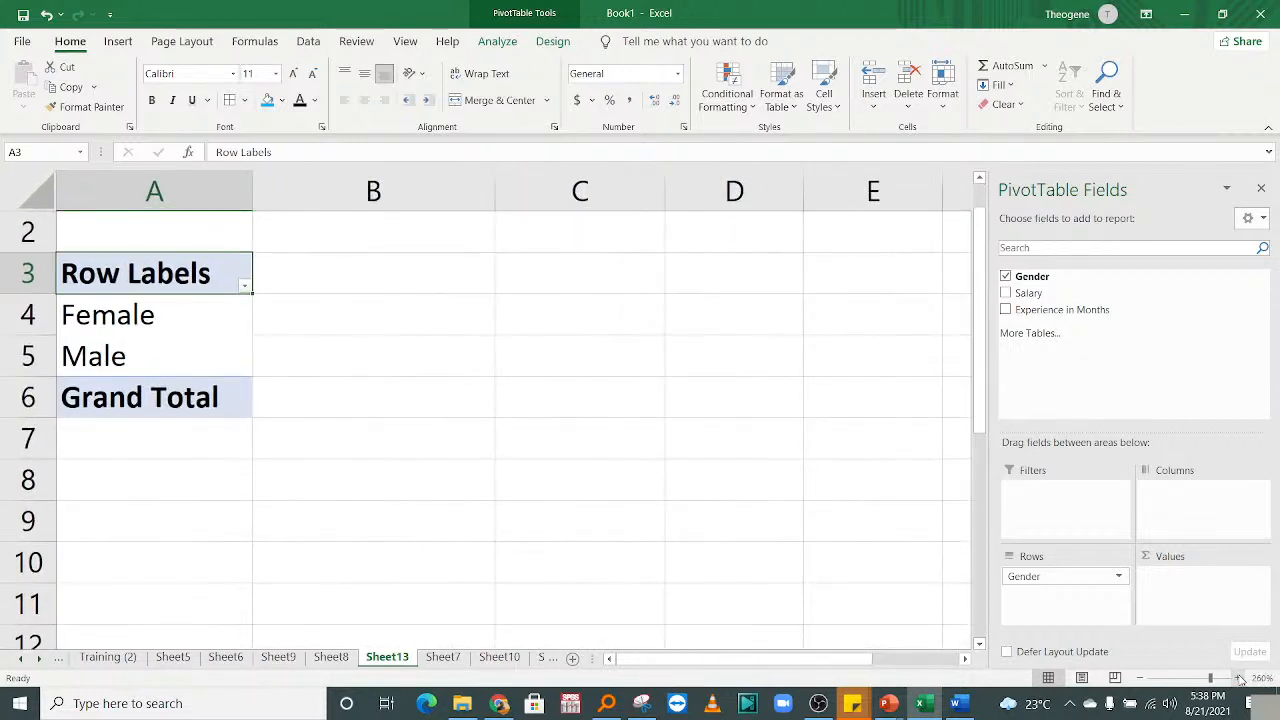
{"action": "left_click", "coordinate": [1239, 678]}
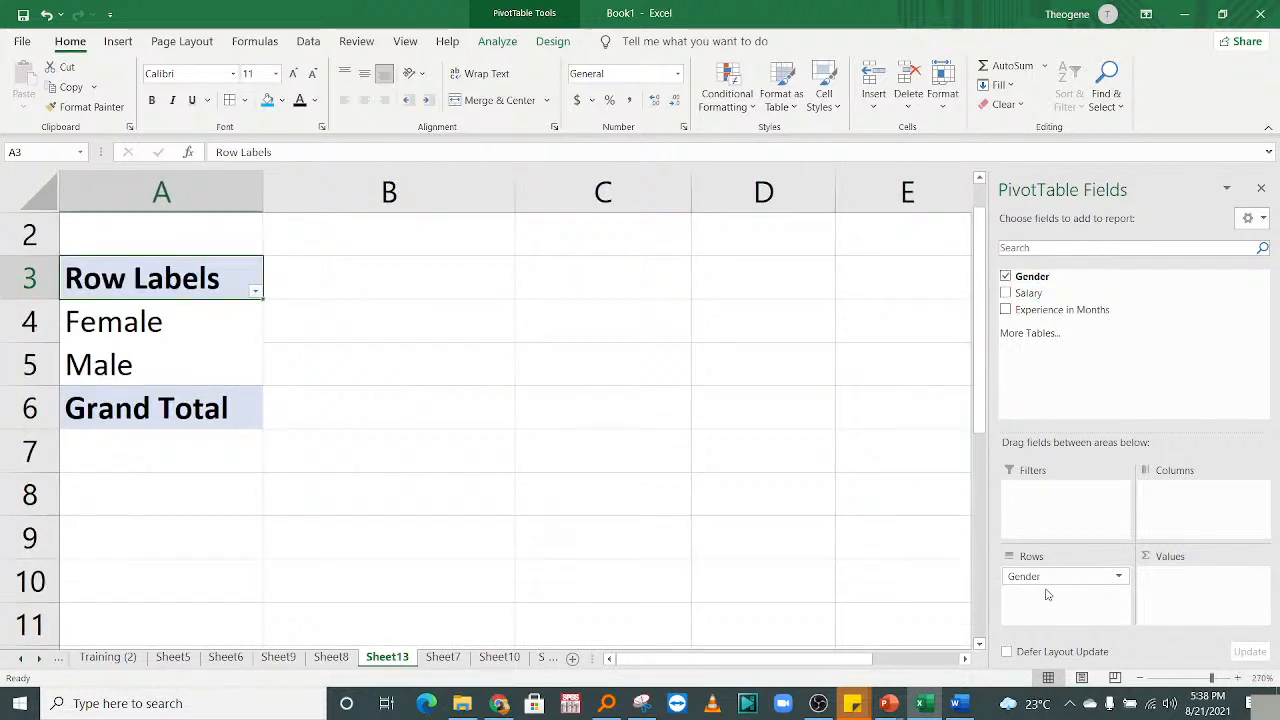
{"action": "left_click_drag", "start_coordinate": [1043, 577], "coordinate": [1176, 580]}
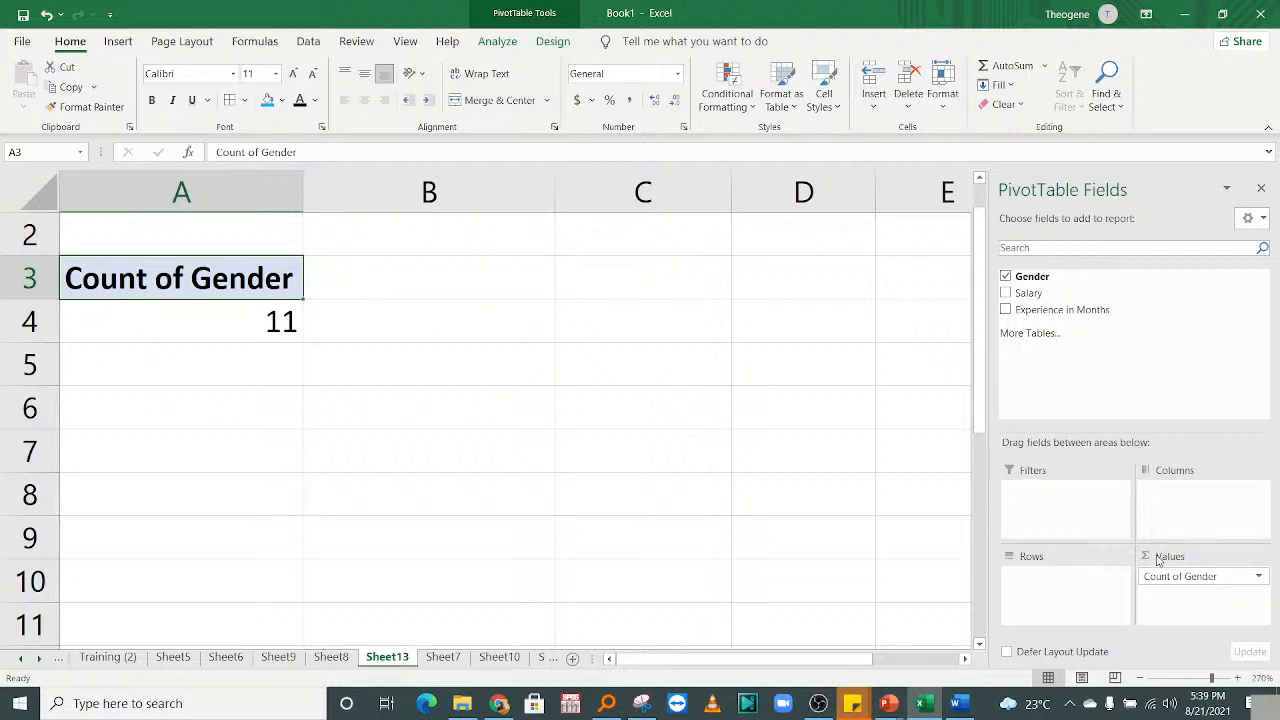
Drag Count of Gender out of the Values area back to the field list.
{"action": "left_click_drag", "start_coordinate": [1166, 577], "coordinate": [1072, 393]}
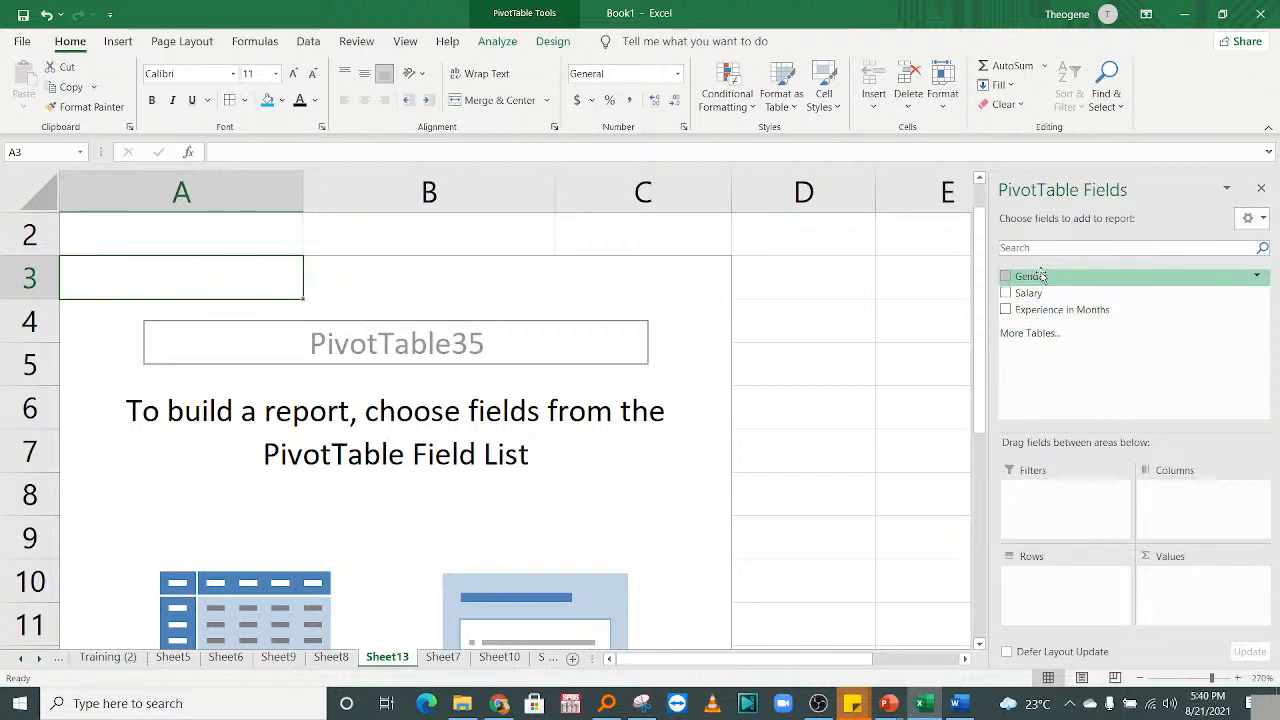
Sum Salary by Gender rows: Female 2252181, Male 4146394, Grand Total 6398575, and zoom in.
{"action": "left_click_drag", "start_coordinate": [1040, 293], "coordinate": [1175, 590]}
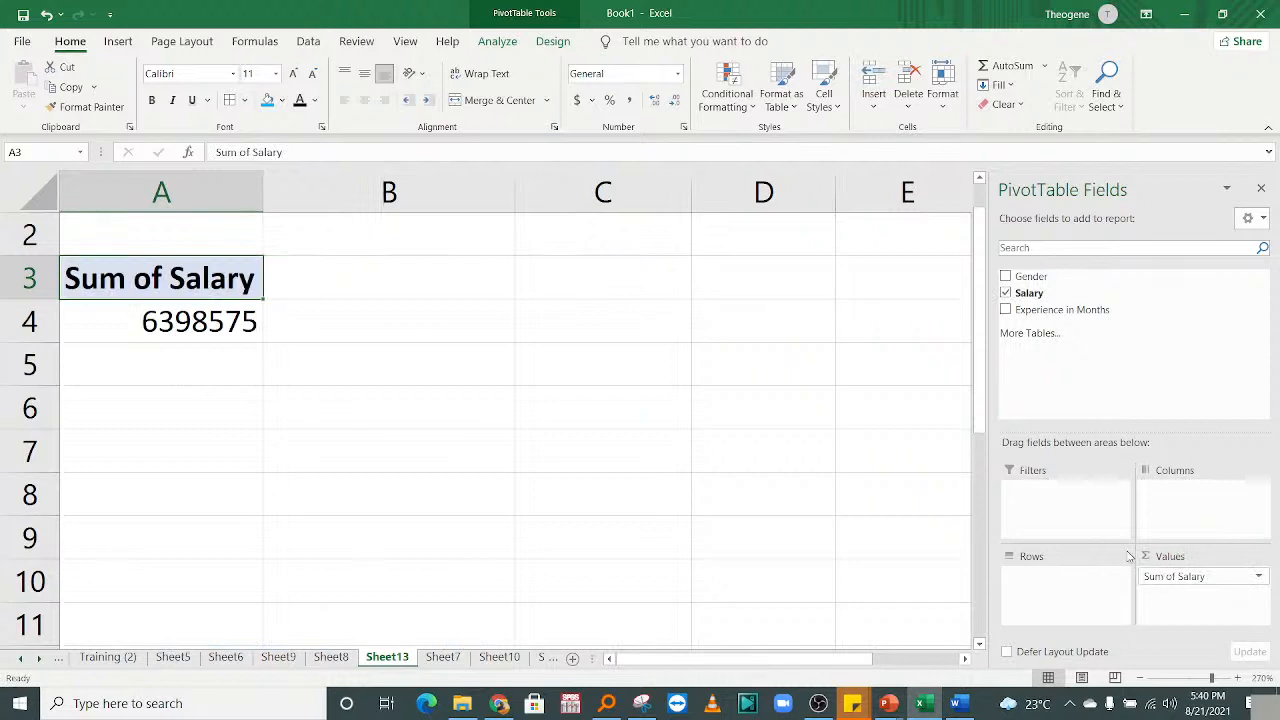
{"action": "left_click", "coordinate": [161, 337]}
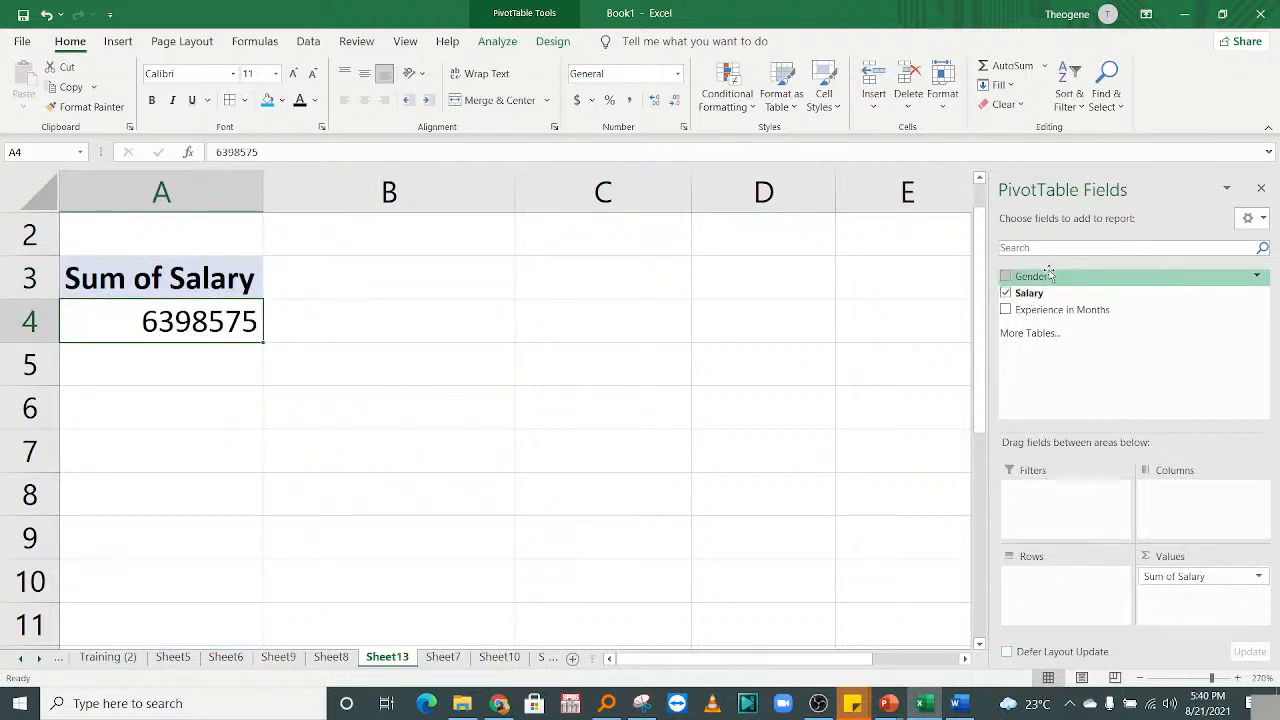
{"action": "left_click_drag", "start_coordinate": [1055, 276], "coordinate": [1045, 576]}
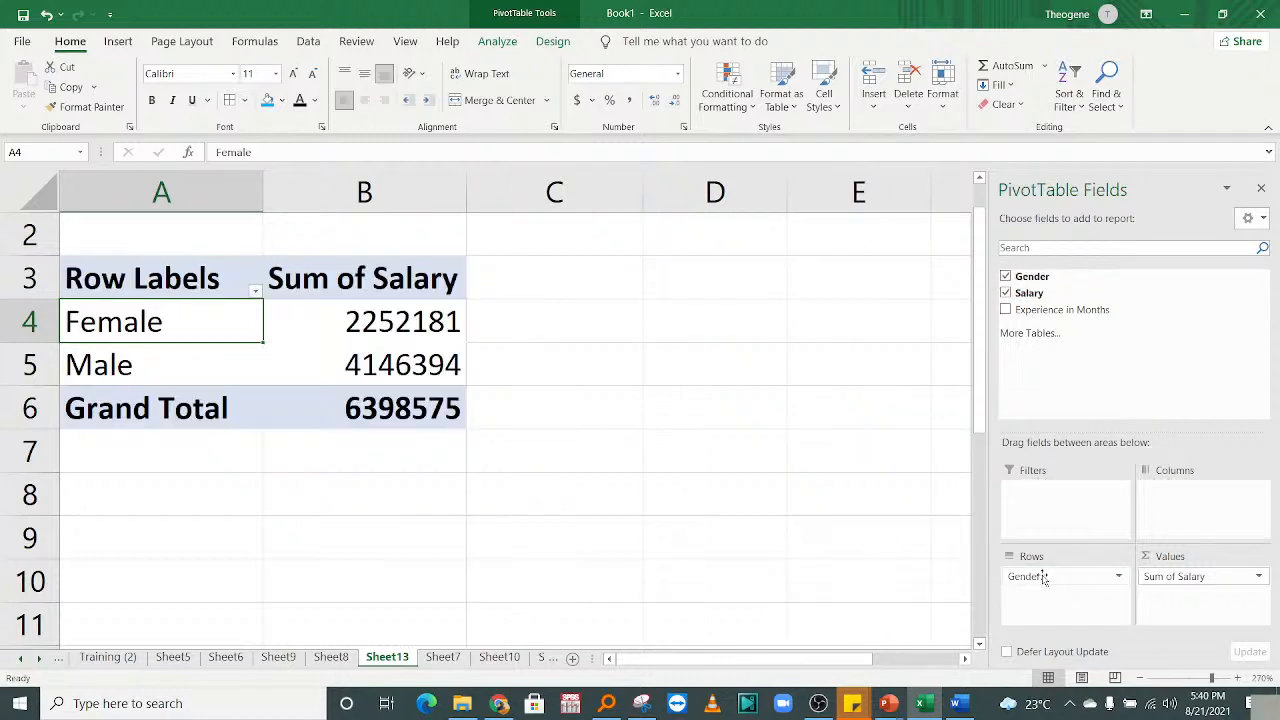
{"action": "left_click", "coordinate": [606, 486]}
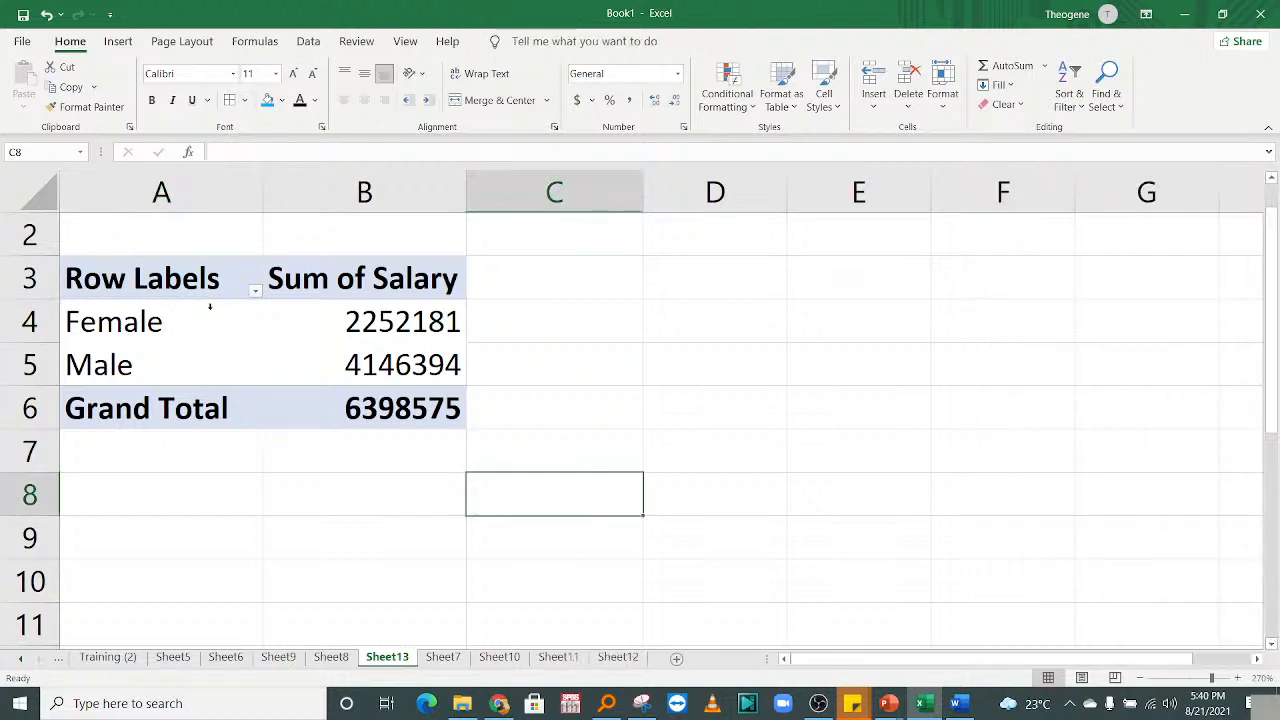
{"action": "left_click_drag", "start_coordinate": [210, 310], "coordinate": [210, 360]}
{"action": "left_click", "coordinate": [400, 410]}
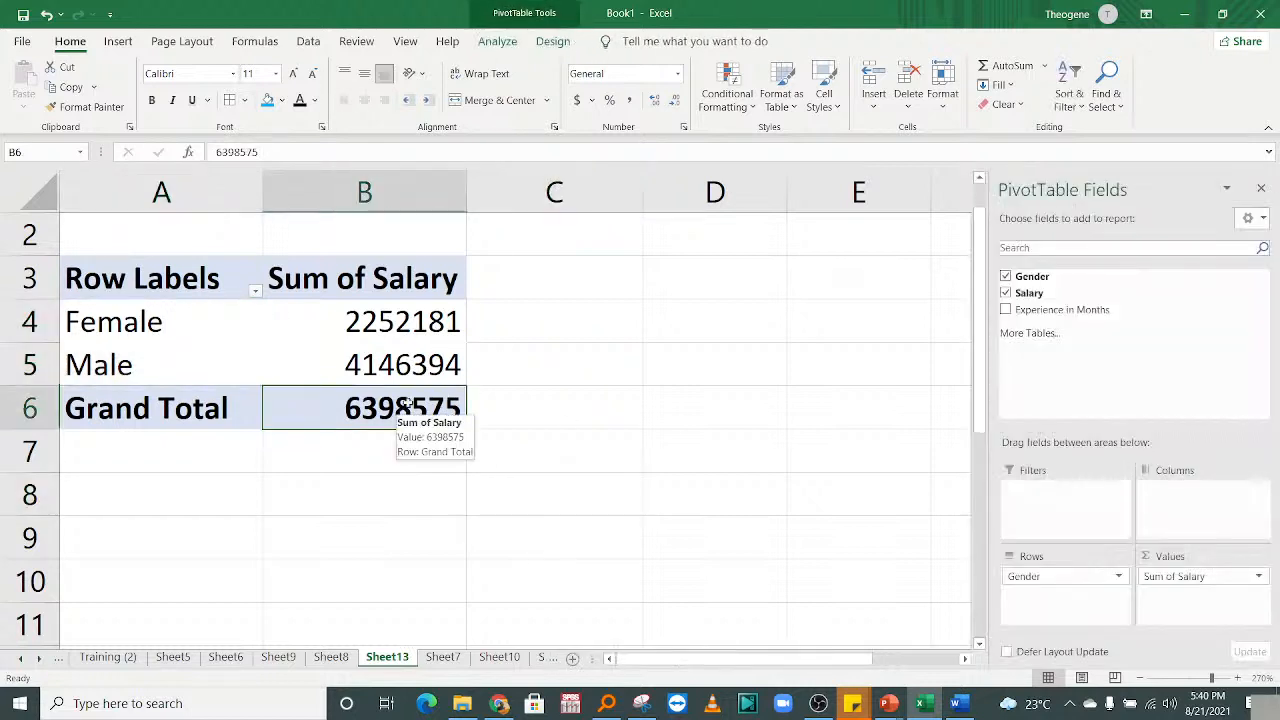
{"action": "left_click", "coordinate": [1238, 678]}
{"action": "left_click", "coordinate": [1238, 678]}
{"action": "left_click", "coordinate": [1238, 678]}
{"action": "left_click", "coordinate": [1238, 678]}
{"action": "left_click", "coordinate": [1238, 678]}
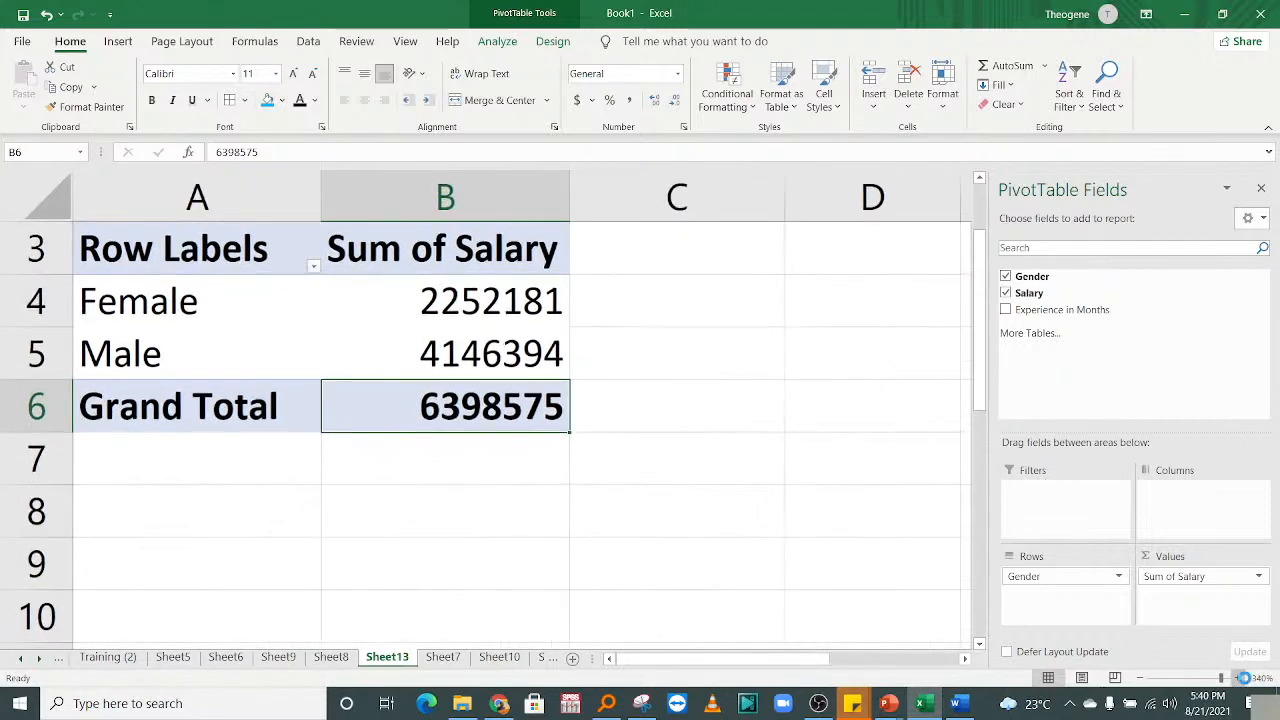
{"action": "left_click", "coordinate": [1238, 678]}
{"action": "left_click", "coordinate": [1238, 678]}
{"action": "left_click_drag", "start_coordinate": [980, 373], "coordinate": [980, 323]}
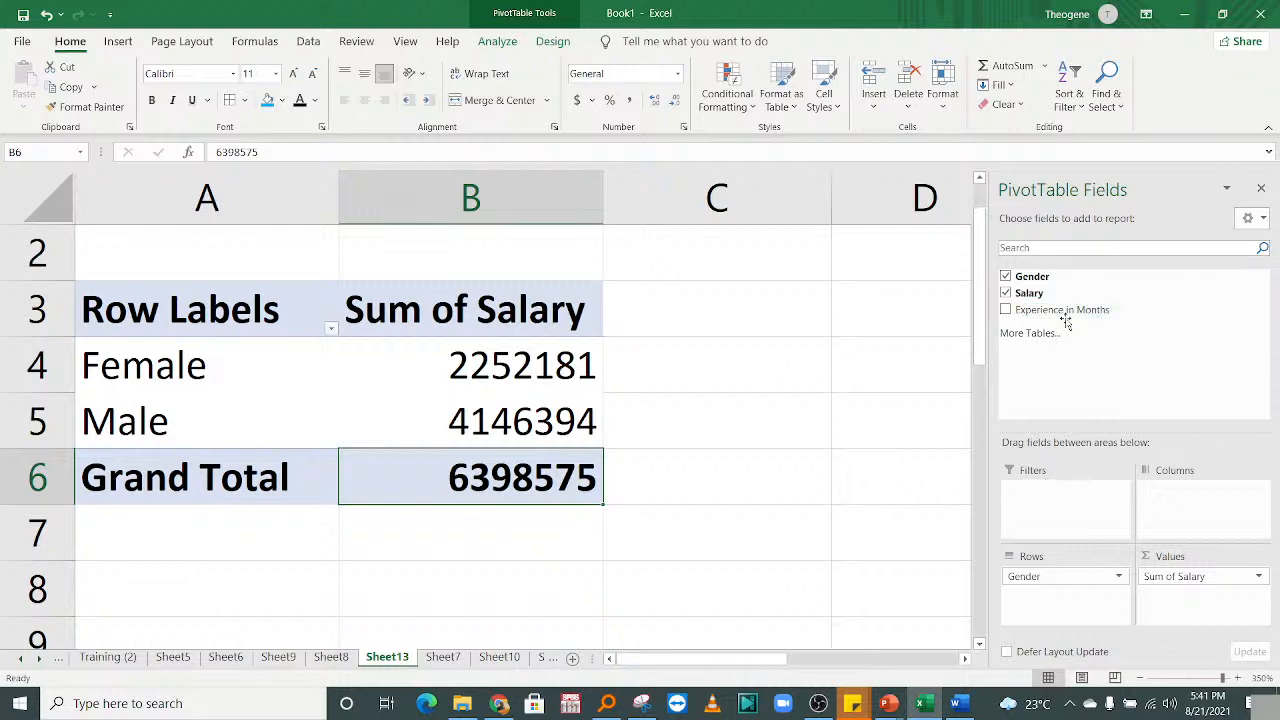
Add Experience in Months to Values beside Salary, giving Female 242 and Male 420.
{"action": "left_click_drag", "start_coordinate": [1060, 309], "coordinate": [1193, 618]}
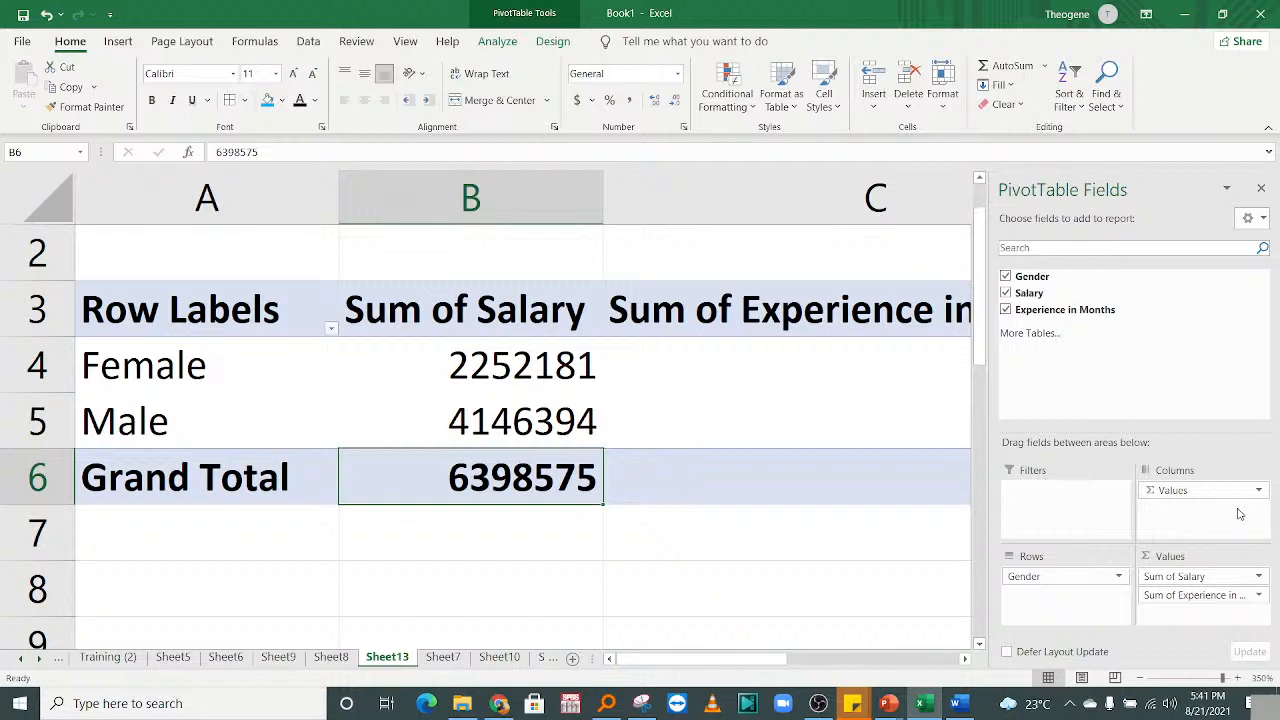
{"action": "mouse_move", "coordinate": [743, 672]}
{"action": "left_mouse_down"}
{"action": "mouse_move", "coordinate": [760, 668]}
{"action": "mouse_move", "coordinate": [741, 668]}
{"action": "left_mouse_up"}
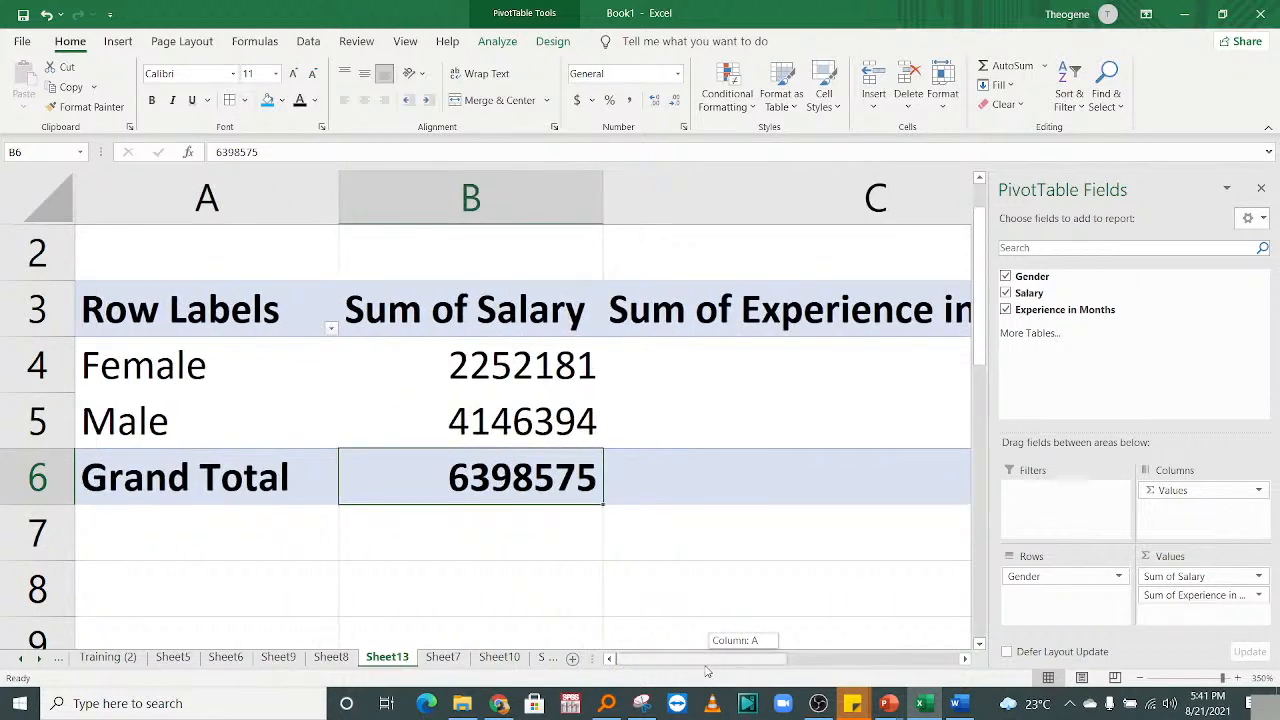
{"action": "mouse_move", "coordinate": [707, 671]}
{"action": "left_mouse_down"}
{"action": "mouse_move", "coordinate": [834, 660]}
{"action": "mouse_move", "coordinate": [714, 665]}
{"action": "left_mouse_up"}
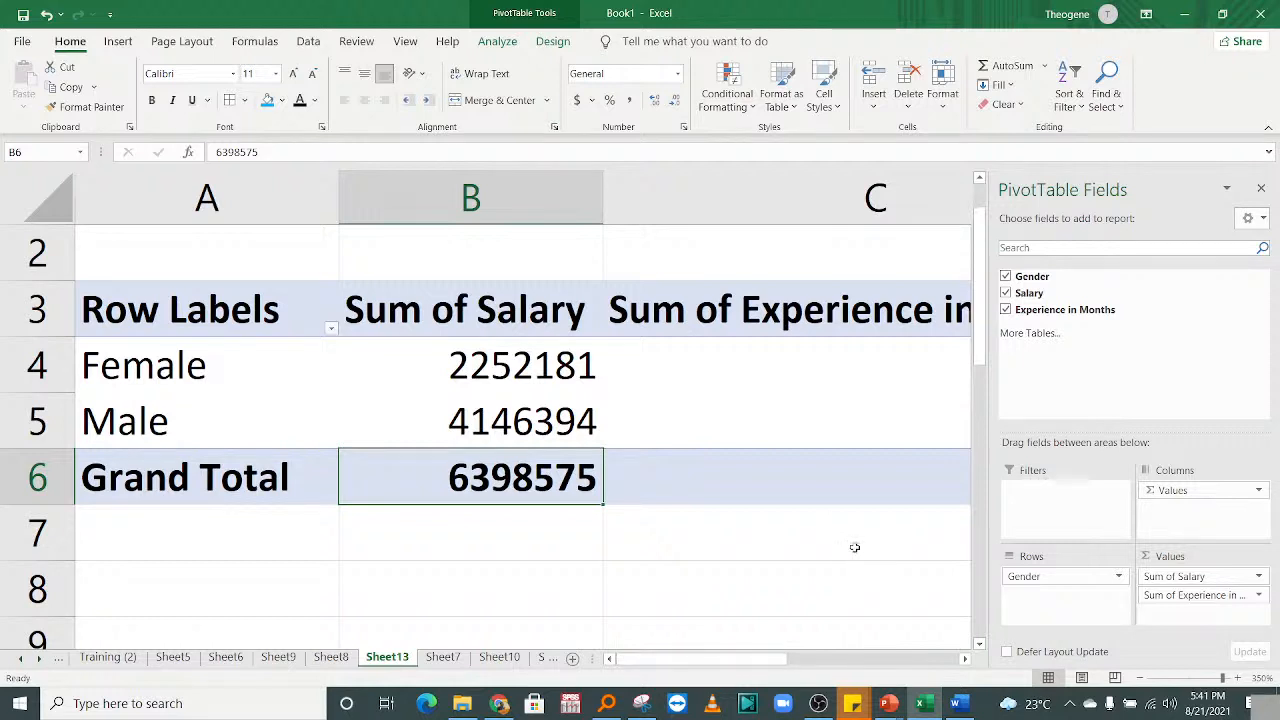
{"action": "left_click_drag", "start_coordinate": [662, 661], "coordinate": [719, 672]}
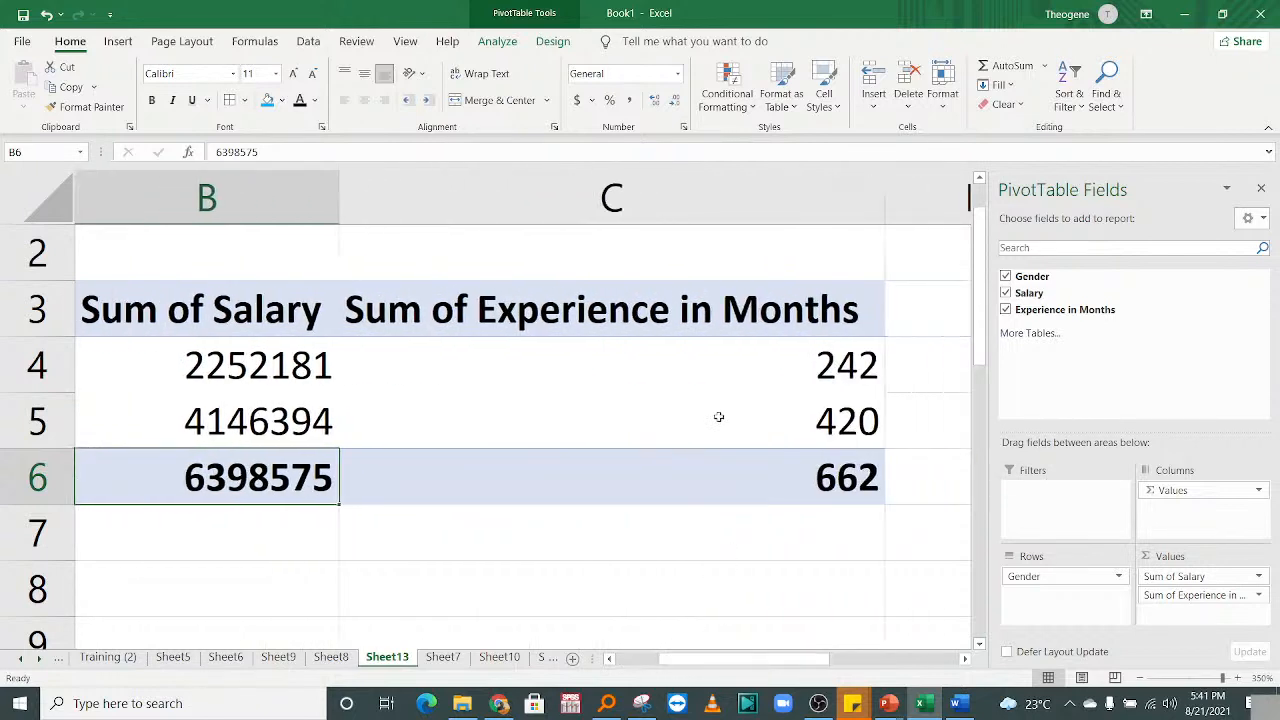
{"action": "left_click", "coordinate": [788, 368]}
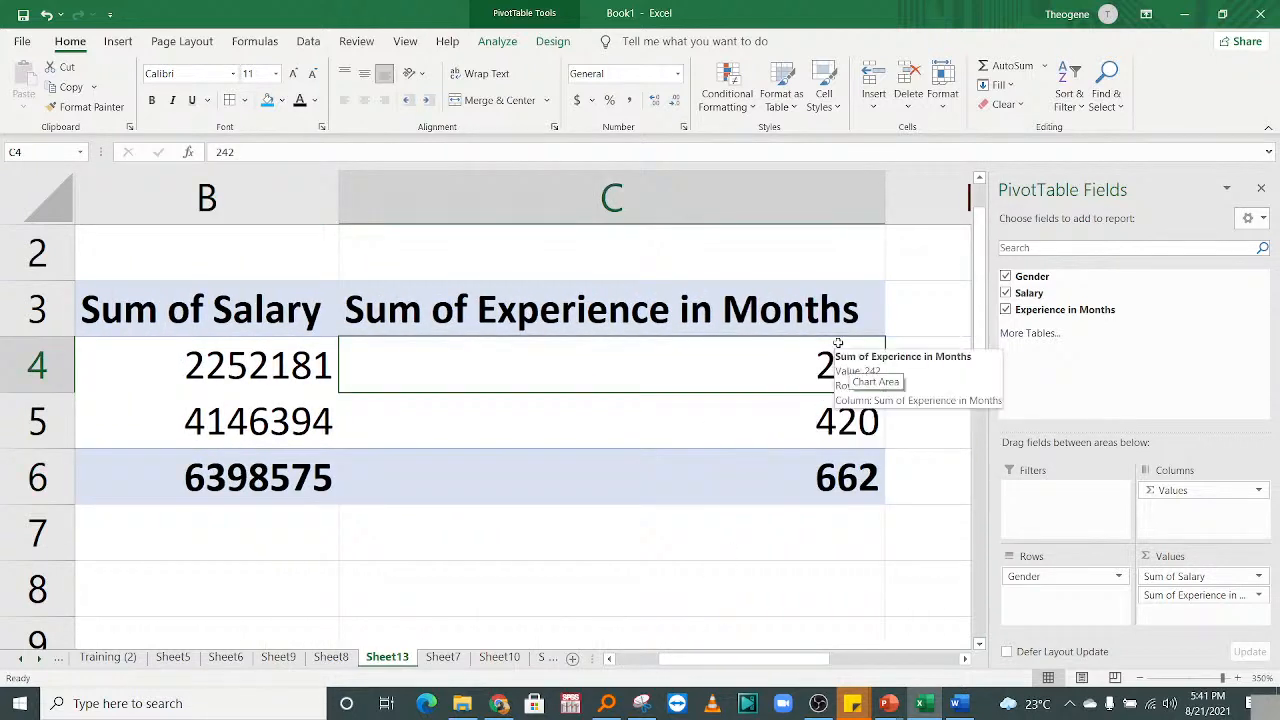
{"action": "left_click", "coordinate": [790, 440]}
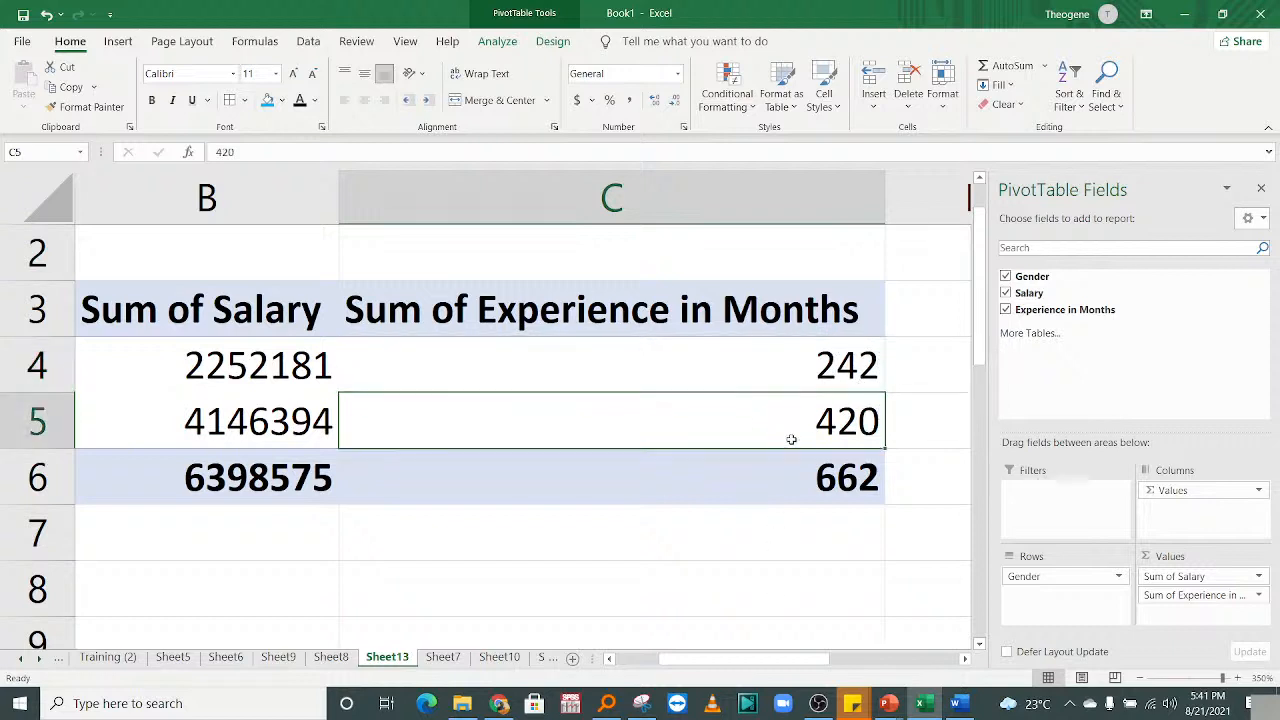
{"action": "mouse_move", "coordinate": [767, 664]}
{"action": "left_mouse_down"}
{"action": "mouse_move", "coordinate": [679, 668]}
{"action": "mouse_move", "coordinate": [769, 646]}
{"action": "left_mouse_up"}
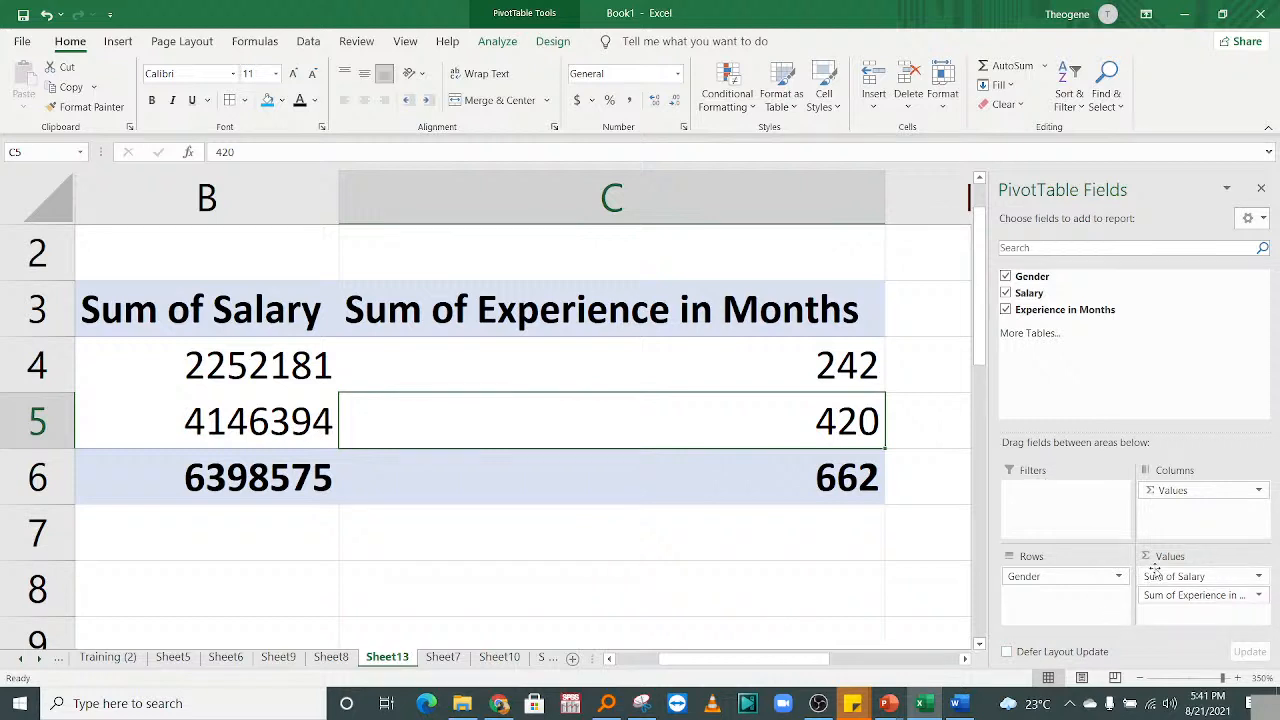
Remove Sum of Salary from the pivot values, leaving Experience in Months by Gender (Female 242, Male 420).
{"action": "left_click_drag", "start_coordinate": [1154, 568], "coordinate": [1119, 335]}
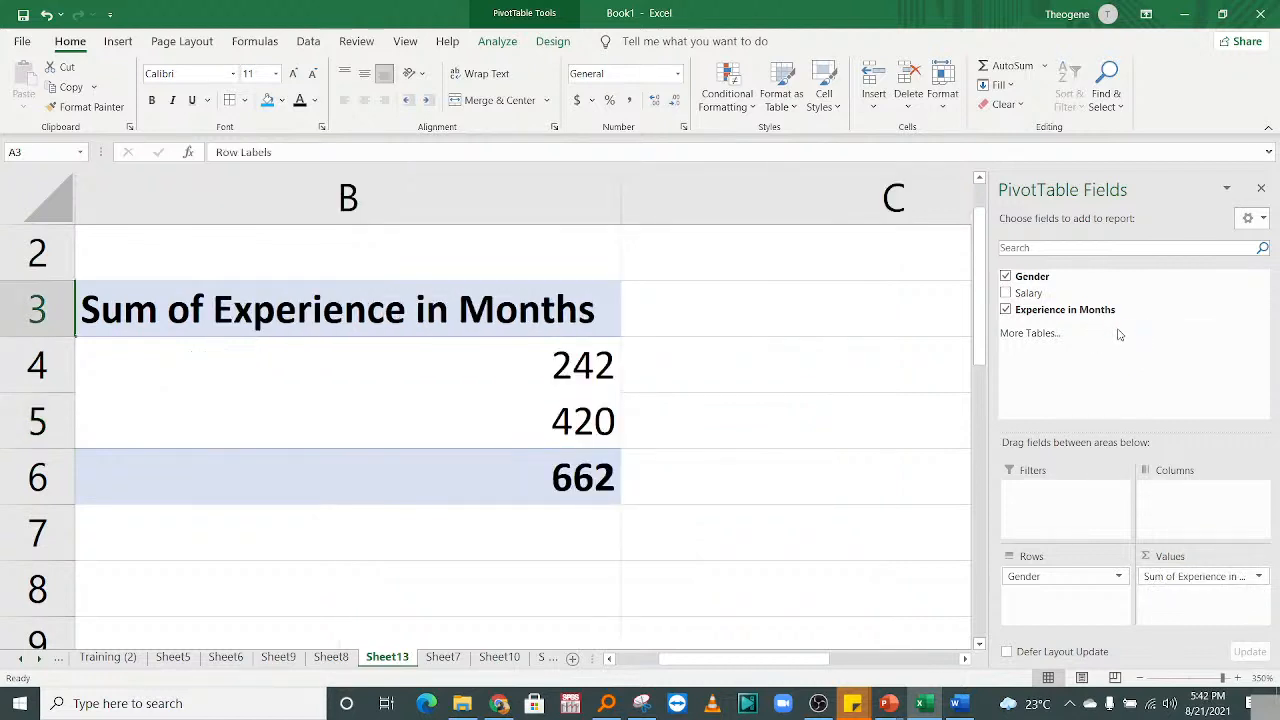
{"action": "left_click_drag", "start_coordinate": [790, 660], "coordinate": [743, 660]}
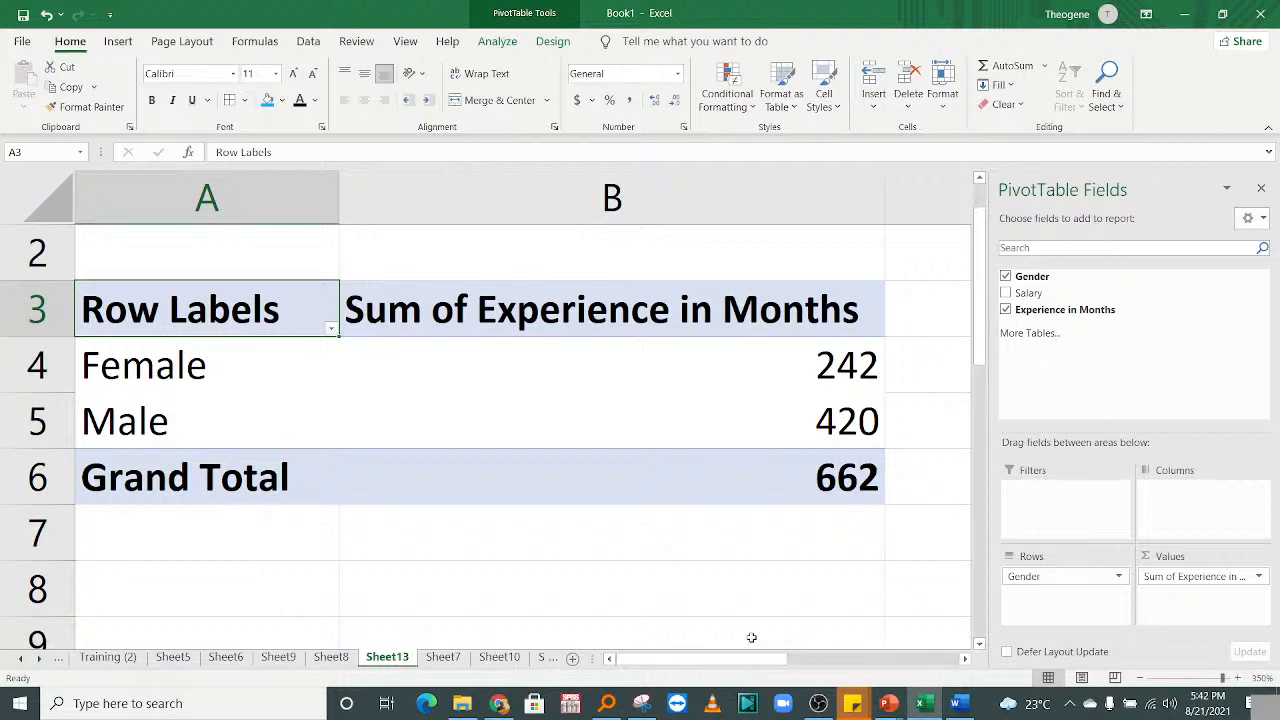
Delete the Sheet13 worksheet.
{"action": "right_click", "coordinate": [386, 658]}
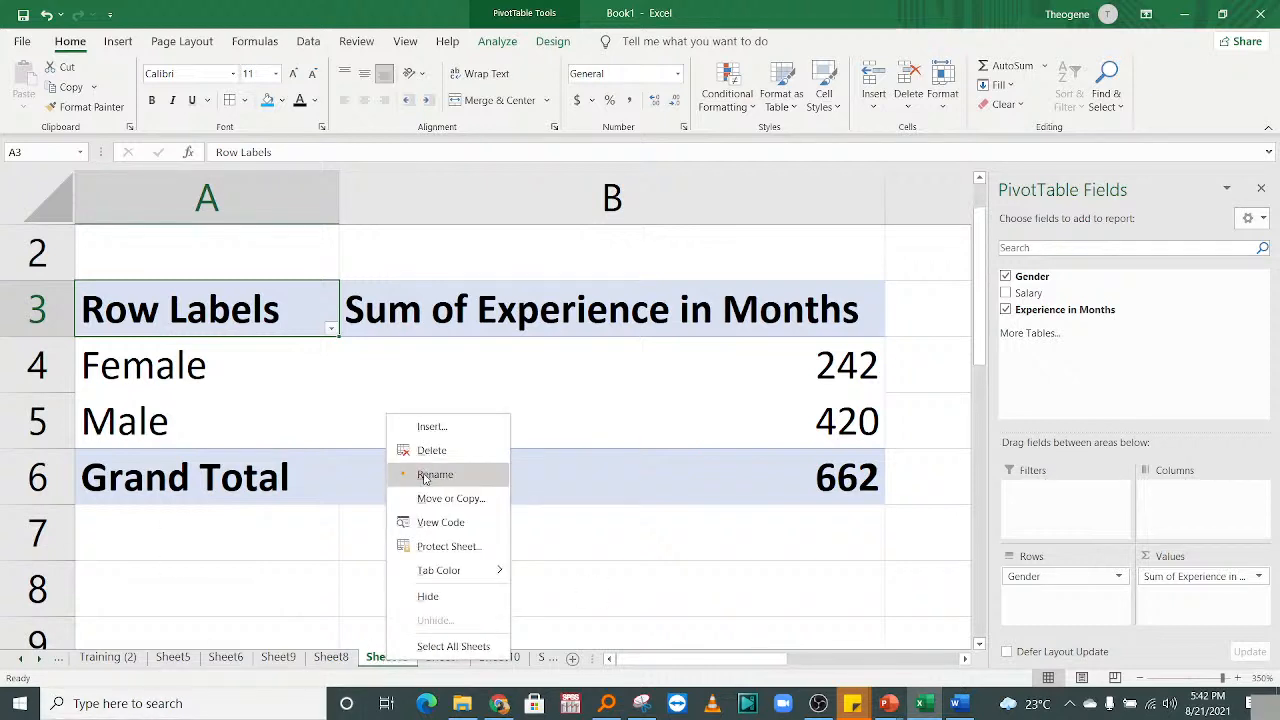
{"action": "left_click", "coordinate": [425, 450]}
{"action": "left_click", "coordinate": [612, 397]}
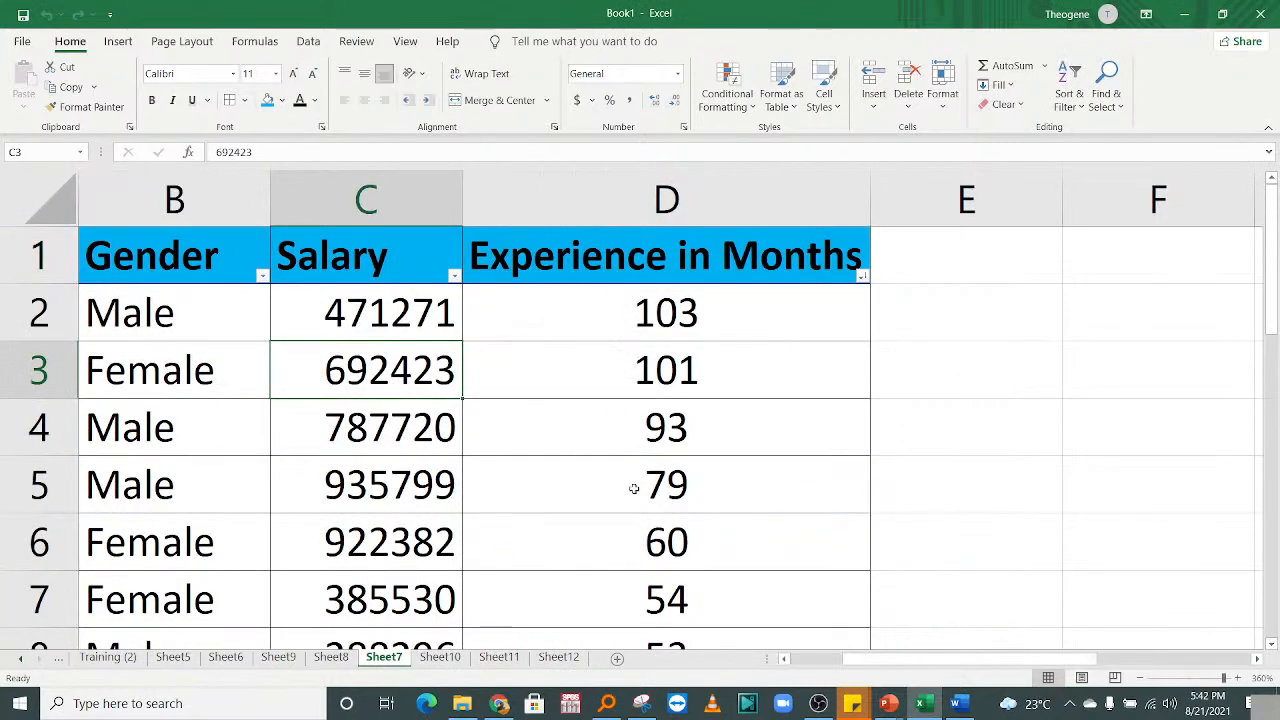
{"action": "left_click_drag", "start_coordinate": [872, 660], "coordinate": [818, 660]}
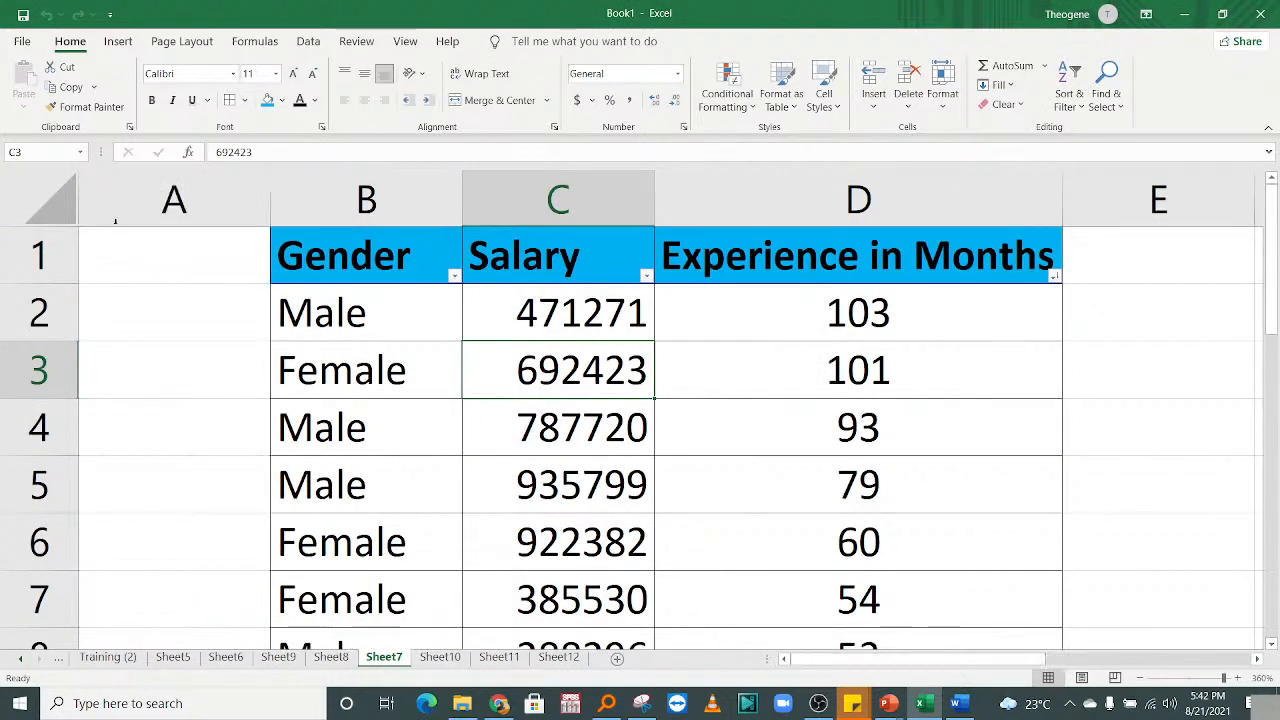
On Sheet7, add a Province heading in A1 and enter North, South, East, West in A2:A5.
{"action": "left_click", "coordinate": [143, 245]}
{"action": "type", "text": "Province"}
{"action": "left_click", "coordinate": [236, 367]}
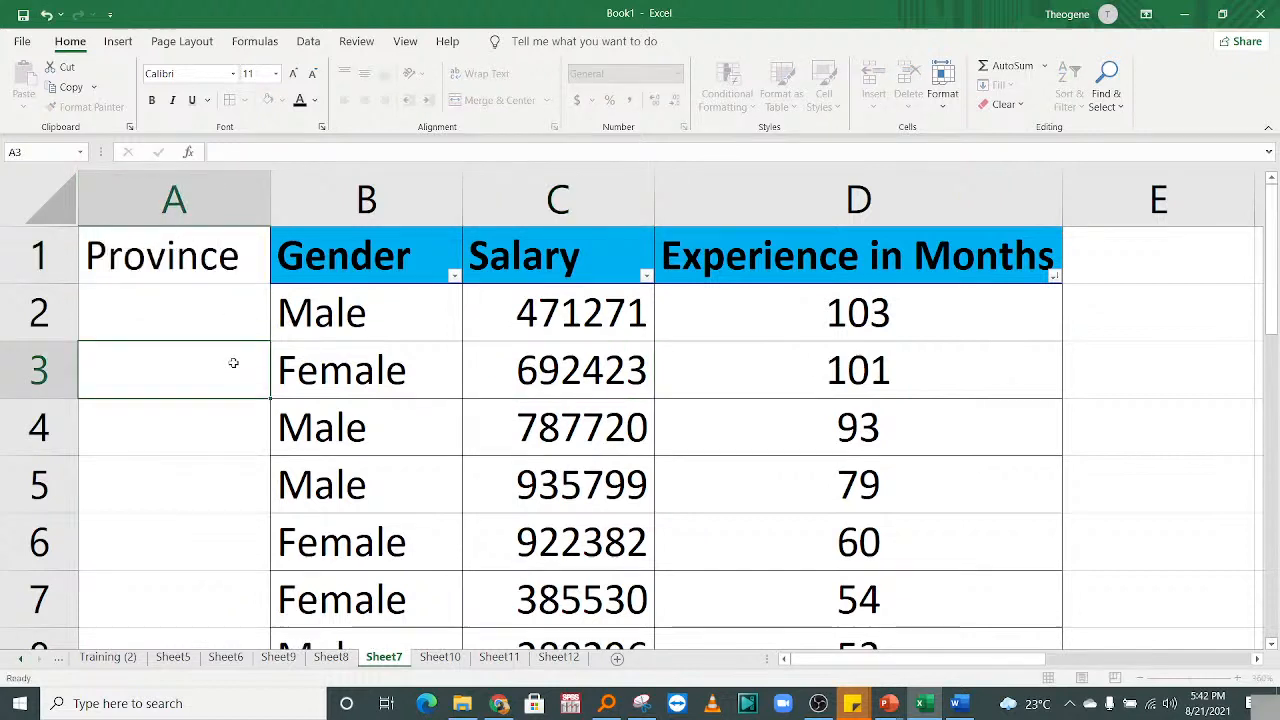
{"action": "left_click", "coordinate": [228, 307]}
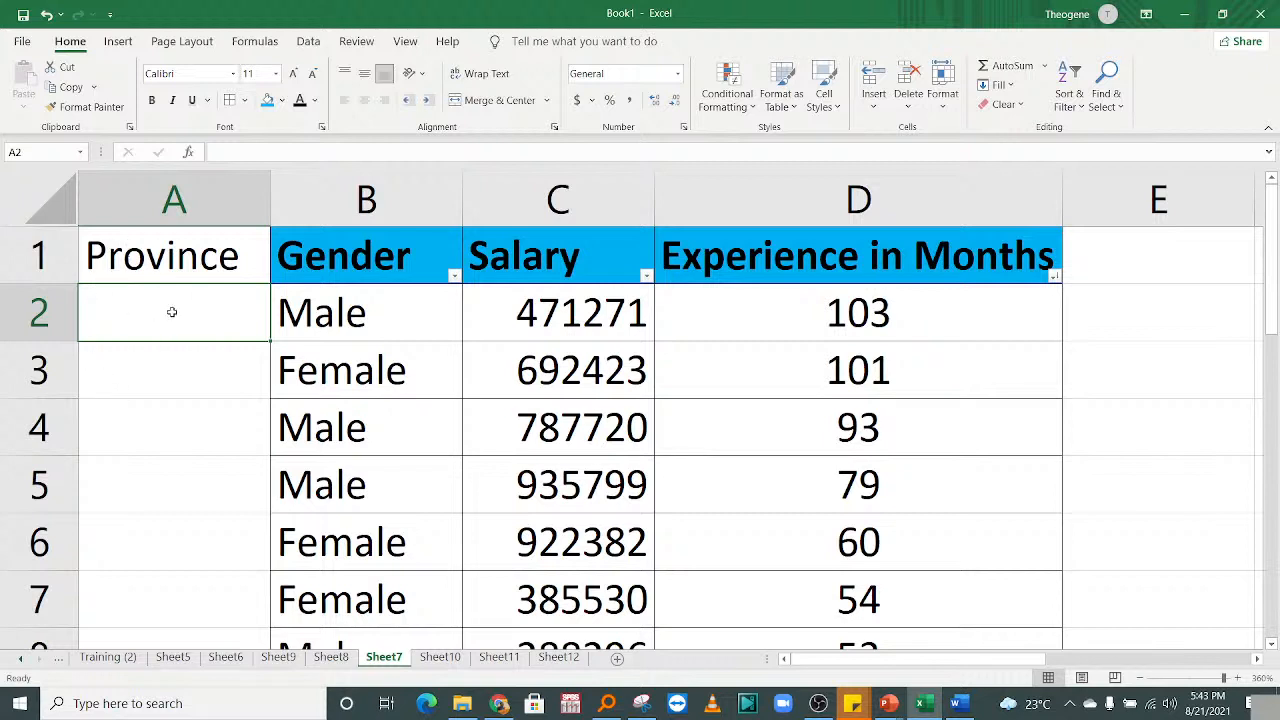
{"action": "type", "text": "North"}
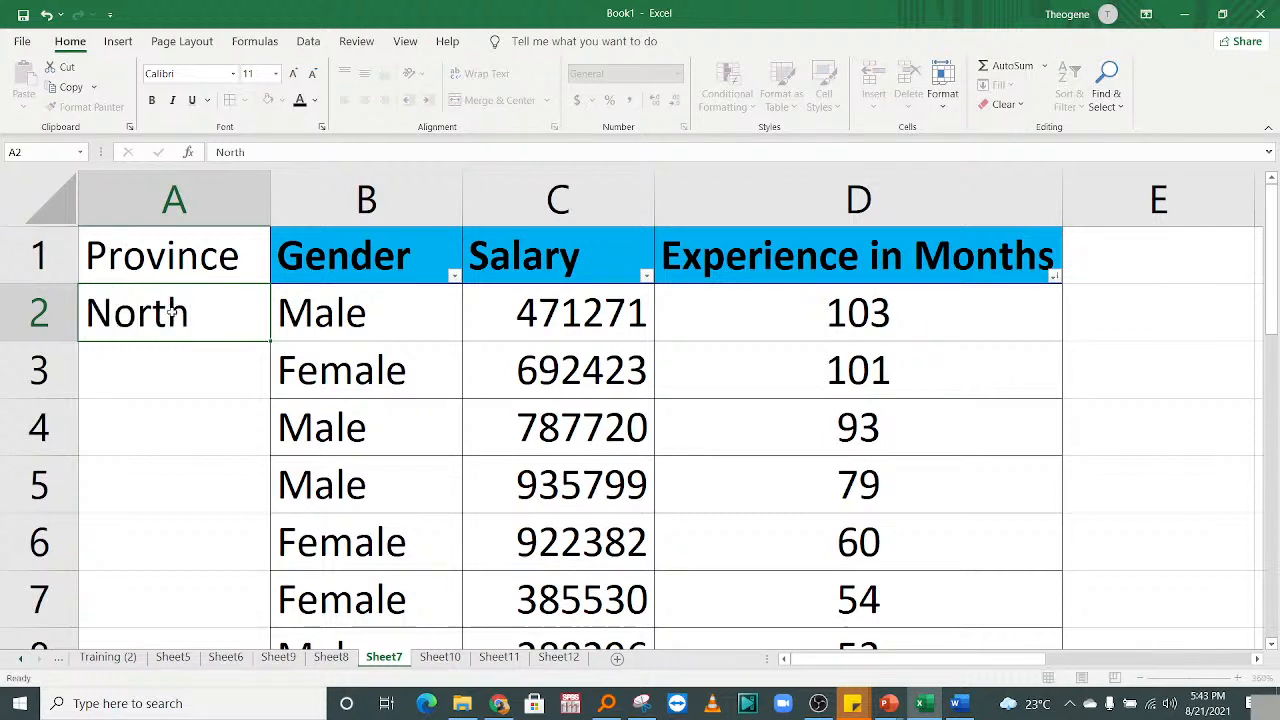
{"action": "key", "text": "Return"}
{"action": "type", "text": "Sou th"}
{"action": "key", "text": "Return"}
{"action": "type", "text": "E"}
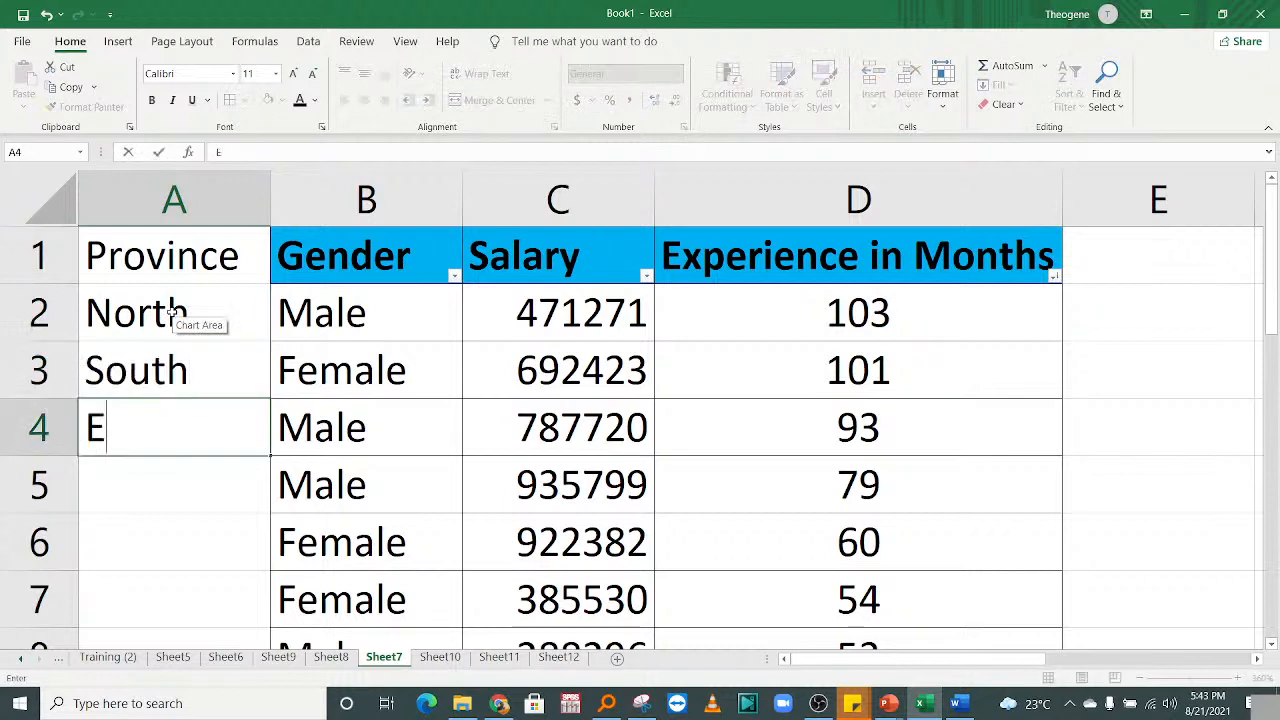
{"action": "type", "text": "ast"}
{"action": "key", "text": "Return"}
{"action": "type", "text": "West"}
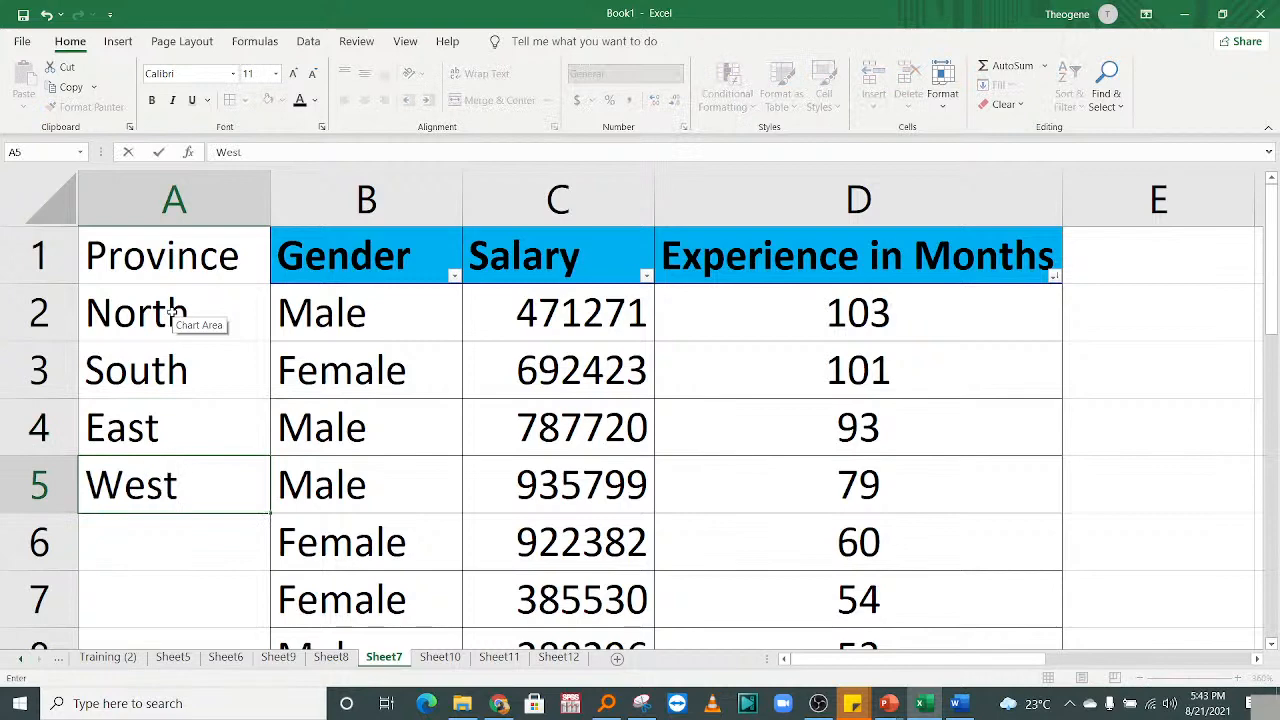
{"action": "key", "text": "Return"}
Fill A6:A12 with South, North, East, West, South, North, East using autocomplete.
{"action": "type", "text": "South"}
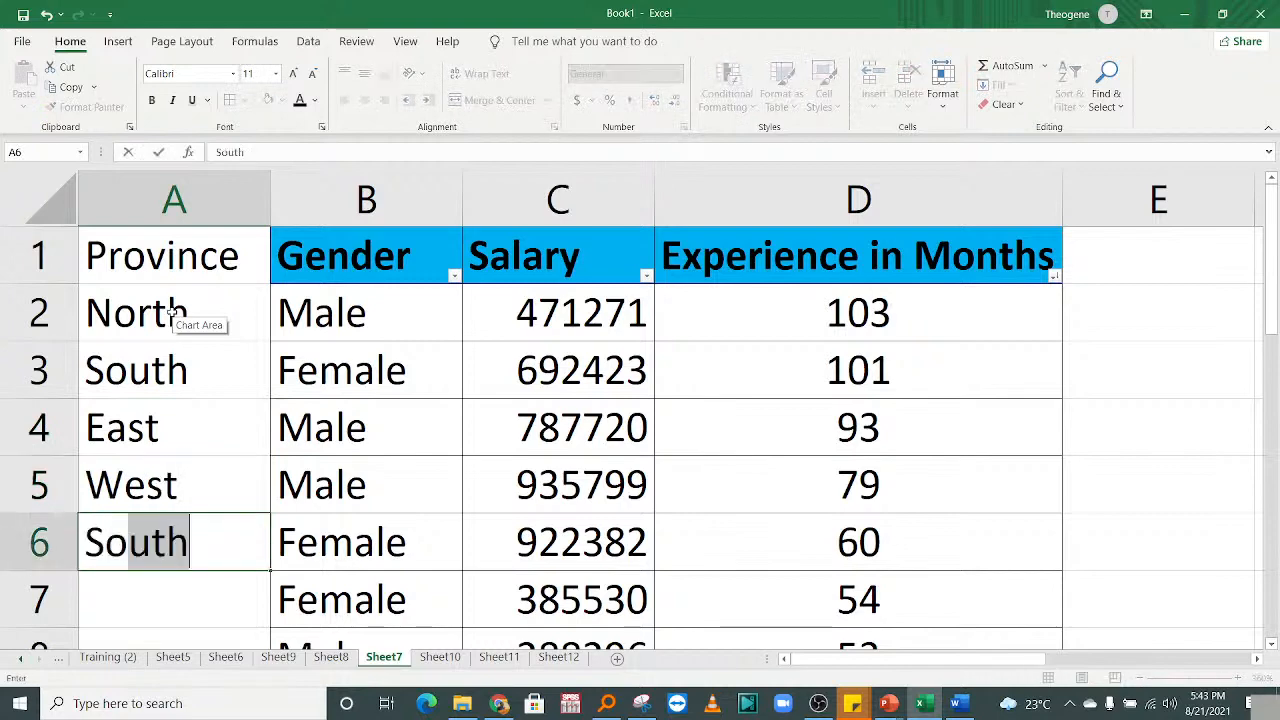
{"action": "key", "text": "Return"}
{"action": "type", "text": "n"}
{"action": "key", "text": "Return"}
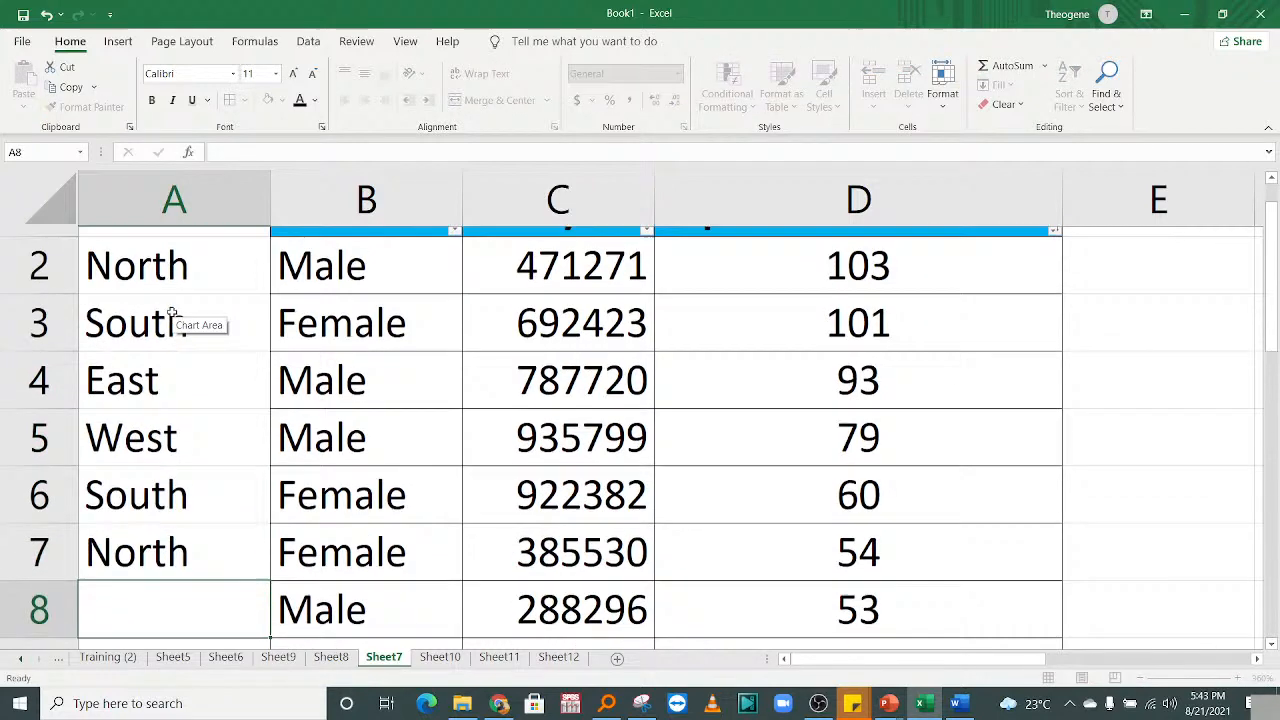
{"action": "type", "text": "e"}
{"action": "key", "text": "Return"}
{"action": "type", "text": "w"}
{"action": "key", "text": "Return"}
{"action": "type", "text": "south"}
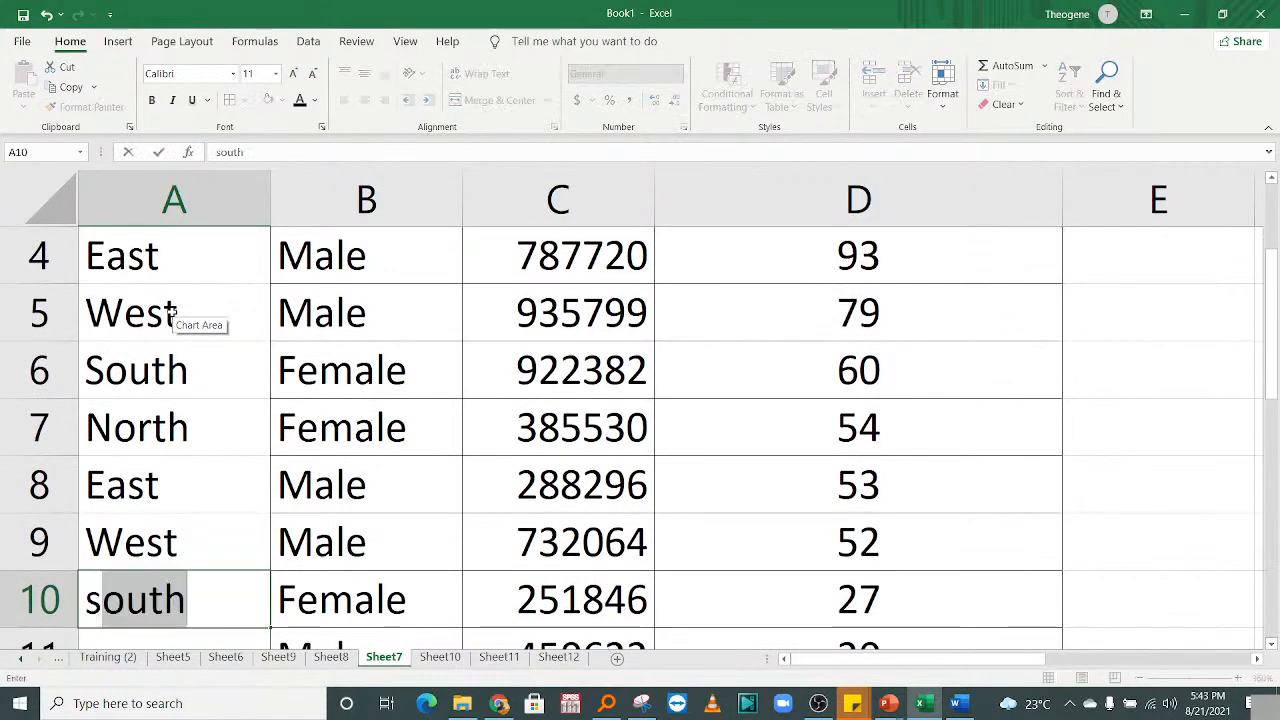
{"action": "key", "text": "Return"}
{"action": "type", "text": "n"}
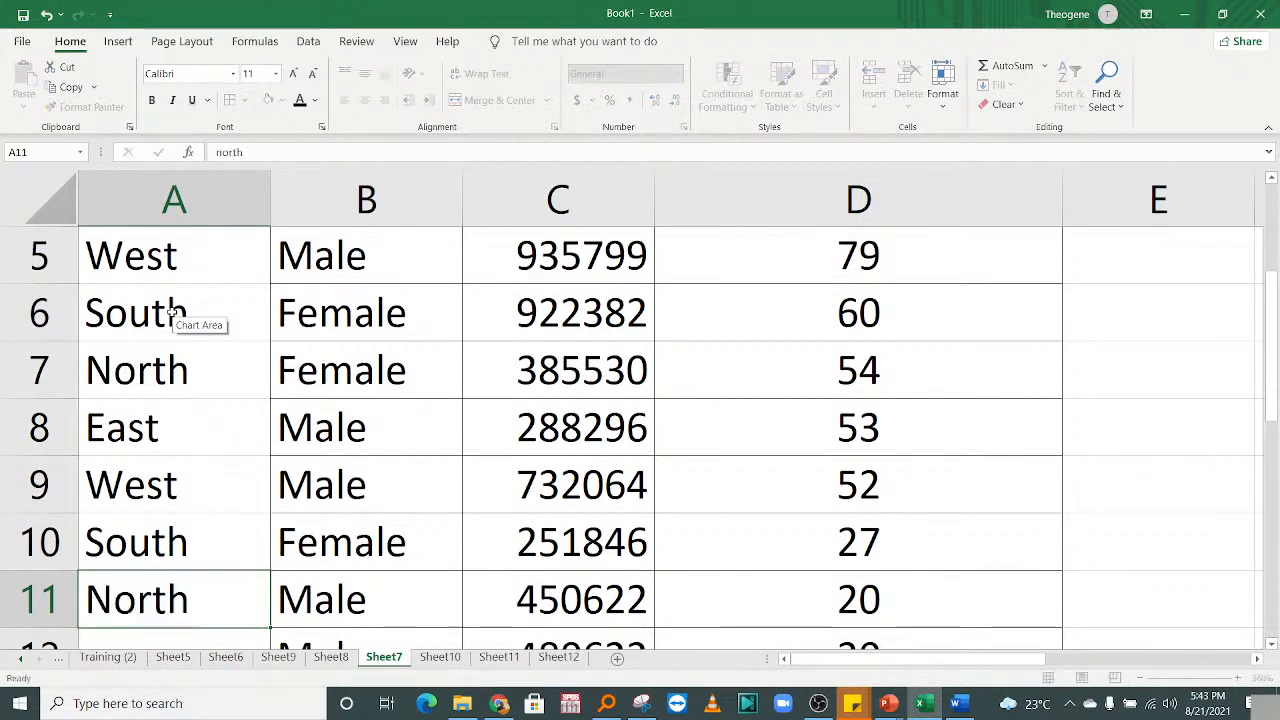
{"action": "key", "text": "Return"}
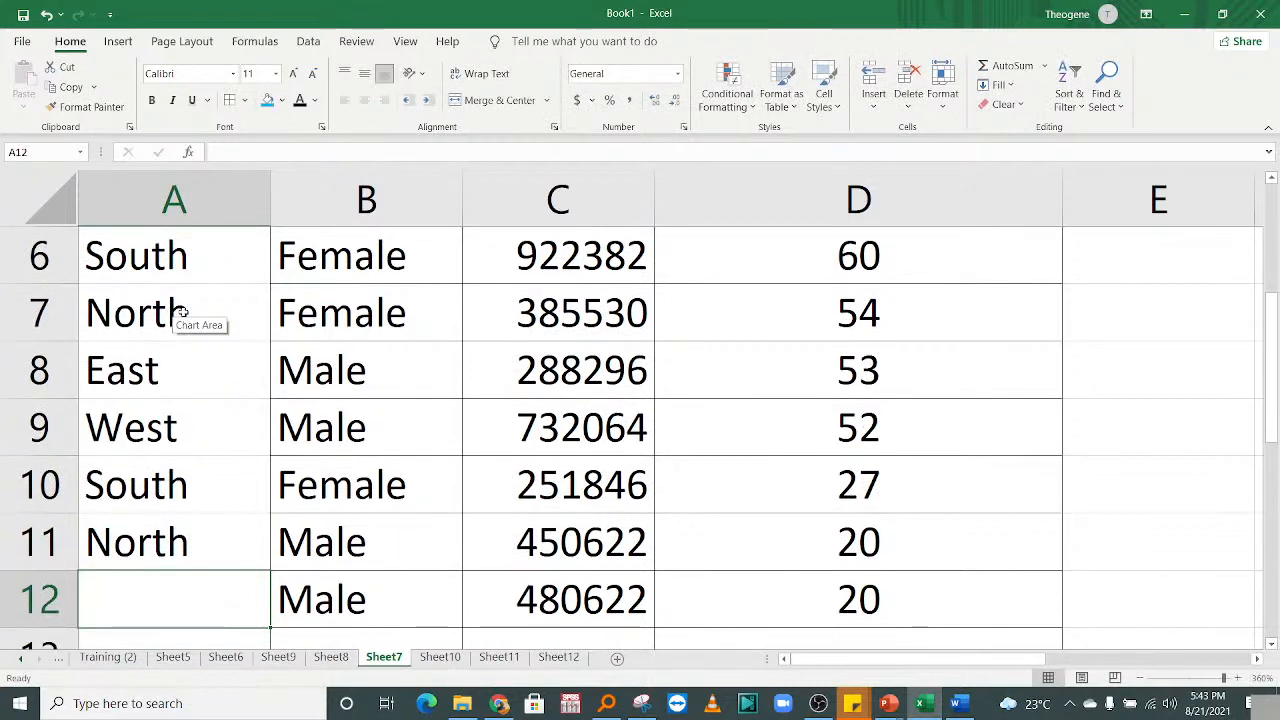
{"action": "type", "text": "e"}
{"action": "key", "text": "Return"}
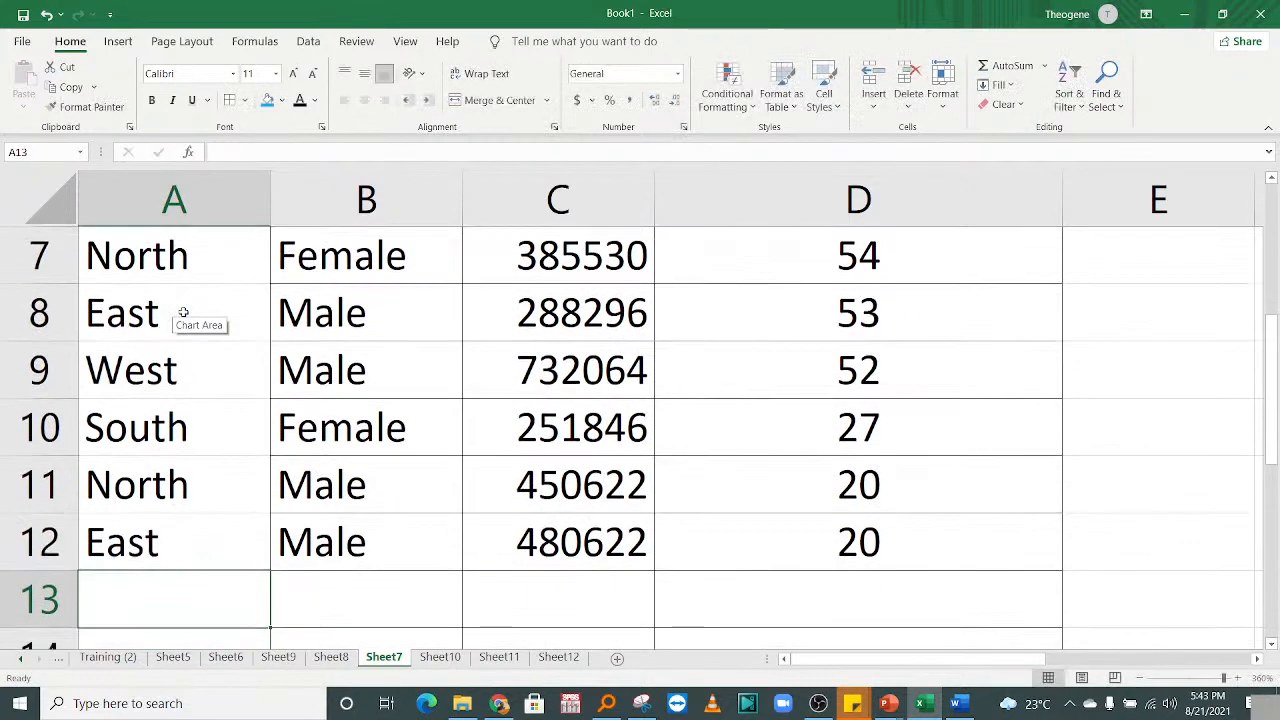
{"action": "left_click", "coordinate": [372, 422]}
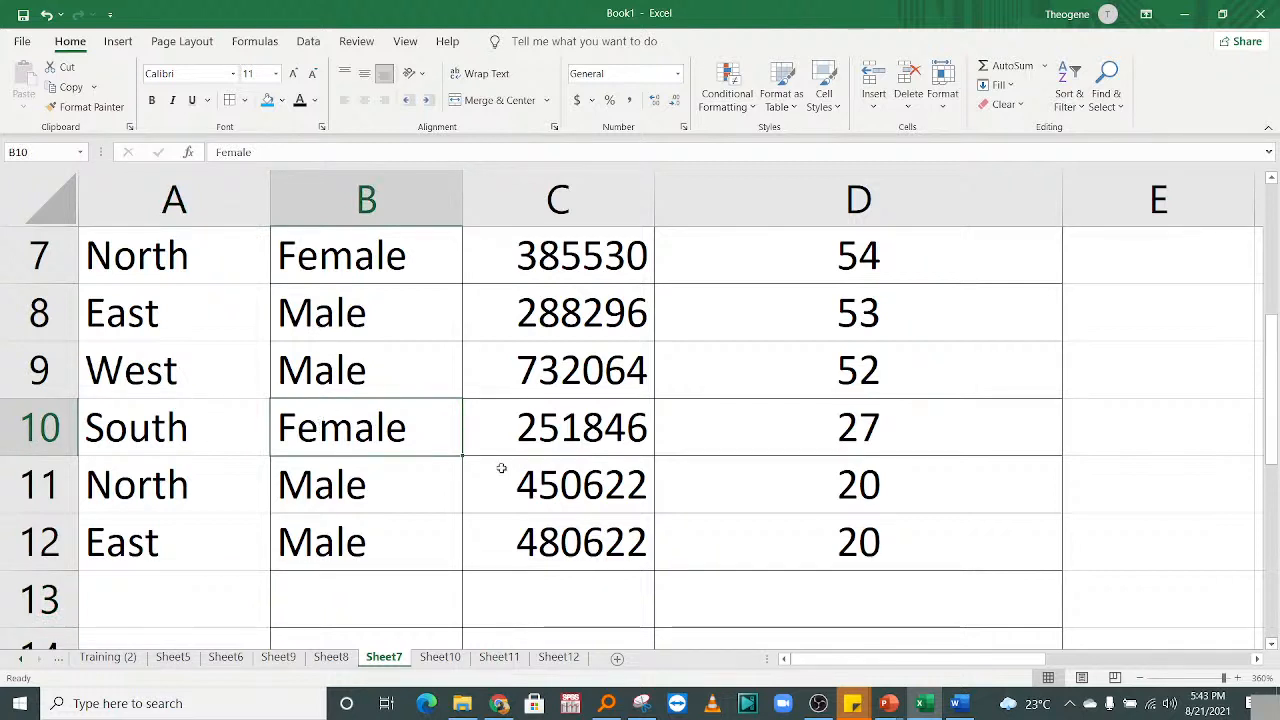
Copy the Gender header's blue bold formatting onto the Province heading in A1 with Format Painter.
{"action": "left_click_drag", "start_coordinate": [697, 526], "coordinate": [70, 110]}
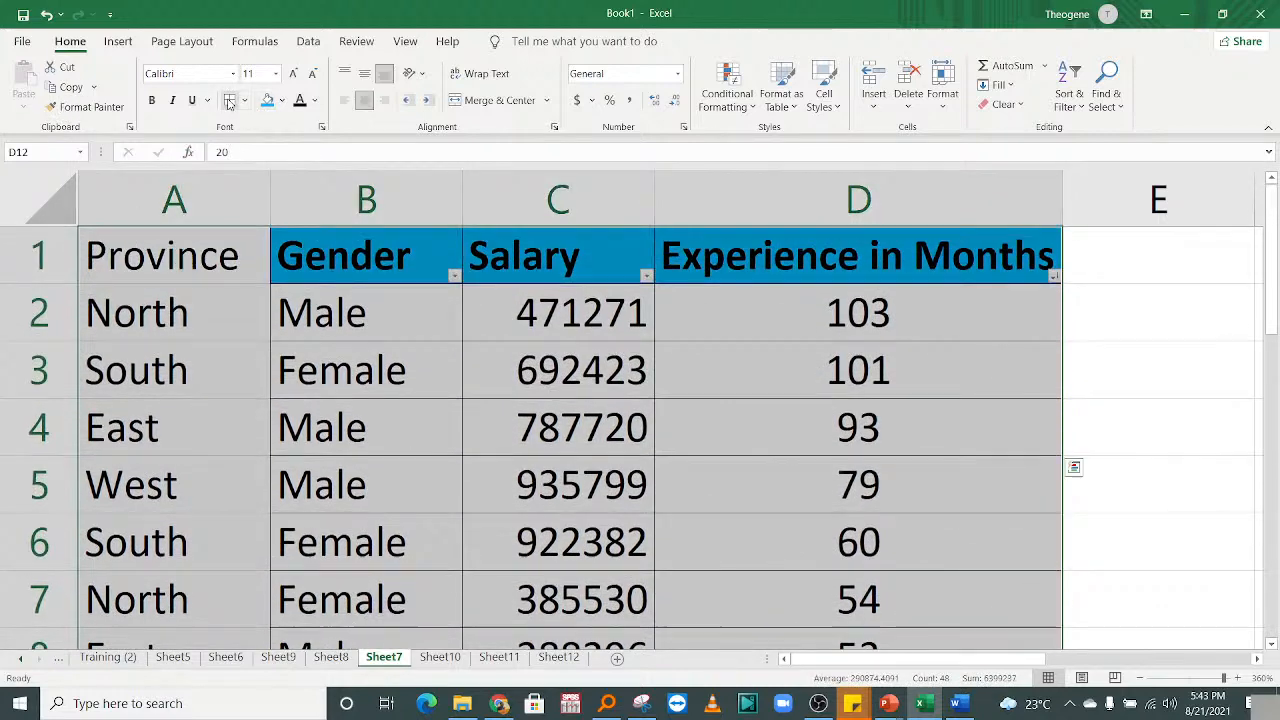
{"action": "scroll", "coordinate": [229, 403], "scroll_direction": "down", "scroll_amount": 3}
{"action": "left_click_drag", "start_coordinate": [1270, 345], "coordinate": [1270, 185]}
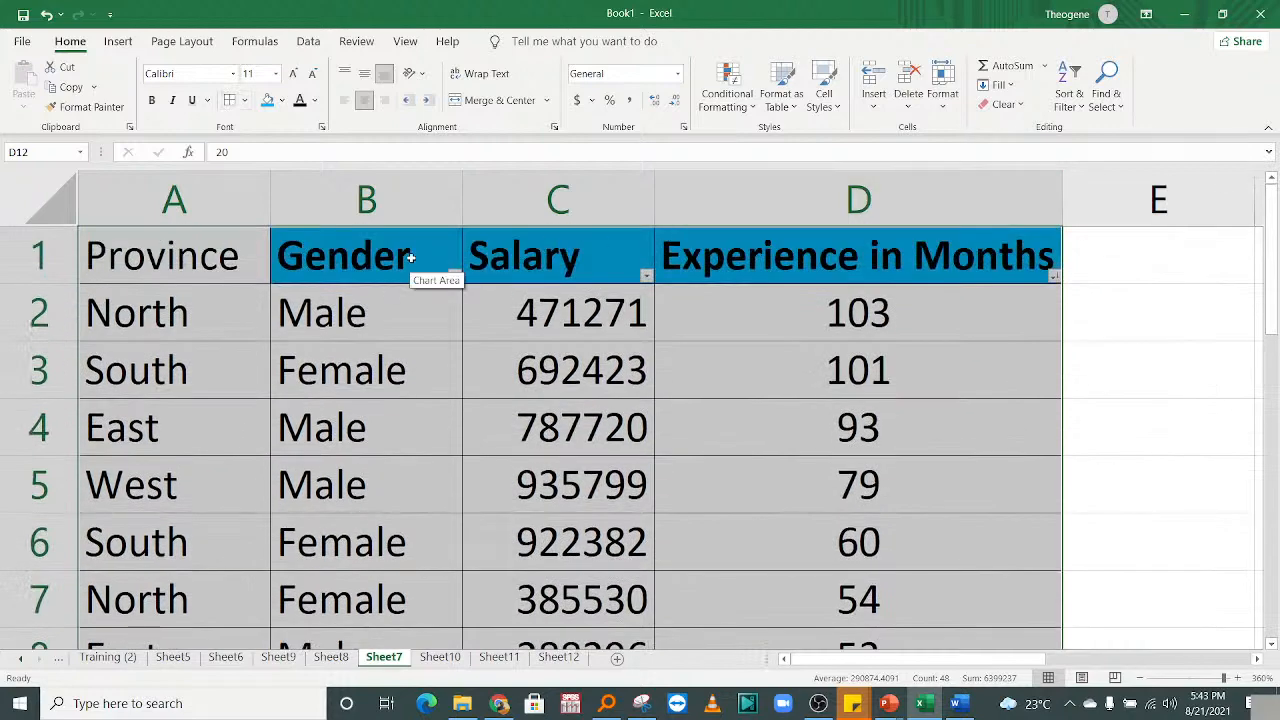
{"action": "left_click", "coordinate": [410, 255]}
{"action": "left_click", "coordinate": [140, 256]}
{"action": "left_click", "coordinate": [286, 251]}
{"action": "left_click", "coordinate": [90, 107]}
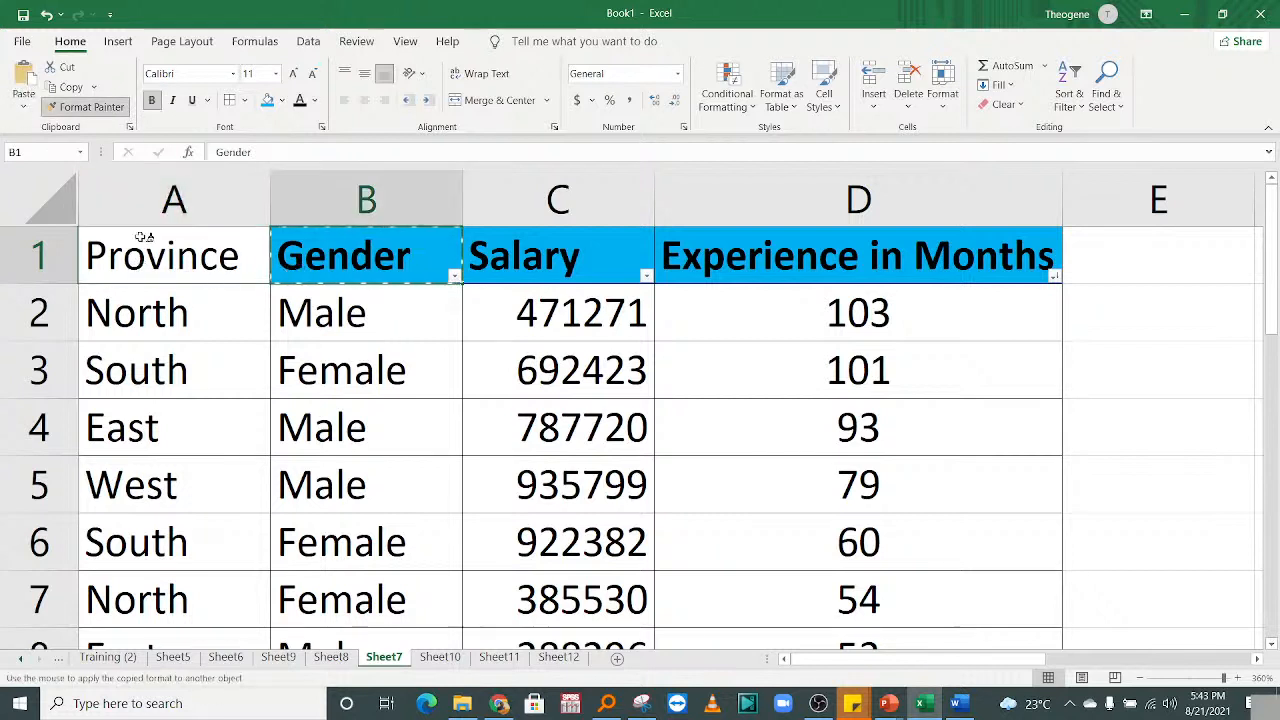
{"action": "left_click", "coordinate": [145, 252]}
{"action": "left_click", "coordinate": [320, 430]}
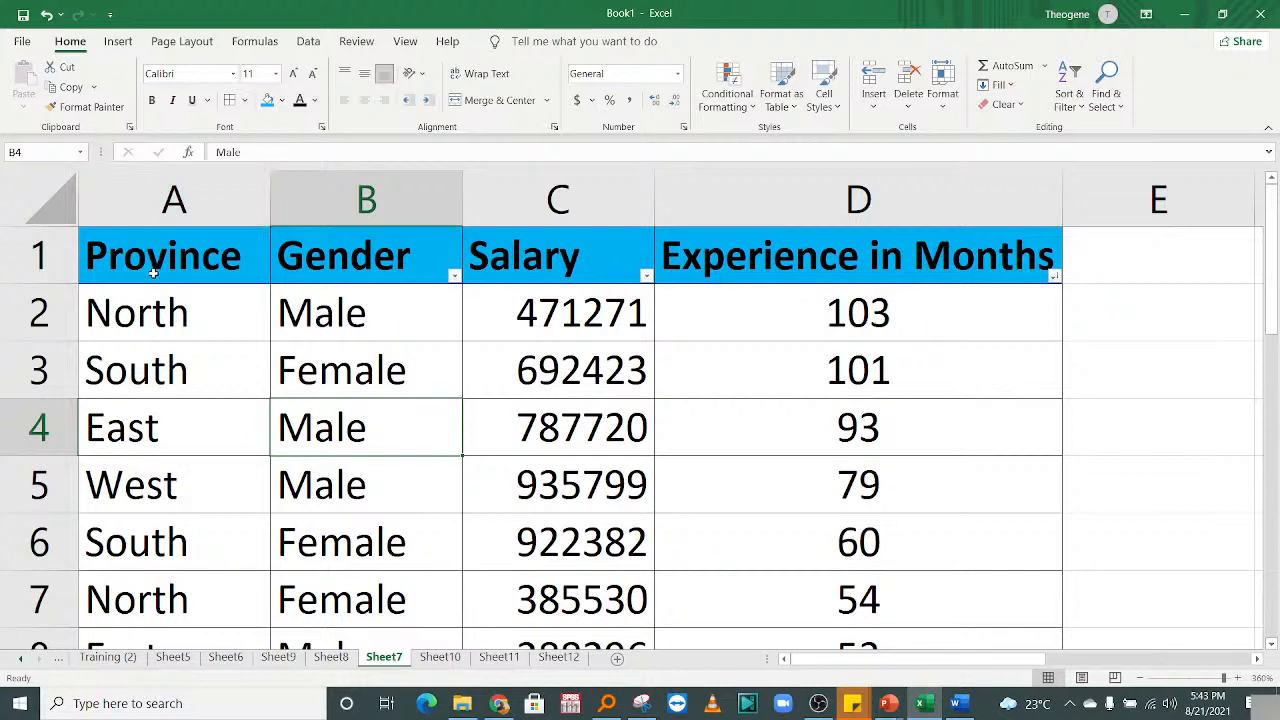
Bring up Recommended PivotTables for the Sheet7 data, previewing Experience in Months by Province.
{"action": "left_click_drag", "start_coordinate": [153, 272], "coordinate": [877, 550]}
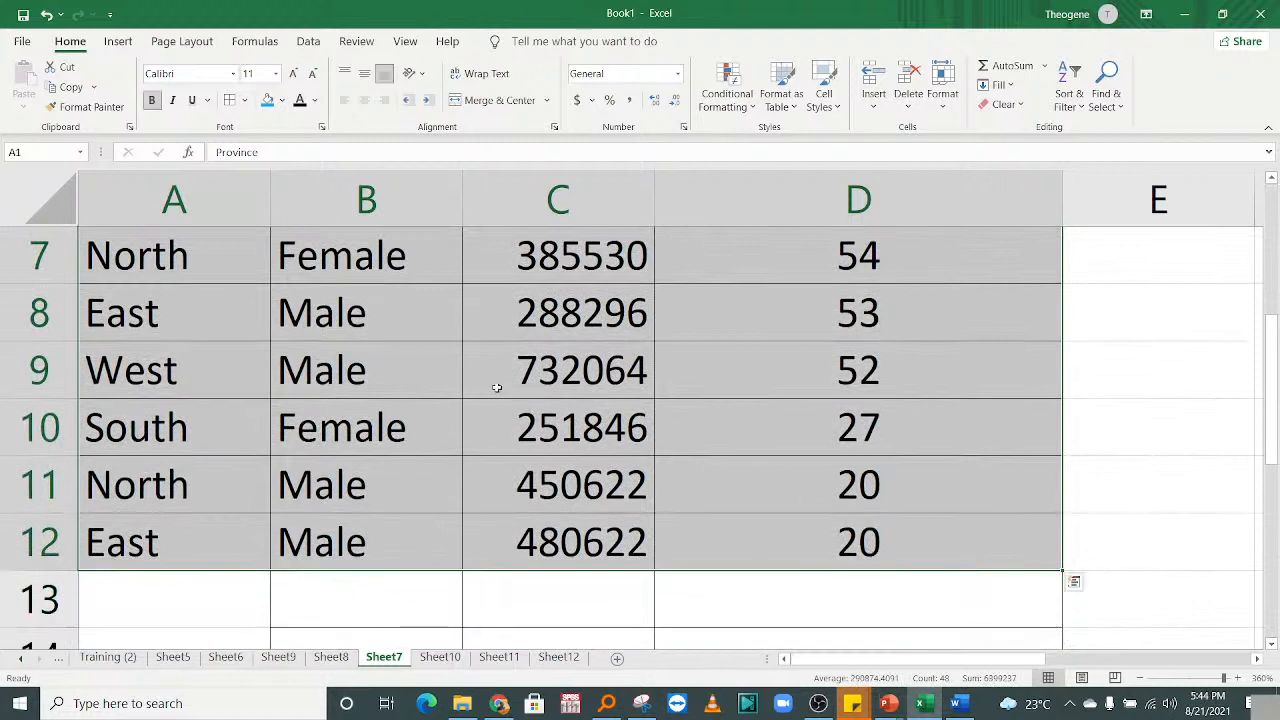
{"action": "left_click", "coordinate": [224, 369]}
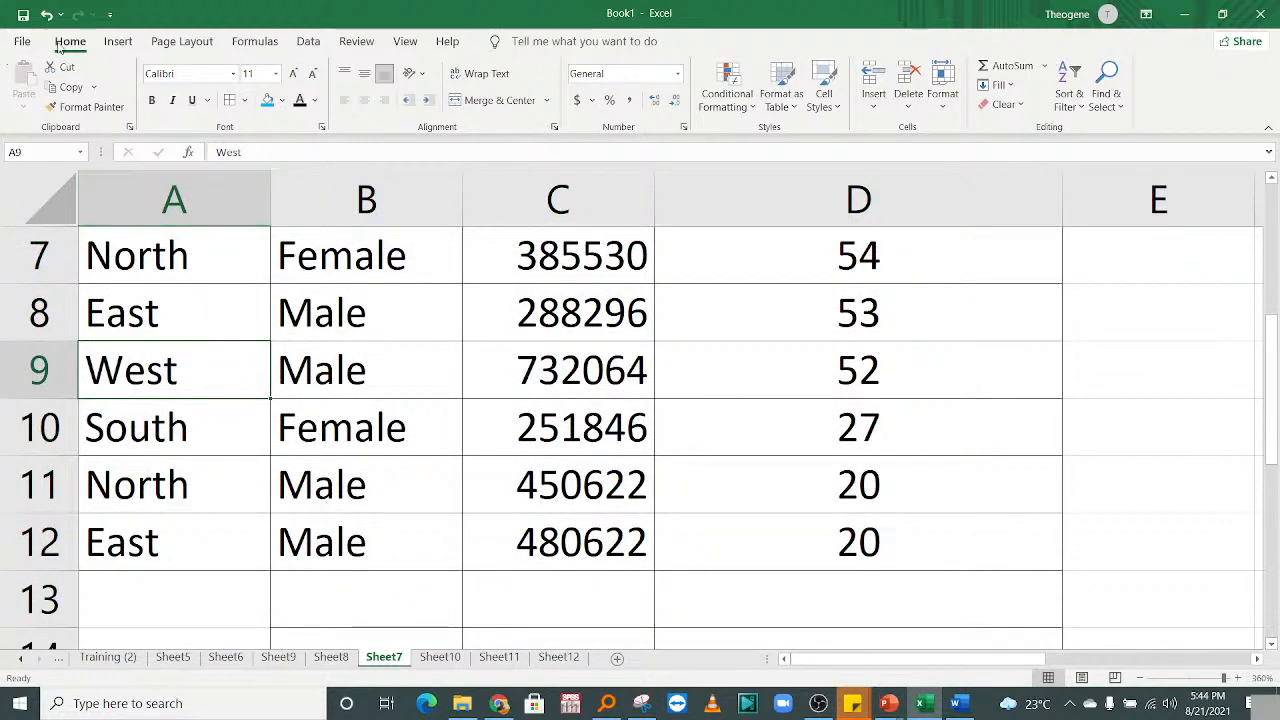
{"action": "left_click", "coordinate": [117, 41]}
{"action": "left_click", "coordinate": [89, 95]}
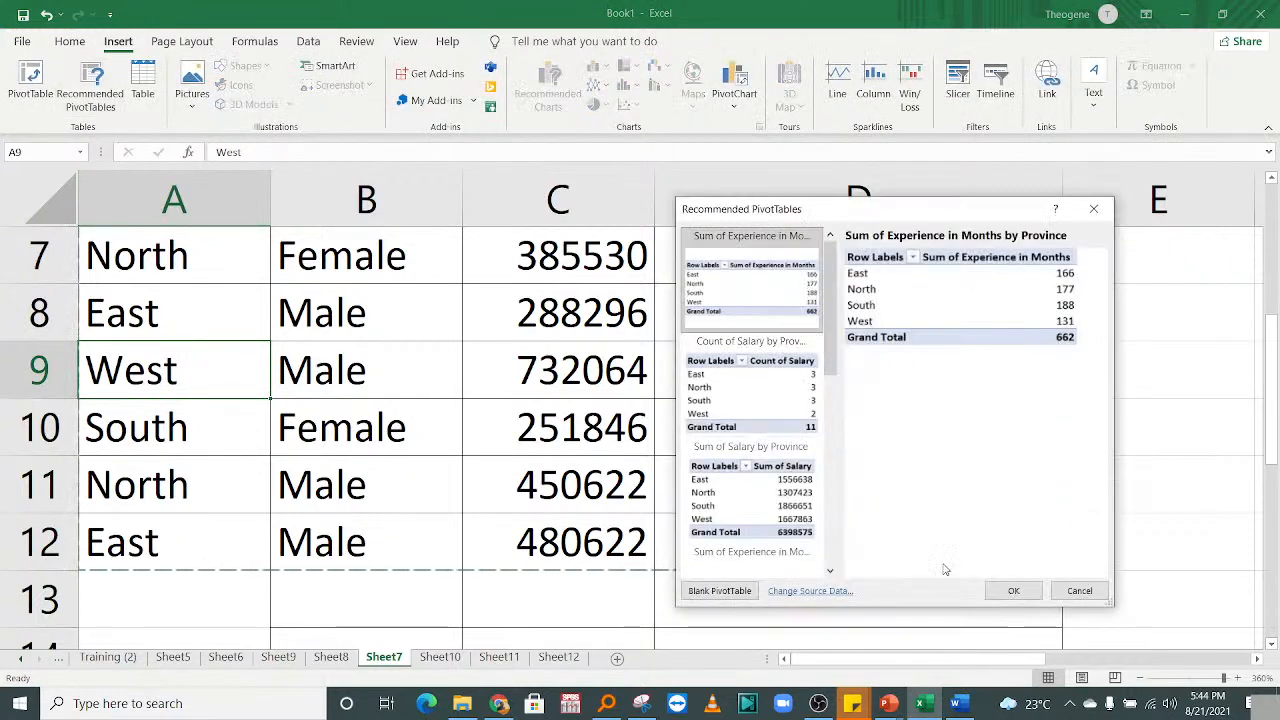
Insert the recommended pivot on new Sheet14, then remove its Experience and Province fields, leaving PivotTable37 empty.
{"action": "left_click", "coordinate": [1010, 590]}
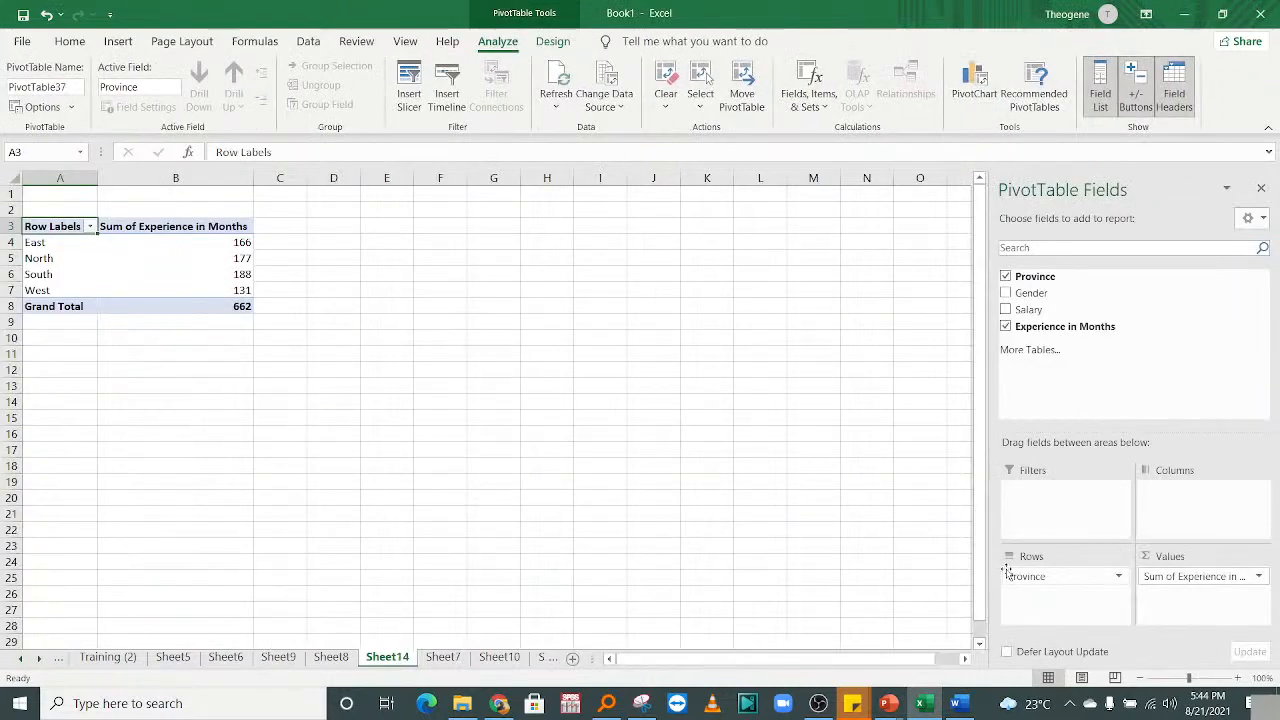
{"action": "left_click_drag", "start_coordinate": [1195, 592], "coordinate": [1126, 408]}
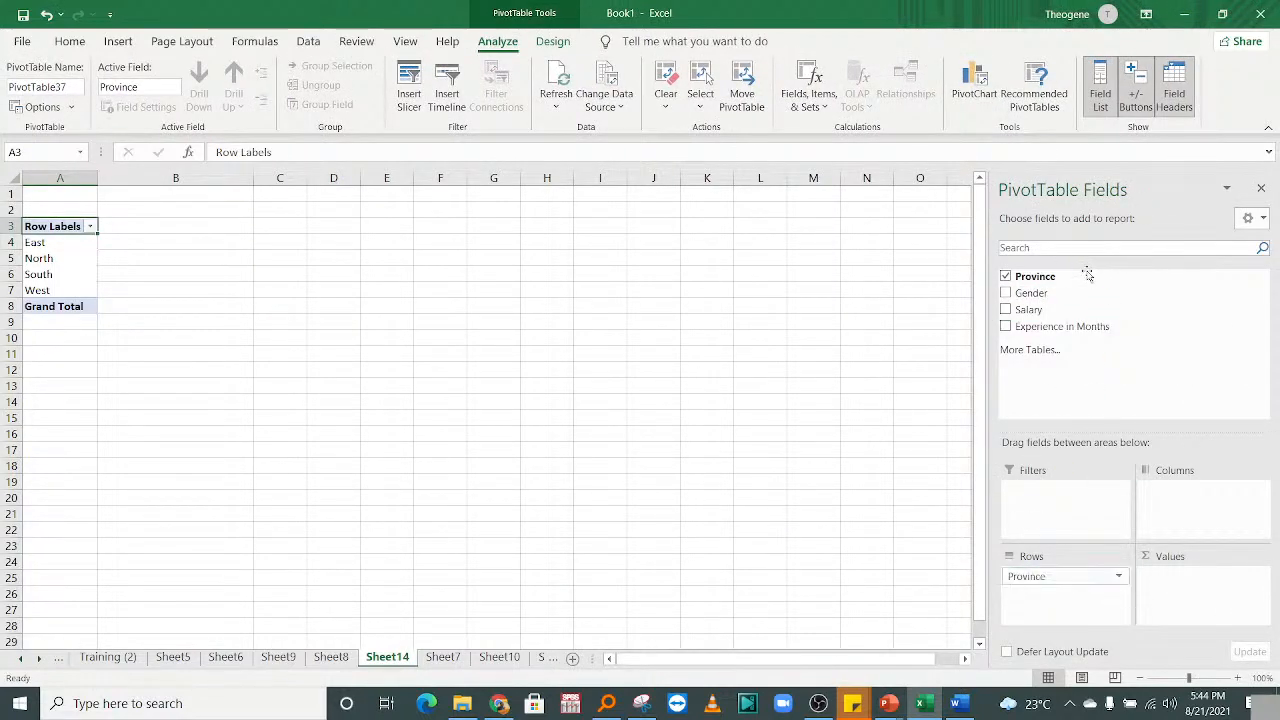
{"action": "left_click_drag", "start_coordinate": [1038, 568], "coordinate": [1090, 424]}
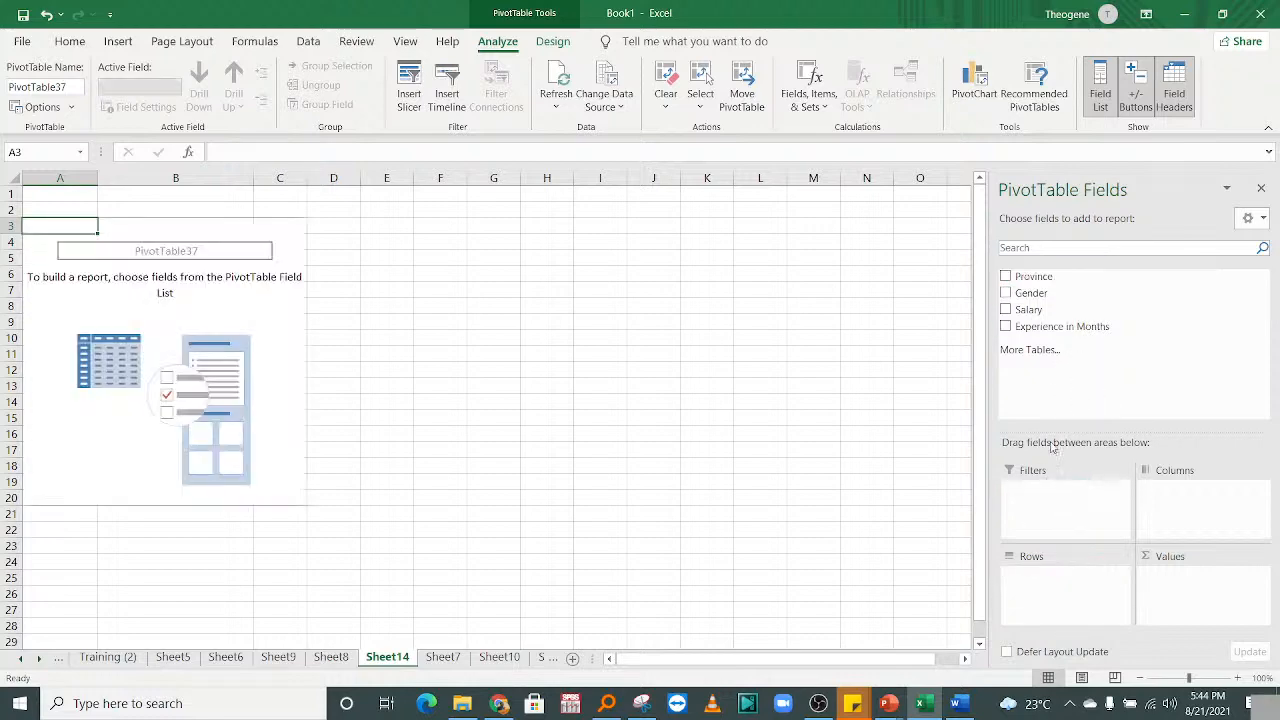
{"action": "left_click", "coordinate": [1238, 678]}
{"action": "left_click", "coordinate": [1238, 678]}
{"action": "left_click", "coordinate": [1238, 678]}
{"action": "left_click", "coordinate": [1238, 678]}
{"action": "left_click", "coordinate": [1238, 678]}
{"action": "double_click", "coordinate": [1238, 678]}
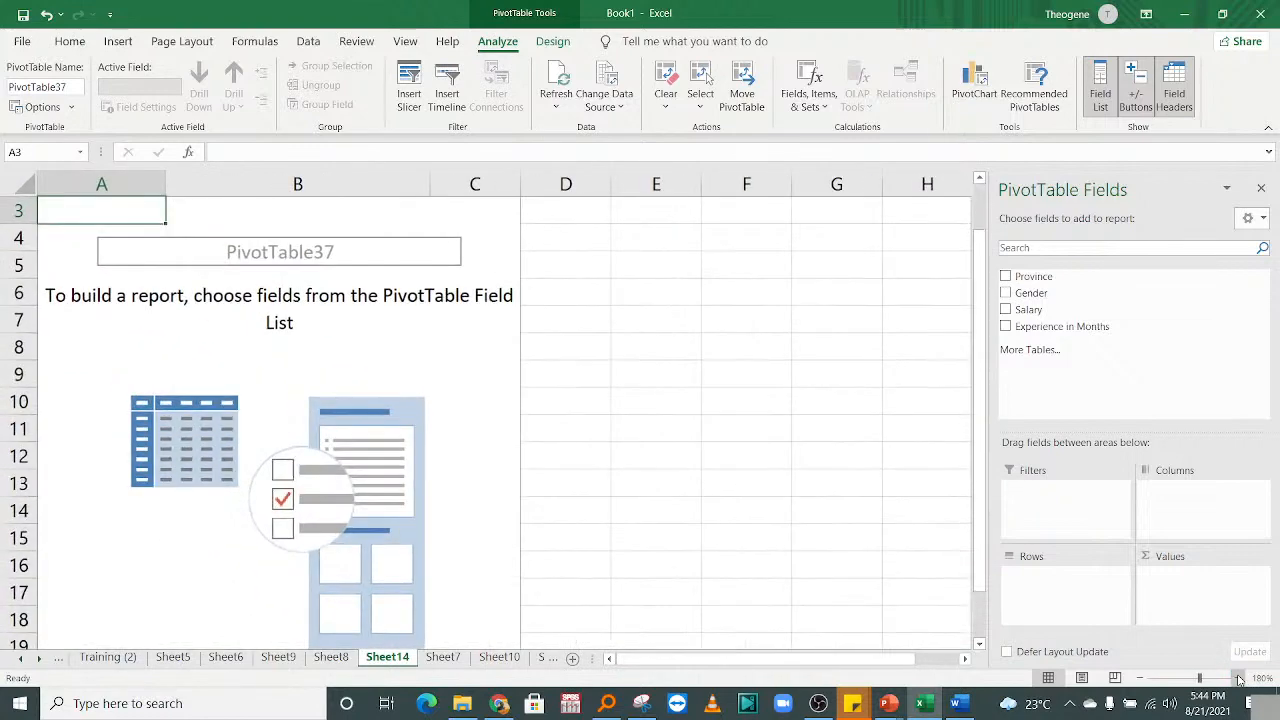
{"action": "double_click", "coordinate": [1238, 678]}
{"action": "left_click", "coordinate": [1238, 678]}
{"action": "double_click", "coordinate": [1238, 678]}
{"action": "double_click", "coordinate": [1238, 678]}
{"action": "double_click", "coordinate": [1238, 678]}
{"action": "left_click", "coordinate": [1238, 678]}
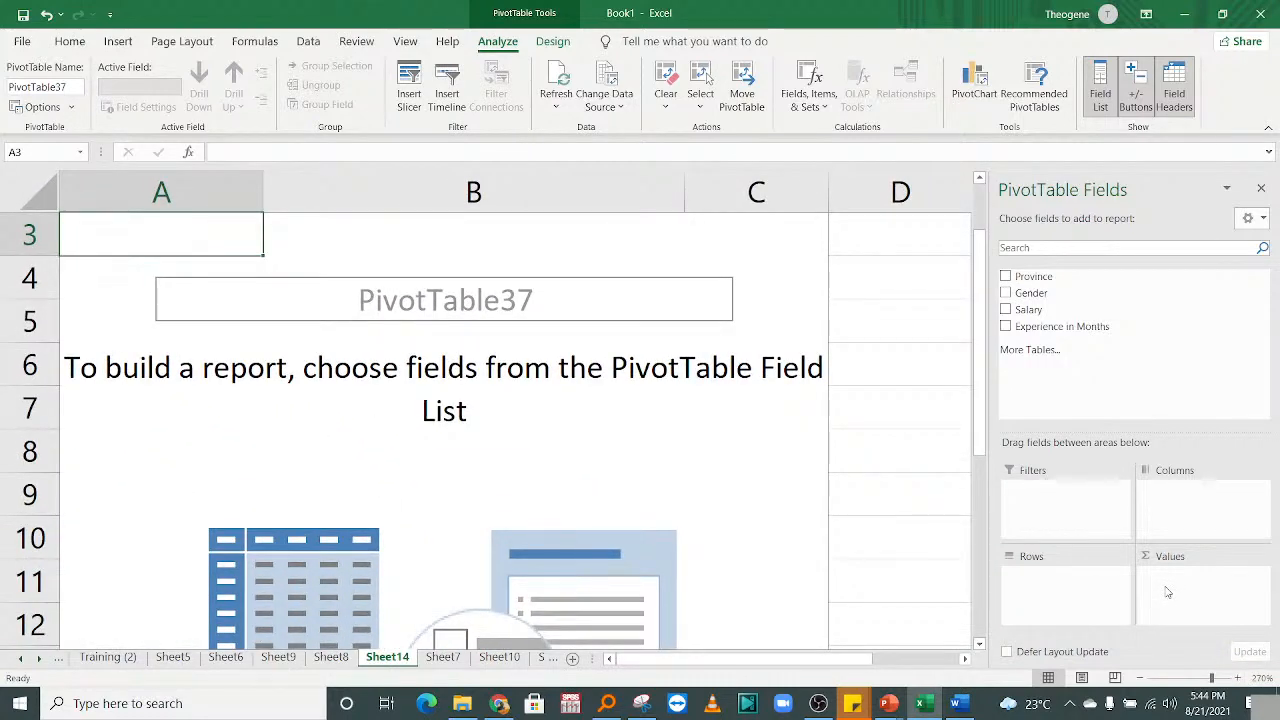
{"action": "left_click_drag", "start_coordinate": [978, 406], "coordinate": [971, 337]}
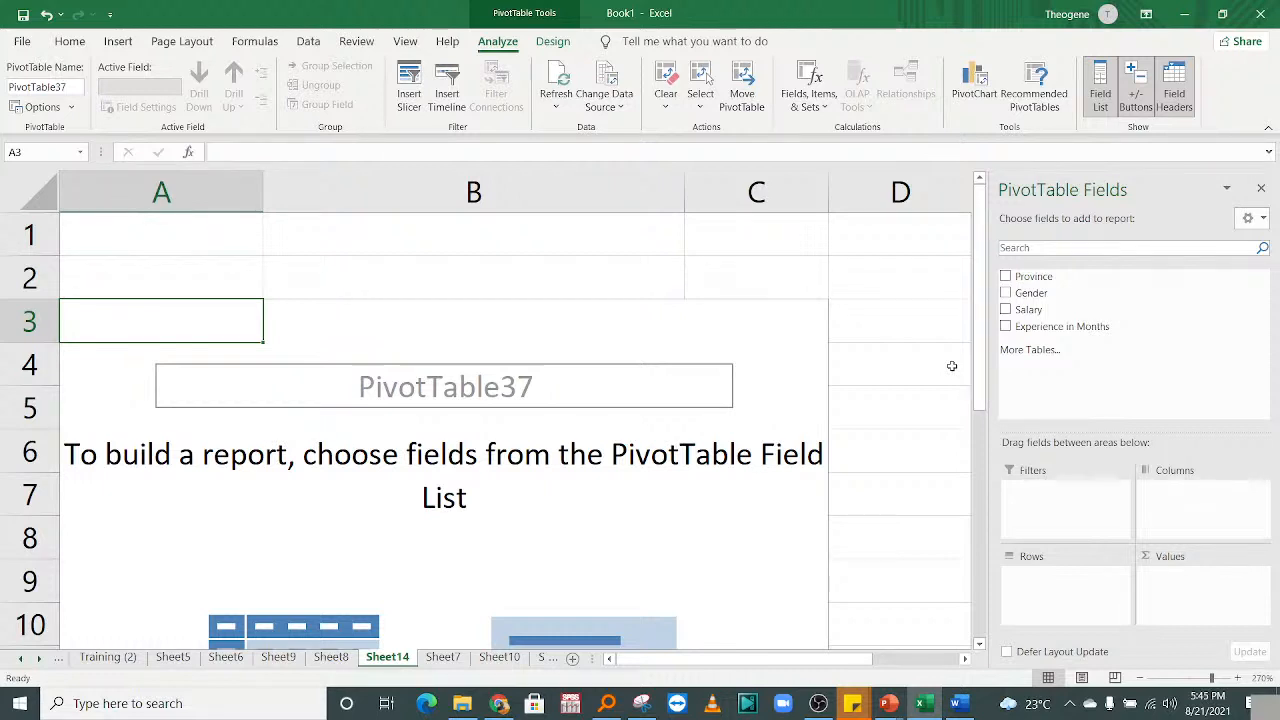
Place Province in the pivot rows, listing East, North, South, West and a Grand Total.
{"action": "left_click", "coordinate": [280, 533]}
{"action": "left_click", "coordinate": [440, 390]}
{"action": "left_click", "coordinate": [604, 308]}
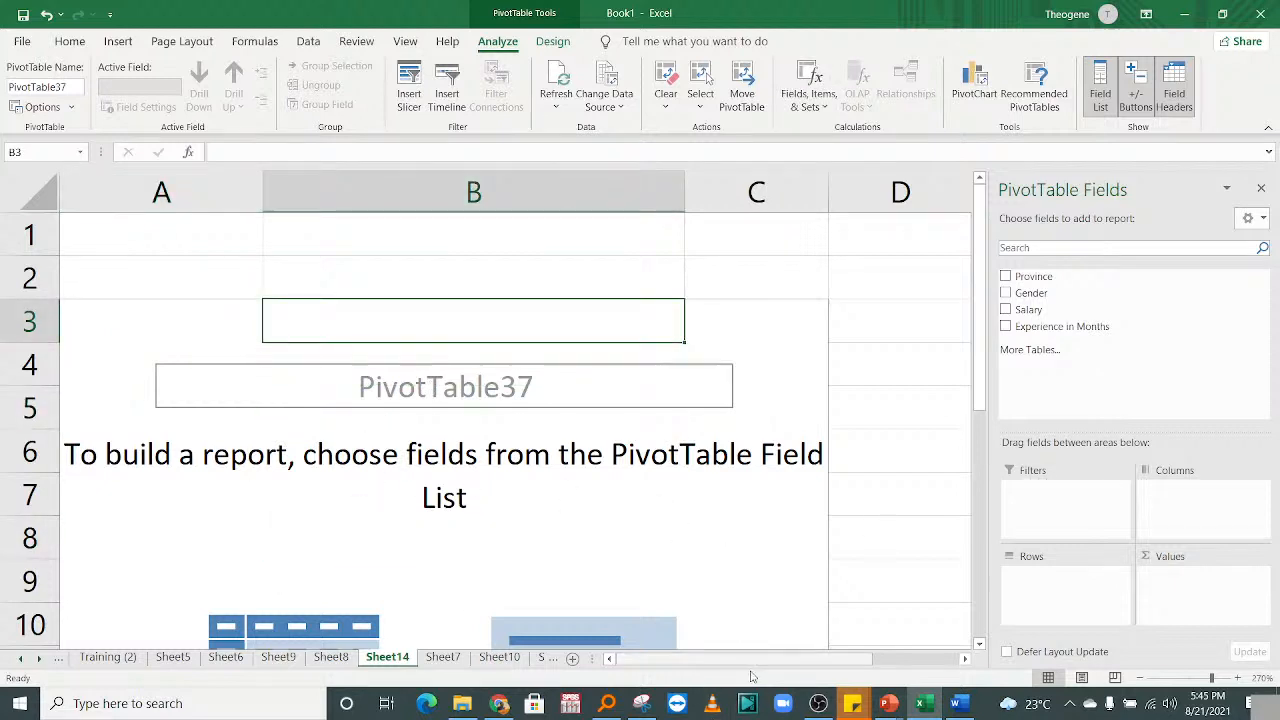
{"action": "left_click_drag", "start_coordinate": [978, 432], "coordinate": [983, 487]}
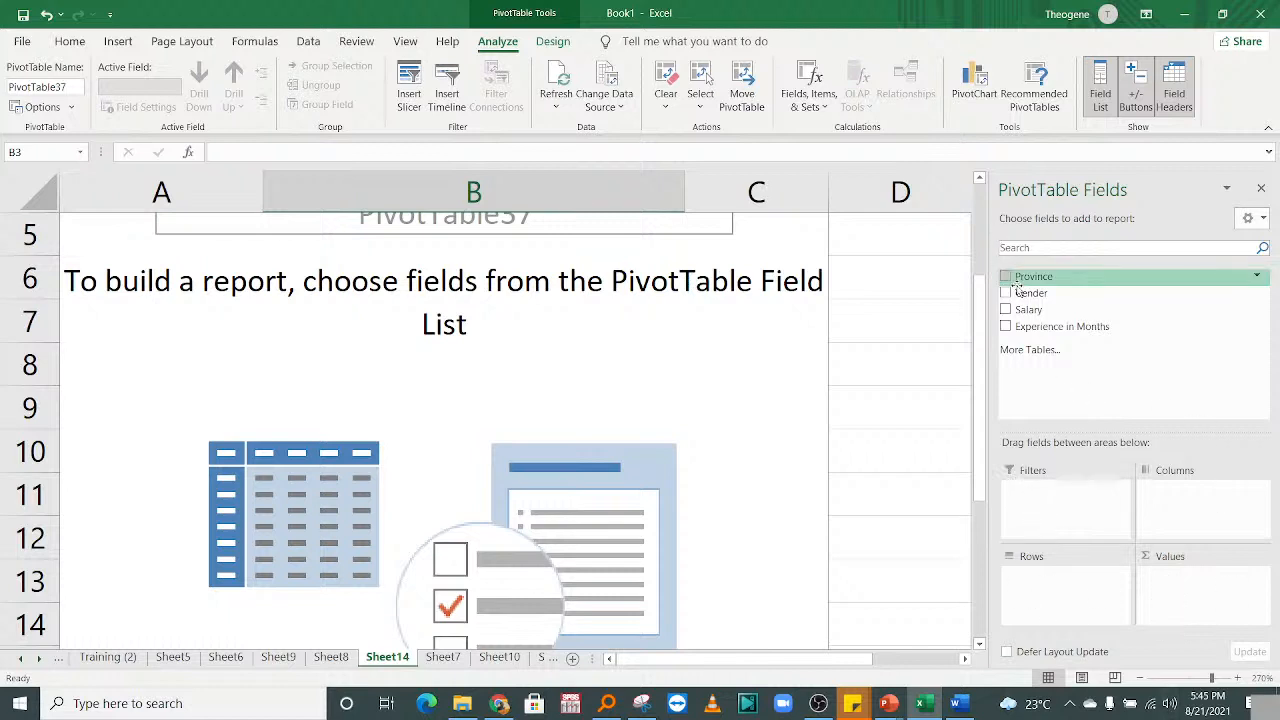
{"action": "left_click_drag", "start_coordinate": [1018, 276], "coordinate": [1170, 500]}
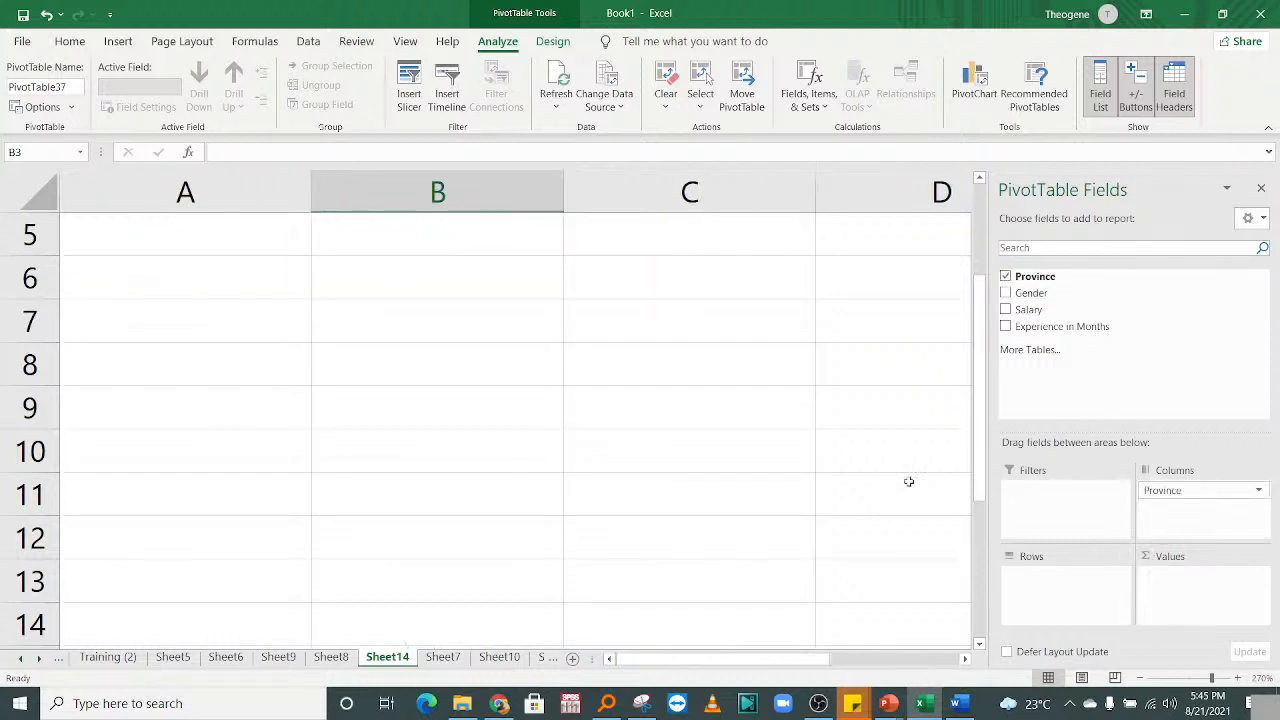
{"action": "left_click_drag", "start_coordinate": [980, 440], "coordinate": [985, 330]}
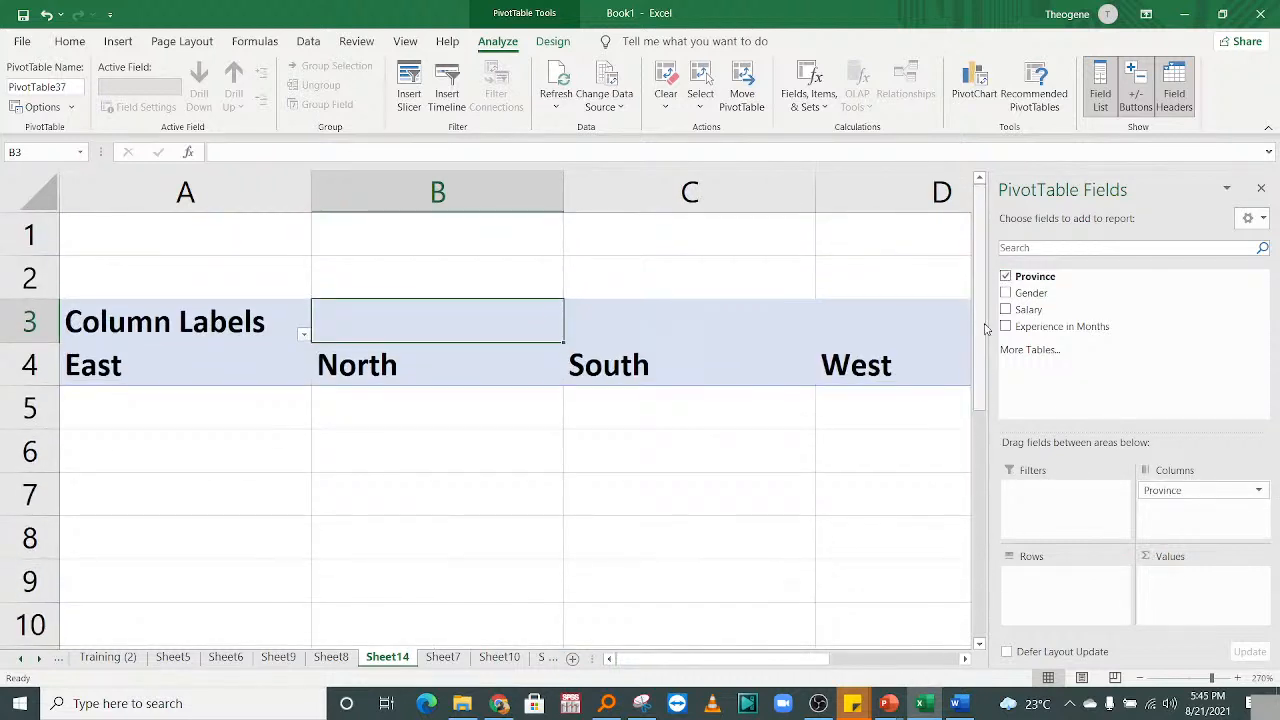
{"action": "left_click_drag", "start_coordinate": [745, 658], "coordinate": [870, 656]}
{"action": "left_click_drag", "start_coordinate": [1163, 491], "coordinate": [1063, 603]}
{"action": "left_click_drag", "start_coordinate": [870, 658], "coordinate": [700, 658]}
{"action": "left_click", "coordinate": [450, 457]}
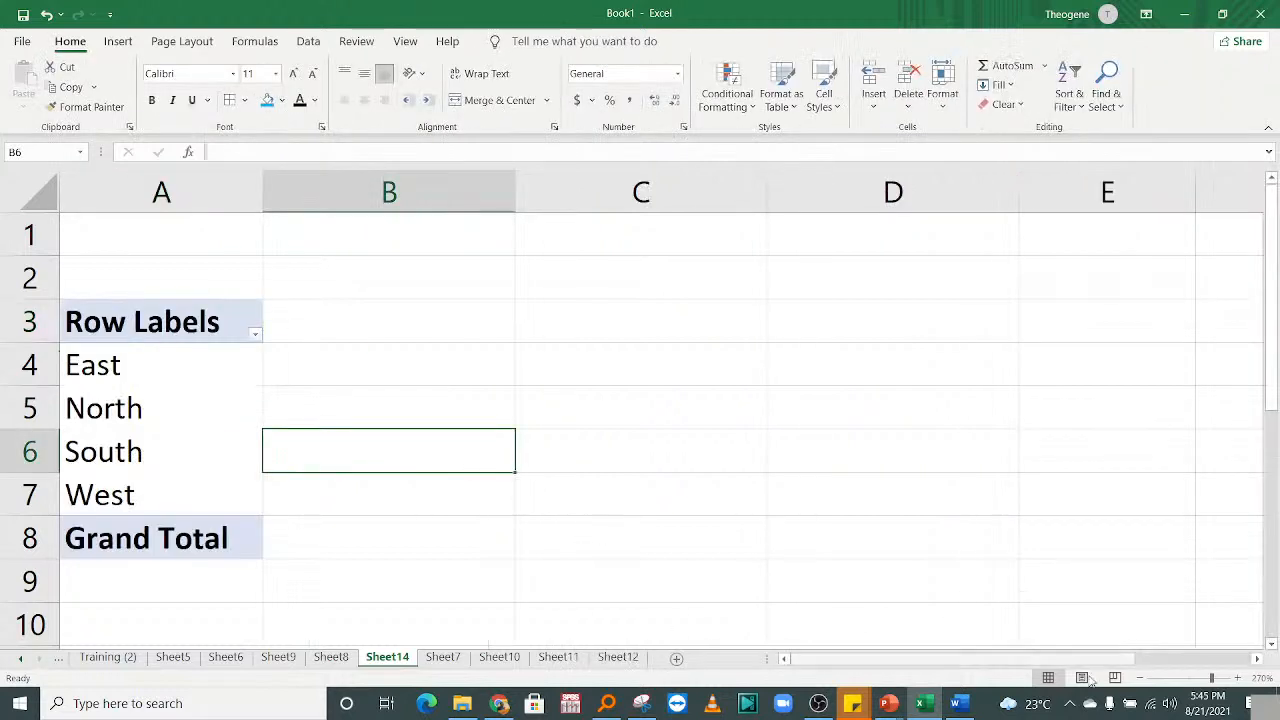
{"action": "left_click", "coordinate": [30, 452]}
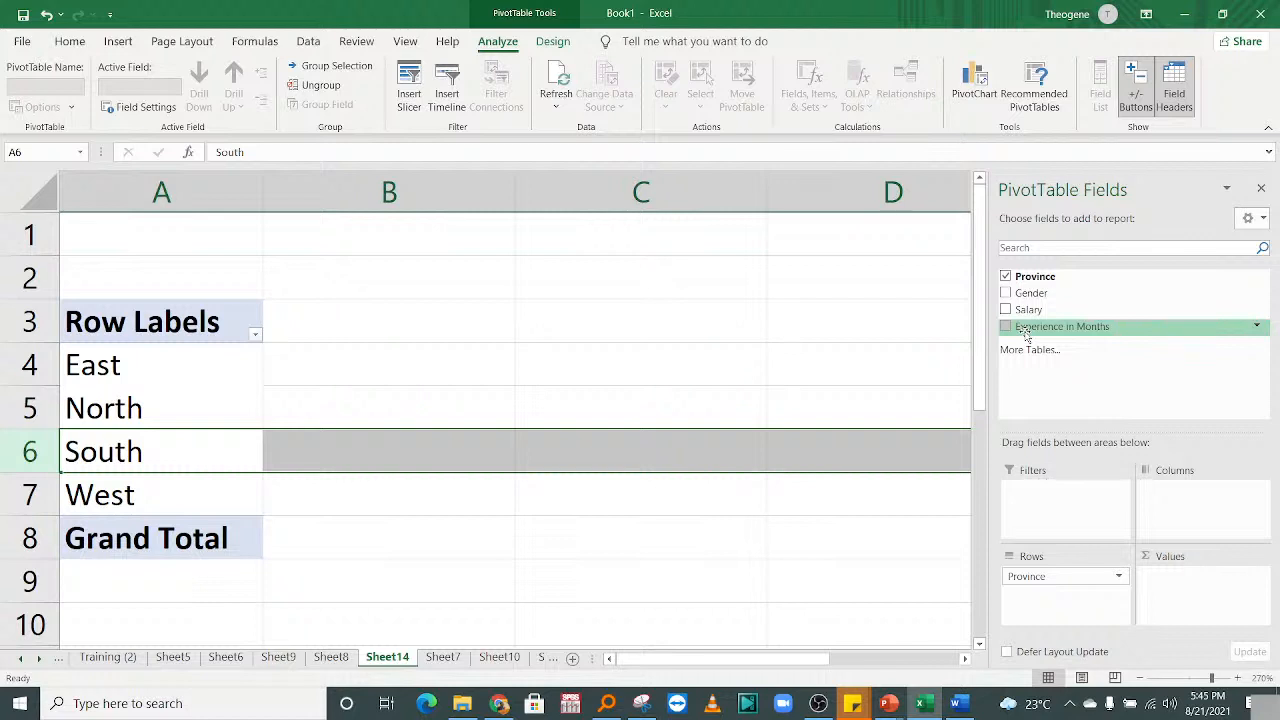
{"action": "left_click_drag", "start_coordinate": [1035, 330], "coordinate": [1184, 578]}
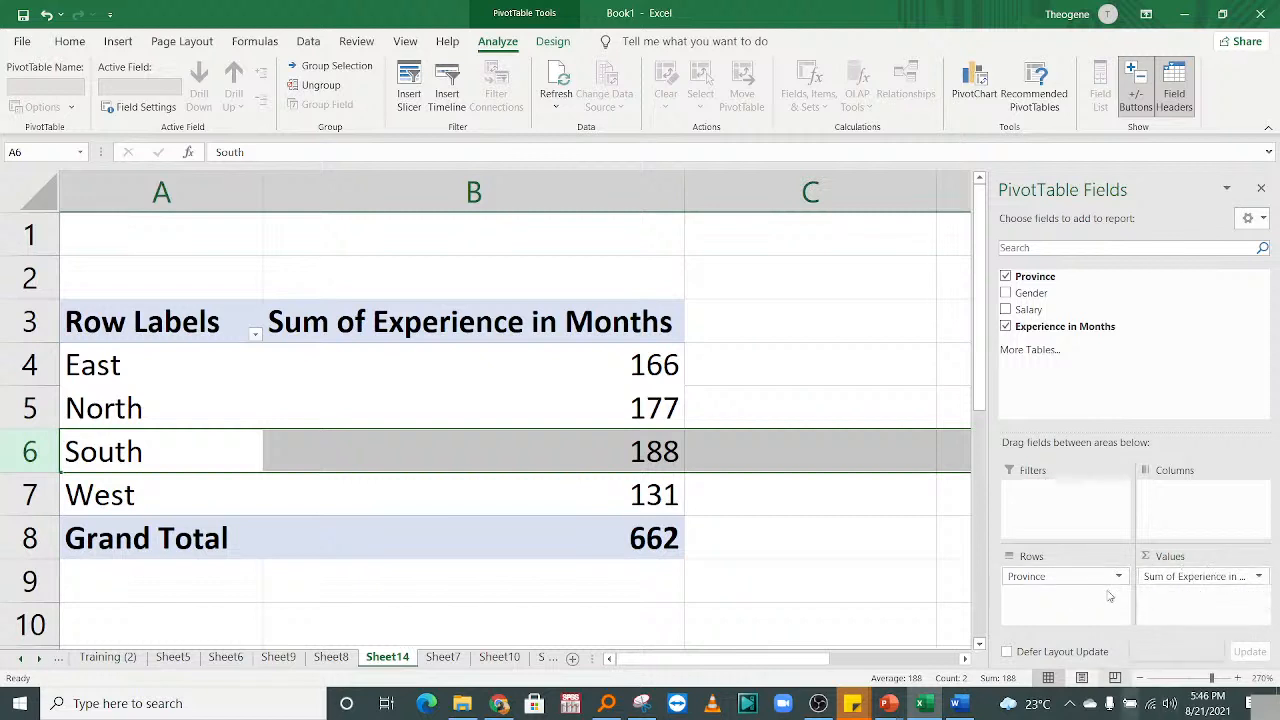
{"action": "left_click", "coordinate": [548, 455]}
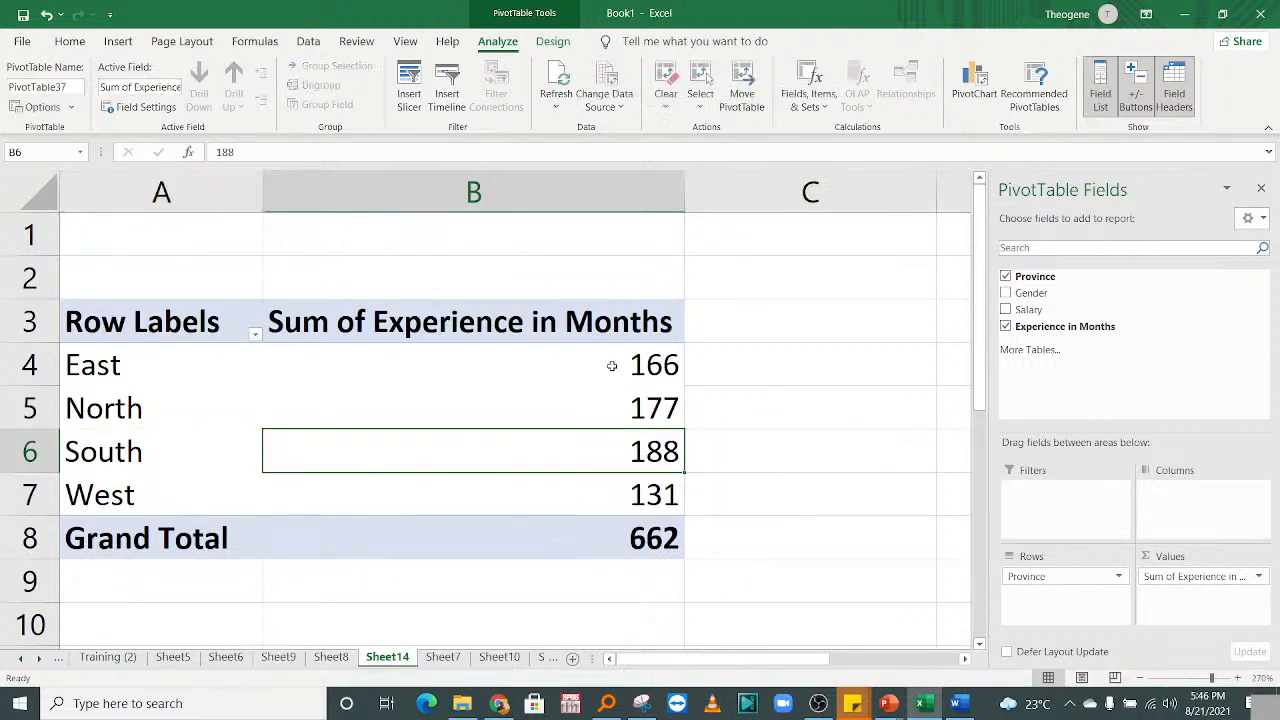
{"action": "left_click_drag", "start_coordinate": [110, 455], "coordinate": [698, 459]}
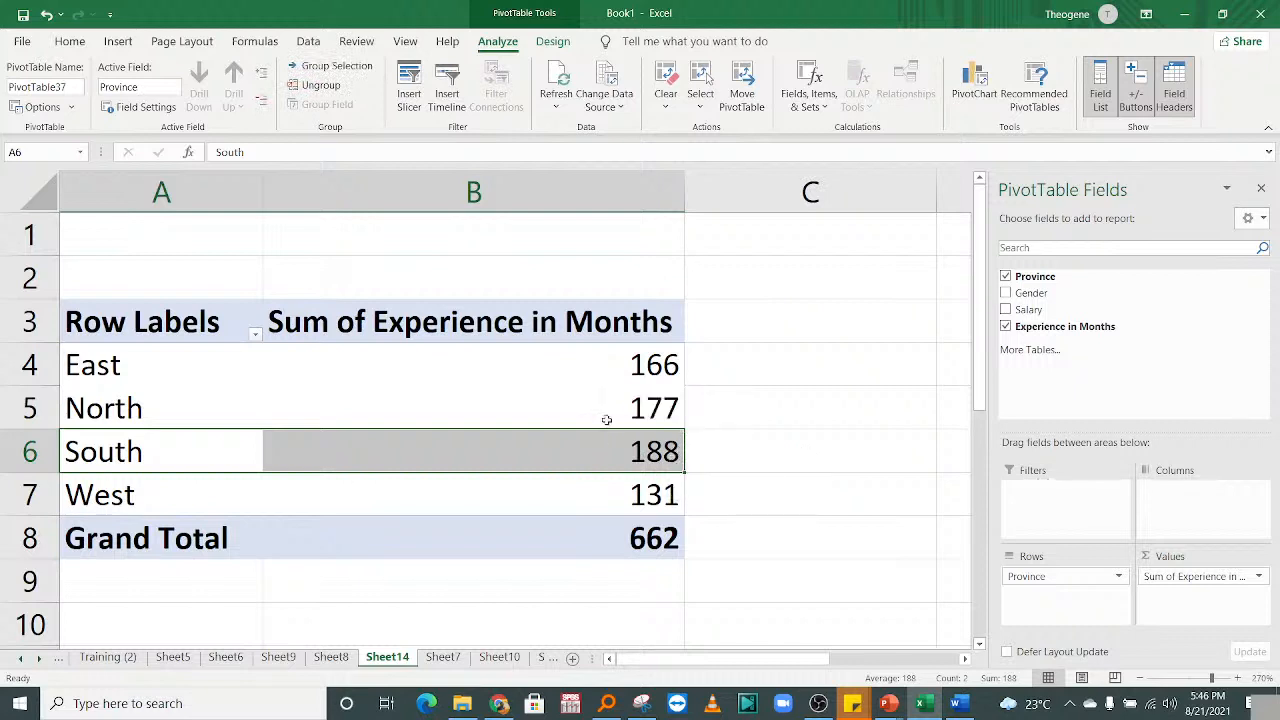
{"action": "key", "text": "Right"}
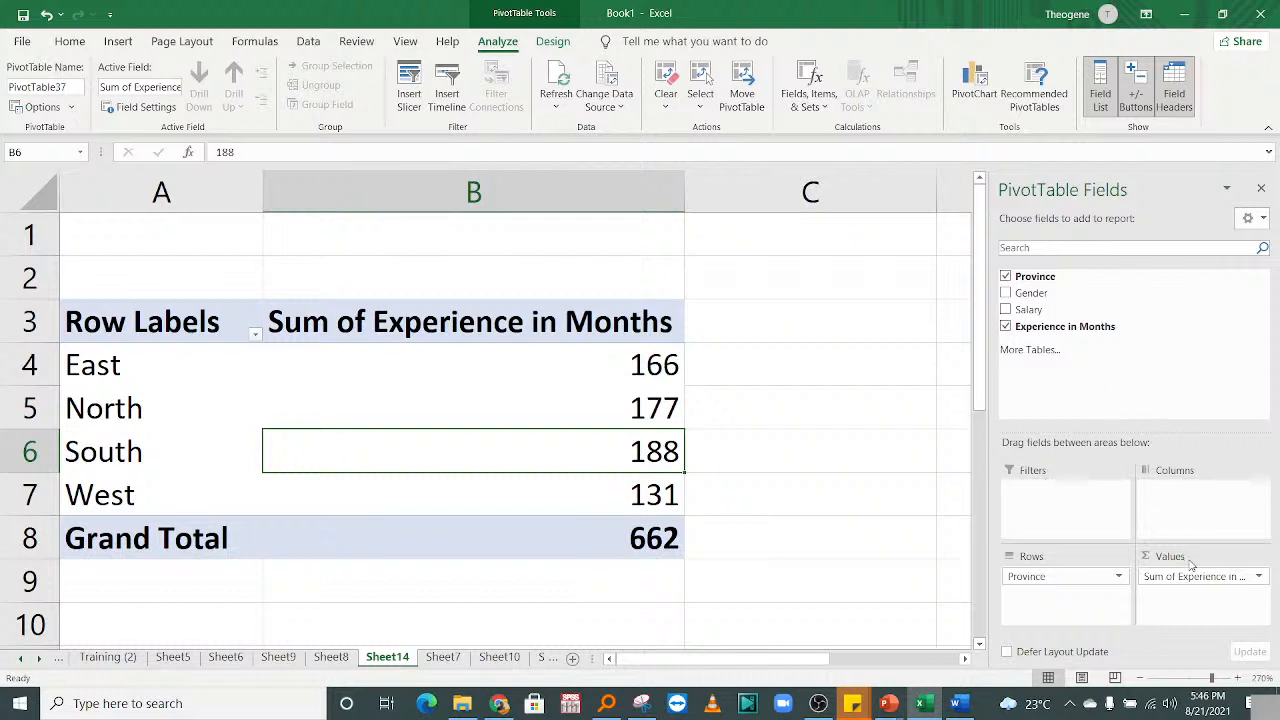
{"action": "left_click_drag", "start_coordinate": [1194, 577], "coordinate": [1108, 354]}
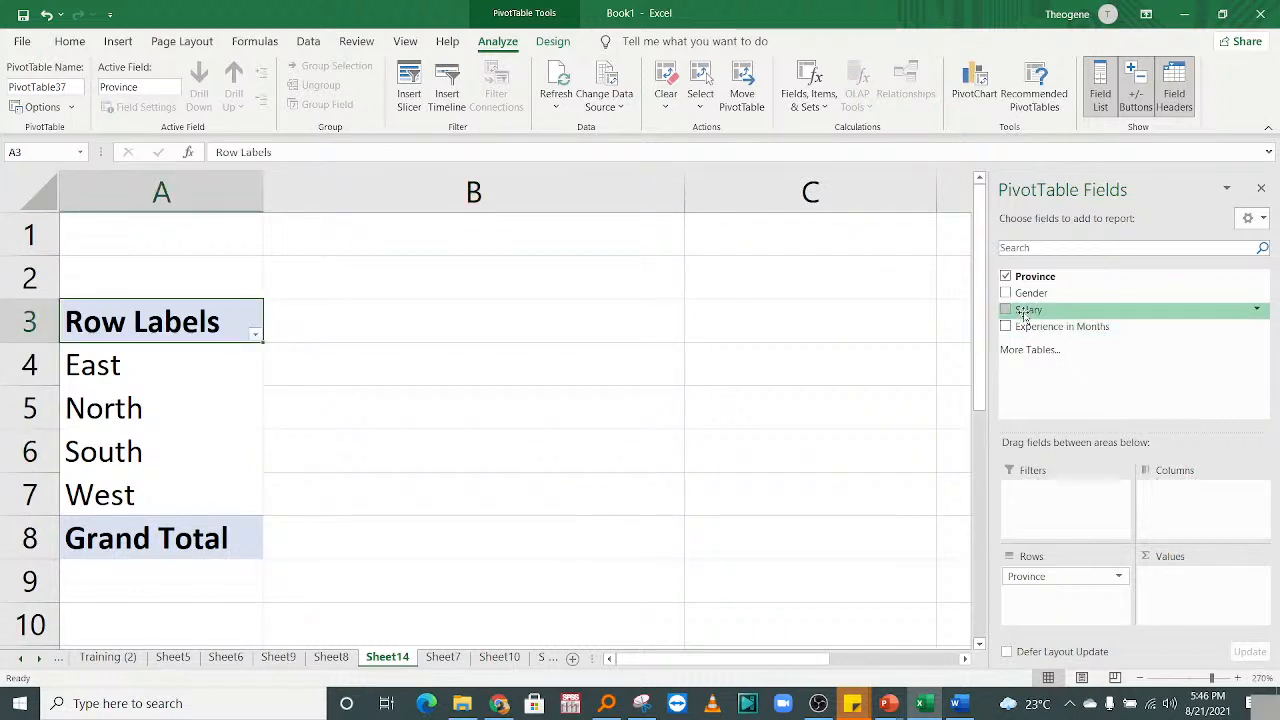
{"action": "left_click_drag", "start_coordinate": [1025, 313], "coordinate": [1207, 597]}
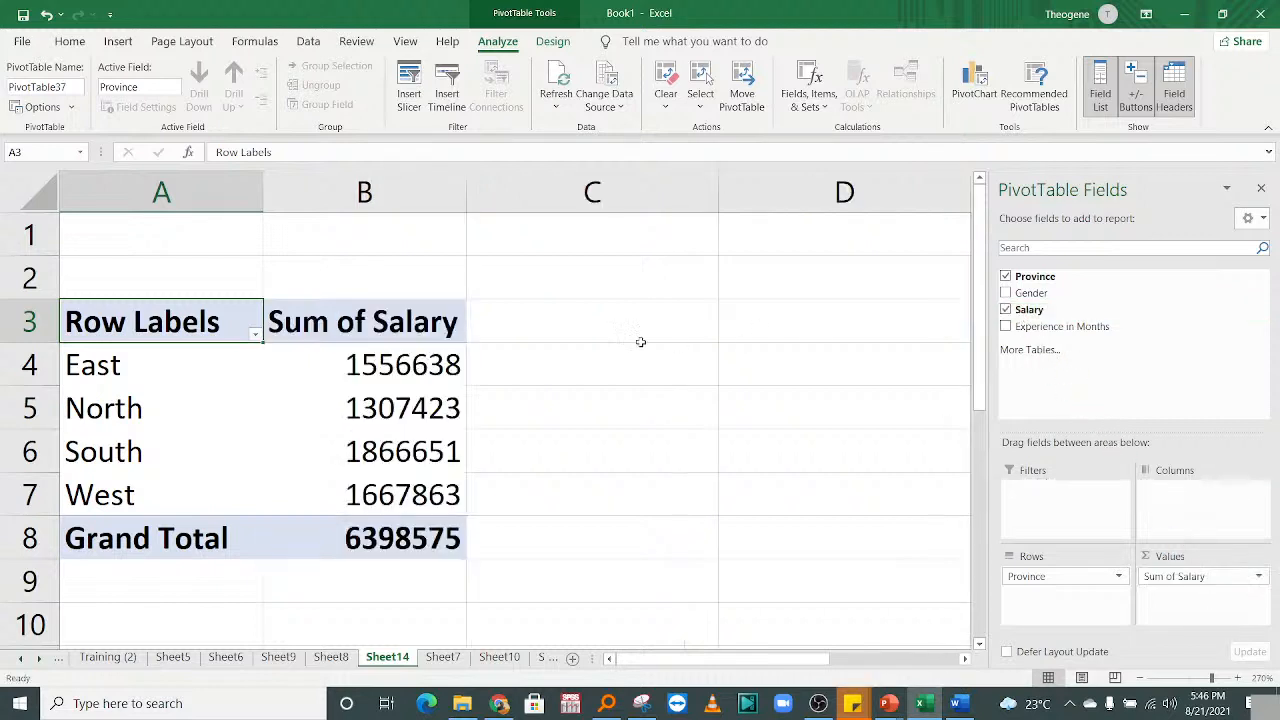
{"action": "left_click", "coordinate": [374, 445]}
{"action": "left_click_drag", "start_coordinate": [205, 451], "coordinate": [343, 452]}
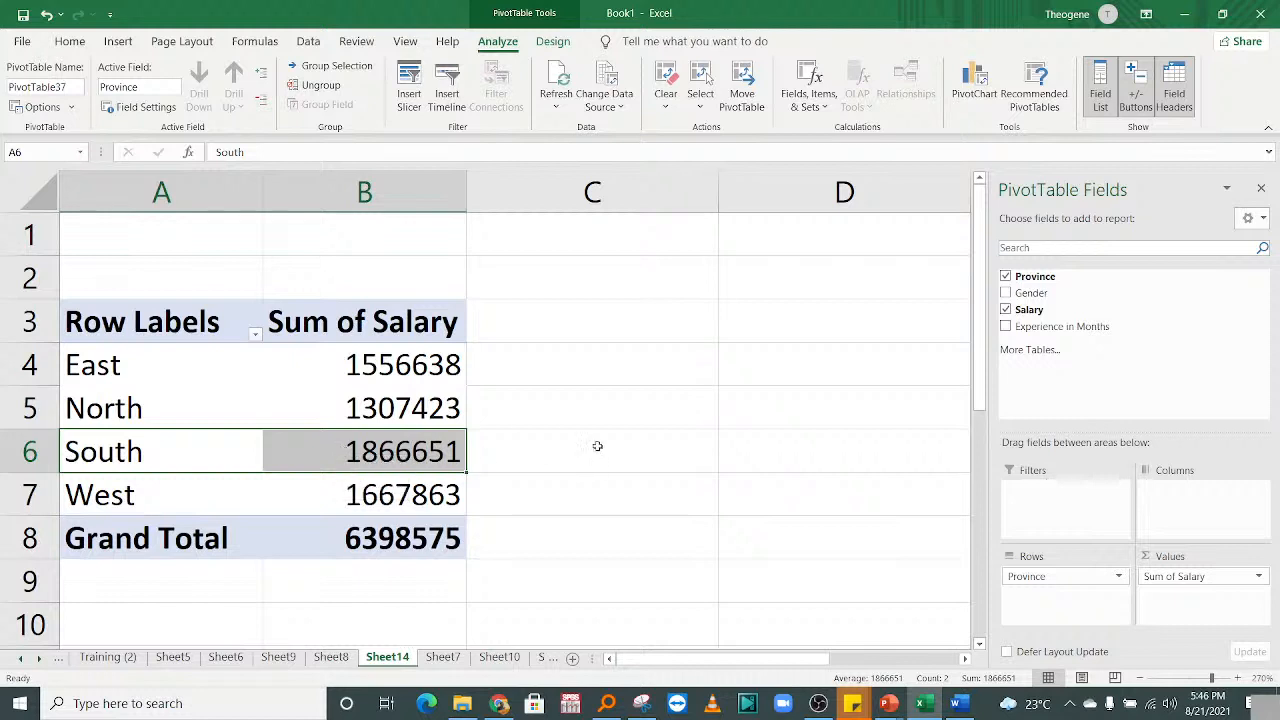
{"action": "left_click", "coordinate": [440, 408]}
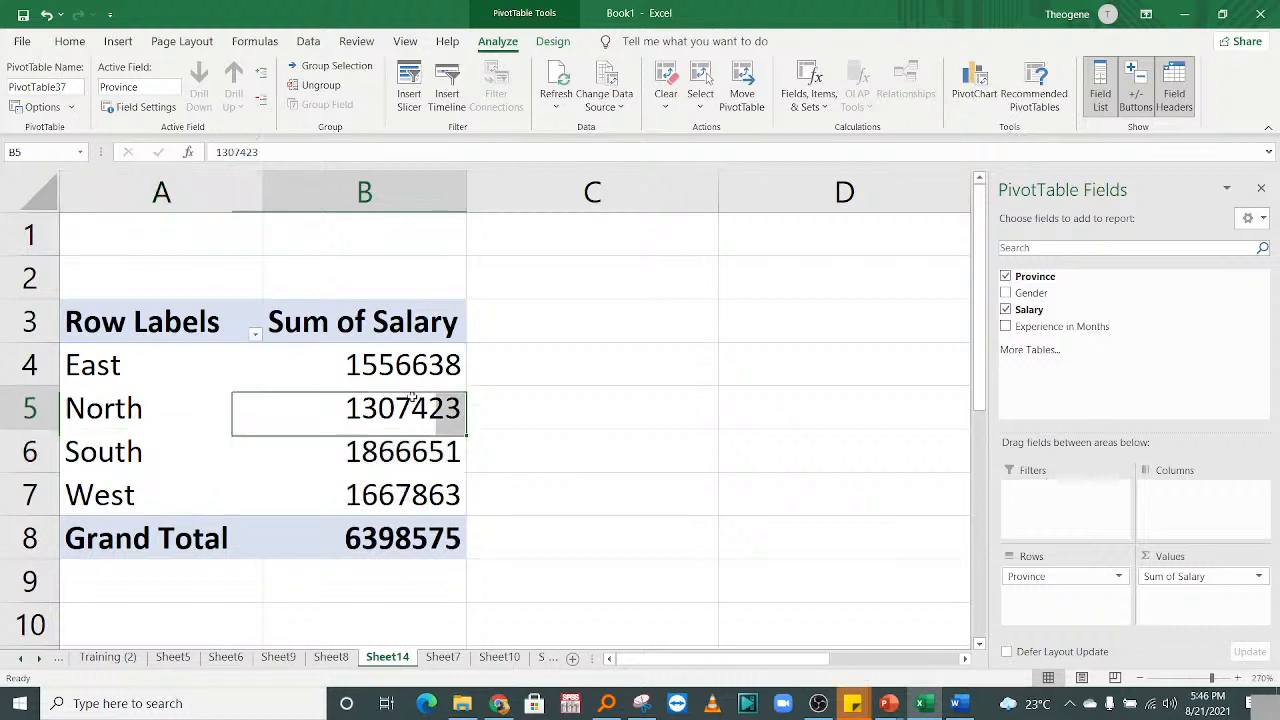
{"action": "left_click", "coordinate": [392, 450]}
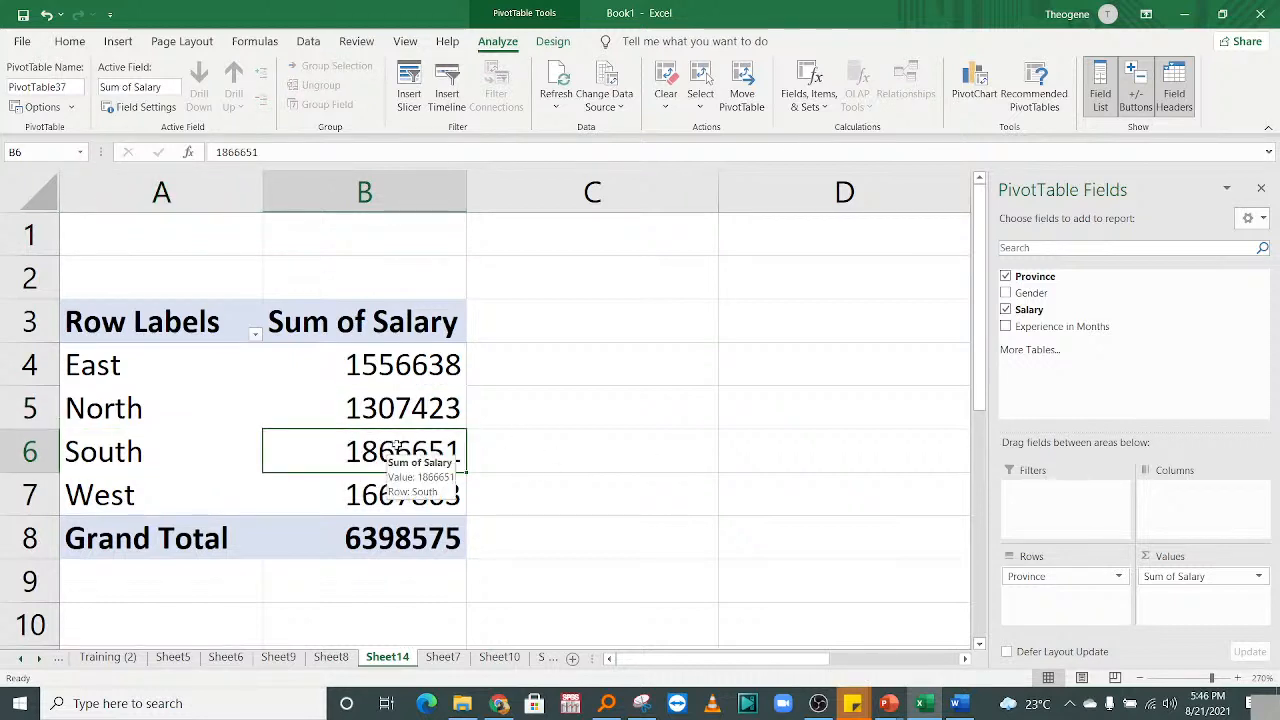
{"action": "left_click_drag", "start_coordinate": [1190, 580], "coordinate": [1090, 312]}
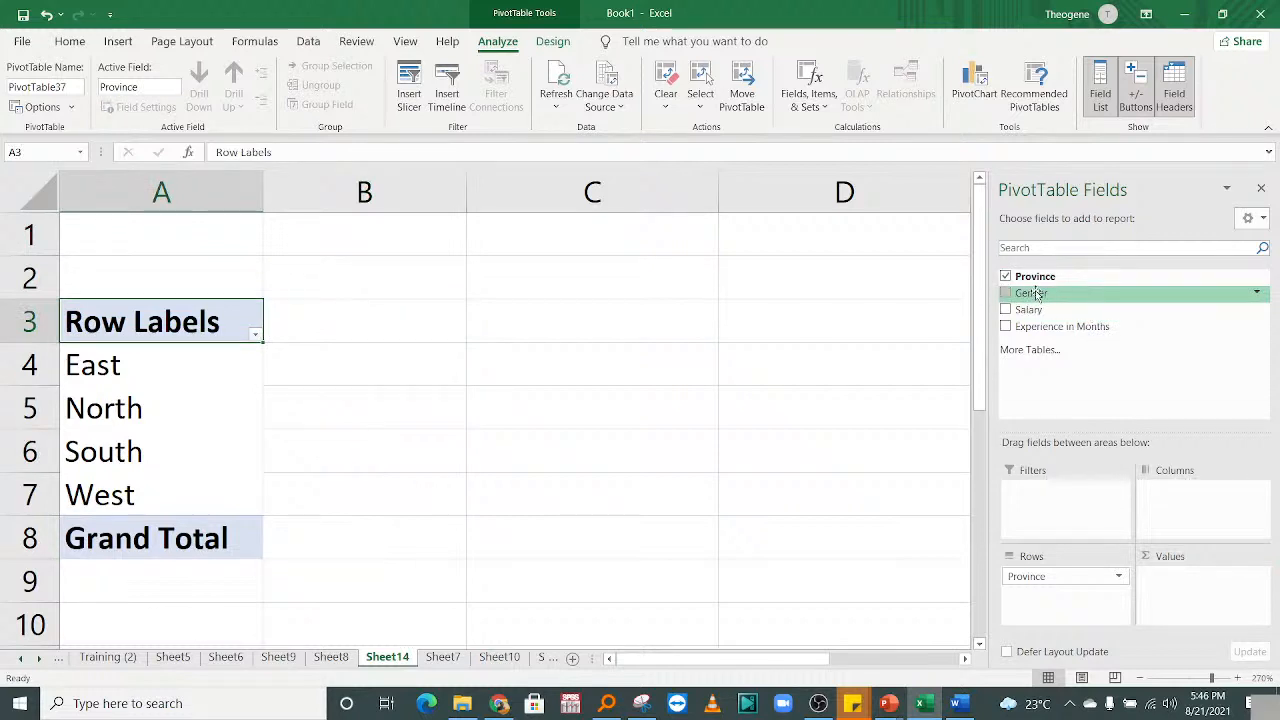
Add Gender to Columns and Experience in Months to Values, then narrow column A.
{"action": "left_click_drag", "start_coordinate": [1037, 294], "coordinate": [1185, 492]}
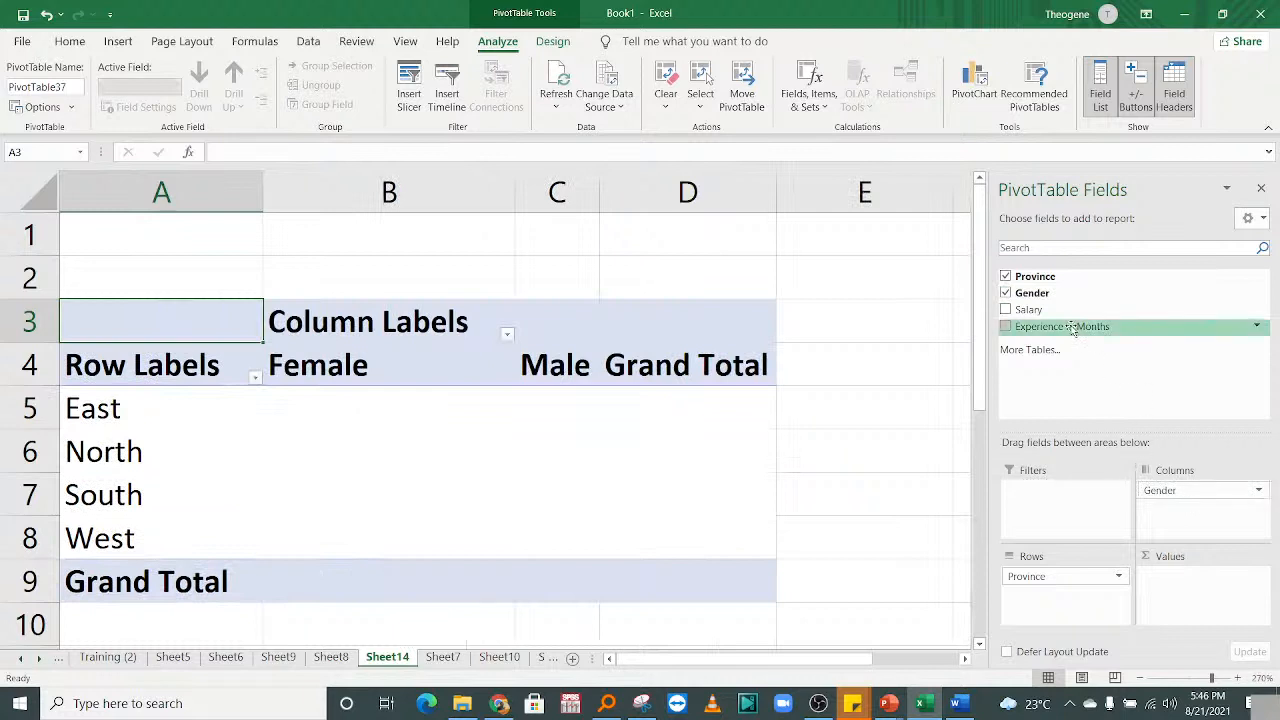
{"action": "left_click_drag", "start_coordinate": [1073, 330], "coordinate": [1205, 599]}
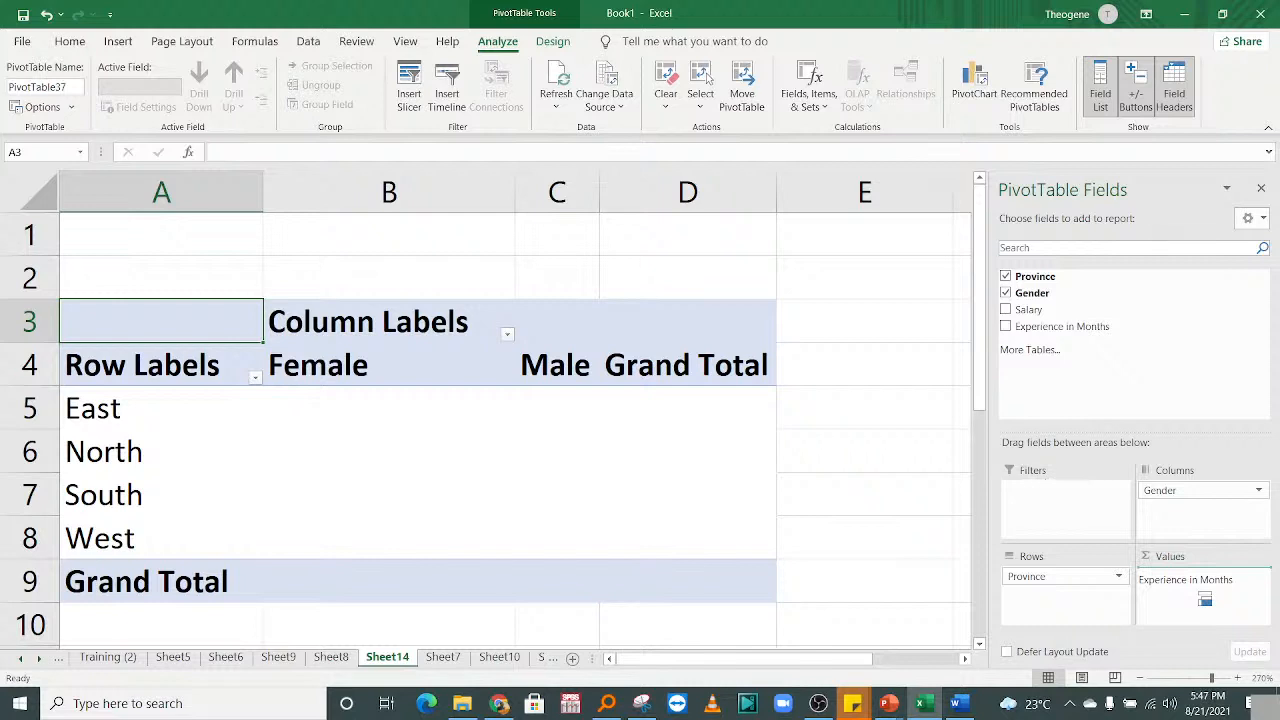
{"action": "left_click_drag", "start_coordinate": [1205, 599], "coordinate": [1186, 569]}
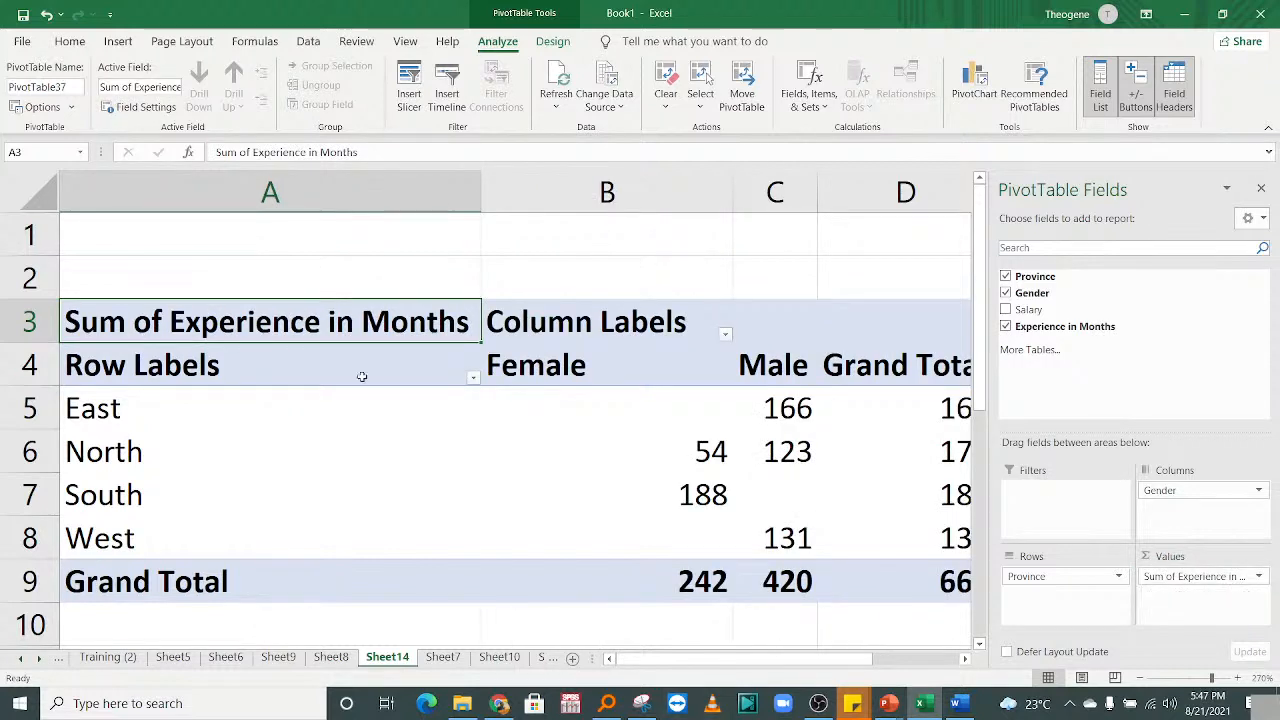
{"action": "left_click_drag", "start_coordinate": [481, 186], "coordinate": [295, 185]}
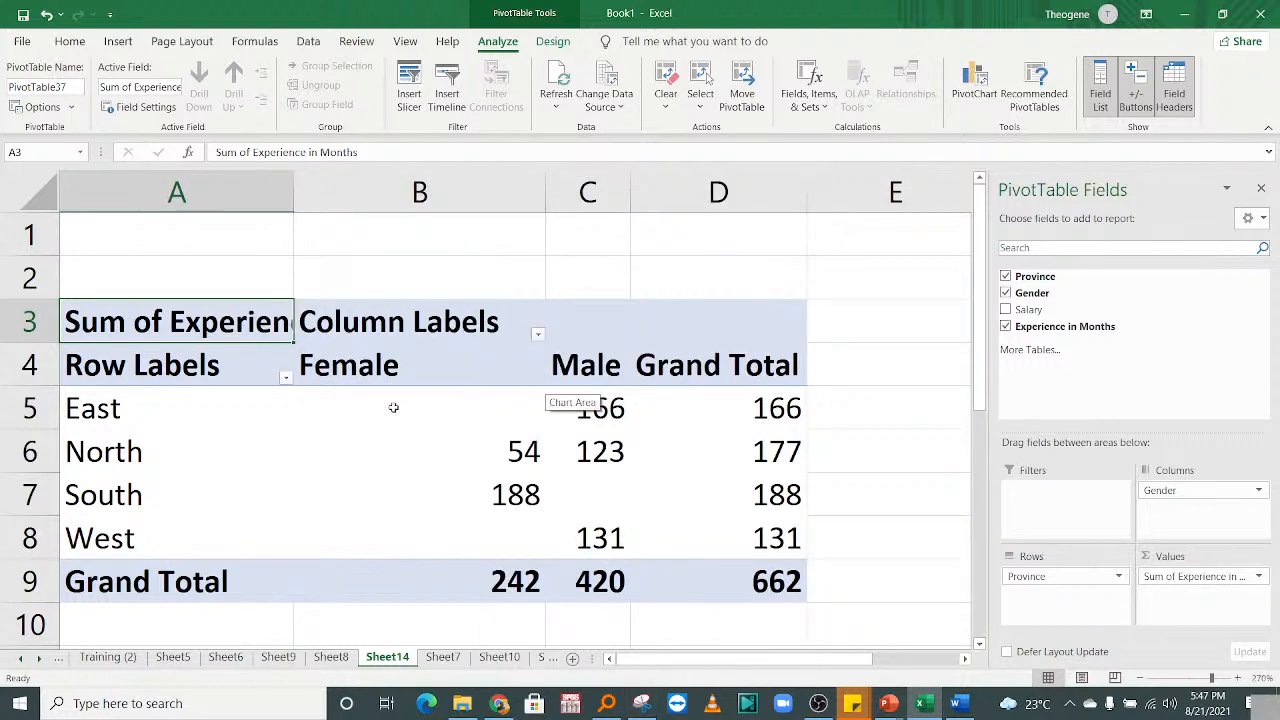
Apply All Borders to the whole pivot table and center-align its value cells.
{"action": "left_click_drag", "start_coordinate": [393, 407], "coordinate": [708, 543]}
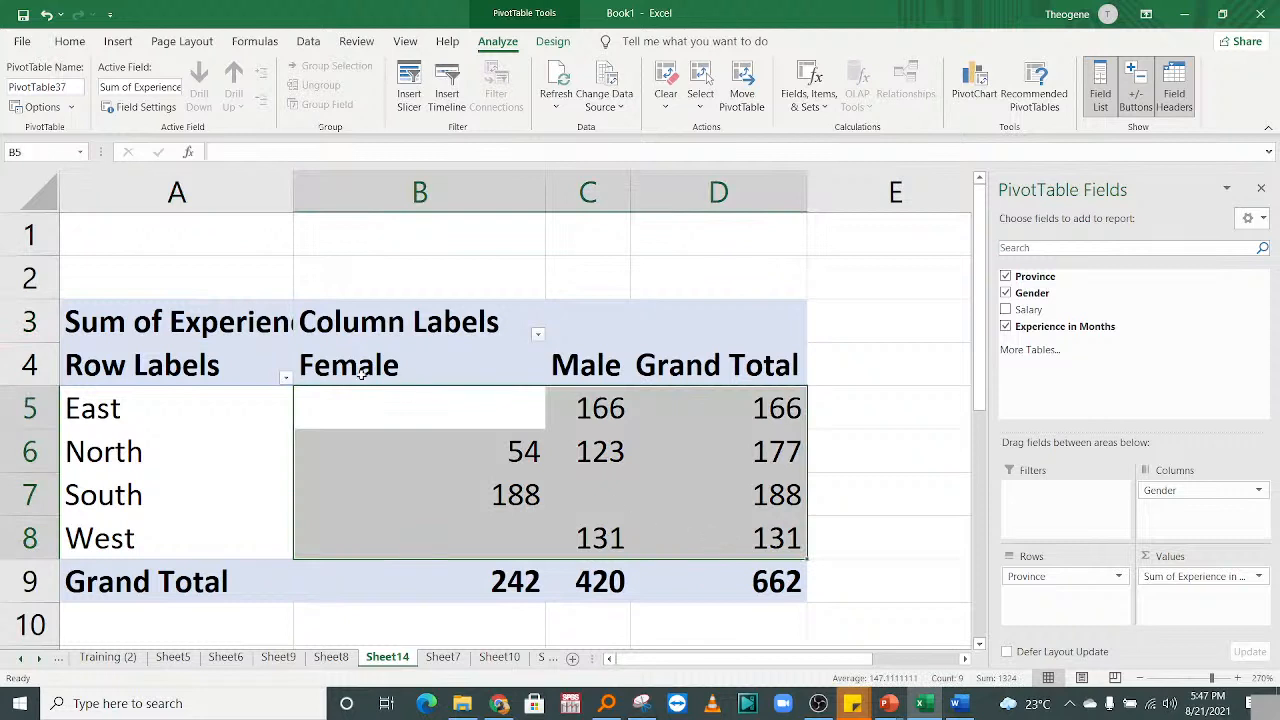
{"action": "left_click", "coordinate": [140, 370]}
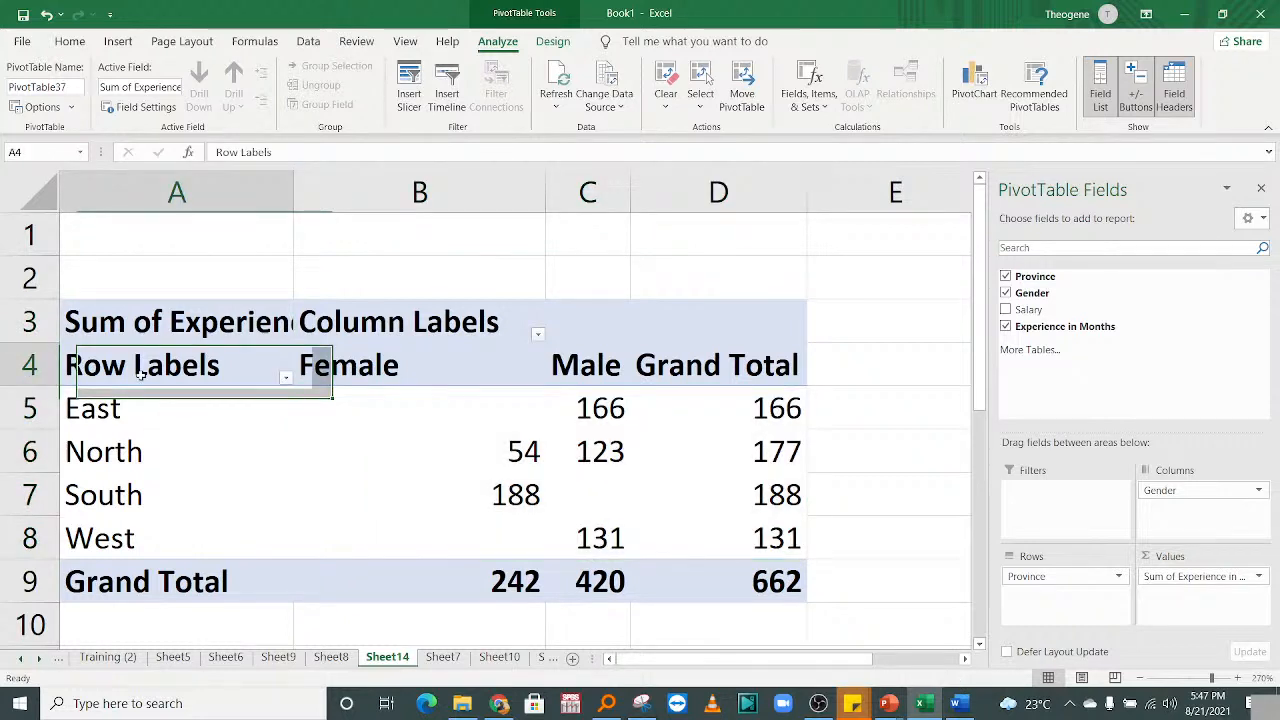
{"action": "key", "text": "ctrl+a"}
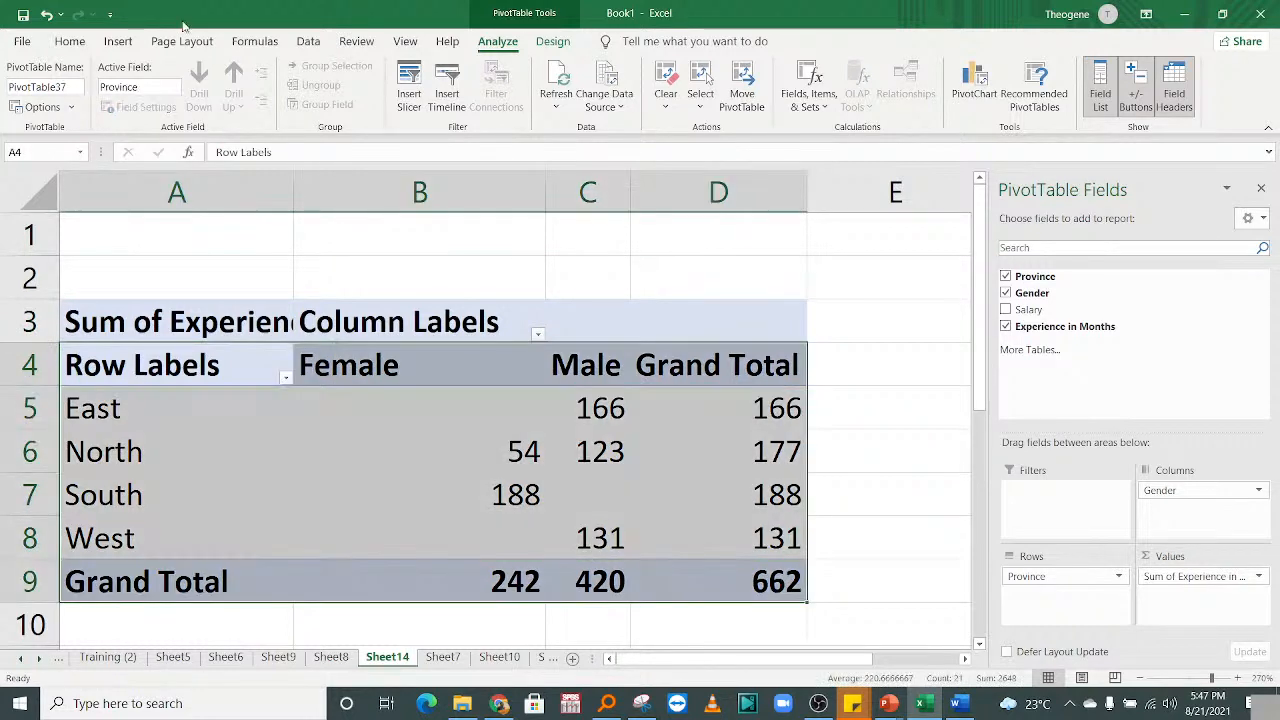
{"action": "left_click", "coordinate": [70, 41]}
{"action": "left_click", "coordinate": [229, 100]}
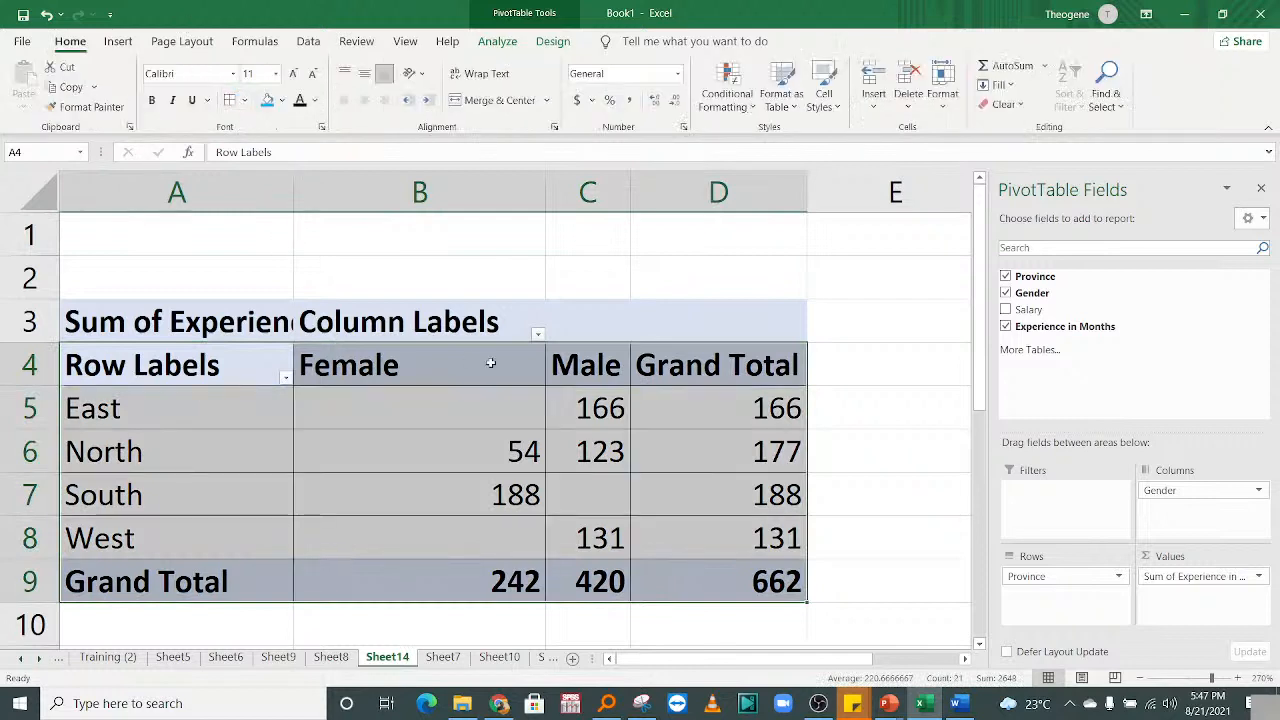
{"action": "left_click_drag", "start_coordinate": [463, 417], "coordinate": [750, 585]}
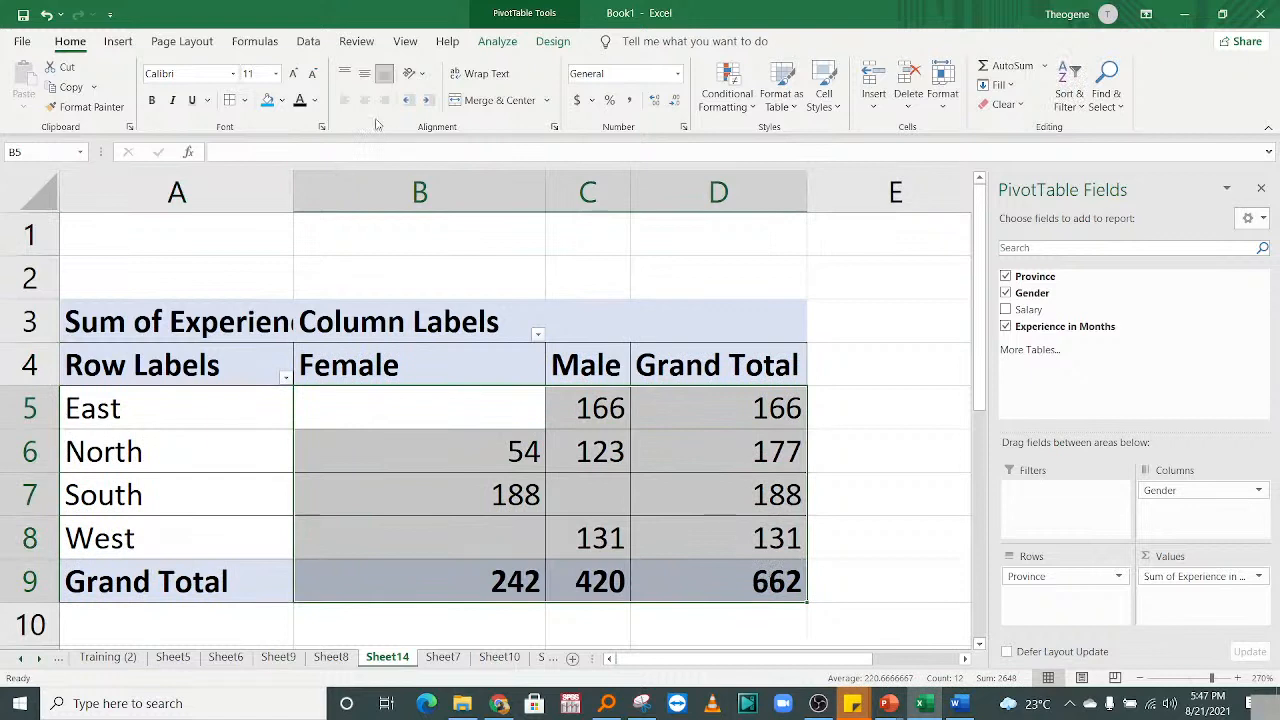
{"action": "left_click", "coordinate": [364, 100]}
{"action": "left_click", "coordinate": [751, 451]}
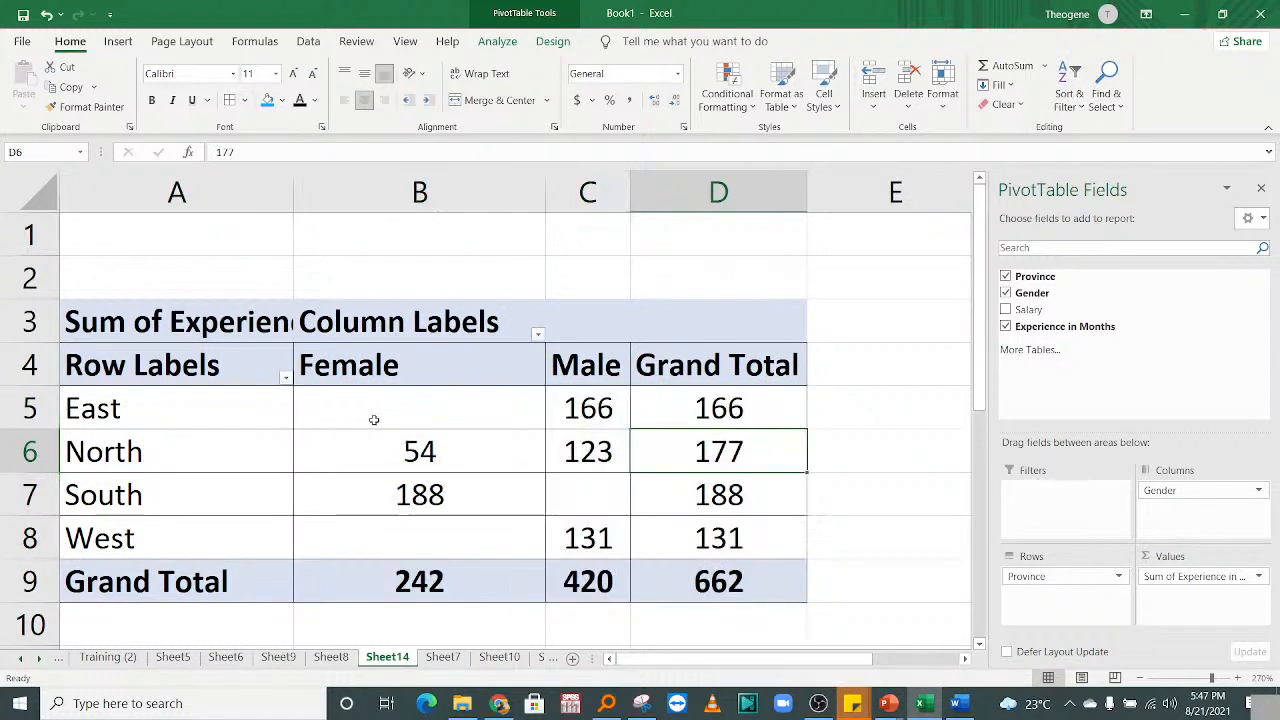
{"action": "left_click", "coordinate": [193, 409]}
{"action": "left_click", "coordinate": [374, 403]}
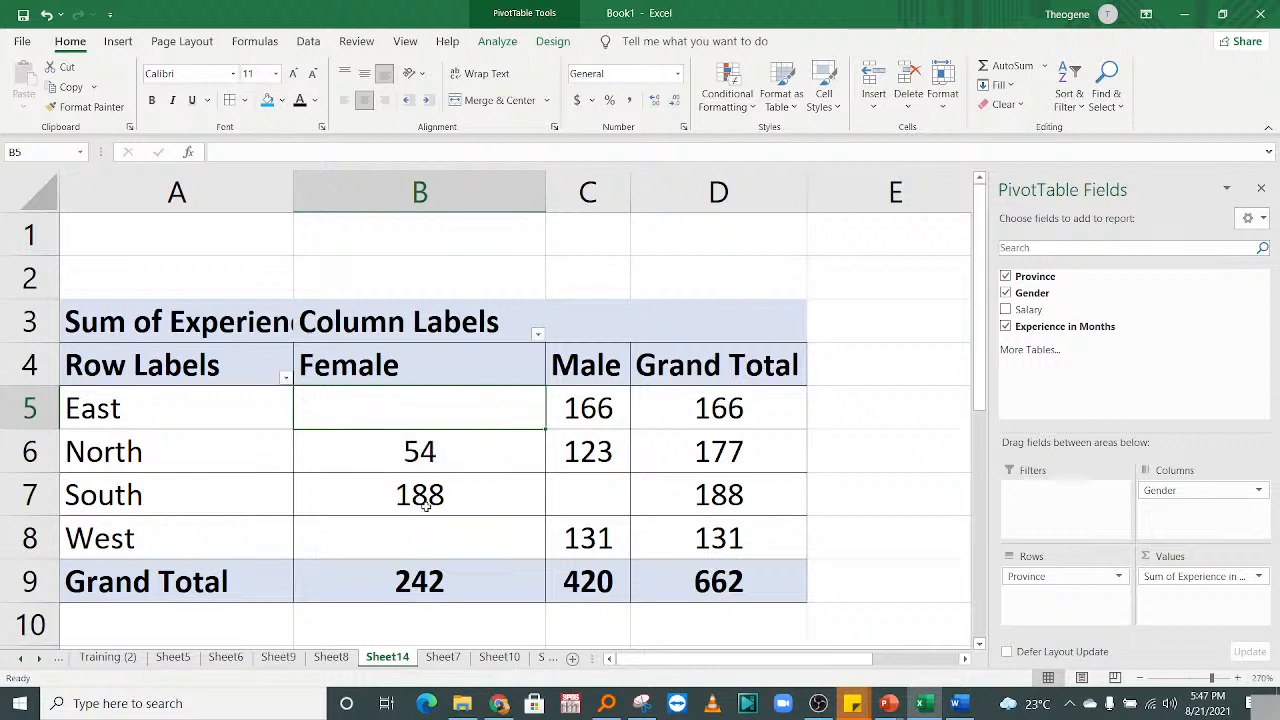
{"action": "left_click", "coordinate": [344, 521]}
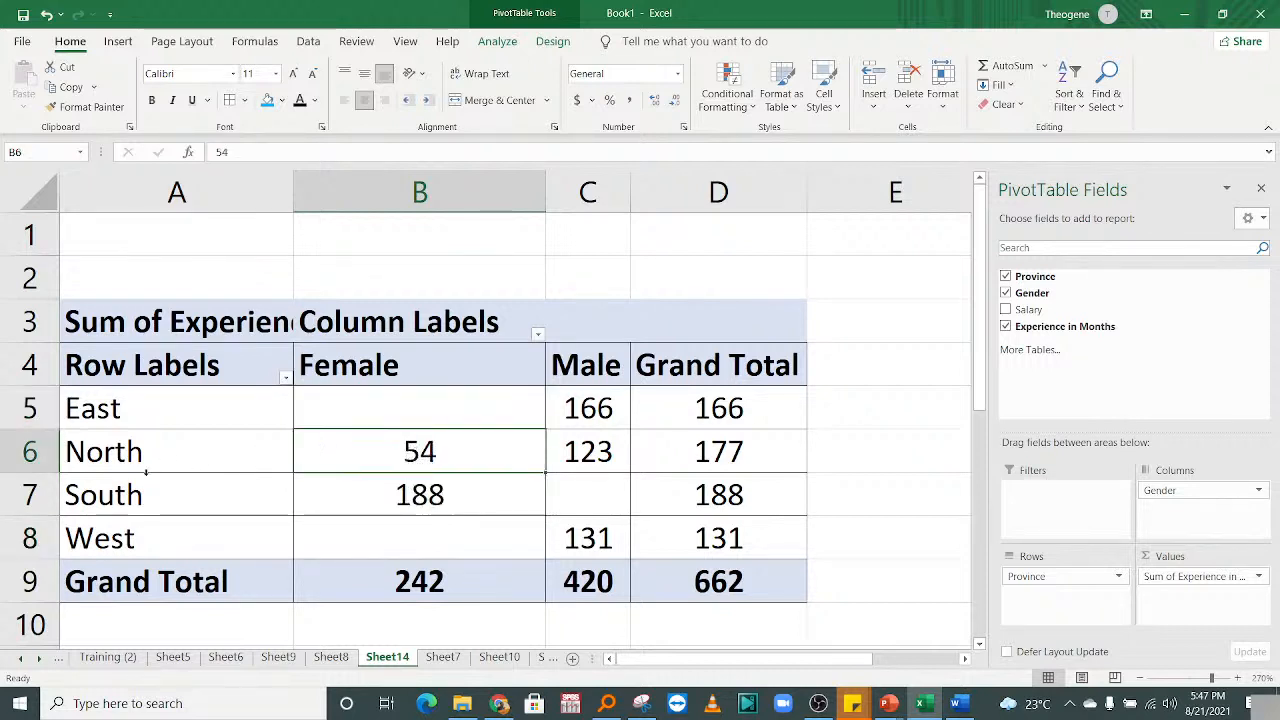
{"action": "left_click", "coordinate": [139, 457]}
{"action": "left_click", "coordinate": [418, 452]}
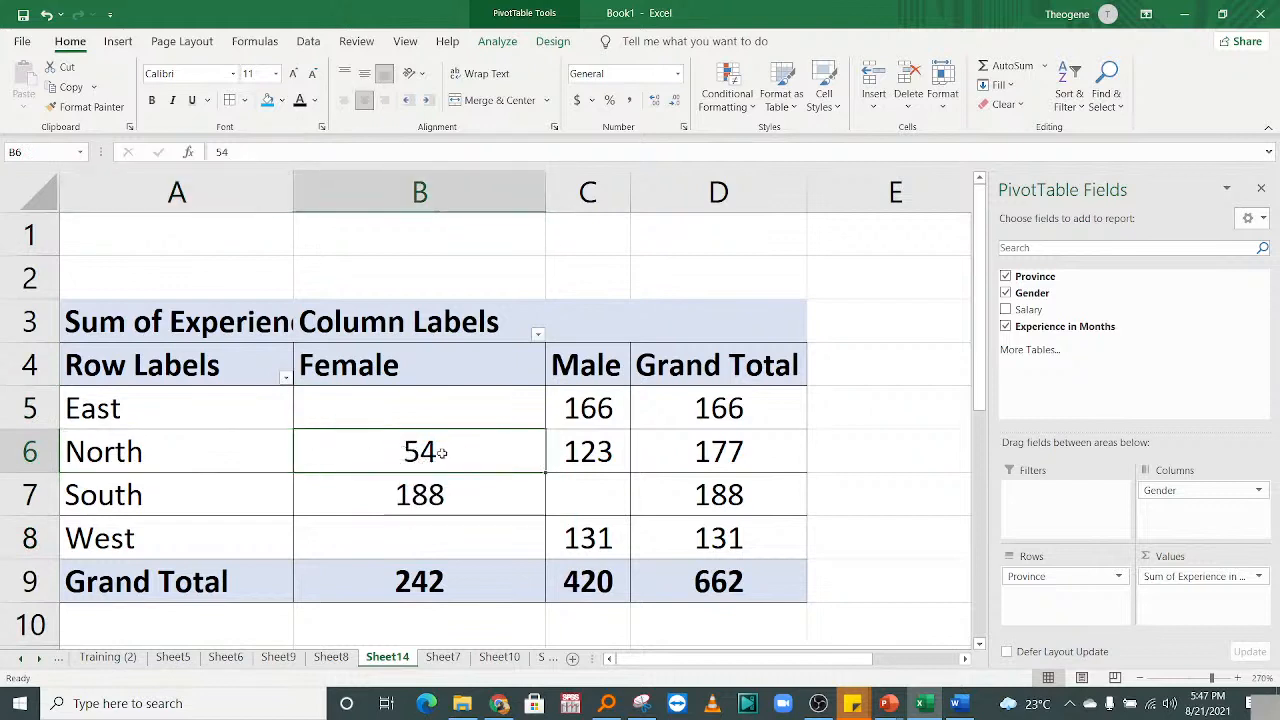
{"action": "left_click", "coordinate": [447, 511]}
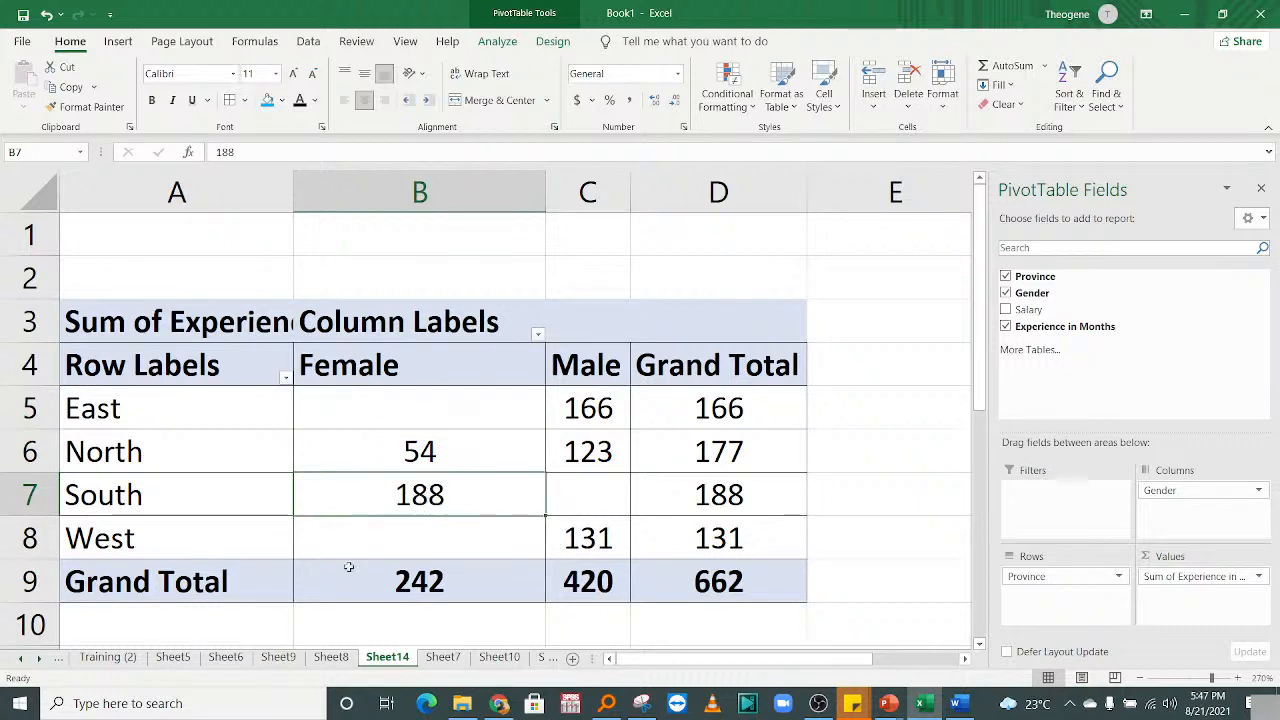
{"action": "left_click", "coordinate": [216, 500]}
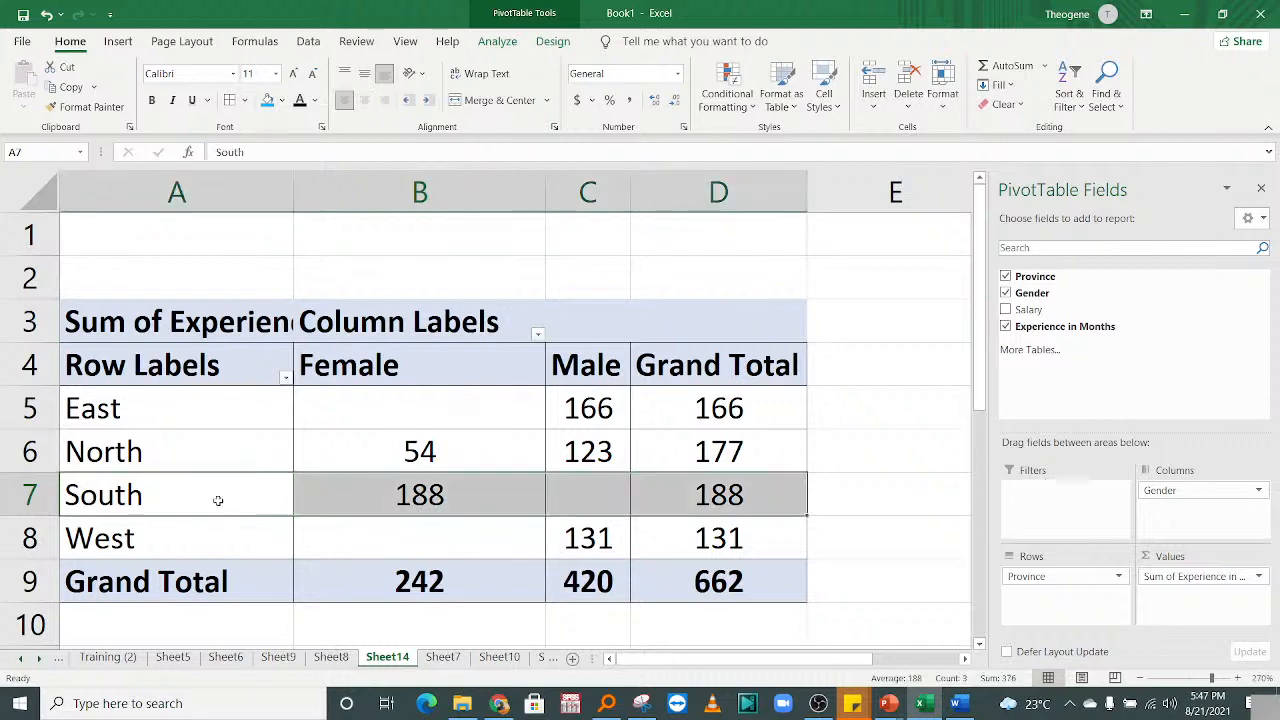
{"action": "left_click", "coordinate": [391, 546]}
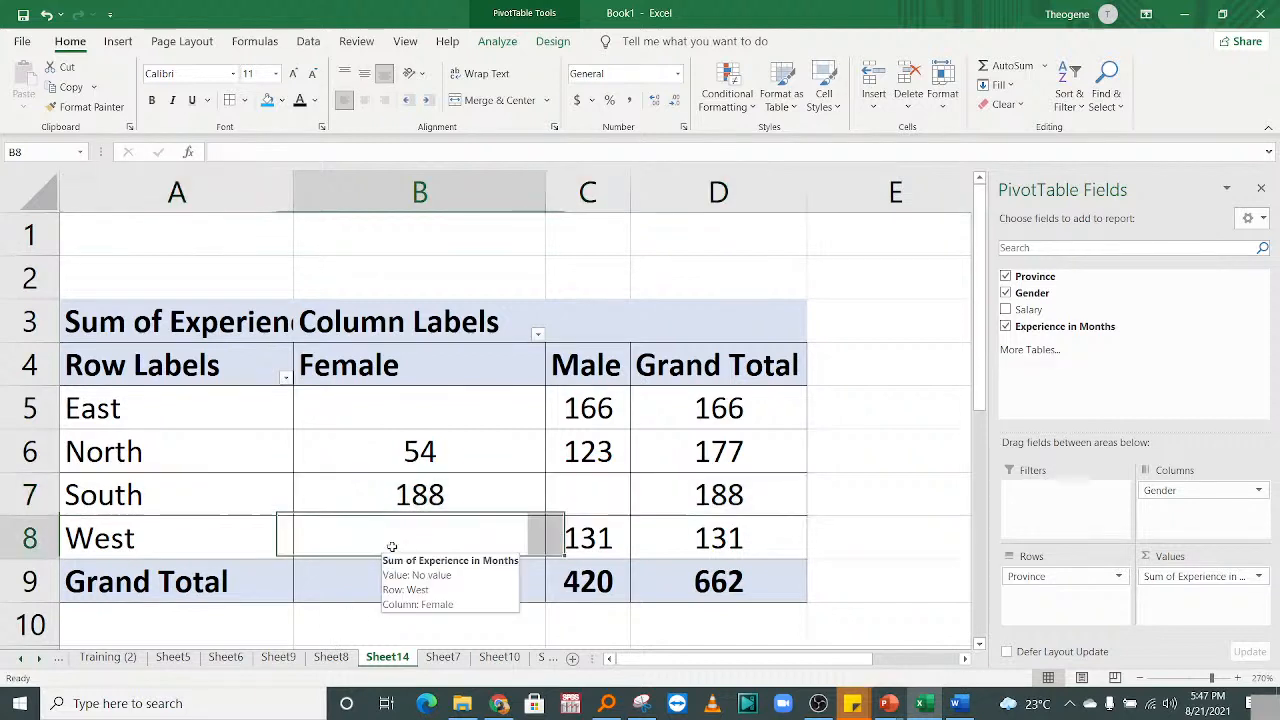
{"action": "left_click", "coordinate": [253, 542]}
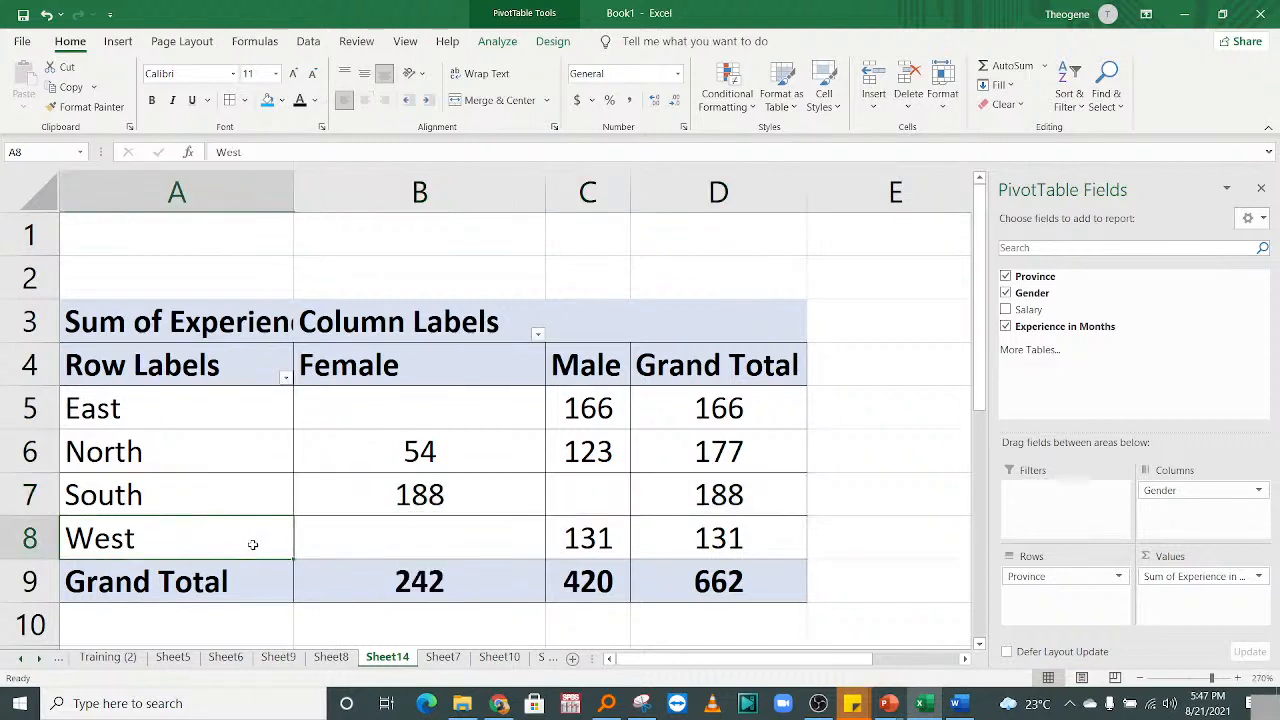
{"action": "left_click", "coordinate": [375, 395]}
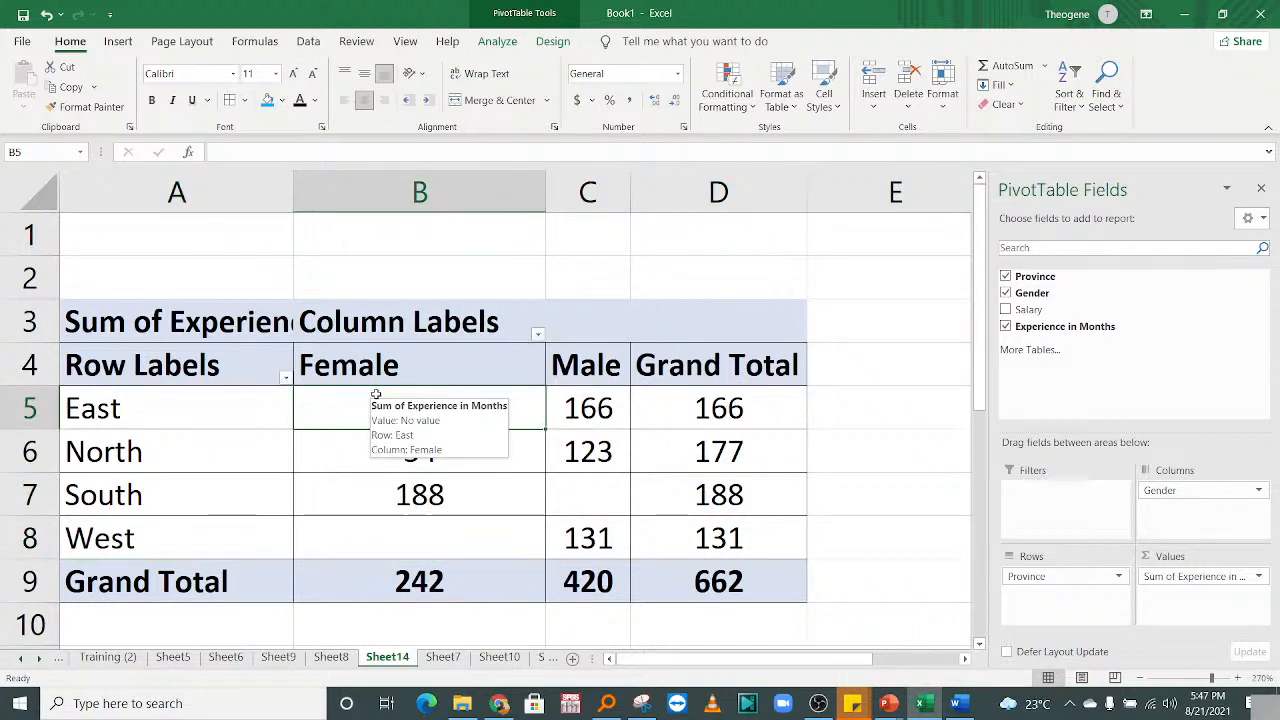
{"action": "left_click", "coordinate": [587, 405]}
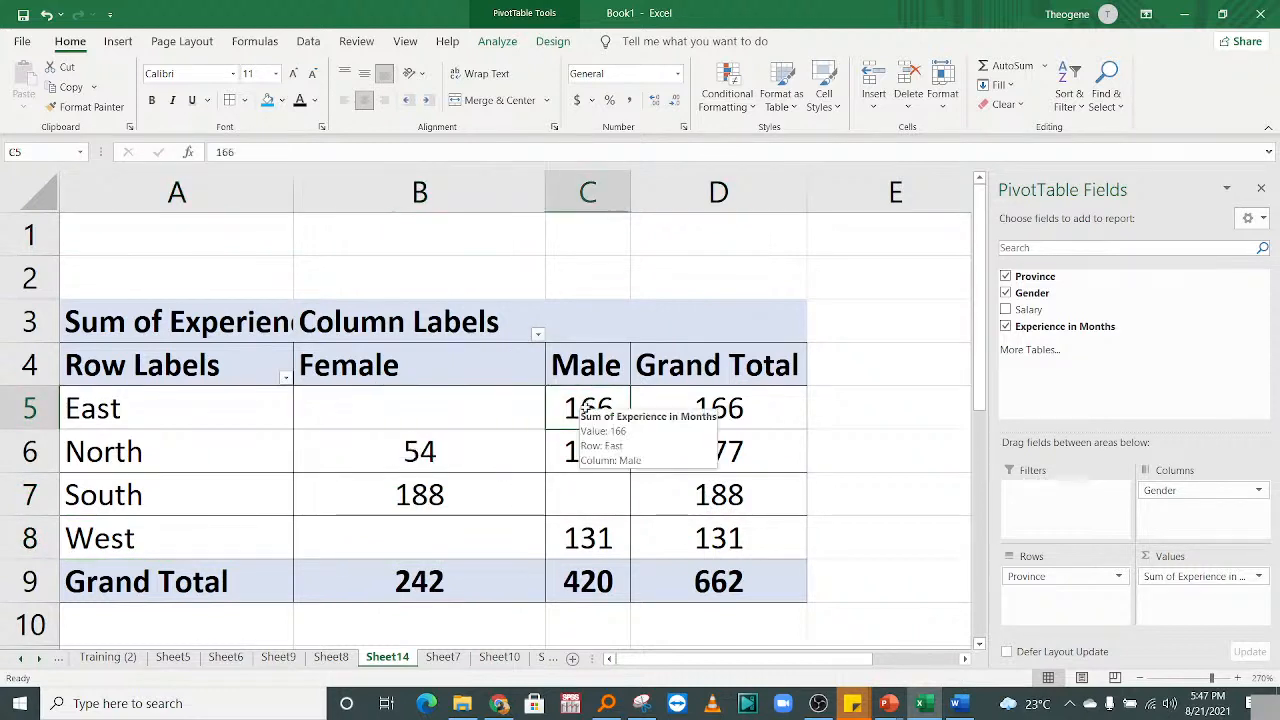
{"action": "left_click", "coordinate": [70, 410]}
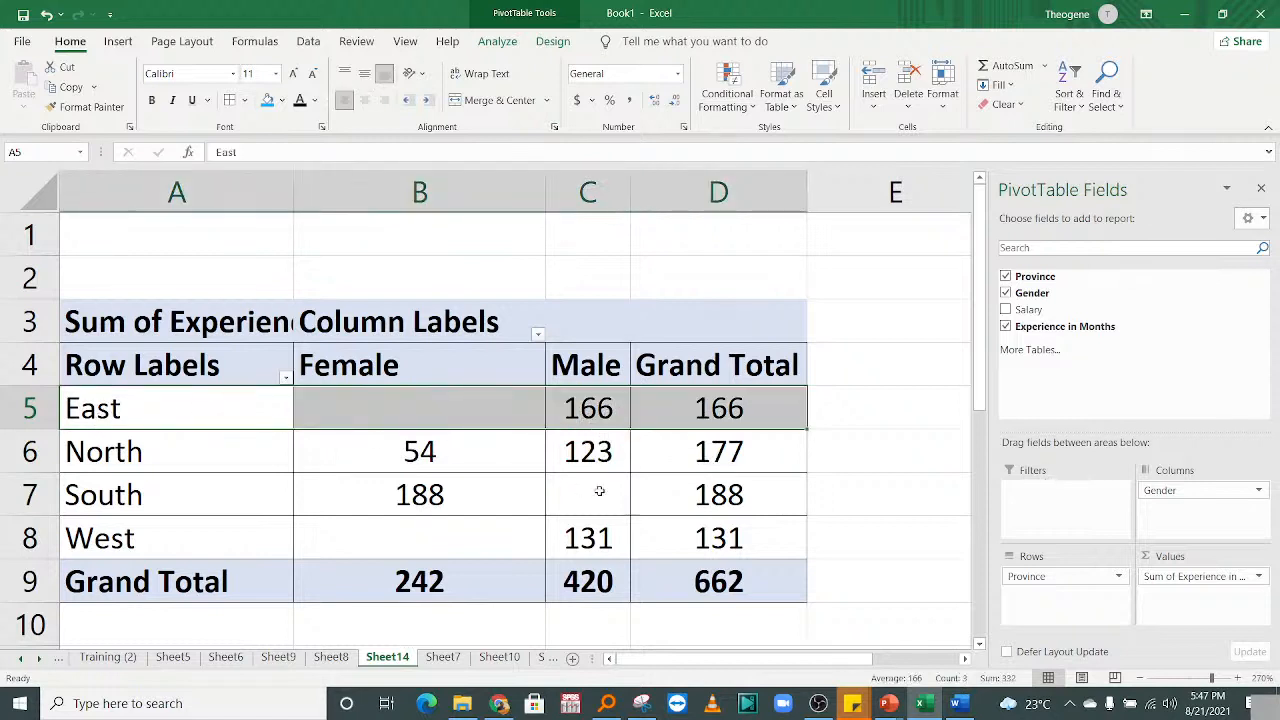
{"action": "left_click", "coordinate": [607, 456]}
{"action": "left_click", "coordinate": [606, 505]}
{"action": "left_click", "coordinate": [748, 530]}
{"action": "left_click", "coordinate": [702, 490]}
{"action": "left_click", "coordinate": [715, 420]}
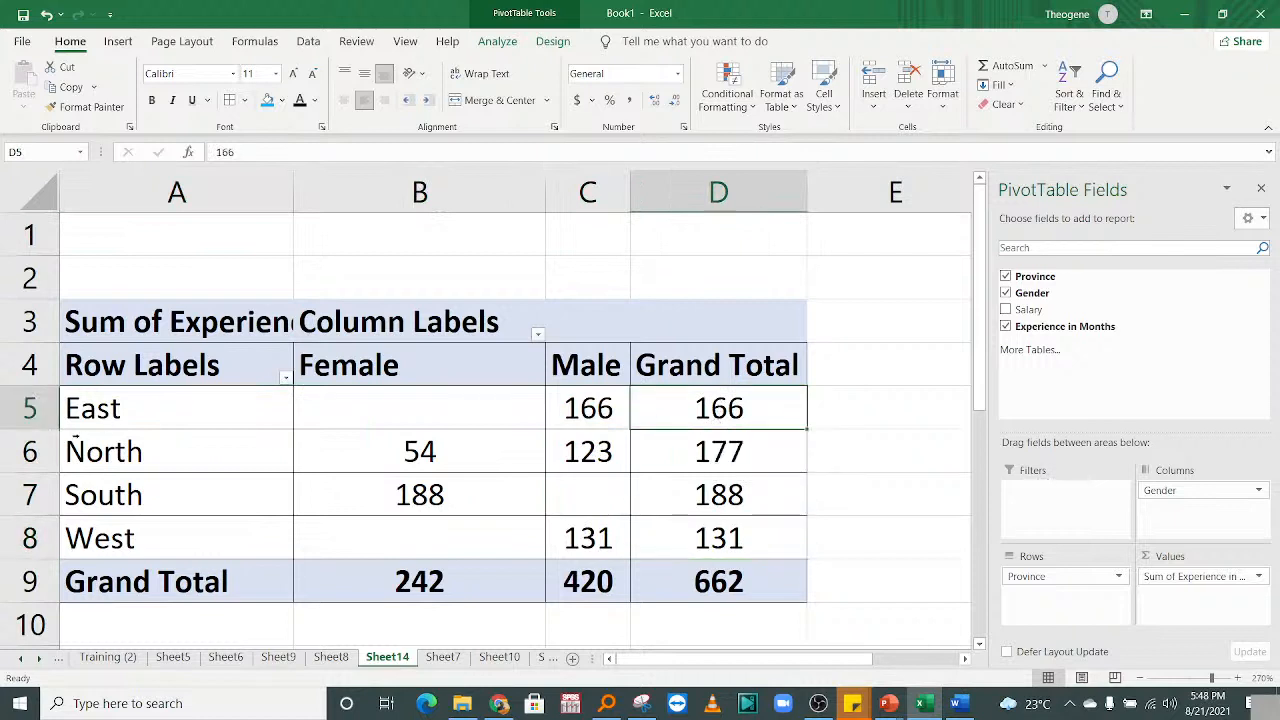
{"action": "left_click", "coordinate": [105, 410]}
{"action": "left_click", "coordinate": [697, 398]}
{"action": "mouse_move", "coordinate": [736, 411]}
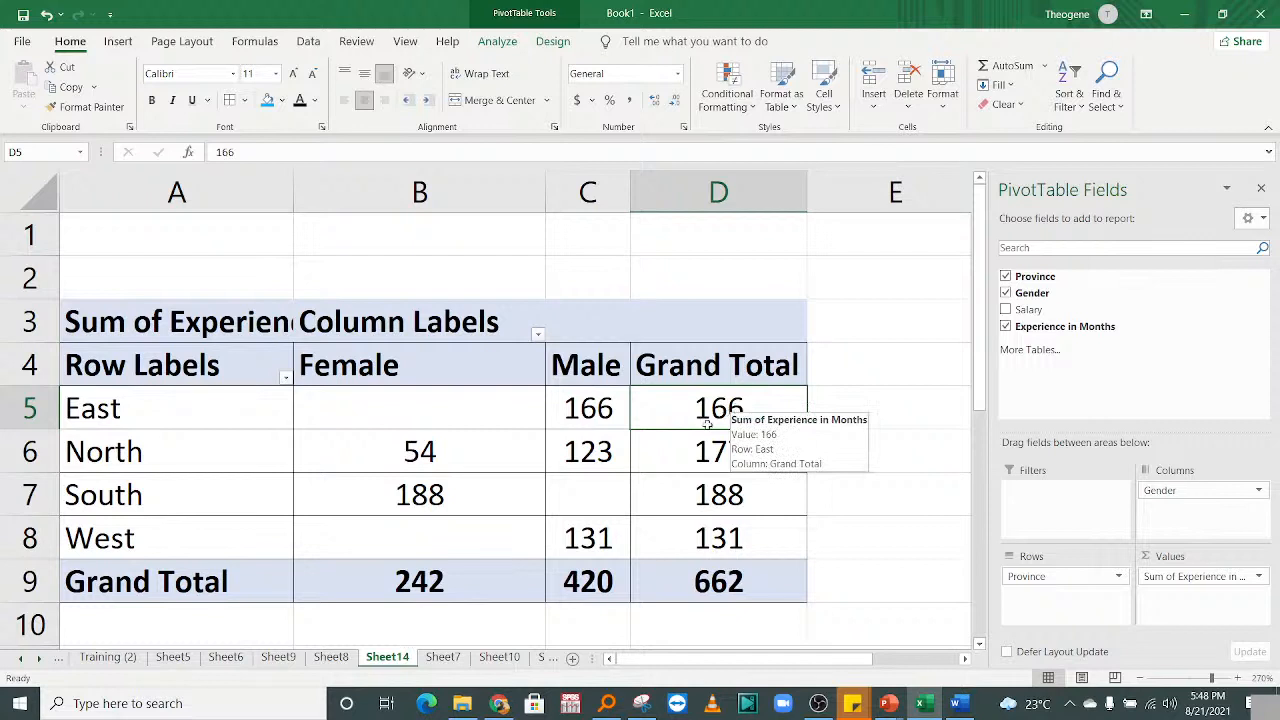
{"action": "left_click", "coordinate": [36, 408]}
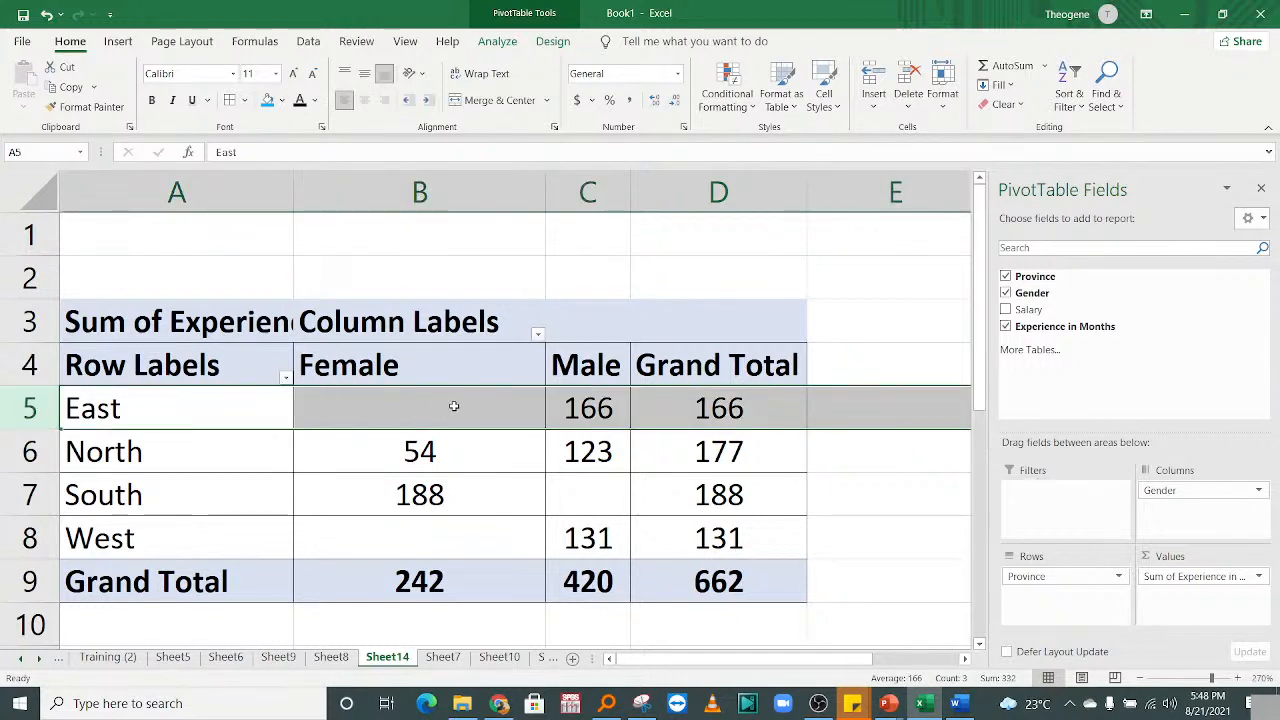
{"action": "left_click", "coordinate": [714, 428]}
{"action": "left_click", "coordinate": [714, 452]}
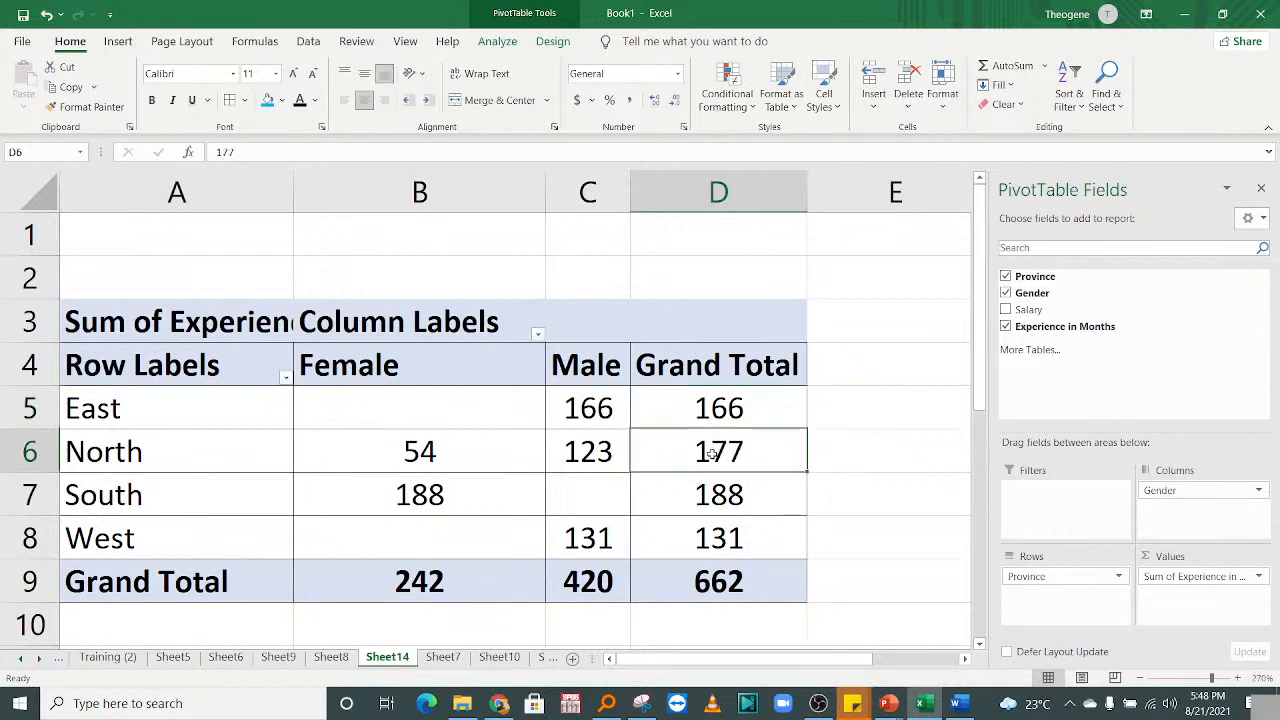
{"action": "left_click", "coordinate": [700, 494]}
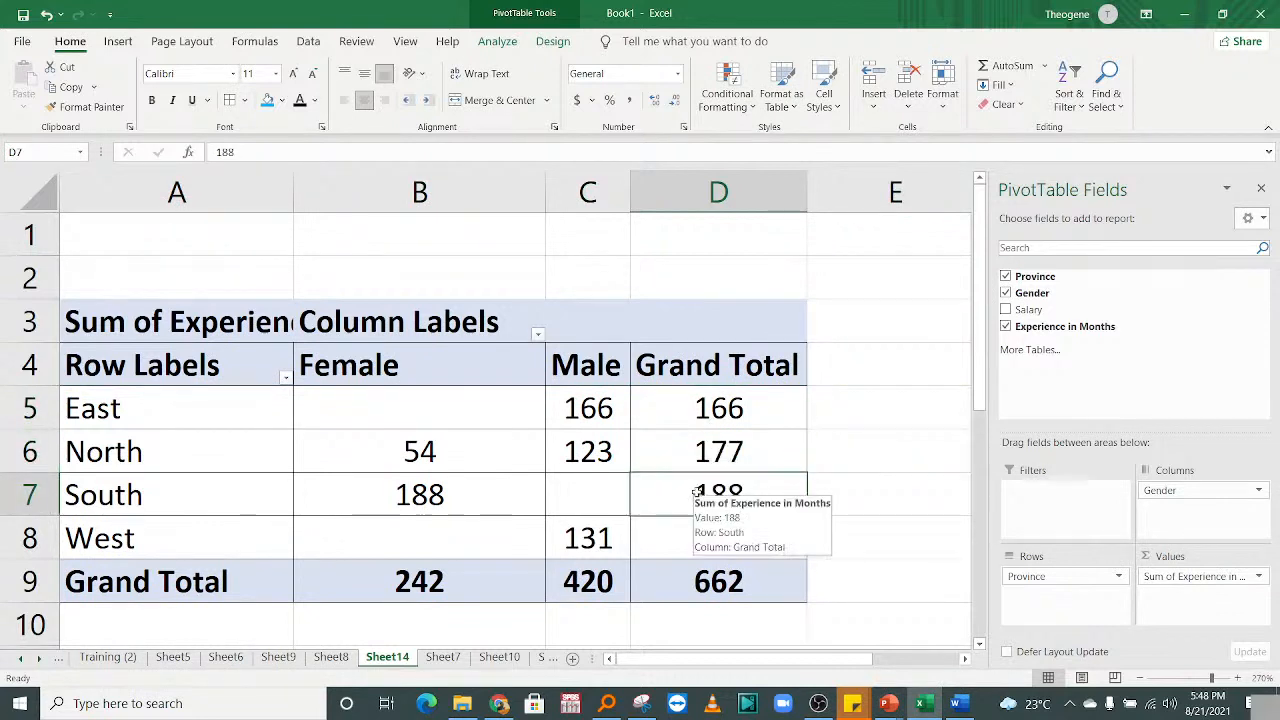
{"action": "left_click", "coordinate": [671, 550]}
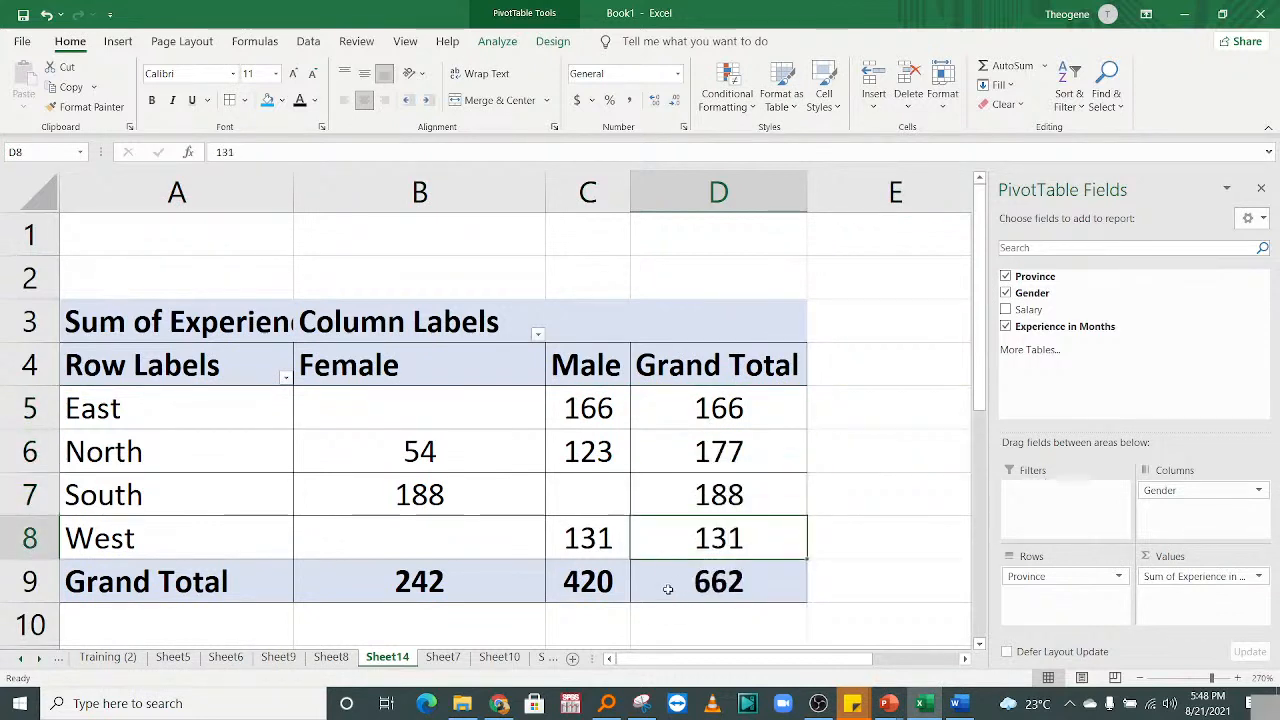
{"action": "left_click", "coordinate": [668, 589]}
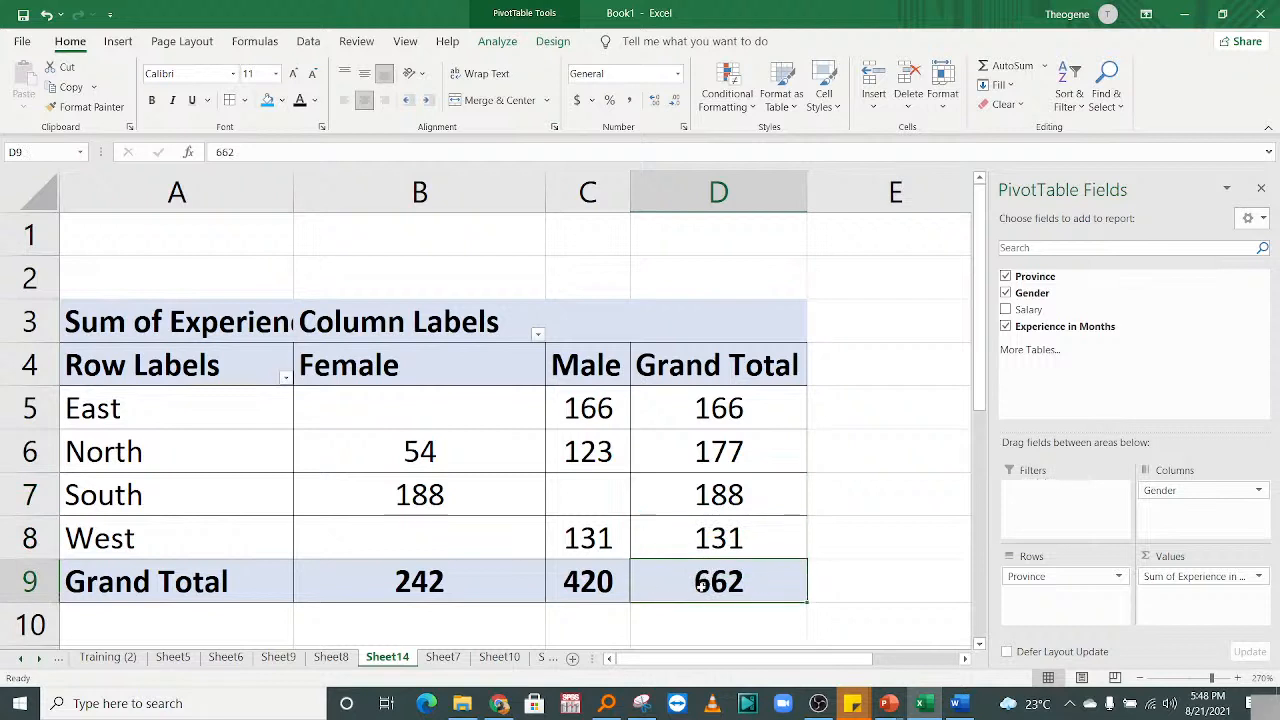
{"action": "mouse_move", "coordinate": [700, 580]}
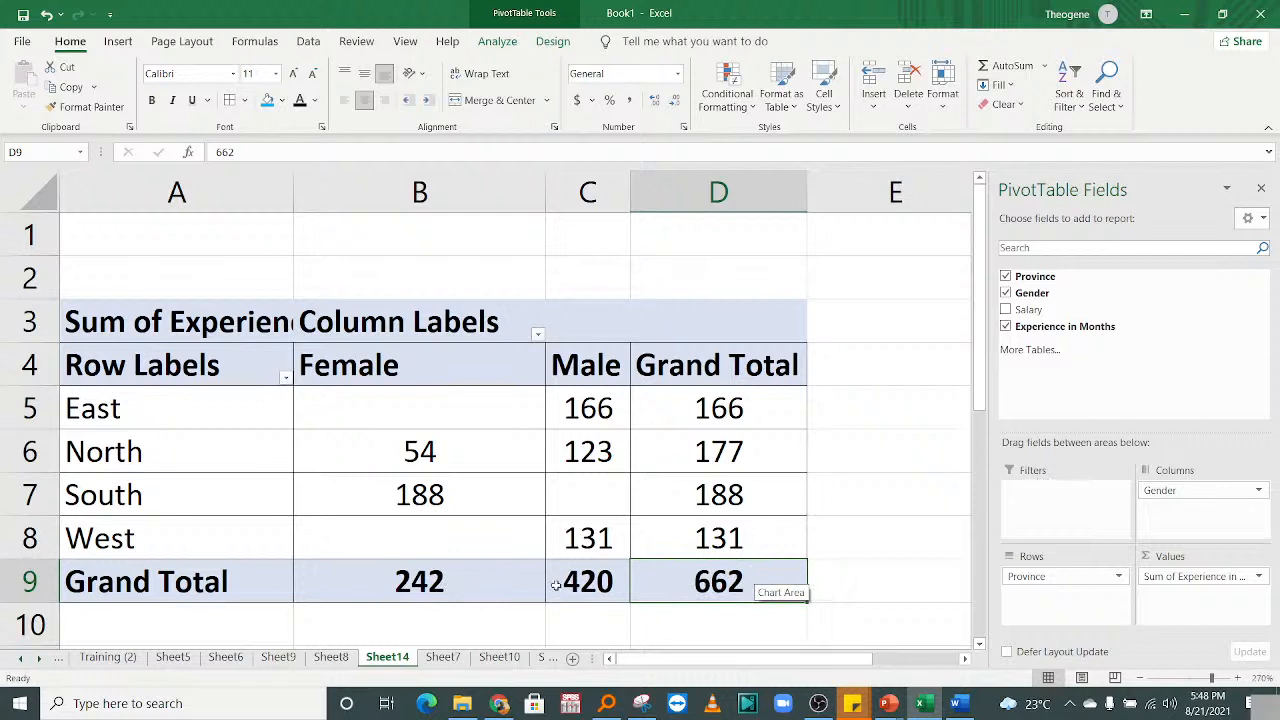
{"action": "left_click", "coordinate": [586, 590]}
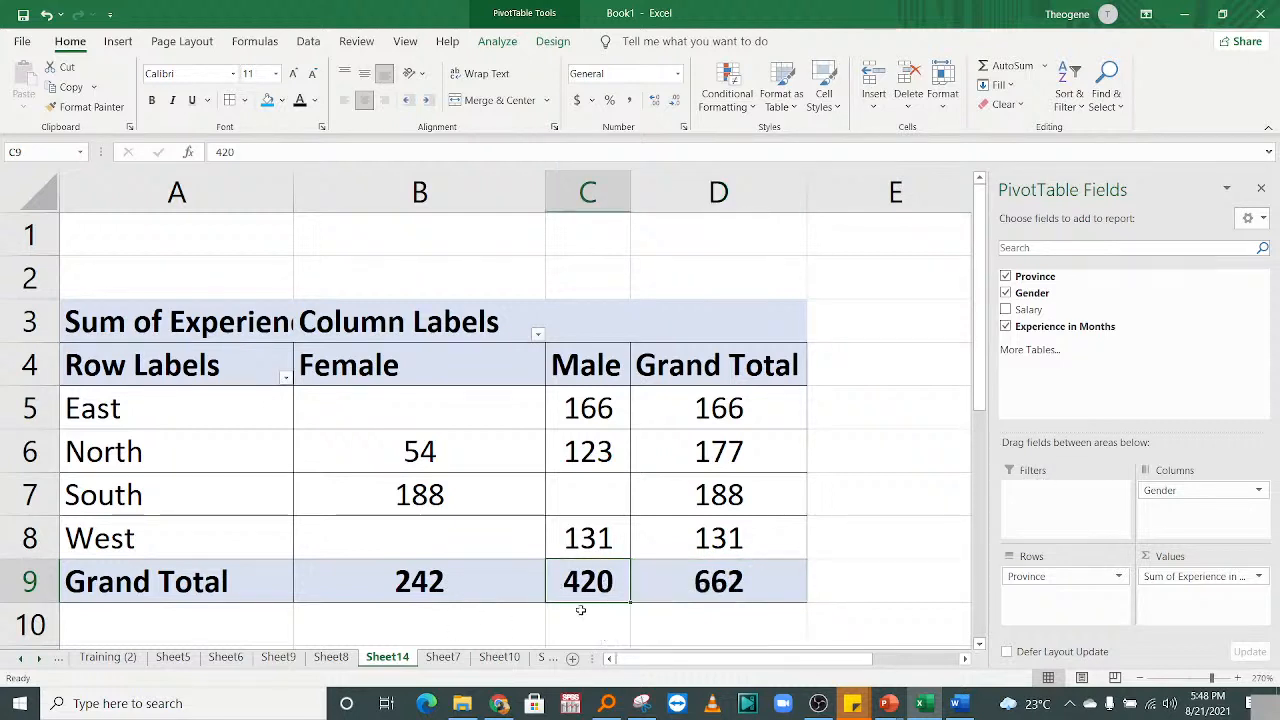
{"action": "mouse_move", "coordinate": [590, 548]}
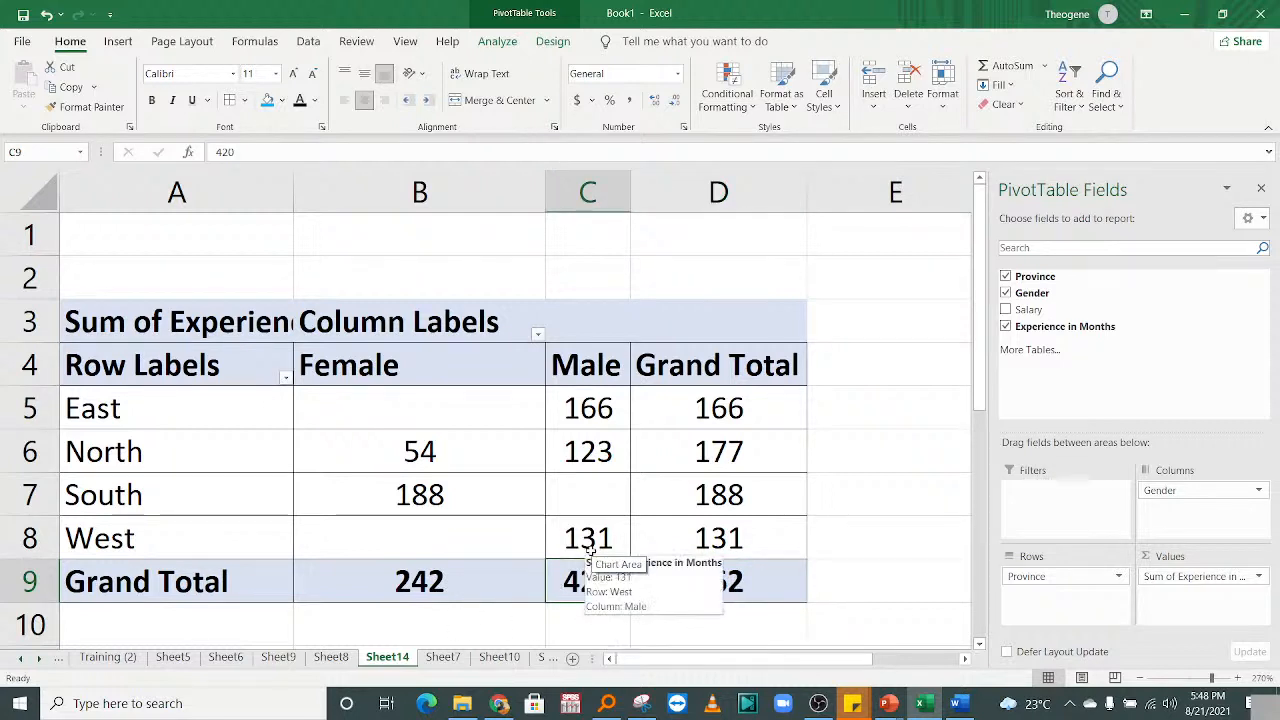
Remove Province from Rows and Sum of Experience in Months from Values, keeping only Gender columns.
{"action": "left_click_drag", "start_coordinate": [1046, 578], "coordinate": [1086, 370]}
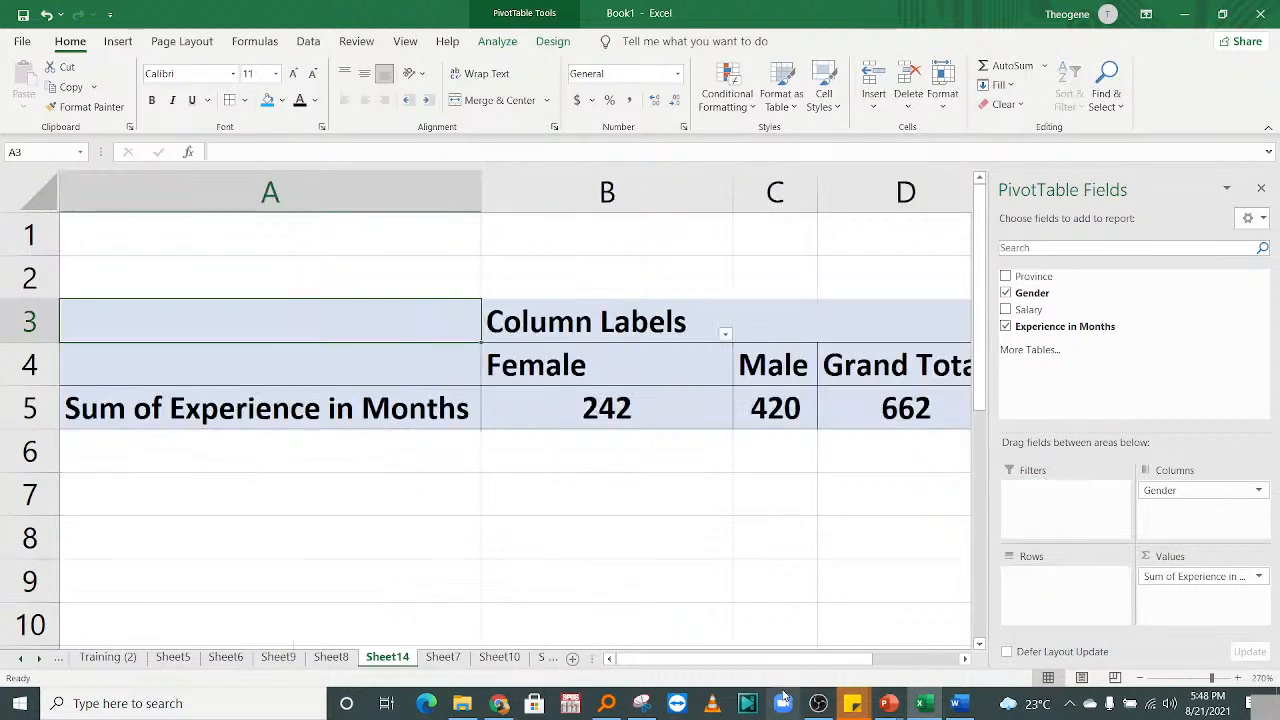
{"action": "left_click_drag", "start_coordinate": [772, 662], "coordinate": [816, 667]}
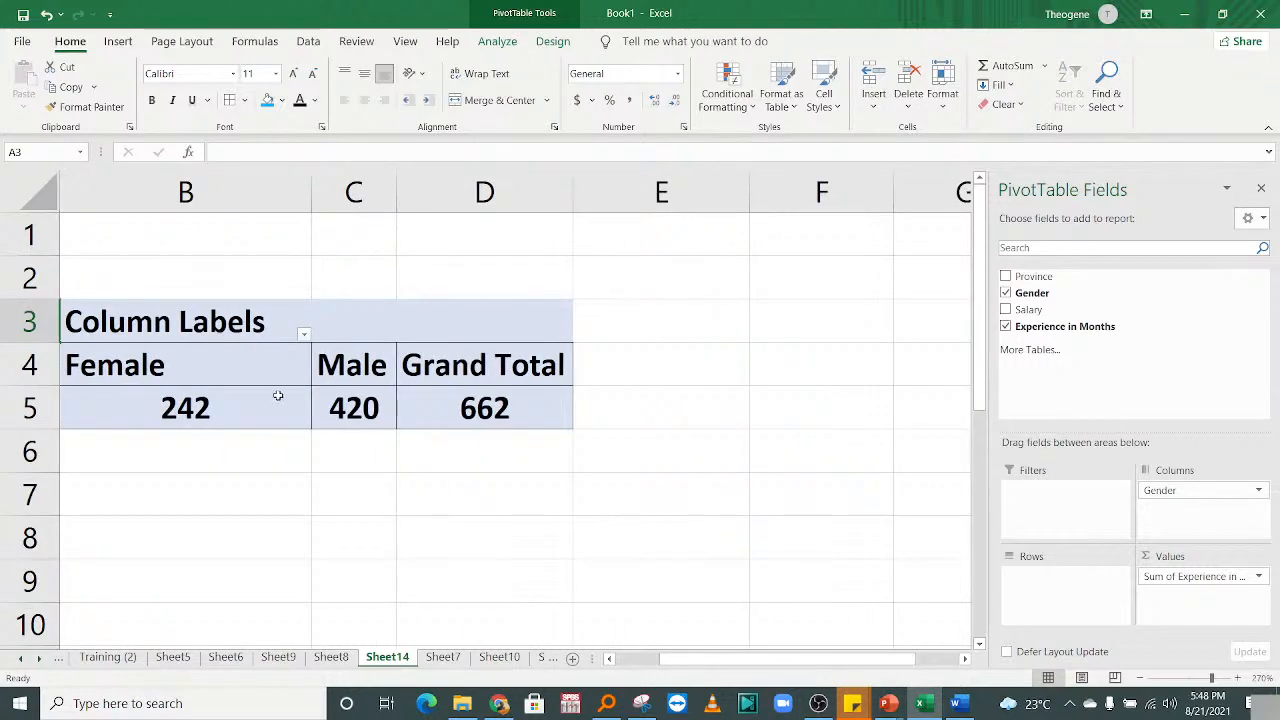
{"action": "left_click", "coordinate": [170, 415]}
{"action": "left_click", "coordinate": [357, 407]}
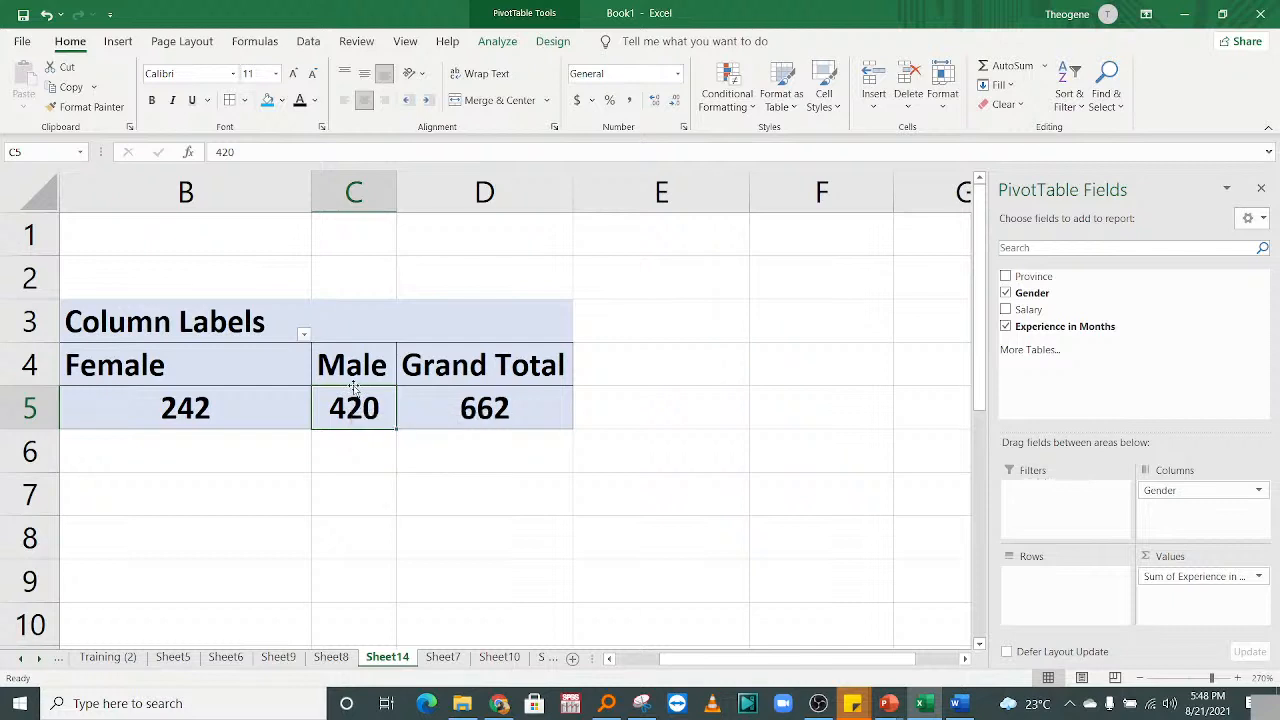
{"action": "mouse_move", "coordinate": [694, 648]}
{"action": "left_mouse_down"}
{"action": "mouse_move", "coordinate": [647, 651]}
{"action": "mouse_move", "coordinate": [711, 648]}
{"action": "left_mouse_up"}
{"action": "left_click_drag", "start_coordinate": [1203, 578], "coordinate": [1170, 385]}
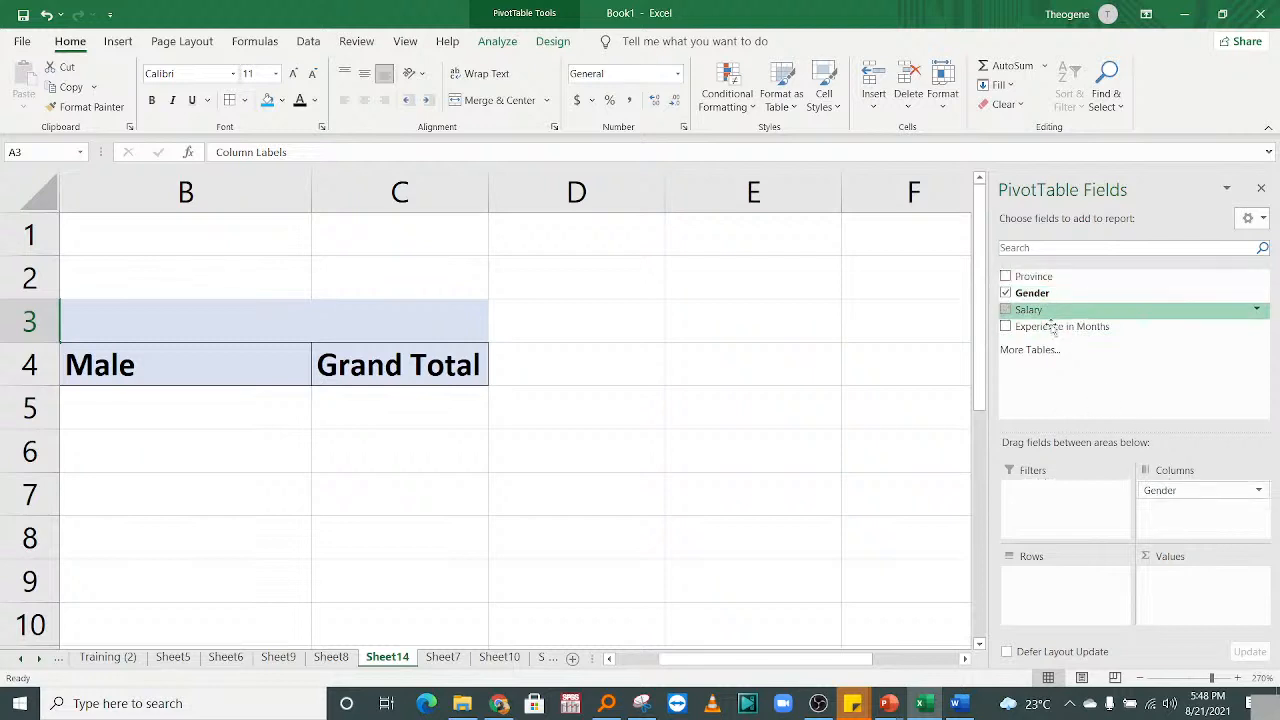
Add Salary to the pivot values: Female 2252181, Male 4146394.
{"action": "left_click_drag", "start_coordinate": [1040, 312], "coordinate": [1184, 586]}
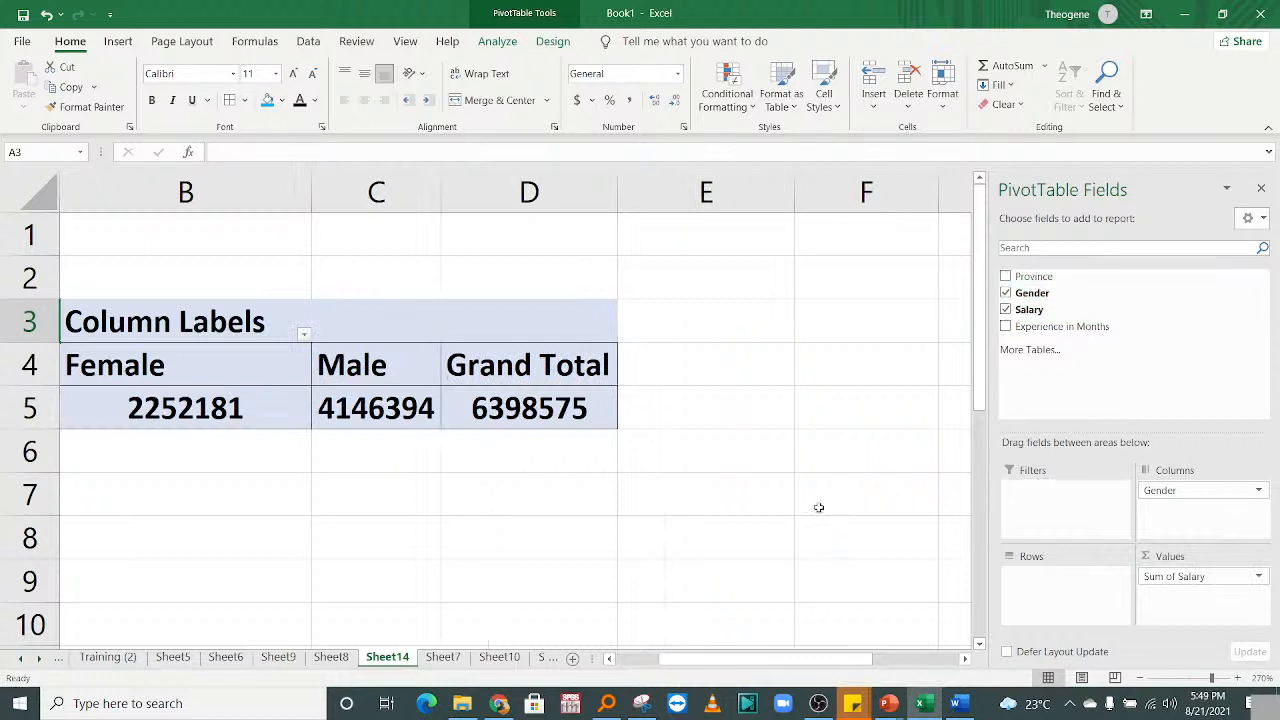
{"action": "left_click_drag", "start_coordinate": [809, 663], "coordinate": [768, 660]}
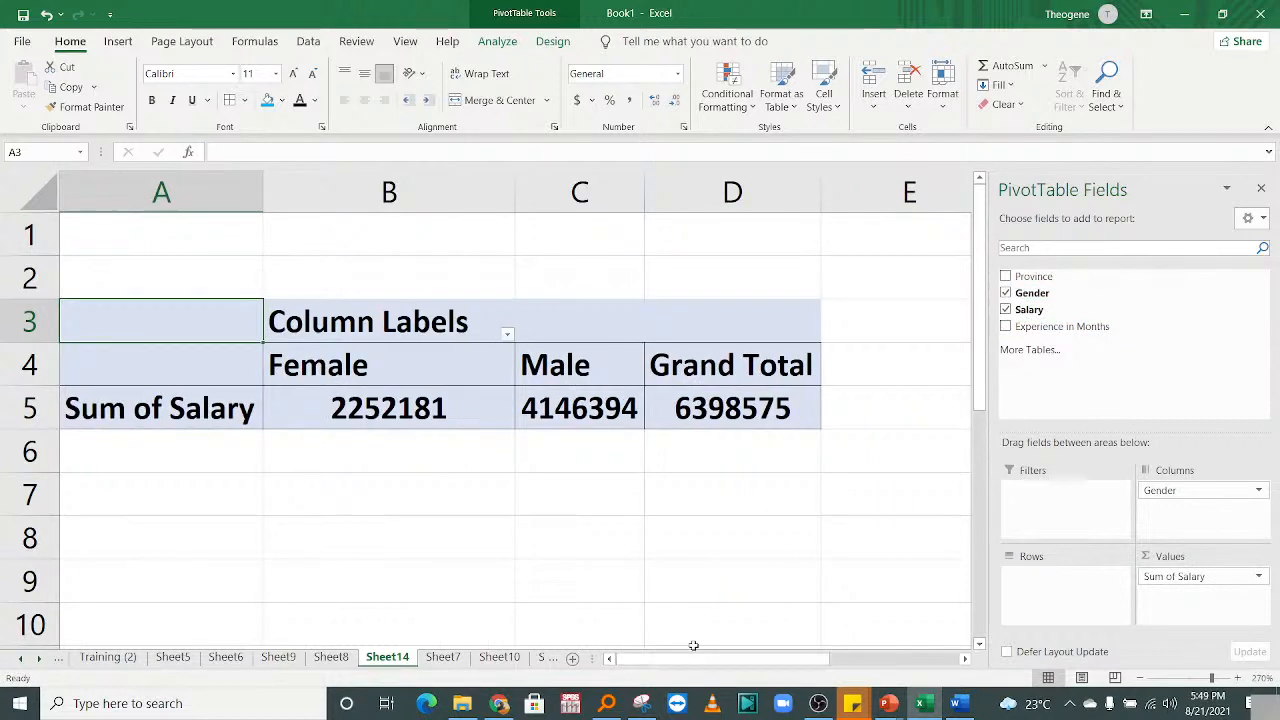
{"action": "left_click", "coordinate": [607, 410]}
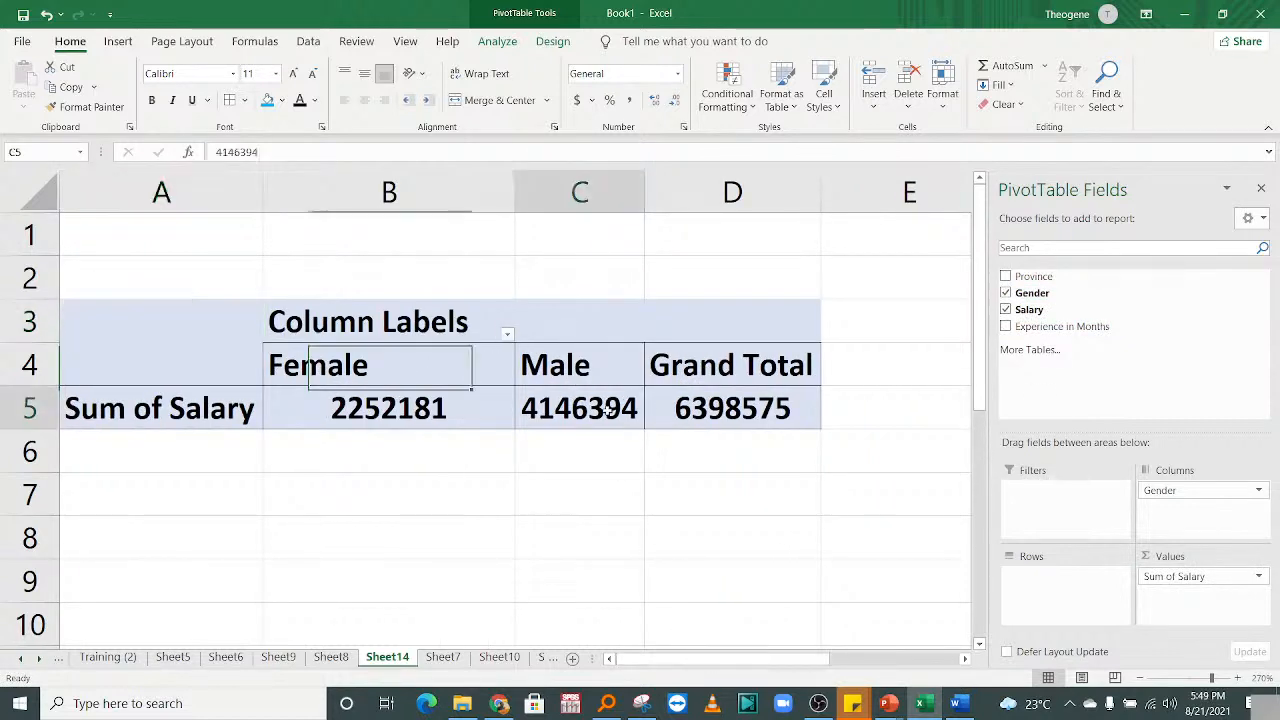
{"action": "left_click", "coordinate": [397, 407]}
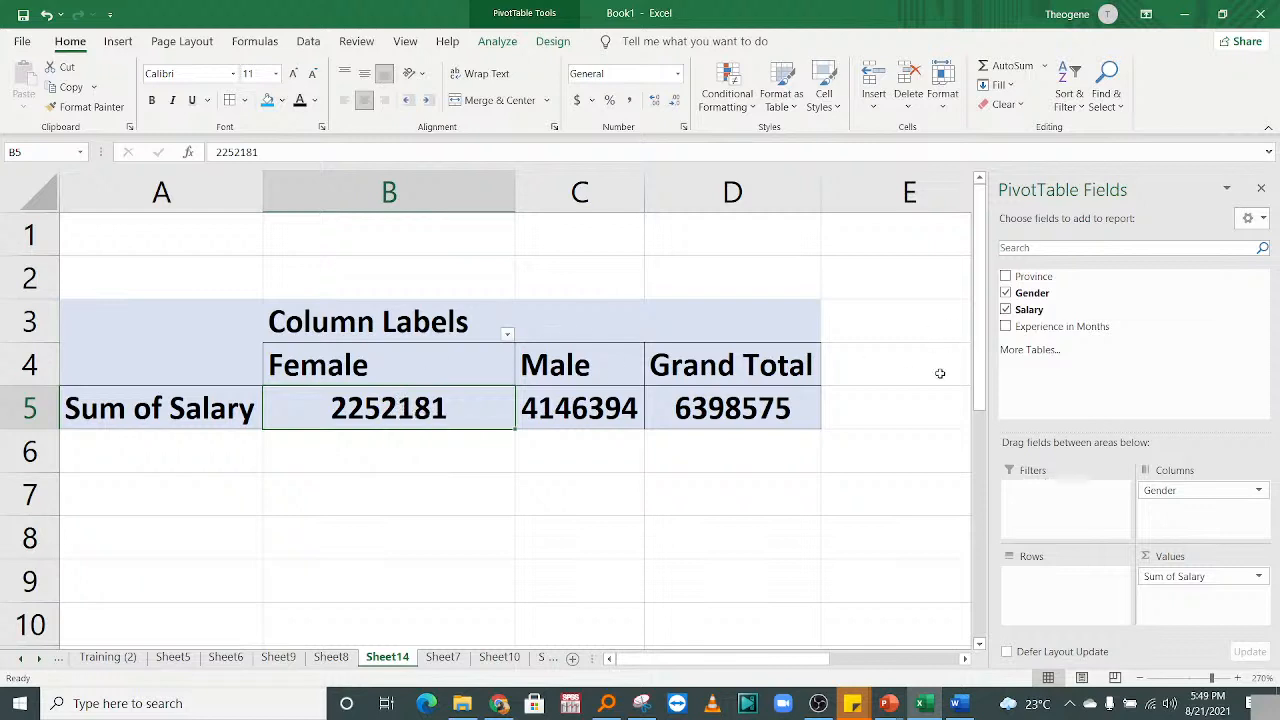
Return Province to the Rows area, splitting salary sums by East, North, South and West.
{"action": "left_click_drag", "start_coordinate": [1033, 276], "coordinate": [1063, 600]}
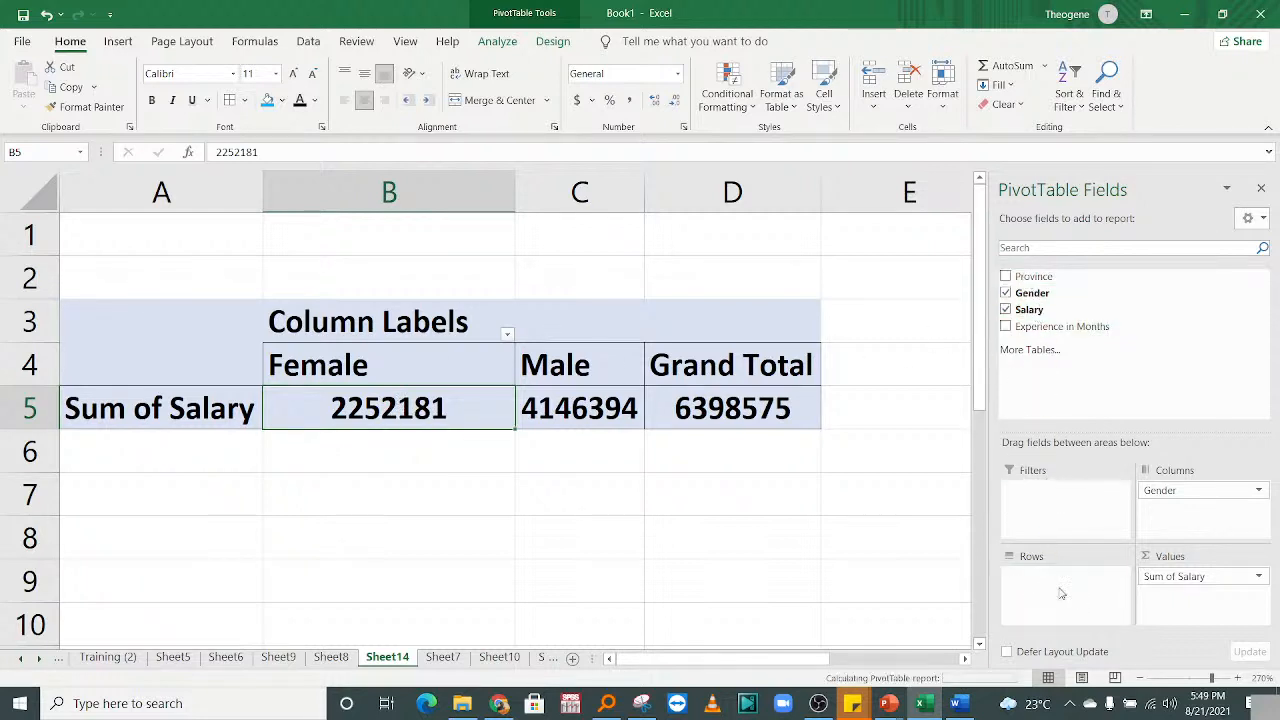
{"action": "left_click", "coordinate": [157, 406]}
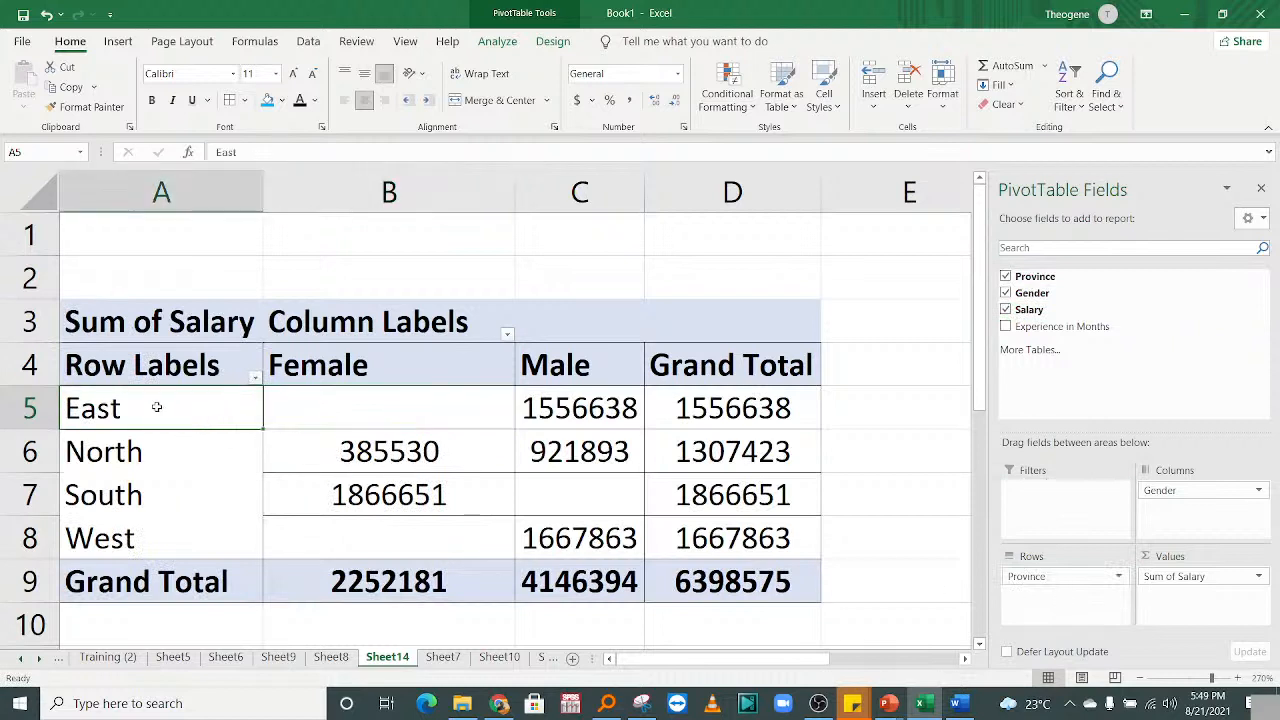
{"action": "left_click", "coordinate": [369, 400]}
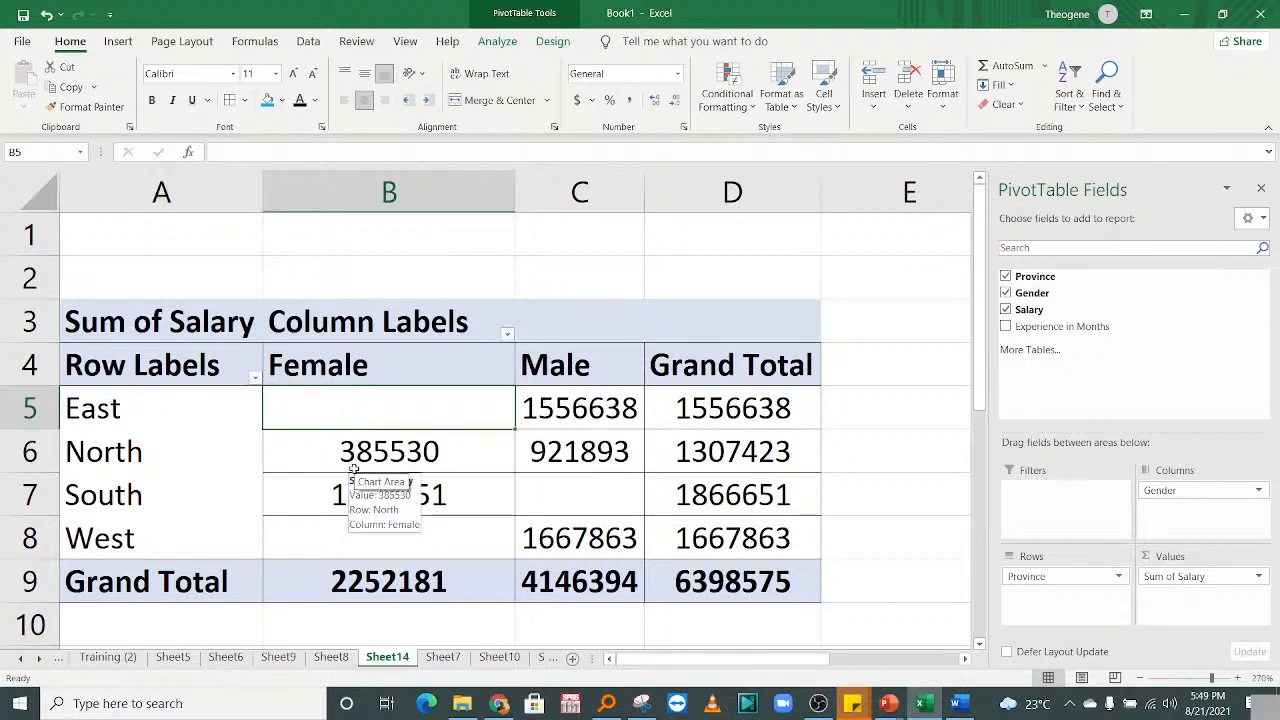
{"action": "left_click", "coordinate": [353, 527]}
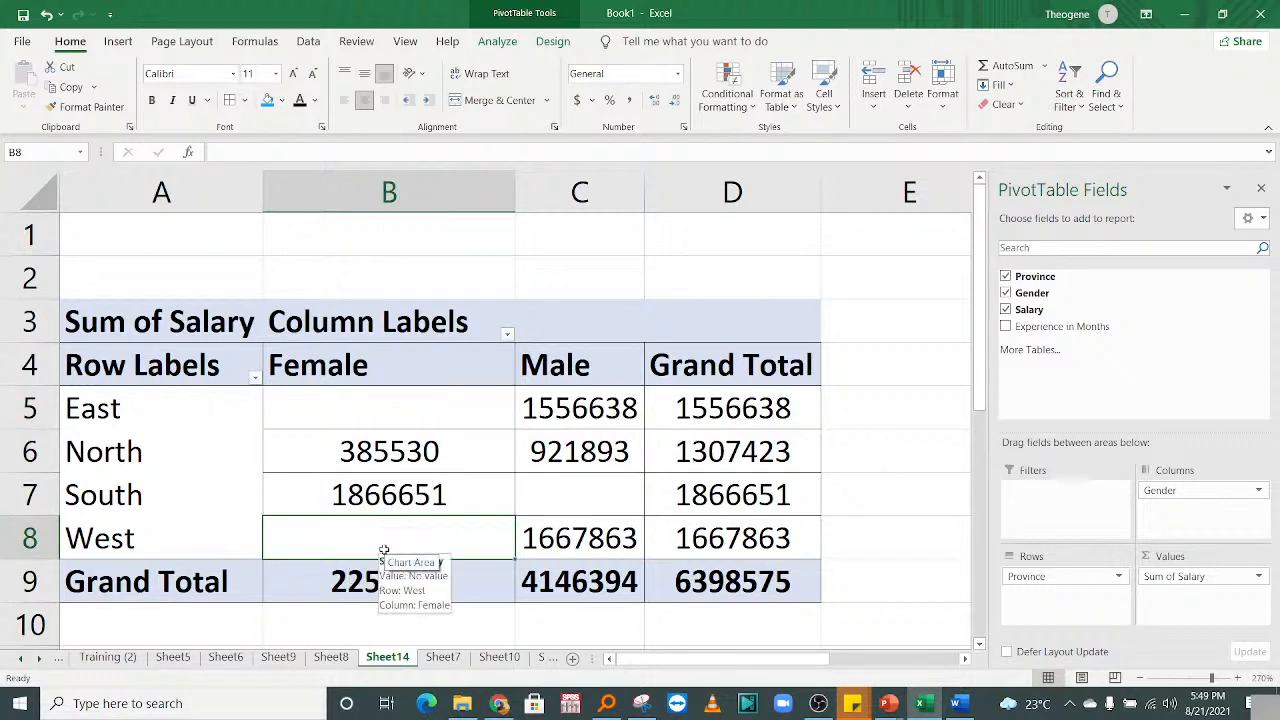
{"action": "left_click", "coordinate": [586, 495]}
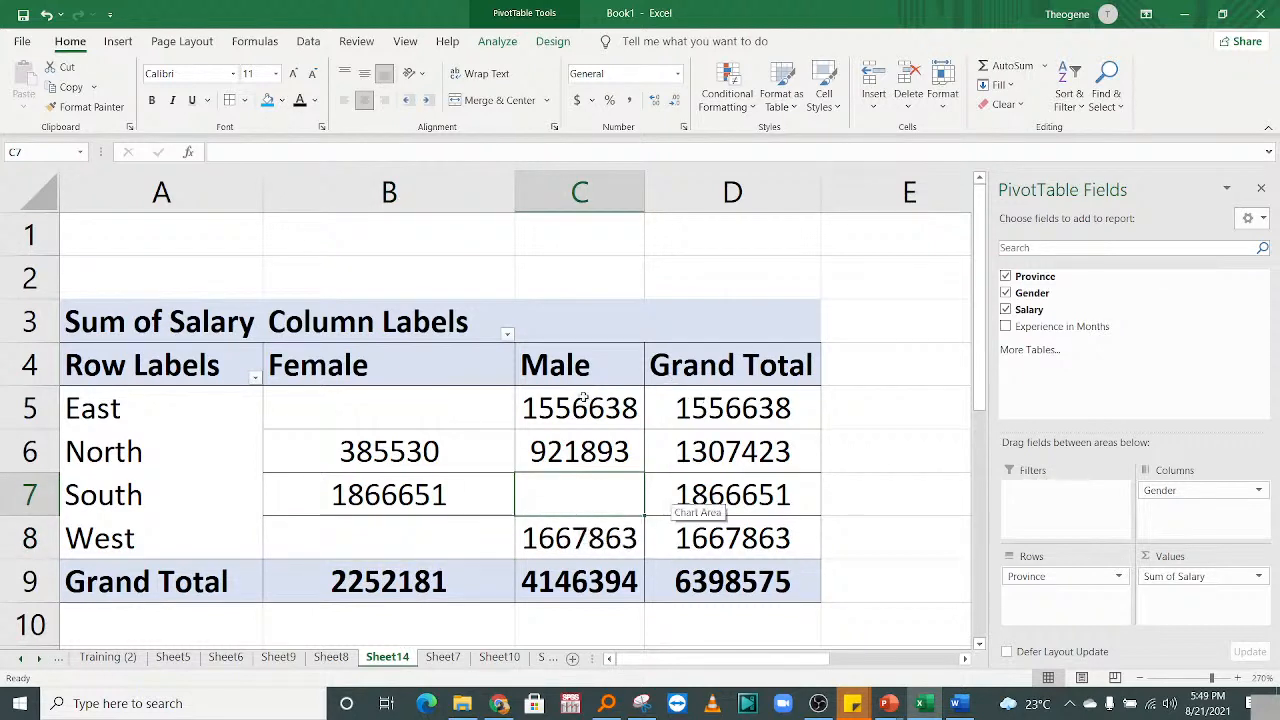
Review the province salary grand totals, with the overall Grand Total of 6398575.
{"action": "left_click_drag", "start_coordinate": [585, 400], "coordinate": [580, 450]}
{"action": "left_click_drag", "start_coordinate": [426, 403], "coordinate": [653, 405]}
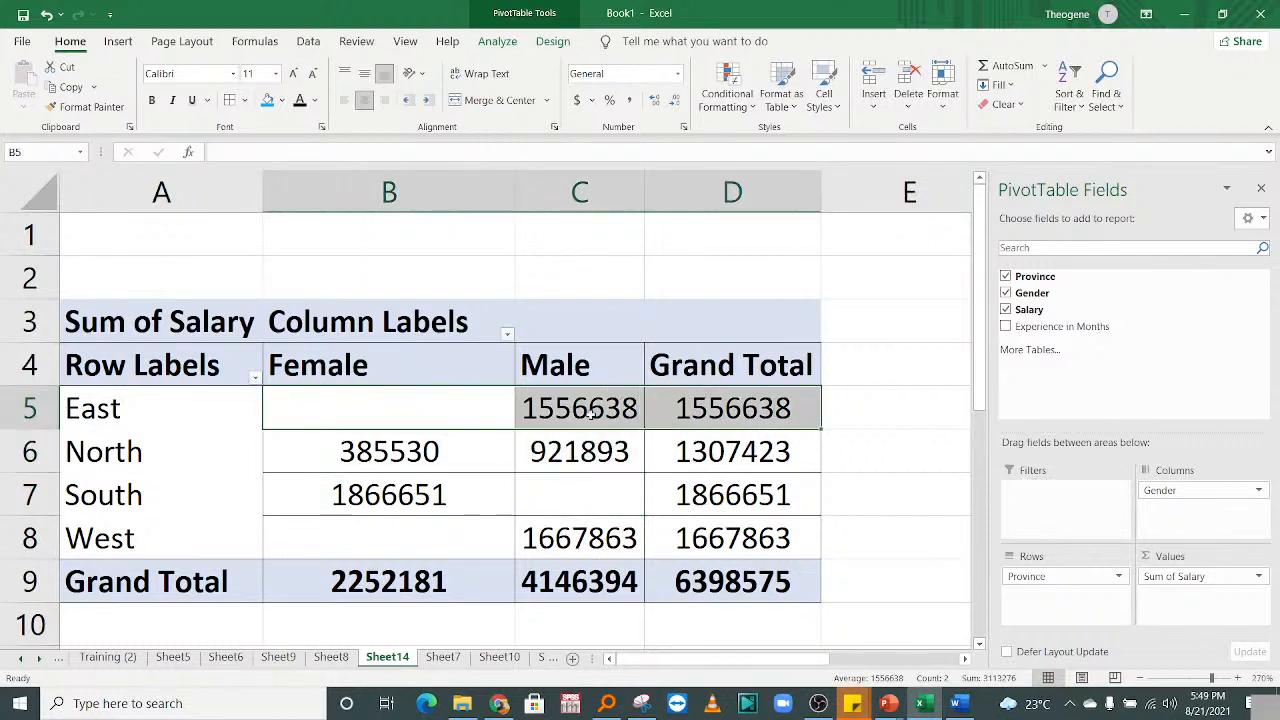
{"action": "left_click", "coordinate": [18, 403]}
{"action": "left_click", "coordinate": [757, 410]}
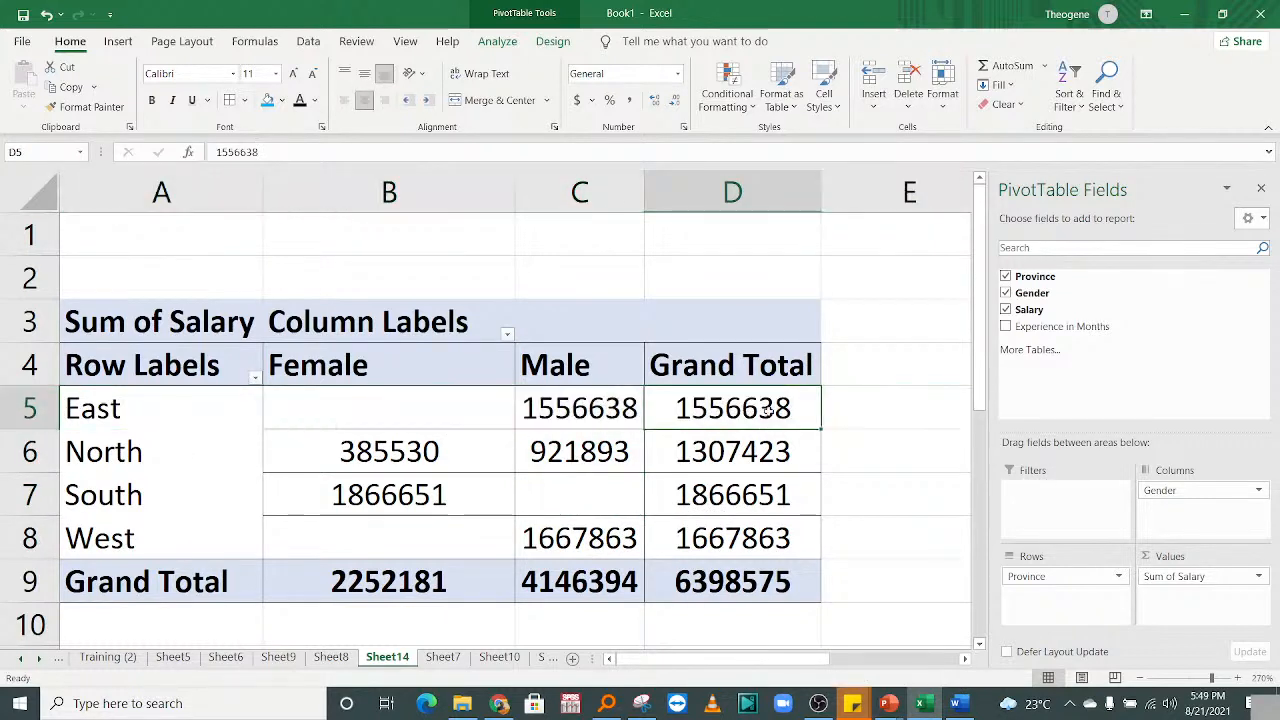
{"action": "left_click", "coordinate": [741, 500]}
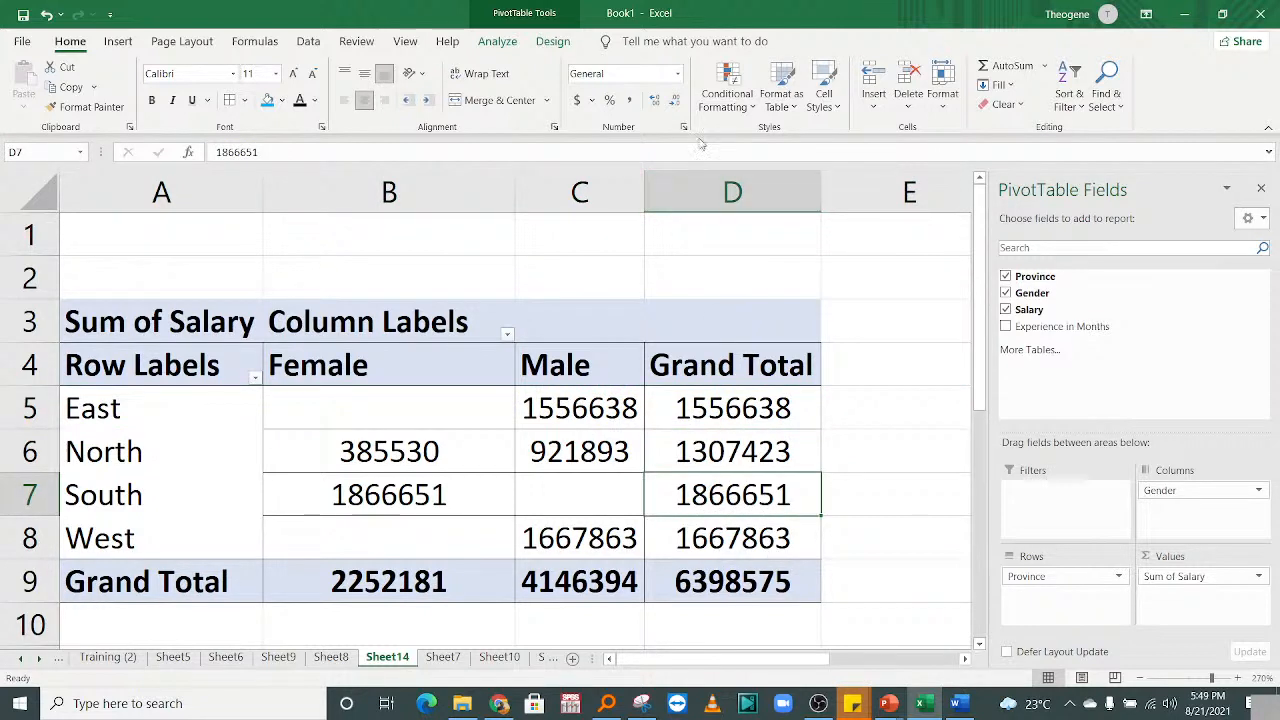
{"action": "left_click", "coordinate": [732, 192]}
{"action": "mouse_move", "coordinate": [768, 456]}
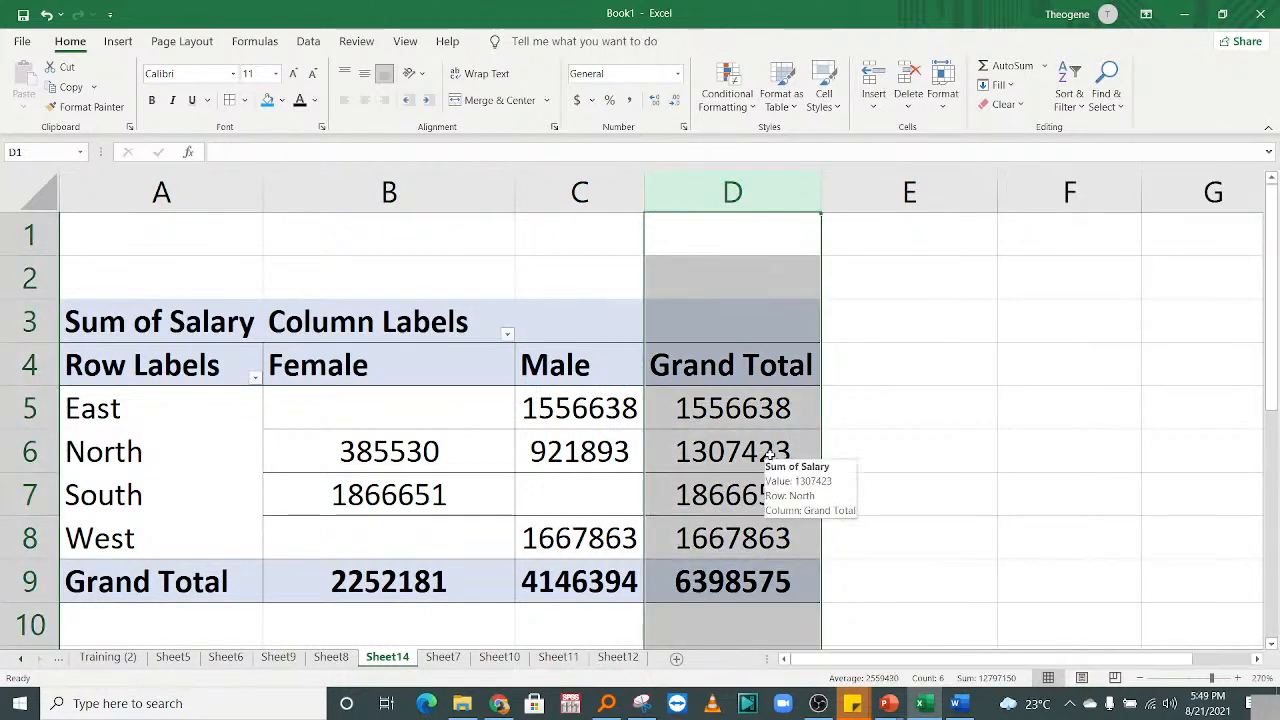
{"action": "left_click", "coordinate": [736, 456]}
{"action": "left_click", "coordinate": [733, 418]}
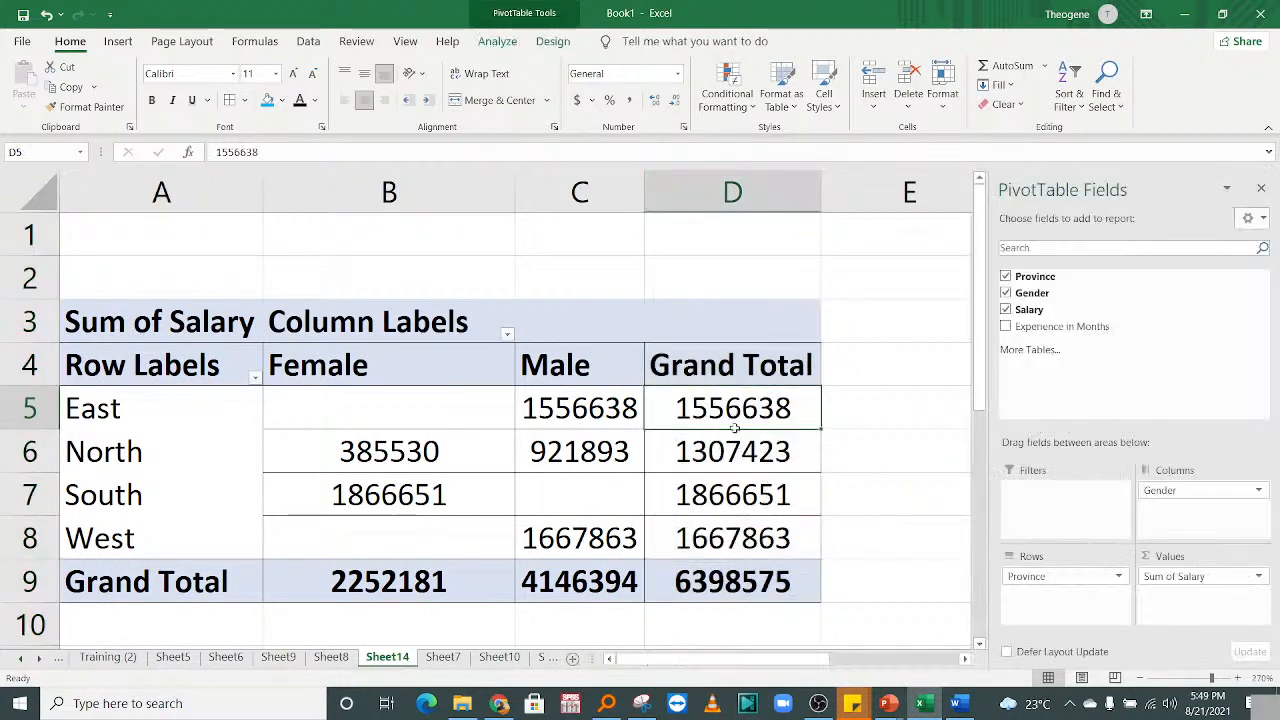
{"action": "left_click_drag", "start_coordinate": [733, 418], "coordinate": [735, 540]}
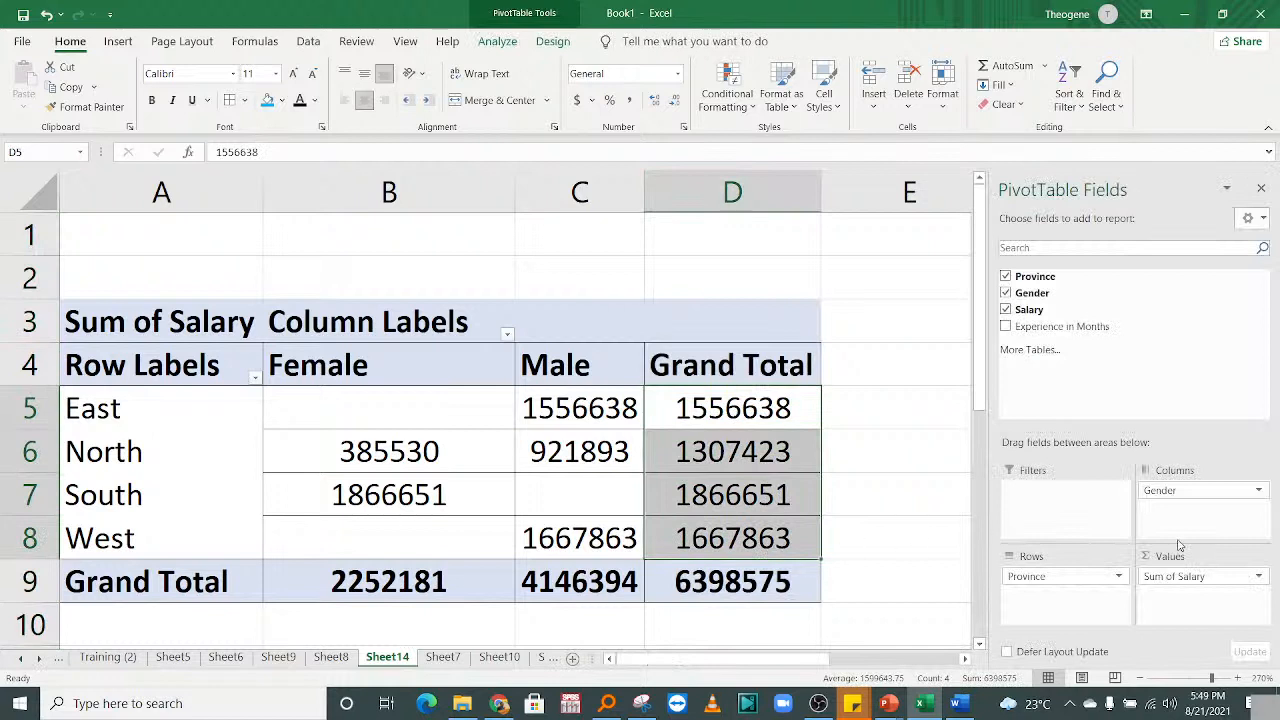
{"action": "left_click", "coordinate": [576, 414]}
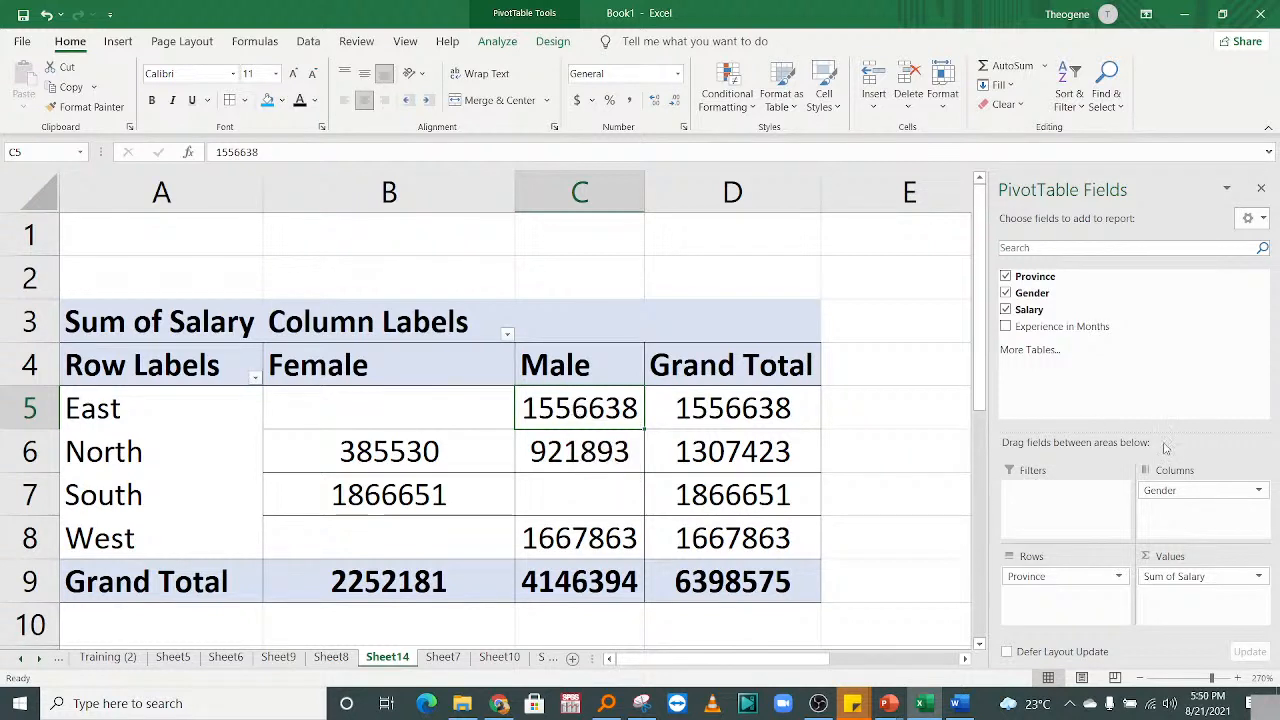
Replace Sum of Salary with Count of Gender and check each province's counts: Female 4, Male 7.
{"action": "mouse_move", "coordinate": [1178, 576]}
{"action": "left_mouse_down"}
{"action": "mouse_move", "coordinate": [1205, 463]}
{"action": "mouse_move", "coordinate": [1165, 323]}
{"action": "mouse_move", "coordinate": [1040, 296]}
{"action": "mouse_move", "coordinate": [1196, 644]}
{"action": "mouse_move", "coordinate": [1192, 590]}
{"action": "left_mouse_up"}
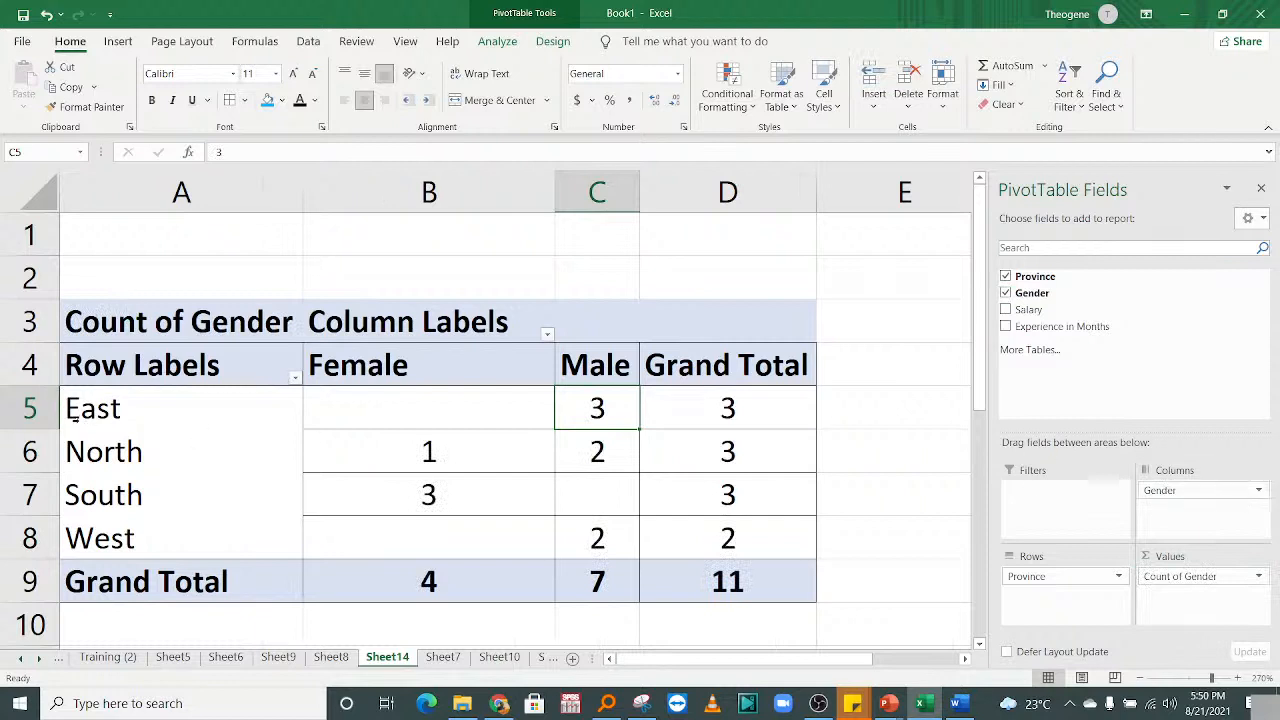
{"action": "left_click", "coordinate": [44, 409]}
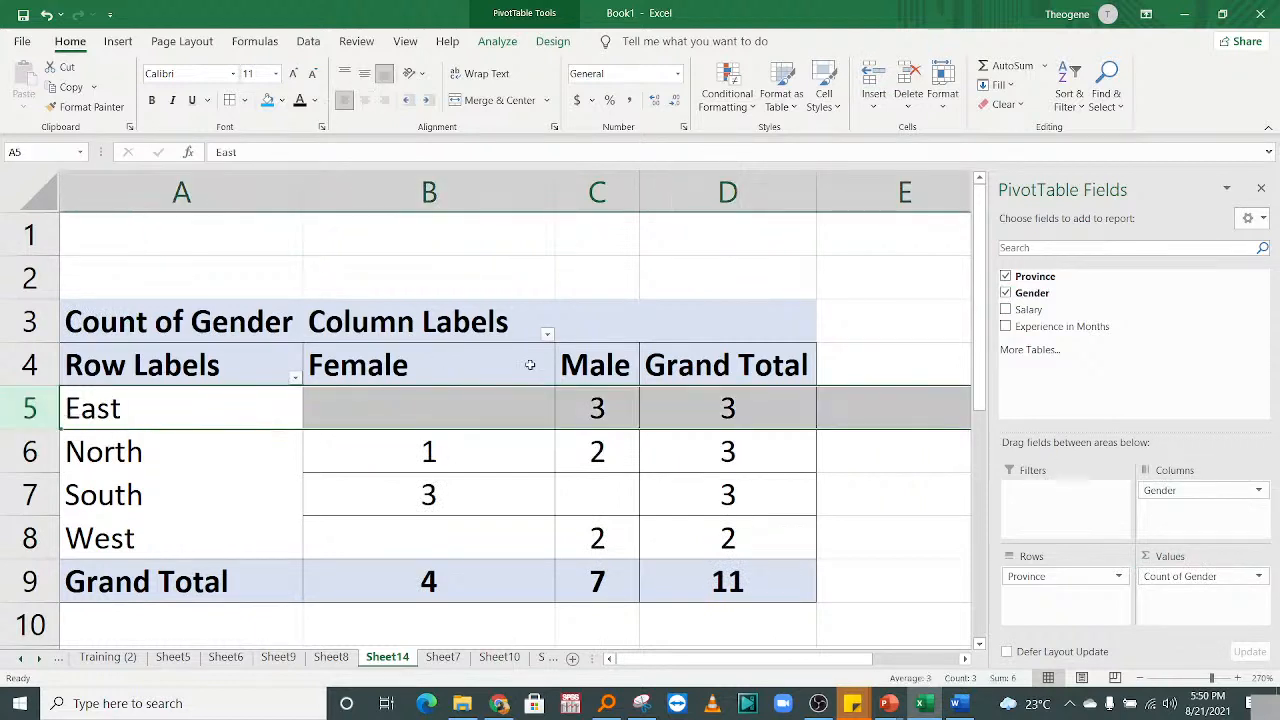
{"action": "left_click", "coordinate": [604, 408]}
{"action": "left_click", "coordinate": [456, 403]}
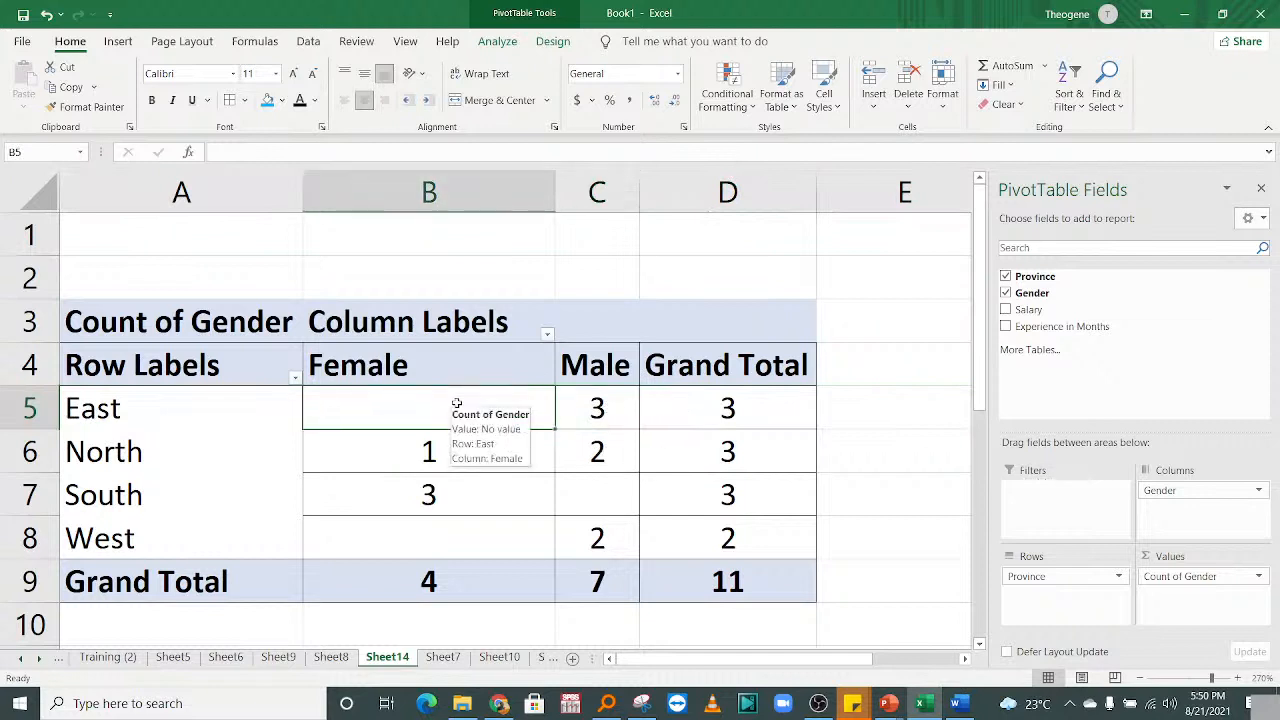
{"action": "left_click", "coordinate": [40, 451]}
{"action": "left_click", "coordinate": [447, 451]}
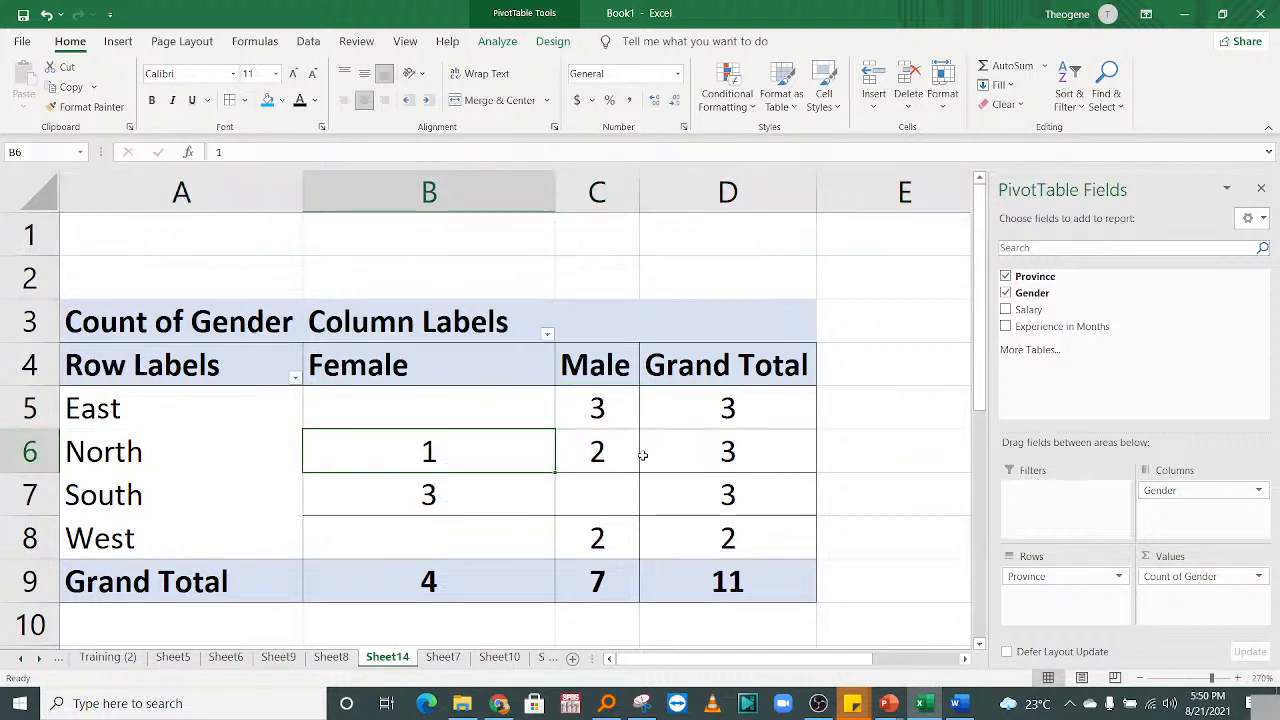
{"action": "left_click", "coordinate": [606, 449]}
{"action": "left_click", "coordinate": [25, 494]}
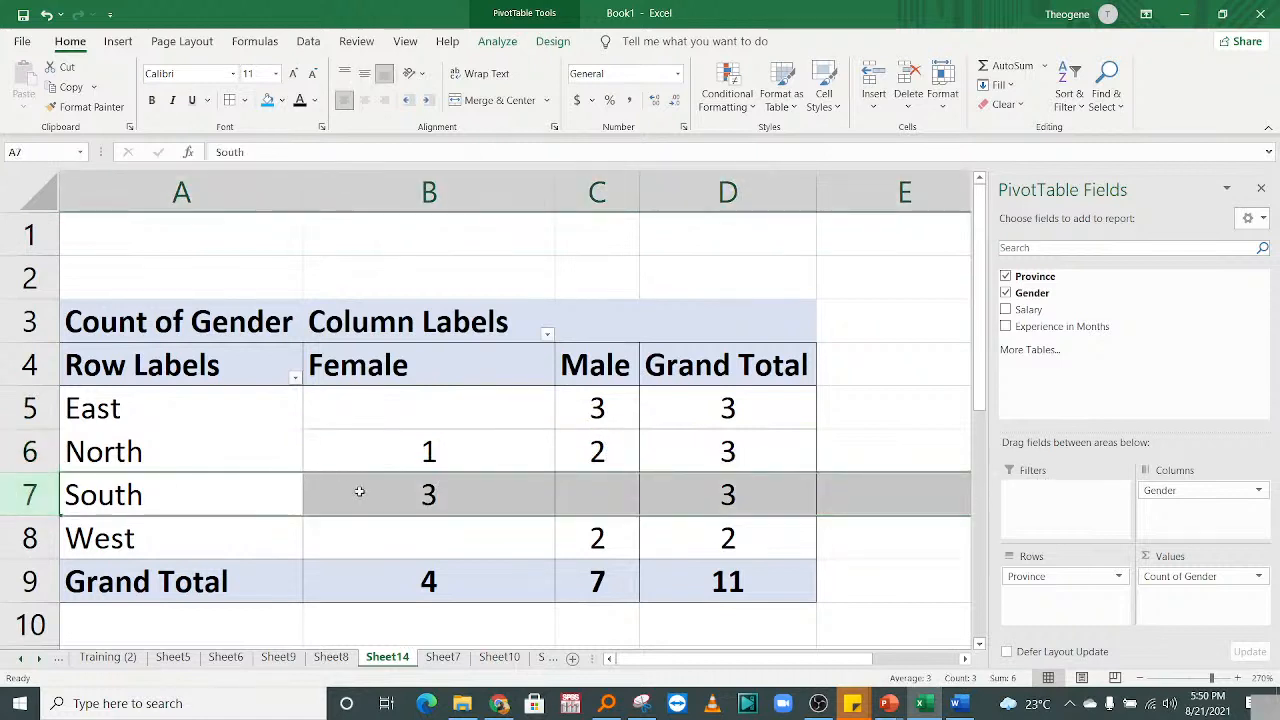
{"action": "left_click", "coordinate": [412, 494]}
{"action": "left_click", "coordinate": [630, 497]}
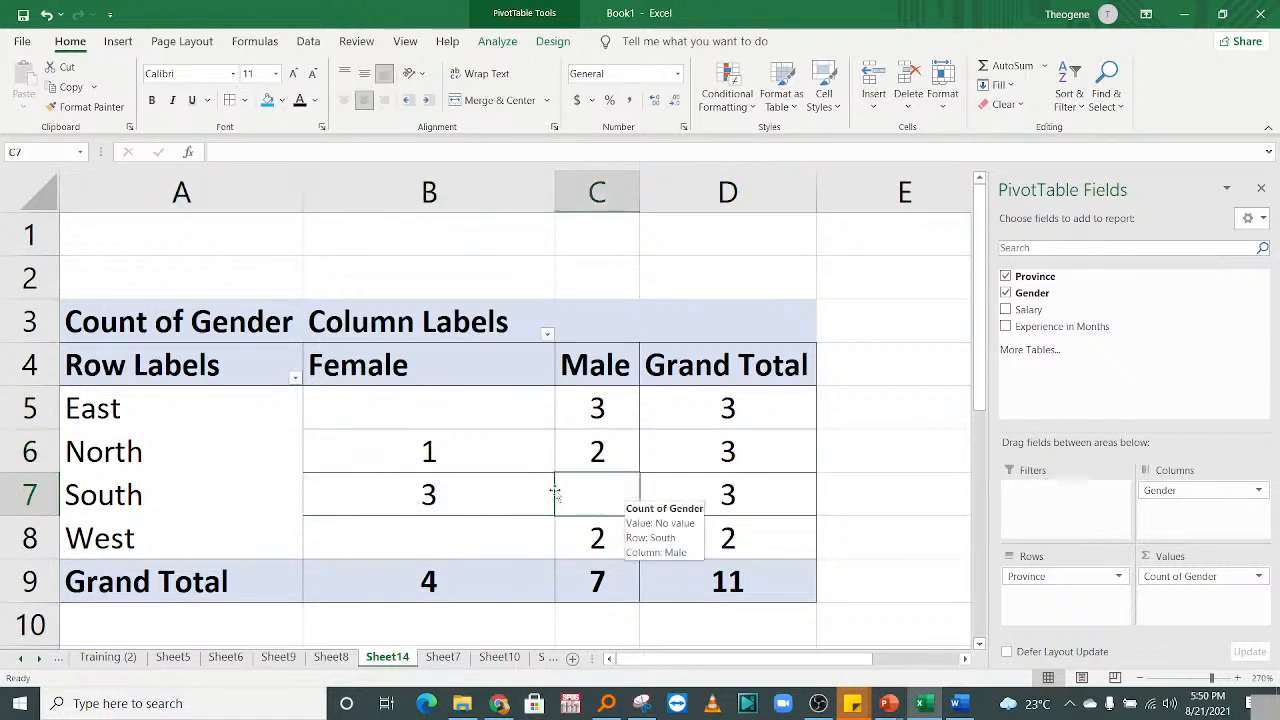
Clear Count of Gender and Count of Province from Values, leaving empty Province rows under Female and Male.
{"action": "left_click_drag", "start_coordinate": [1185, 492], "coordinate": [1160, 528]}
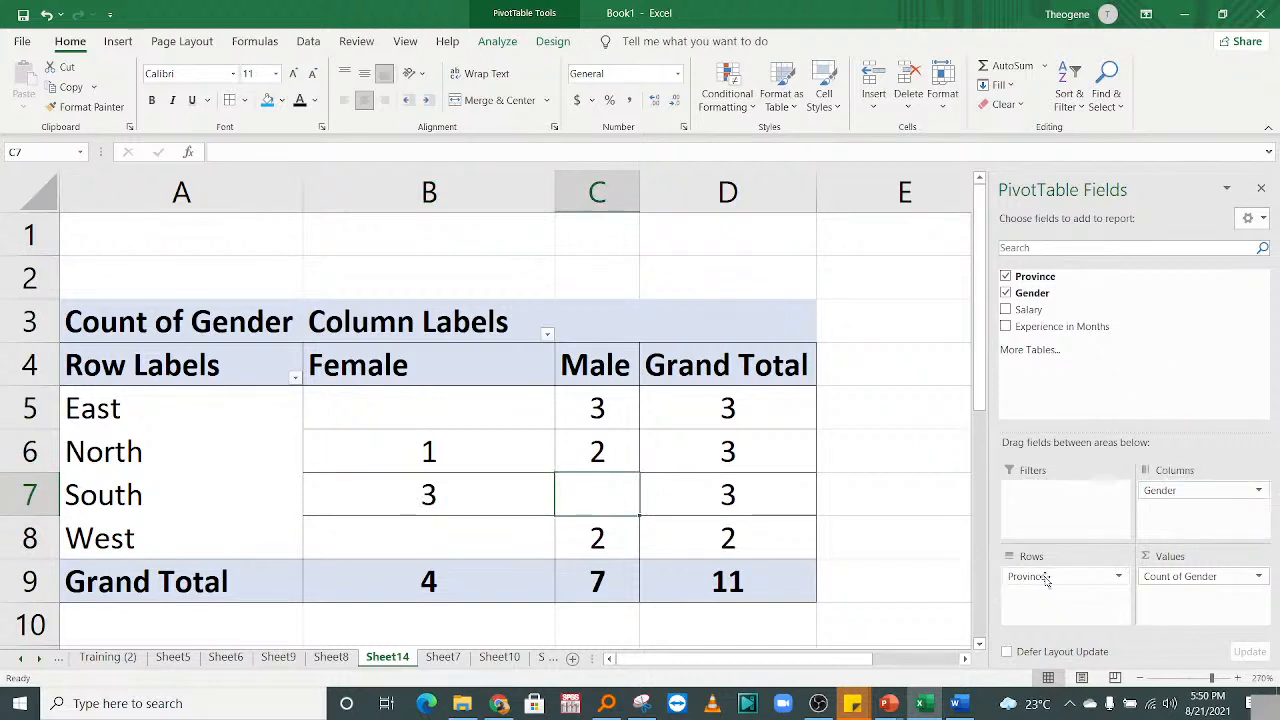
{"action": "left_click_drag", "start_coordinate": [1183, 586], "coordinate": [1081, 389]}
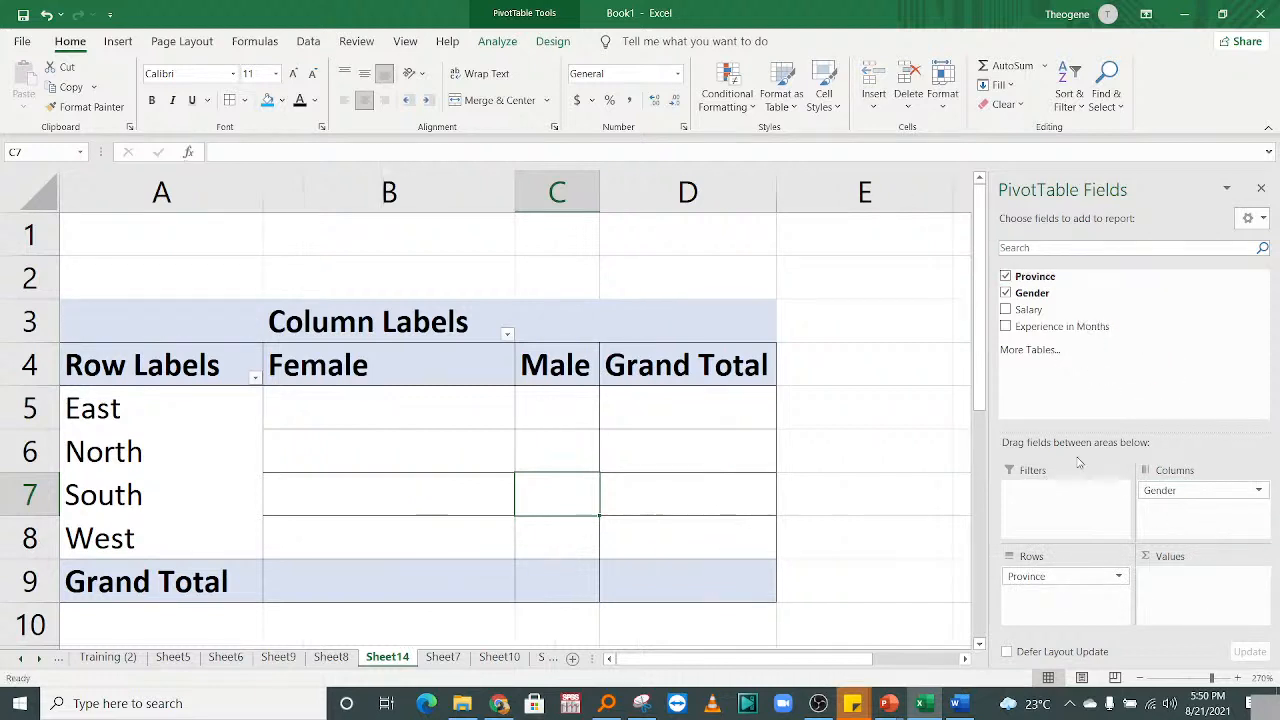
{"action": "left_click_drag", "start_coordinate": [1035, 280], "coordinate": [1195, 598]}
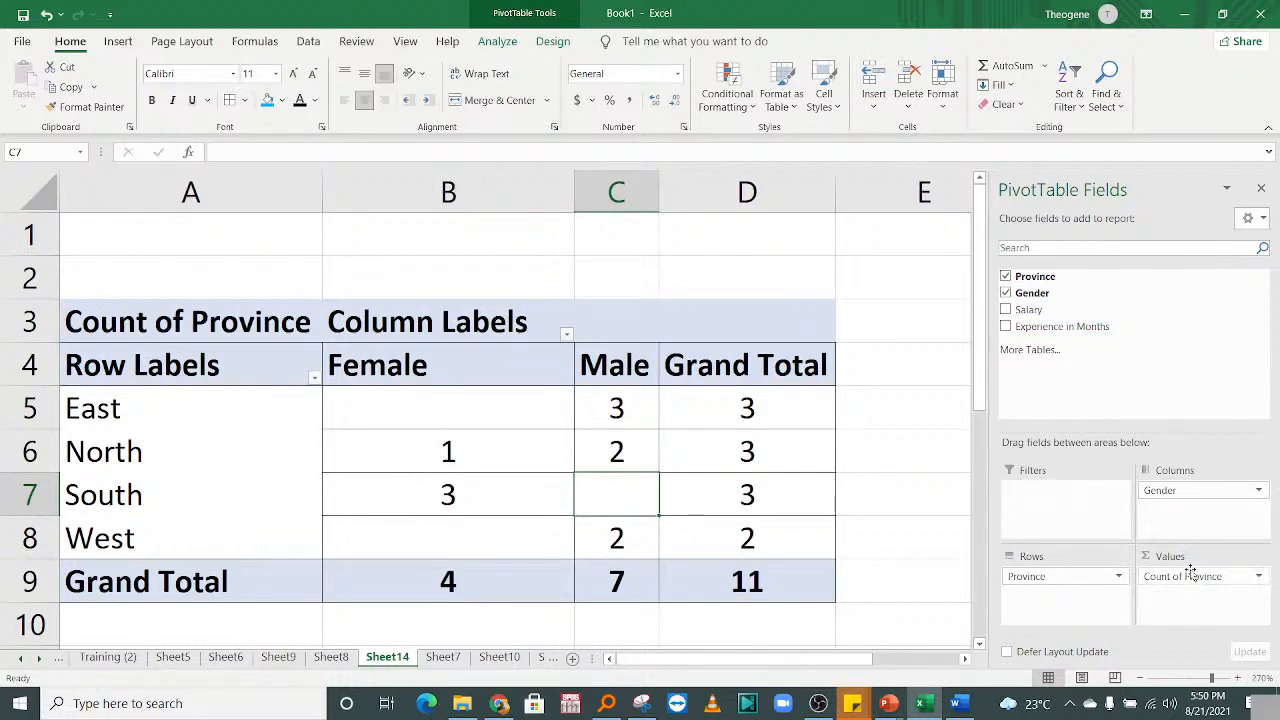
{"action": "left_click_drag", "start_coordinate": [1192, 586], "coordinate": [1110, 322]}
{"action": "left_click_drag", "start_coordinate": [1018, 300], "coordinate": [1143, 320]}
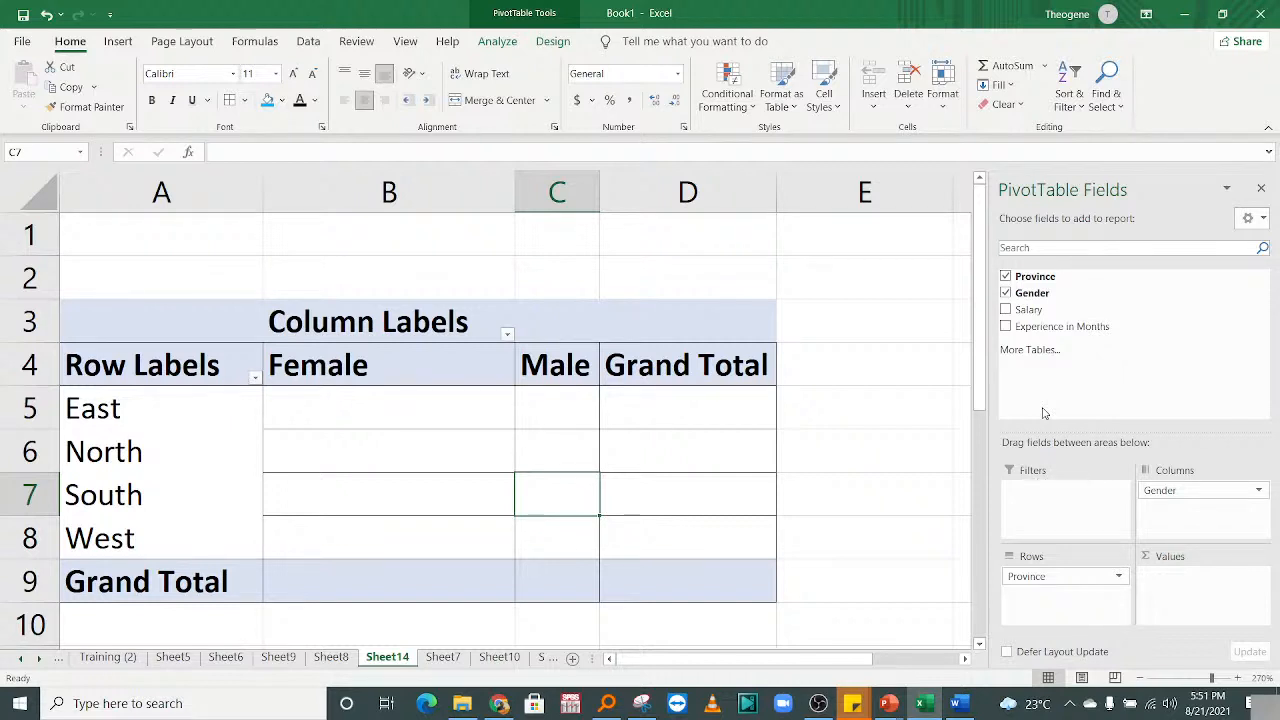
{"action": "left_click_drag", "start_coordinate": [981, 362], "coordinate": [976, 336]}
{"action": "left_click", "coordinate": [278, 478]}
{"action": "left_click", "coordinate": [560, 420]}
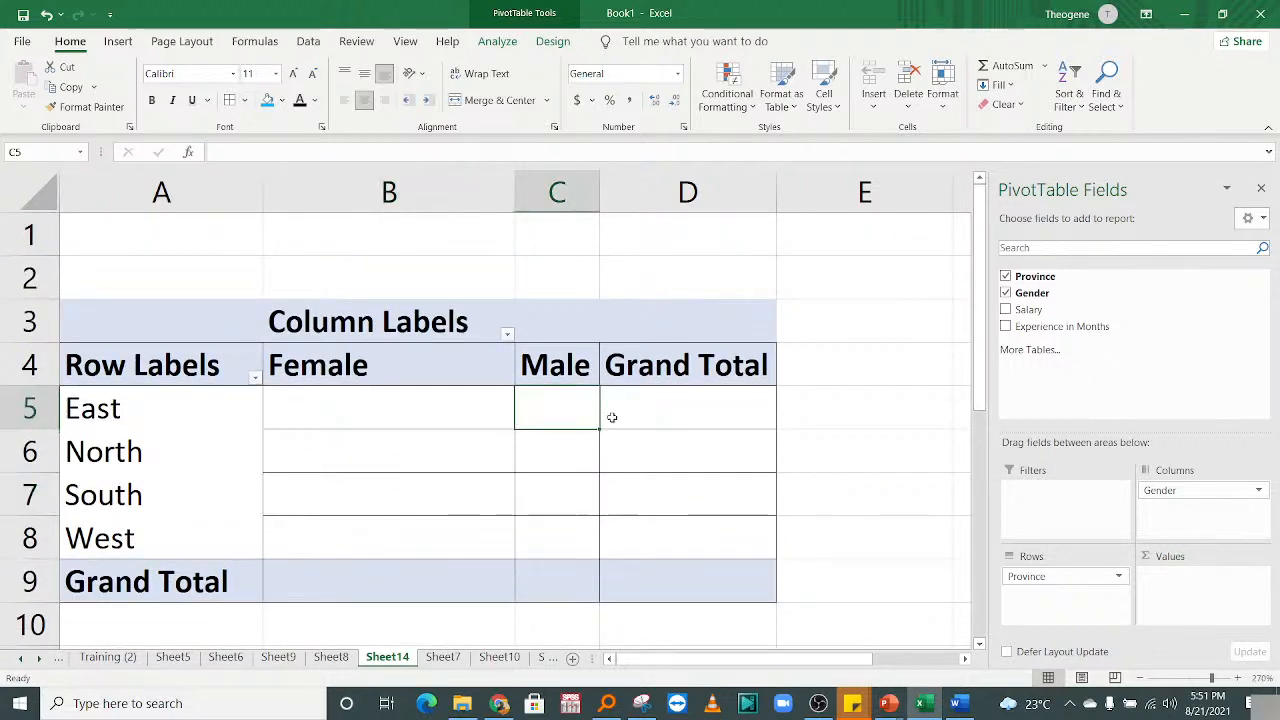
{"action": "left_click", "coordinate": [810, 452]}
{"action": "left_click", "coordinate": [840, 357]}
{"action": "left_click", "coordinate": [537, 443]}
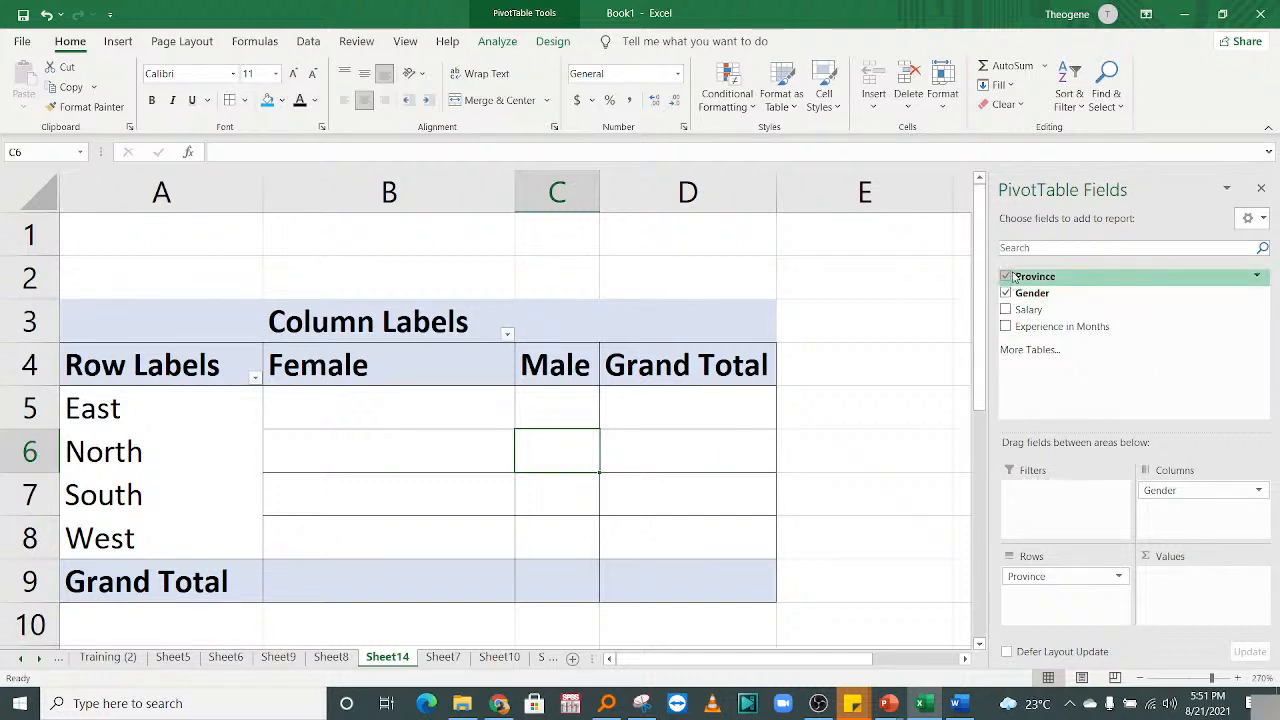
Move Province from Rows into Columns under Gender, giving one Count of Province row (Female Total 4).
{"action": "left_click_drag", "start_coordinate": [1010, 276], "coordinate": [1203, 590]}
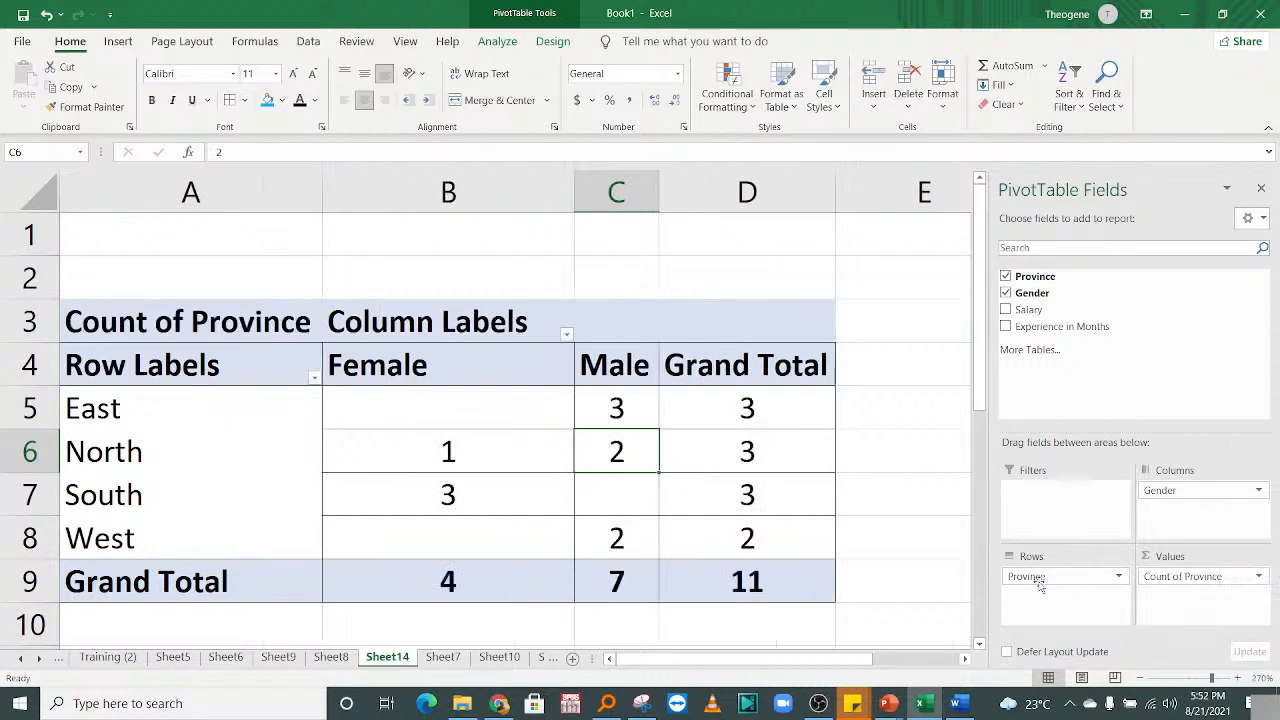
{"action": "left_click_drag", "start_coordinate": [1043, 577], "coordinate": [1105, 352]}
{"action": "left_click_drag", "start_coordinate": [1043, 296], "coordinate": [1088, 370]}
{"action": "left_click_drag", "start_coordinate": [1048, 274], "coordinate": [1190, 508]}
{"action": "left_click", "coordinate": [553, 567]}
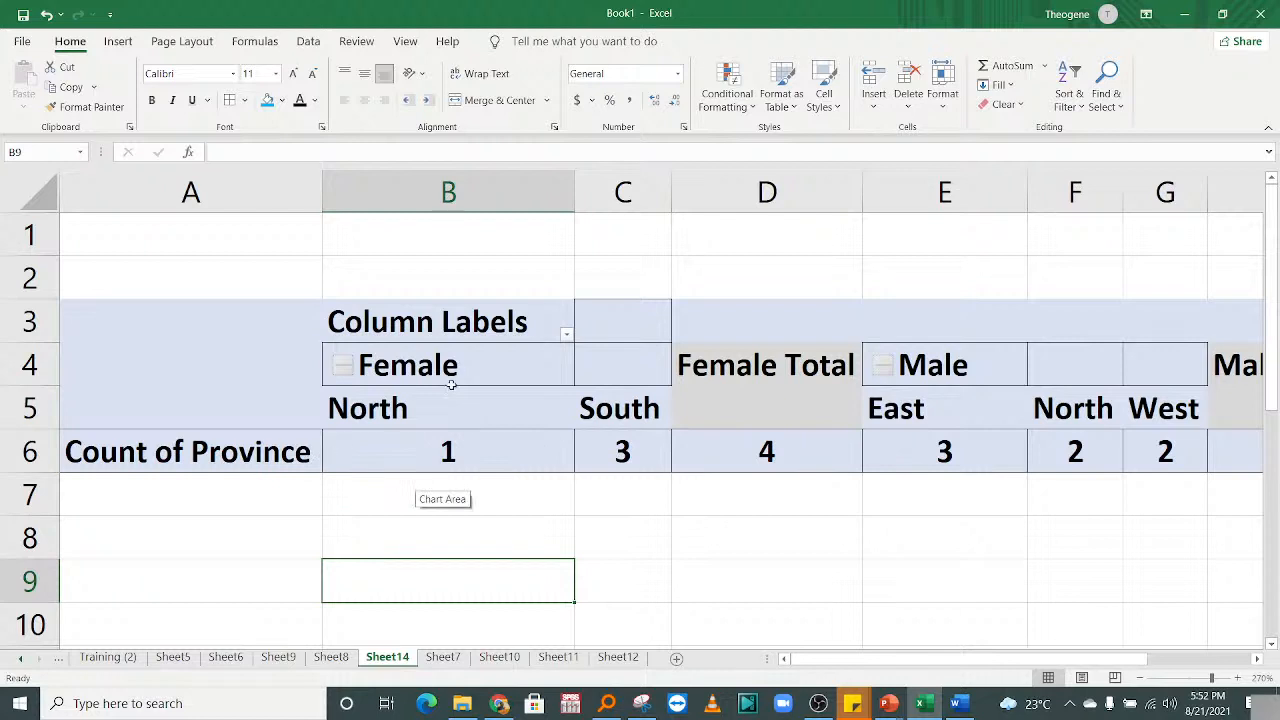
{"action": "left_click", "coordinate": [767, 455]}
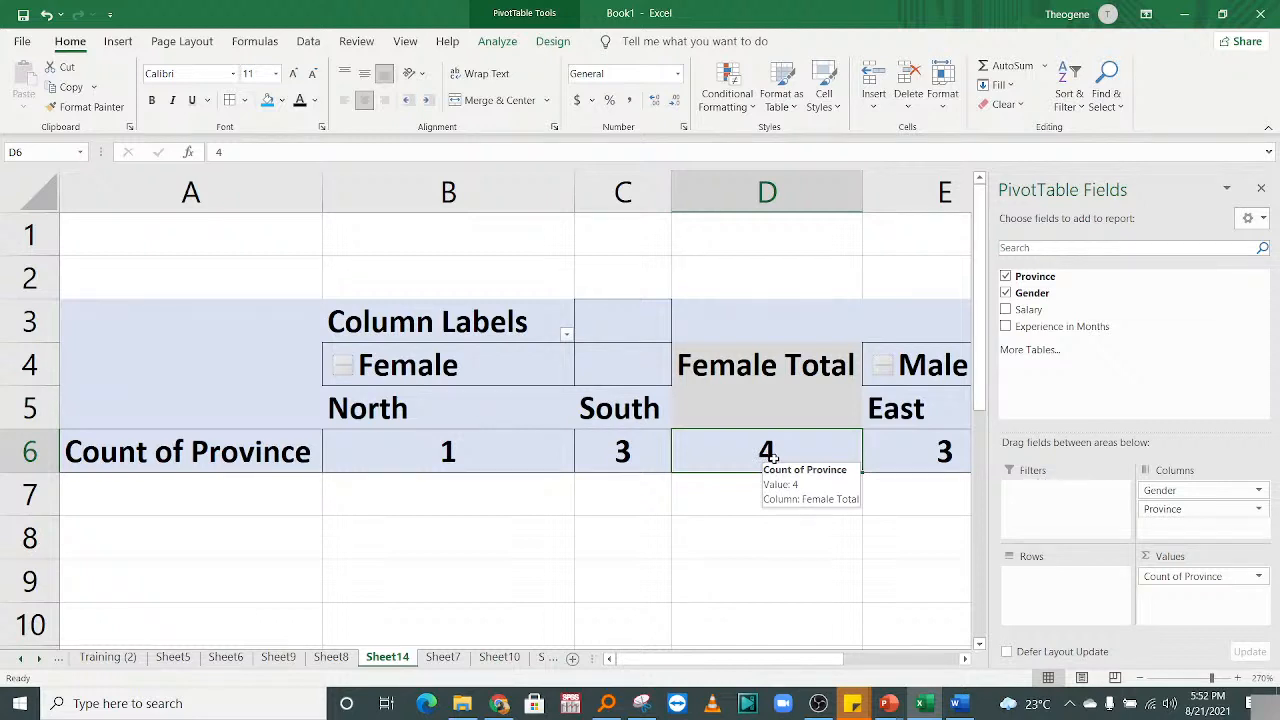
{"action": "left_click", "coordinate": [630, 440]}
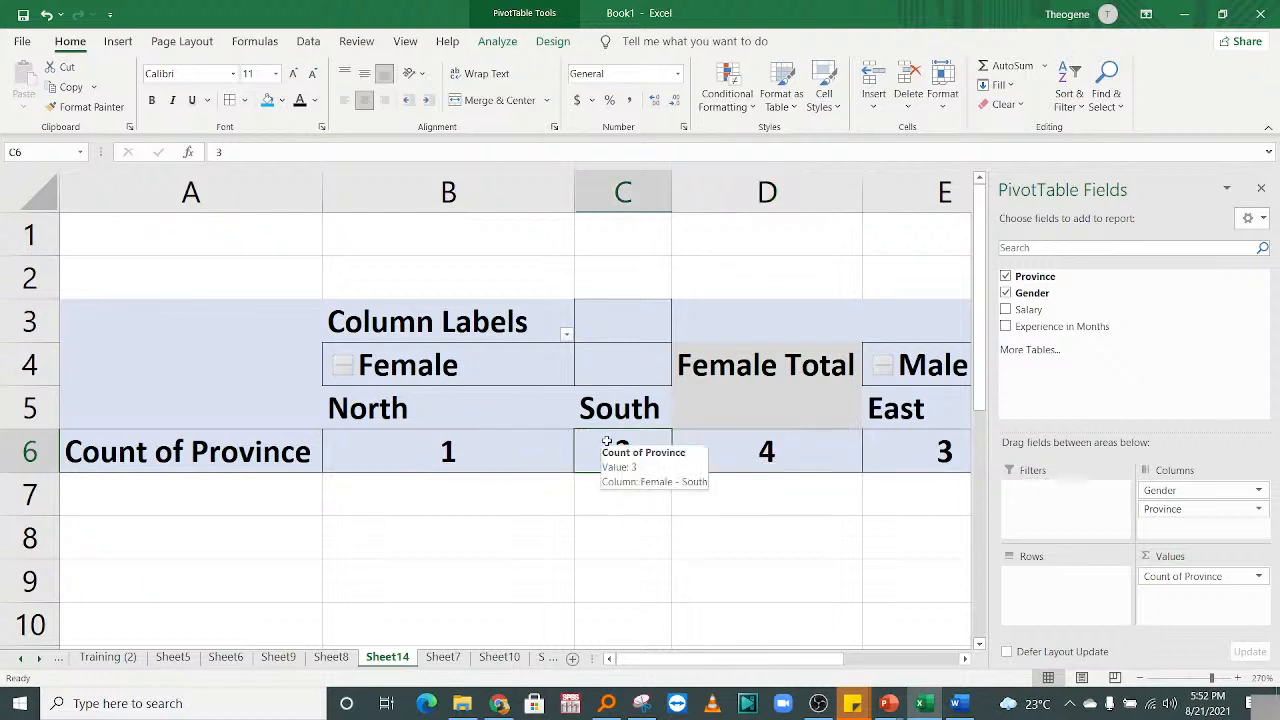
{"action": "left_click", "coordinate": [450, 455]}
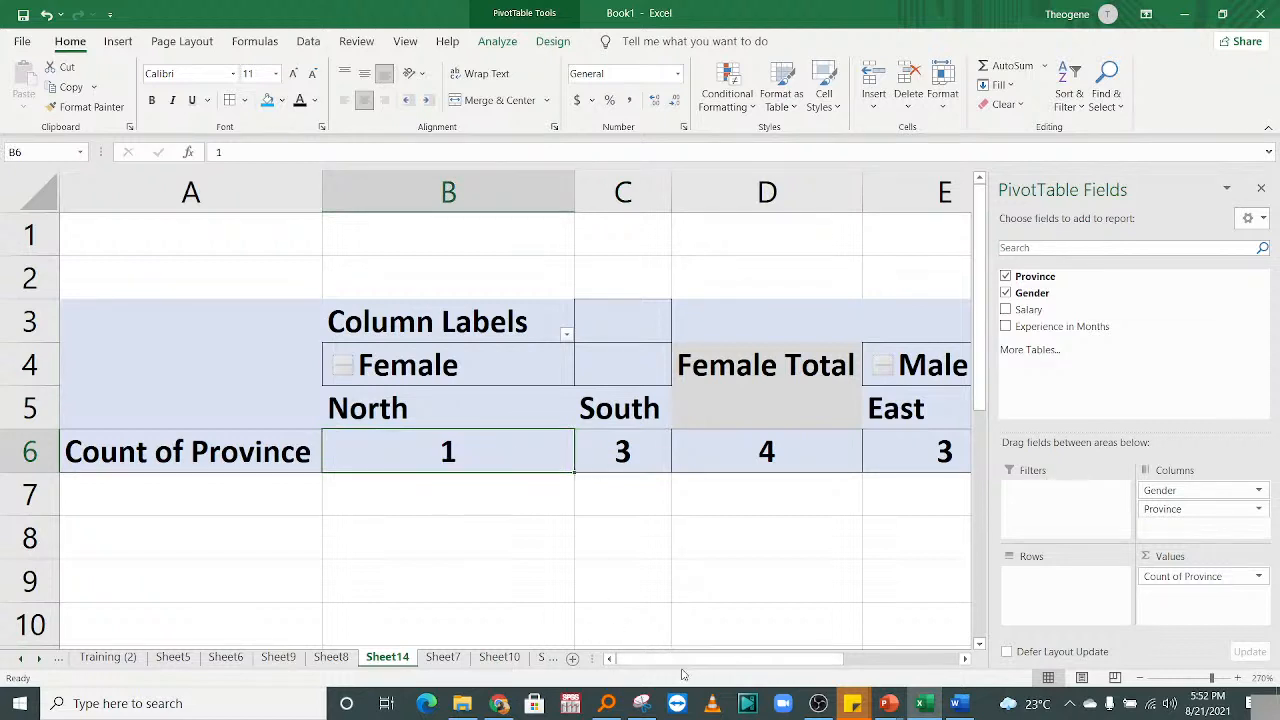
{"action": "left_click_drag", "start_coordinate": [685, 668], "coordinate": [768, 665]}
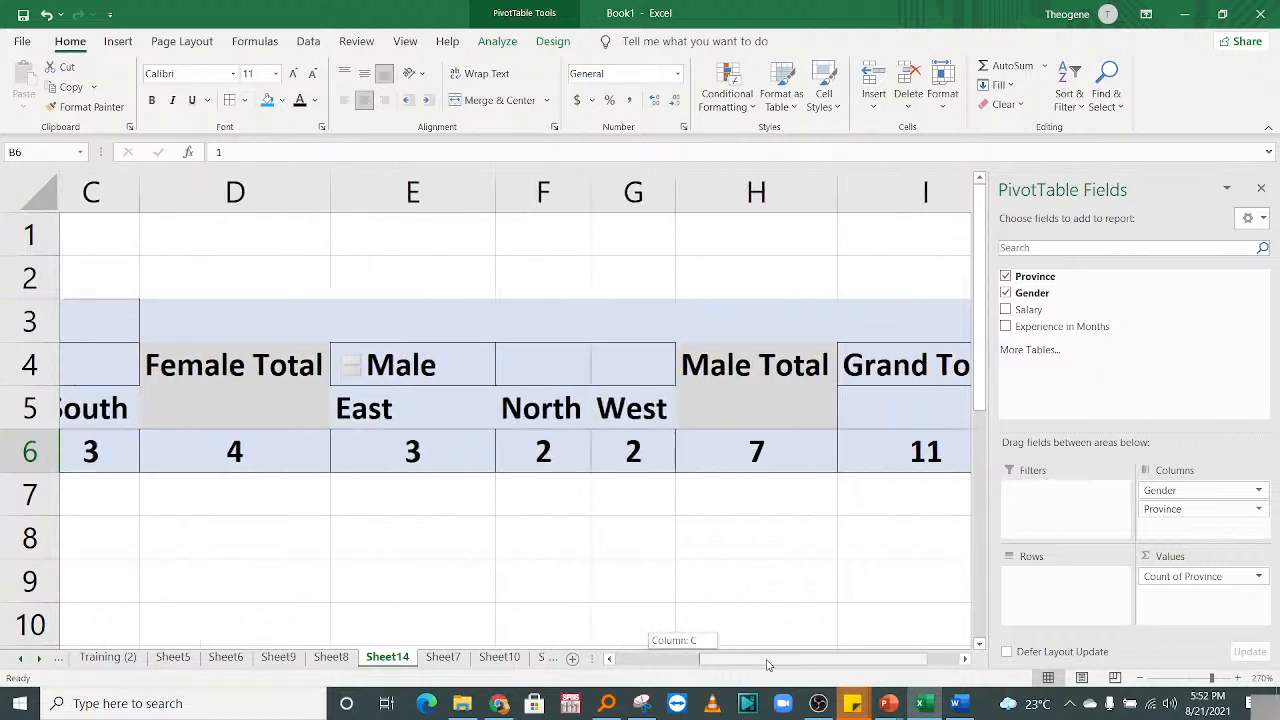
{"action": "left_click", "coordinate": [471, 360]}
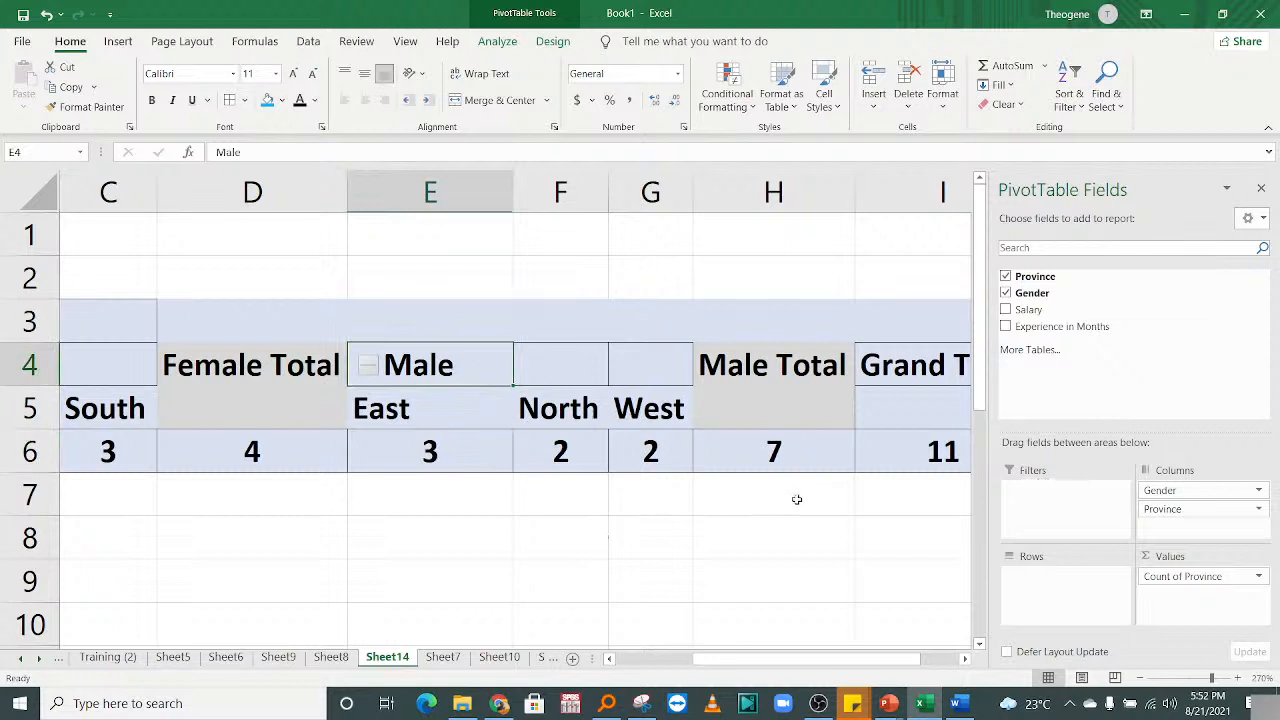
{"action": "left_click", "coordinate": [778, 451]}
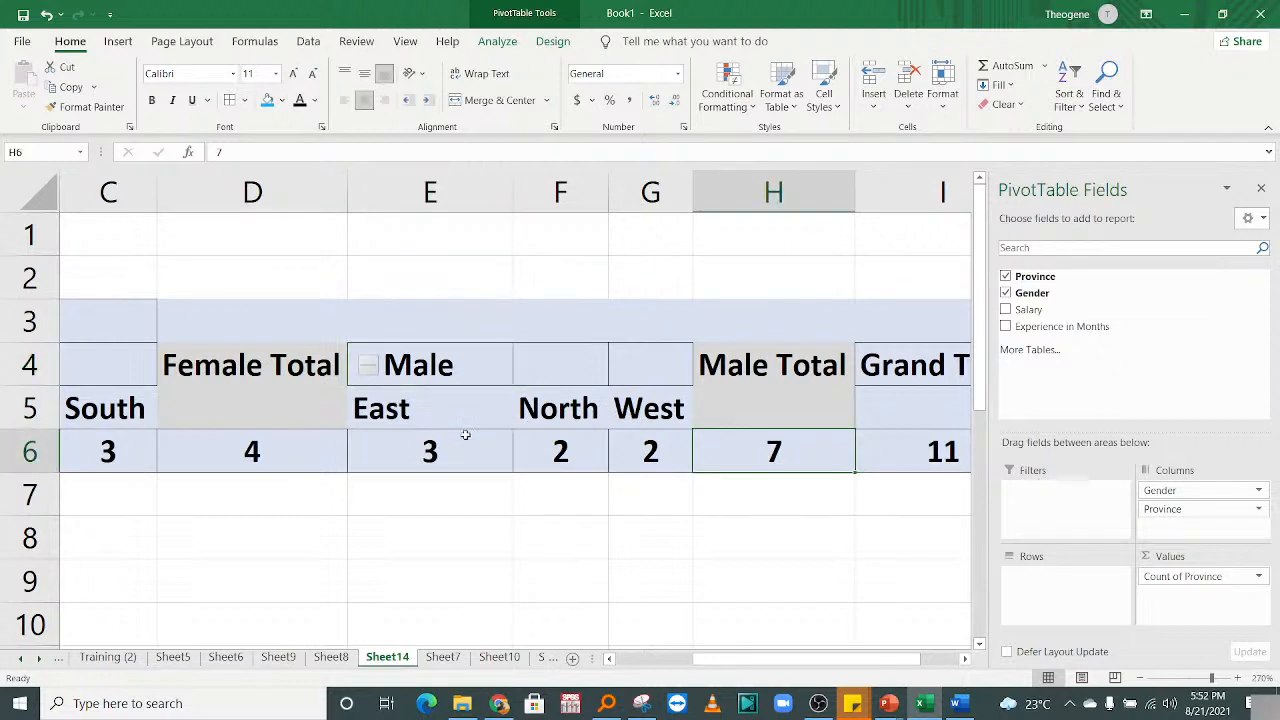
{"action": "left_click", "coordinate": [420, 450]}
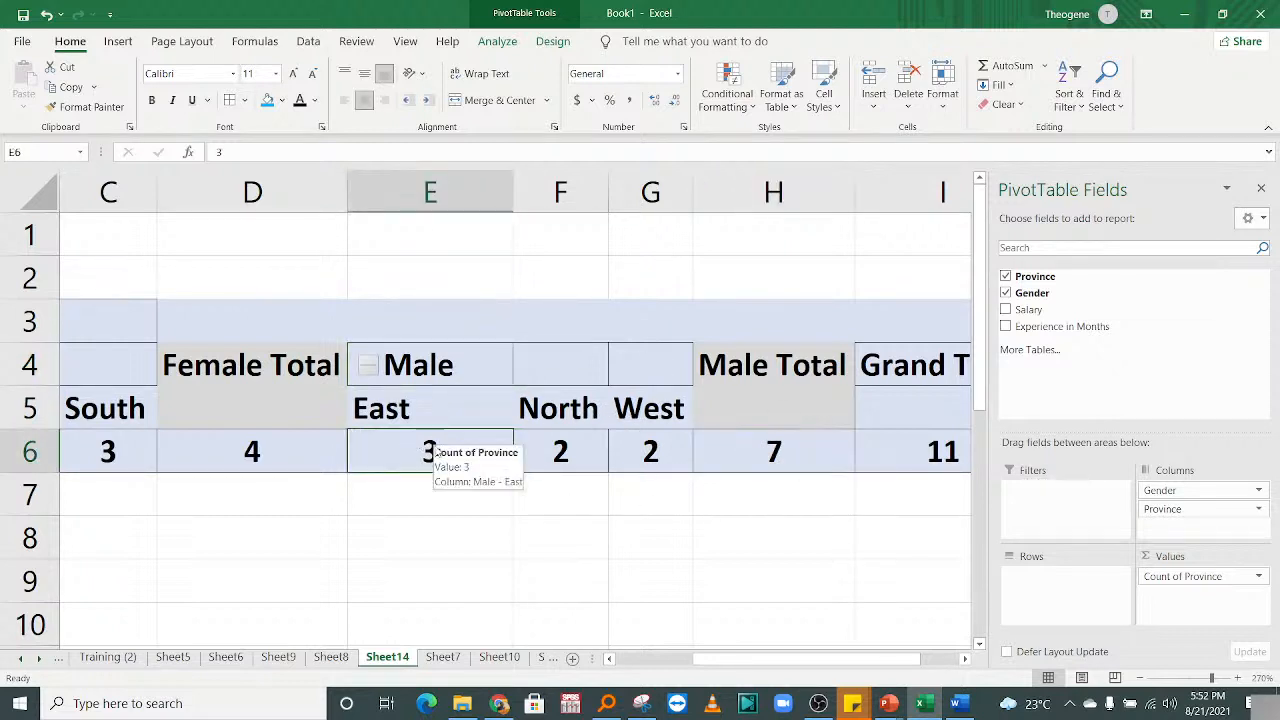
{"action": "left_click", "coordinate": [572, 451]}
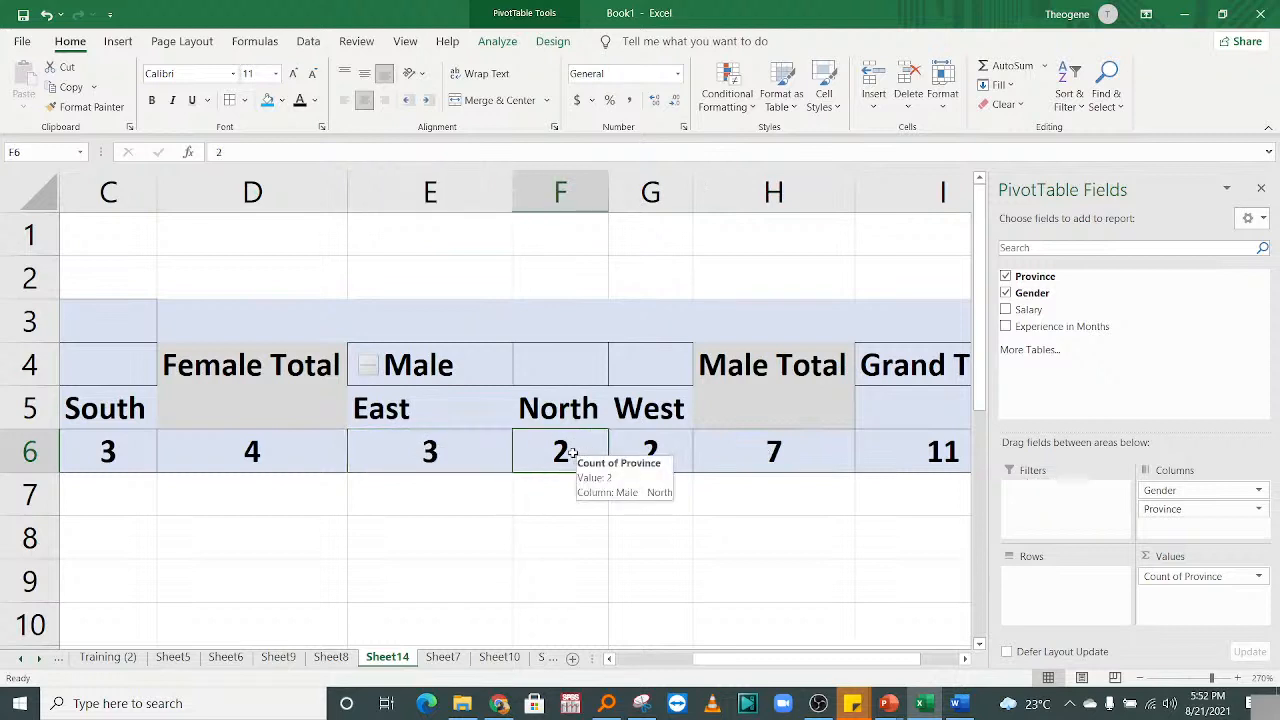
{"action": "left_click", "coordinate": [655, 452]}
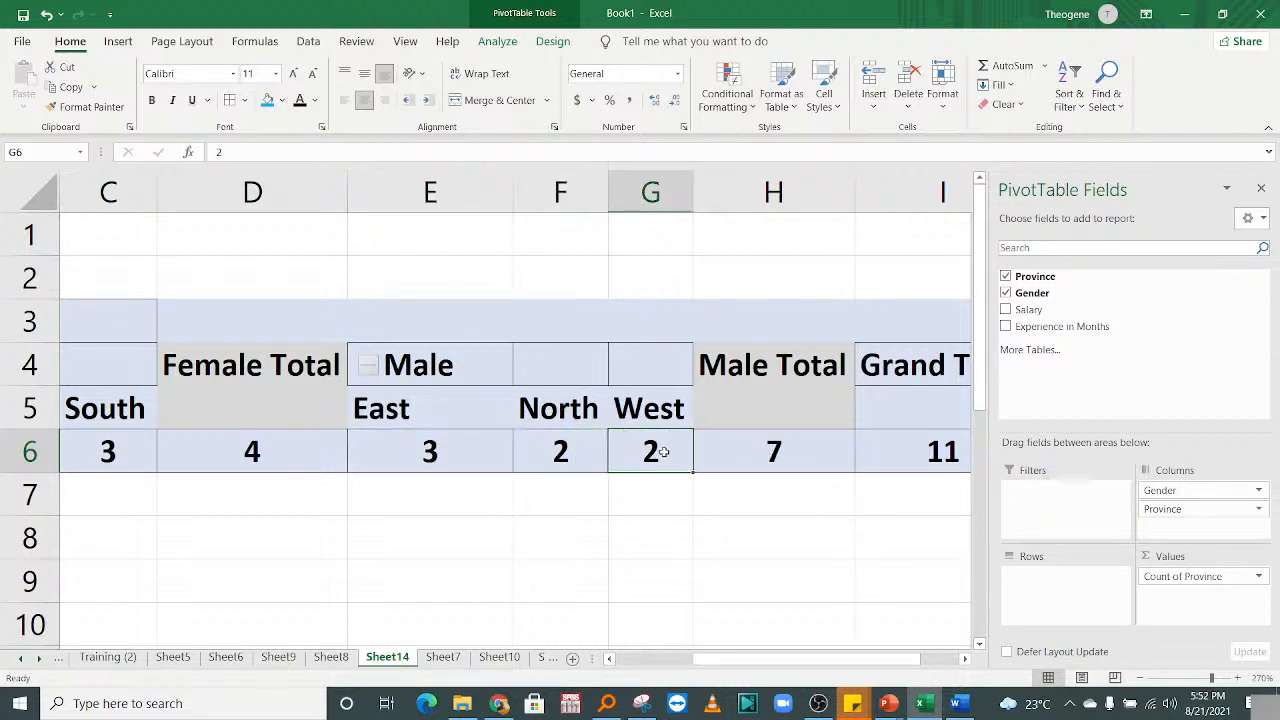
{"action": "left_click_drag", "start_coordinate": [744, 659], "coordinate": [808, 667]}
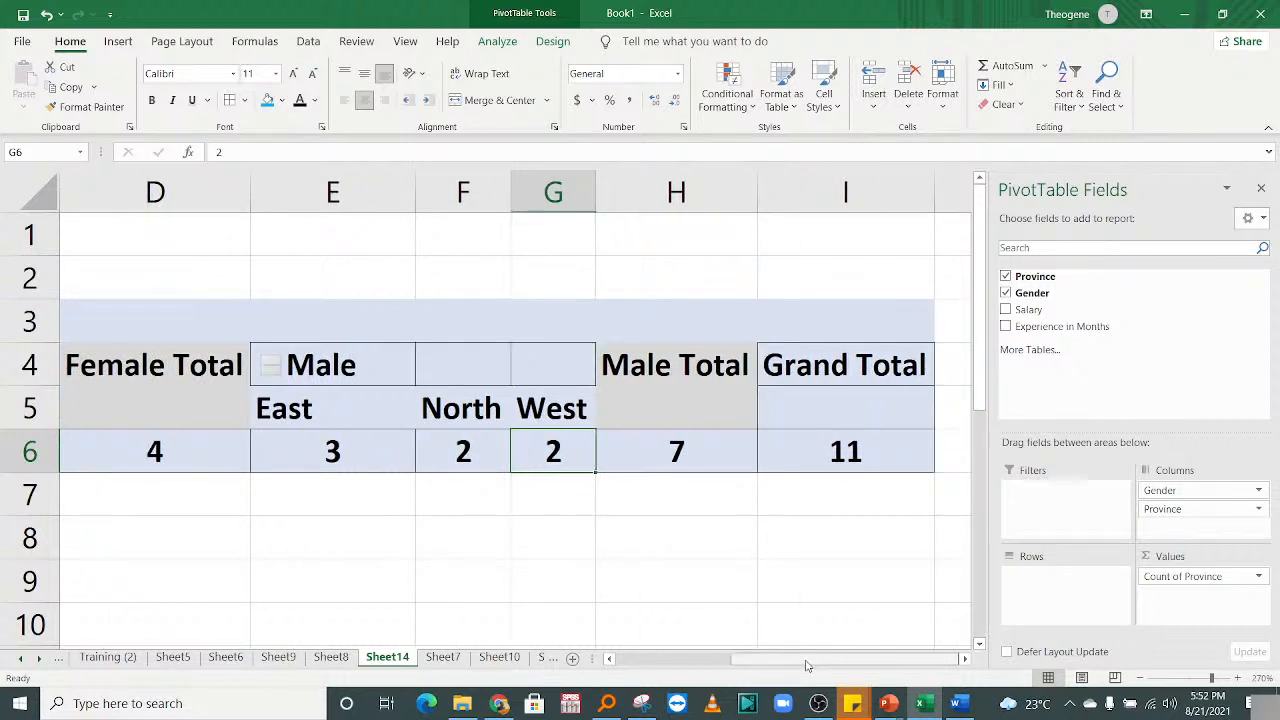
{"action": "left_click", "coordinate": [829, 456]}
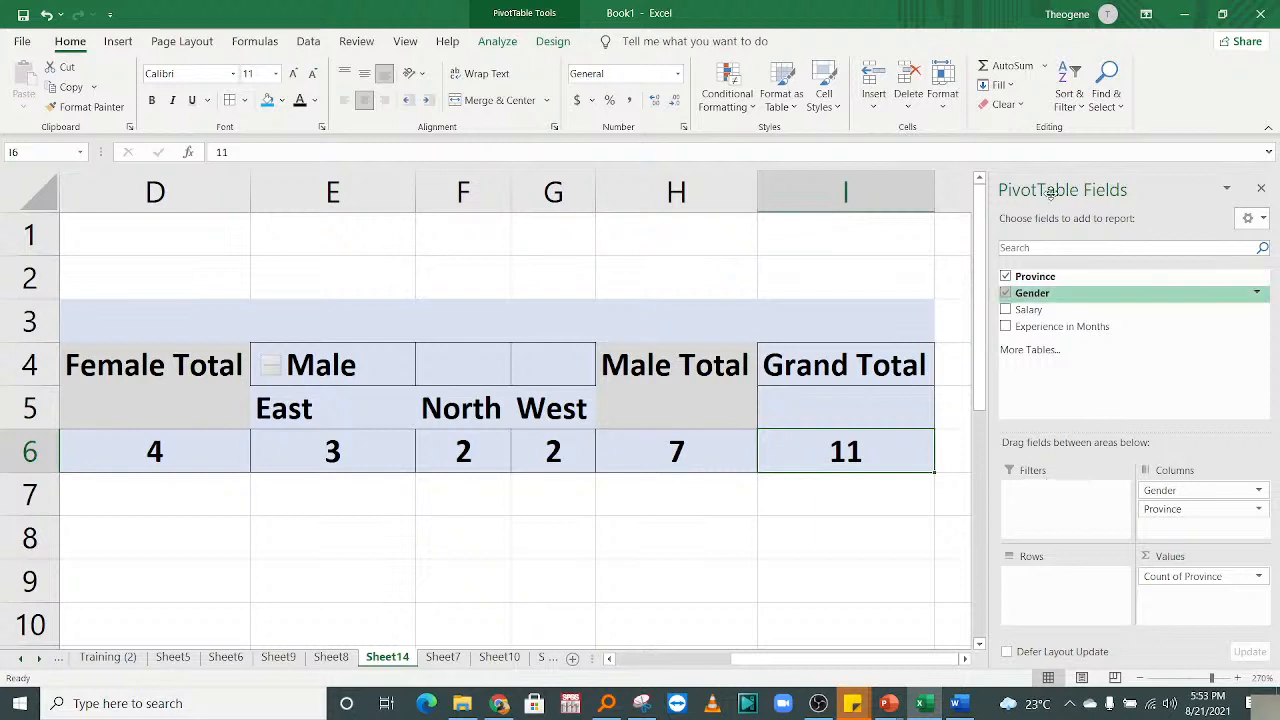
Delete Sheet14 along with its PivotTable.
{"action": "right_click", "coordinate": [384, 664]}
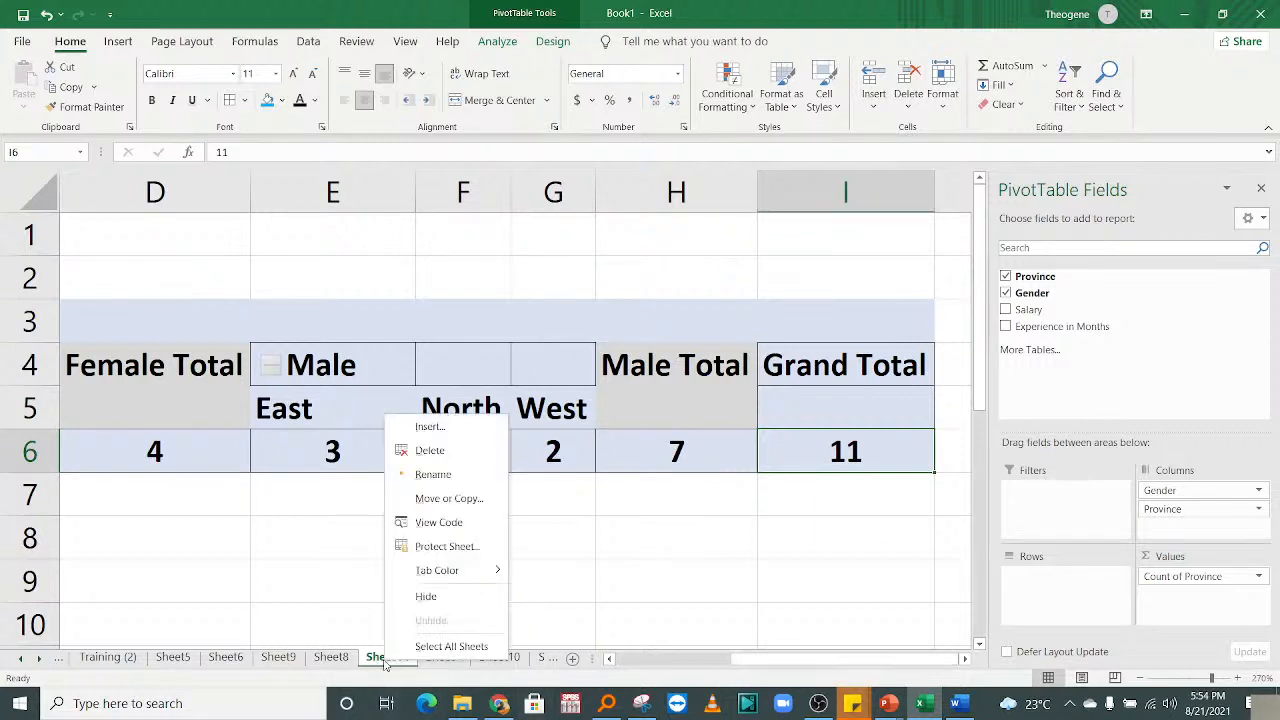
{"action": "left_click", "coordinate": [432, 451]}
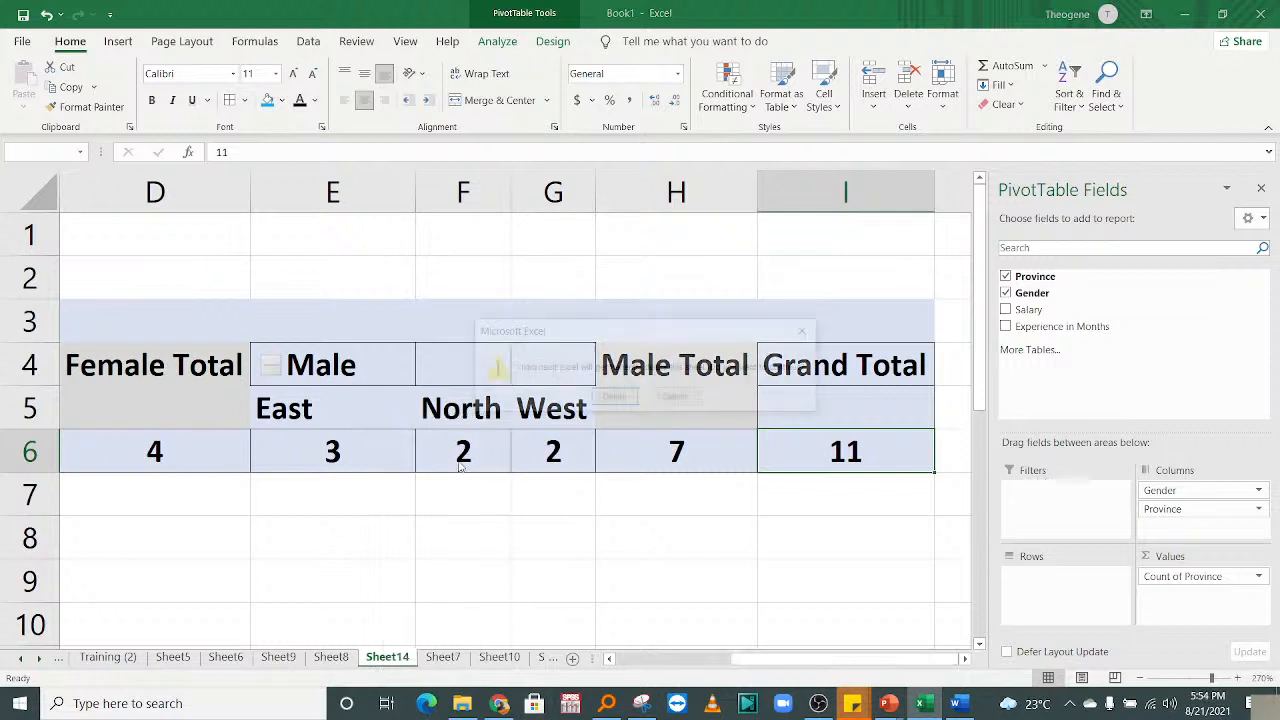
{"action": "left_click", "coordinate": [613, 399]}
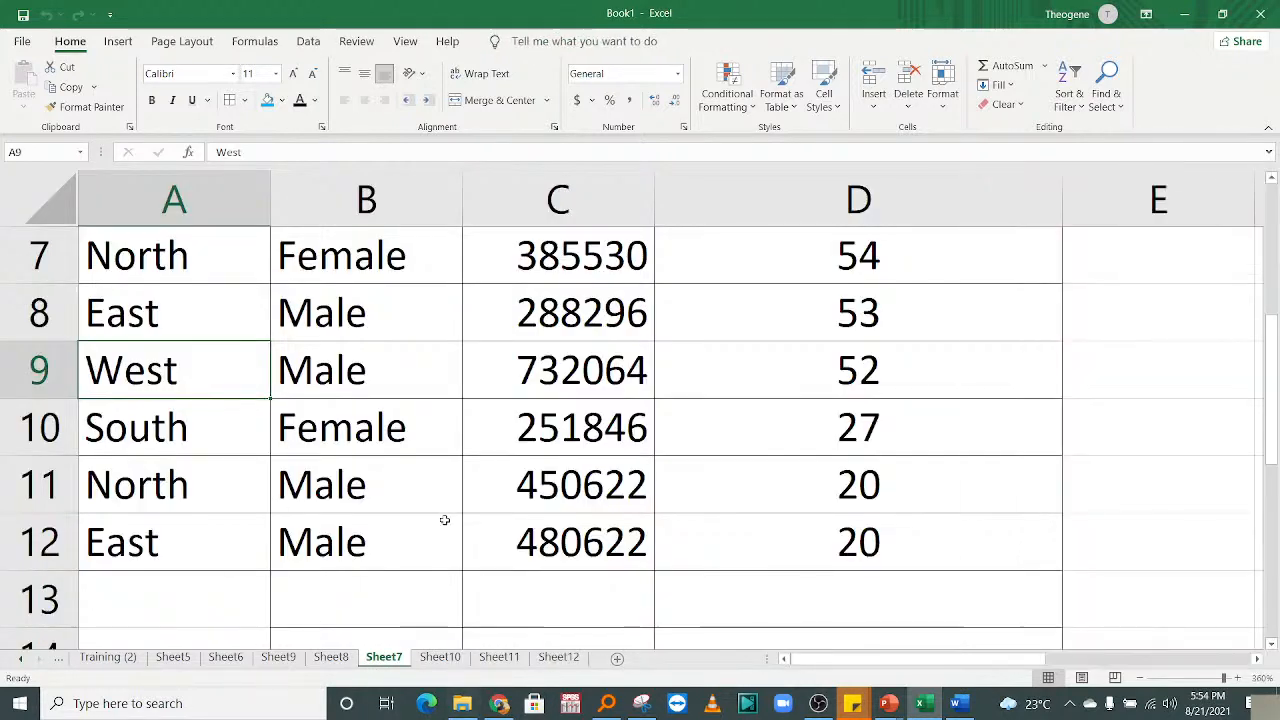
Zoom out on Sheet7 and scroll back to the top of the Province, Gender, Salary table.
{"action": "left_click", "coordinate": [446, 521]}
{"action": "left_click", "coordinate": [1140, 680]}
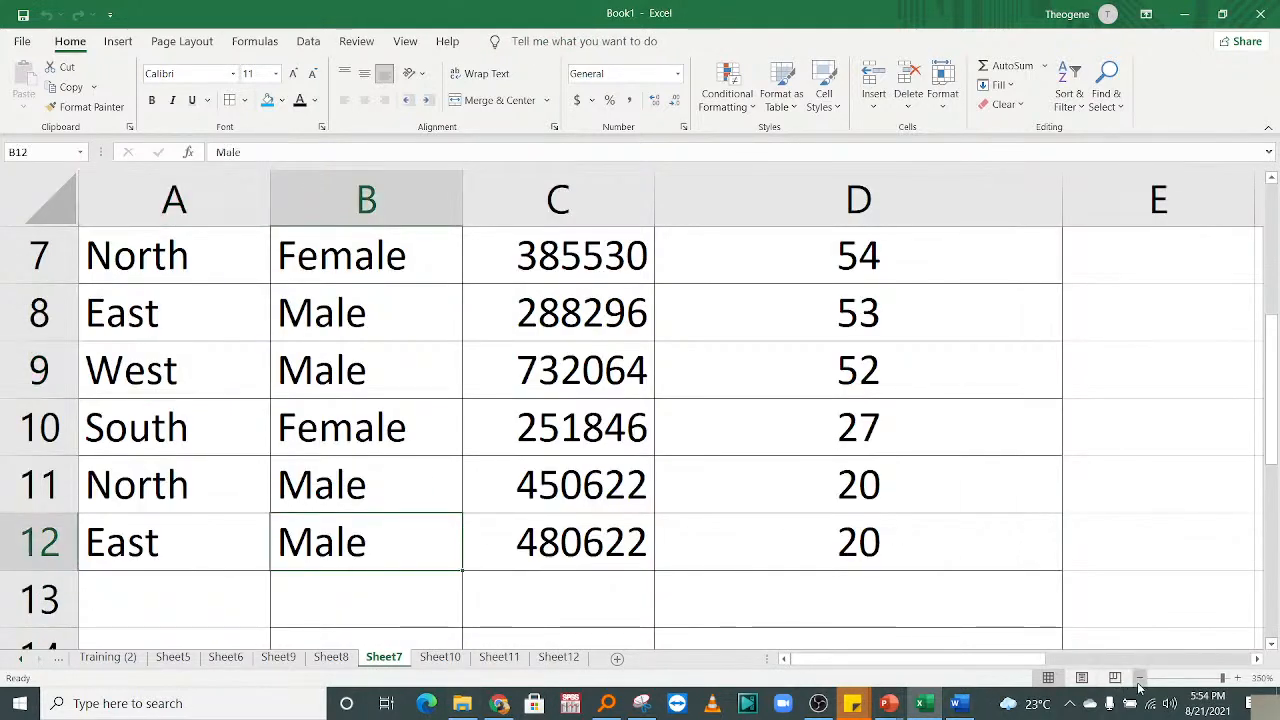
{"action": "left_click", "coordinate": [1140, 680]}
{"action": "left_click", "coordinate": [1140, 680]}
{"action": "left_click", "coordinate": [1140, 680]}
{"action": "left_click", "coordinate": [1140, 680]}
{"action": "left_click", "coordinate": [1140, 680]}
{"action": "left_click_drag", "start_coordinate": [515, 387], "coordinate": [531, 180]}
{"action": "left_click", "coordinate": [304, 512]}
{"action": "left_click", "coordinate": [302, 308]}
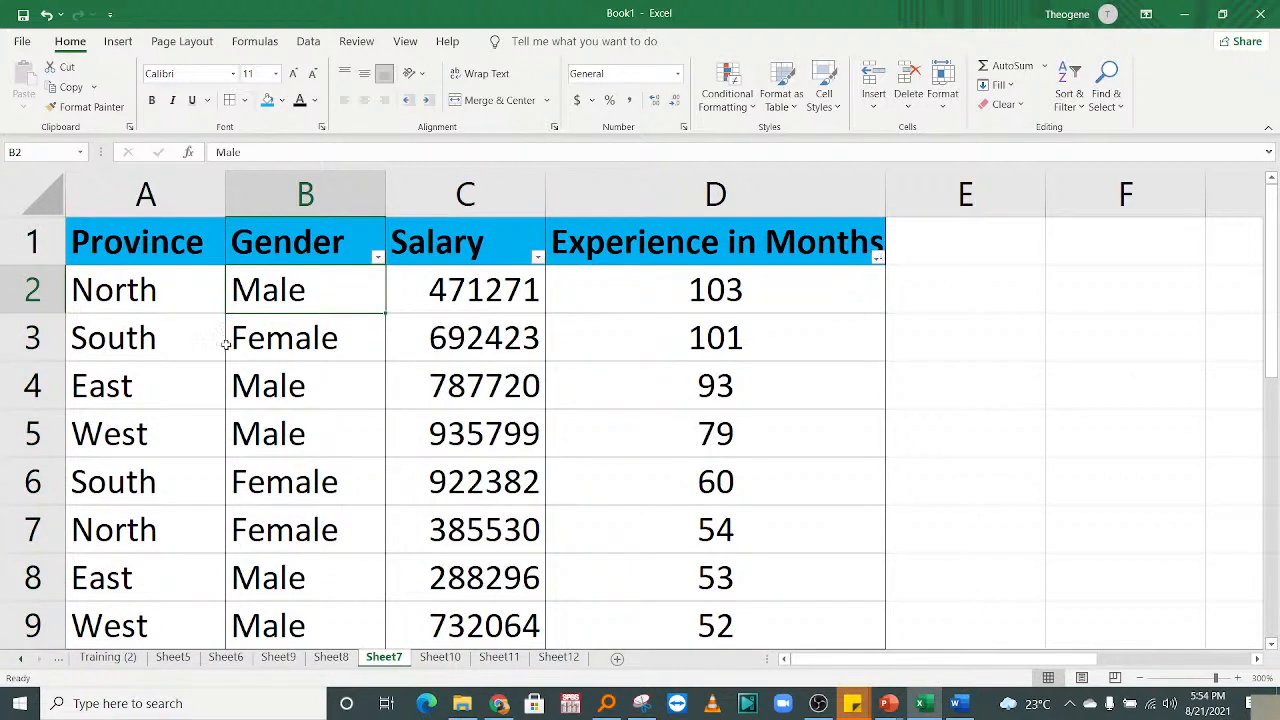
Change the B1 header text from Gender to 'Names'.
{"action": "left_click", "coordinate": [290, 243]}
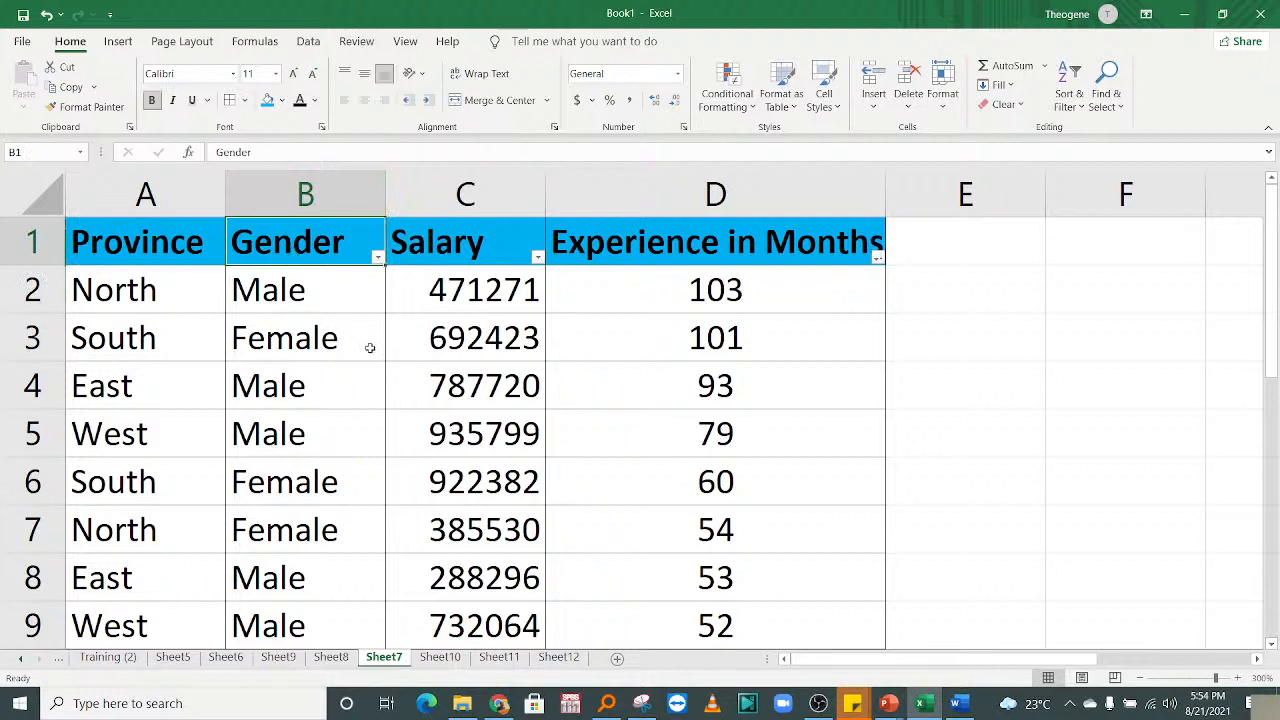
{"action": "type", "text": "N"}
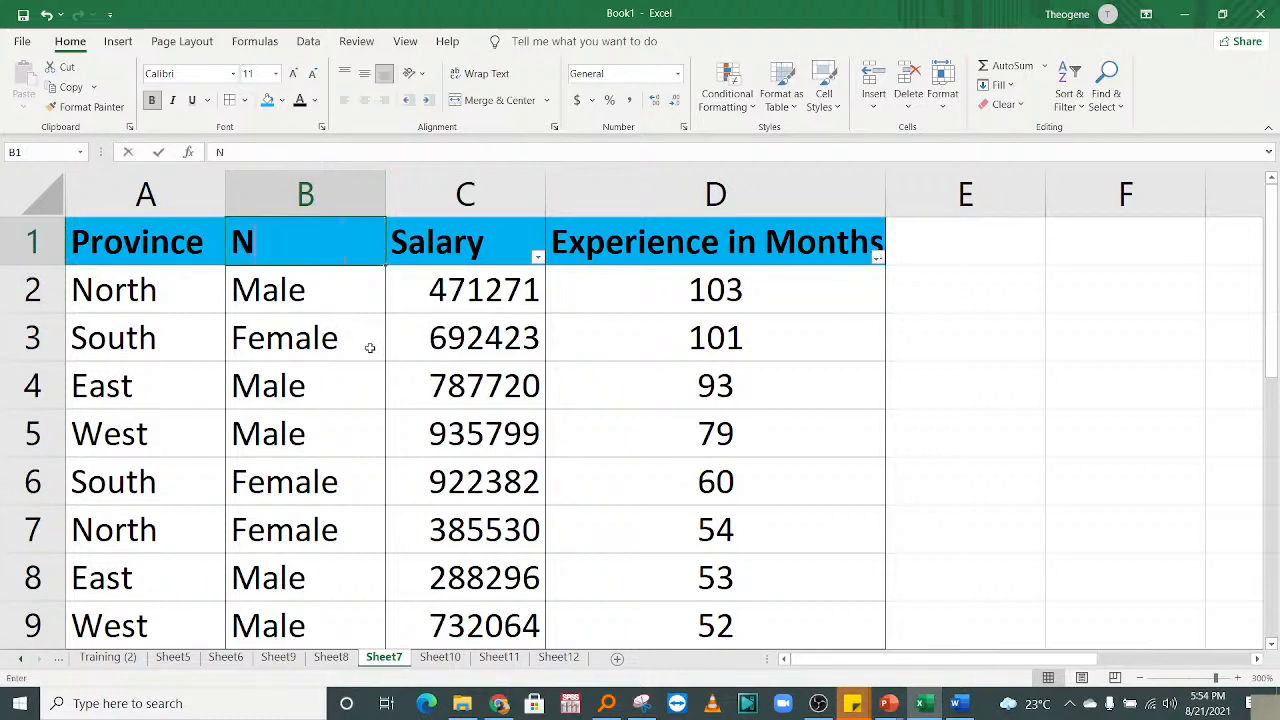
{"action": "type", "text": "ames"}
{"action": "key", "text": "Return"}
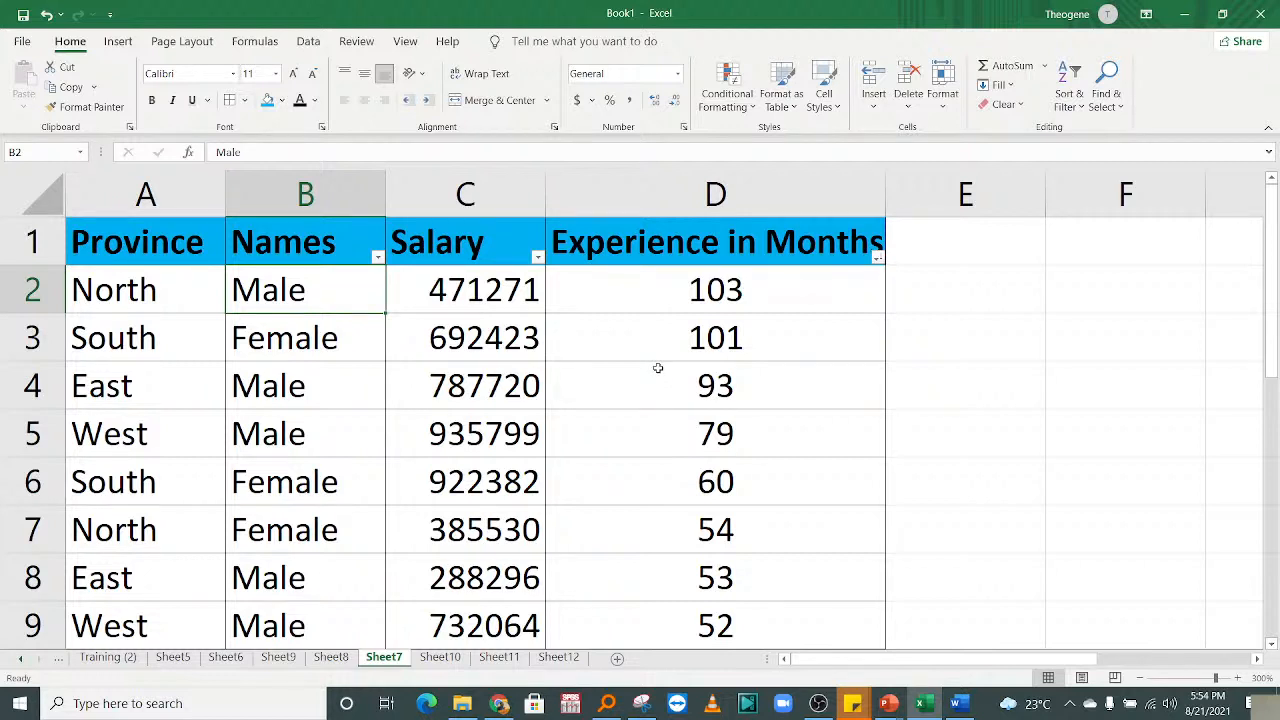
{"action": "left_click", "coordinate": [250, 386]}
Enter the letters A and B in cells B2 and B3.
{"action": "left_click", "coordinate": [258, 292]}
{"action": "left_click", "coordinate": [318, 330]}
{"action": "left_click", "coordinate": [310, 307]}
{"action": "left_click", "coordinate": [324, 416]}
{"action": "left_click", "coordinate": [320, 306]}
{"action": "left_click", "coordinate": [314, 378]}
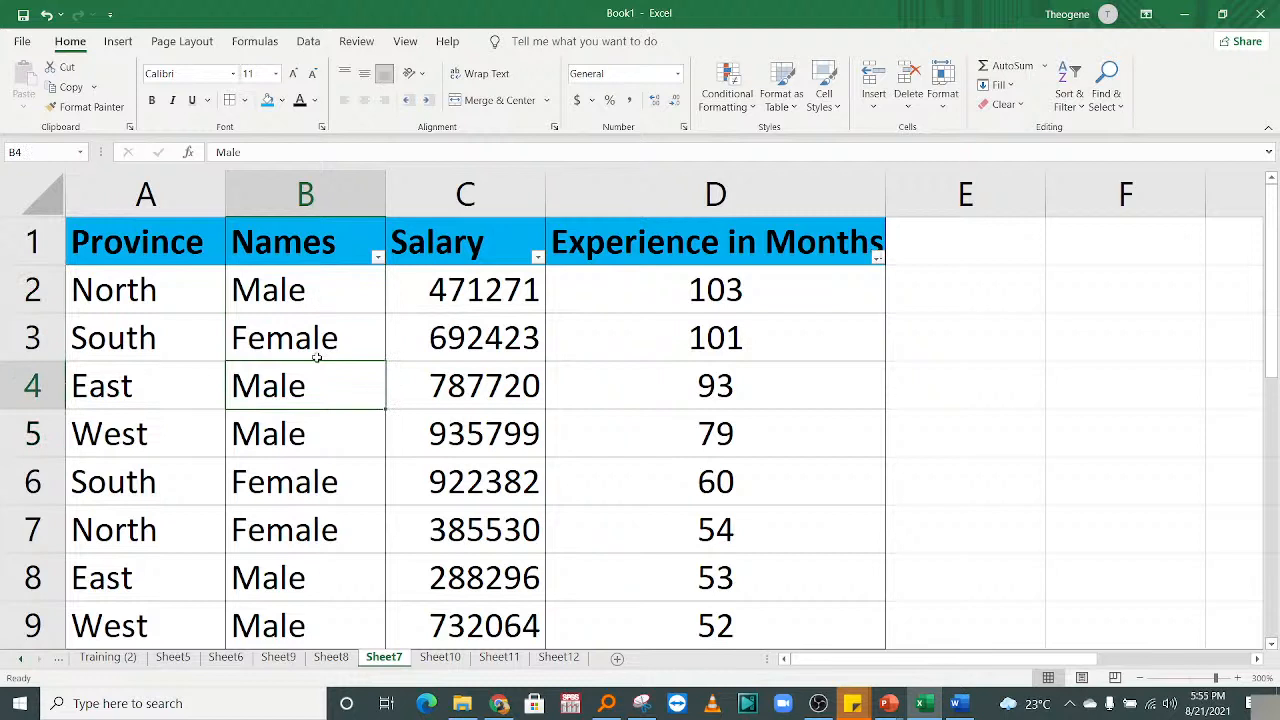
{"action": "left_click", "coordinate": [301, 300]}
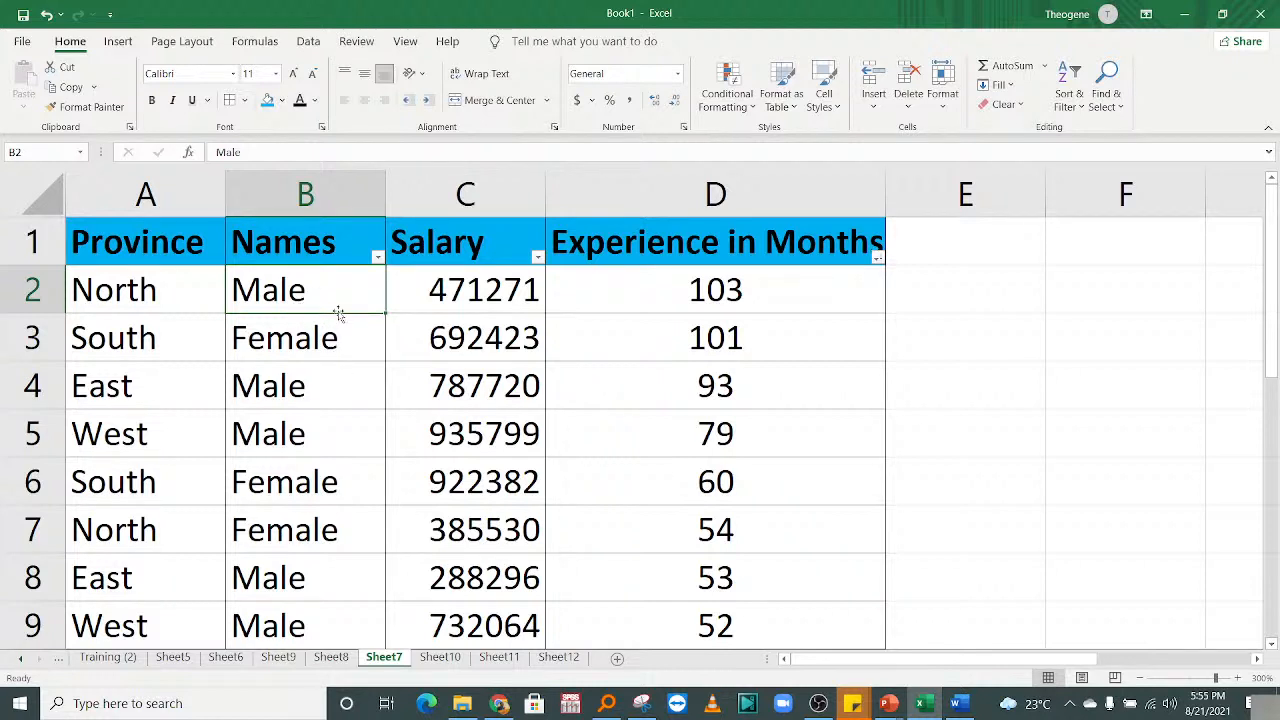
{"action": "type", "text": "A"}
{"action": "key", "text": "Return"}
{"action": "type", "text": "B"}
{"action": "key", "text": "Return"}
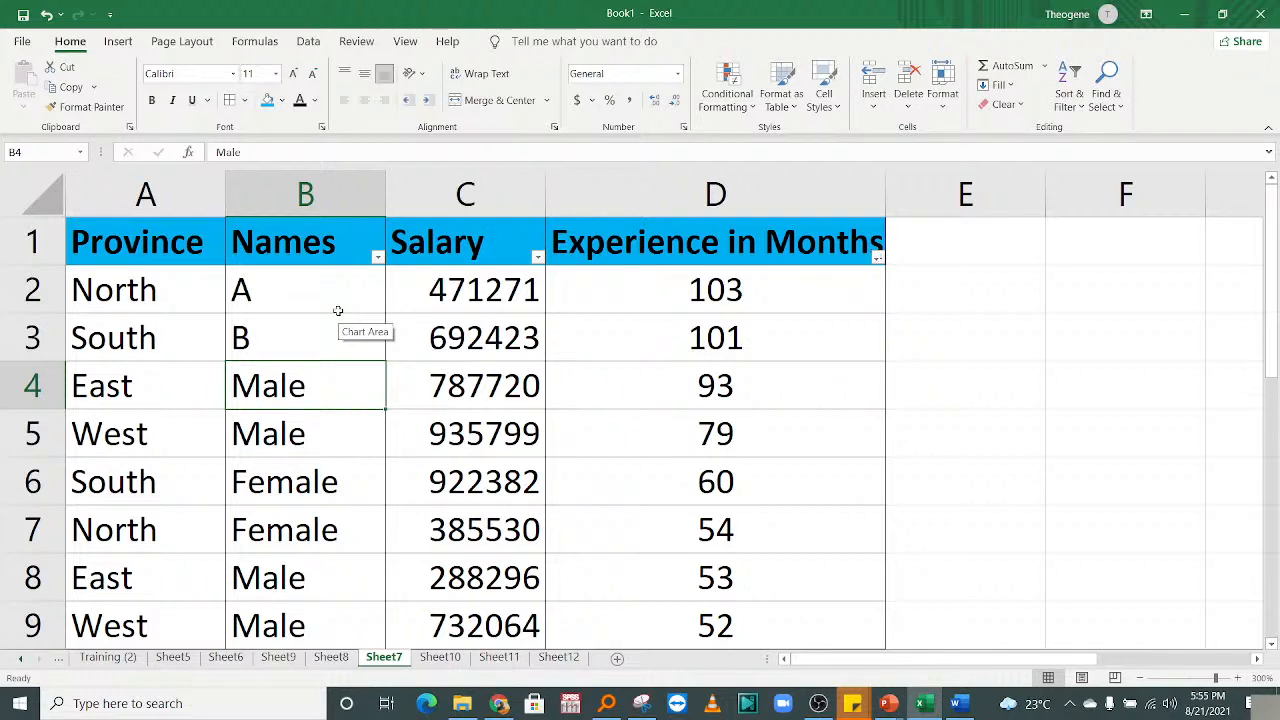
Enter the letters C, D, E and G in cells B4 through B7.
{"action": "left_click", "coordinate": [288, 440]}
{"action": "left_click", "coordinate": [280, 371]}
{"action": "type", "text": "C"}
{"action": "key", "text": "Return"}
{"action": "type", "text": "D"}
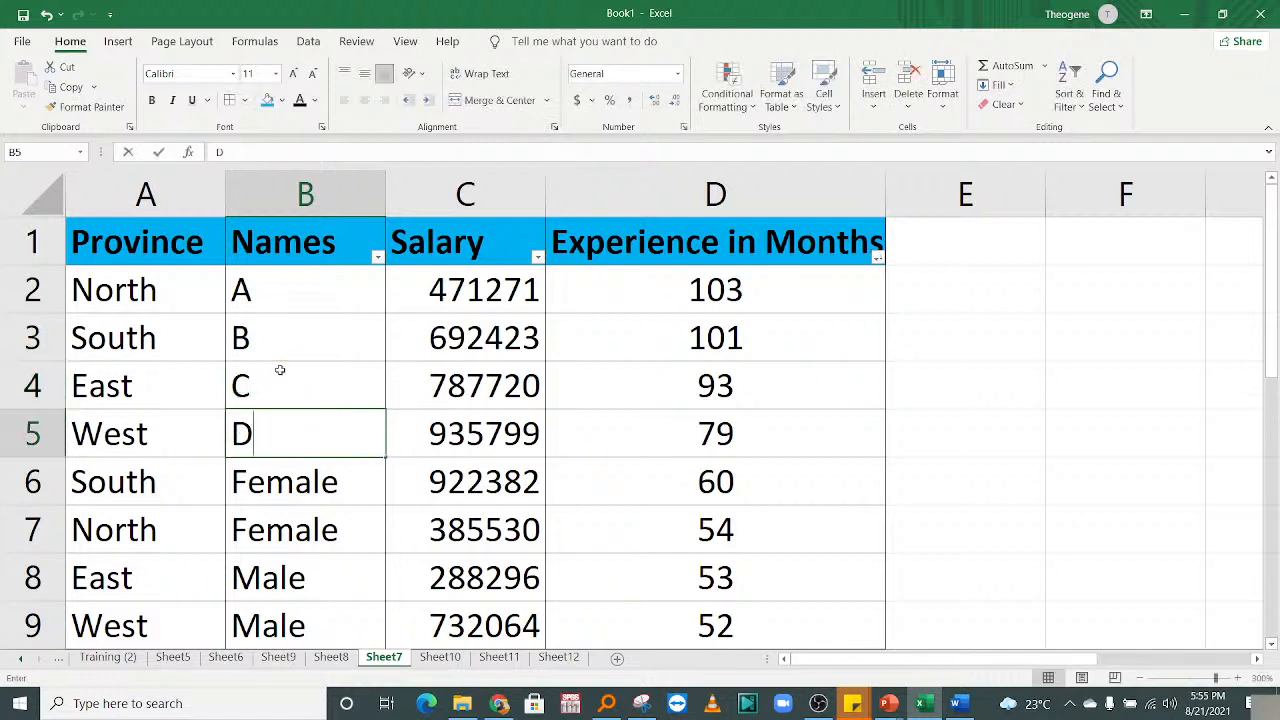
{"action": "key", "text": "Return"}
{"action": "type", "text": "E"}
{"action": "key", "text": "Return"}
{"action": "type", "text": "G"}
{"action": "key", "text": "Return"}
Enter the letters G, H, I, J and K in cells B8 through B12.
{"action": "left_click", "coordinate": [262, 438]}
{"action": "left_click_drag", "start_coordinate": [285, 500], "coordinate": [394, 563]}
{"action": "left_click", "coordinate": [314, 580]}
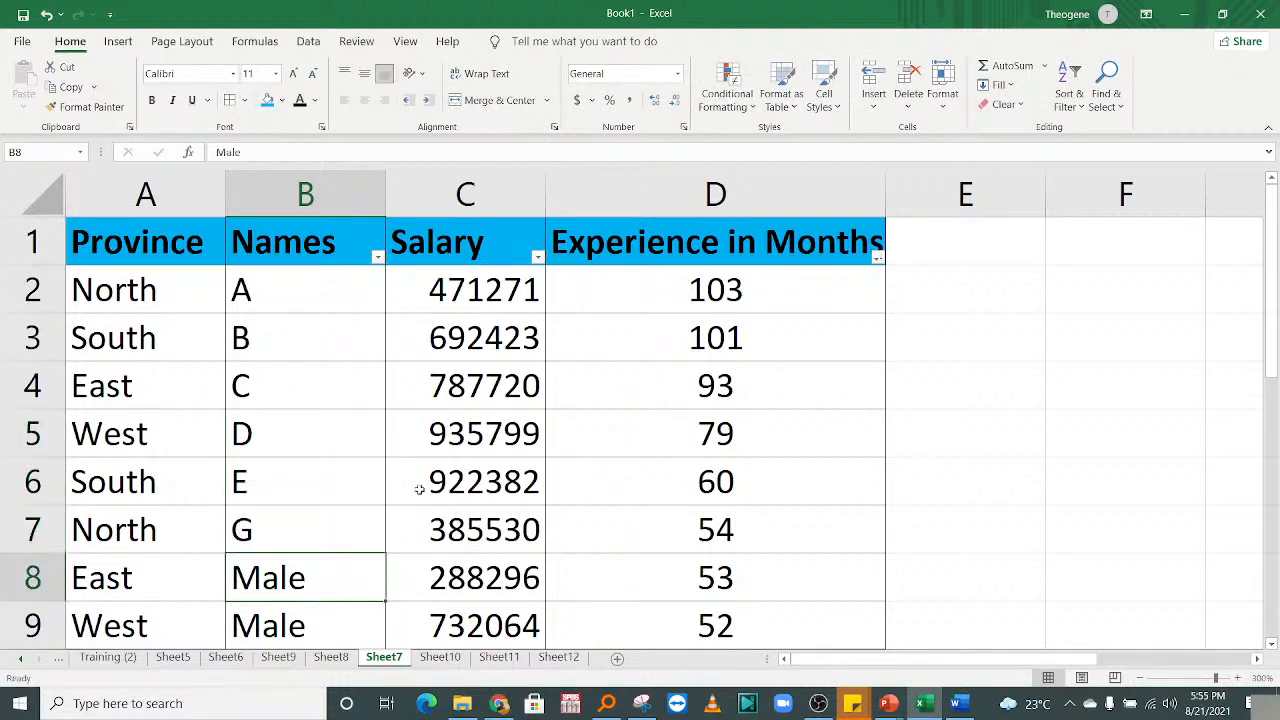
{"action": "type", "text": "G"}
{"action": "key", "text": "Return"}
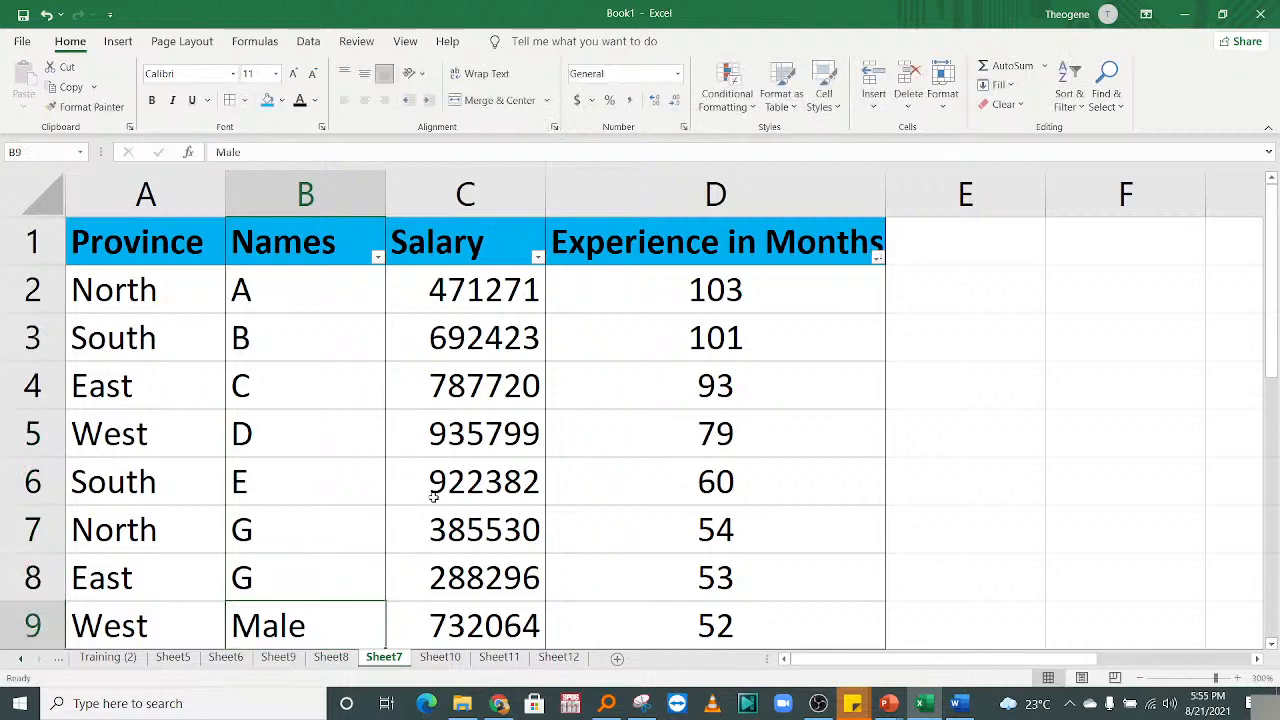
{"action": "type", "text": "H"}
{"action": "key", "text": "Return"}
{"action": "type", "text": "I"}
{"action": "key", "text": "Return"}
{"action": "type", "text": "J"}
{"action": "key", "text": "Return"}
{"action": "type", "text": "K"}
{"action": "key", "text": "Return"}
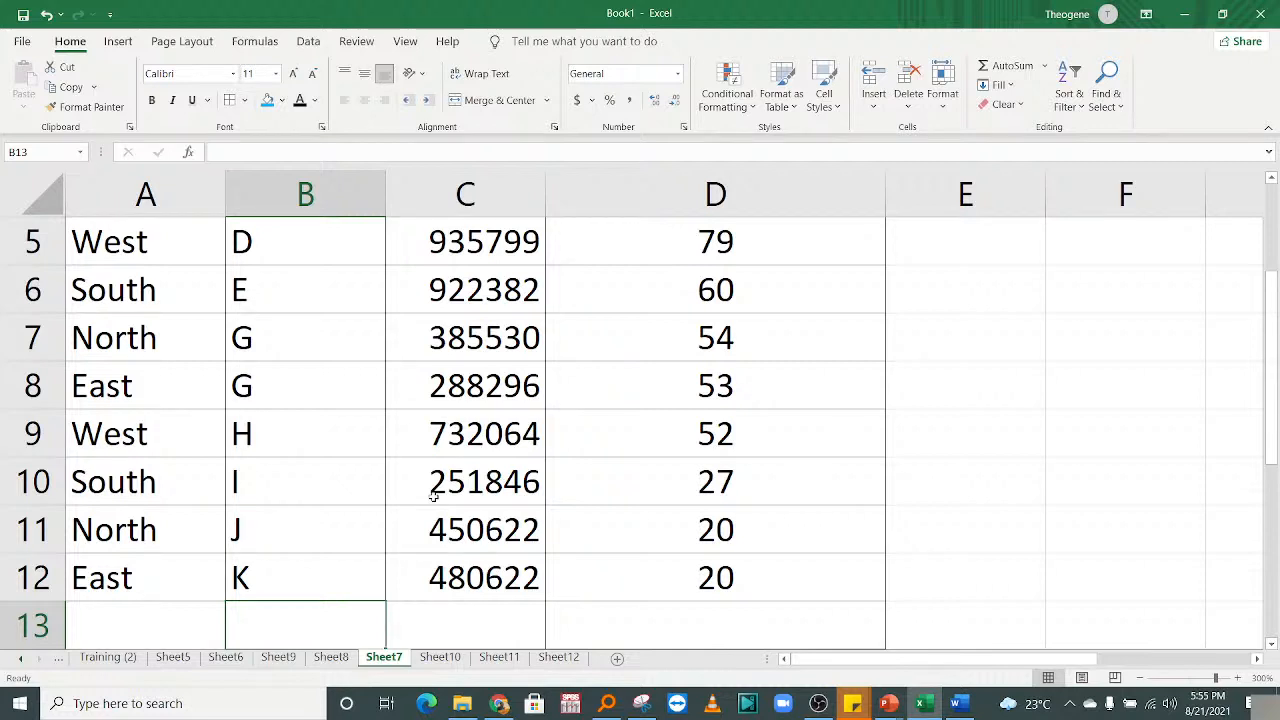
Select the whole header row 1 of the Sheet7 table.
{"action": "left_click_drag", "start_coordinate": [406, 400], "coordinate": [377, 130]}
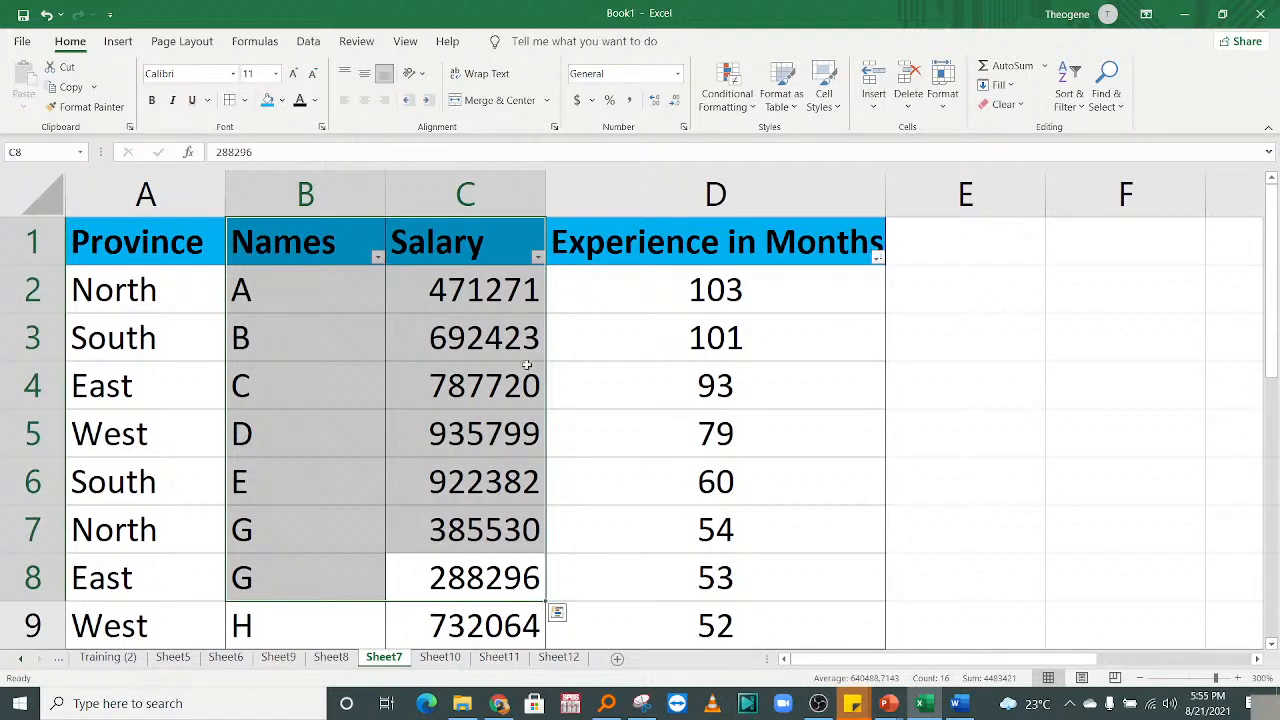
{"action": "left_click", "coordinate": [382, 364]}
{"action": "left_click", "coordinate": [30, 243]}
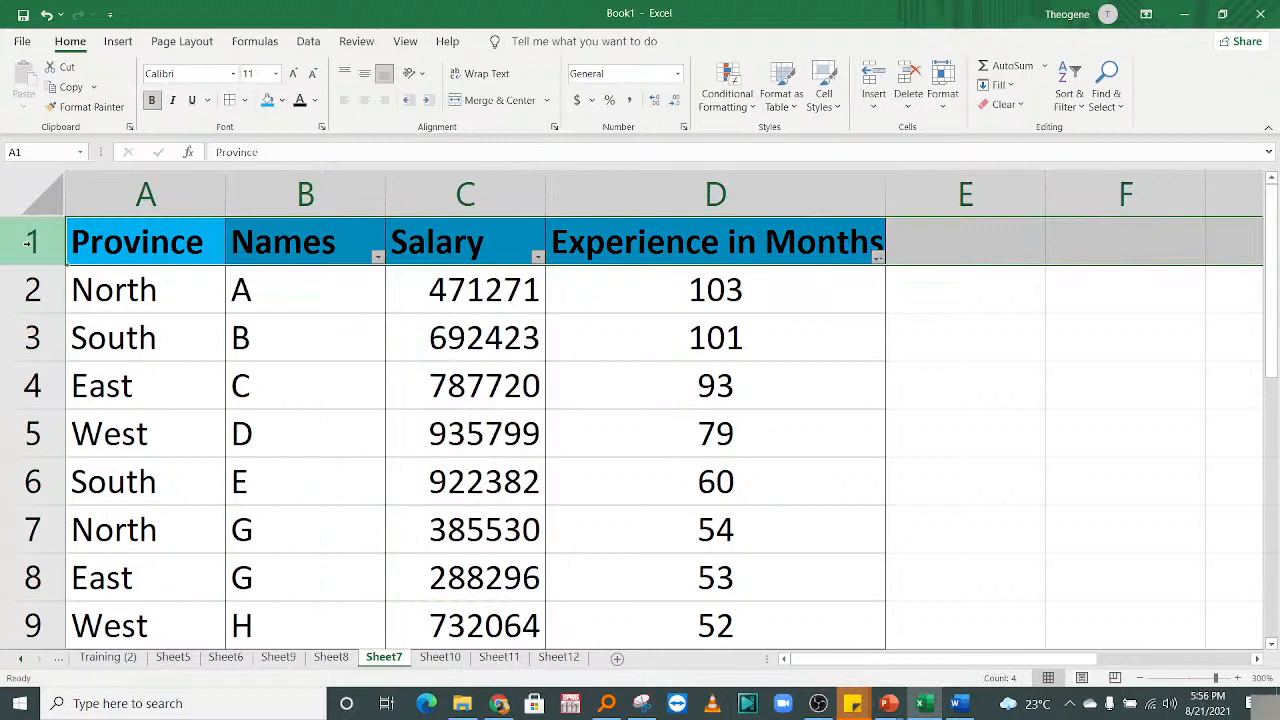
{"action": "left_click", "coordinate": [261, 408]}
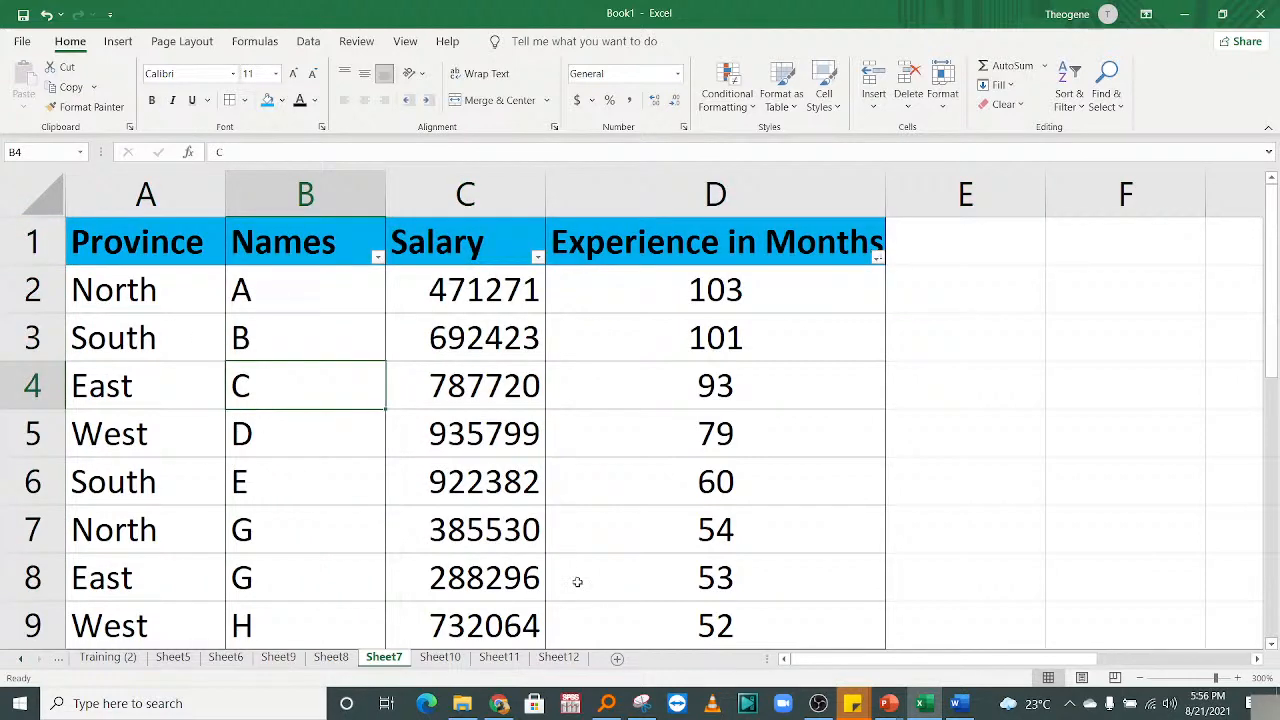
{"action": "left_click", "coordinate": [450, 580]}
{"action": "left_click_drag", "start_coordinate": [526, 664], "coordinate": [490, 585]}
{"action": "left_click_drag", "start_coordinate": [334, 478], "coordinate": [413, 2]}
{"action": "left_click", "coordinate": [314, 340]}
{"action": "left_click", "coordinate": [4, 250]}
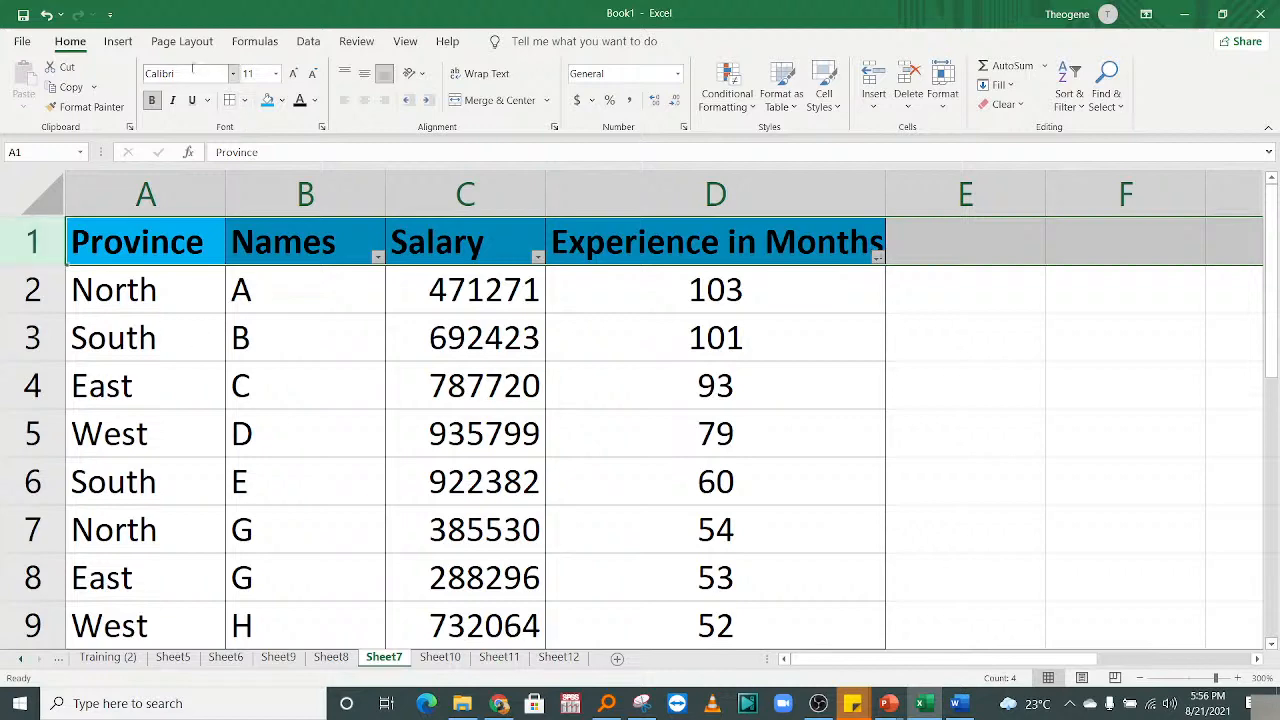
Apply View > Freeze Panes > Freeze Top Row, then scroll down to confirm the header stays.
{"action": "left_click", "coordinate": [358, 42]}
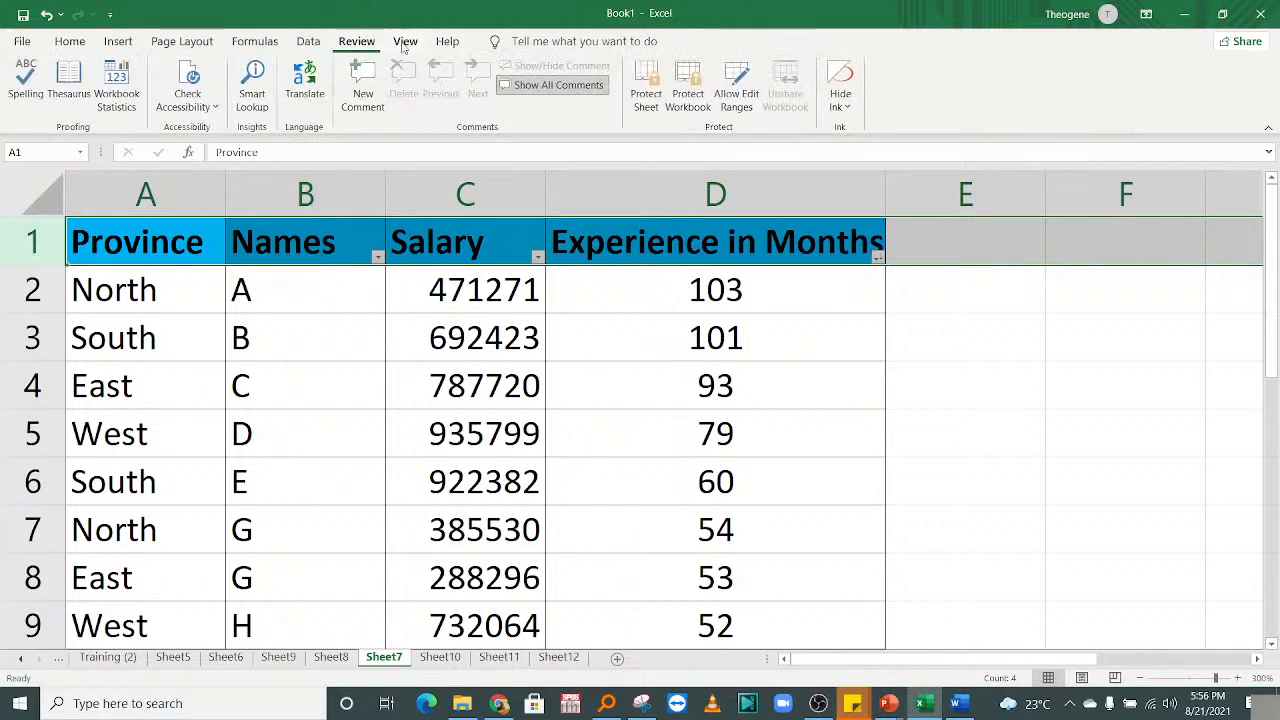
{"action": "left_click", "coordinate": [404, 42]}
{"action": "left_click", "coordinate": [555, 100]}
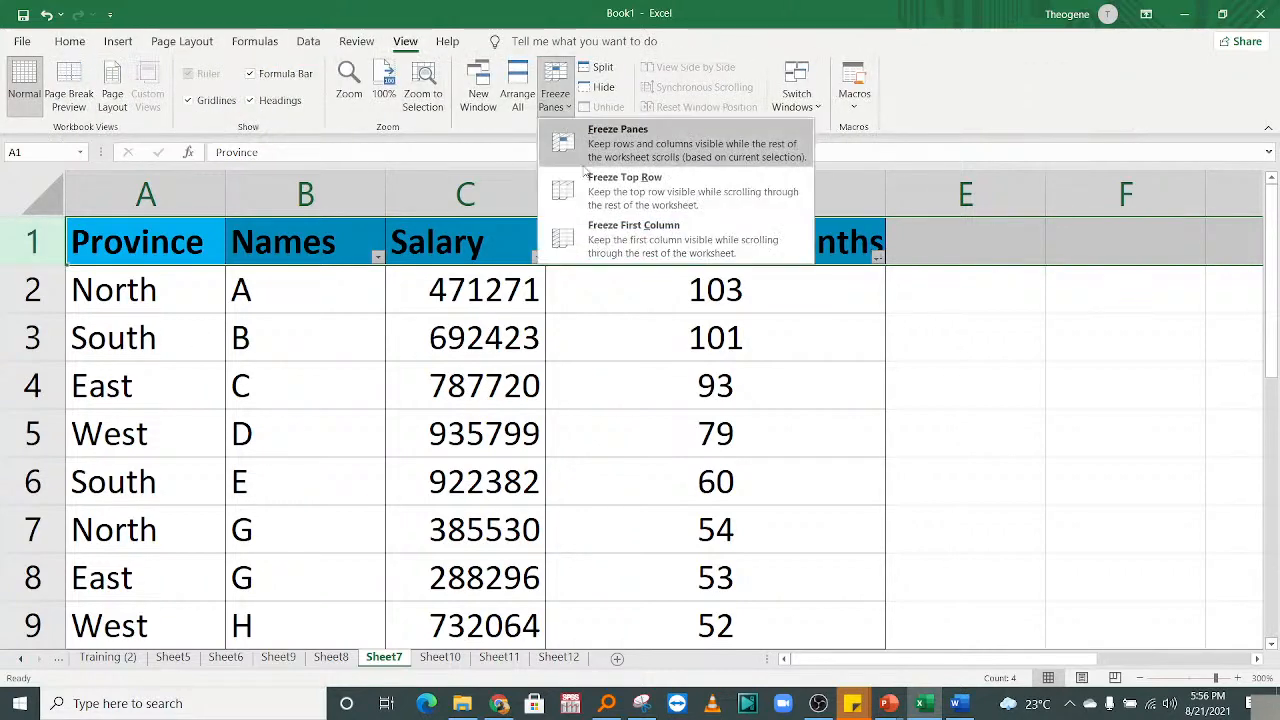
{"action": "left_click", "coordinate": [640, 192]}
{"action": "left_click", "coordinate": [232, 396]}
{"action": "left_click_drag", "start_coordinate": [500, 486], "coordinate": [513, 571]}
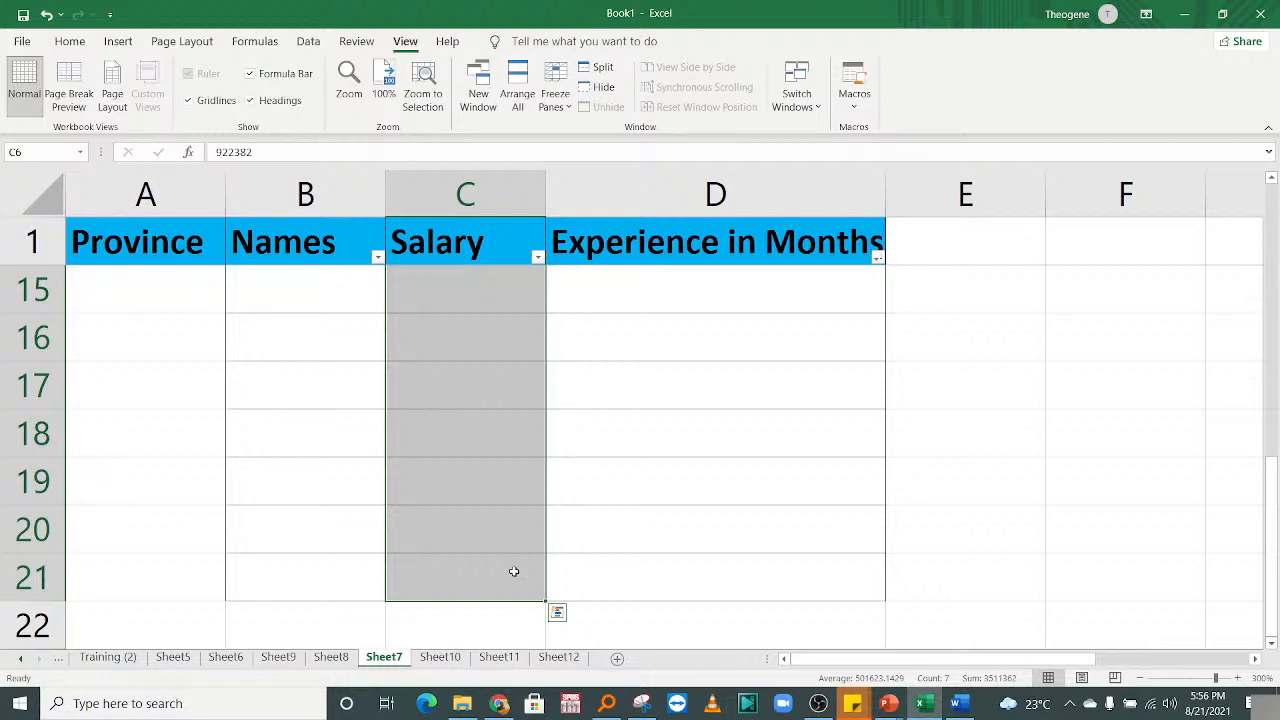
{"action": "left_click", "coordinate": [566, 489]}
{"action": "key", "text": "ctrl+shift+Up"}
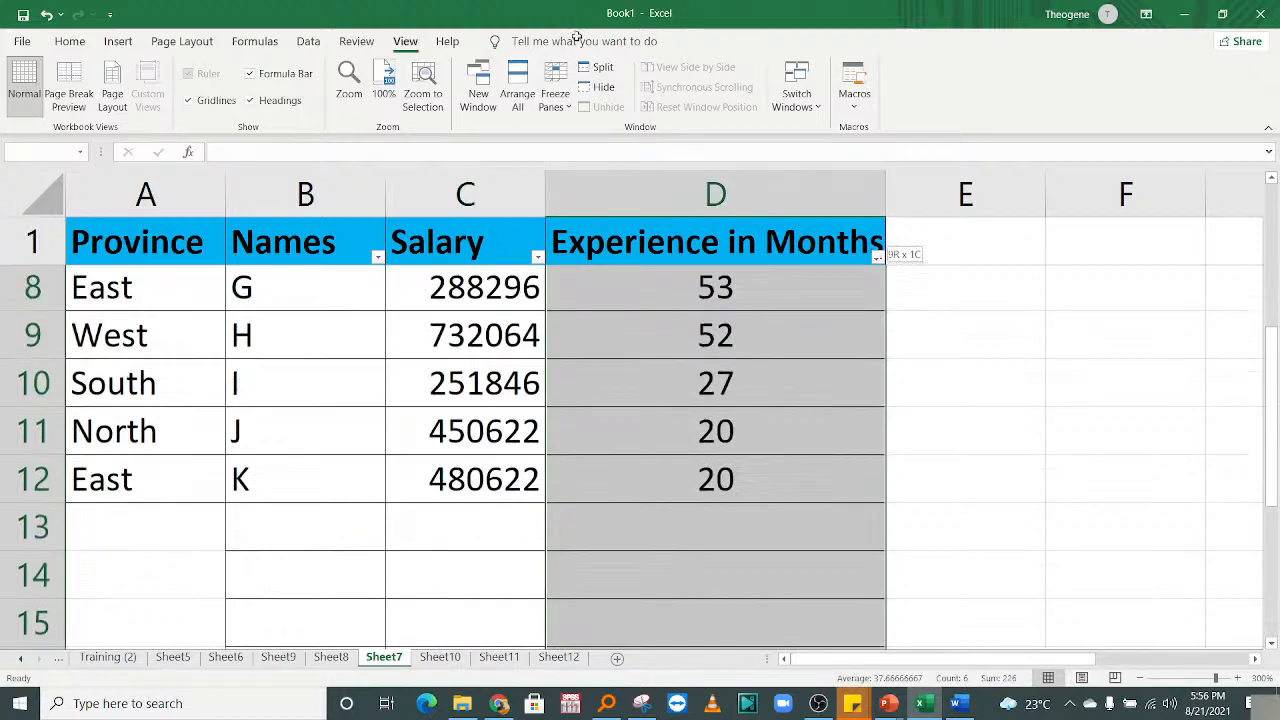
{"action": "left_click", "coordinate": [500, 383]}
{"action": "key", "text": "ctrl+shift+Up"}
{"action": "left_click", "coordinate": [605, 378]}
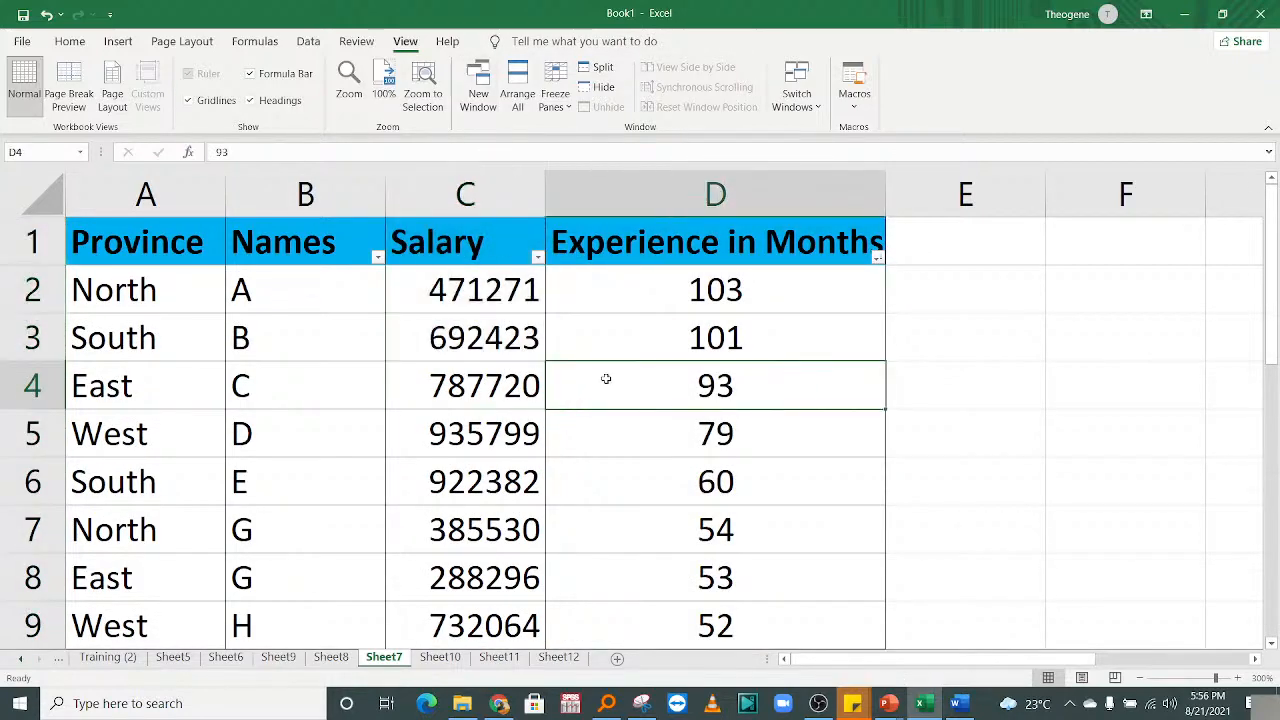
{"action": "key", "text": "Left"}
{"action": "key", "text": "Left"}
{"action": "key", "text": "Left"}
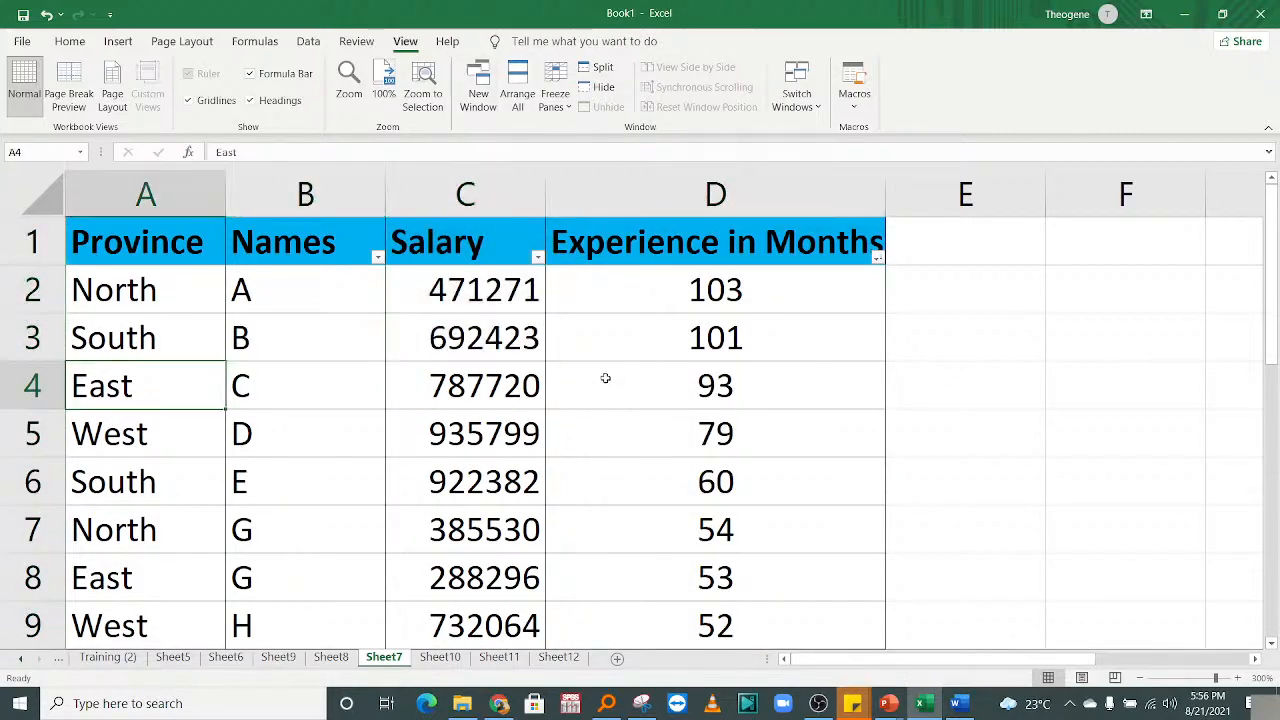
{"action": "left_click_drag", "start_coordinate": [286, 449], "coordinate": [323, 101]}
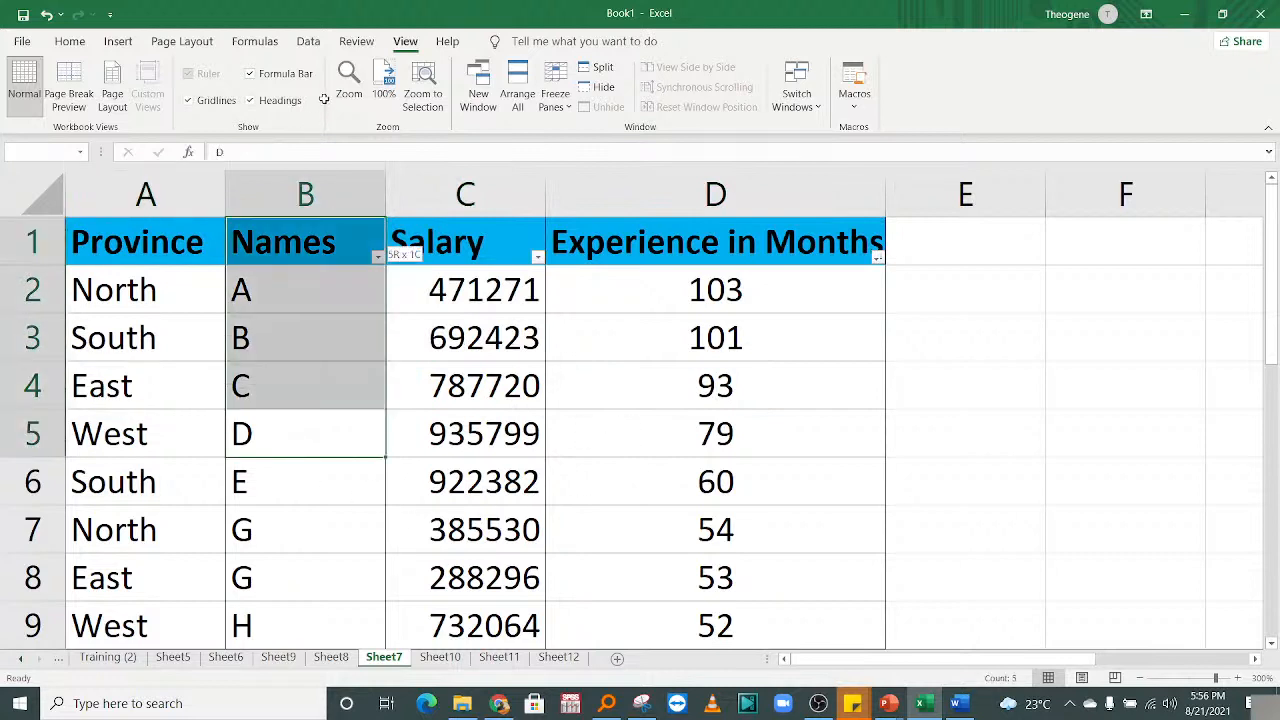
{"action": "left_click", "coordinate": [537, 390]}
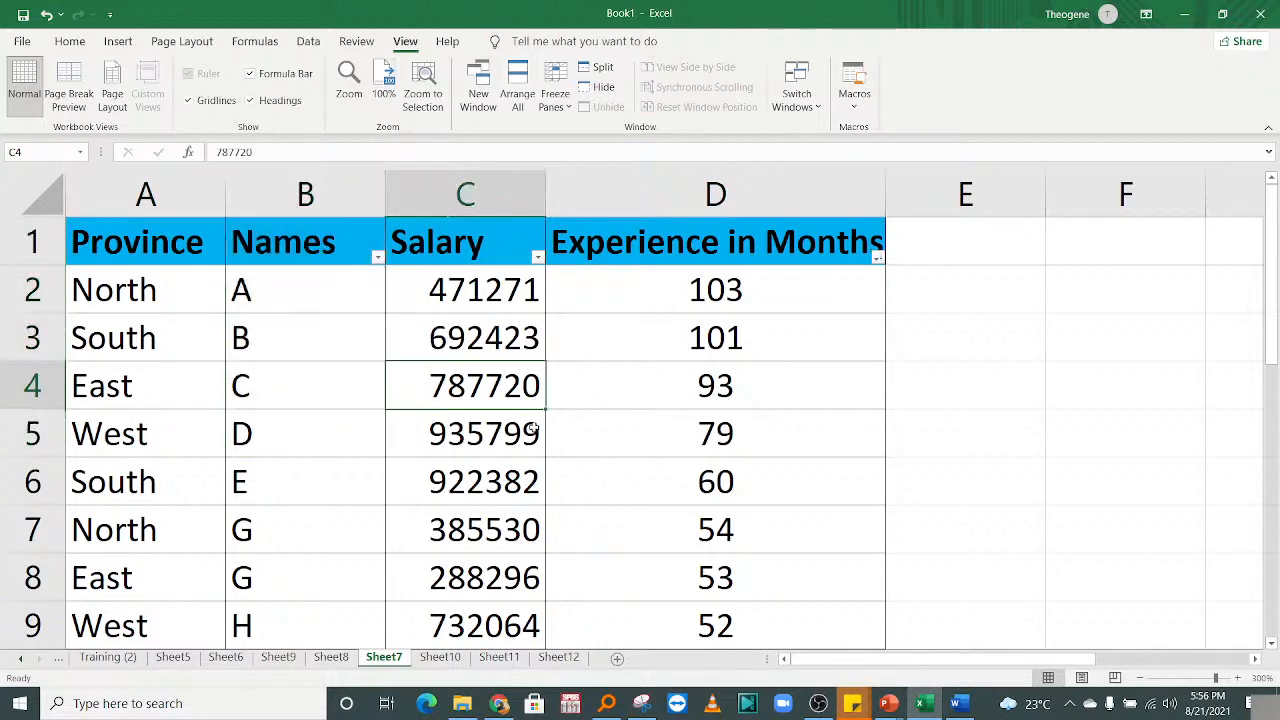
{"action": "left_click", "coordinate": [696, 369]}
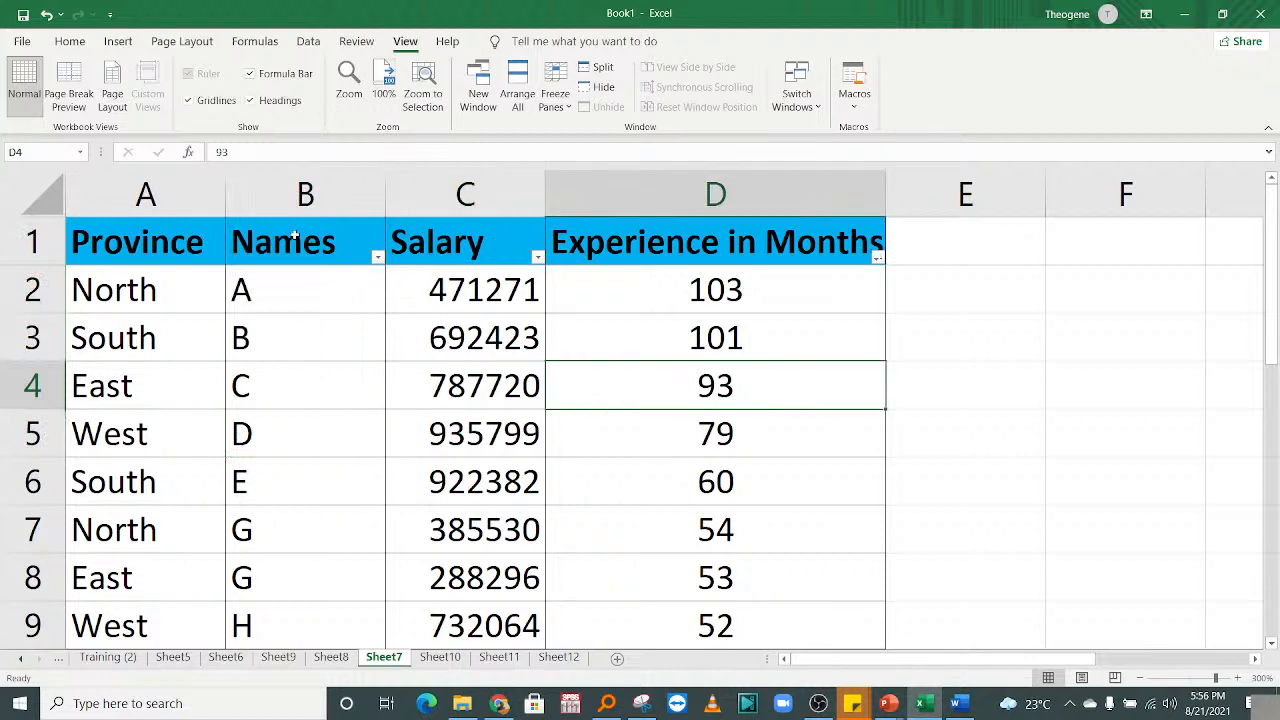
{"action": "left_click", "coordinate": [315, 242]}
{"action": "key", "text": "ctrl+shift+Down"}
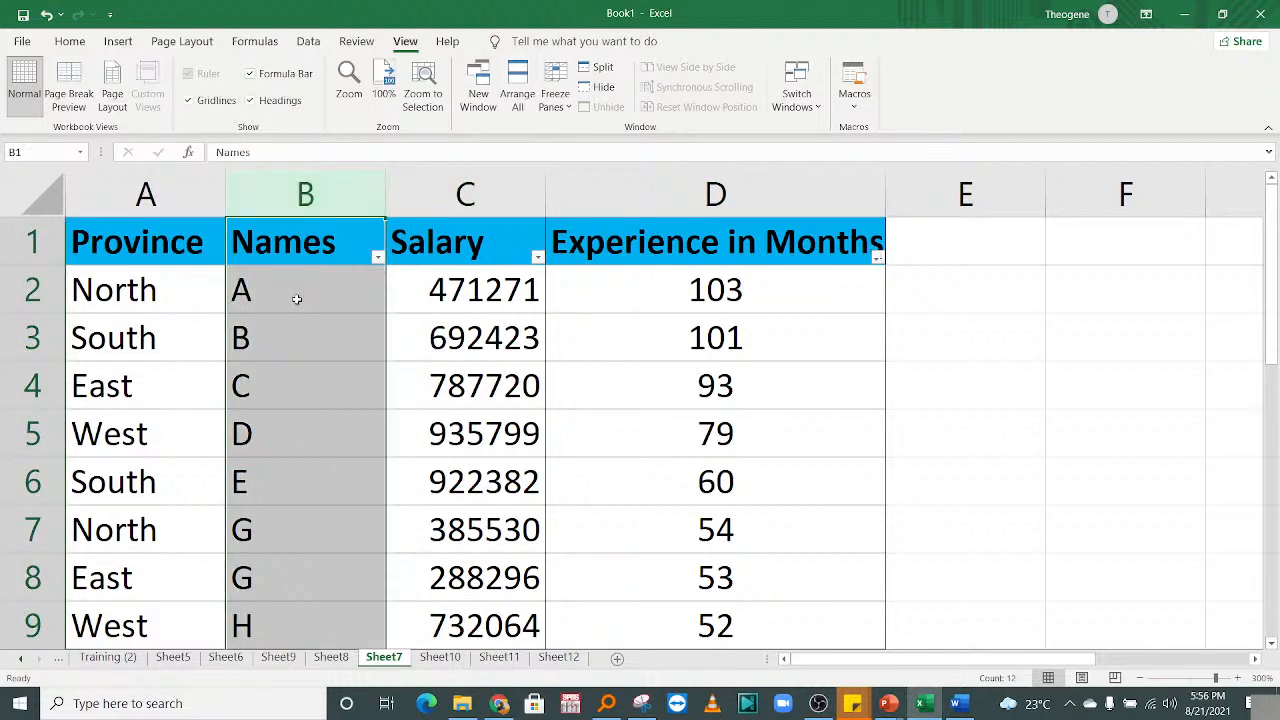
{"action": "left_click", "coordinate": [296, 299]}
{"action": "left_click", "coordinate": [325, 344]}
{"action": "left_click", "coordinate": [327, 405]}
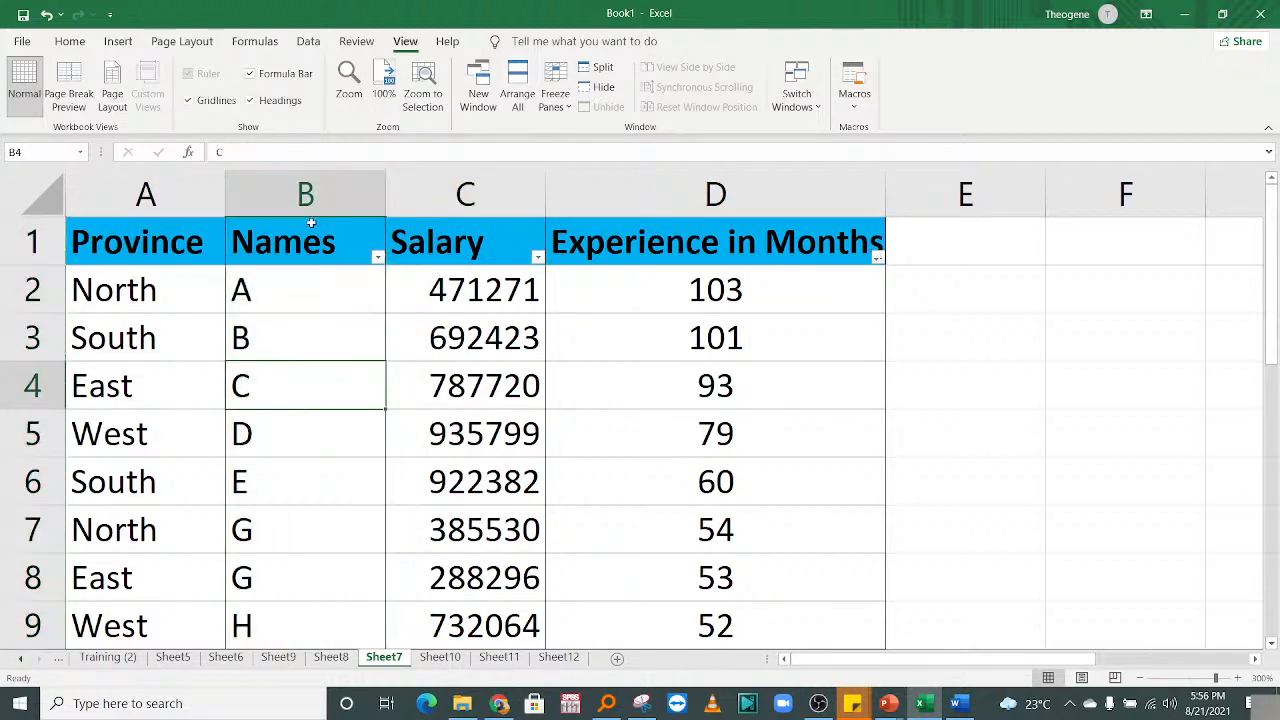
{"action": "left_click", "coordinate": [146, 238]}
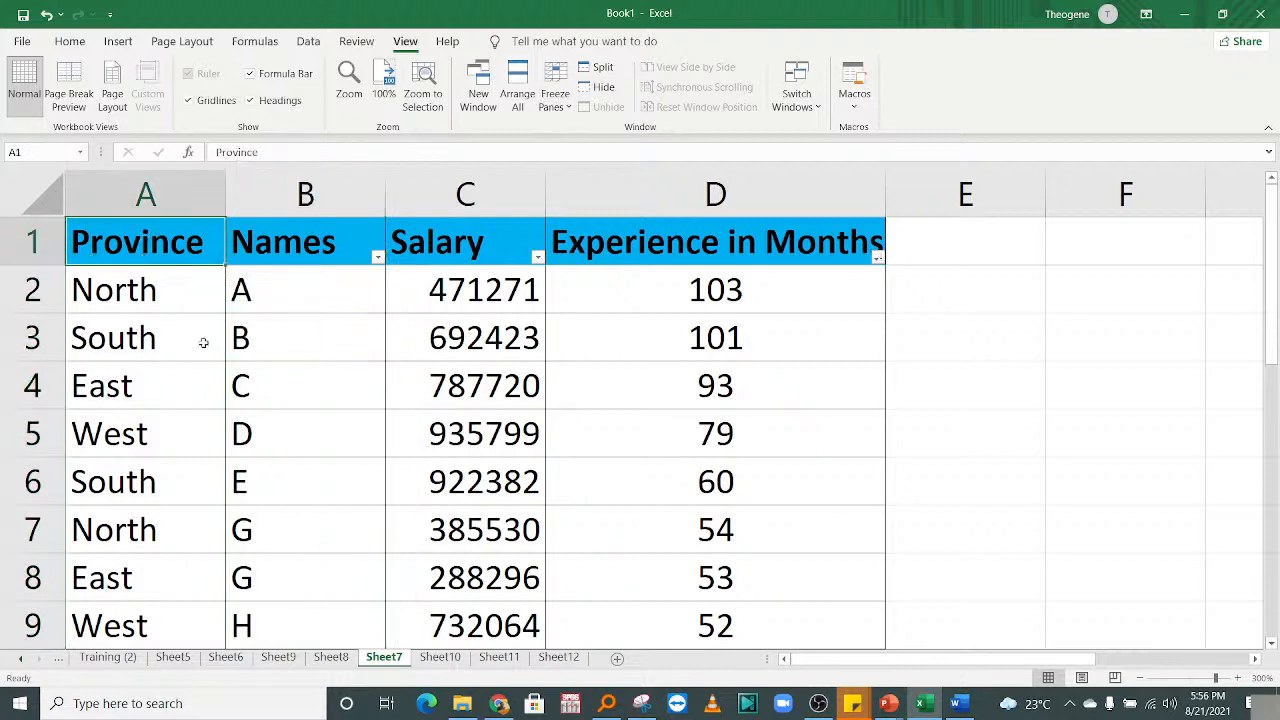
{"action": "left_click", "coordinate": [430, 258]}
{"action": "left_click", "coordinate": [757, 254]}
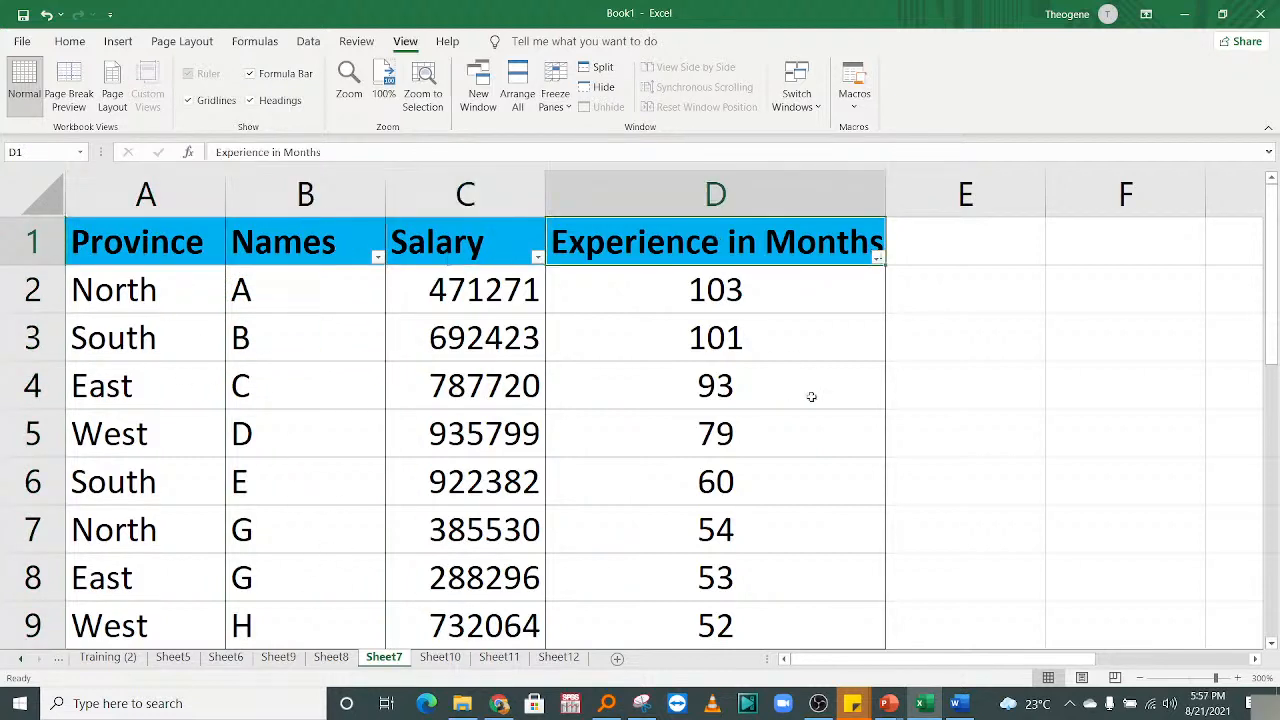
{"action": "left_click", "coordinate": [933, 325]}
{"action": "left_click", "coordinate": [934, 285]}
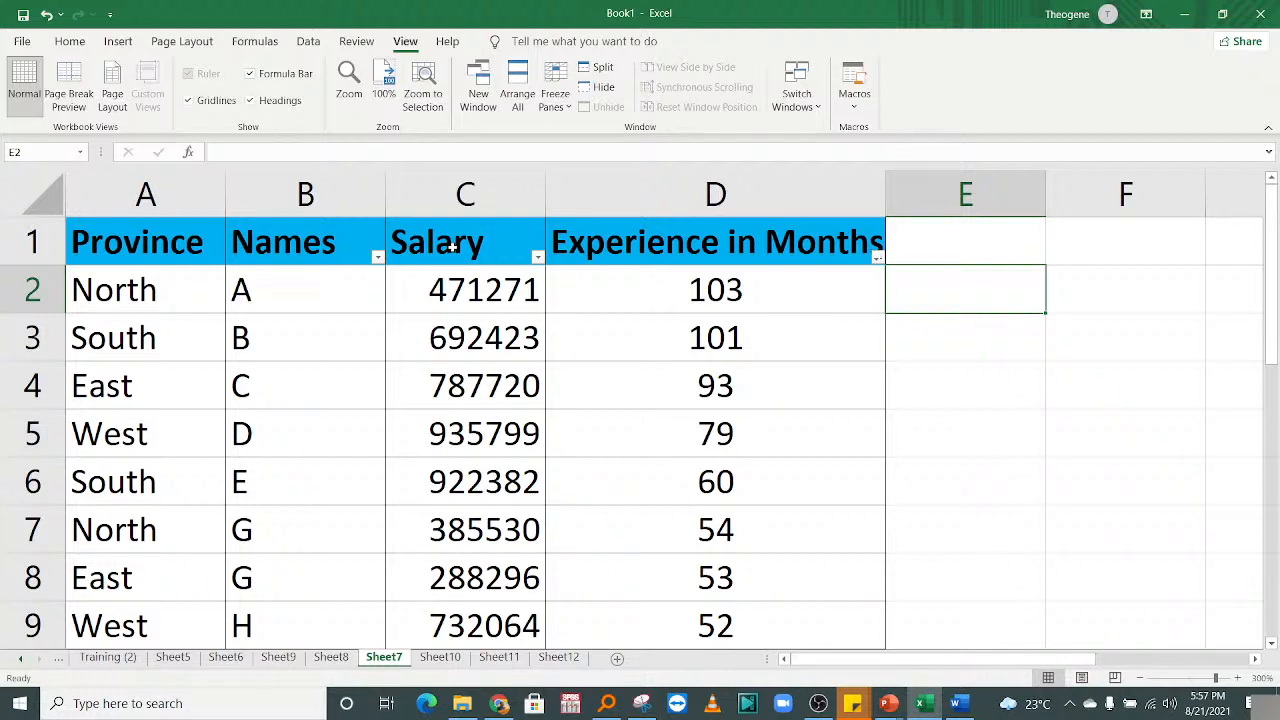
{"action": "left_click", "coordinate": [480, 518]}
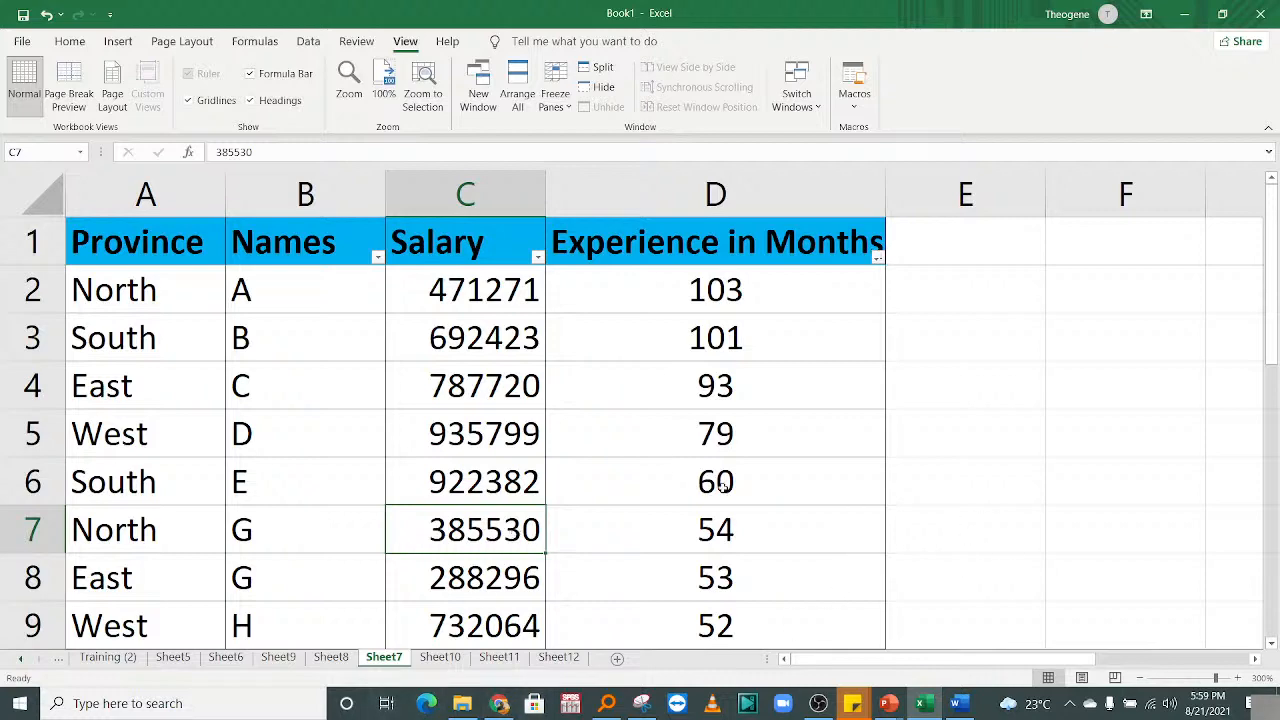
Review the Experience values, selecting them from row 3 down to row 12.
{"action": "left_click", "coordinate": [722, 445]}
{"action": "scroll", "coordinate": [838, 660], "scroll_direction": "right", "scroll_amount": 3}
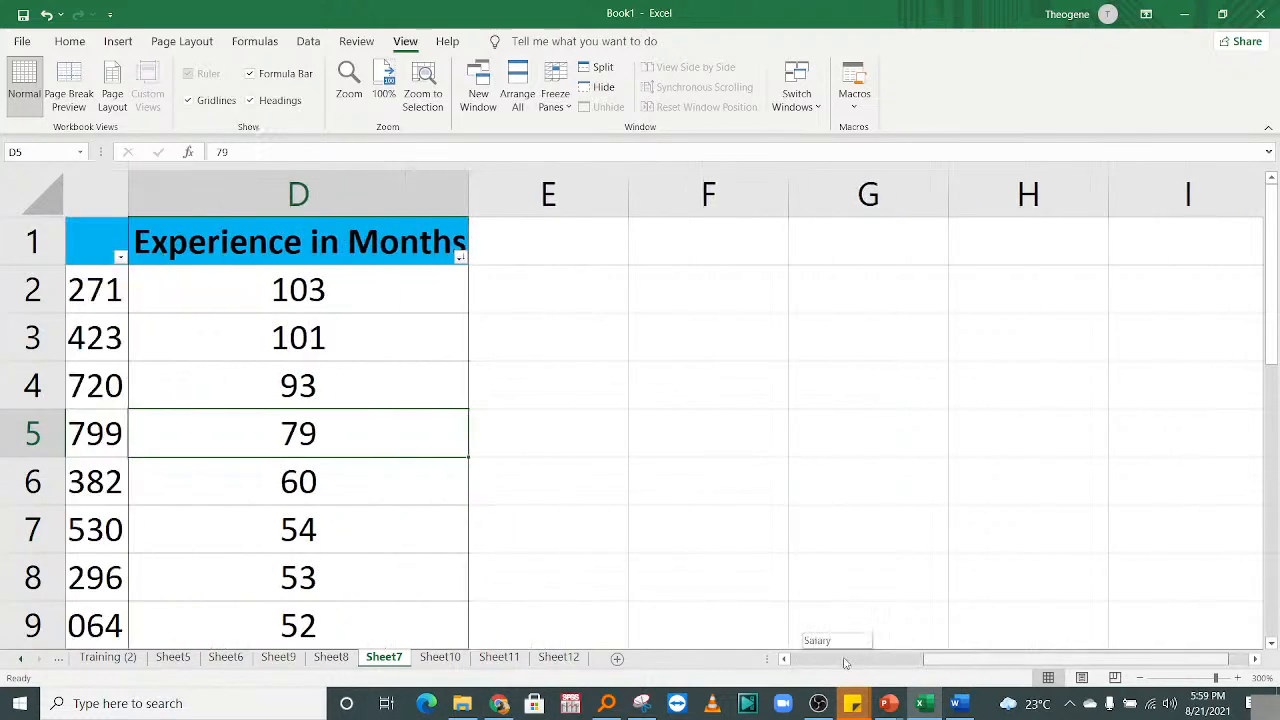
{"action": "scroll", "coordinate": [811, 635], "scroll_direction": "left", "scroll_amount": 3}
{"action": "left_click", "coordinate": [598, 347]}
{"action": "key", "text": "ctrl+shift+Down"}
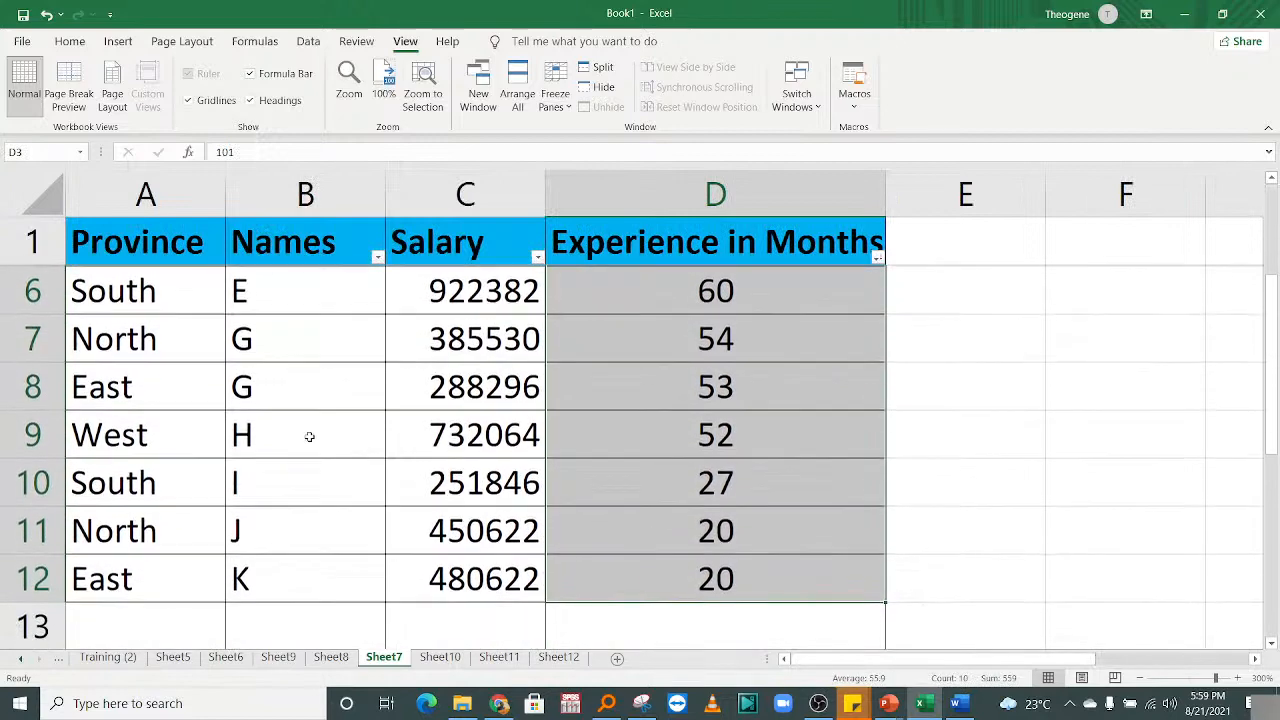
Review the Names and Salary columns, then start a formula with = in empty cell E2.
{"action": "left_click", "coordinate": [310, 428]}
{"action": "left_click_drag", "start_coordinate": [336, 582], "coordinate": [338, 165]}
{"action": "left_click", "coordinate": [458, 352]}
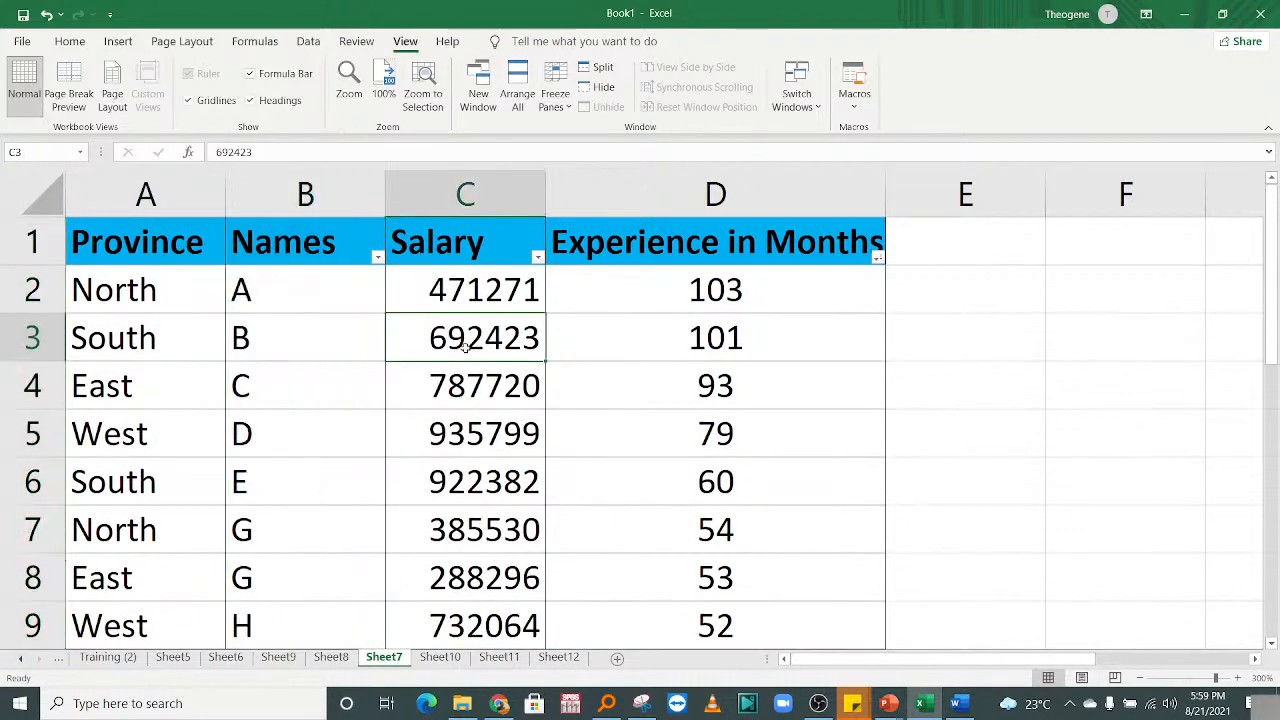
{"action": "key", "text": "Up"}
{"action": "key", "text": "Up"}
{"action": "key", "text": "Down"}
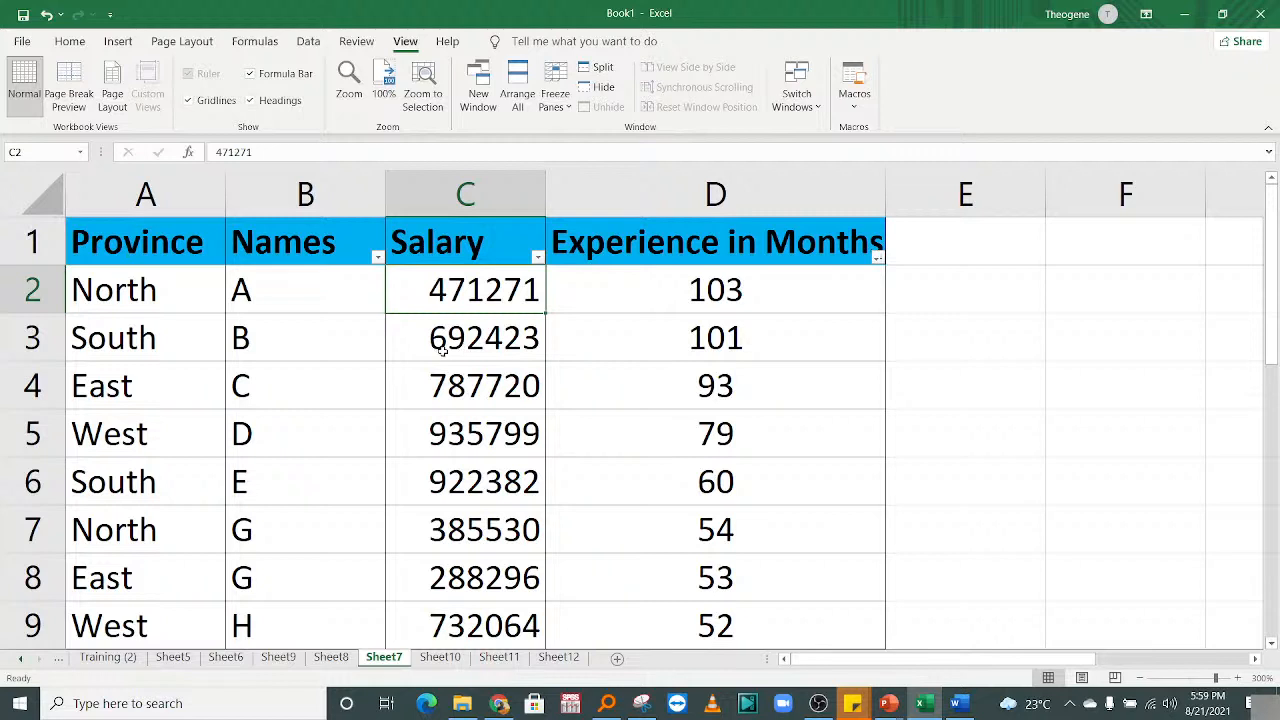
{"action": "left_click", "coordinate": [957, 300]}
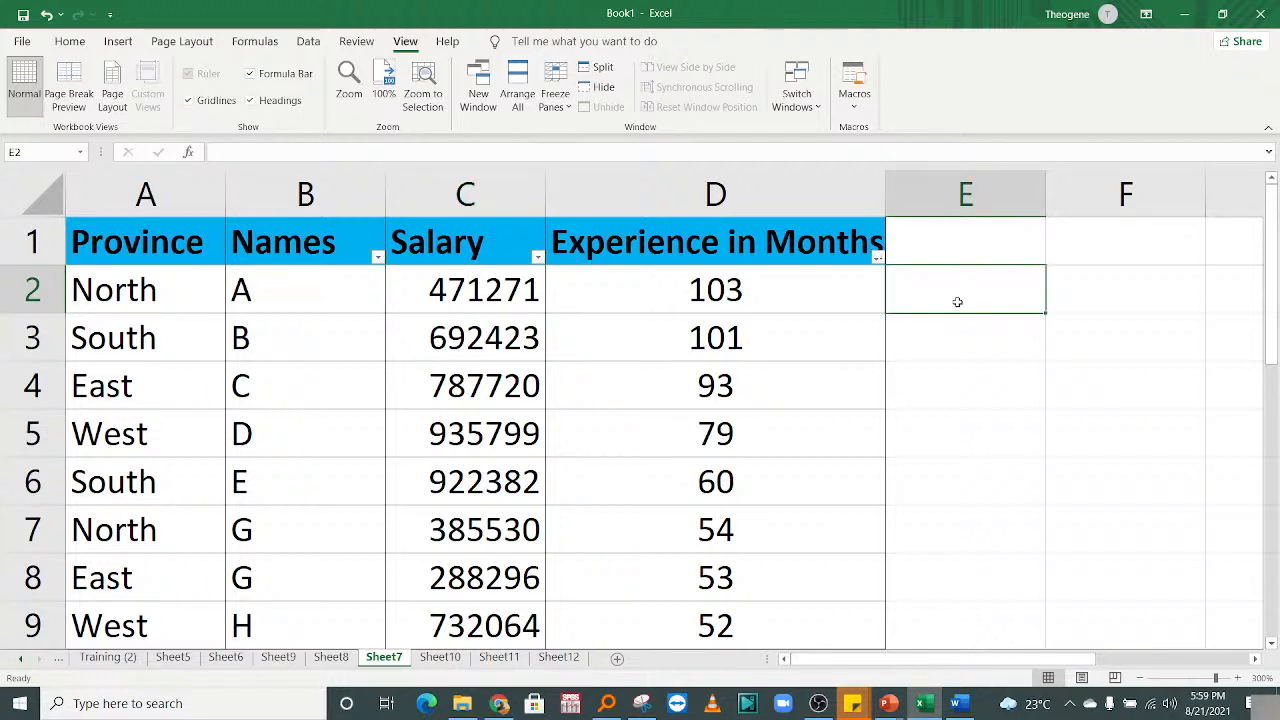
{"action": "type", "text": "="}
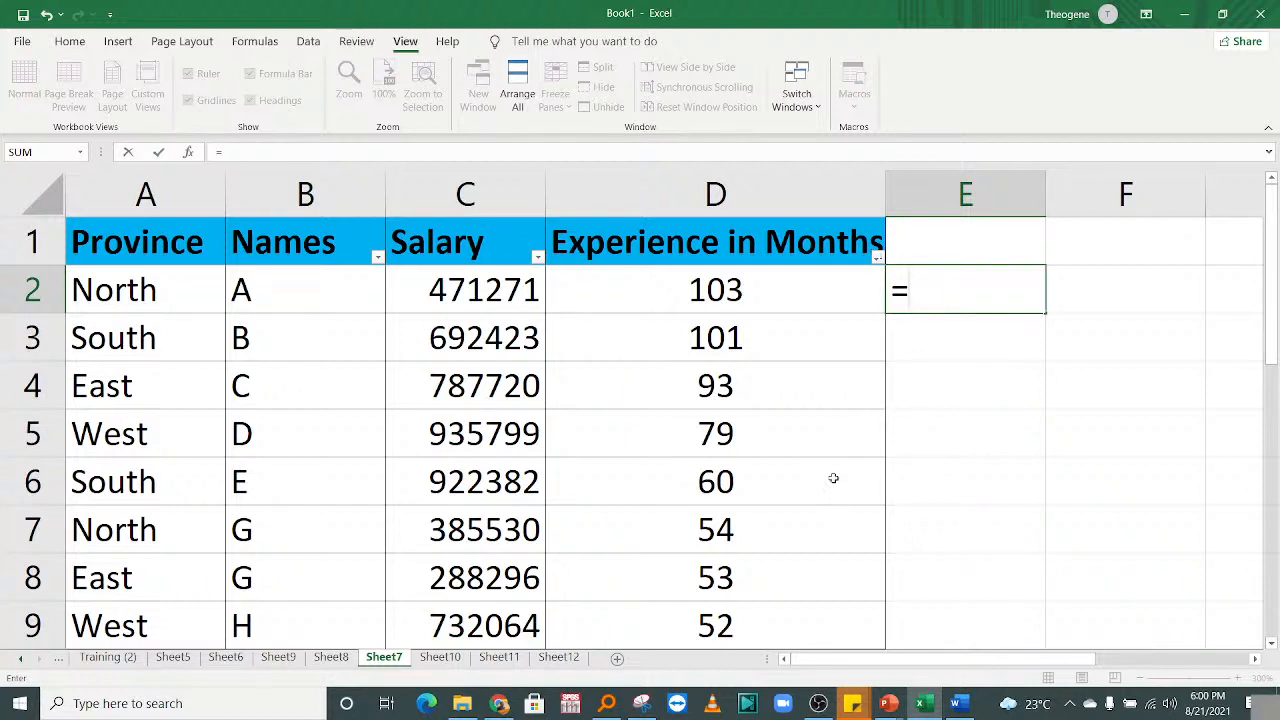
Cancel the unfinished formula in E2, leaving the cell empty.
{"action": "key", "text": "Escape"}
{"action": "left_click", "coordinate": [830, 378]}
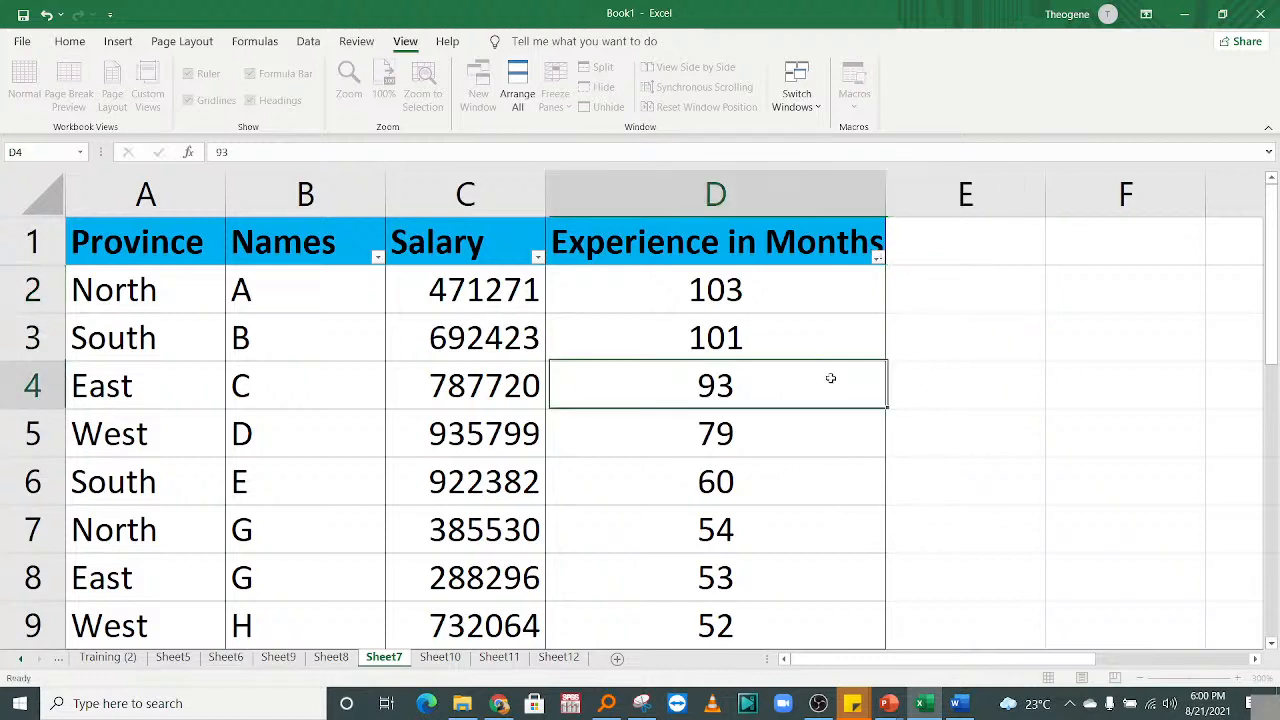
{"action": "left_click", "coordinate": [540, 423]}
{"action": "left_click", "coordinate": [991, 306]}
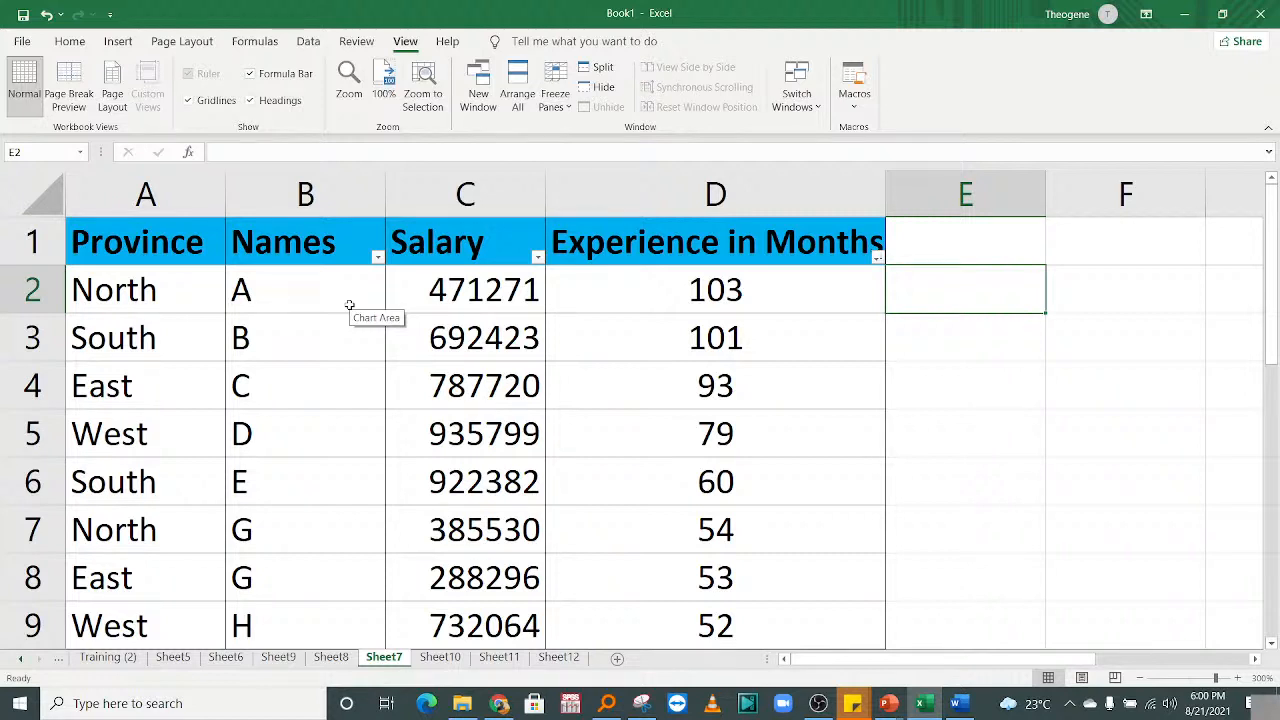
Review person D's name, salary and experience, plus the salary in row 7.
{"action": "left_click", "coordinate": [296, 459]}
{"action": "left_click", "coordinate": [423, 450]}
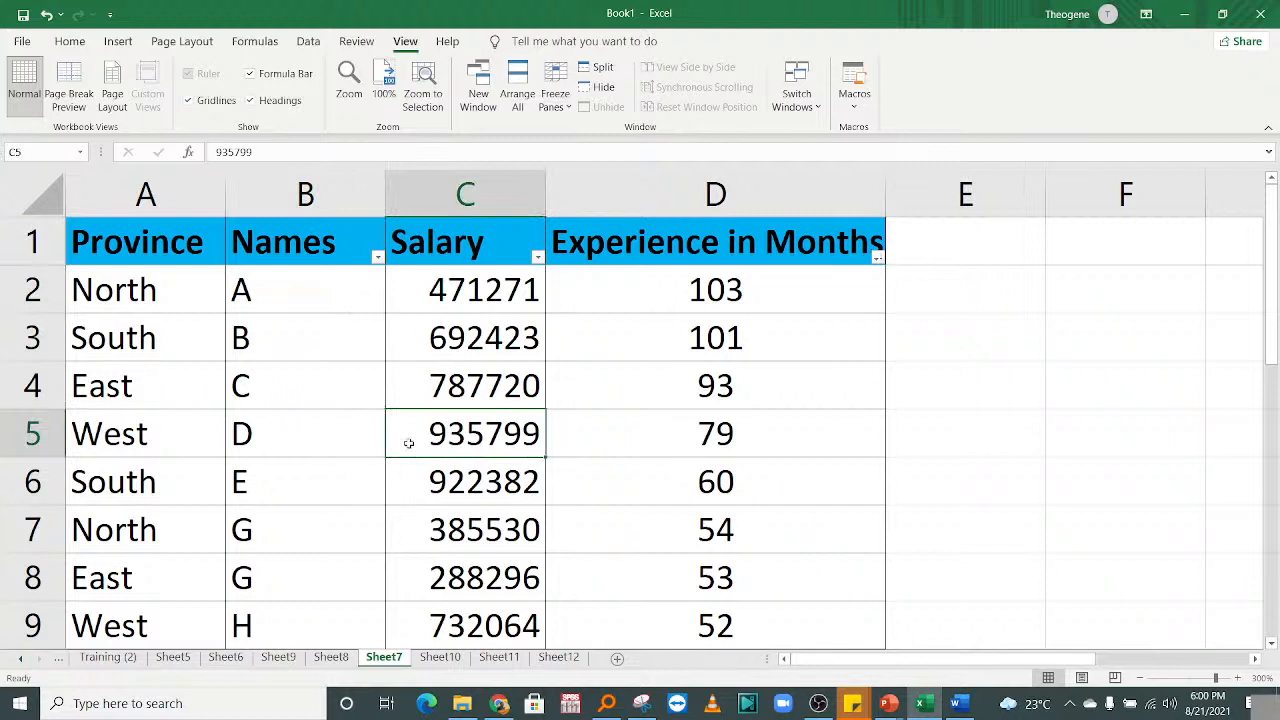
{"action": "left_click", "coordinate": [592, 448]}
{"action": "left_click", "coordinate": [474, 425]}
{"action": "left_click", "coordinate": [497, 516]}
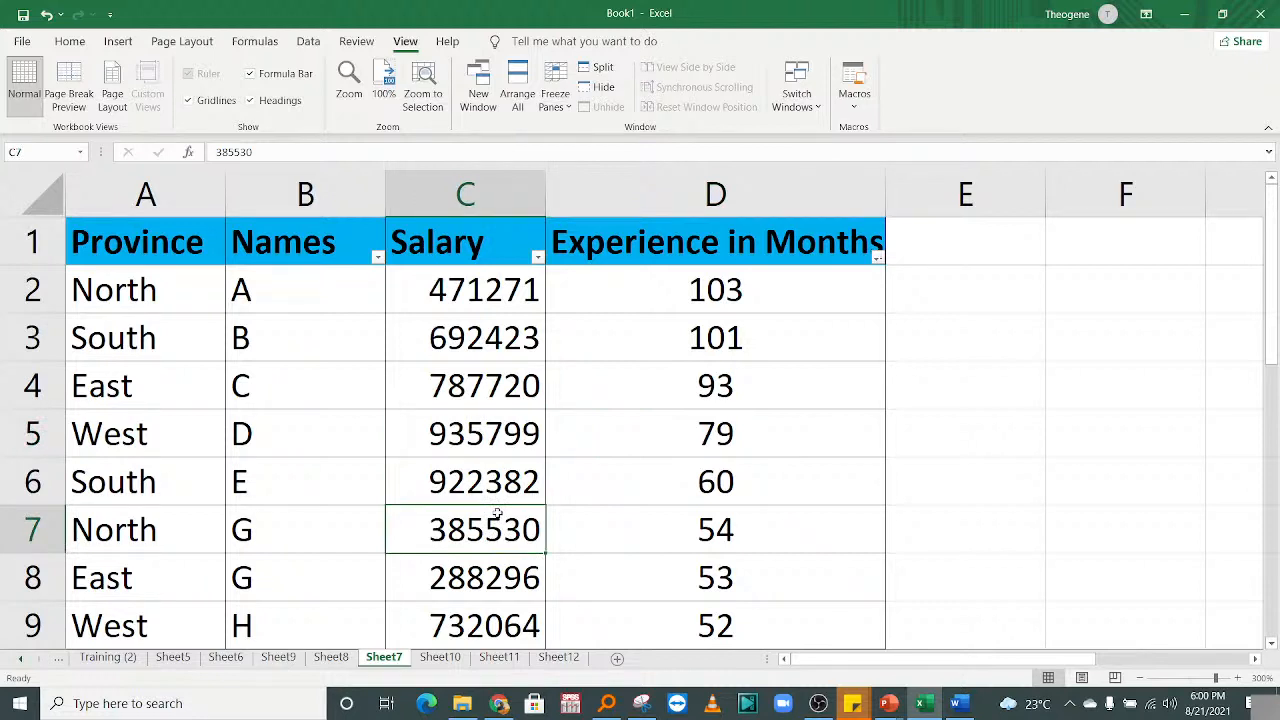
Select sample Experience and Salary ranges, then return to cell E2.
{"action": "left_click_drag", "start_coordinate": [600, 482], "coordinate": [571, 600]}
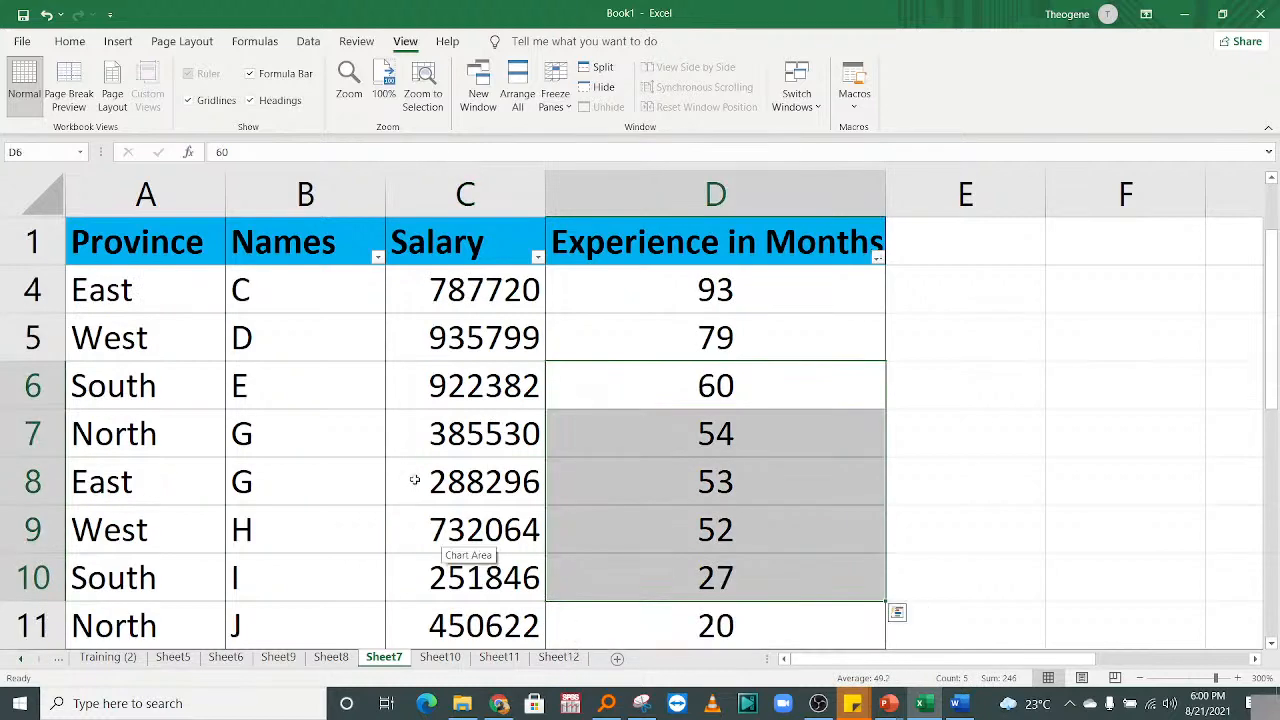
{"action": "left_click_drag", "start_coordinate": [414, 483], "coordinate": [460, 585]}
{"action": "left_click", "coordinate": [310, 515]}
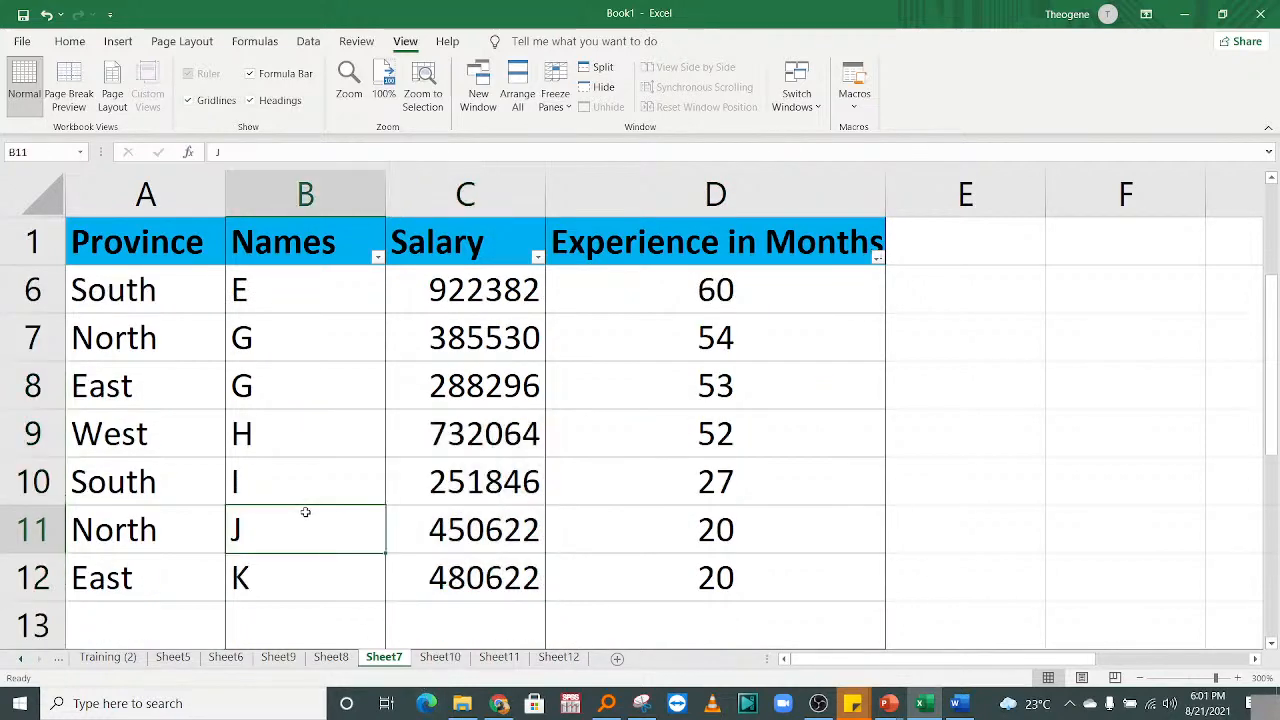
{"action": "key", "text": "Up"}
{"action": "key", "text": "ctrl+Up"}
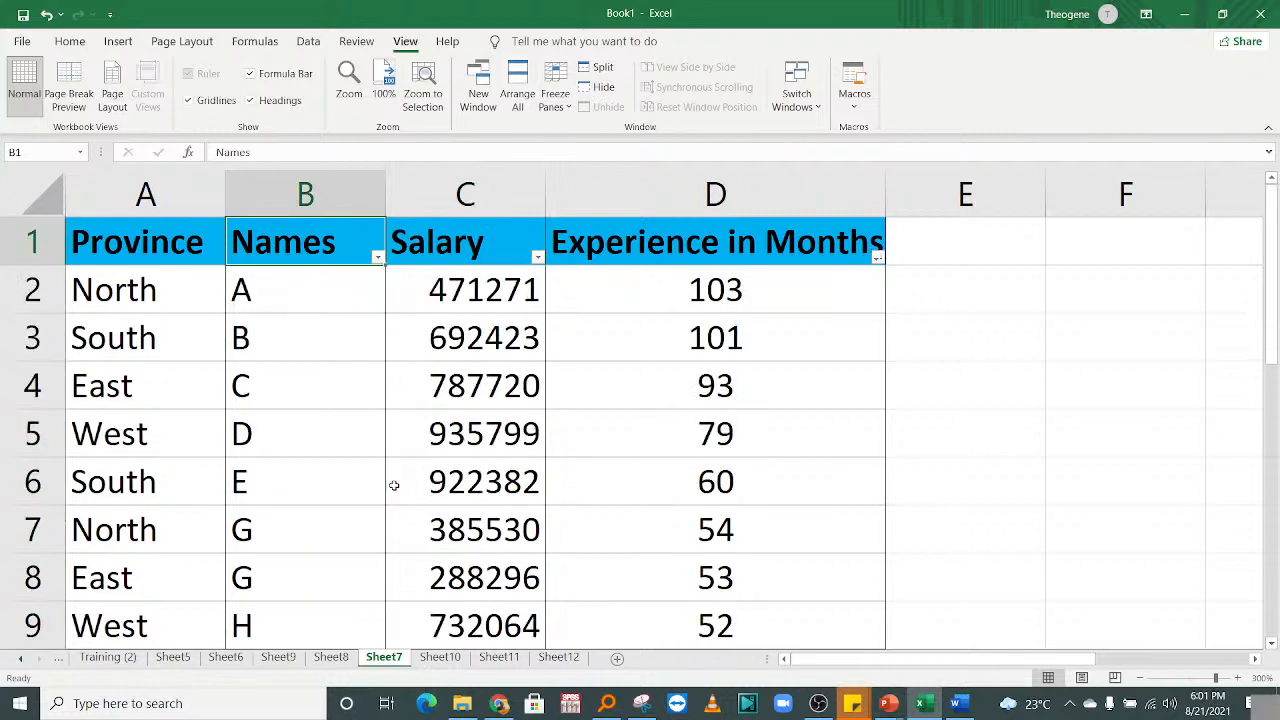
{"action": "left_click", "coordinate": [969, 276]}
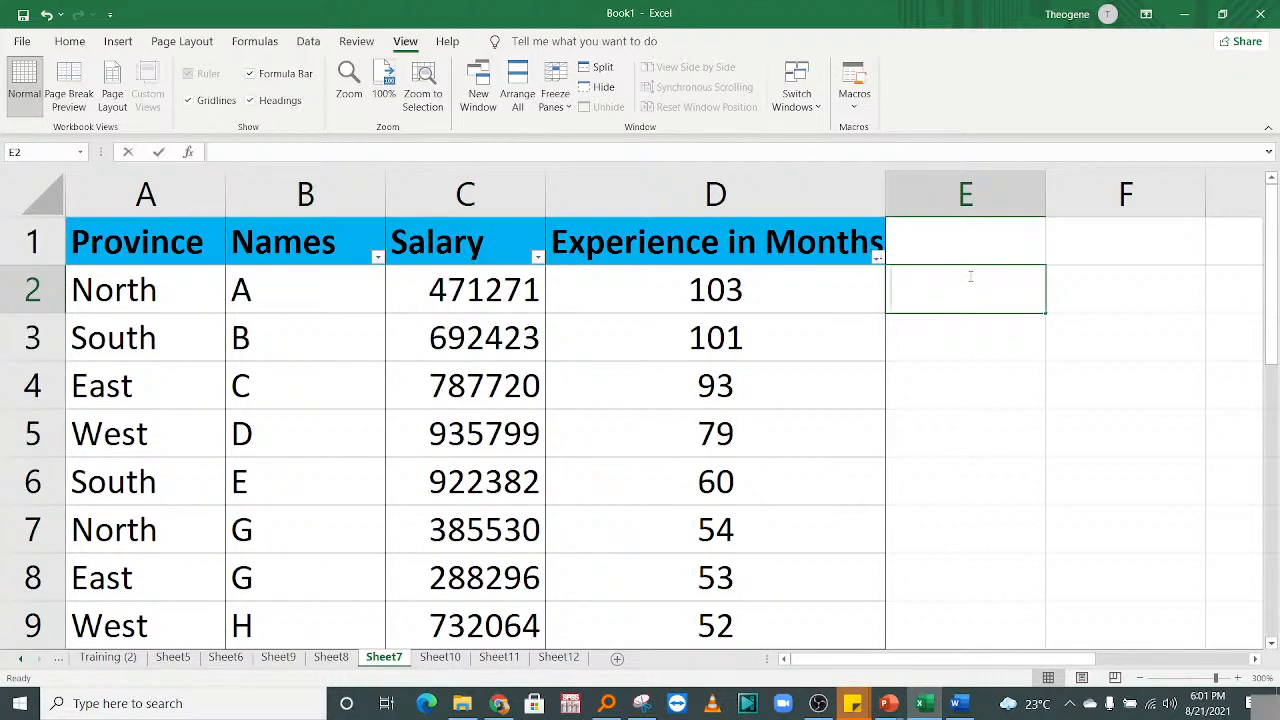
{"action": "type", "text": "=VLOOK"}
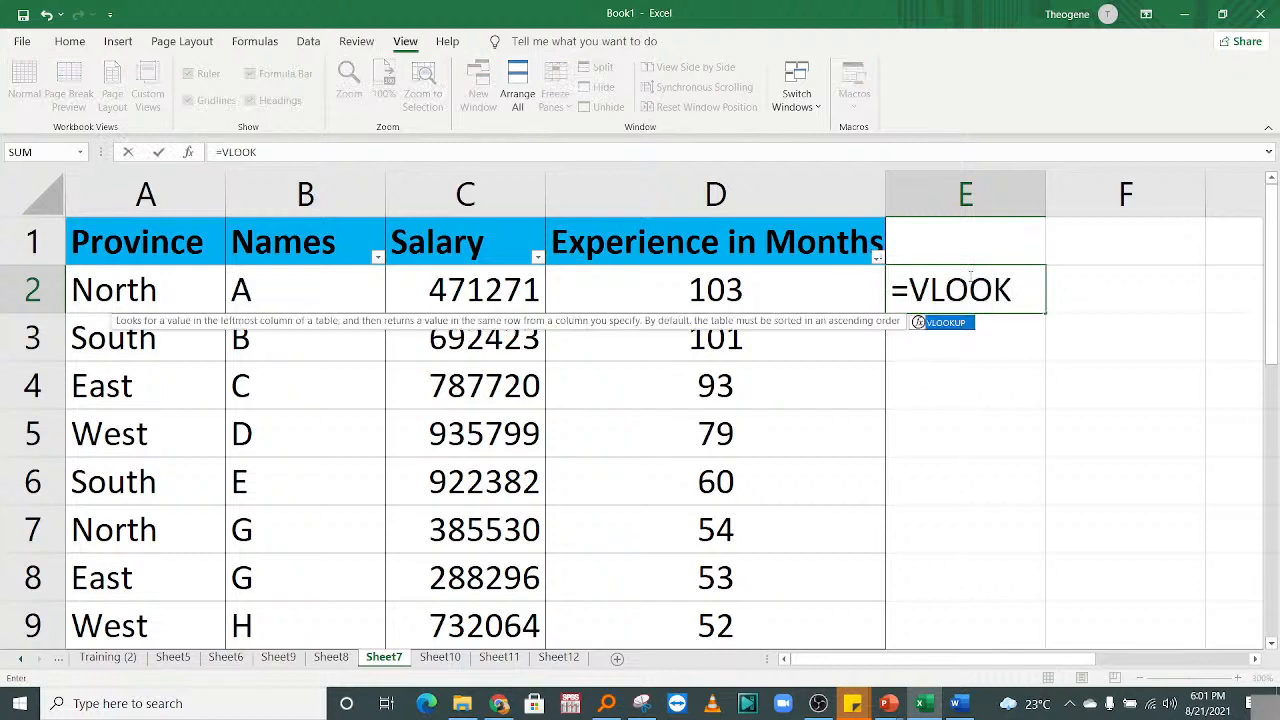
{"action": "double_click", "coordinate": [938, 323]}
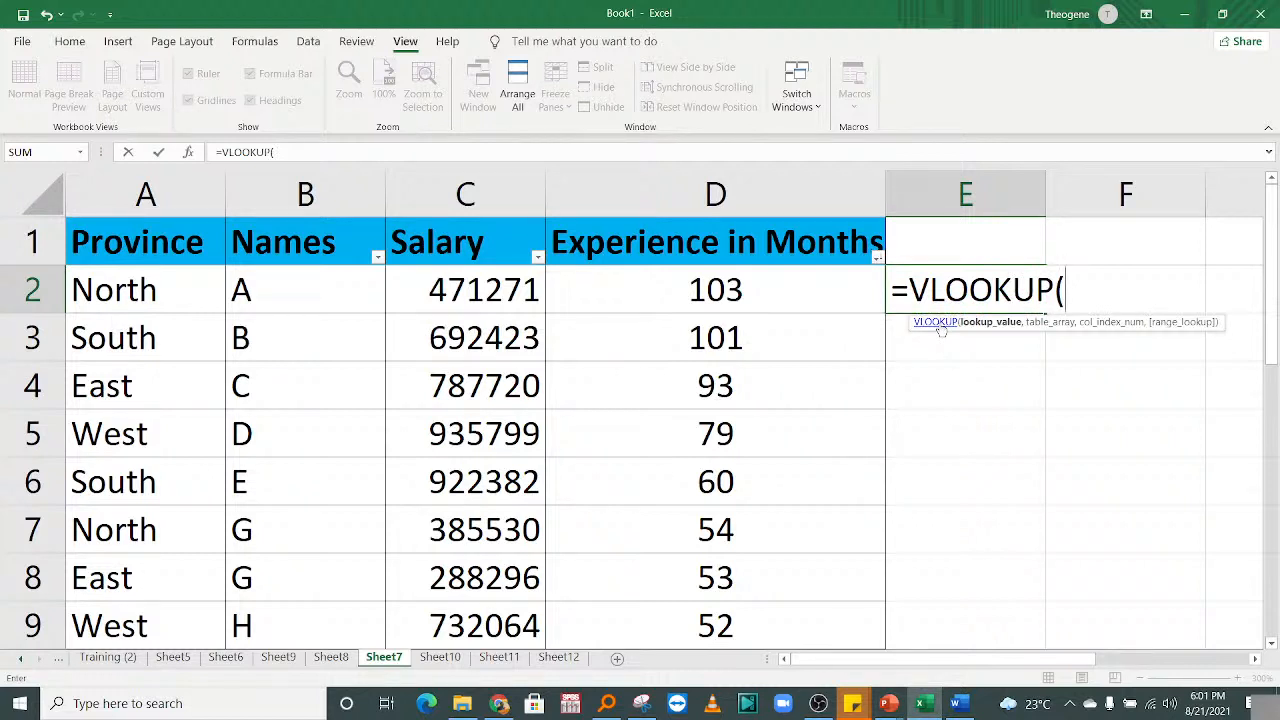
{"action": "left_click_drag", "start_coordinate": [304, 287], "coordinate": [693, 583]}
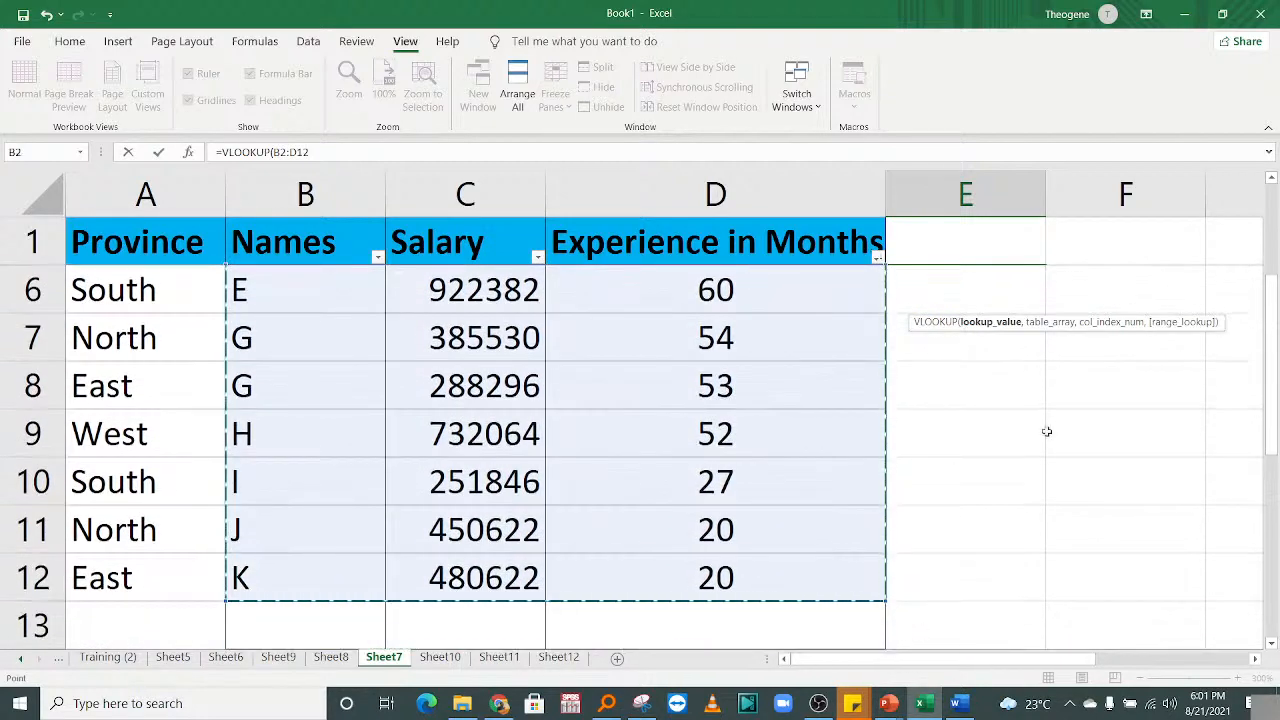
{"action": "left_click_drag", "start_coordinate": [1271, 370], "coordinate": [1270, 230]}
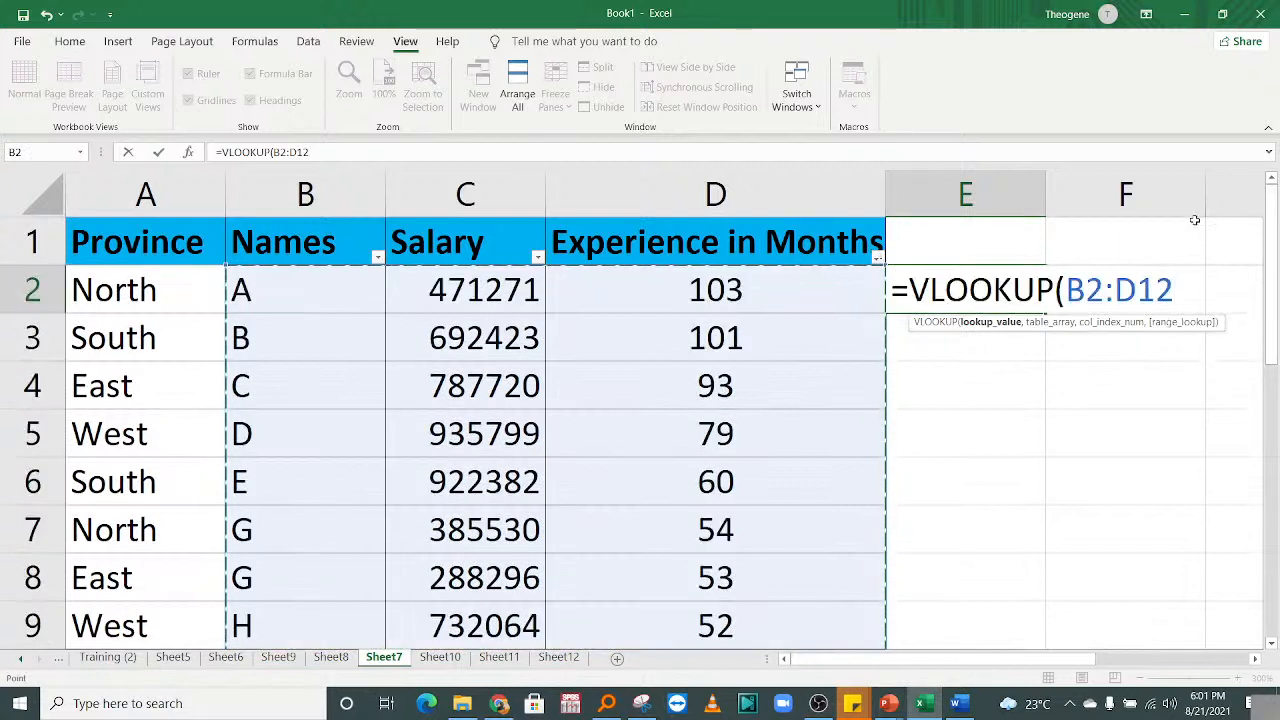
{"action": "type", "text": ","}
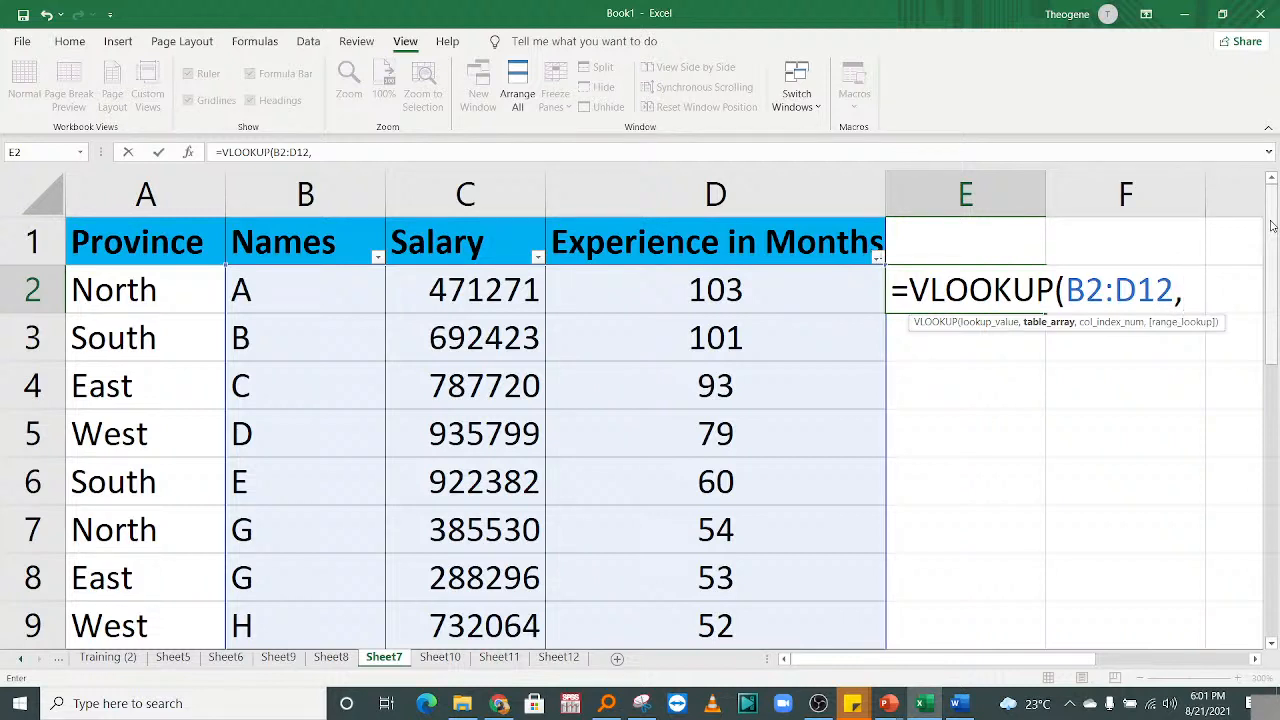
{"action": "key", "text": "BackSpace"}
{"action": "key", "text": "BackSpace"}
{"action": "key", "text": "BackSpace"}
{"action": "key", "text": "BackSpace"}
{"action": "key", "text": "BackSpace"}
{"action": "key", "text": "BackSpace"}
{"action": "key", "text": "BackSpace"}
{"action": "key", "text": "BackSpace"}
{"action": "key", "text": "BackSpace"}
{"action": "key", "text": "BackSpace"}
{"action": "key", "text": "BackSpace"}
{"action": "key", "text": "BackSpace"}
{"action": "key", "text": "BackSpace"}
{"action": "key", "text": "BackSpace"}
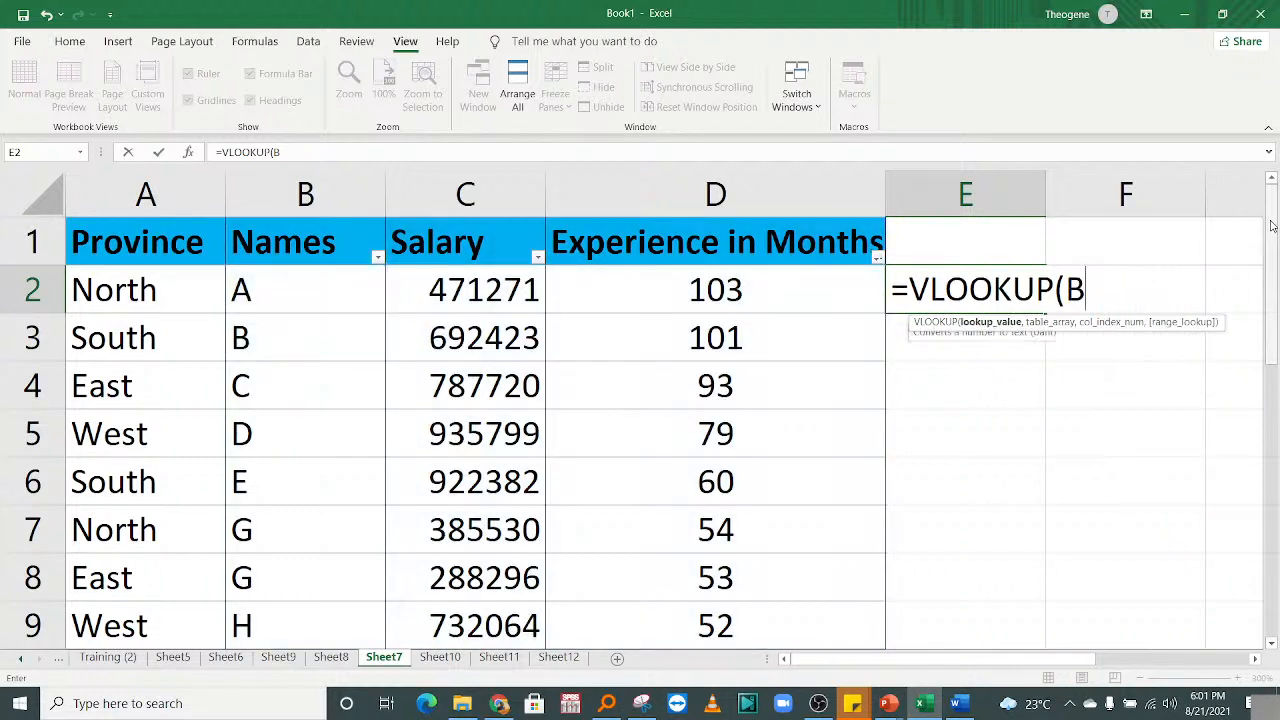
{"action": "key", "text": "BackSpace"}
{"action": "key", "text": "BackSpace"}
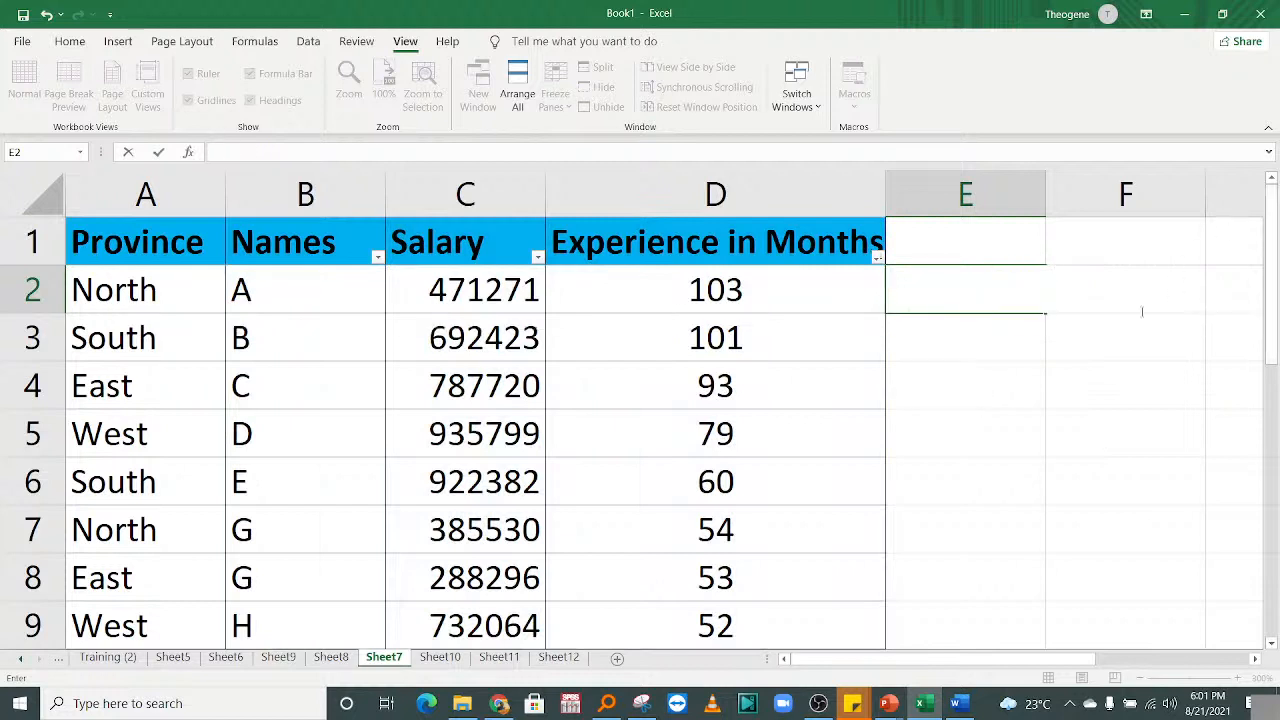
{"action": "left_click", "coordinate": [991, 397]}
{"action": "left_click", "coordinate": [958, 289]}
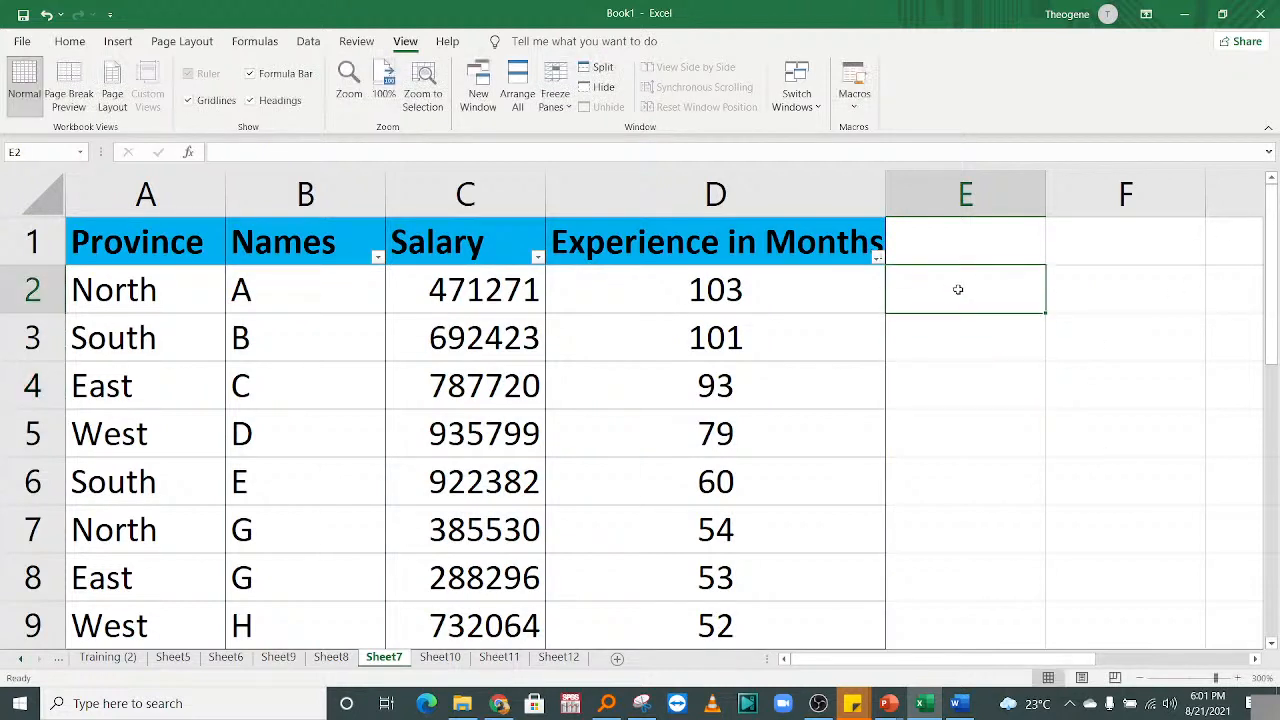
Label E2 'Look' and F2 'Value' above the lookup cells.
{"action": "type", "text": "Look"}
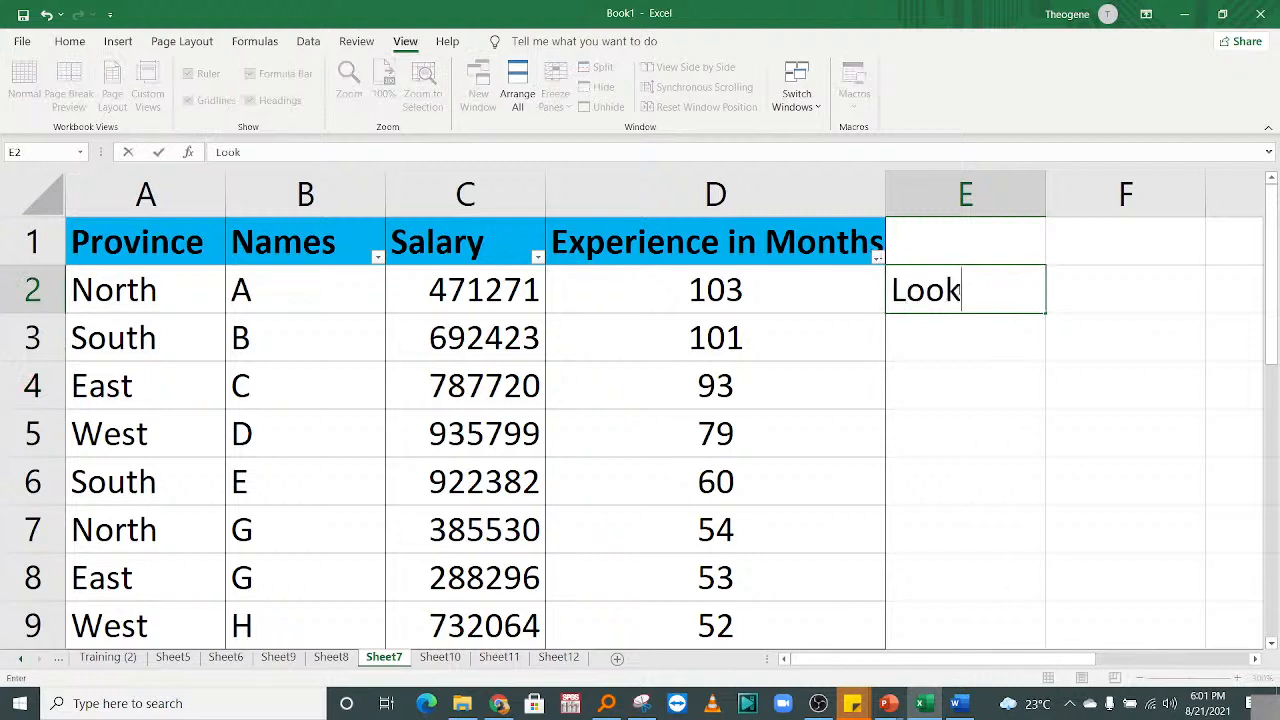
{"action": "key", "text": "Return"}
{"action": "left_click_drag", "start_coordinate": [989, 303], "coordinate": [1154, 323]}
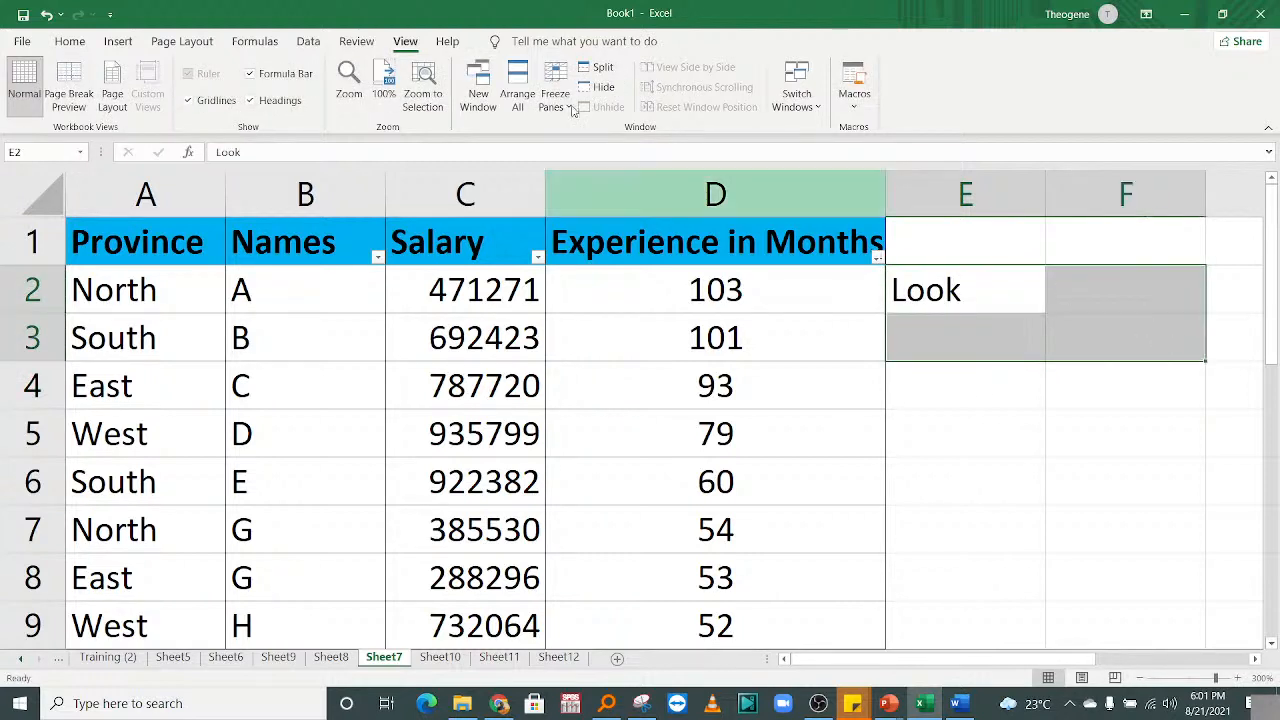
{"action": "left_click", "coordinate": [69, 44]}
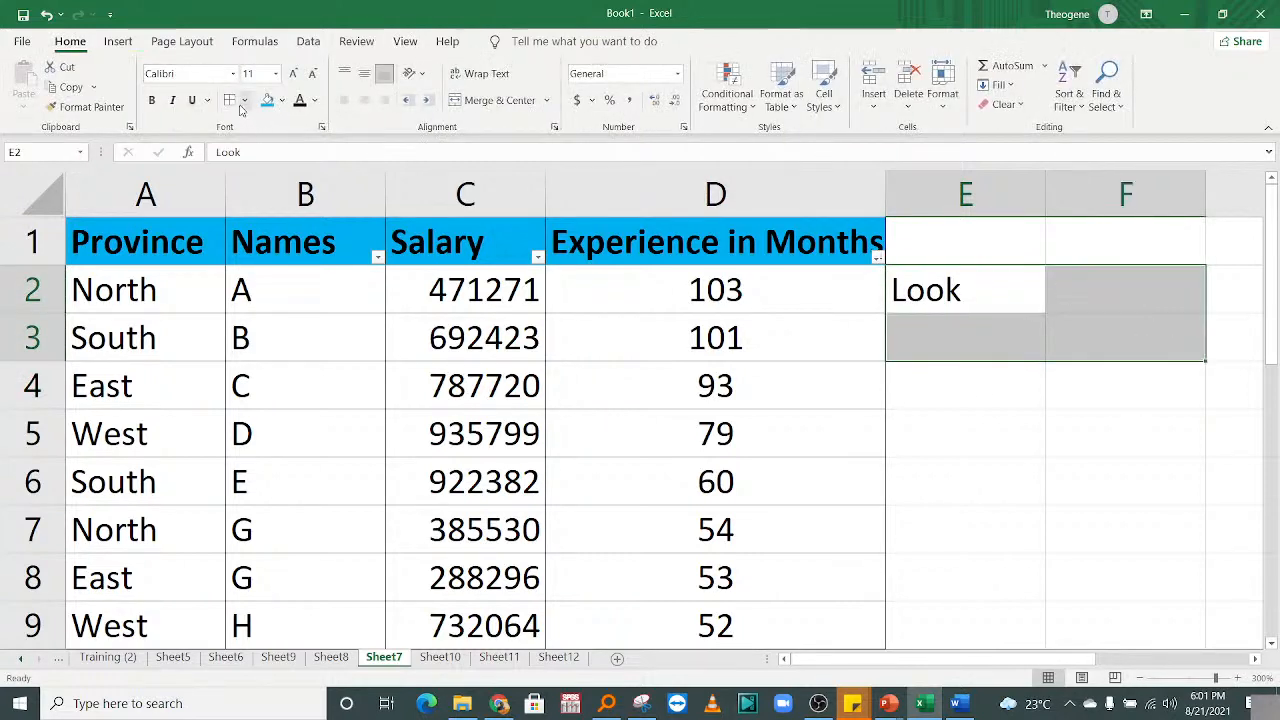
{"action": "left_click", "coordinate": [1180, 302]}
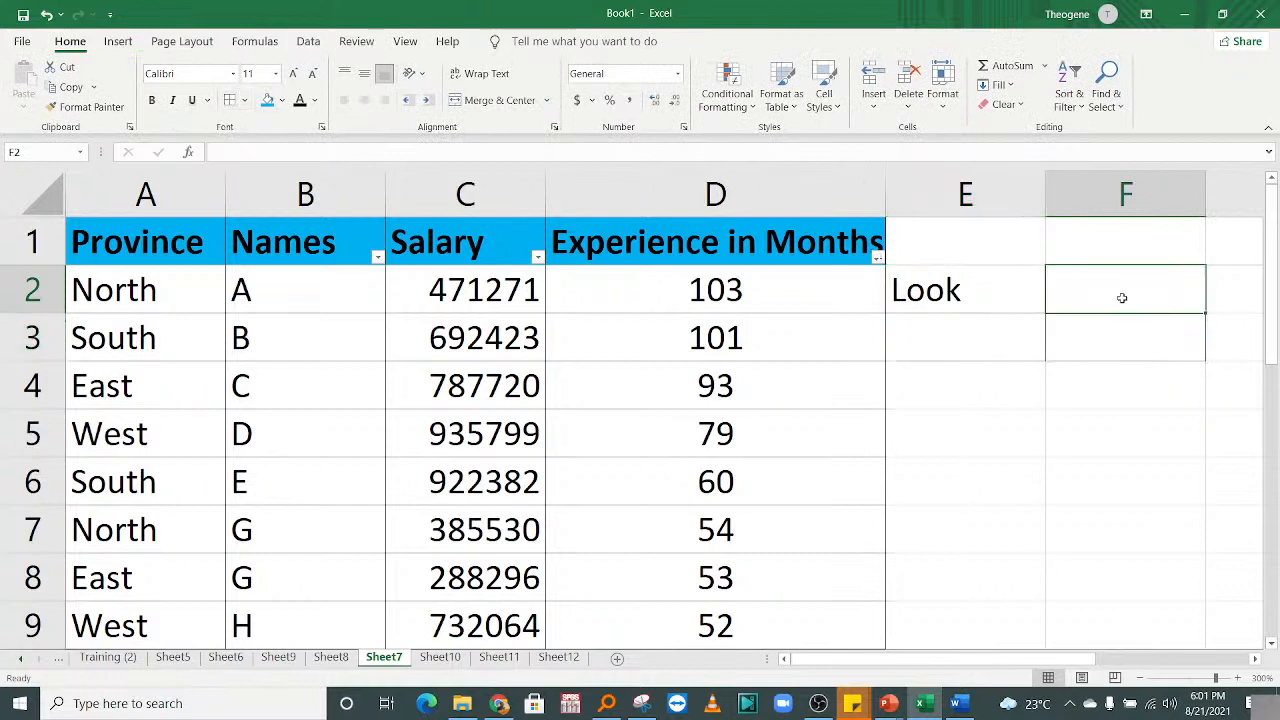
{"action": "type", "text": "Value"}
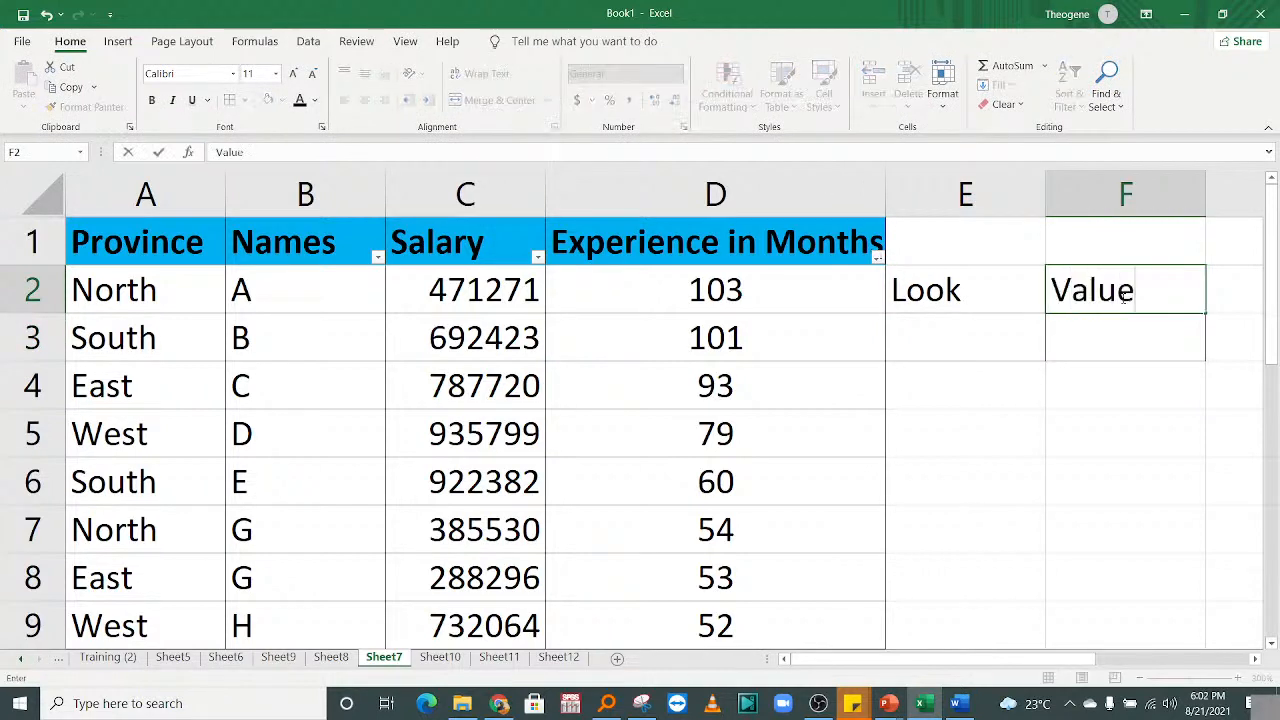
{"action": "left_click", "coordinate": [1134, 414]}
Build =VLOOKUP(E3,B2:D12,2,0) in F3 for an exact-match lookup.
{"action": "left_click", "coordinate": [989, 328]}
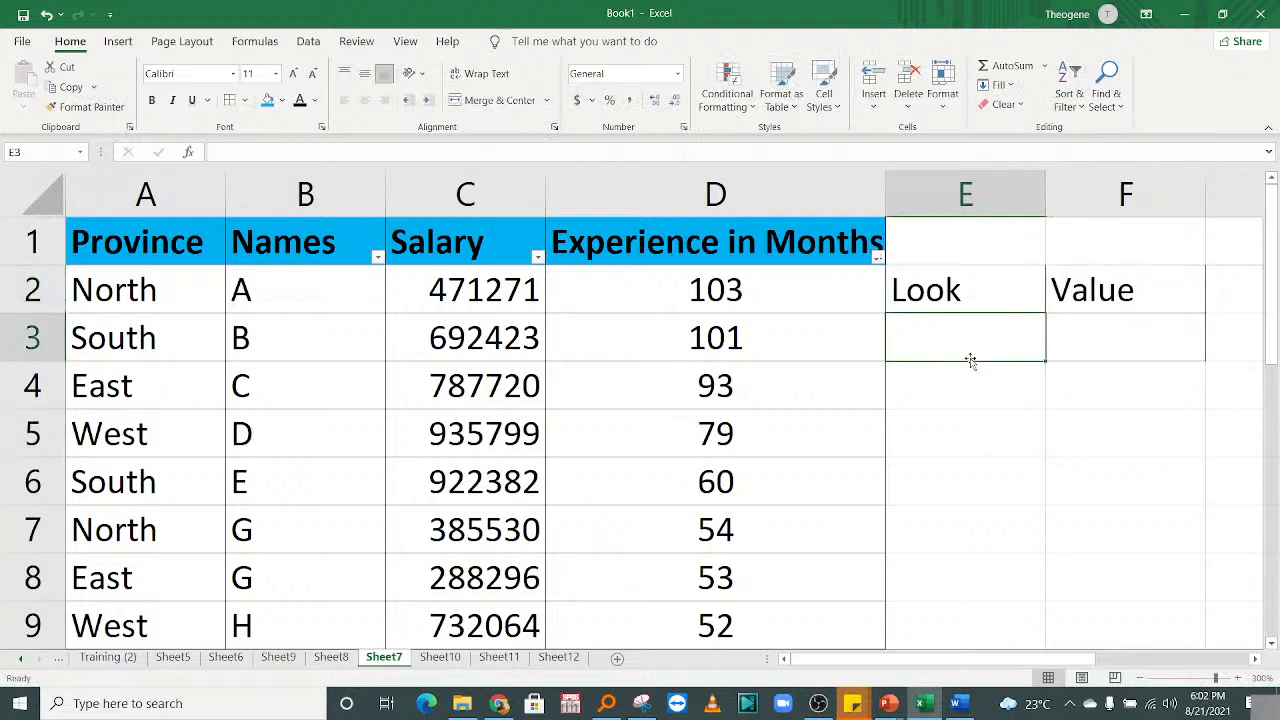
{"action": "left_click", "coordinate": [1116, 331]}
{"action": "type", "text": "=vlook"}
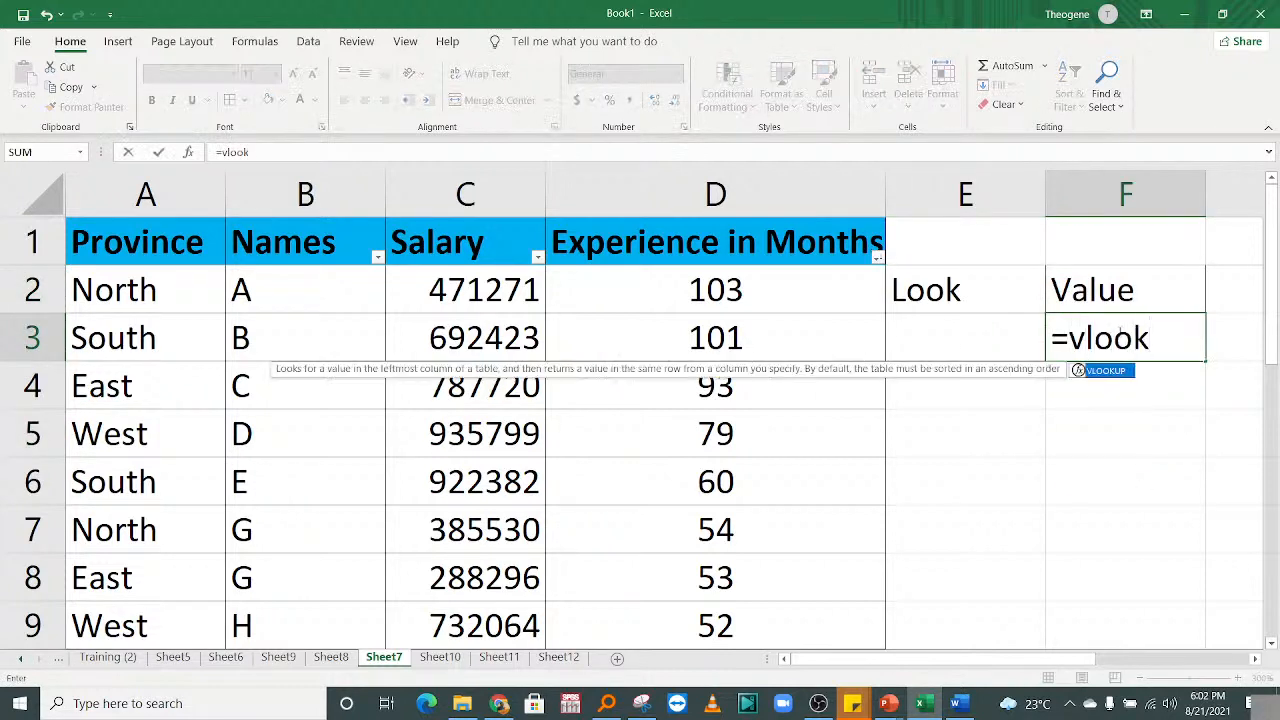
{"action": "double_click", "coordinate": [1105, 371]}
{"action": "left_click", "coordinate": [909, 340]}
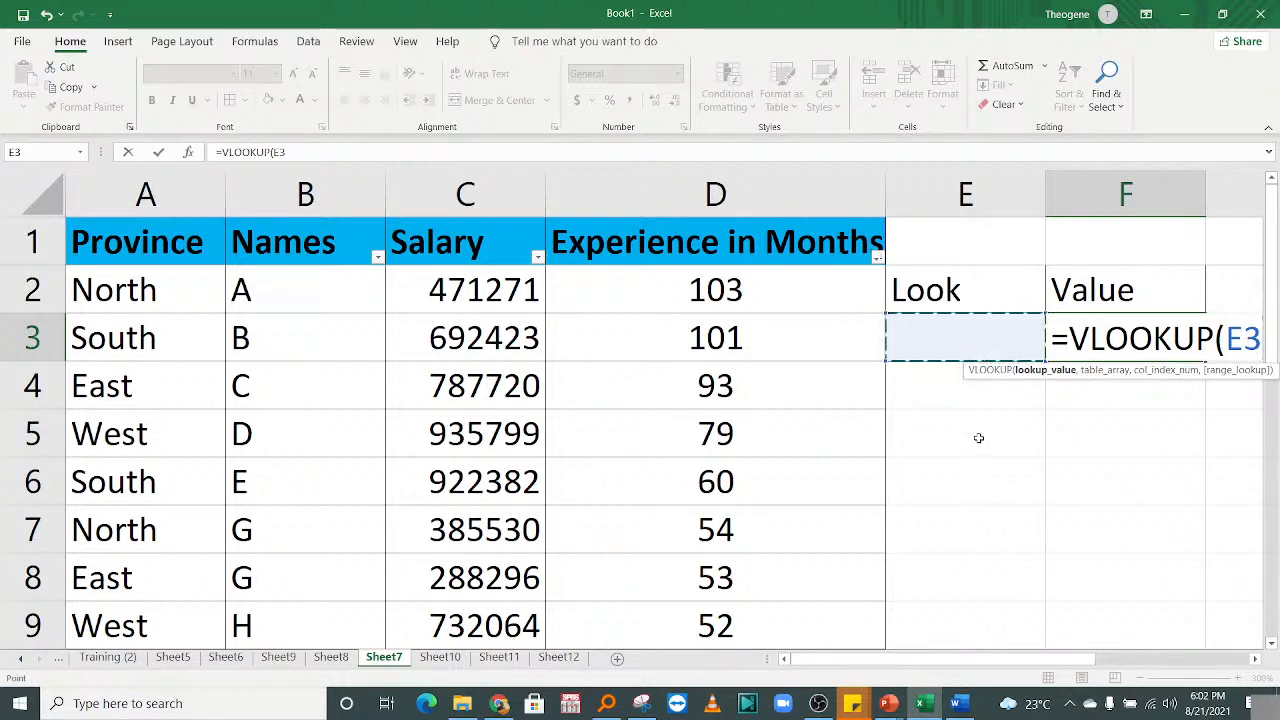
{"action": "type", "text": ","}
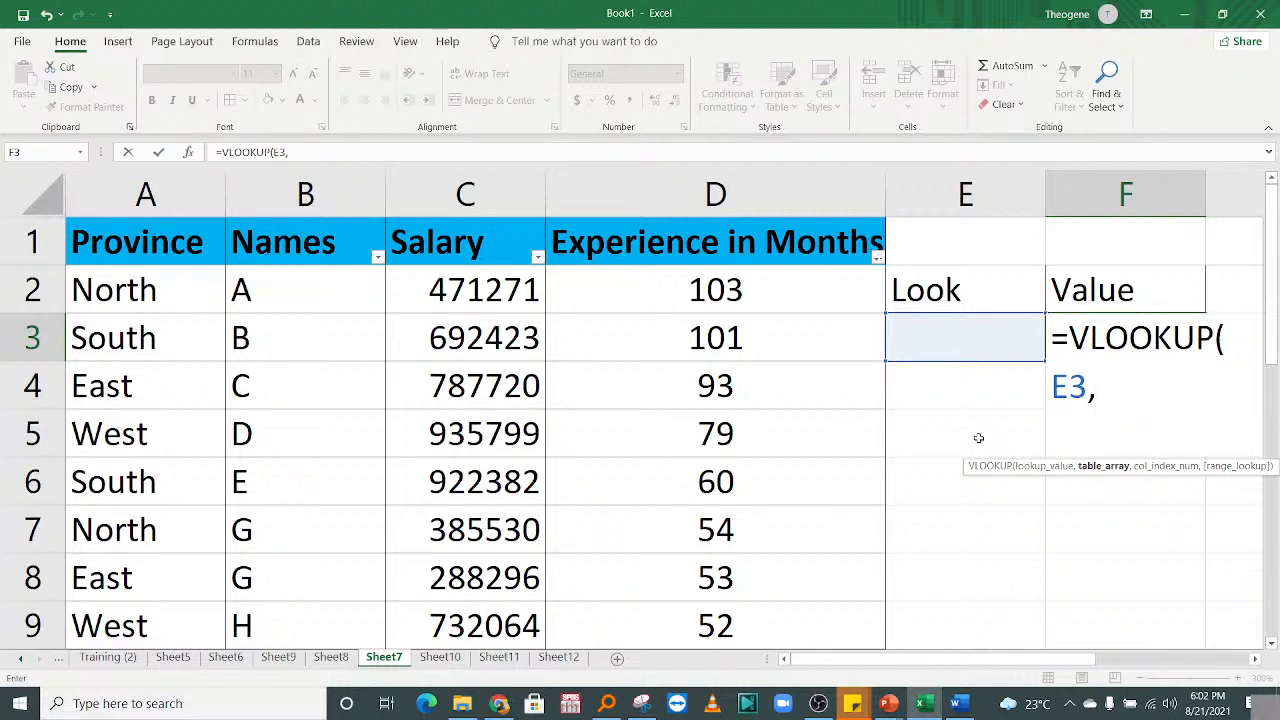
{"action": "left_click_drag", "start_coordinate": [292, 276], "coordinate": [748, 560]}
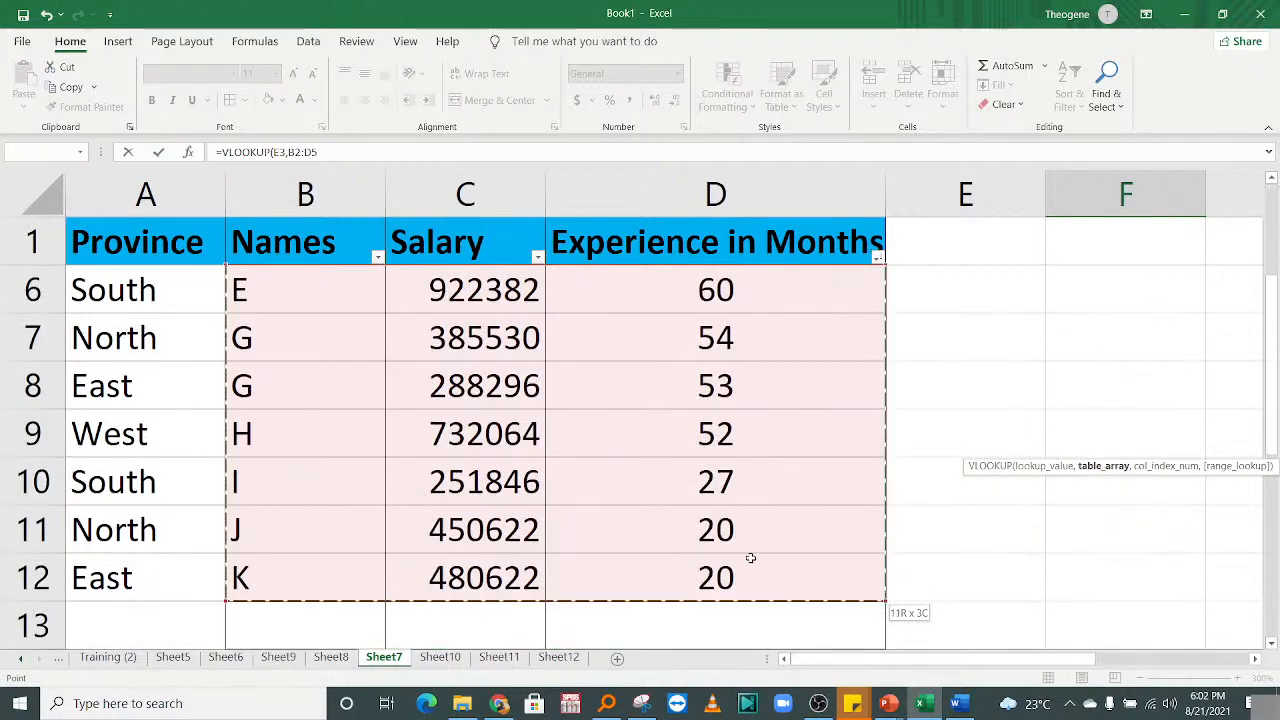
{"action": "left_click_drag", "start_coordinate": [1273, 396], "coordinate": [1273, 296]}
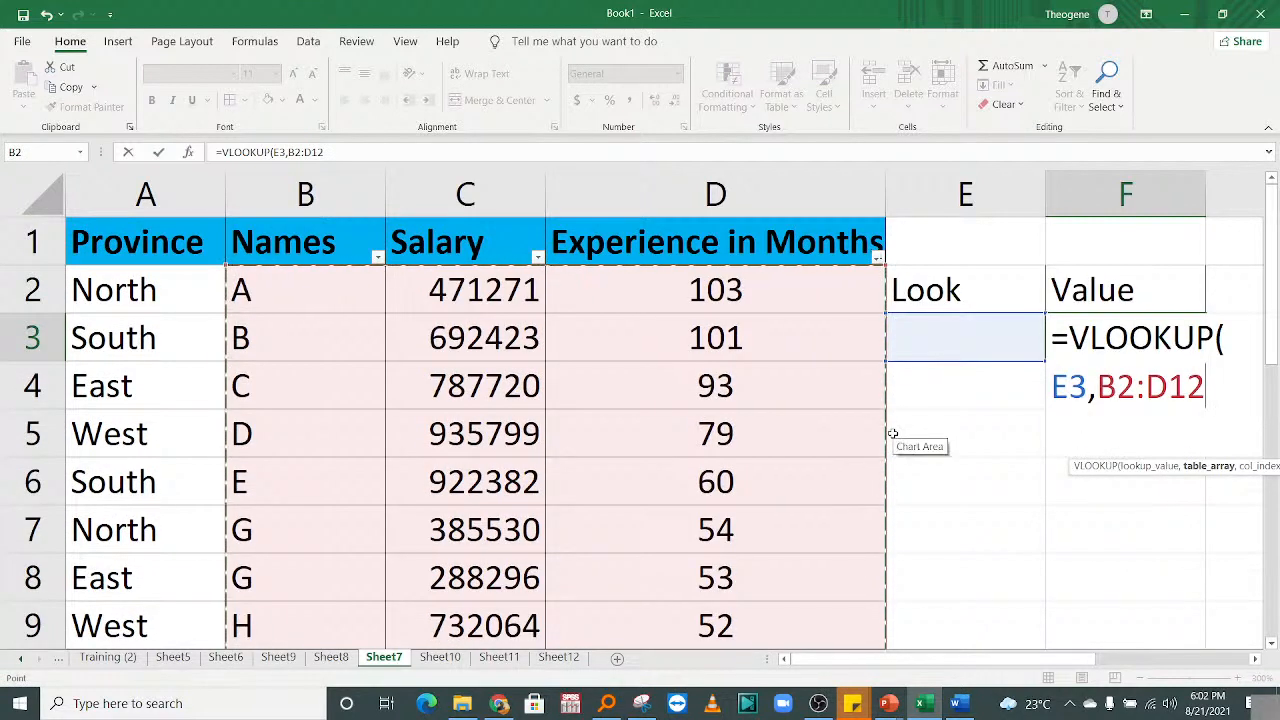
{"action": "type", "text": ","}
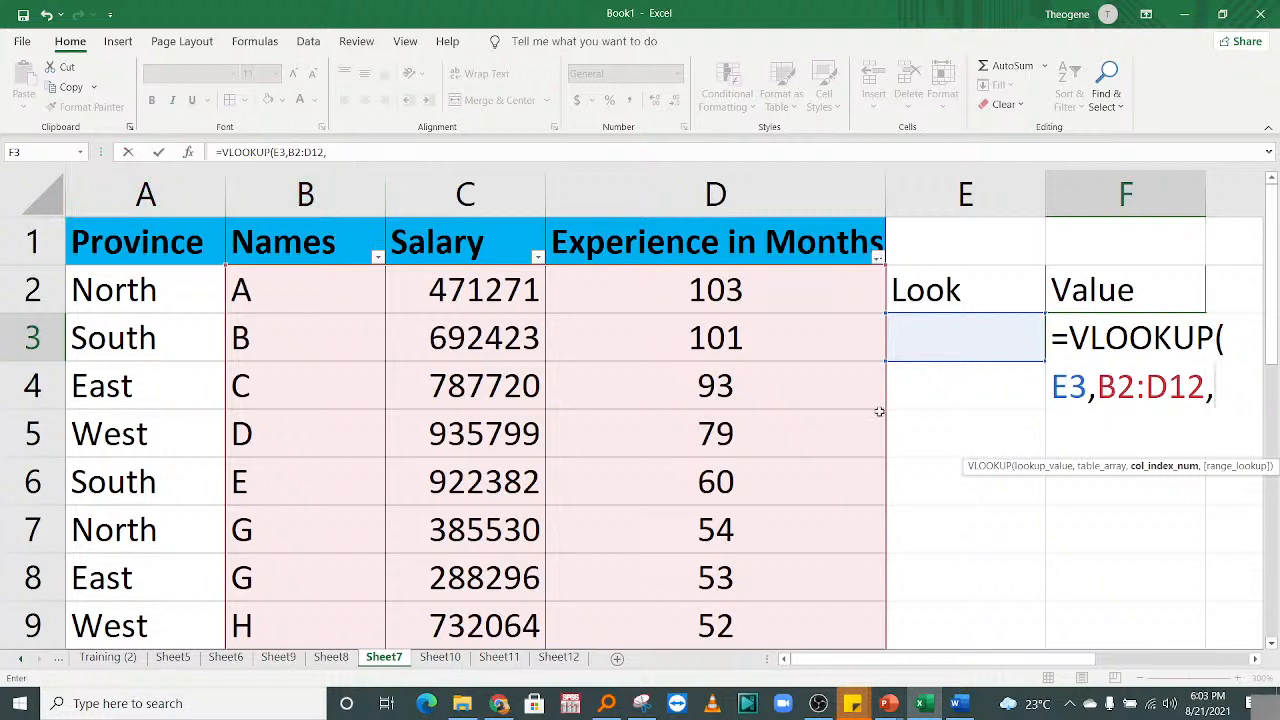
{"action": "type", "text": "2,"}
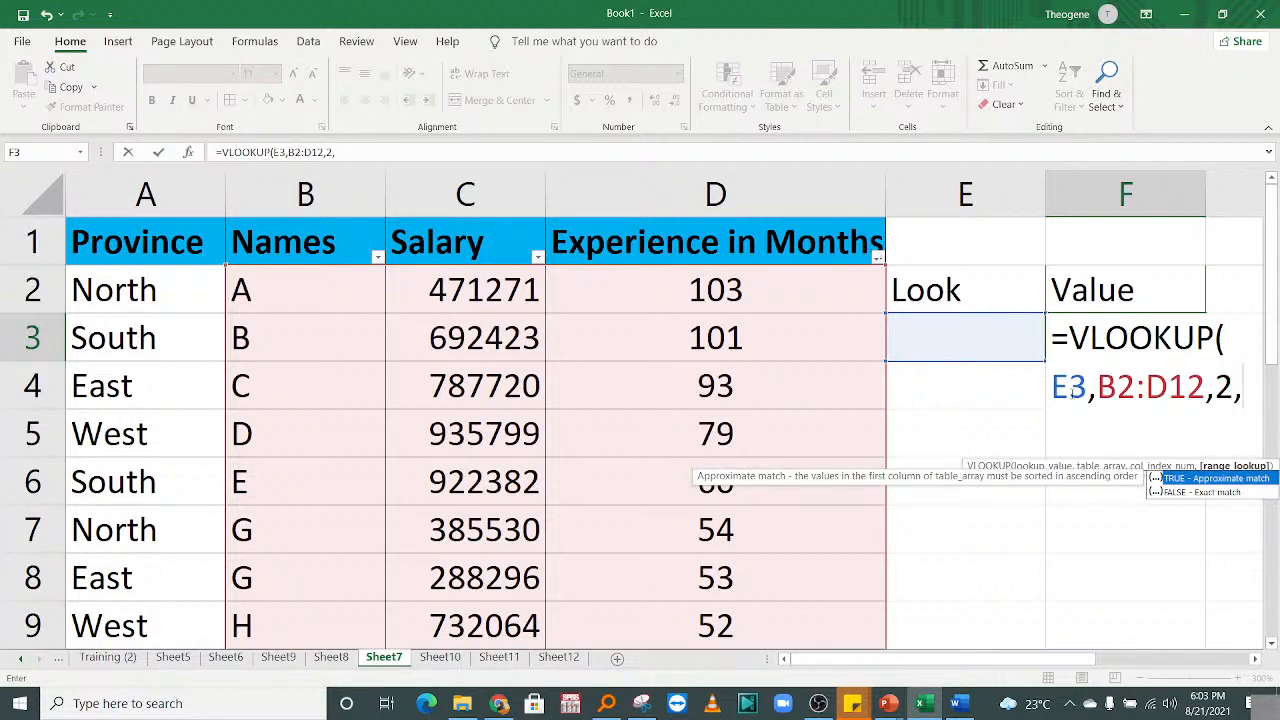
{"action": "type", "text": "0)"}
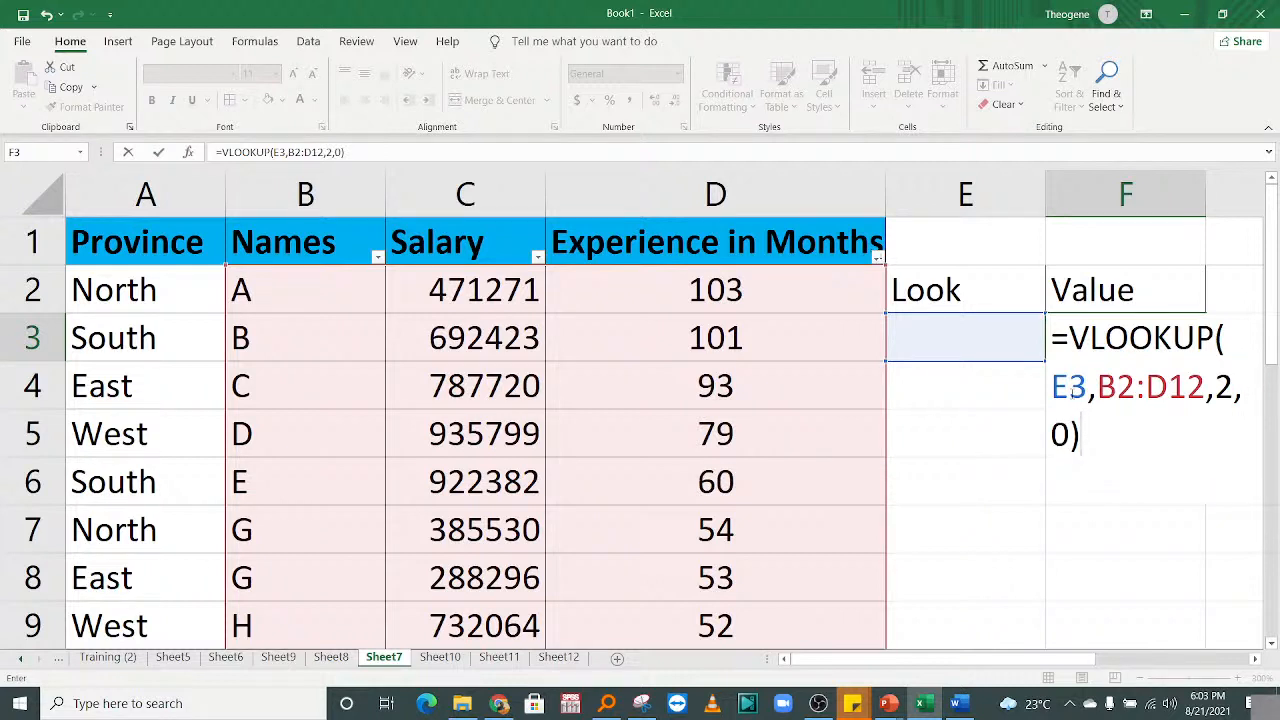
Commit the VLOOKUP in F3 and enter D in E3, returning salary 935799.
{"action": "key", "text": "ctrl+Return"}
{"action": "key", "text": "Return"}
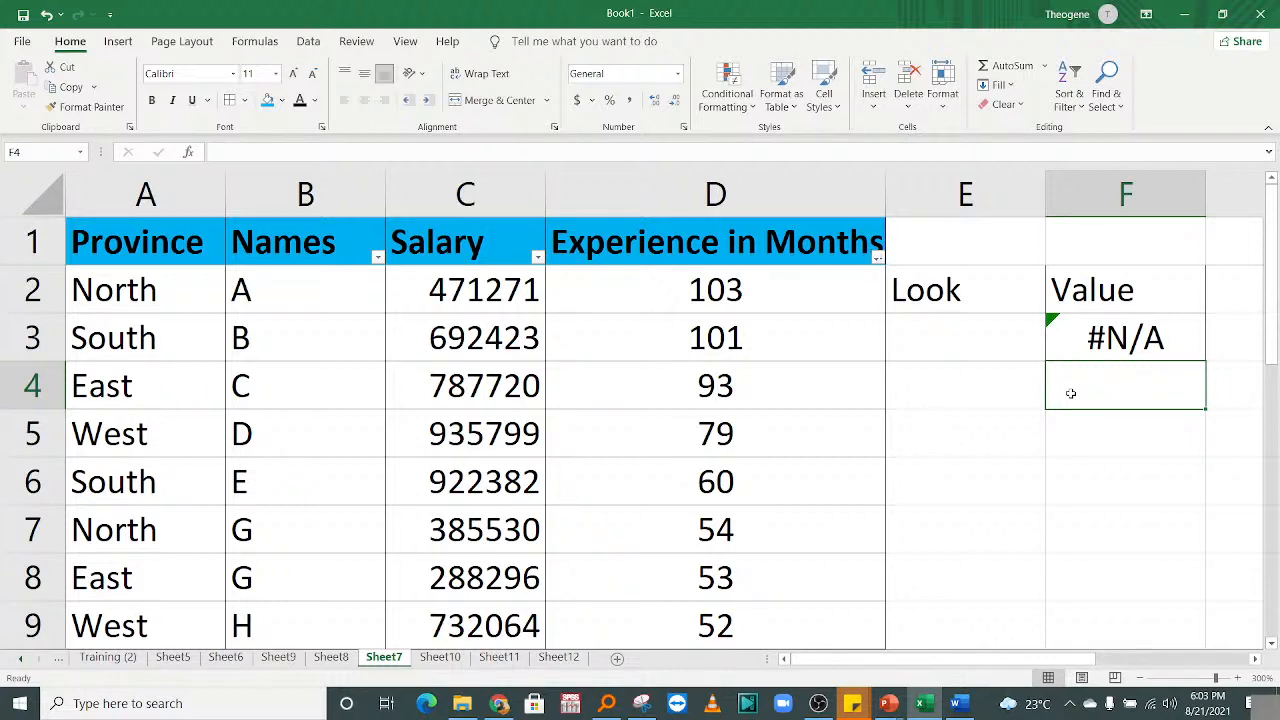
{"action": "left_click", "coordinate": [989, 340]}
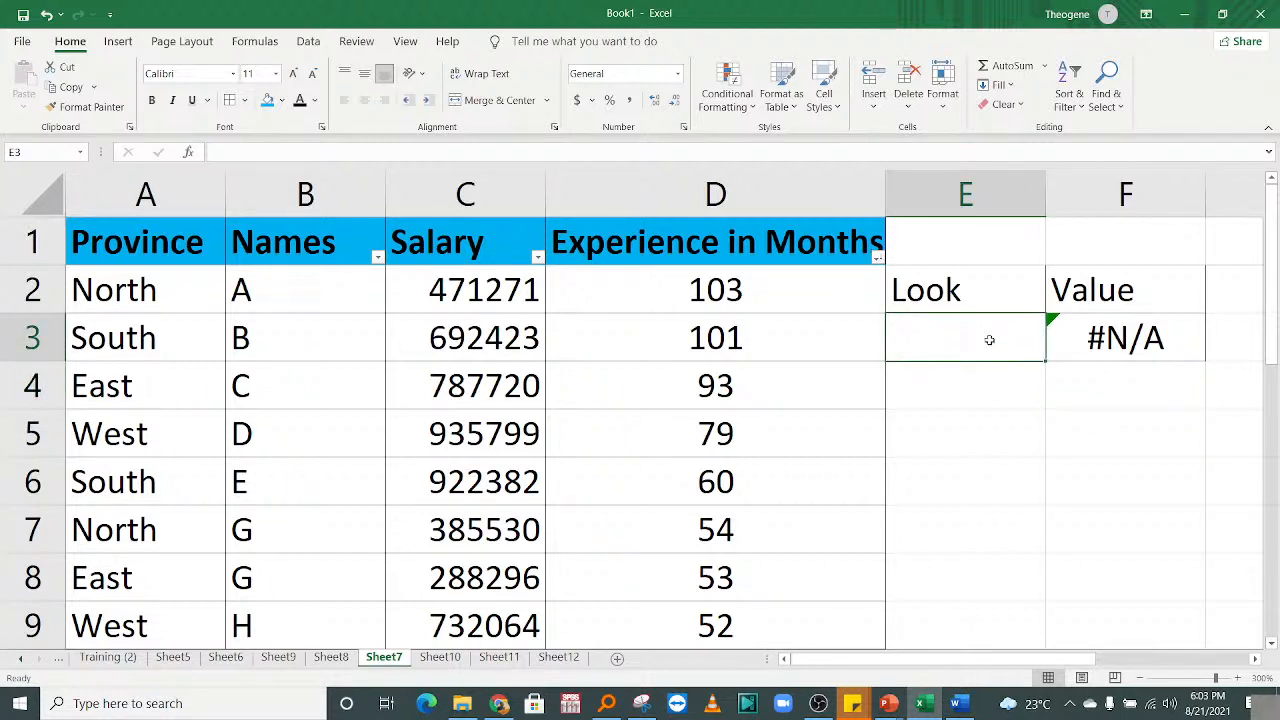
{"action": "type", "text": "D"}
{"action": "key", "text": "Return"}
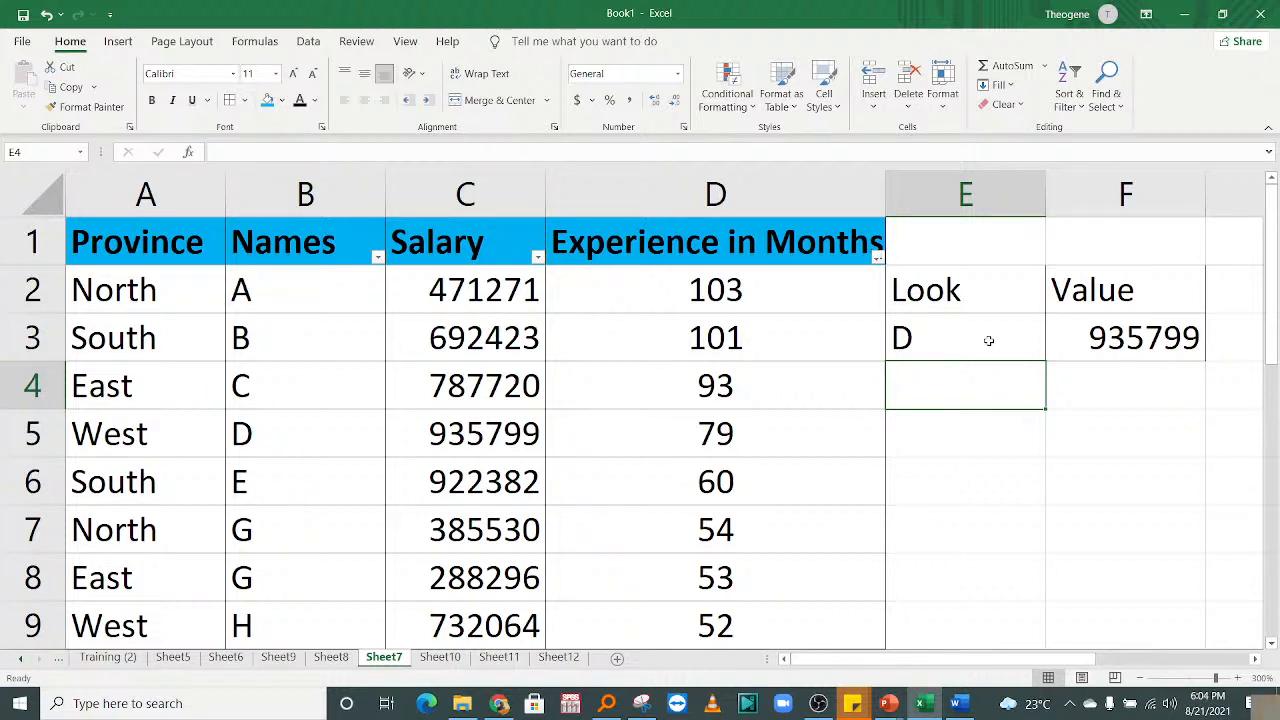
Look up names A, G and then H in E3, ending with salary 732064.
{"action": "left_click", "coordinate": [978, 334]}
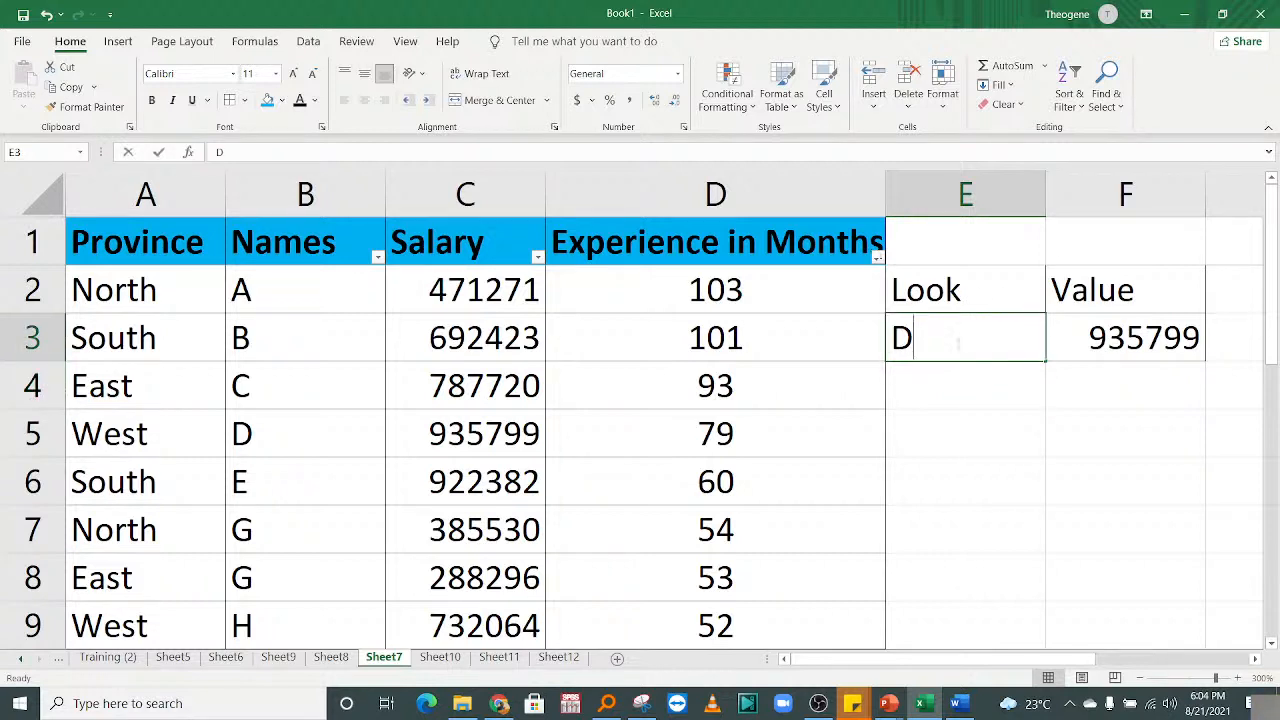
{"action": "type", "text": "A"}
{"action": "key", "text": "Return"}
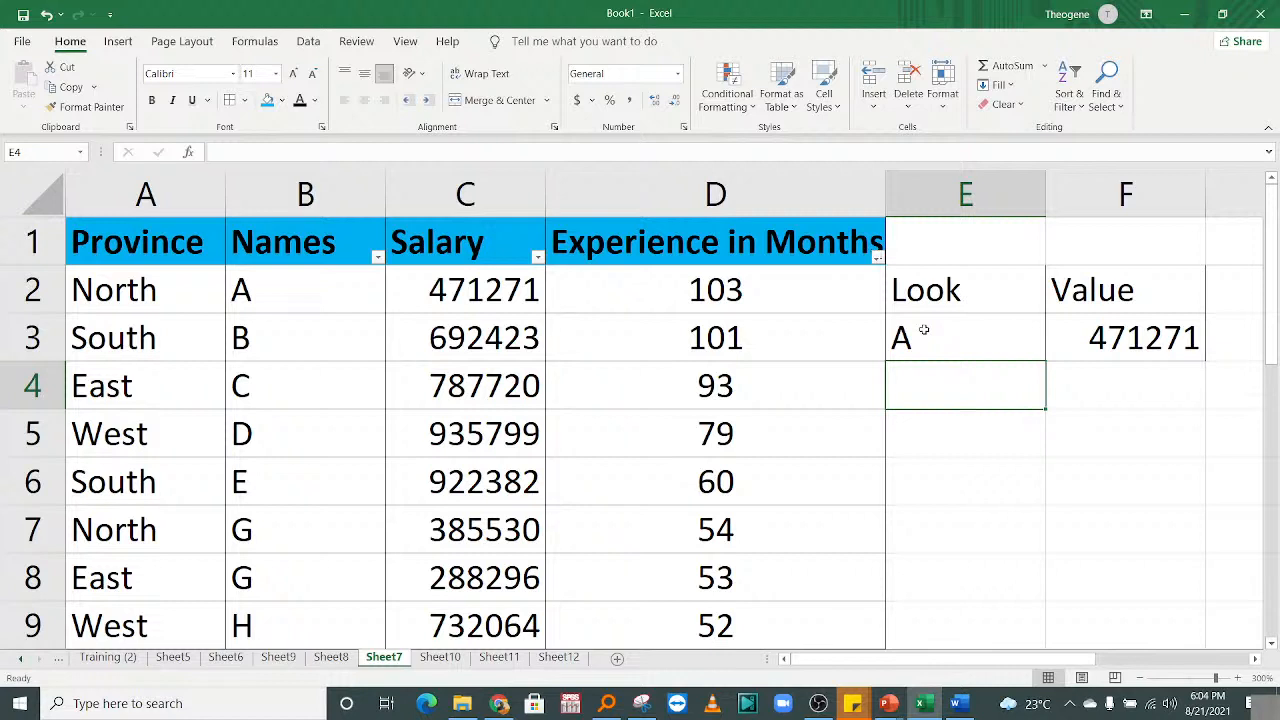
{"action": "left_click", "coordinate": [934, 345]}
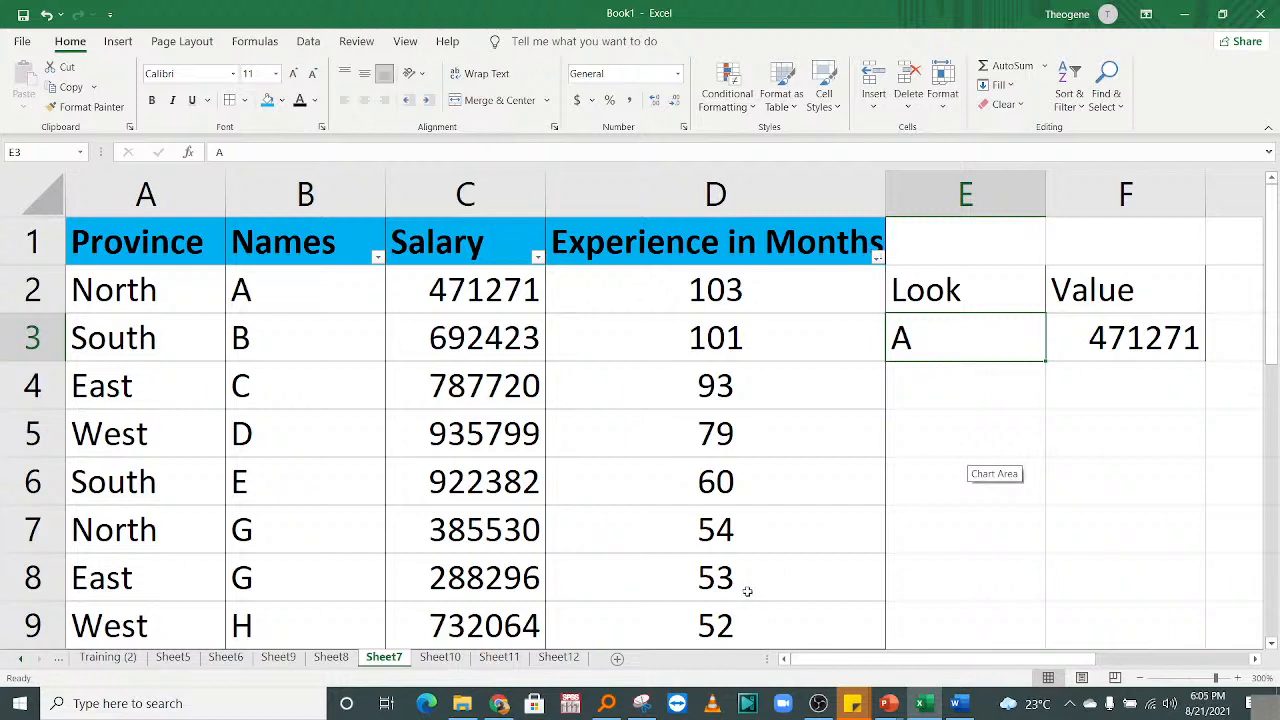
{"action": "type", "text": "G"}
{"action": "key", "text": "Return"}
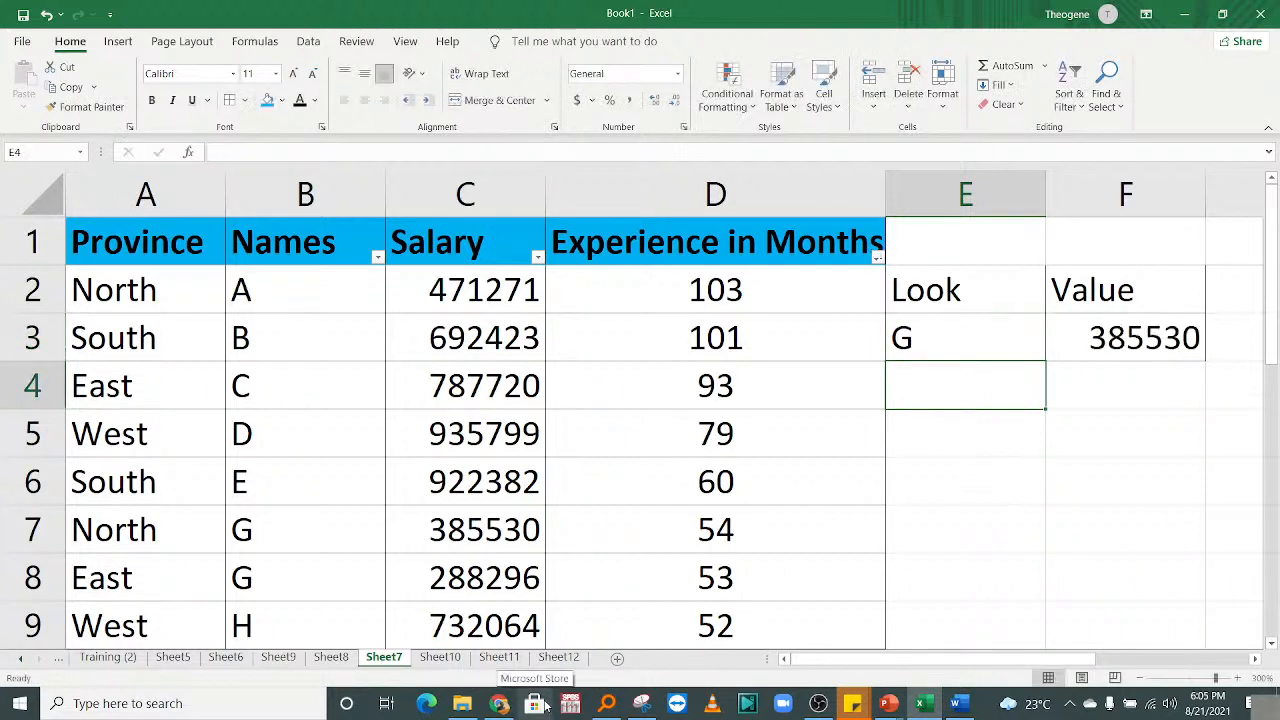
{"action": "left_click", "coordinate": [987, 334]}
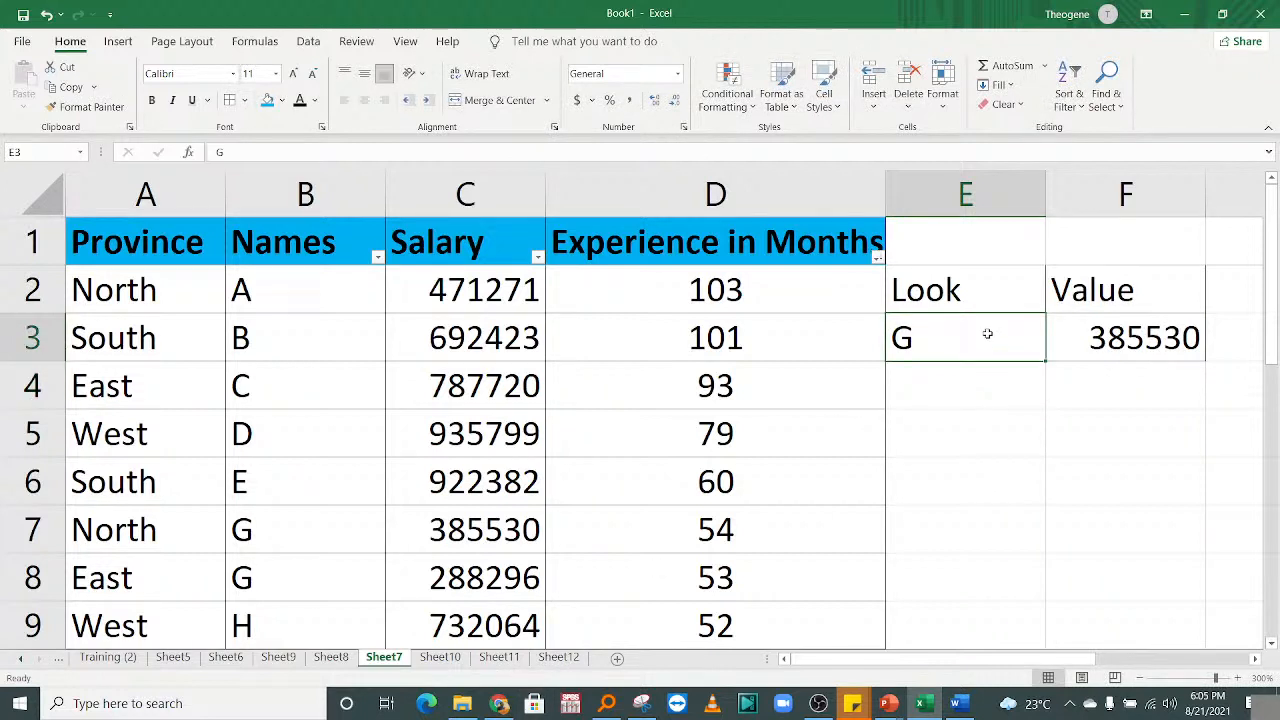
{"action": "type", "text": "H"}
{"action": "key", "text": "Return"}
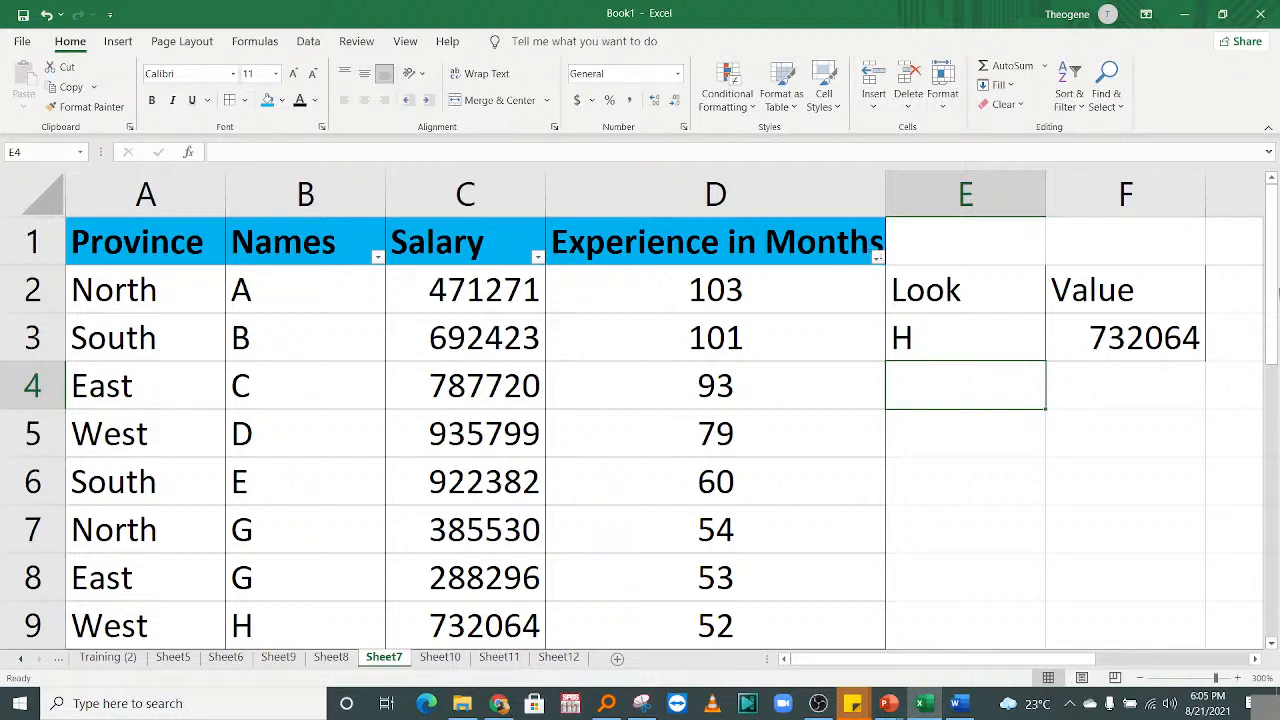
Inspect F3's VLOOKUP formula without changing it, then reselect F3.
{"action": "left_click", "coordinate": [1125, 336]}
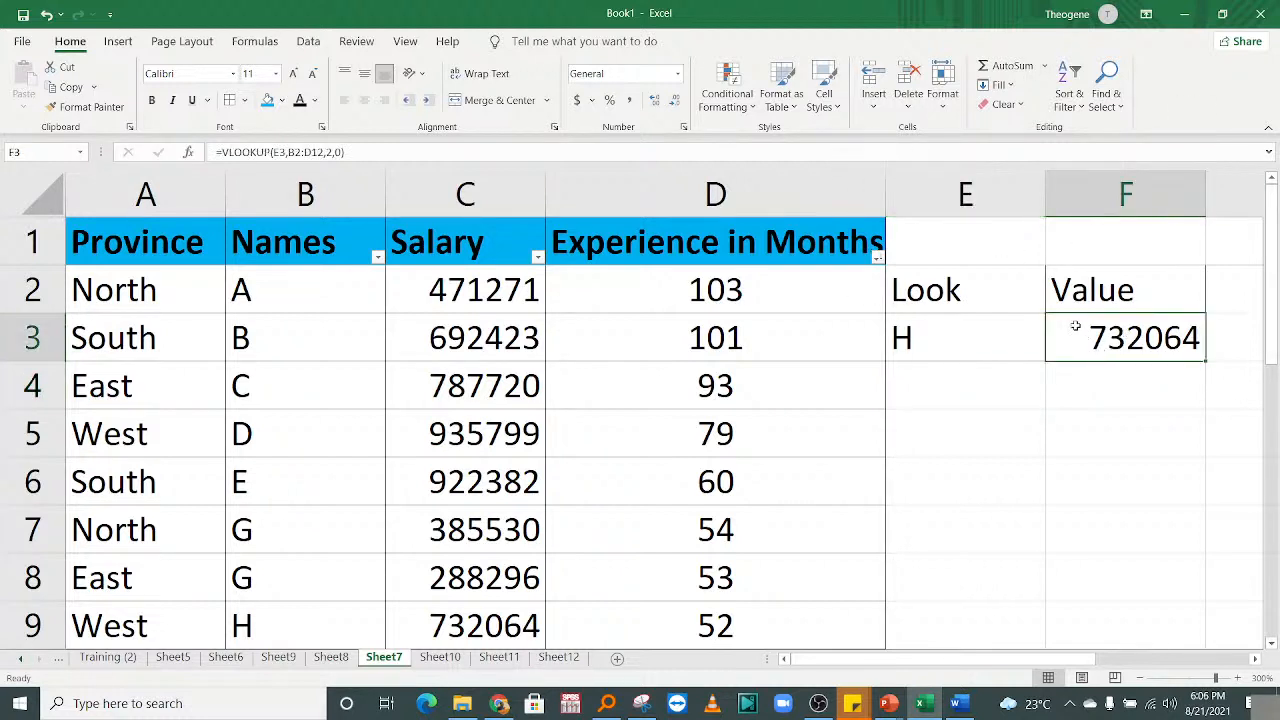
{"action": "double_click", "coordinate": [1078, 328]}
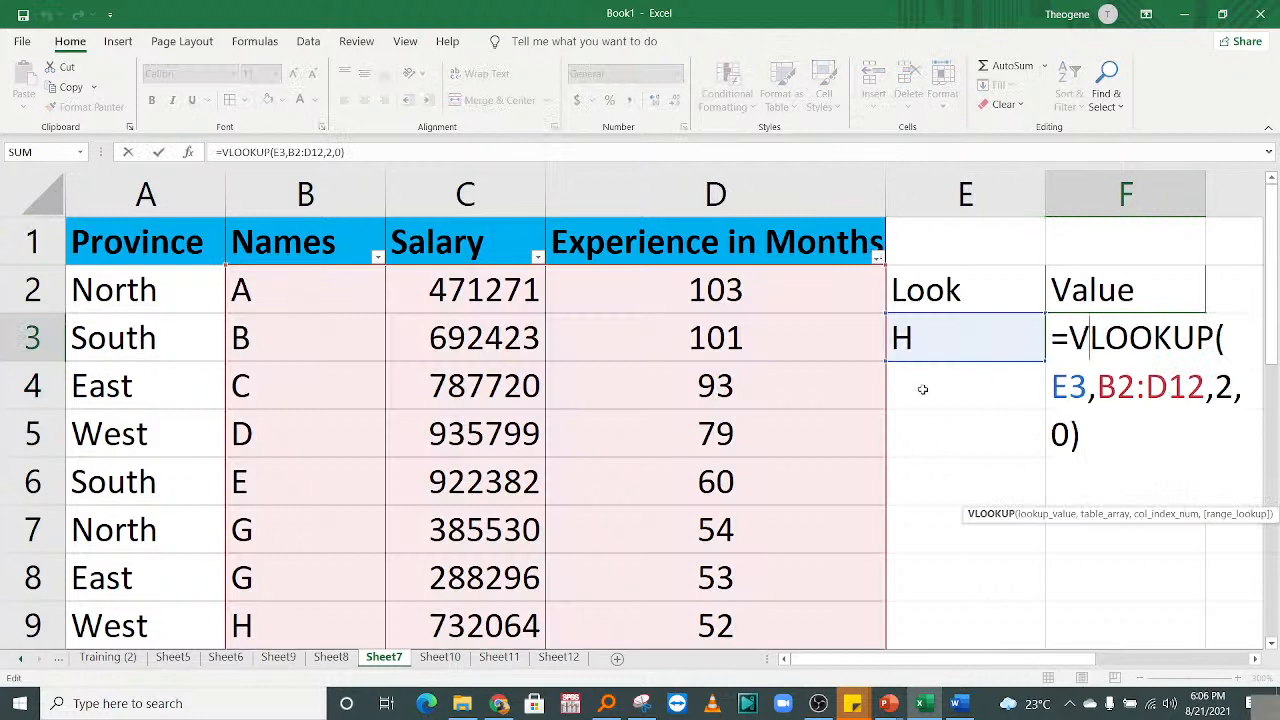
{"action": "key", "text": "Return"}
{"action": "left_click", "coordinate": [1100, 345]}
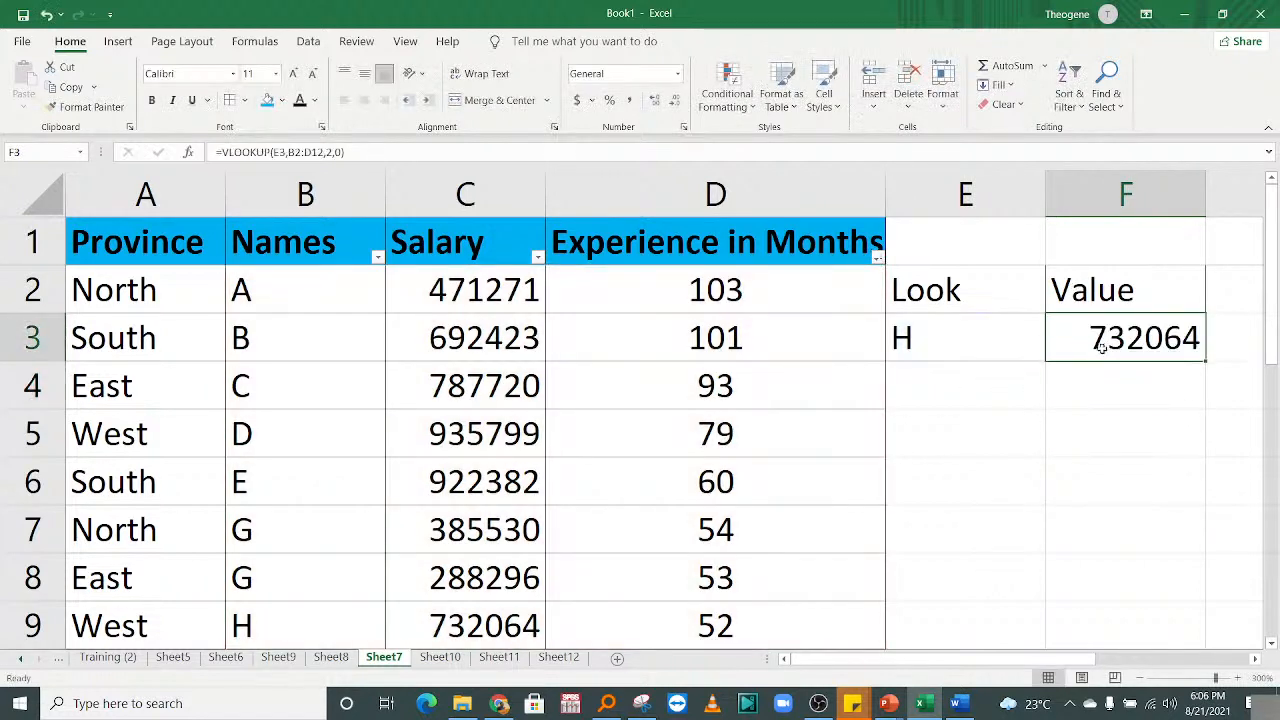
Replace F3 with =VLOOKUP(E3,B2:D12,3,0), returning H's experience of 52 months.
{"action": "key", "text": "Delete"}
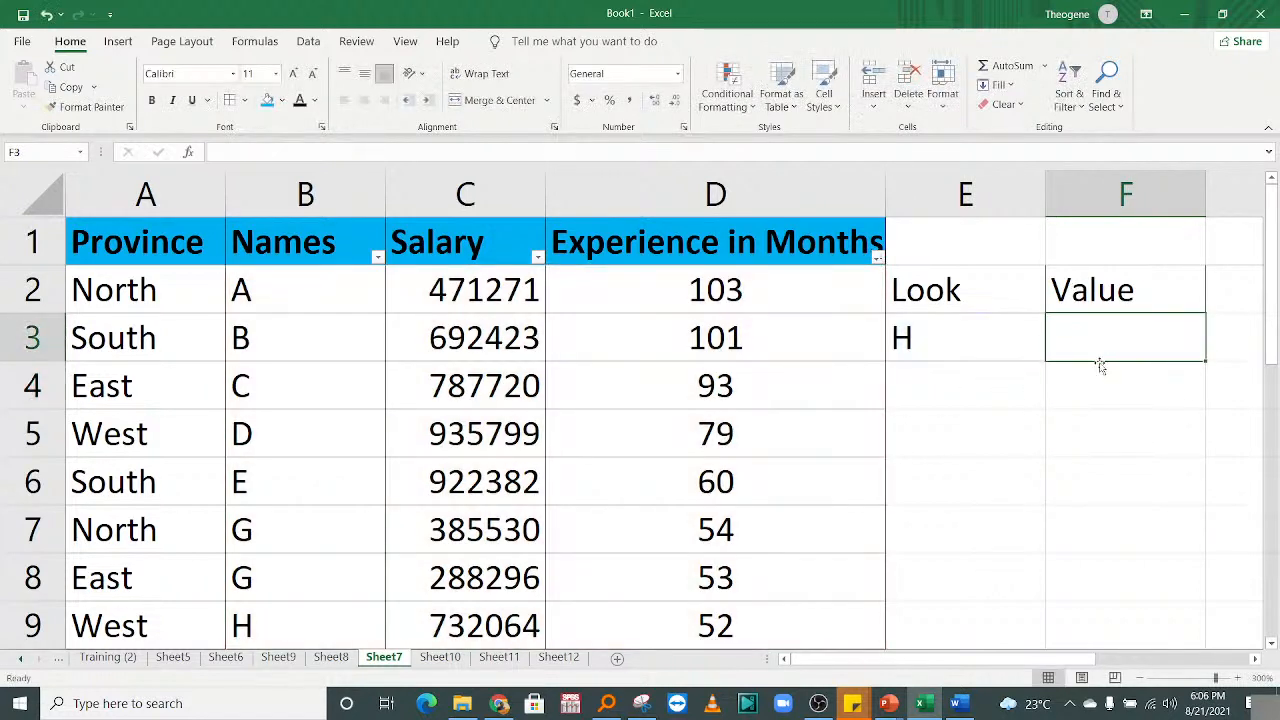
{"action": "type", "text": "=VLOOK"}
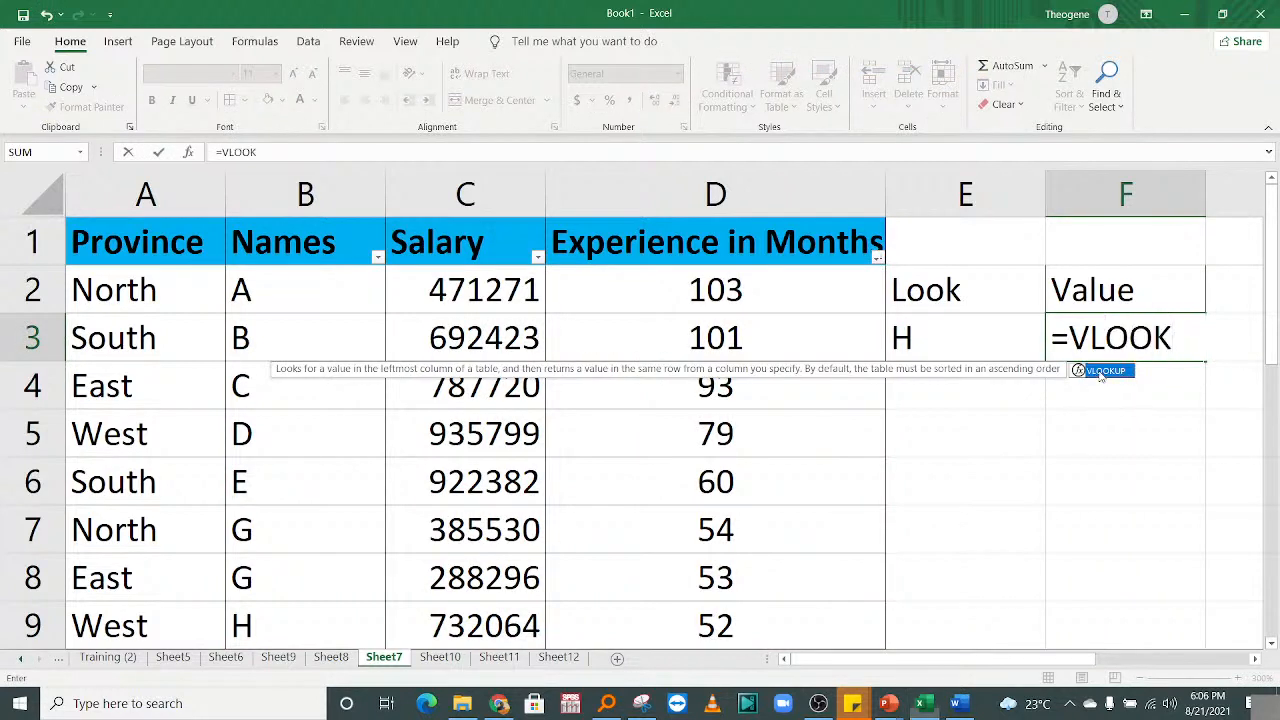
{"action": "double_click", "coordinate": [1103, 371]}
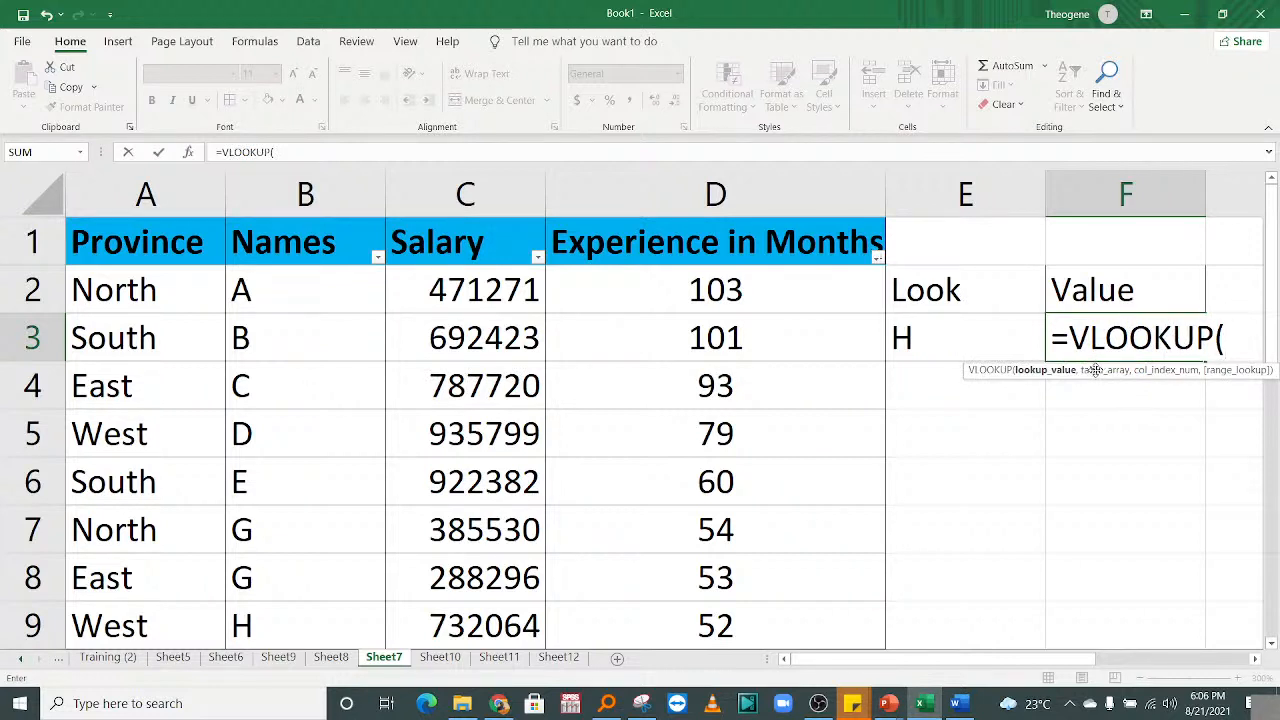
{"action": "left_click", "coordinate": [932, 336]}
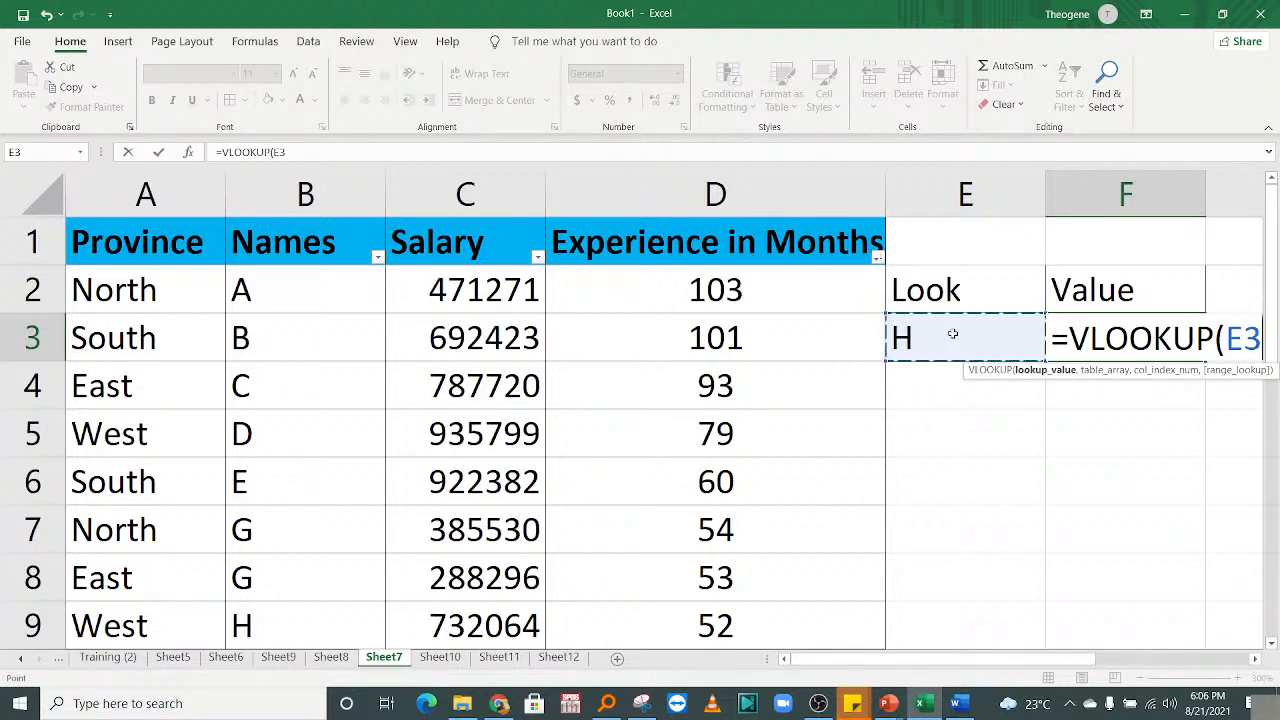
{"action": "type", "text": ","}
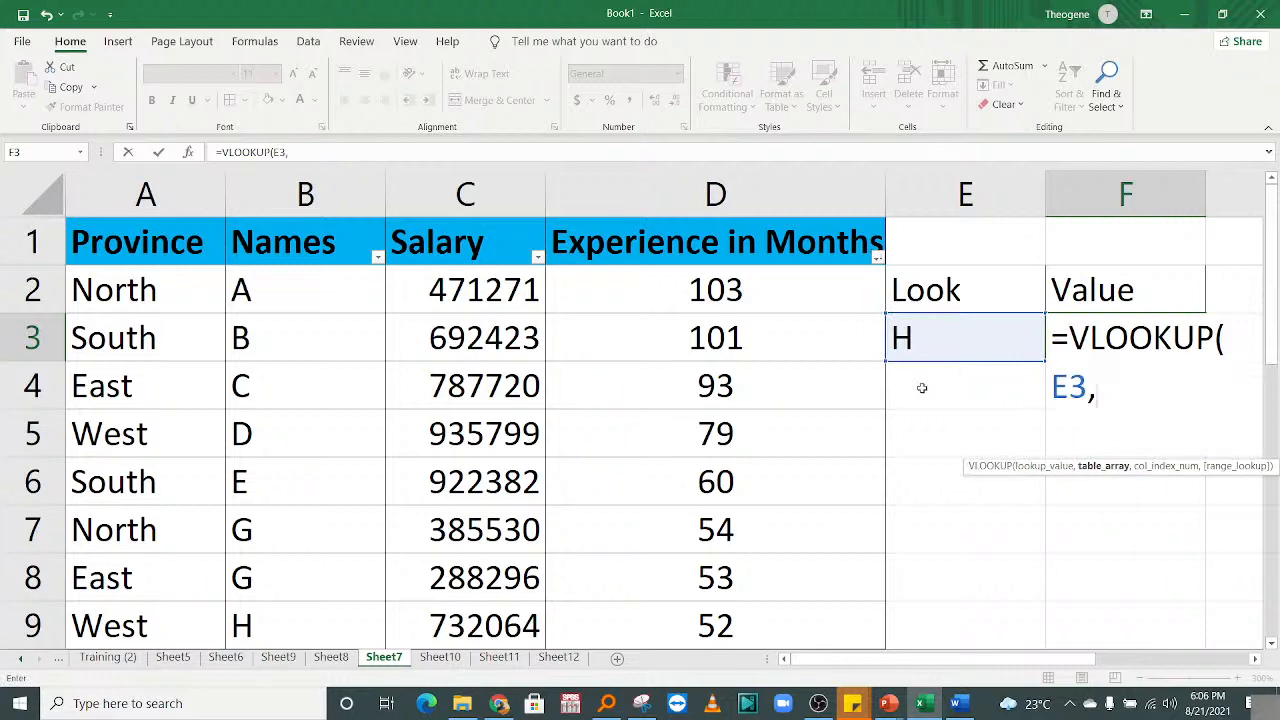
{"action": "left_click_drag", "start_coordinate": [296, 283], "coordinate": [806, 496]}
{"action": "left_click_drag", "start_coordinate": [1270, 365], "coordinate": [1266, 218]}
{"action": "type", "text": ","}
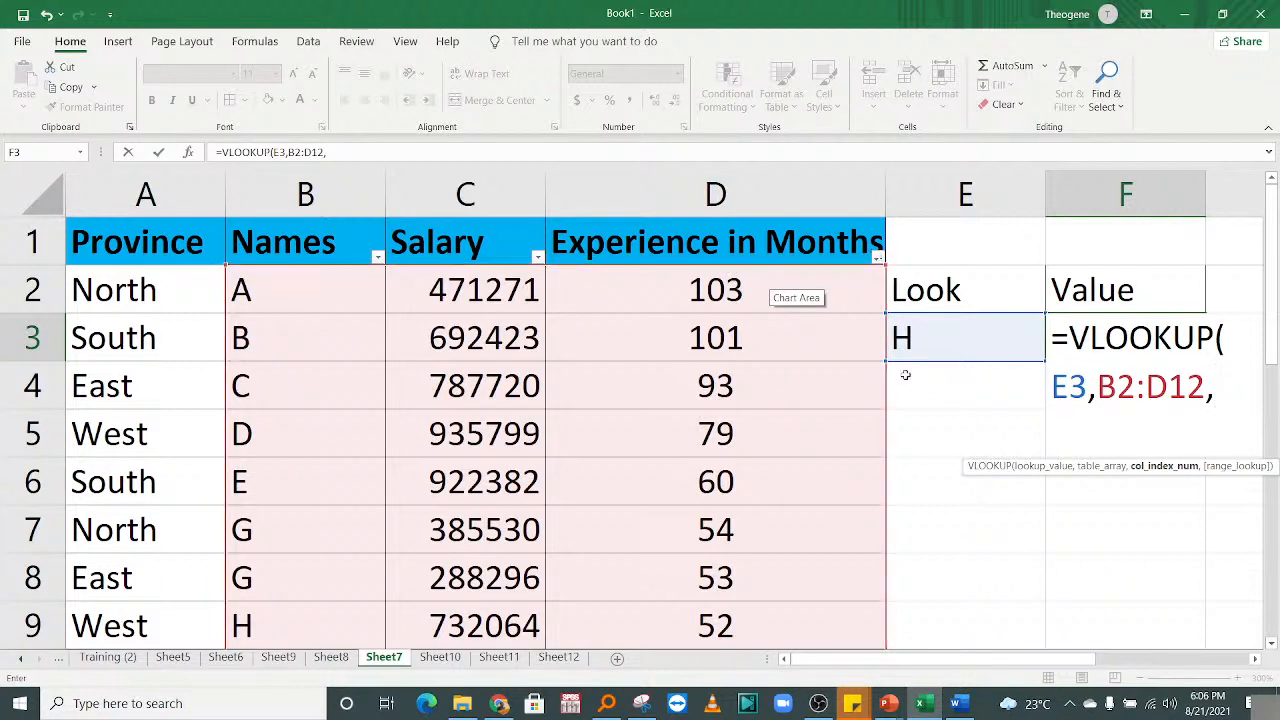
{"action": "type", "text": "3"}
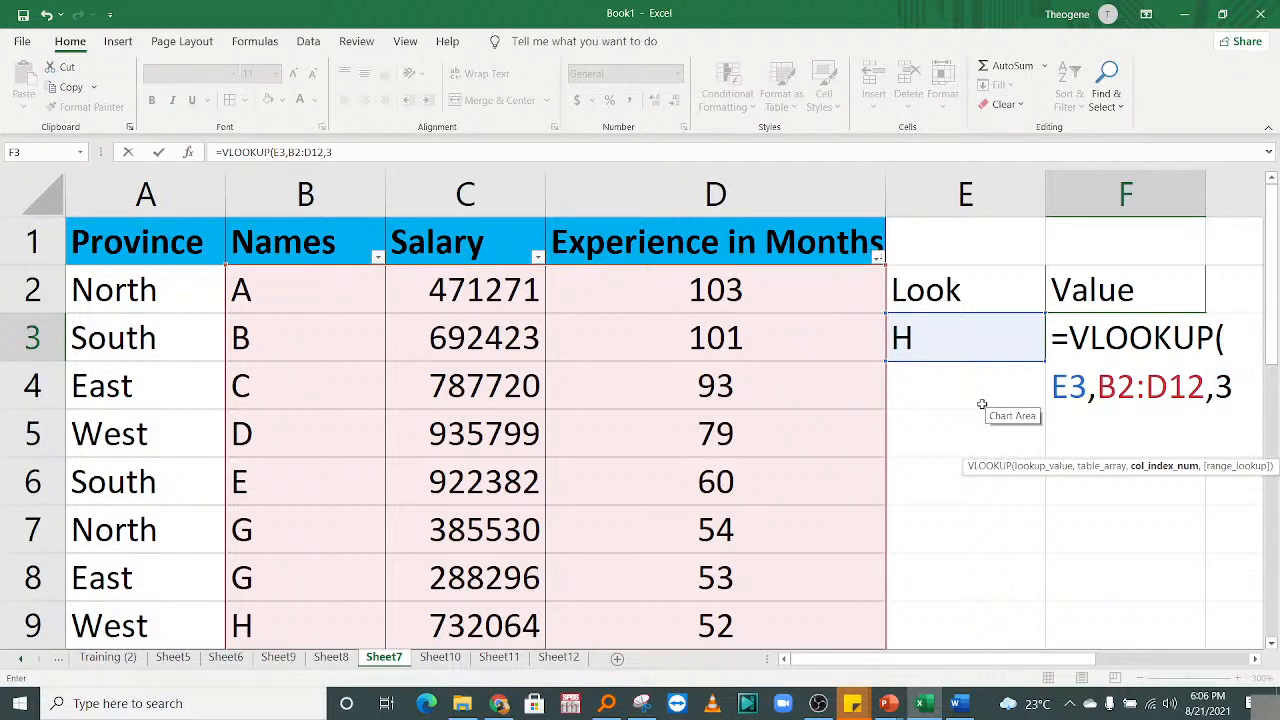
{"action": "type", "text": ",0)"}
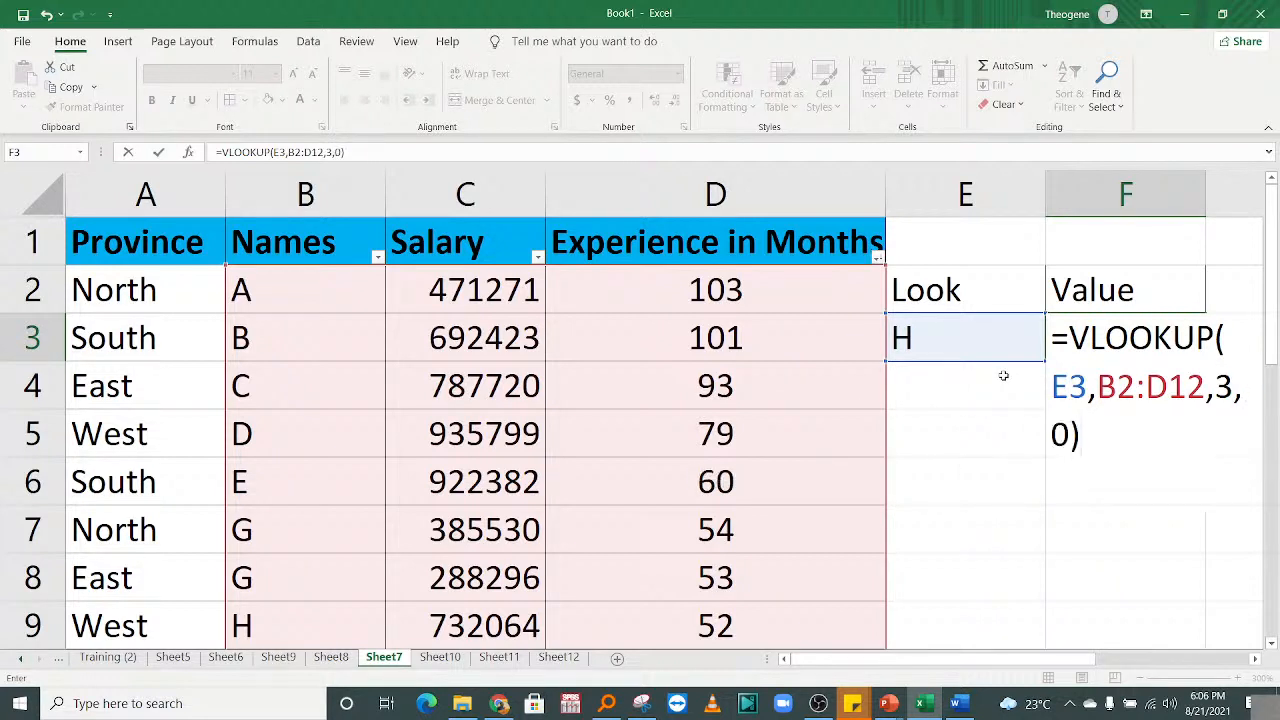
{"action": "key", "text": "Return"}
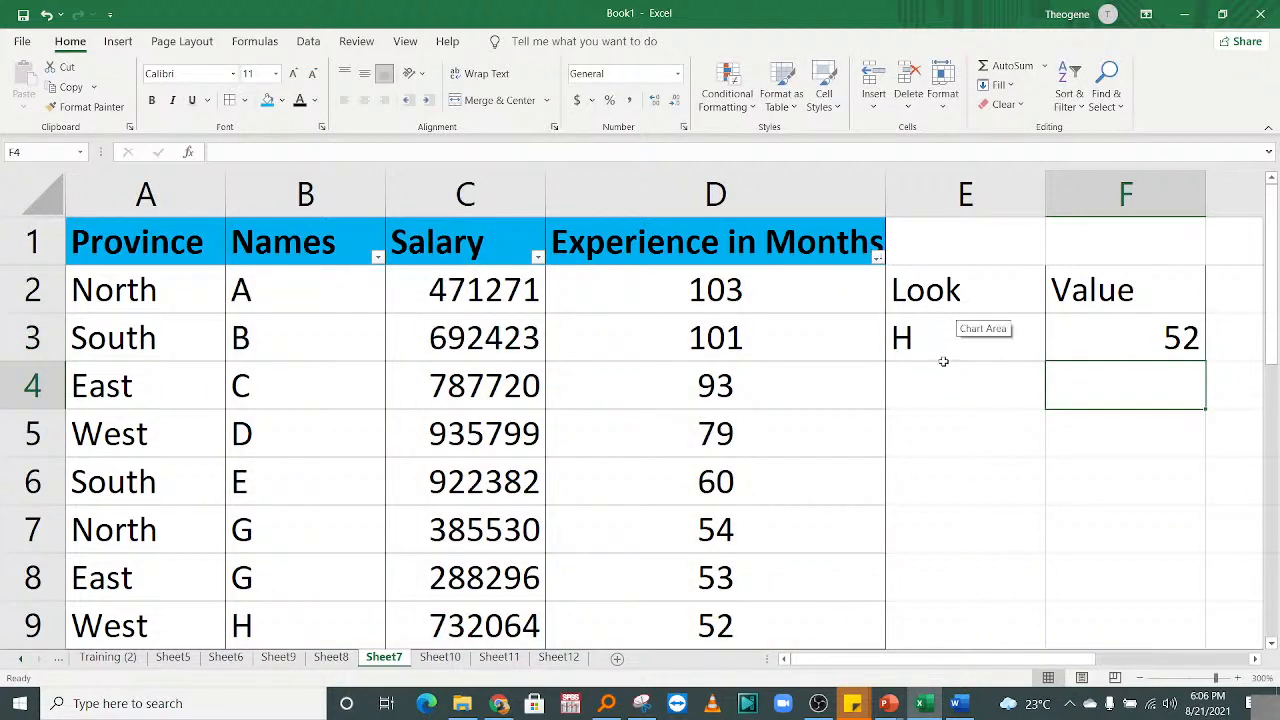
Check H's row, then enter B as the Look name in E3.
{"action": "left_click", "coordinate": [32, 622]}
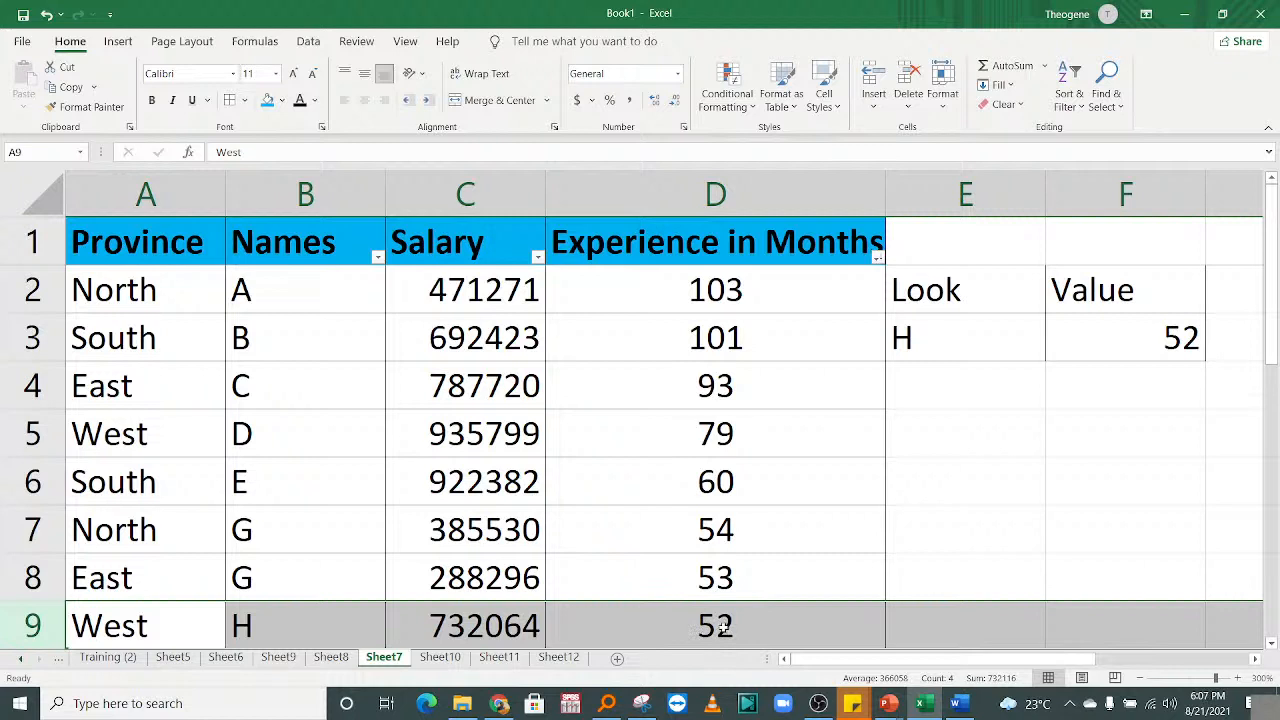
{"action": "left_click", "coordinate": [922, 340]}
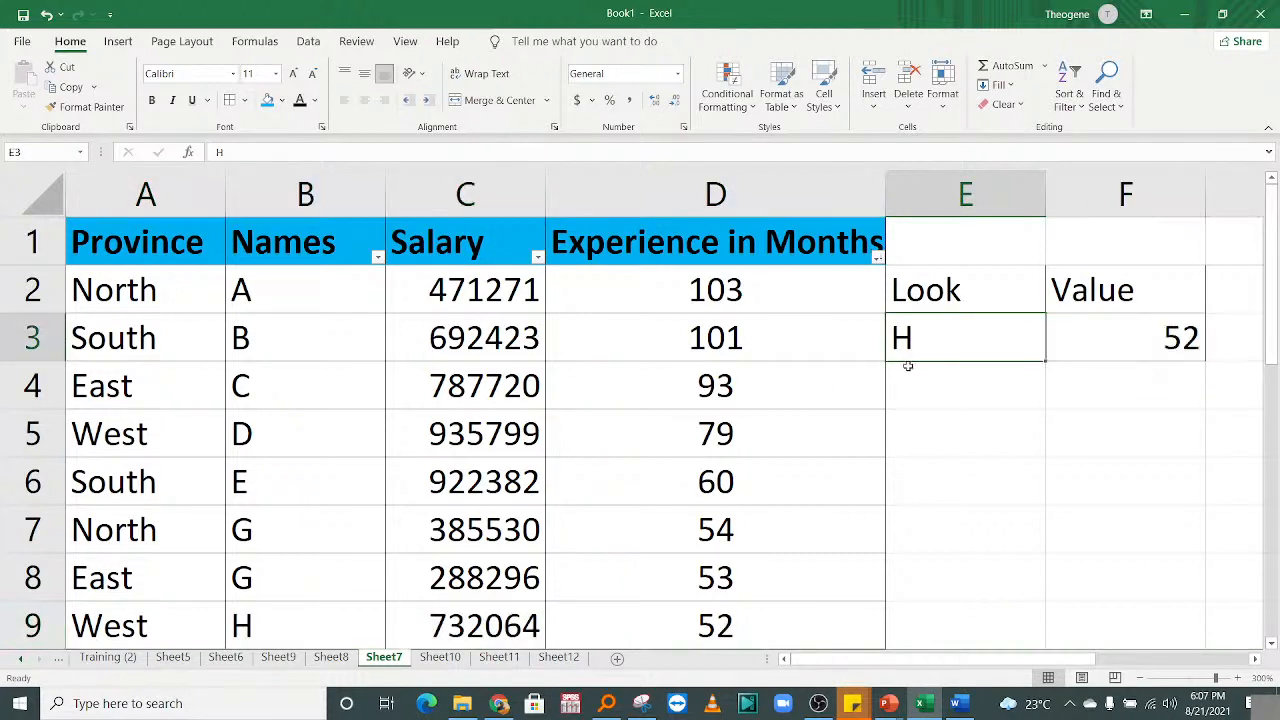
{"action": "type", "text": "B"}
{"action": "key", "text": "Return"}
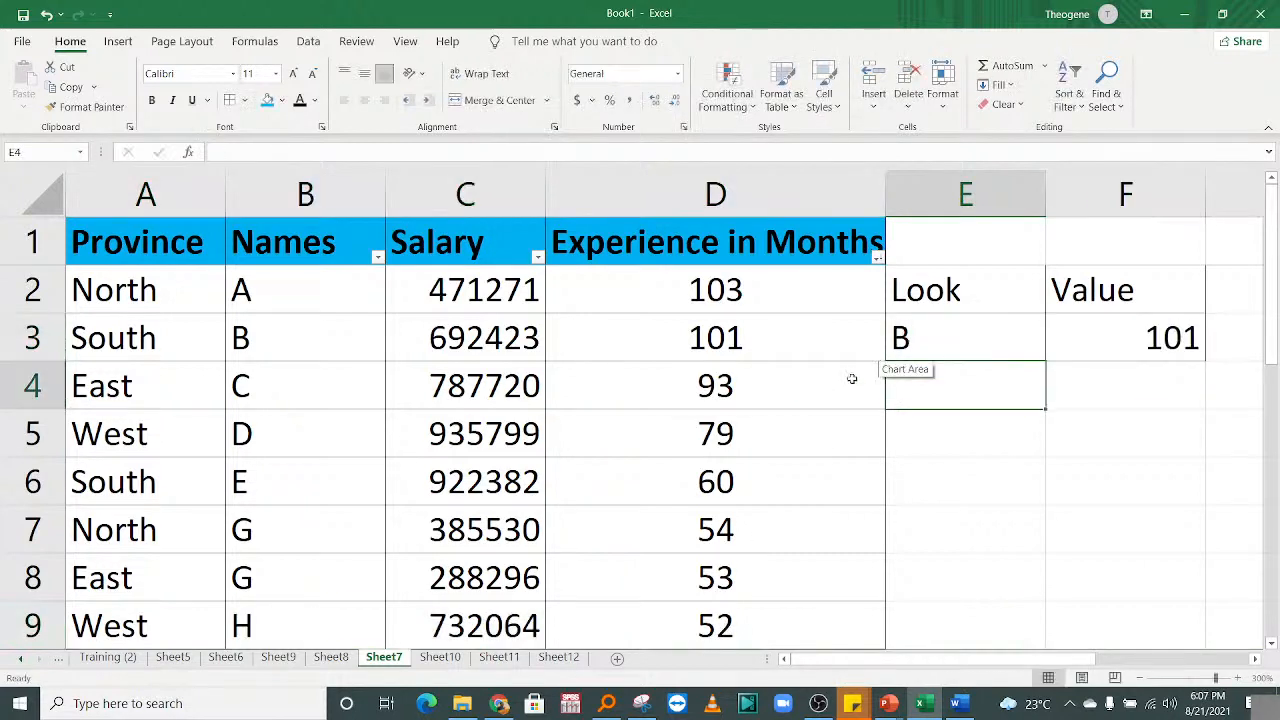
Compare the 101-month result with the Experience column, then open Find and Replace.
{"action": "left_click", "coordinate": [690, 340]}
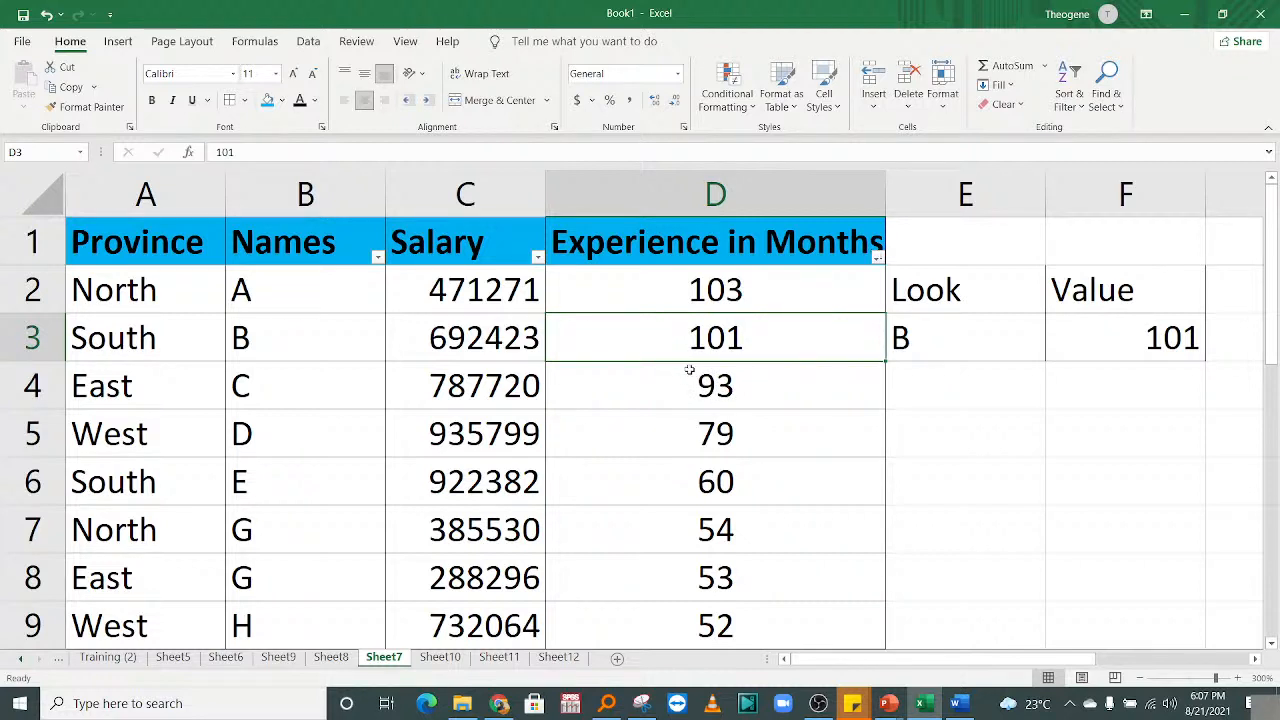
{"action": "left_click", "coordinate": [943, 381]}
{"action": "mouse_move", "coordinate": [1277, 308]}
{"action": "left_mouse_down"}
{"action": "mouse_move", "coordinate": [1271, 298]}
{"action": "mouse_move", "coordinate": [1271, 318]}
{"action": "mouse_move", "coordinate": [1271, 295]}
{"action": "left_mouse_up"}
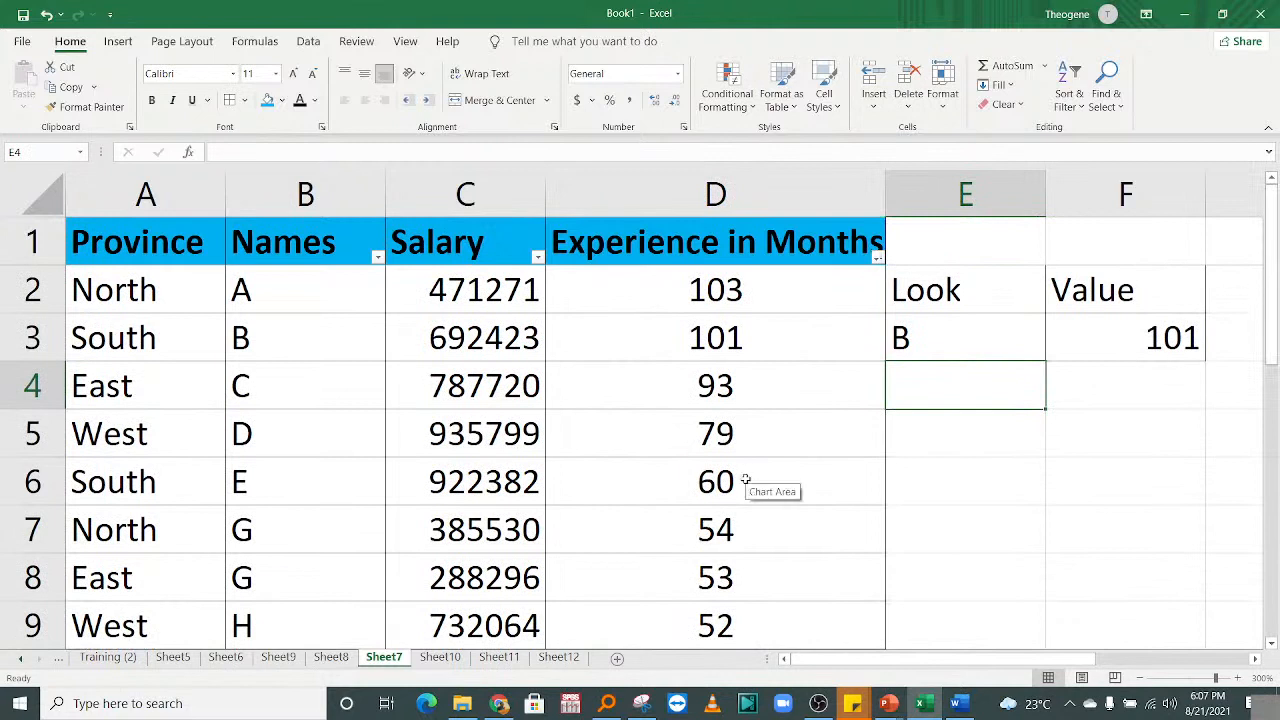
{"action": "left_click", "coordinate": [430, 383]}
{"action": "left_click", "coordinate": [684, 390]}
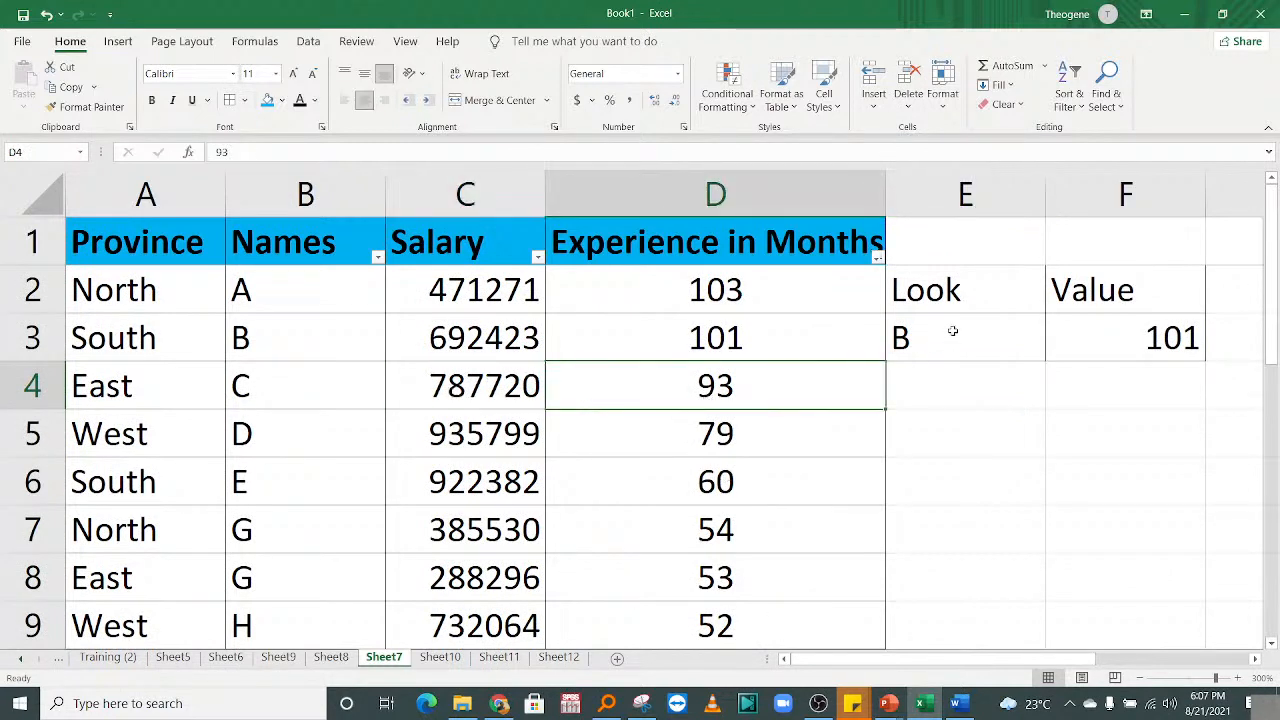
{"action": "left_click", "coordinate": [953, 331]}
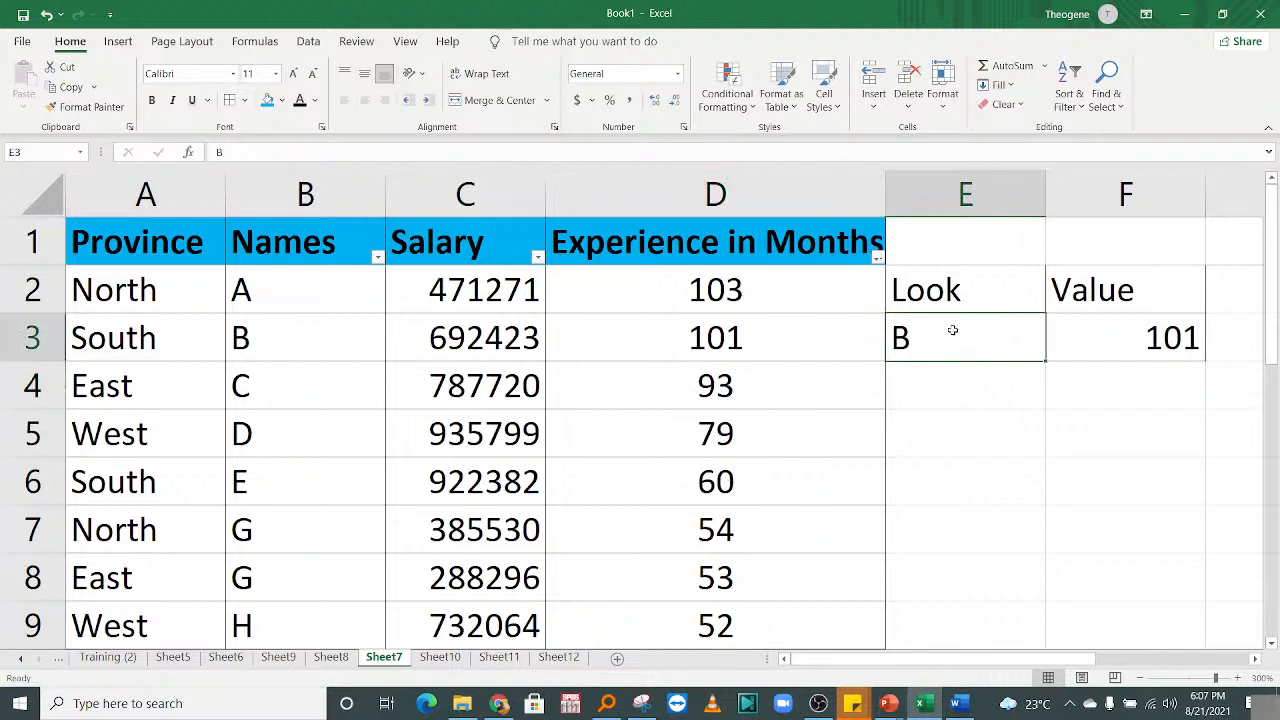
{"action": "left_click", "coordinate": [1002, 473]}
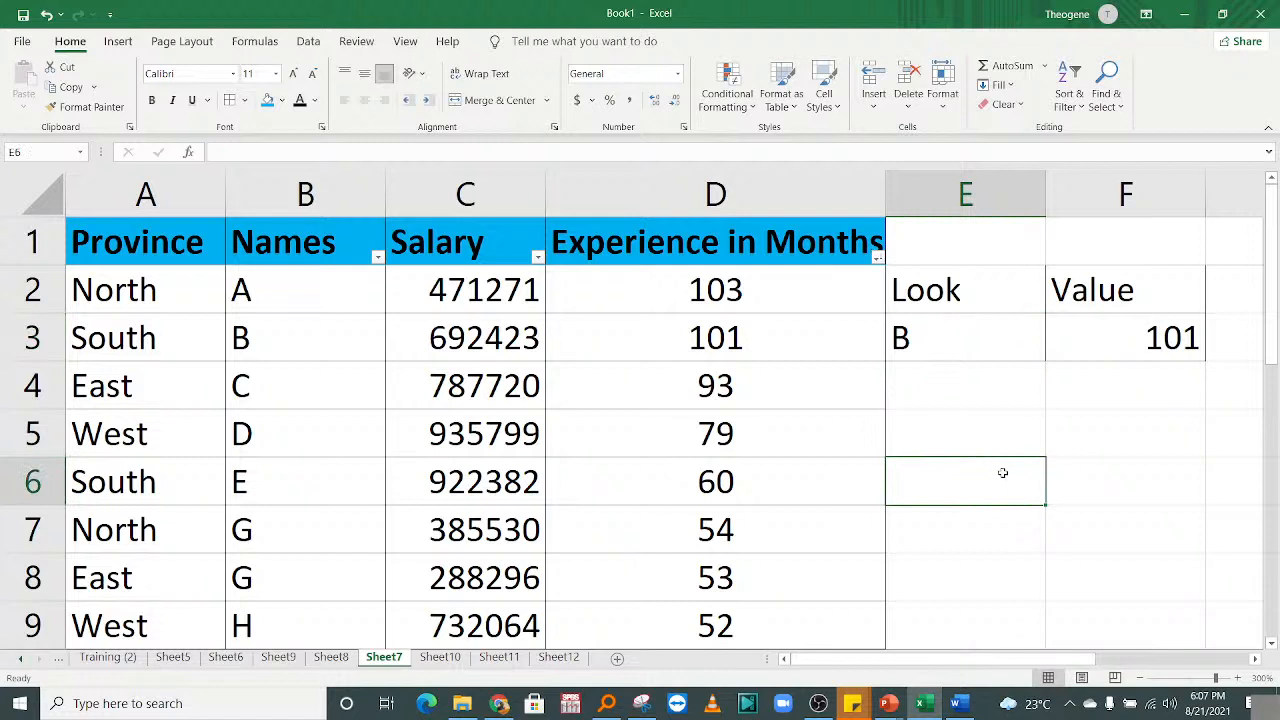
{"action": "key", "text": "ctrl+f"}
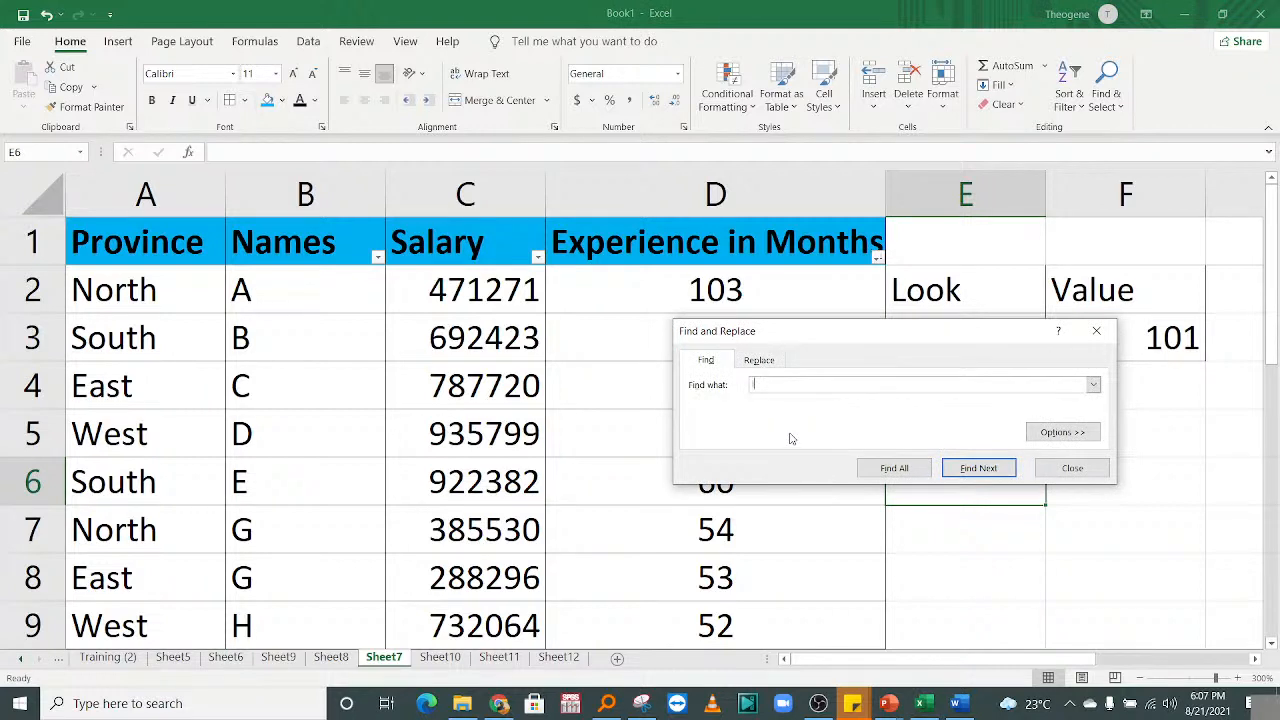
Run Find Next, close the Find and Replace dialog and return to the lookup area.
{"action": "left_click", "coordinate": [978, 467]}
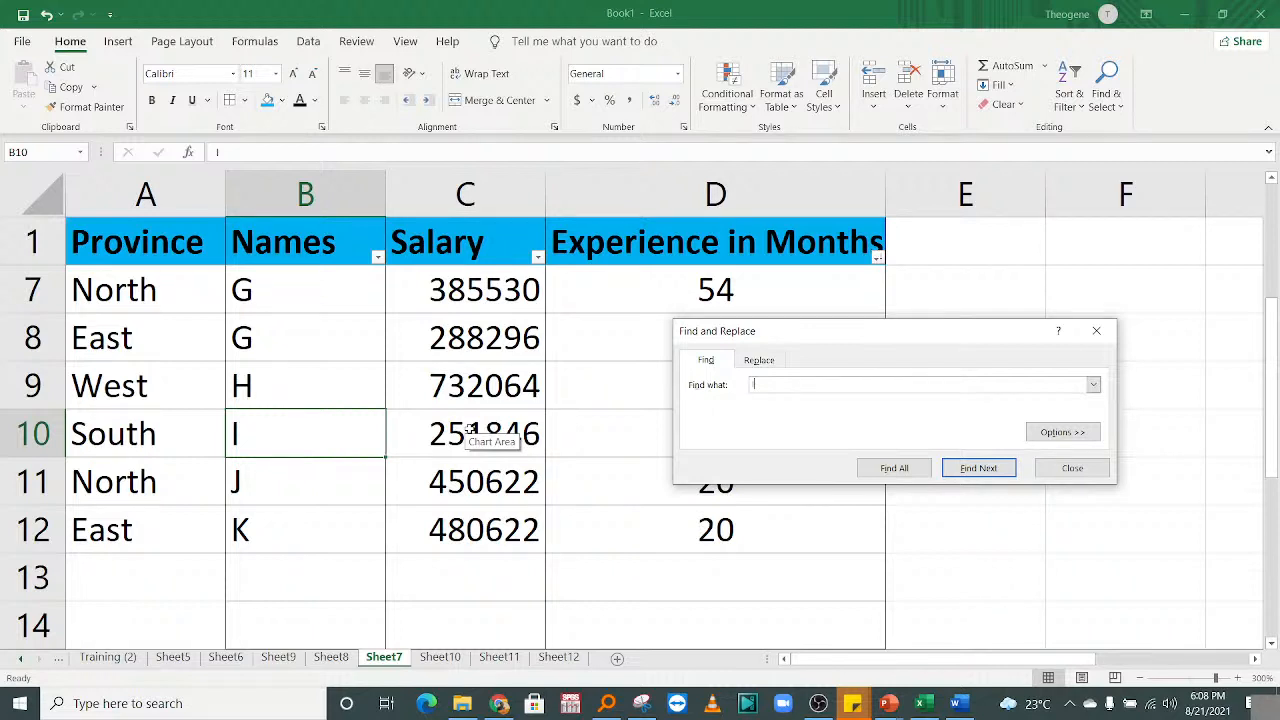
{"action": "left_click", "coordinate": [1045, 468]}
{"action": "left_click_drag", "start_coordinate": [1276, 410], "coordinate": [1276, 296]}
{"action": "left_click", "coordinate": [1018, 596]}
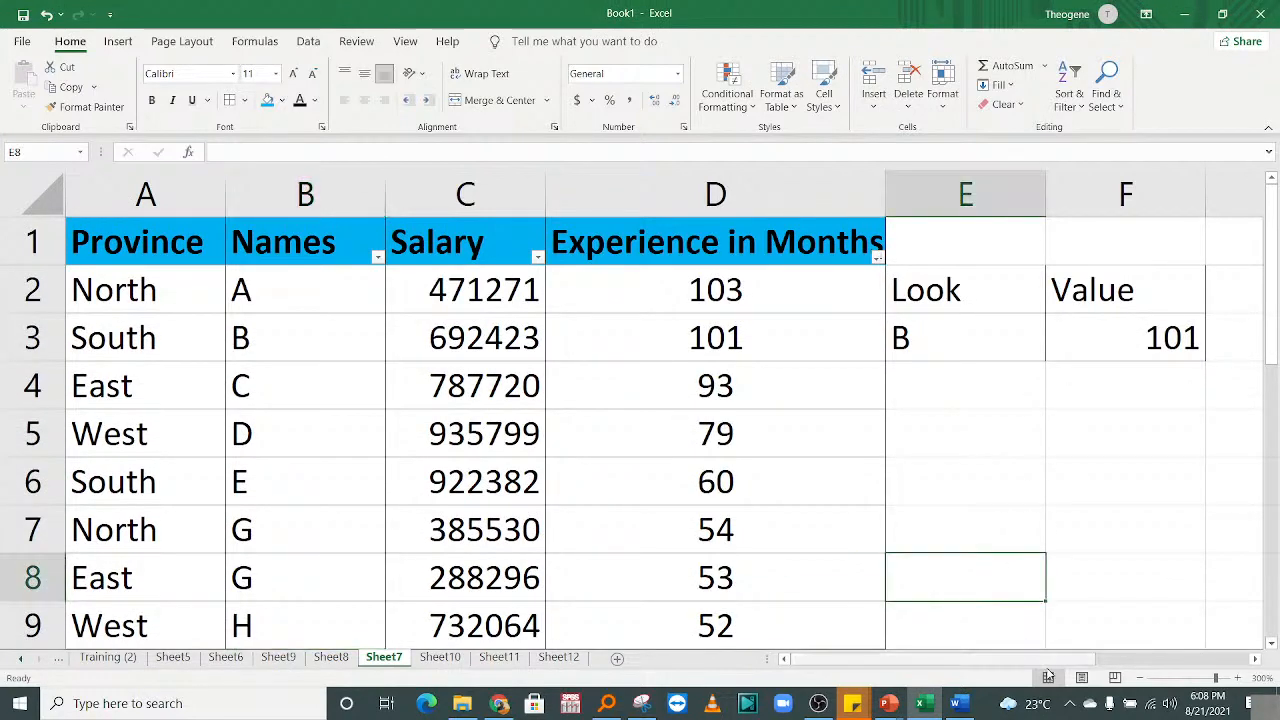
{"action": "scroll", "coordinate": [1045, 668], "scroll_direction": "right", "scroll_amount": 2}
Enter the unlisted name Theo in the Look cell E3.
{"action": "left_click", "coordinate": [785, 282]}
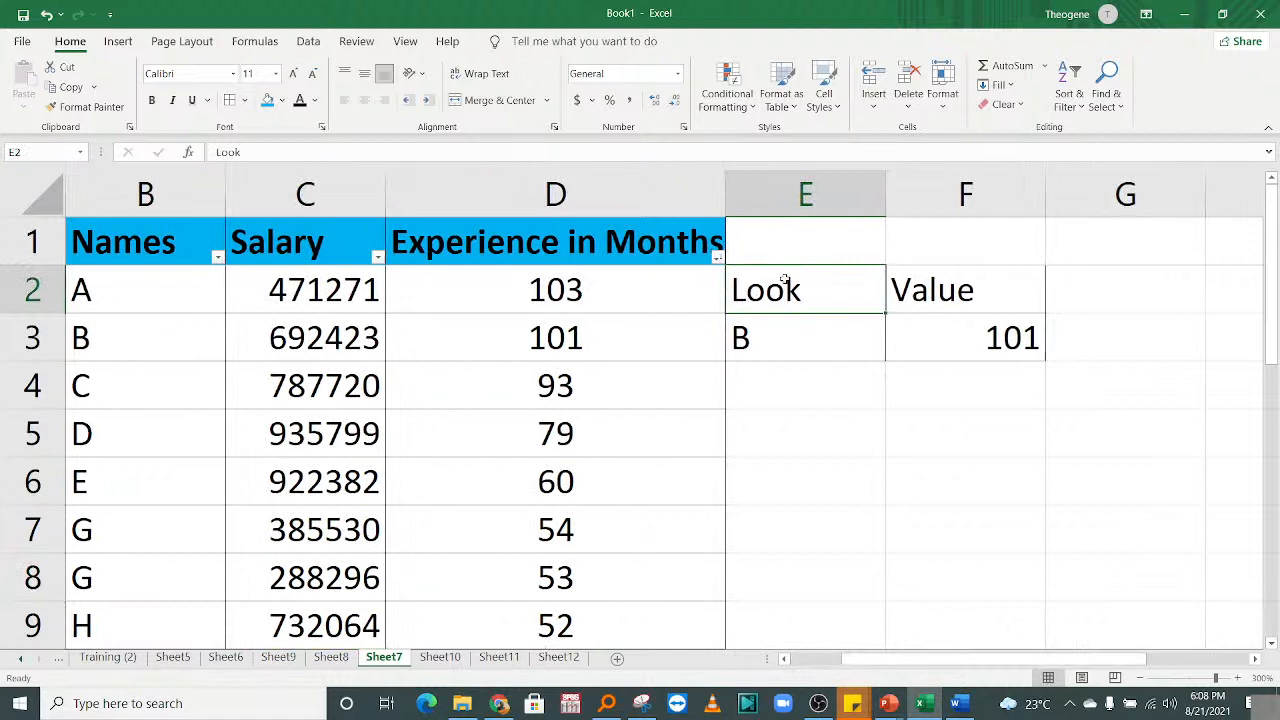
{"action": "left_click", "coordinate": [802, 337]}
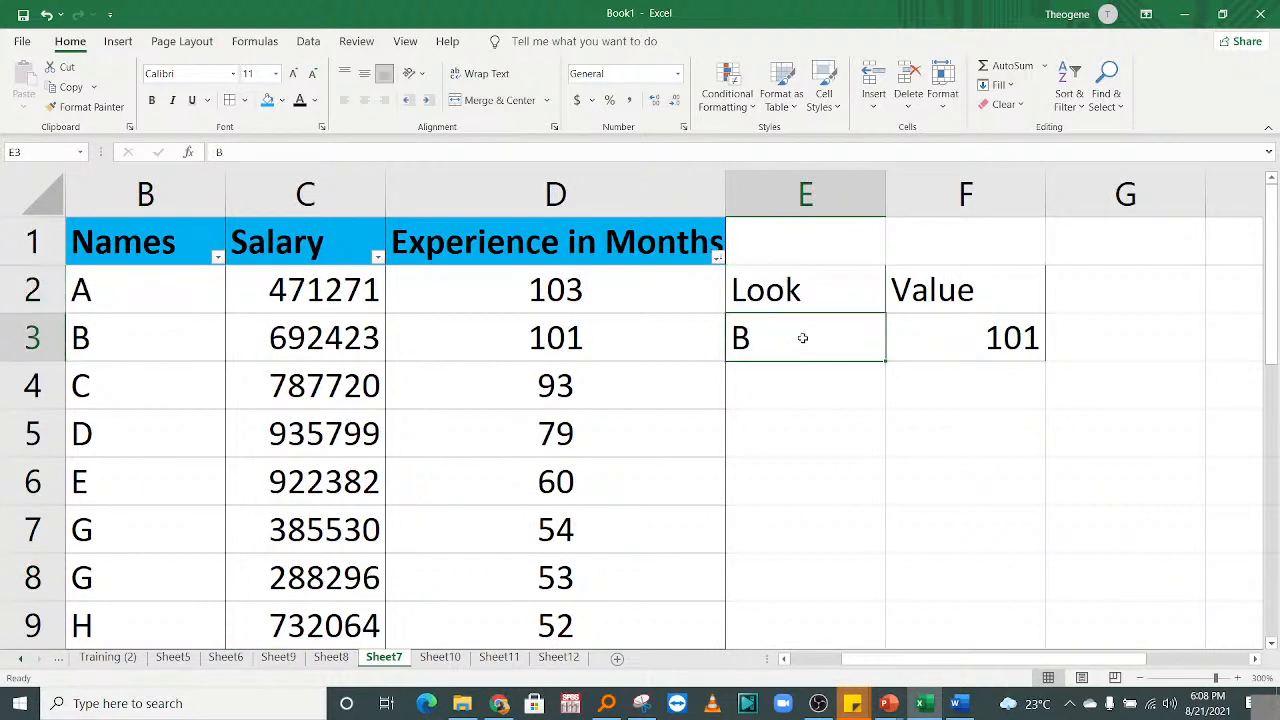
{"action": "type", "text": "Theo"}
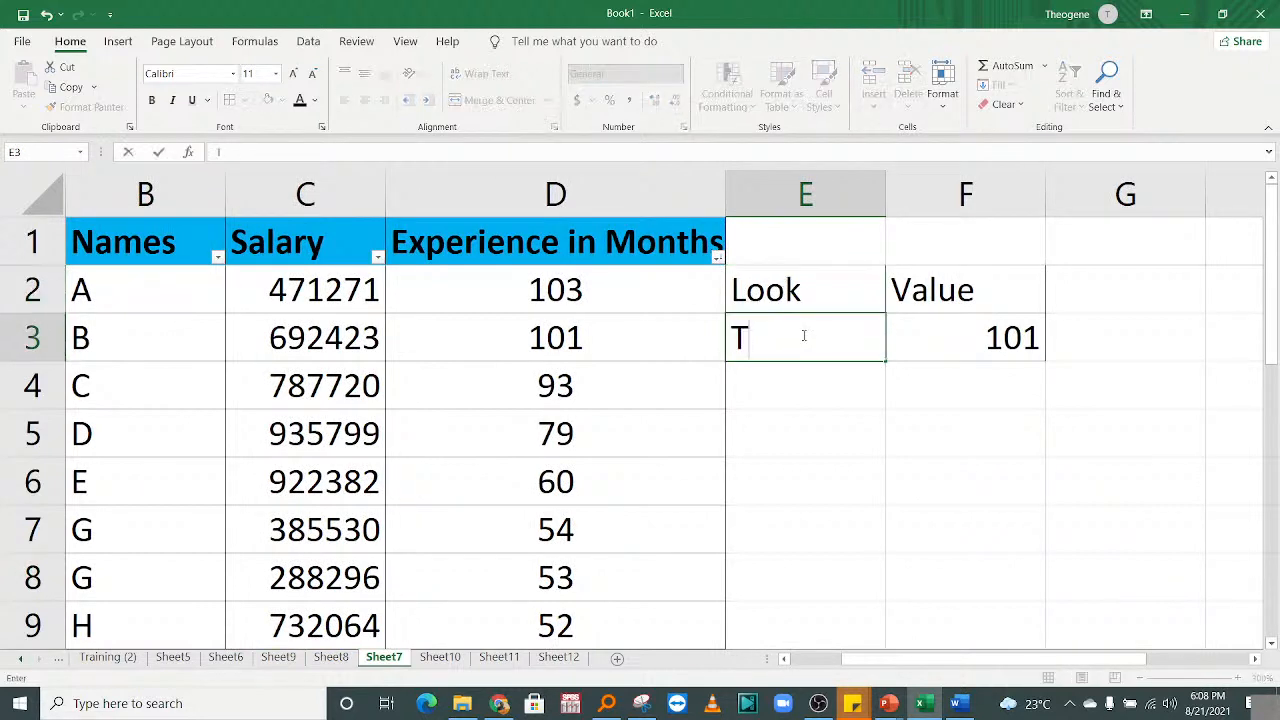
{"action": "key", "text": "Return"}
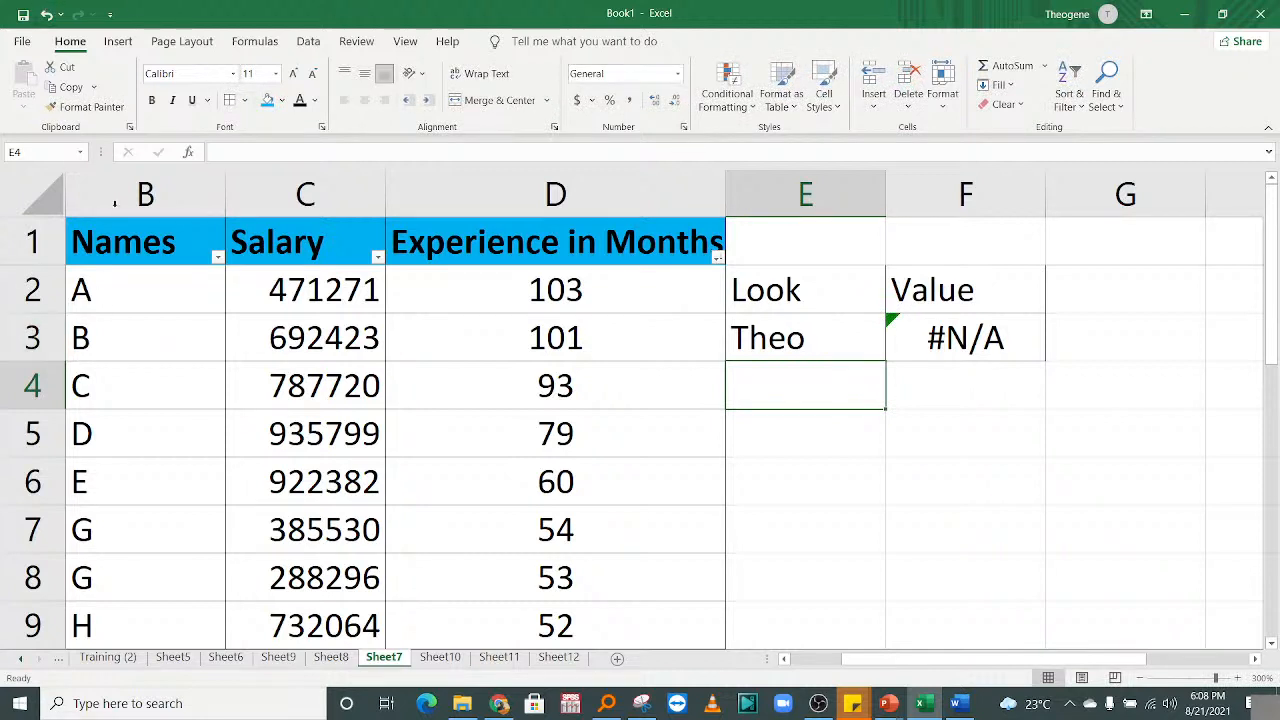
Wrap F3's VLOOKUP in IFERROR returning "The person is not available".
{"action": "left_click", "coordinate": [145, 194]}
{"action": "left_click", "coordinate": [763, 371]}
{"action": "left_click", "coordinate": [934, 345]}
{"action": "double_click", "coordinate": [930, 343]}
{"action": "key", "text": "Left"}
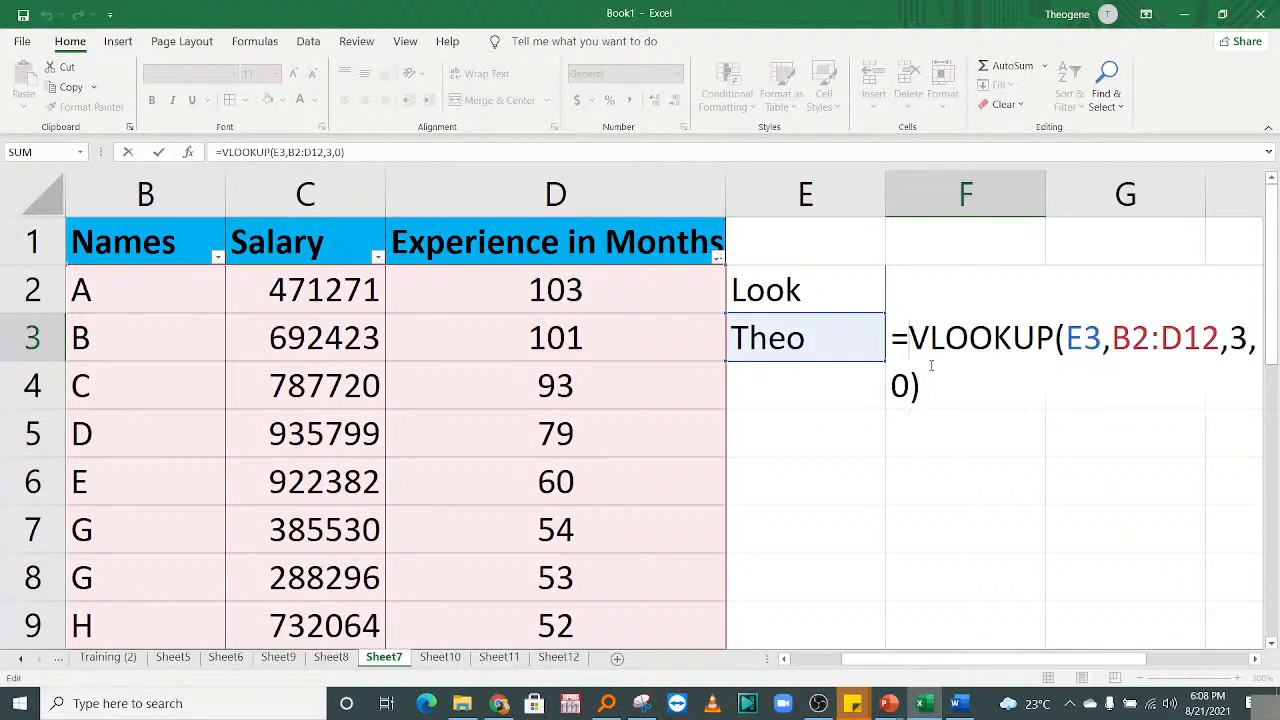
{"action": "type", "text": "iferr"}
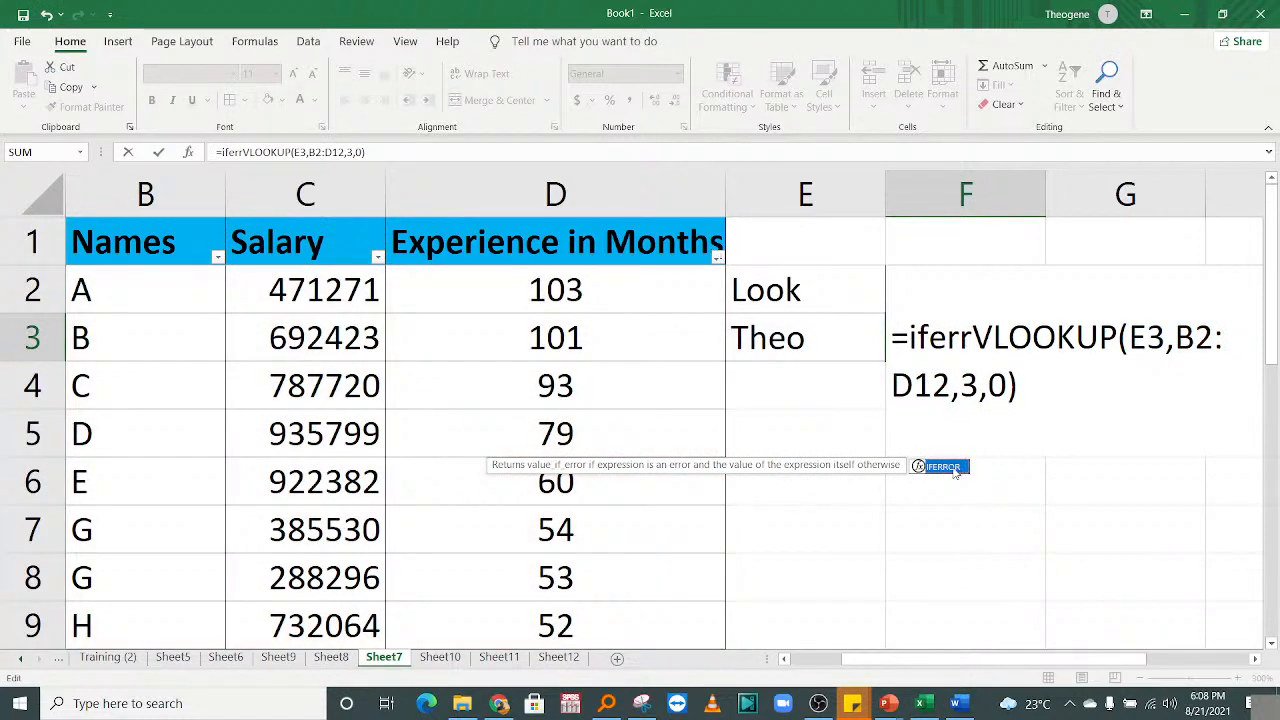
{"action": "double_click", "coordinate": [940, 466]}
{"action": "key", "text": "End"}
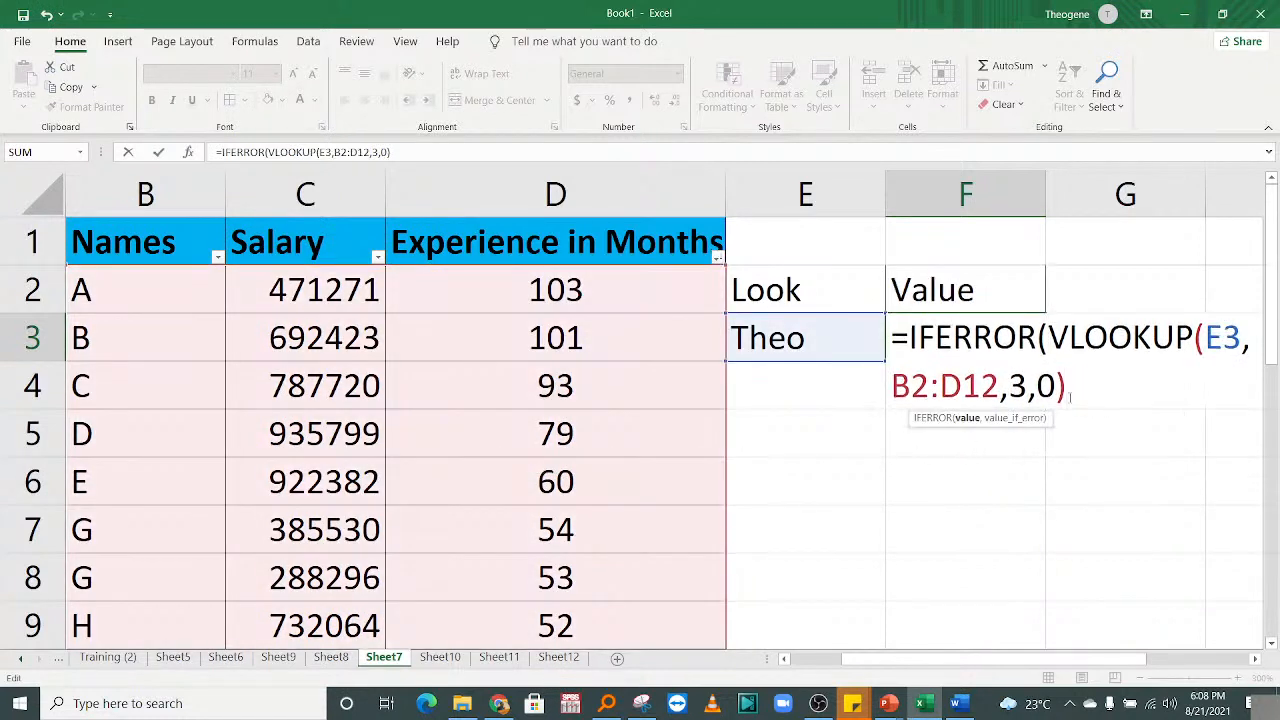
{"action": "type", "text": ",\"The name"}
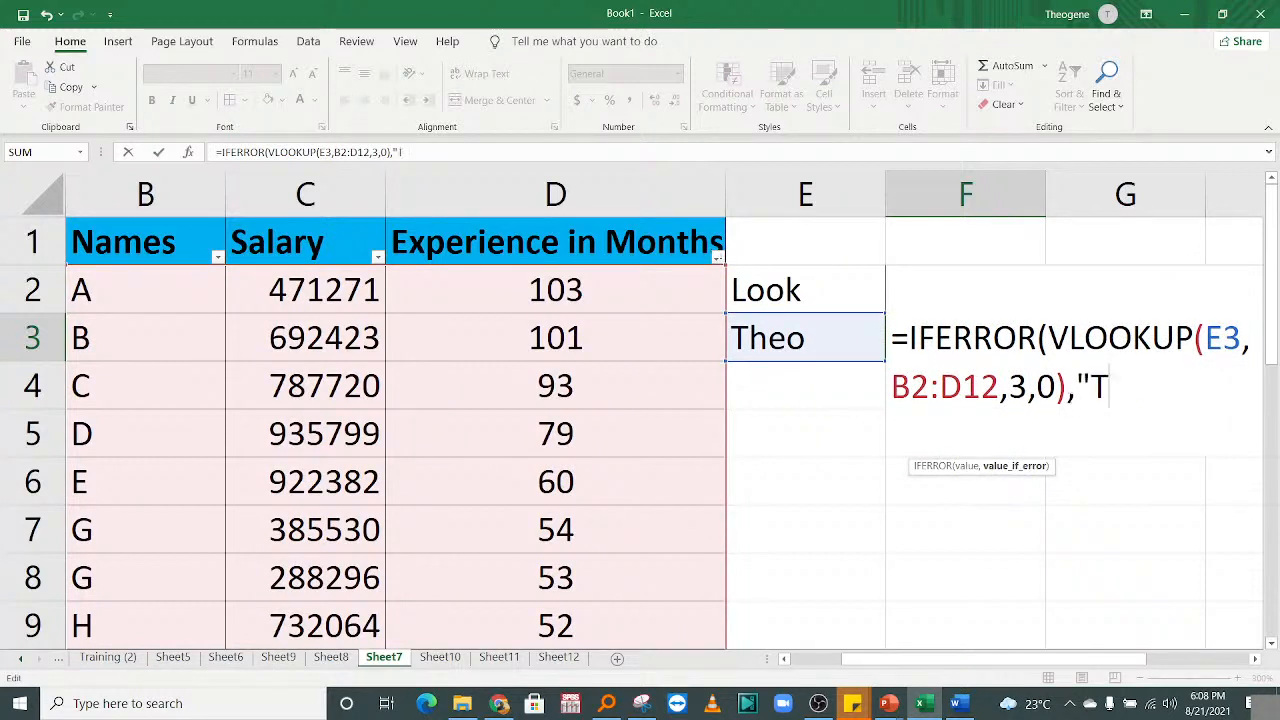
{"action": "key", "text": "BackSpace"}
{"action": "key", "text": "BackSpace"}
{"action": "key", "text": "BackSpace"}
{"action": "key", "text": "BackSpace"}
{"action": "key", "text": "BackSpace"}
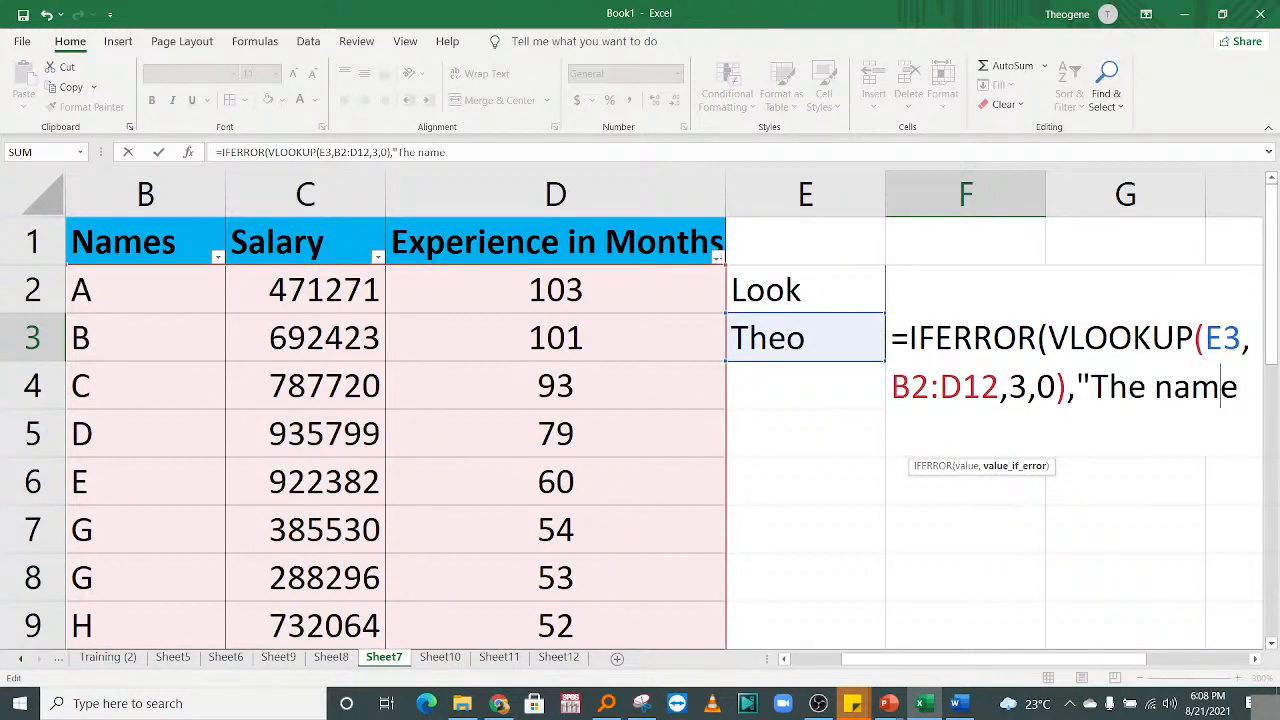
{"action": "type", "text": "pe"}
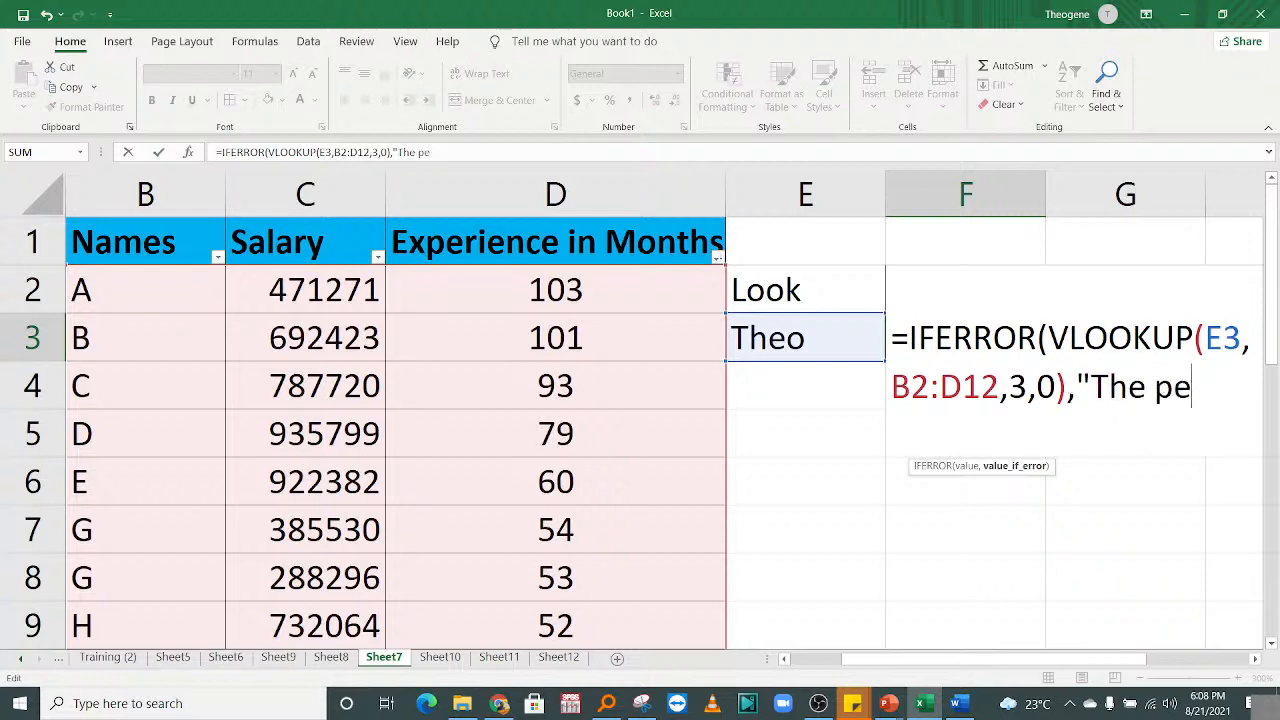
{"action": "type", "text": "rson is not "}
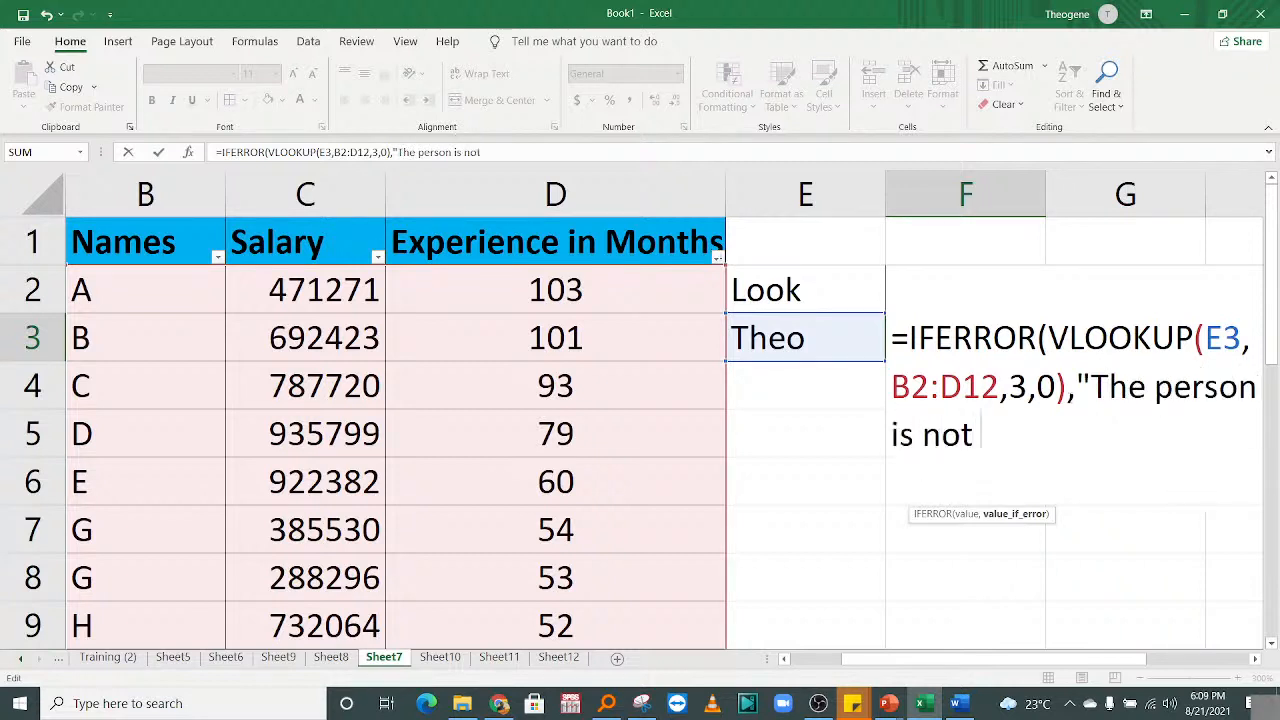
{"action": "type", "text": "avail"}
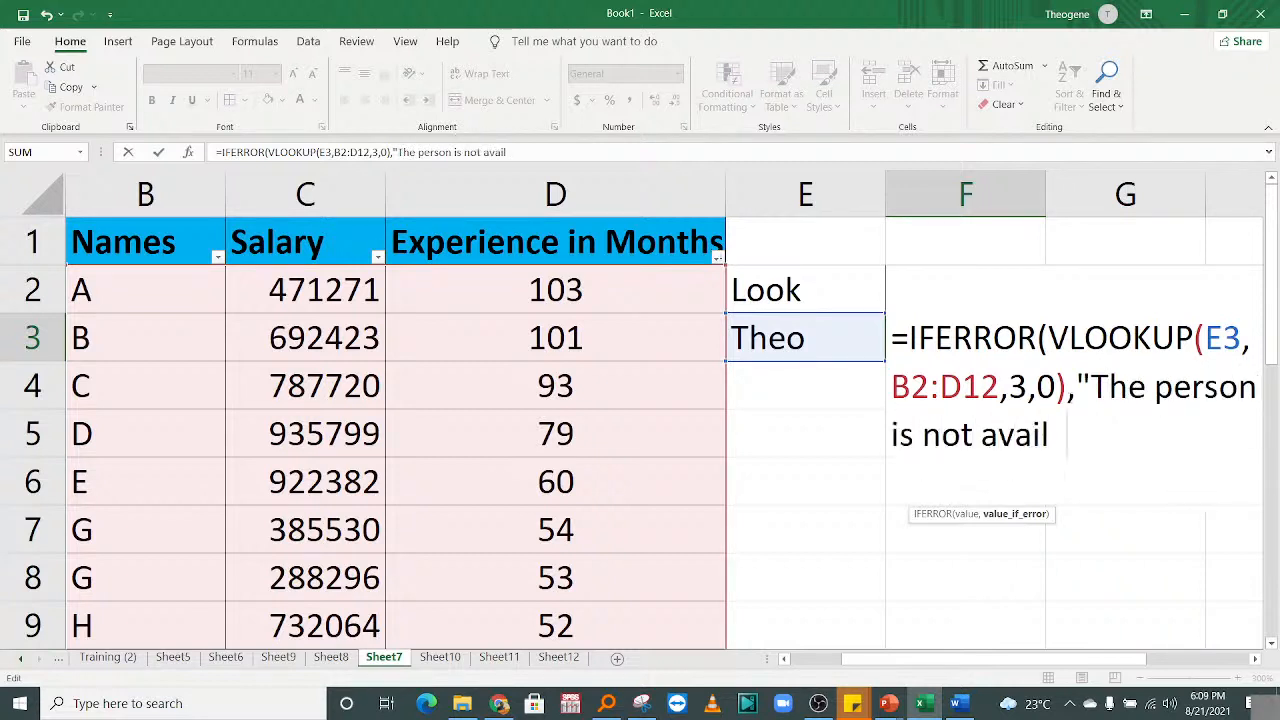
{"action": "type", "text": "able"}
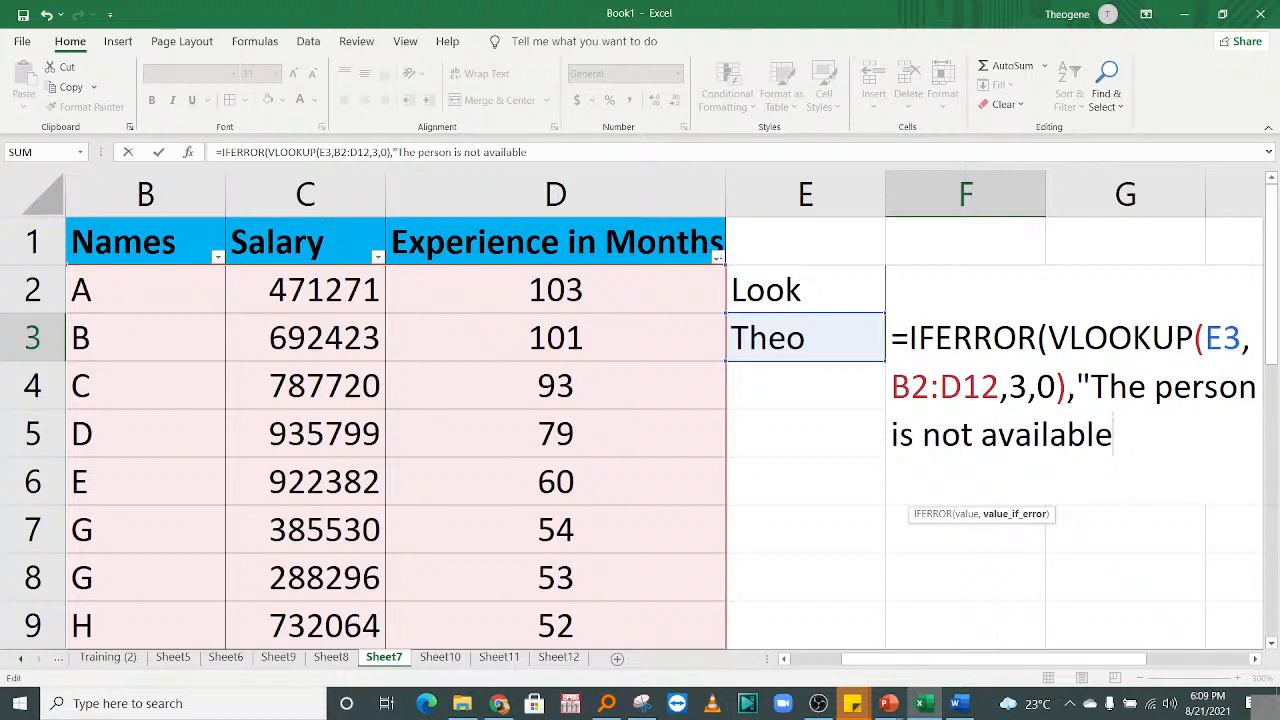
{"action": "type", "text": "\")"}
{"action": "key", "text": "Return"}
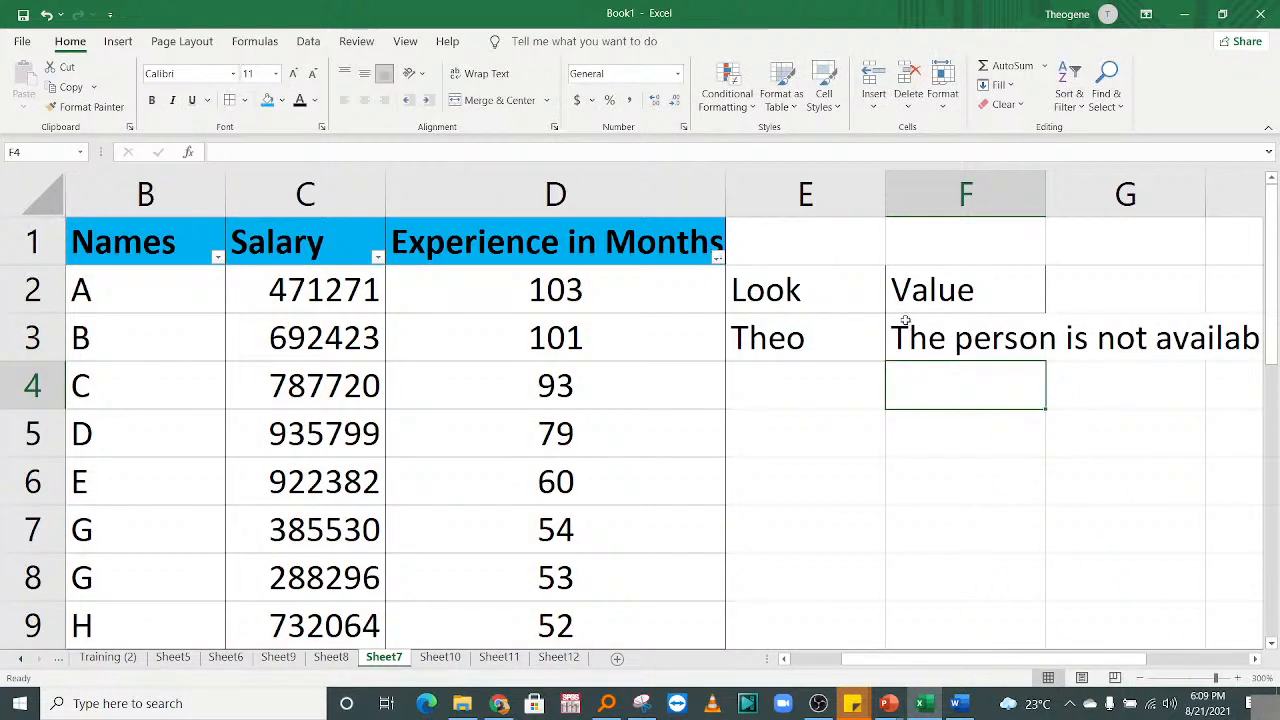
Test the lookup with G and C in E3, returning 54 and 93.
{"action": "left_click", "coordinate": [819, 347]}
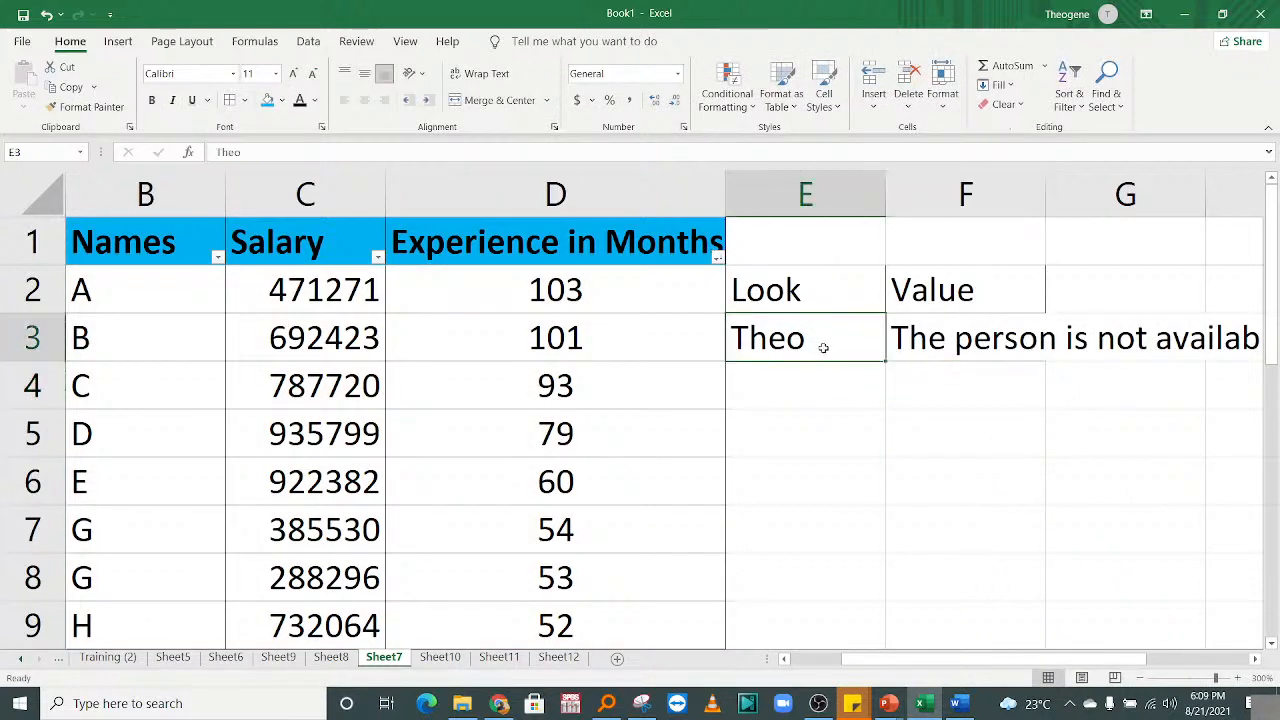
{"action": "type", "text": "G"}
{"action": "key", "text": "Return"}
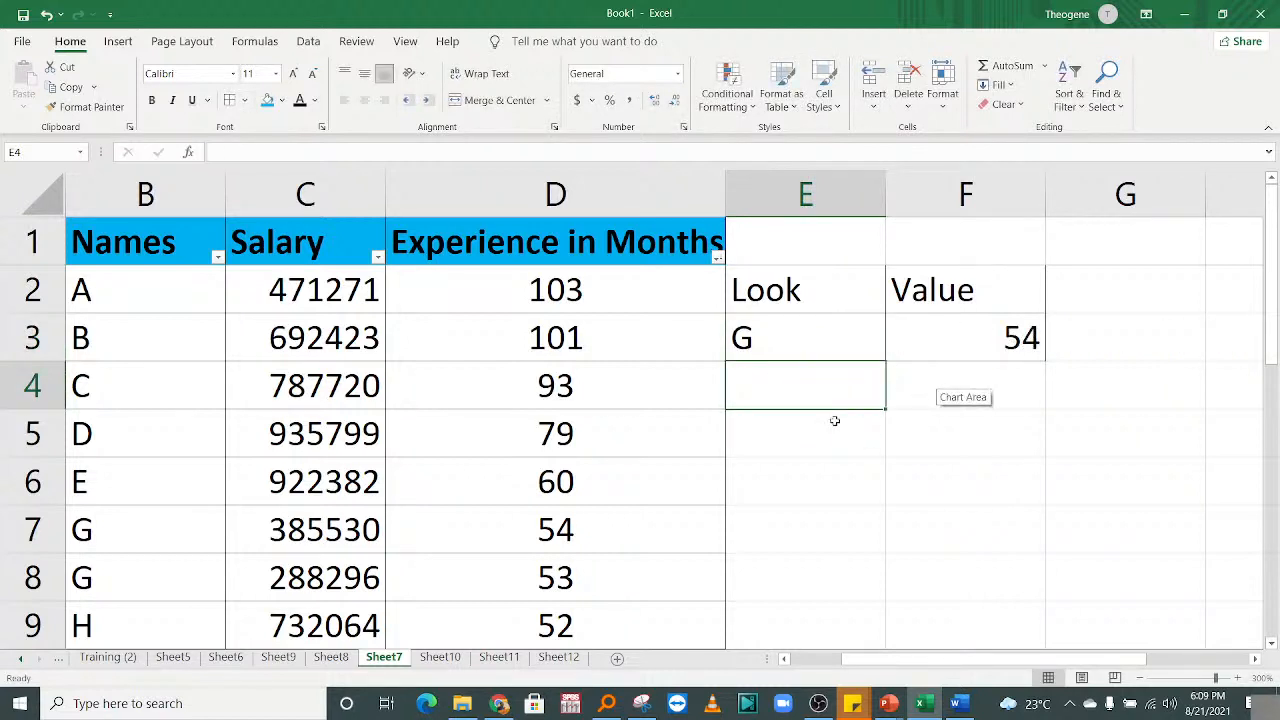
{"action": "left_click", "coordinate": [802, 342]}
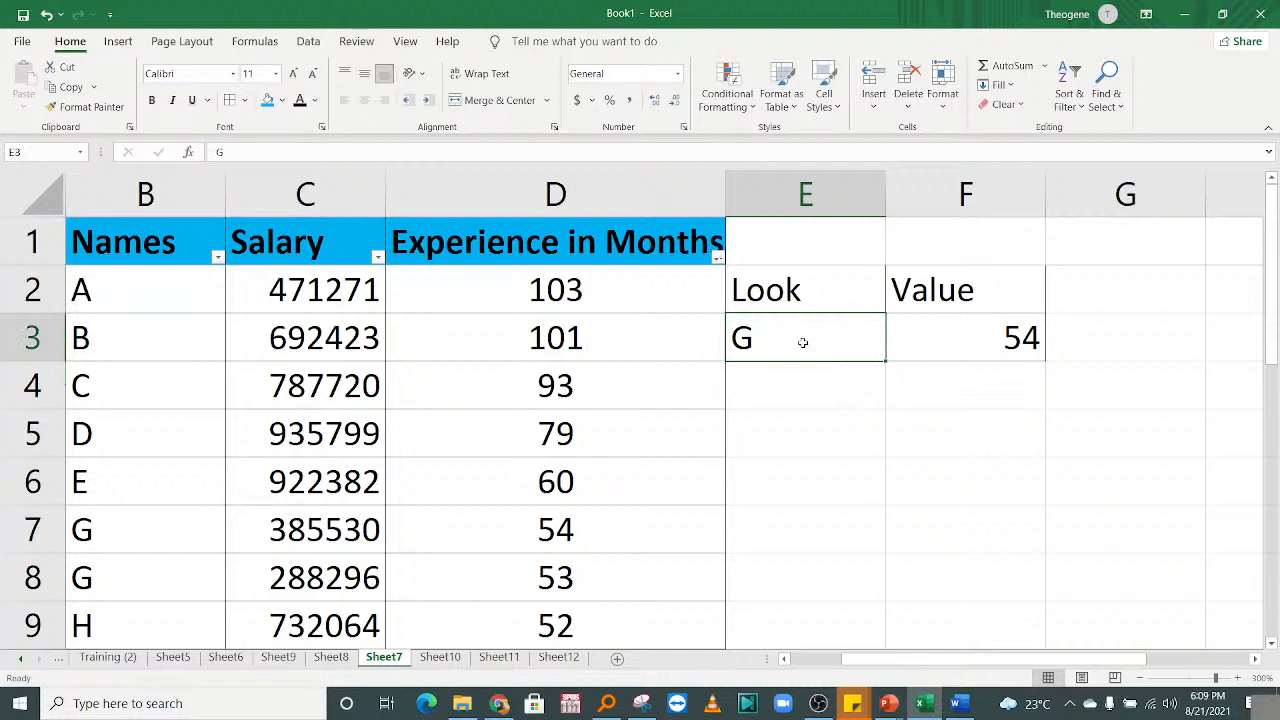
{"action": "type", "text": "V"}
{"action": "key", "text": "BackSpace"}
{"action": "type", "text": "C"}
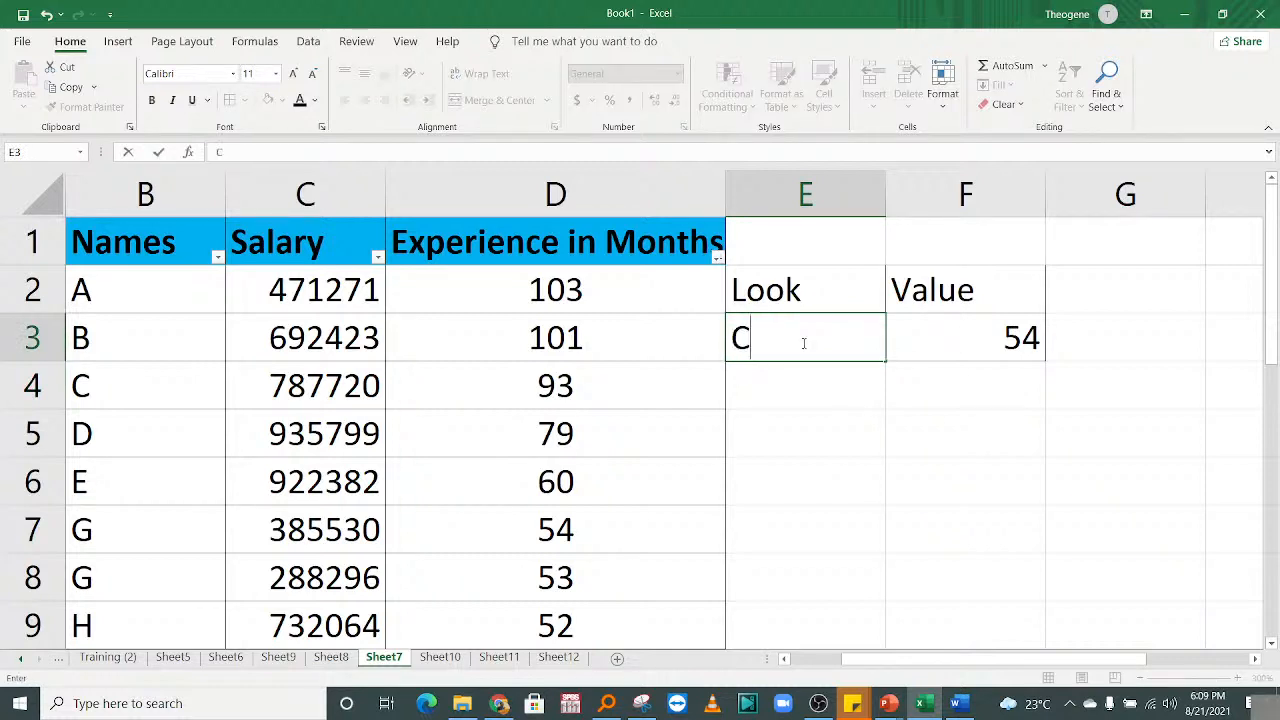
{"action": "key", "text": "Return"}
Enter the unlisted name V in E3 and inspect F3's IFERROR formula.
{"action": "left_click", "coordinate": [741, 336]}
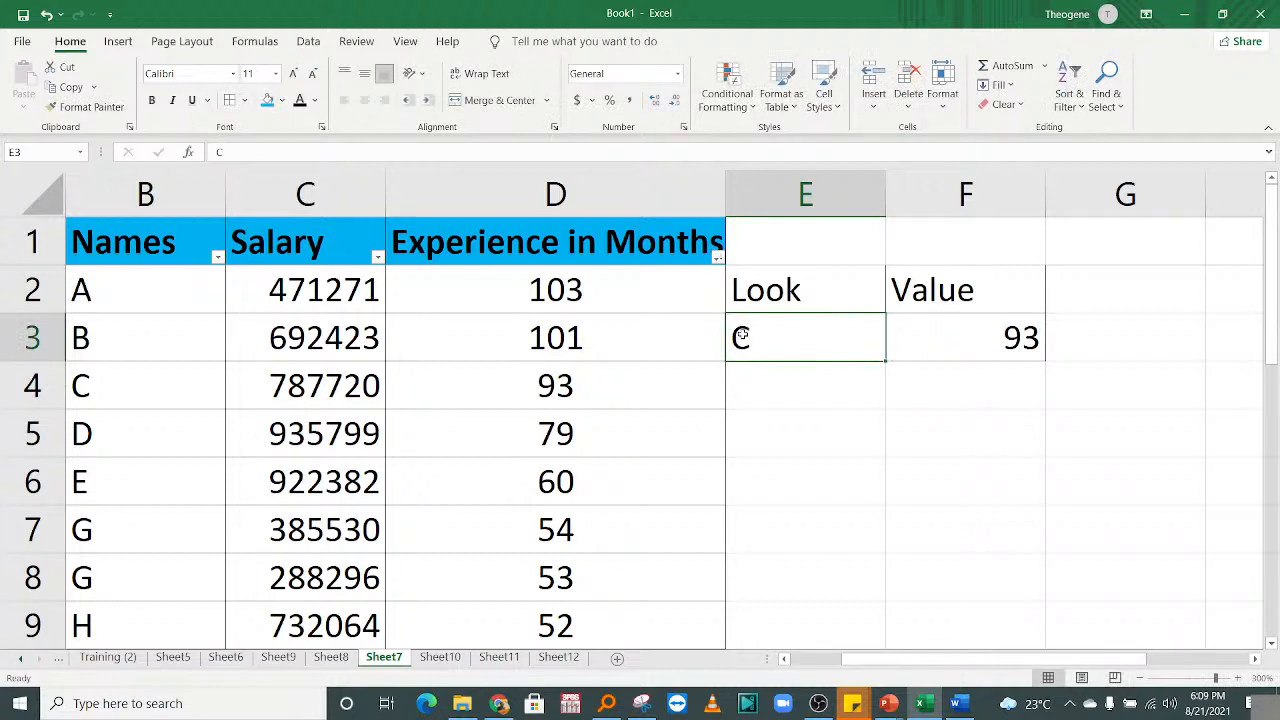
{"action": "type", "text": "V"}
{"action": "key", "text": "Return"}
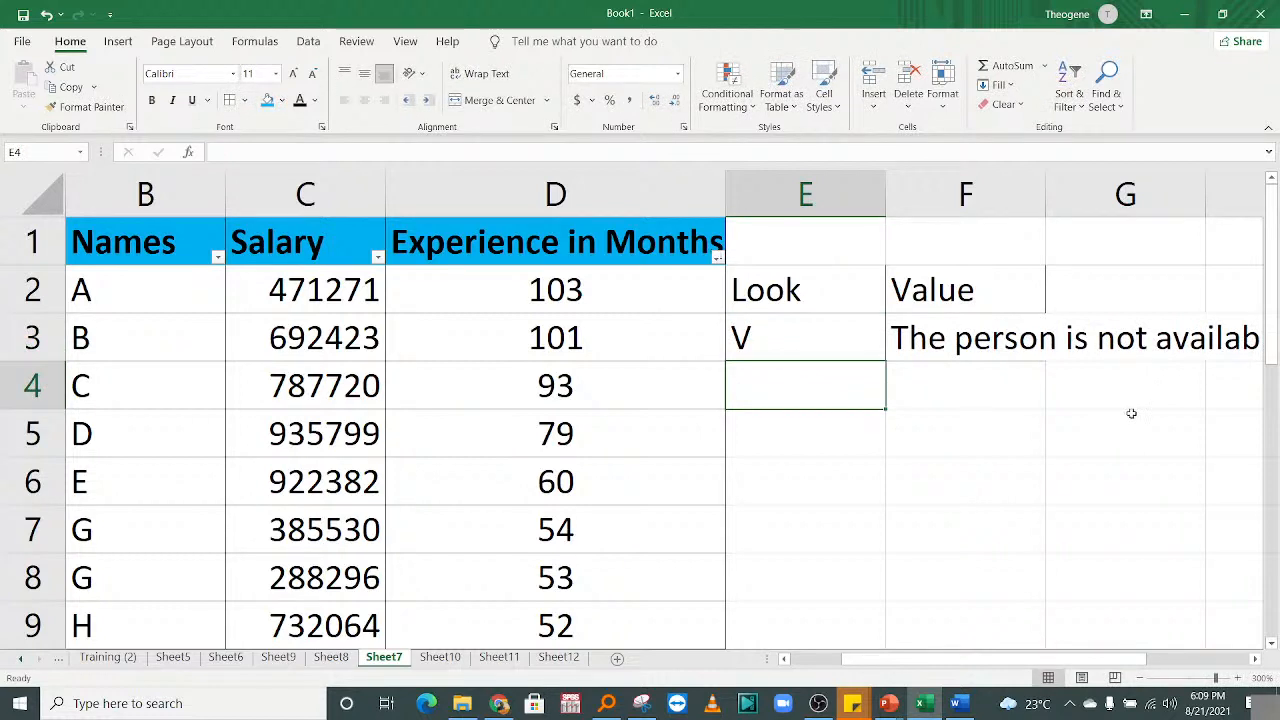
{"action": "mouse_move", "coordinate": [976, 662]}
{"action": "left_mouse_down"}
{"action": "mouse_move", "coordinate": [1000, 662]}
{"action": "mouse_move", "coordinate": [946, 657]}
{"action": "mouse_move", "coordinate": [978, 658]}
{"action": "mouse_move", "coordinate": [962, 658]}
{"action": "left_mouse_up"}
{"action": "left_click", "coordinate": [944, 345]}
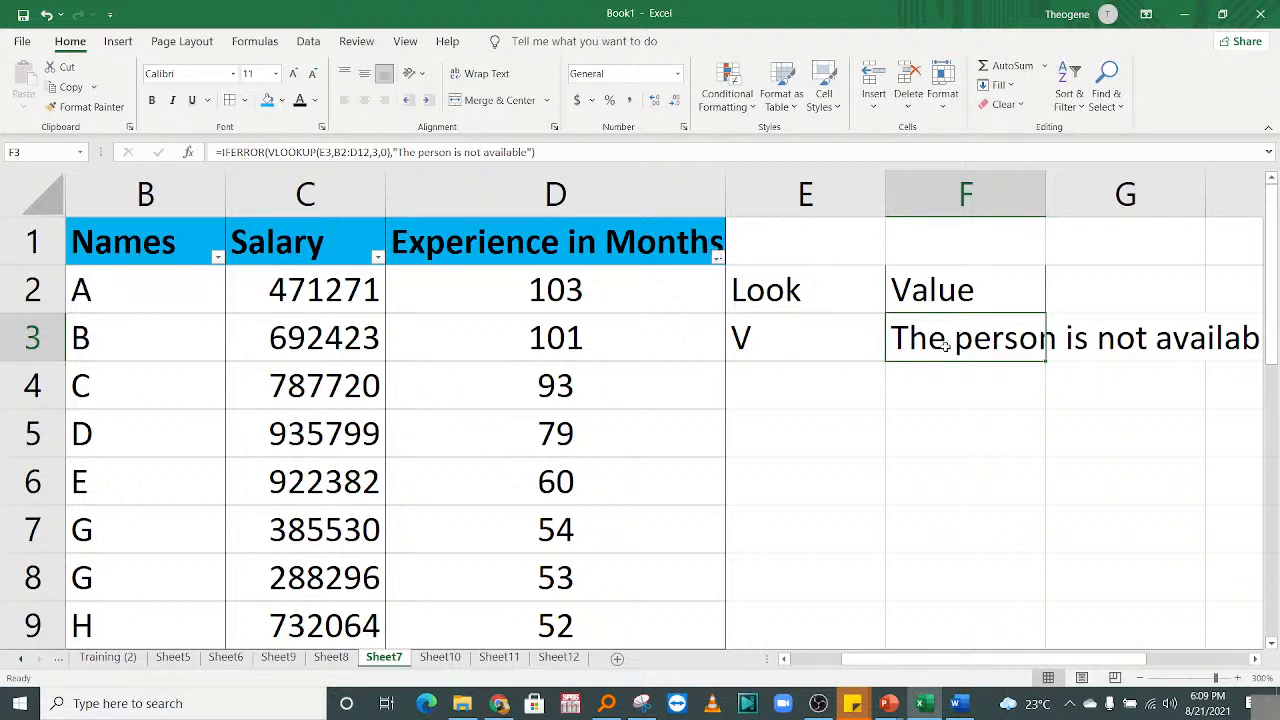
{"action": "left_click", "coordinate": [822, 443]}
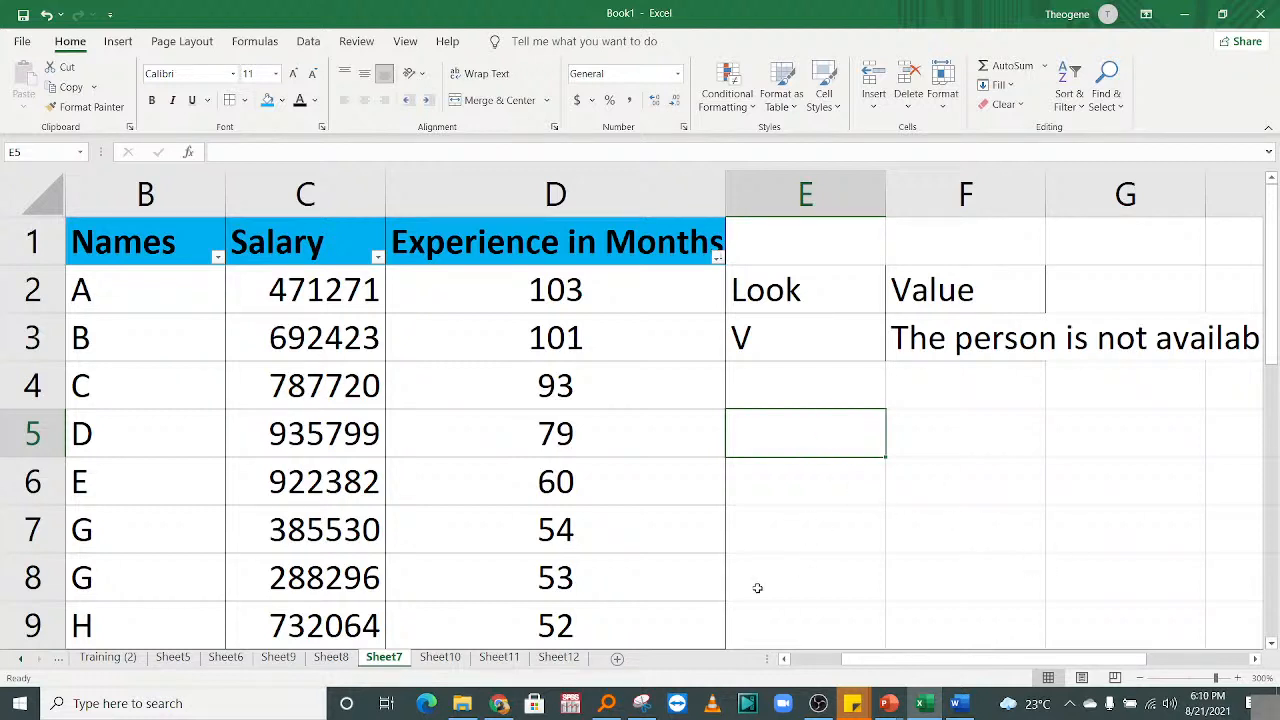
{"action": "left_click_drag", "start_coordinate": [888, 662], "coordinate": [783, 648]}
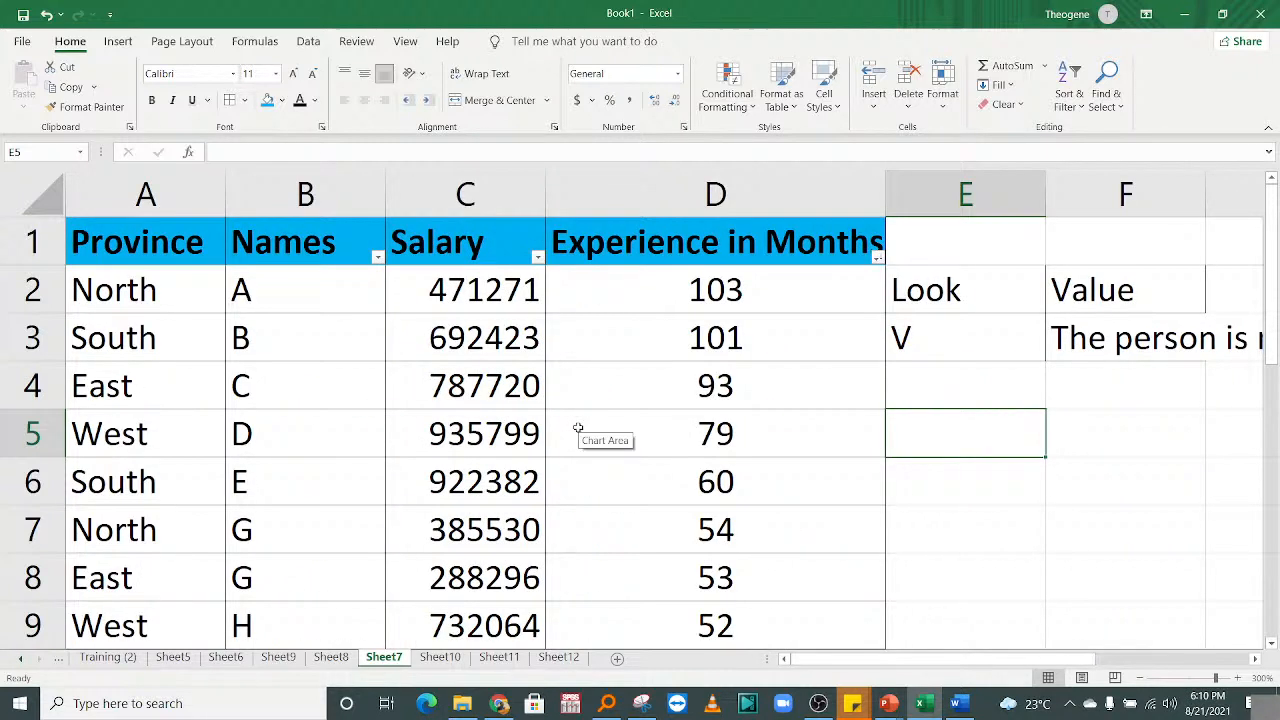
{"action": "left_click", "coordinate": [851, 437]}
{"action": "left_click", "coordinate": [1016, 339]}
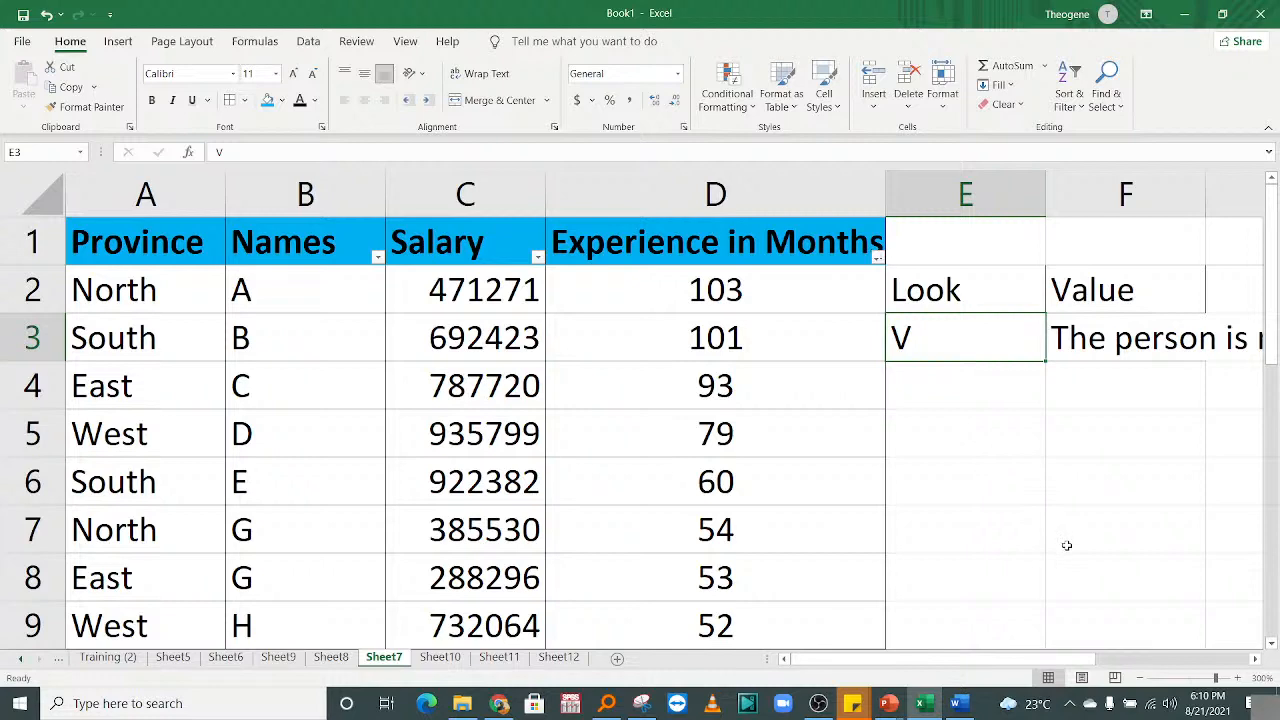
Insert blank columns before the lookup cells and resize the Names column width.
{"action": "left_click_drag", "start_coordinate": [965, 195], "coordinate": [909, 200]}
{"action": "right_click", "coordinate": [840, 182]}
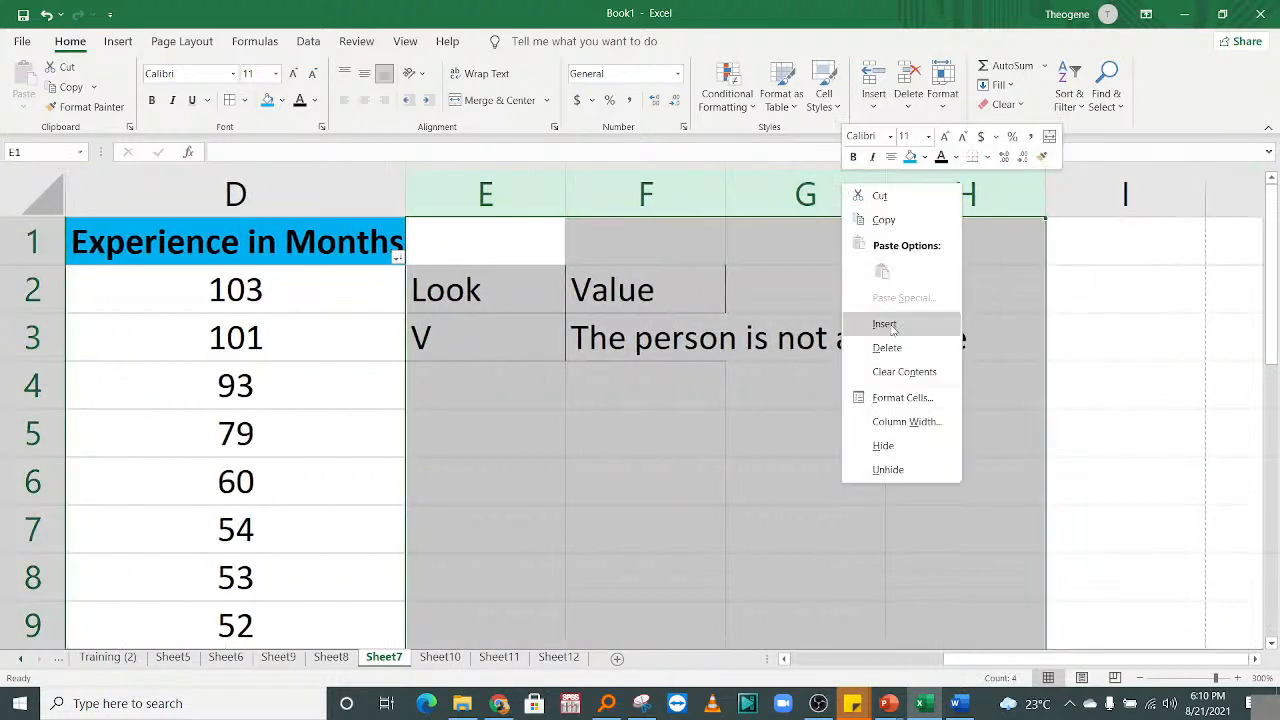
{"action": "left_click", "coordinate": [889, 327]}
{"action": "left_click", "coordinate": [530, 465]}
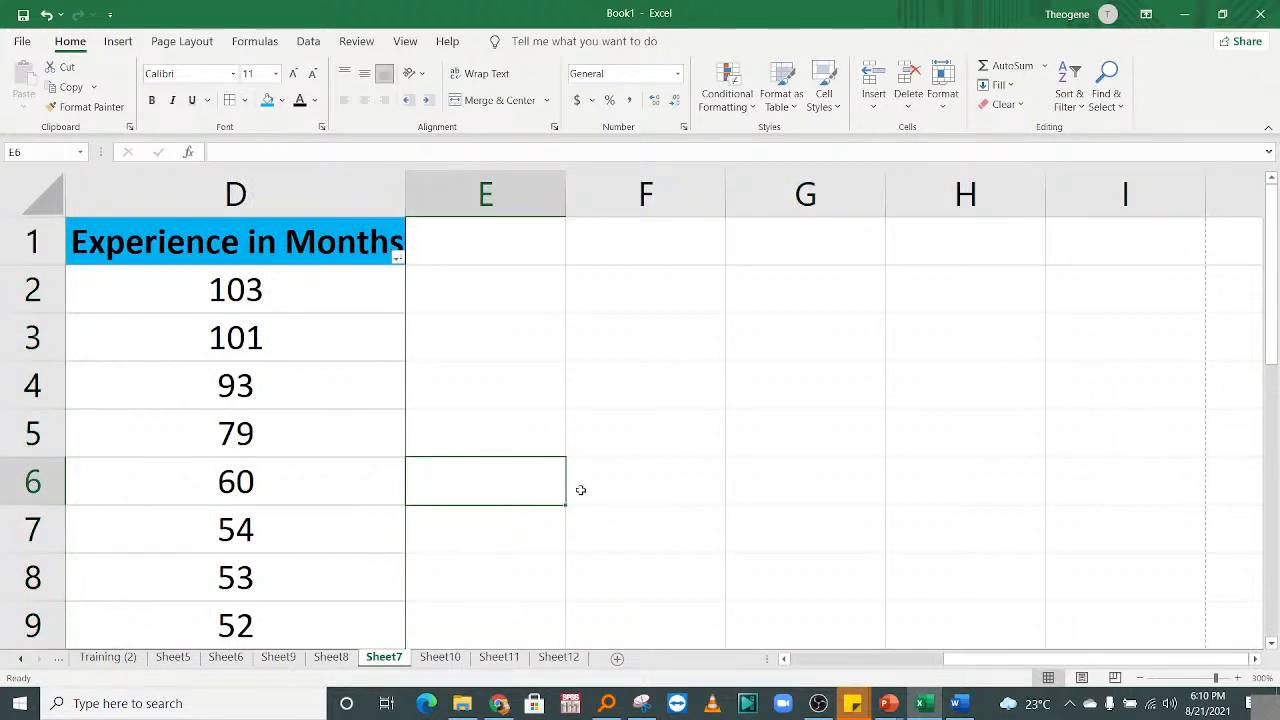
{"action": "key", "text": "Home"}
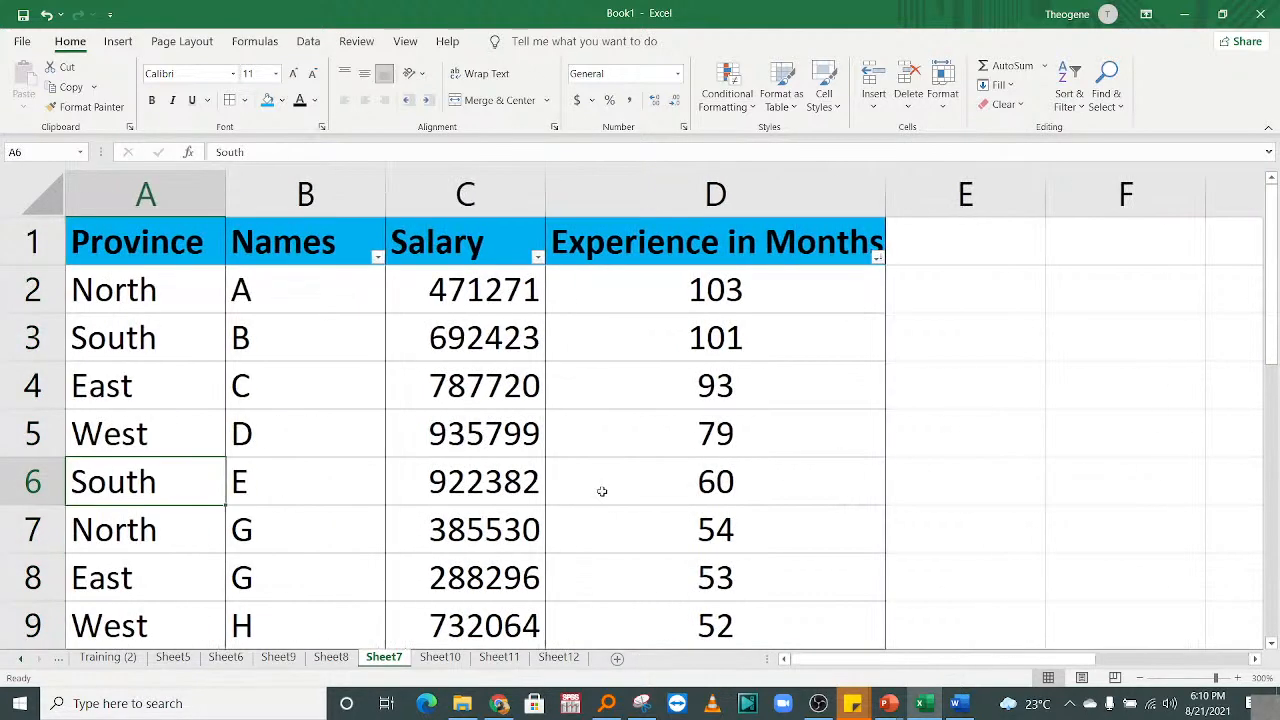
{"action": "left_click_drag", "start_coordinate": [372, 183], "coordinate": [339, 183]}
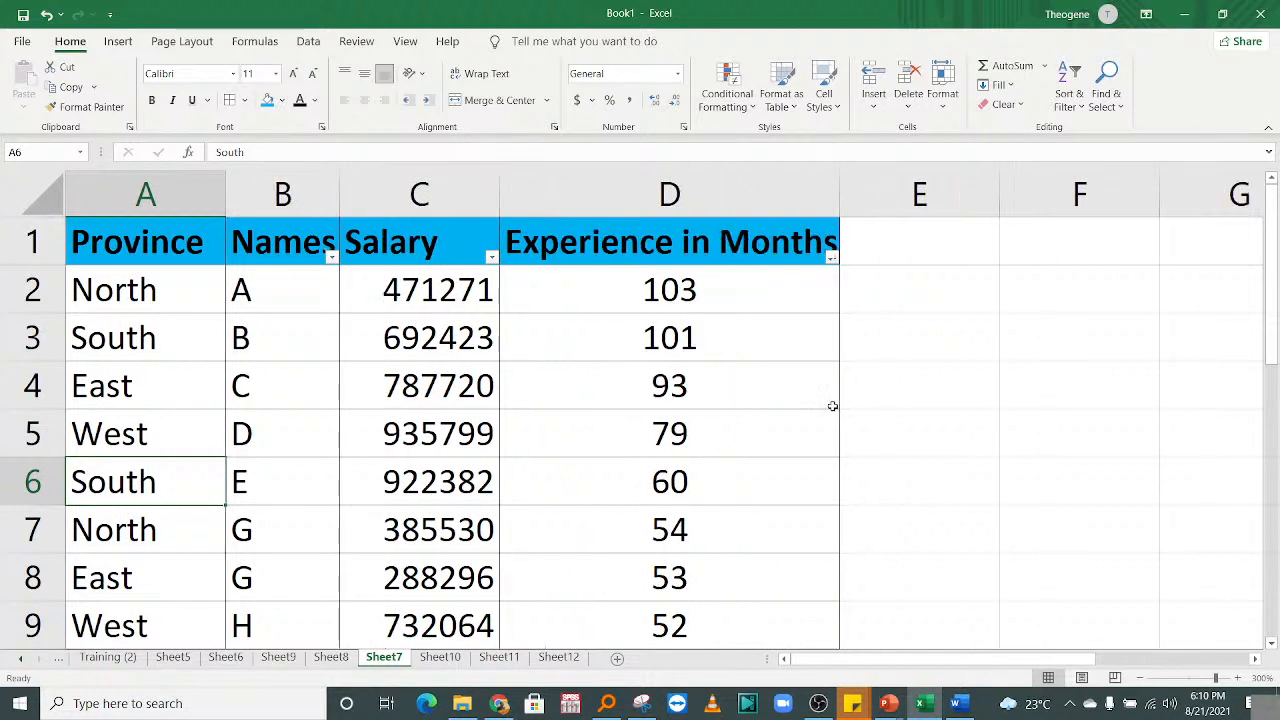
Enter the label 'Index' in cell E2 beside the table.
{"action": "left_click", "coordinate": [833, 410]}
{"action": "left_click", "coordinate": [906, 258]}
{"action": "left_click", "coordinate": [979, 303]}
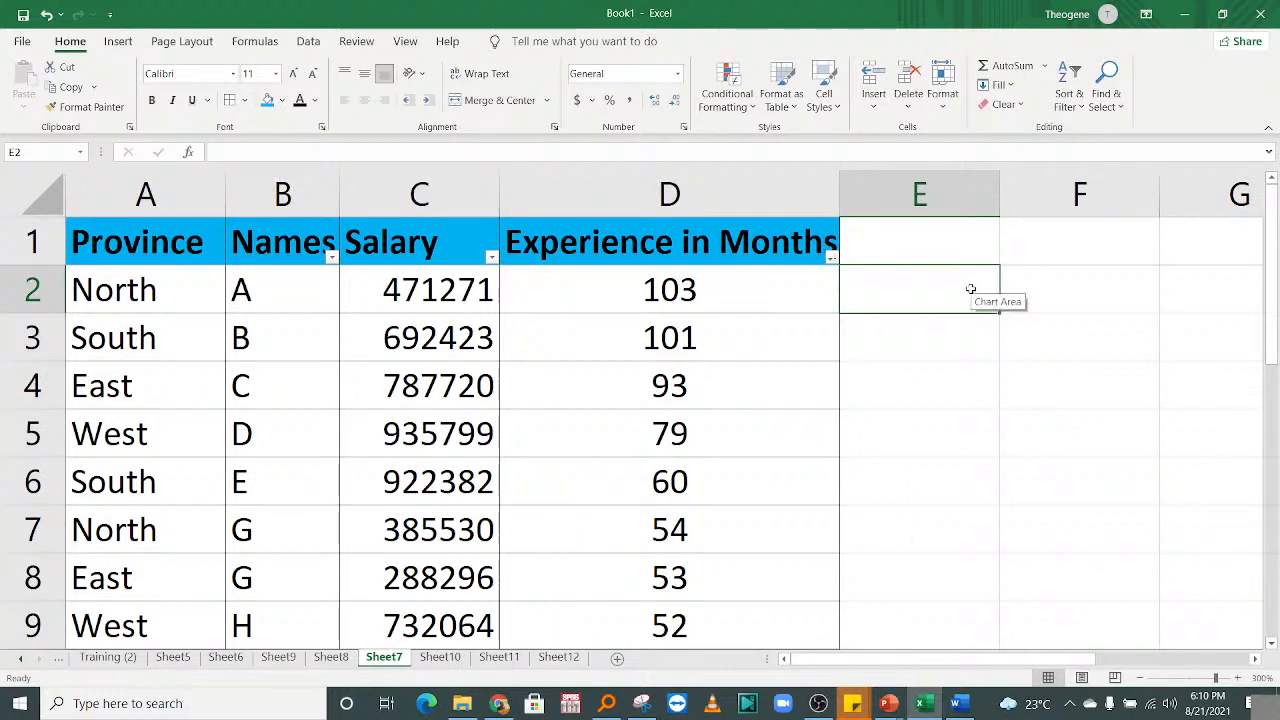
{"action": "type", "text": "Index"}
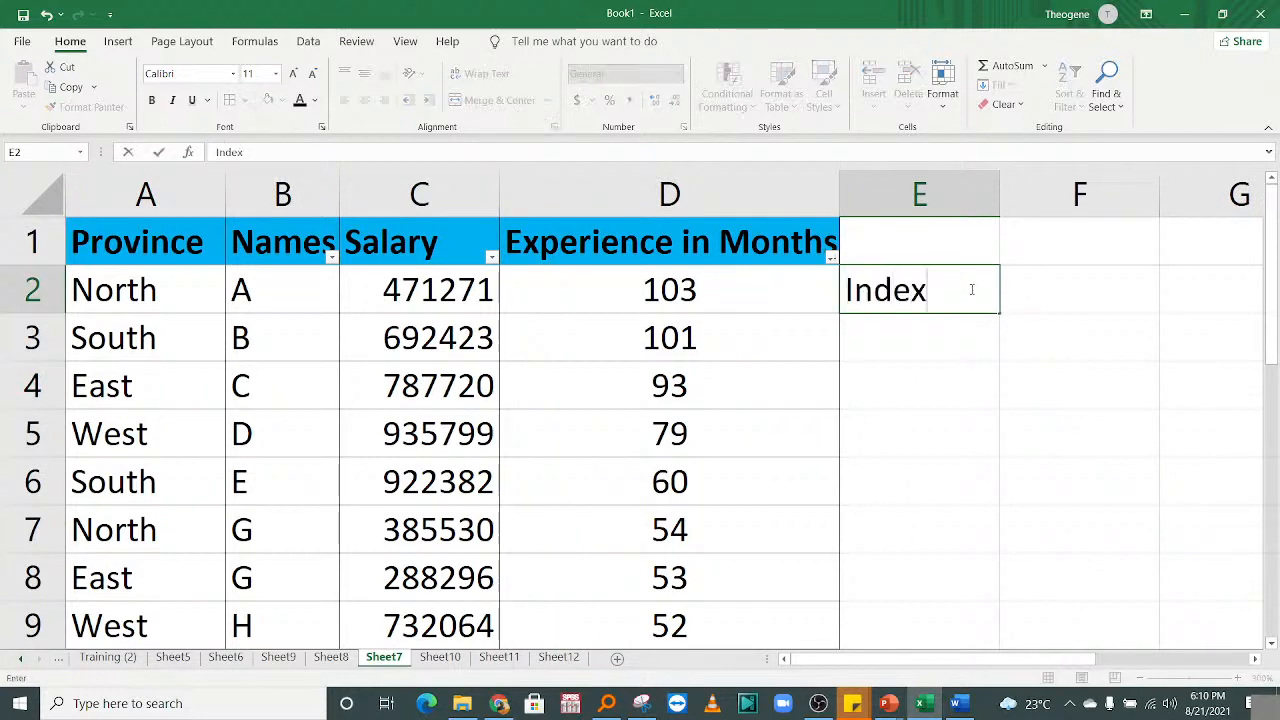
{"action": "key", "text": "Return"}
{"action": "left_click", "coordinate": [1052, 290]}
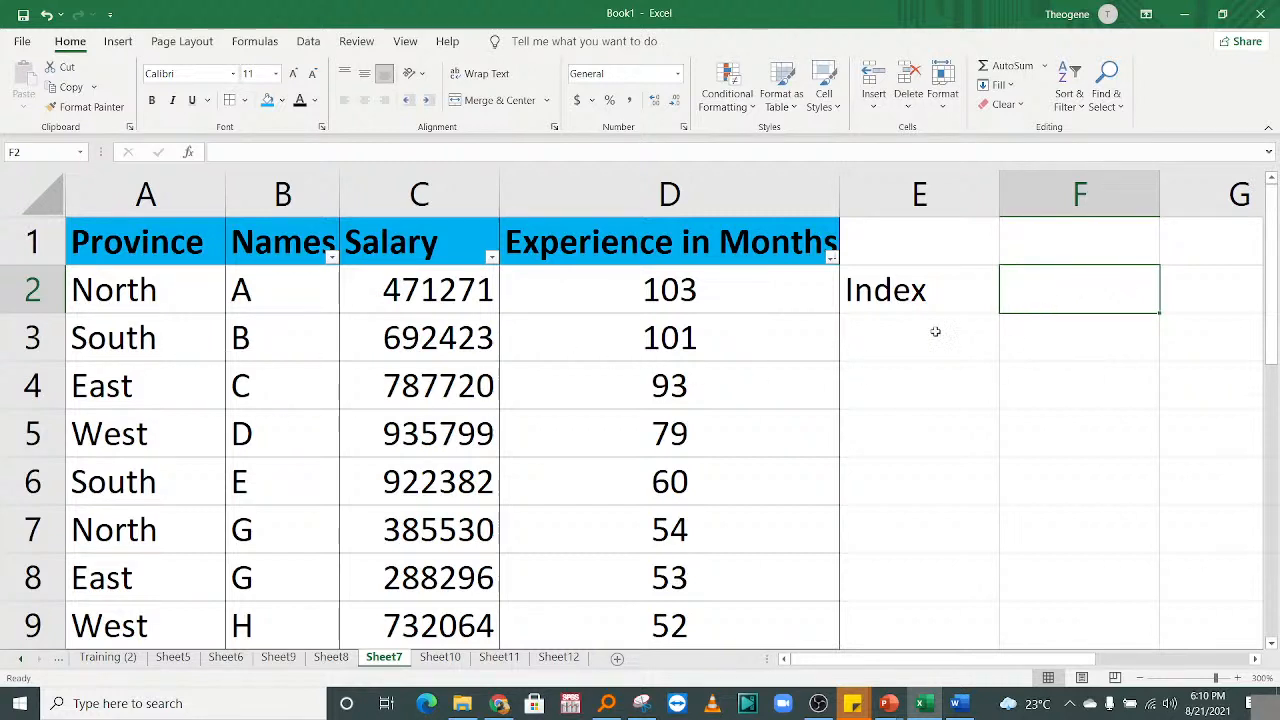
Delete the Province column so the table starts with Names.
{"action": "left_click", "coordinate": [164, 191]}
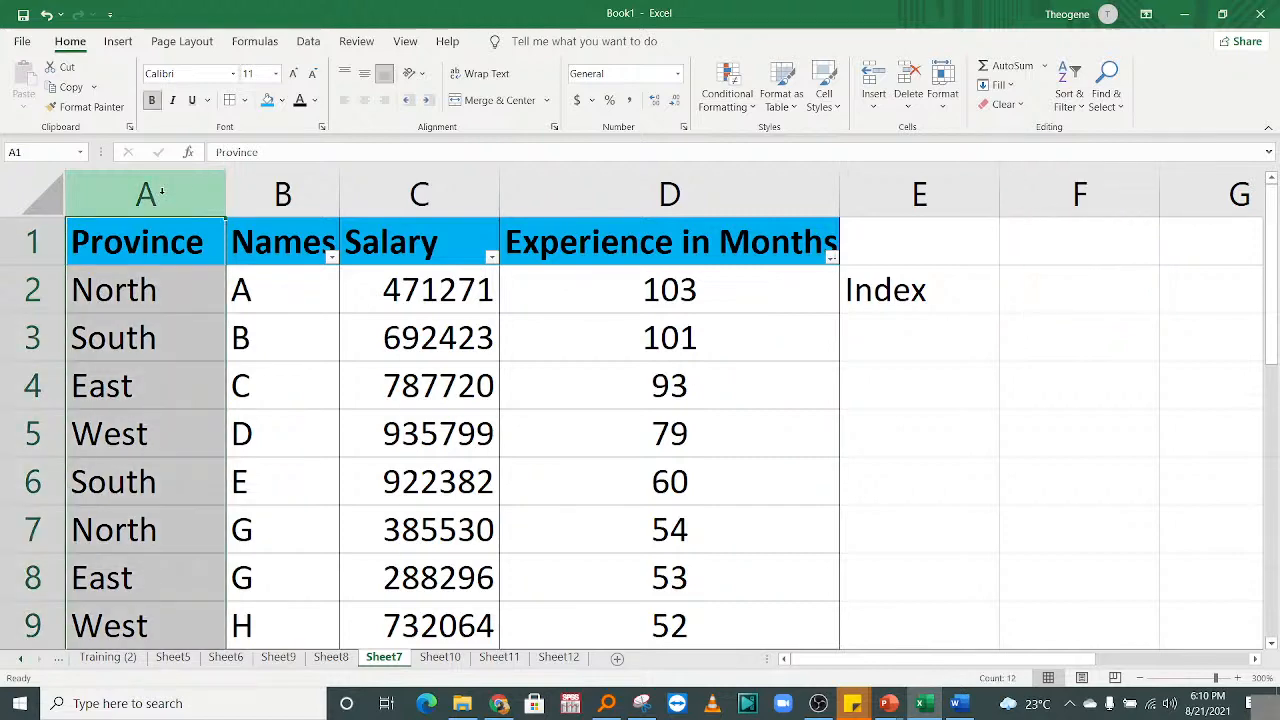
{"action": "right_click", "coordinate": [164, 192]}
{"action": "left_click", "coordinate": [217, 369]}
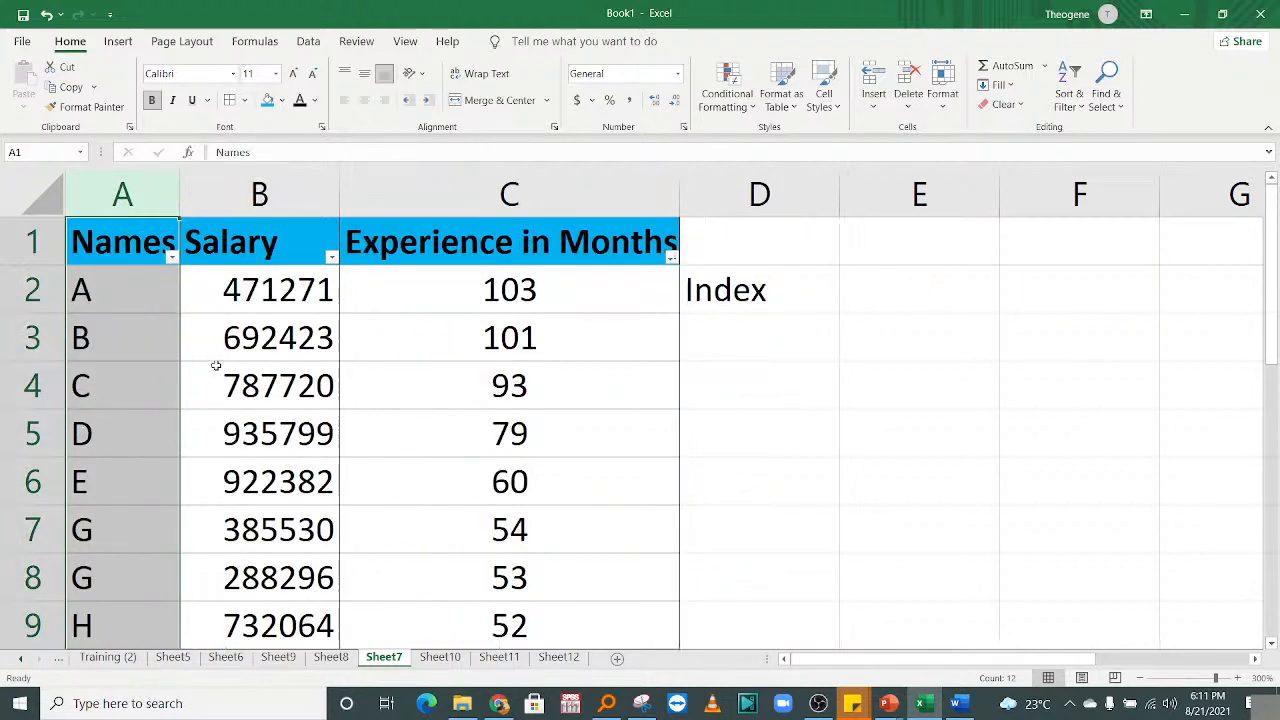
{"action": "left_click", "coordinate": [117, 297]}
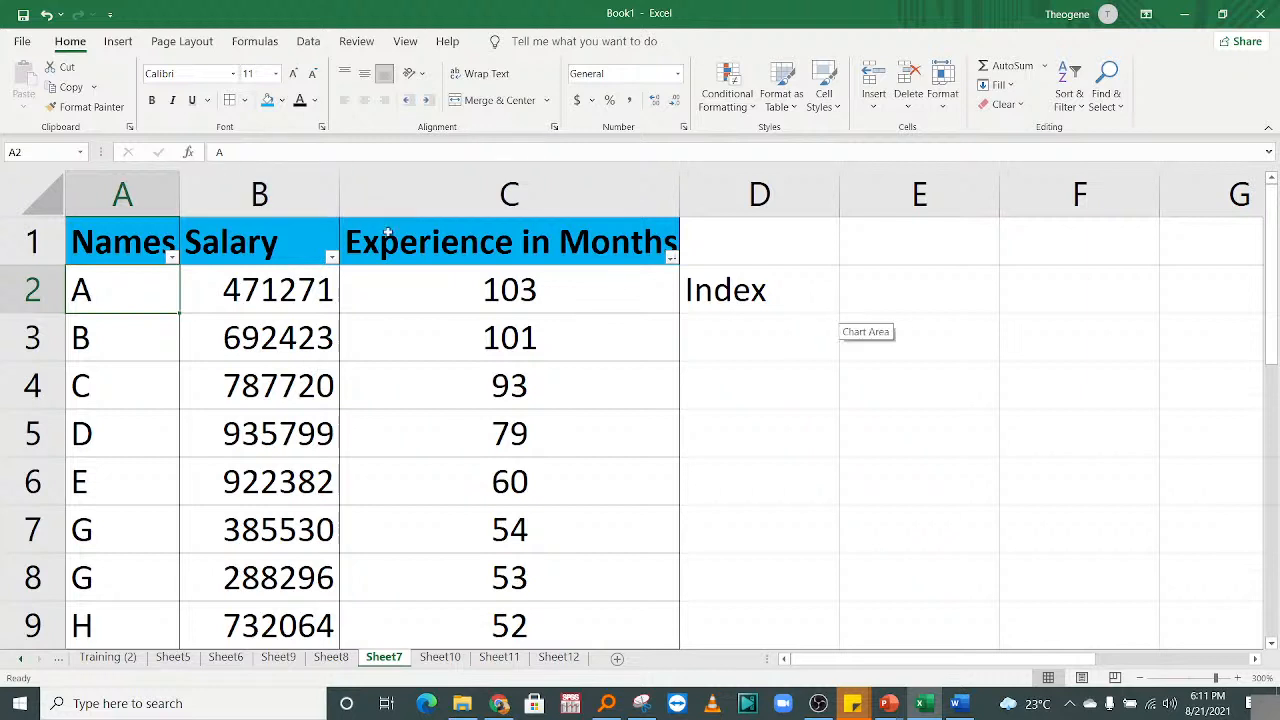
Shorten the 'Experience in Months' header to 'Exp' and narrow its column.
{"action": "left_click", "coordinate": [463, 260]}
{"action": "double_click", "coordinate": [463, 260]}
{"action": "left_click_drag", "start_coordinate": [513, 242], "coordinate": [685, 245]}
{"action": "left_click", "coordinate": [381, 240]}
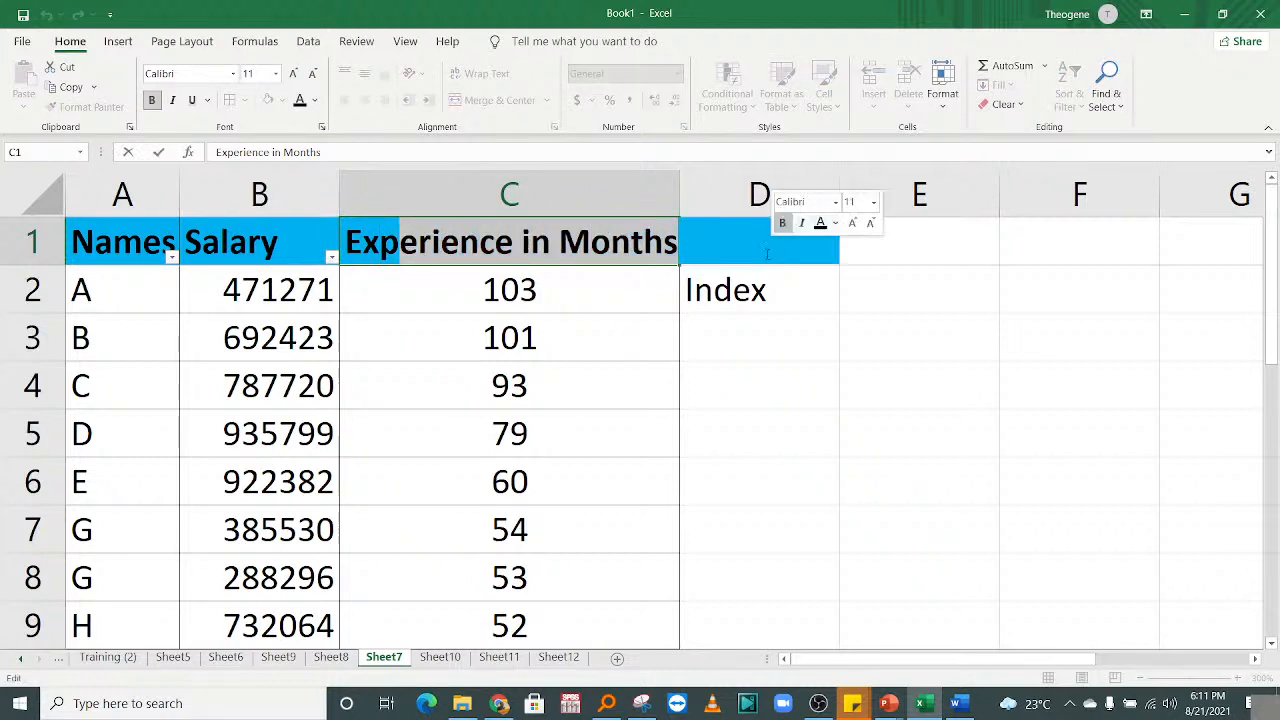
{"action": "key", "text": "Delete"}
{"action": "left_click", "coordinate": [592, 368]}
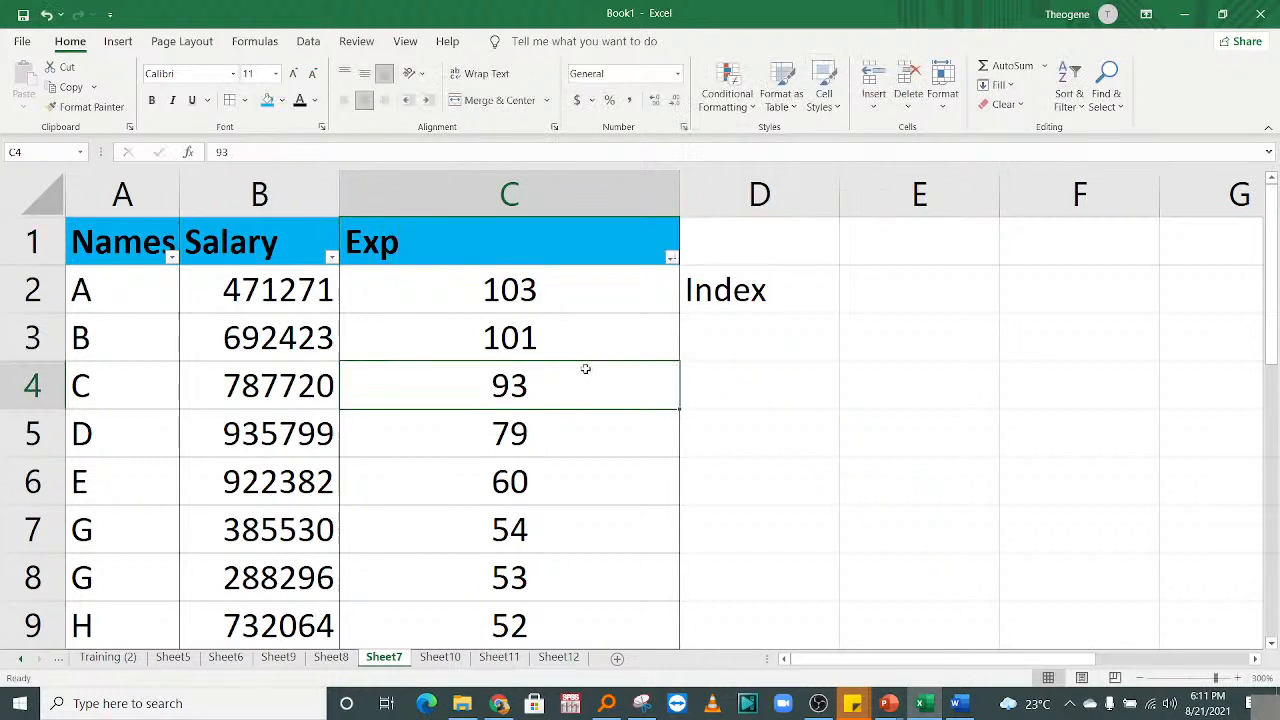
{"action": "left_click_drag", "start_coordinate": [679, 180], "coordinate": [540, 180]}
{"action": "left_click", "coordinate": [738, 293]}
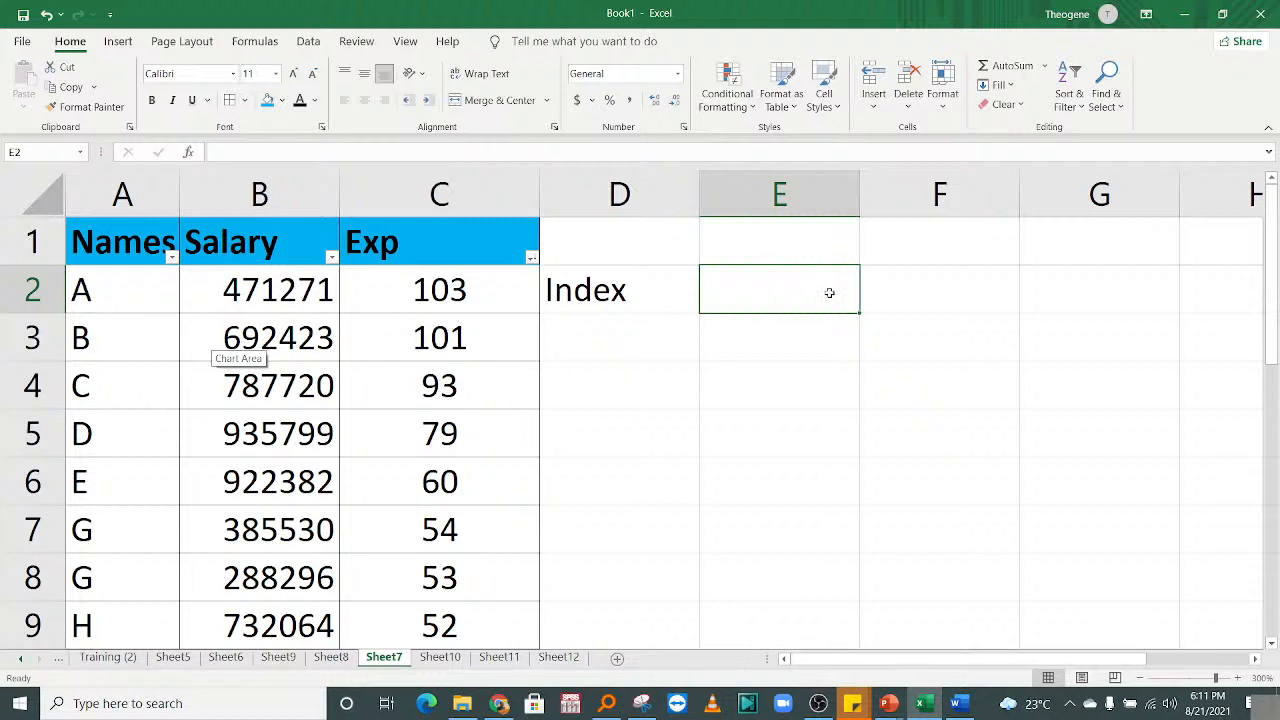
Enter =INDEX(A2:C12,5,3) in E2, returning 60 from the fifth row's Exp column.
{"action": "type", "text": "=index"}
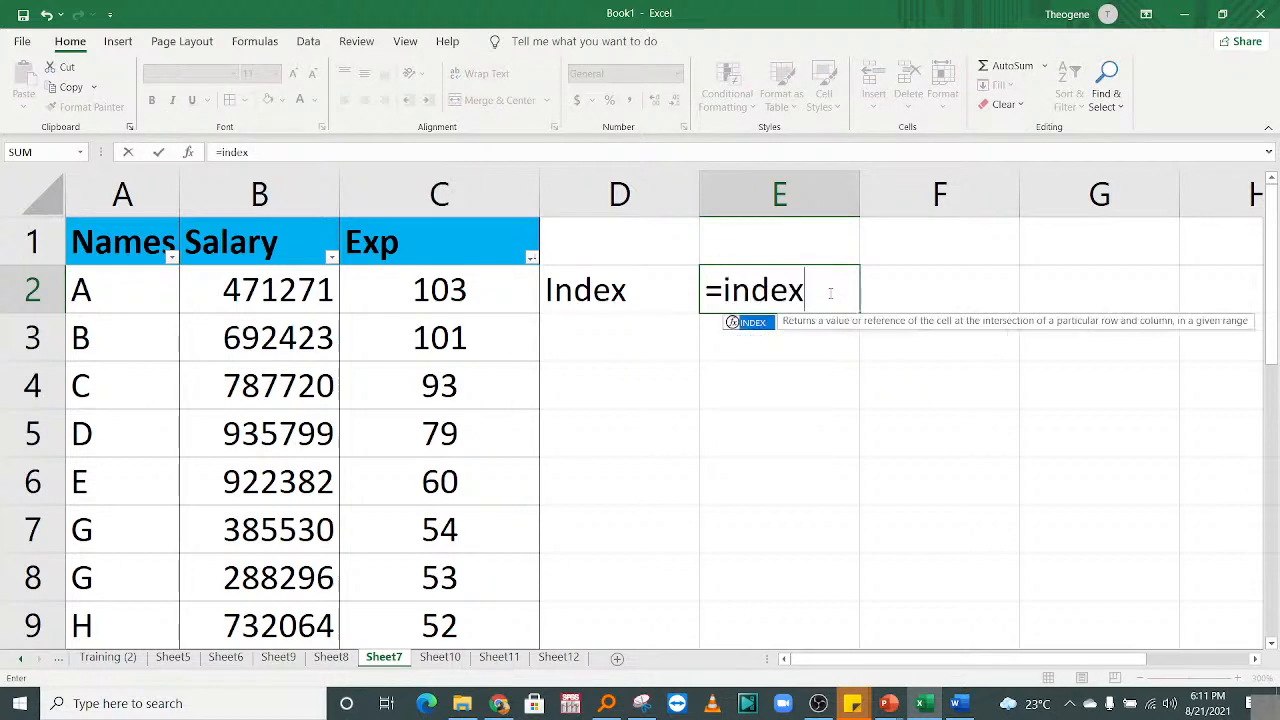
{"action": "double_click", "coordinate": [752, 323]}
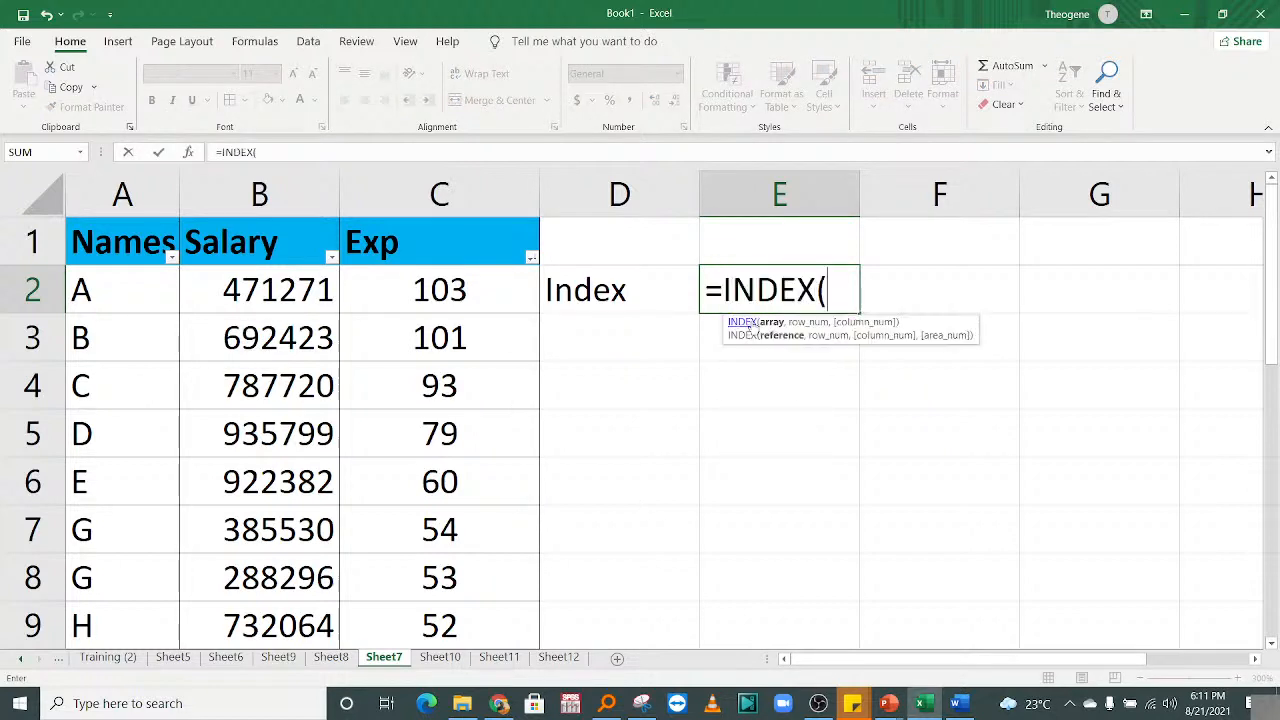
{"action": "left_click_drag", "start_coordinate": [120, 285], "coordinate": [429, 576]}
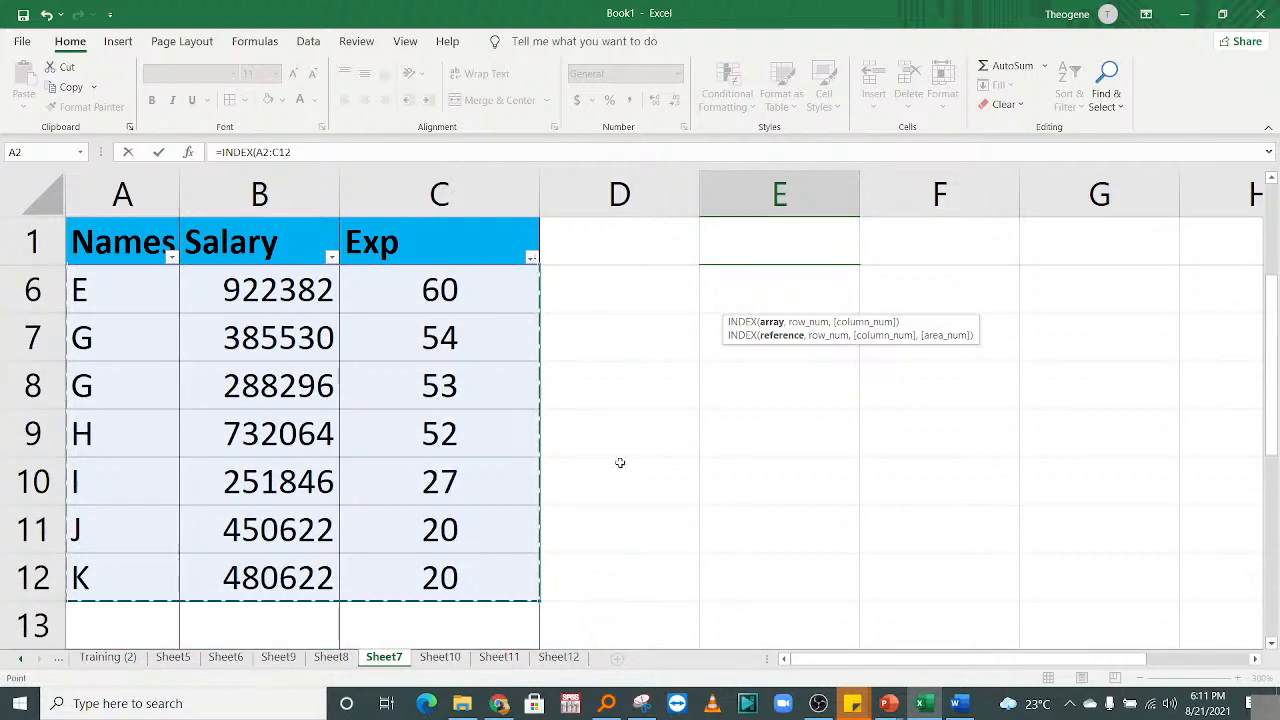
{"action": "type", "text": ","}
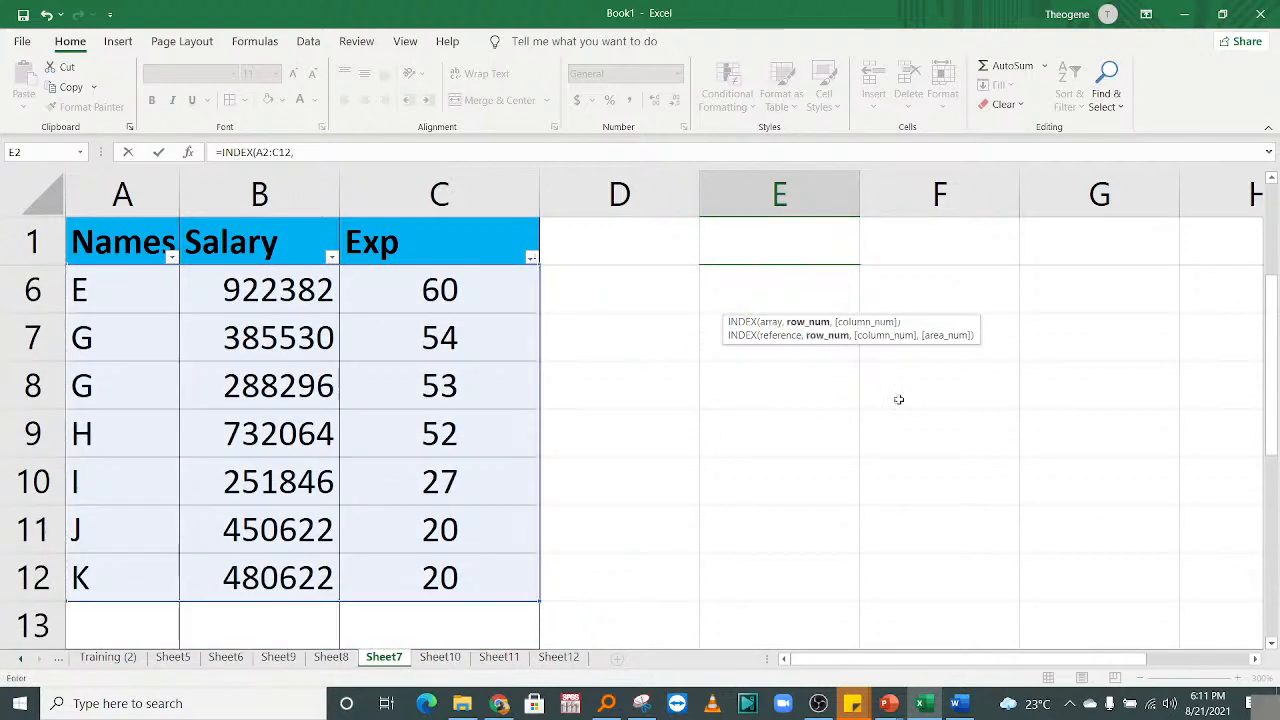
{"action": "left_click_drag", "start_coordinate": [1271, 360], "coordinate": [1271, 350]}
{"action": "left_click_drag", "start_coordinate": [1279, 248], "coordinate": [1278, 248]}
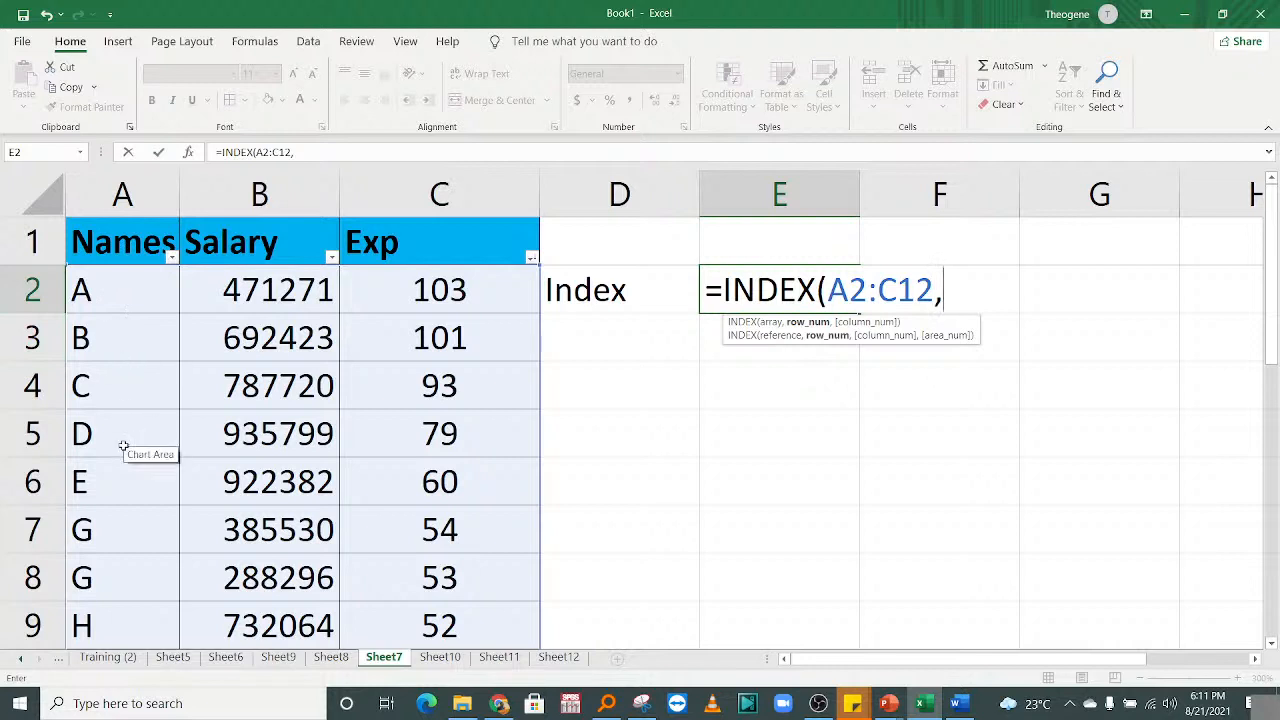
{"action": "type", "text": "5,"}
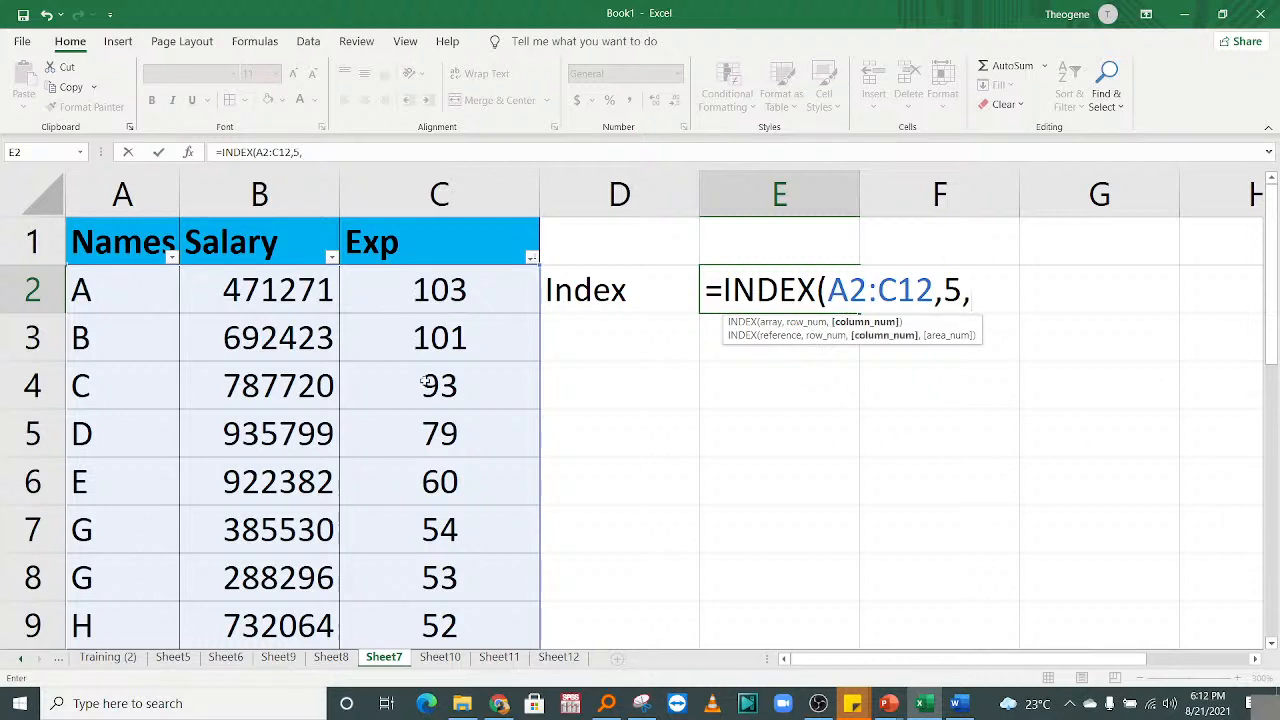
{"action": "type", "text": "3"}
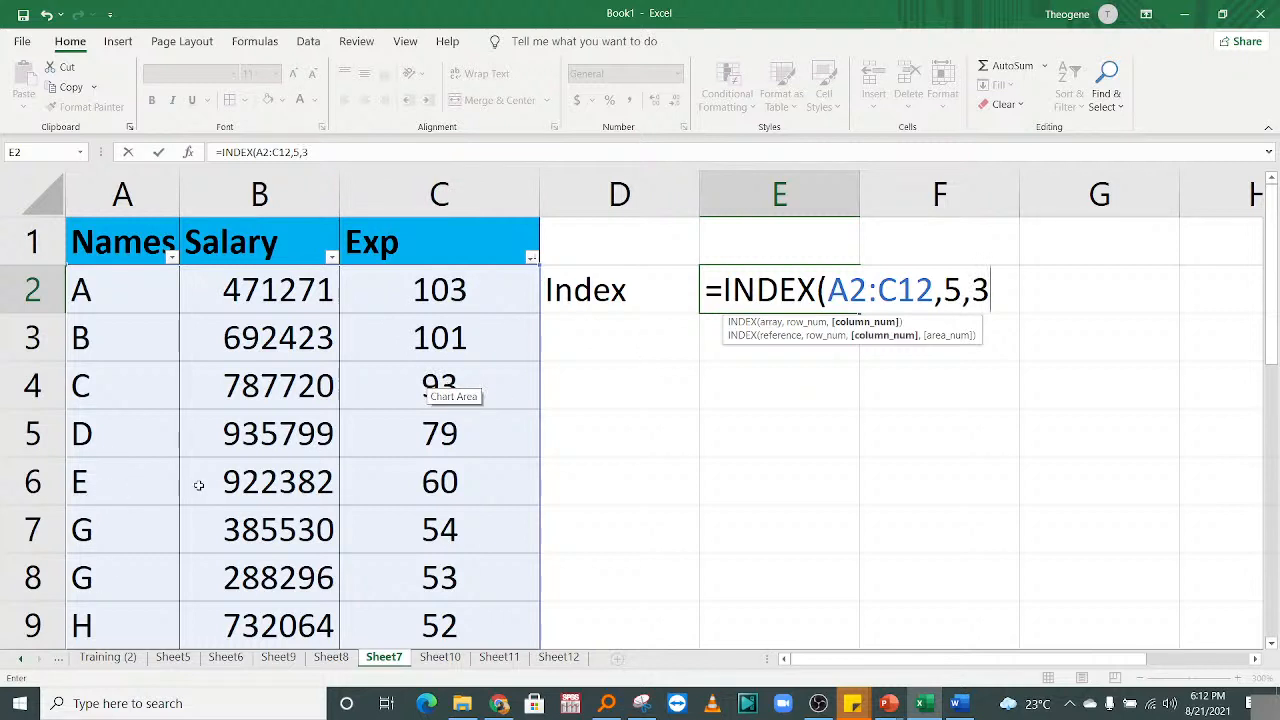
{"action": "type", "text": ")"}
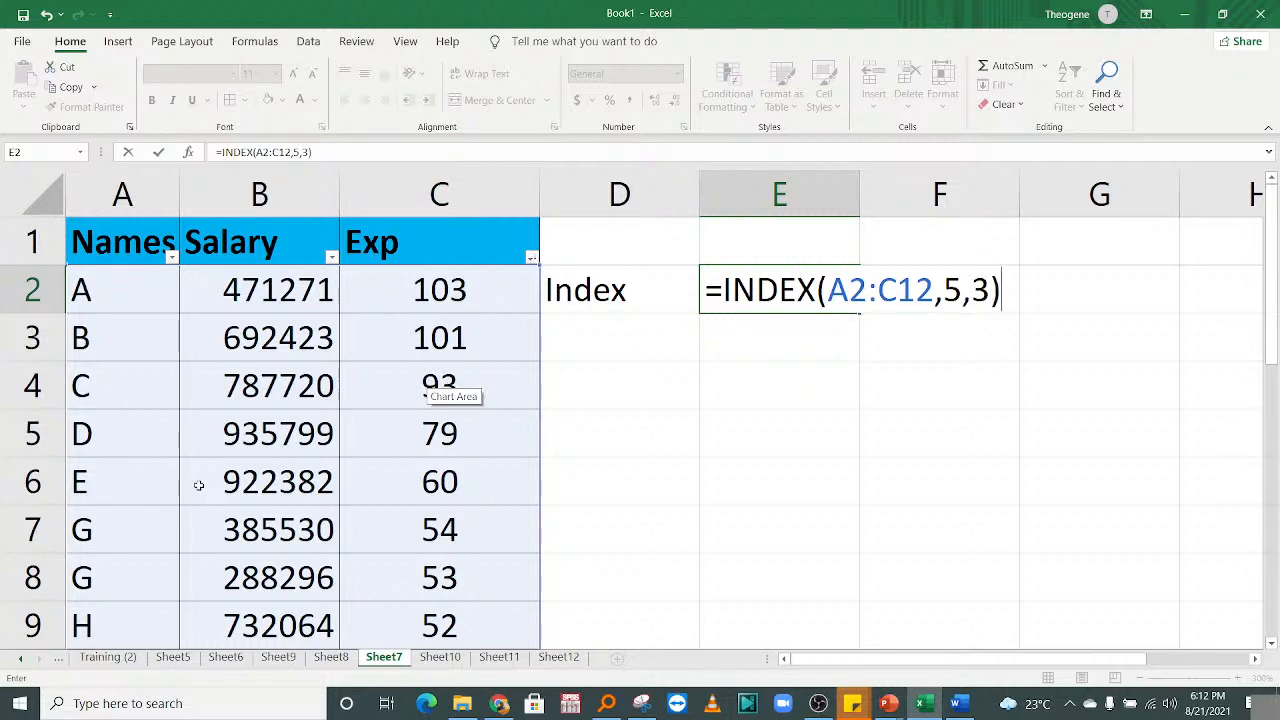
{"action": "key", "text": "Return"}
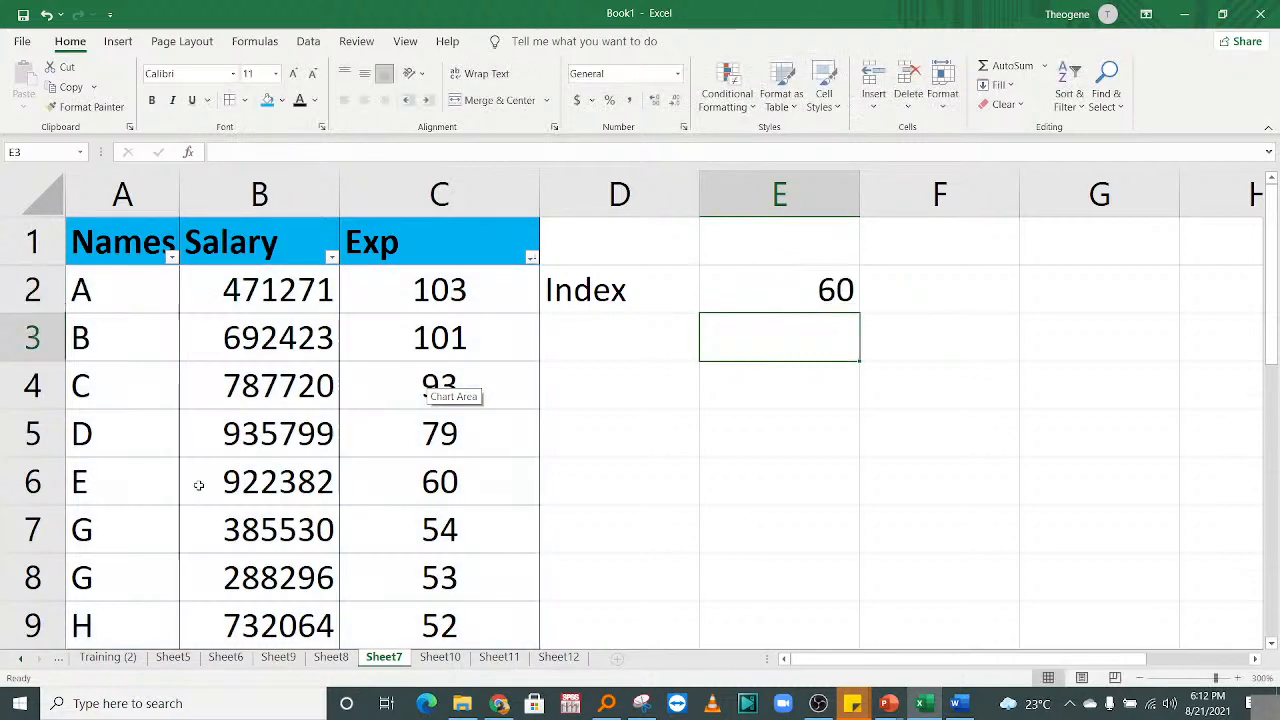
Fill cell C6 (value 60) with blue, then set it back to No Fill.
{"action": "left_click", "coordinate": [10, 482]}
{"action": "left_click", "coordinate": [430, 470]}
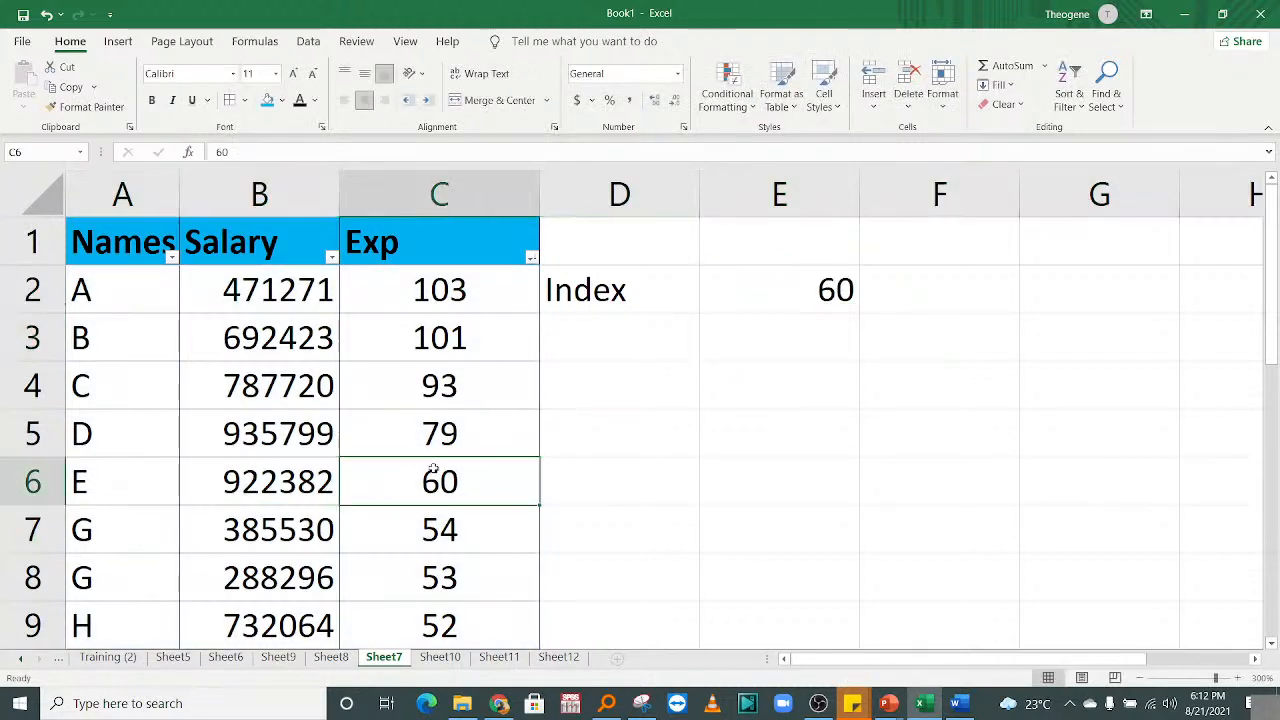
{"action": "left_click", "coordinate": [267, 100]}
{"action": "left_click", "coordinate": [577, 463]}
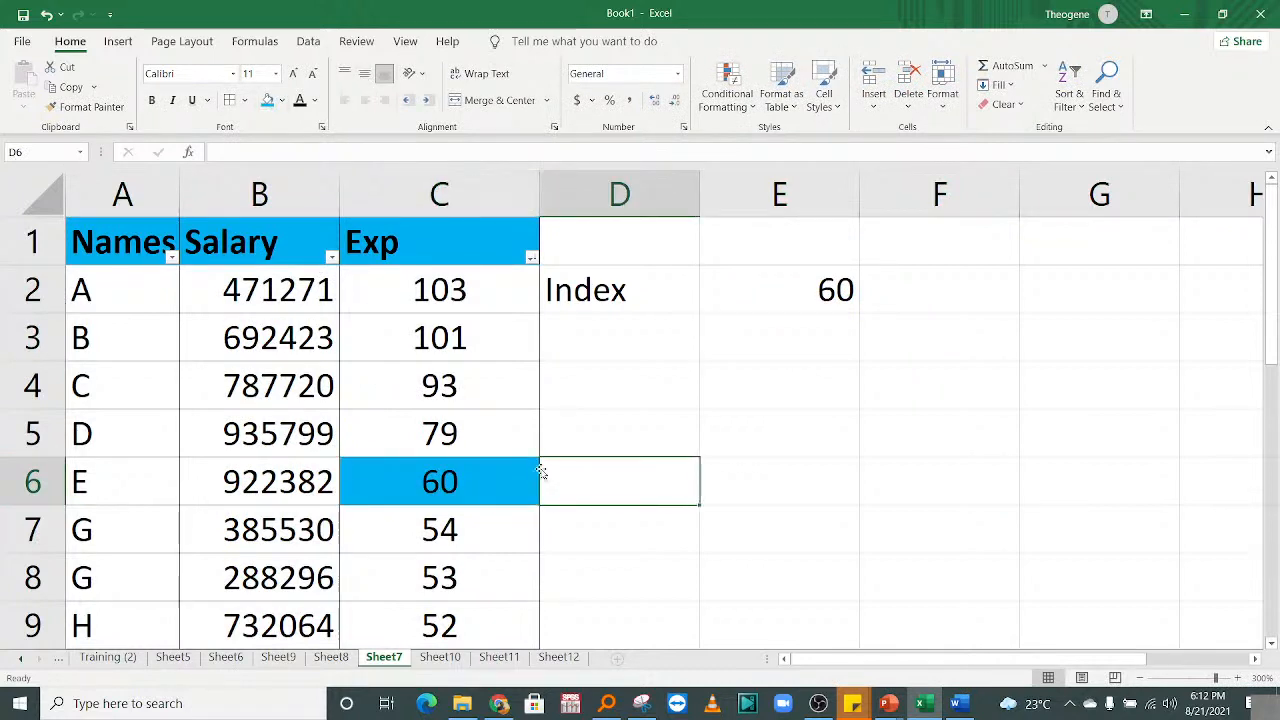
{"action": "left_click", "coordinate": [470, 473]}
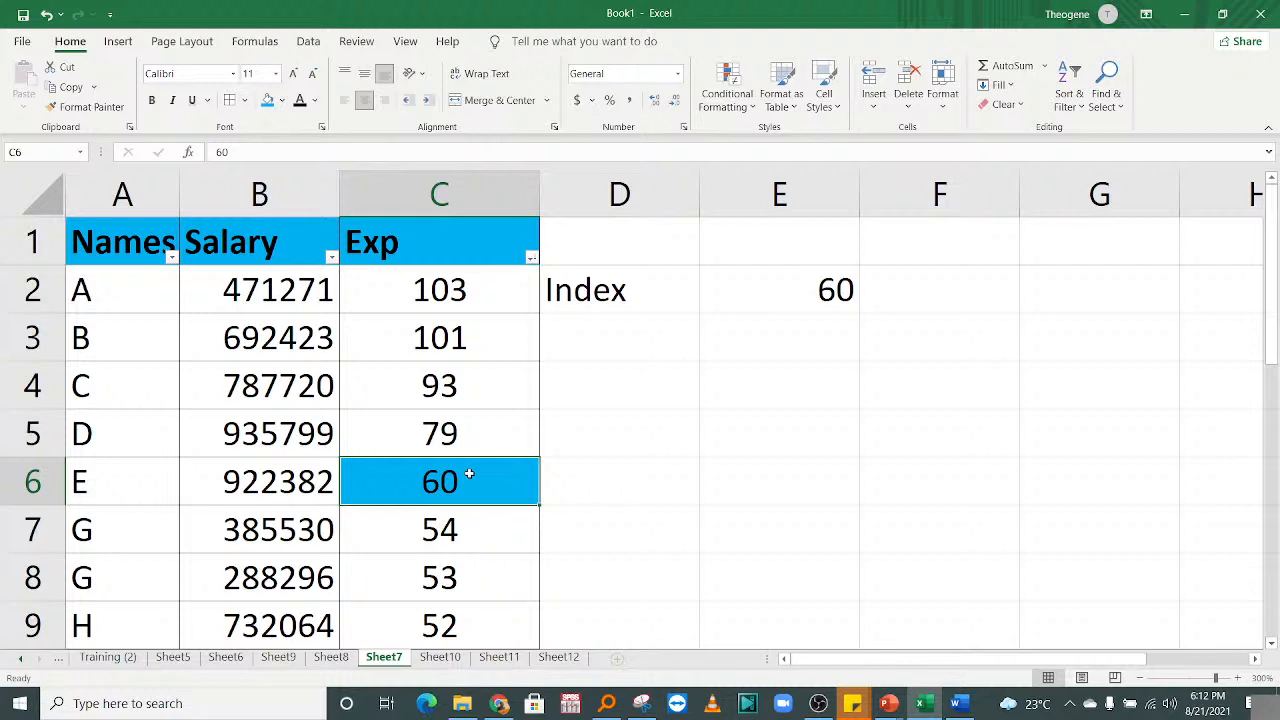
{"action": "left_click", "coordinate": [282, 100]}
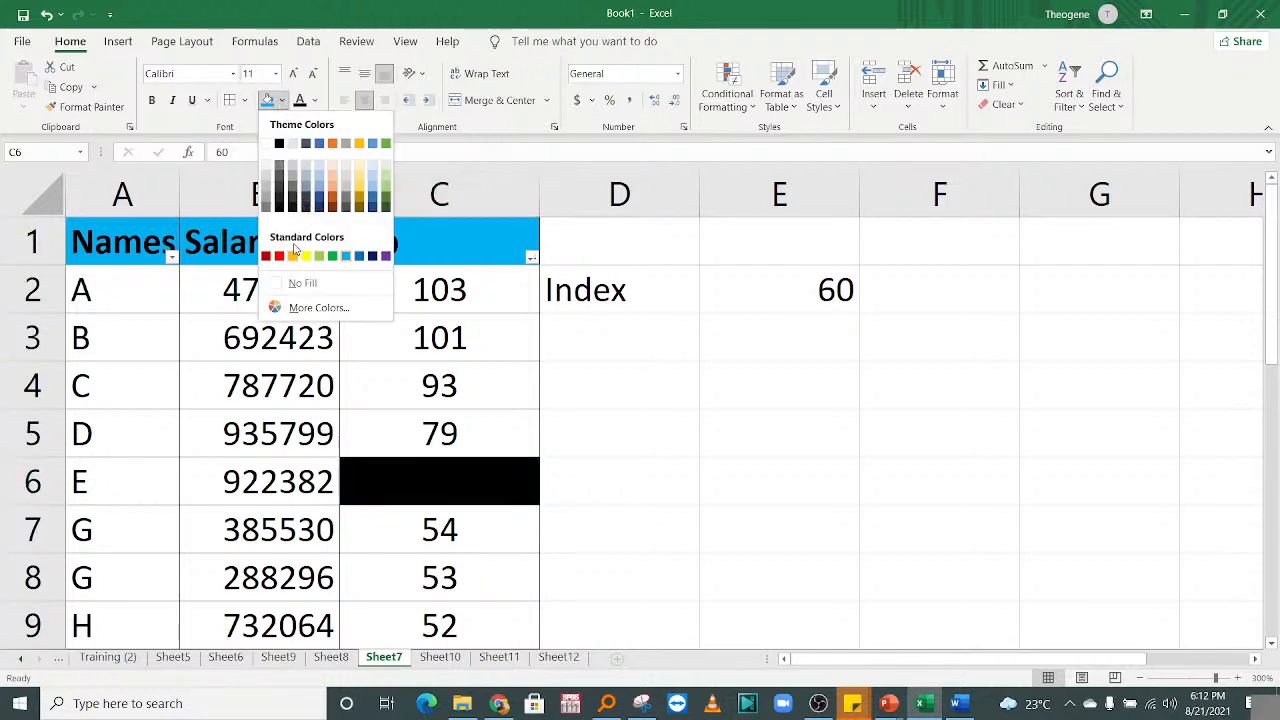
{"action": "left_click", "coordinate": [302, 287]}
Enter the label 'Match' in cell D3 below Index.
{"action": "left_click", "coordinate": [619, 418]}
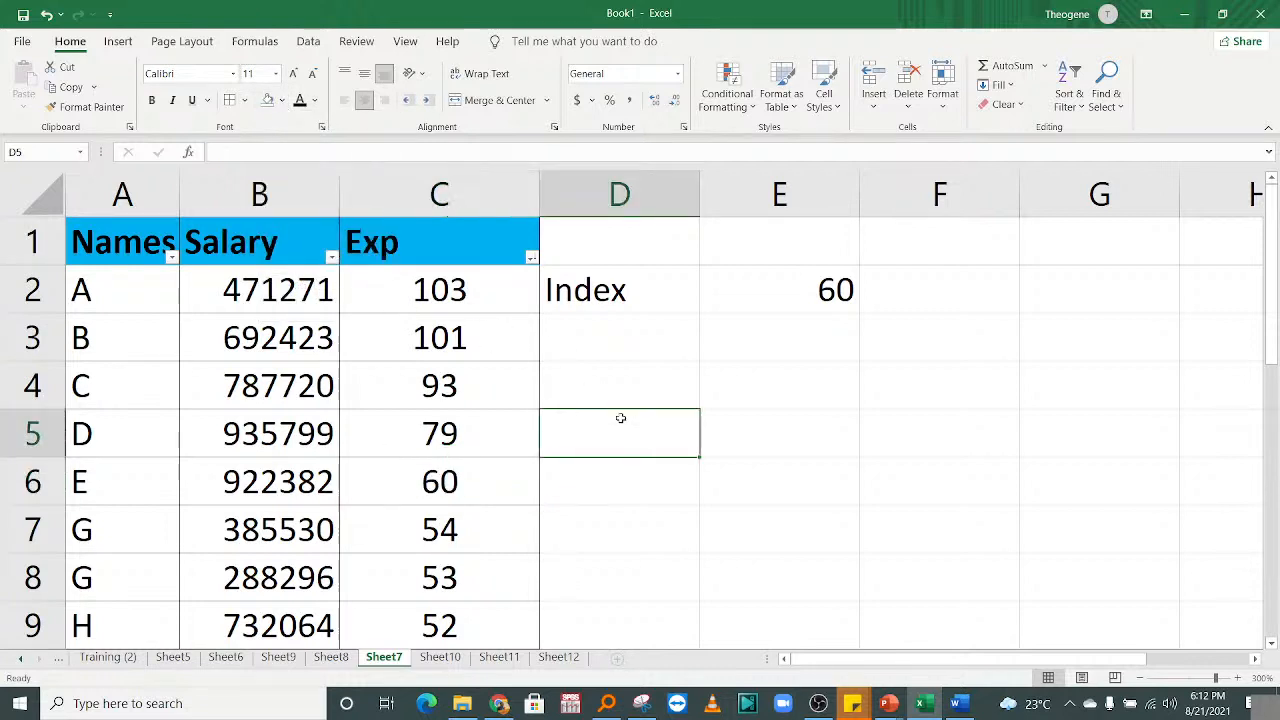
{"action": "left_click", "coordinate": [580, 305]}
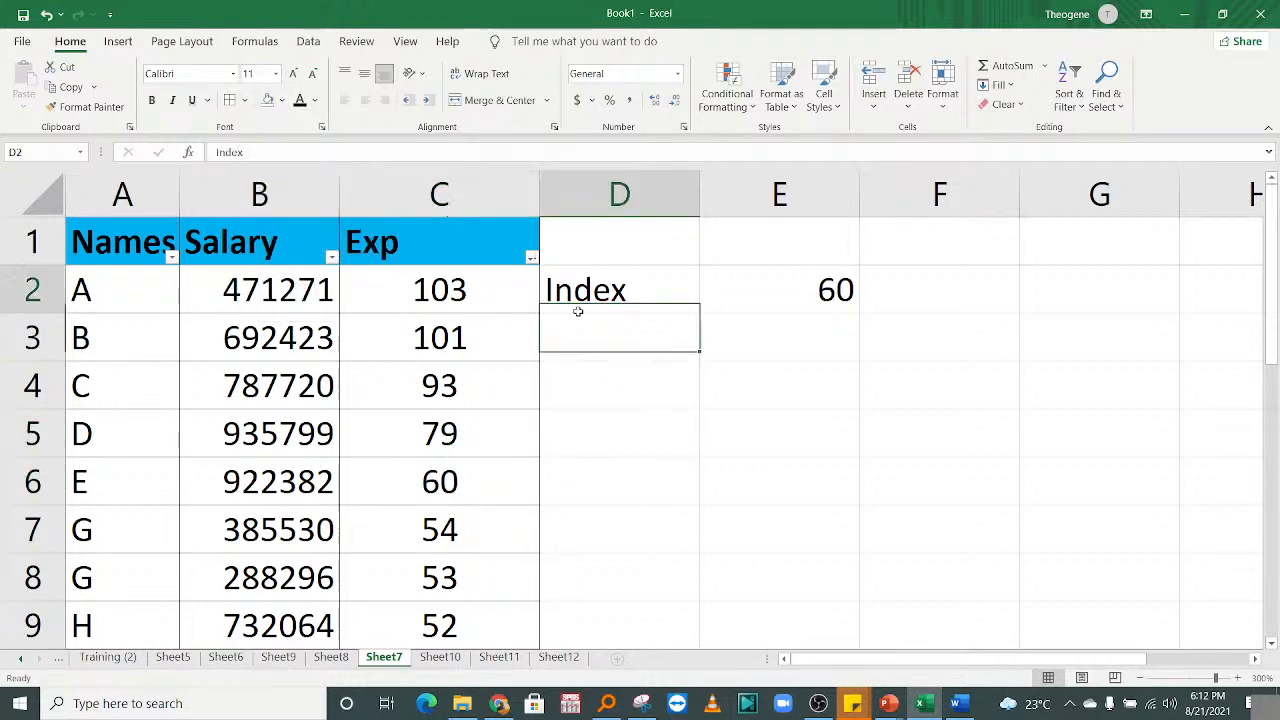
{"action": "left_click", "coordinate": [655, 348]}
{"action": "type", "text": "M"}
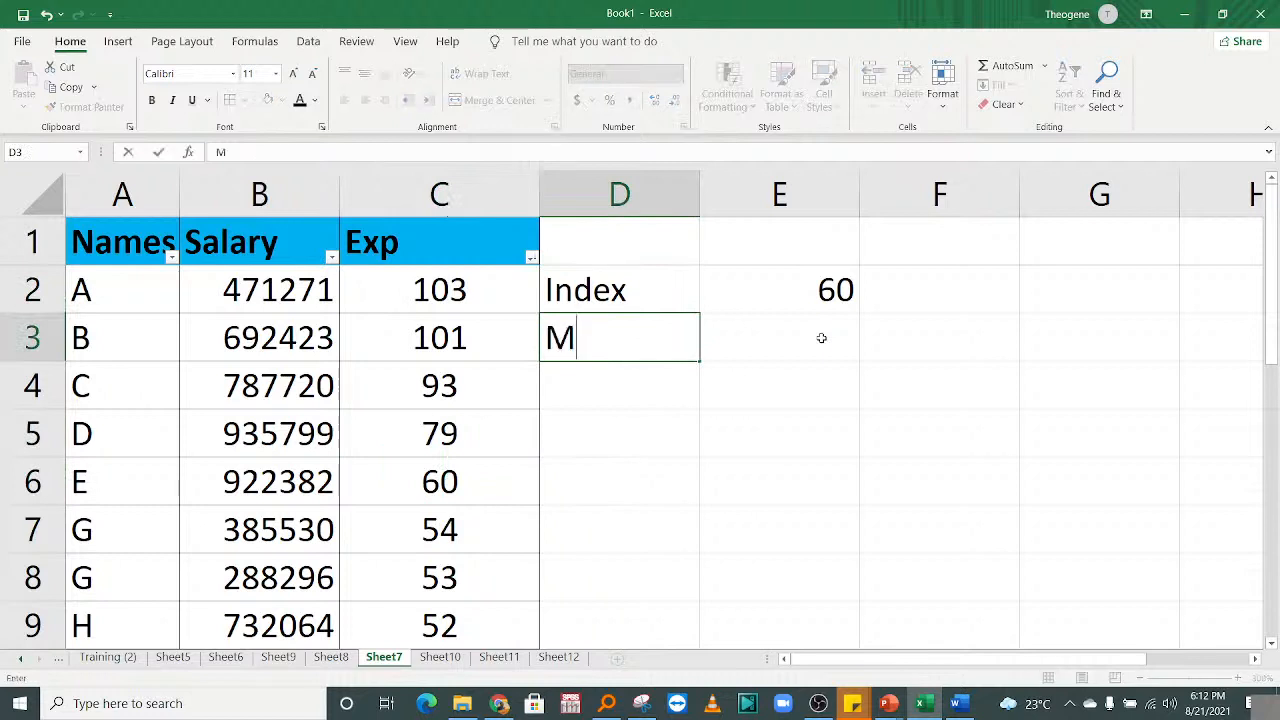
{"action": "type", "text": "atch"}
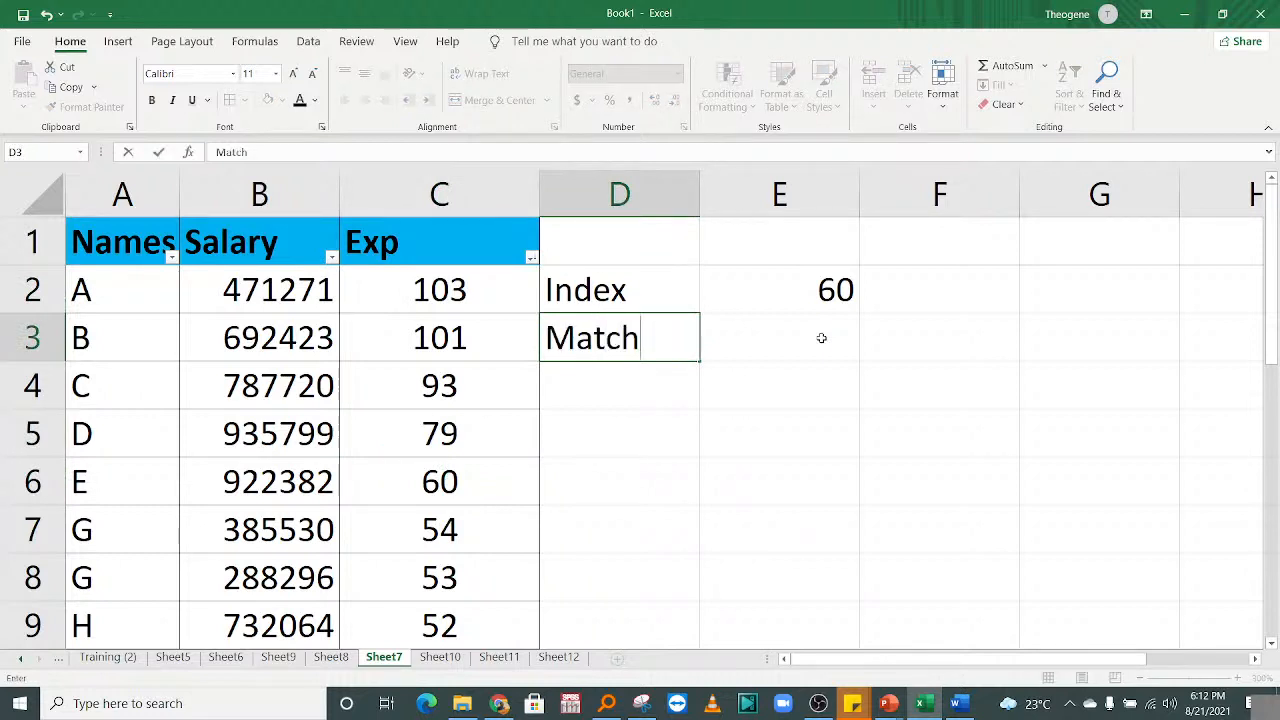
{"action": "key", "text": "Return"}
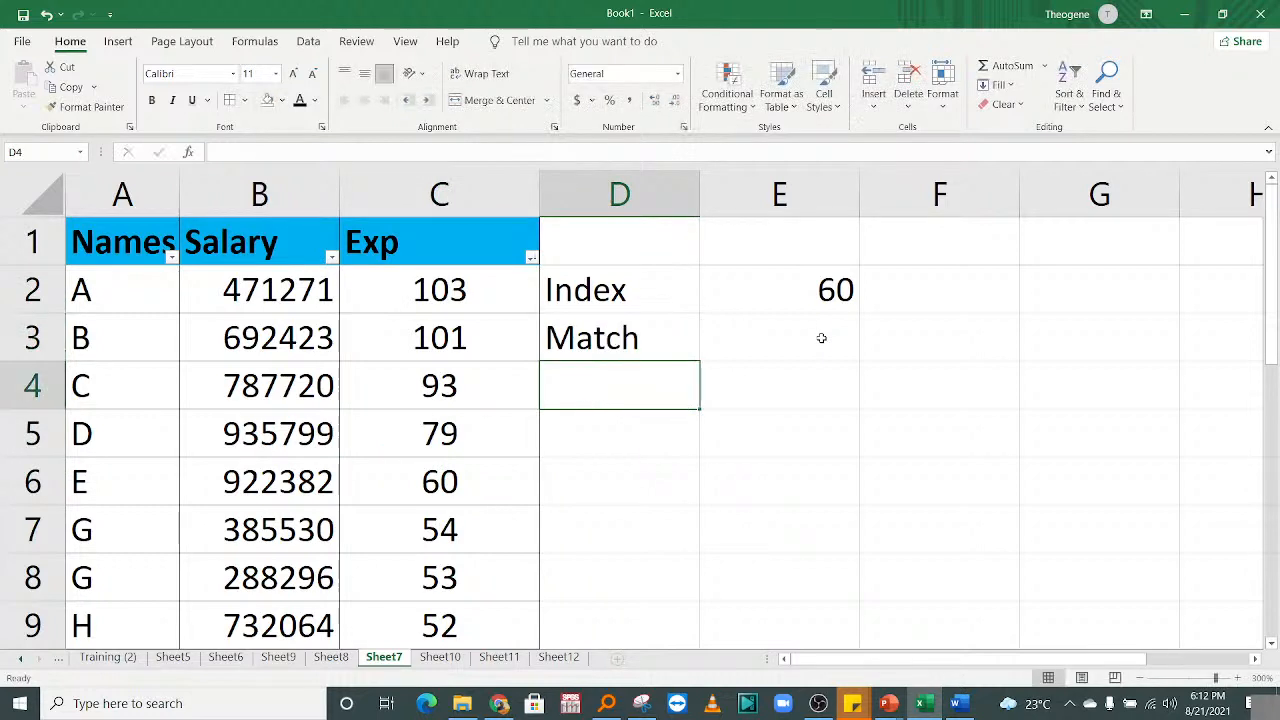
{"action": "left_click", "coordinate": [779, 309]}
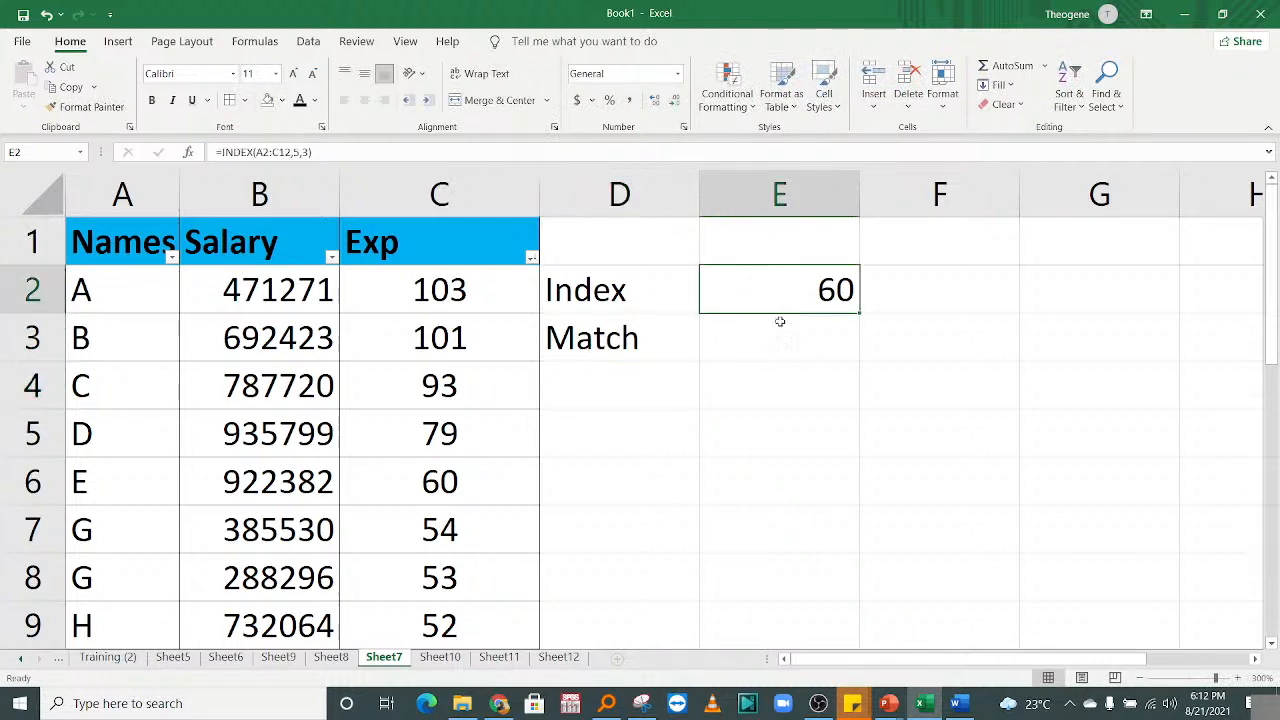
{"action": "left_click", "coordinate": [779, 326]}
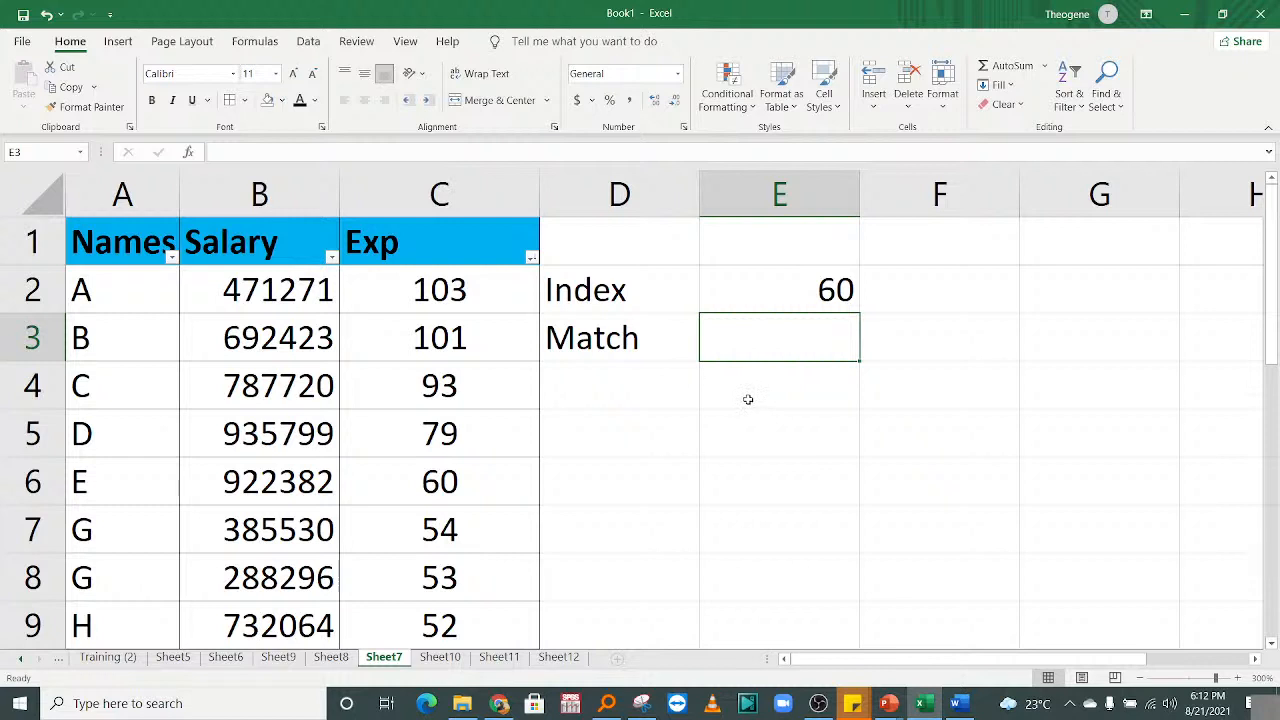
Enter =MATCH("D",A2:A12,0) in E3, returning 4 as D's position in Names.
{"action": "type", "text": "=match"}
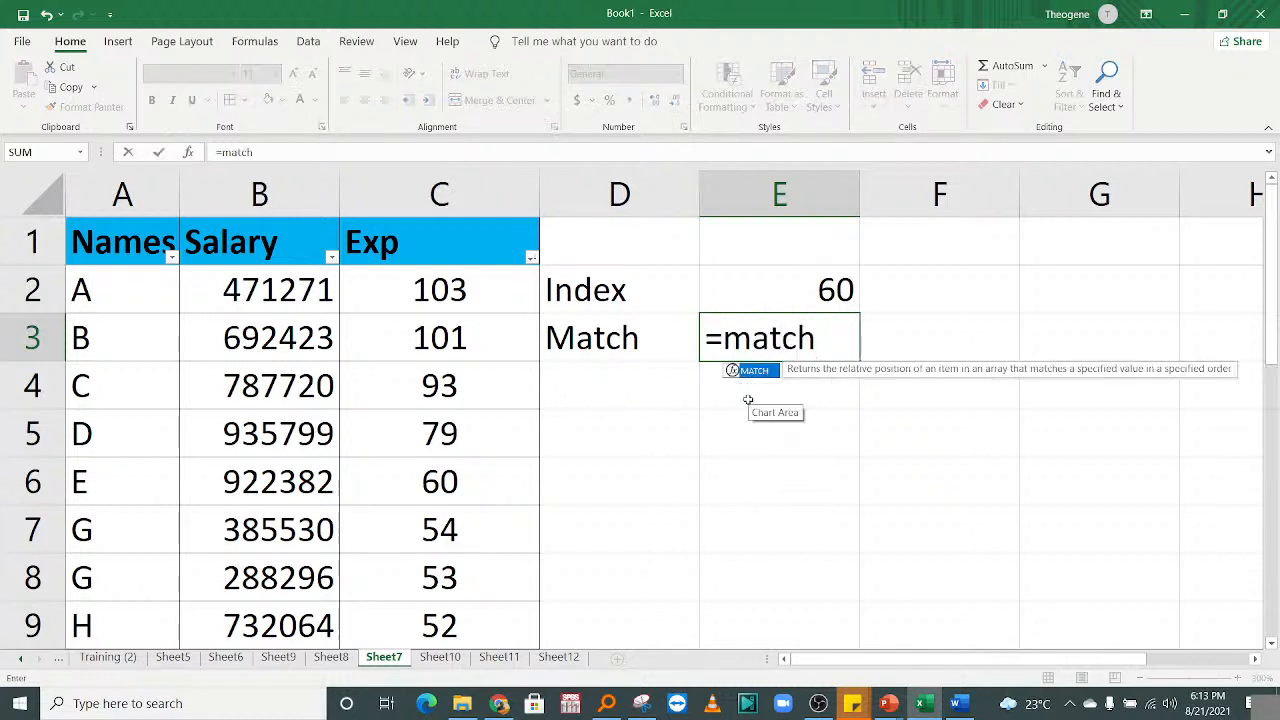
{"action": "double_click", "coordinate": [743, 372]}
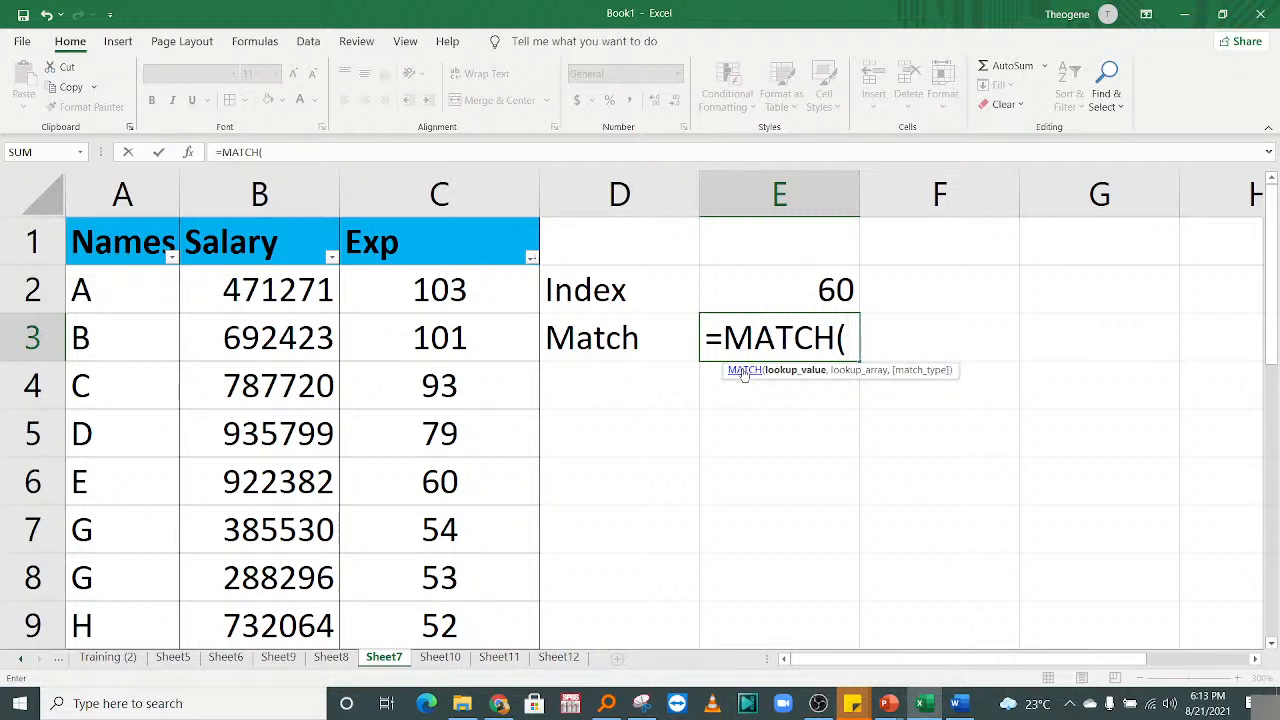
{"action": "type", "text": "\"D\","}
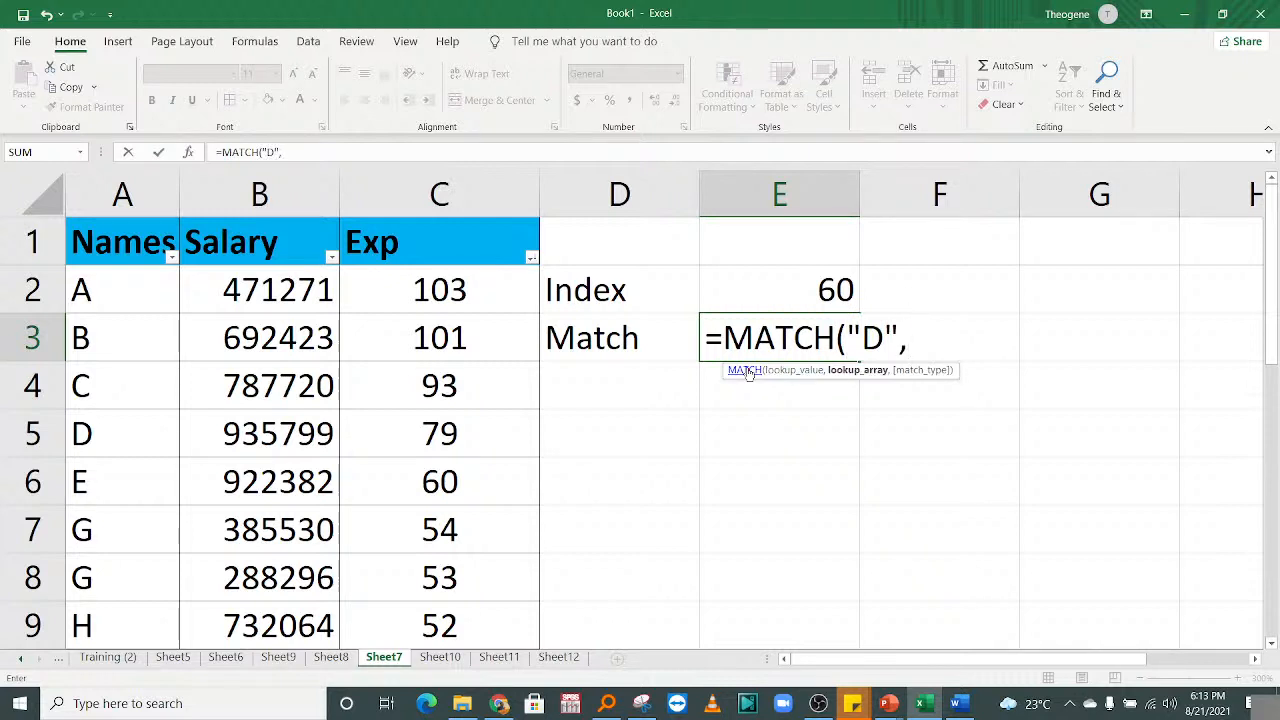
{"action": "left_click_drag", "start_coordinate": [134, 289], "coordinate": [123, 598]}
{"action": "left_click_drag", "start_coordinate": [1273, 320], "coordinate": [1274, 224]}
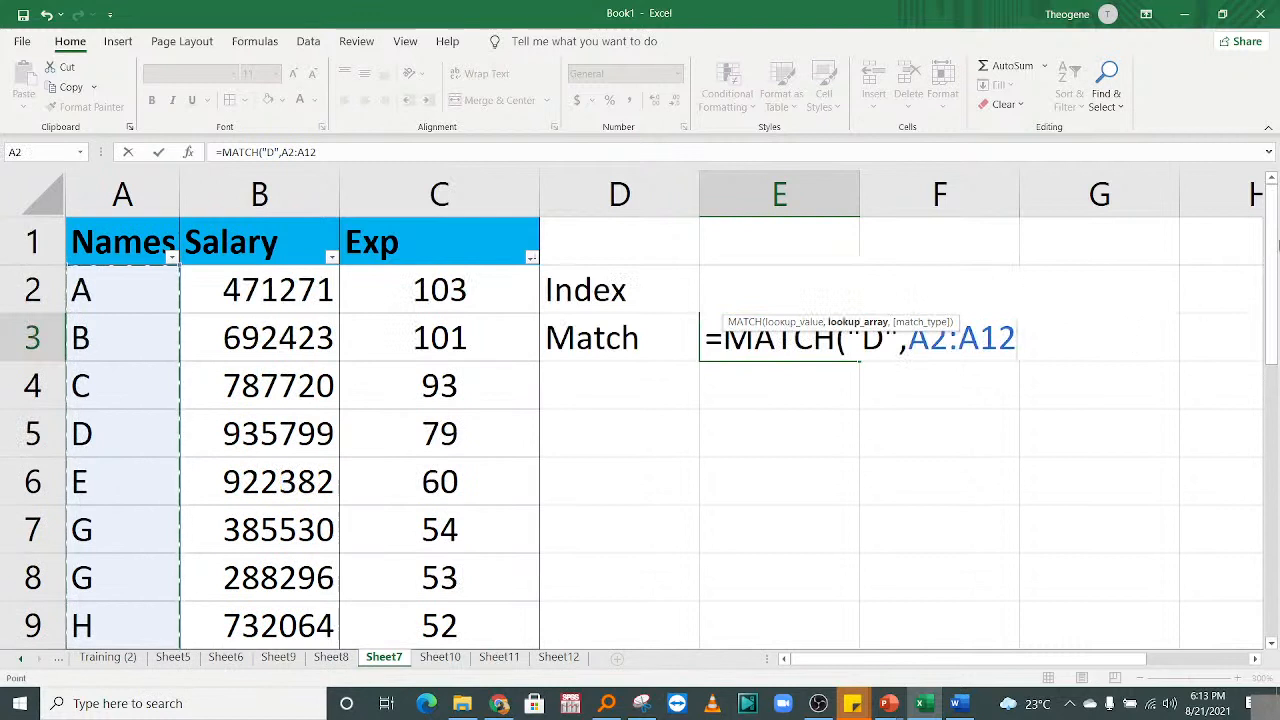
{"action": "type", "text": "M"}
{"action": "key", "text": "BackSpace"}
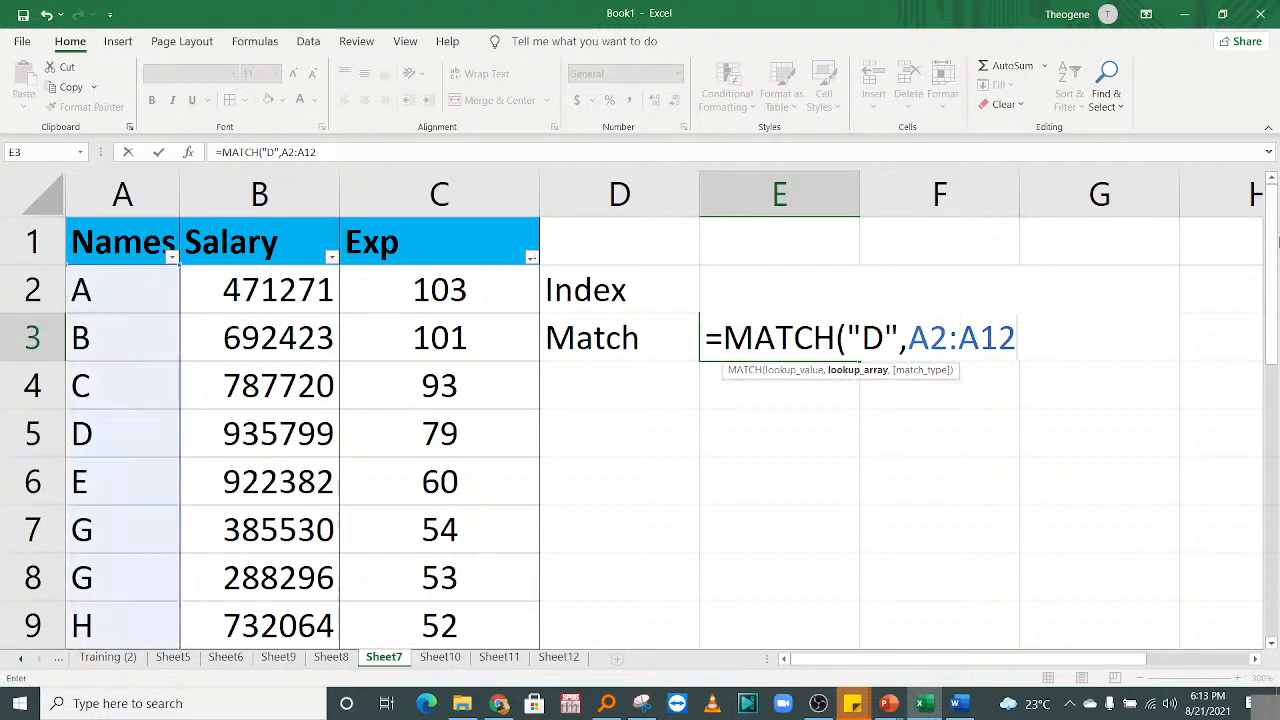
{"action": "type", "text": ","}
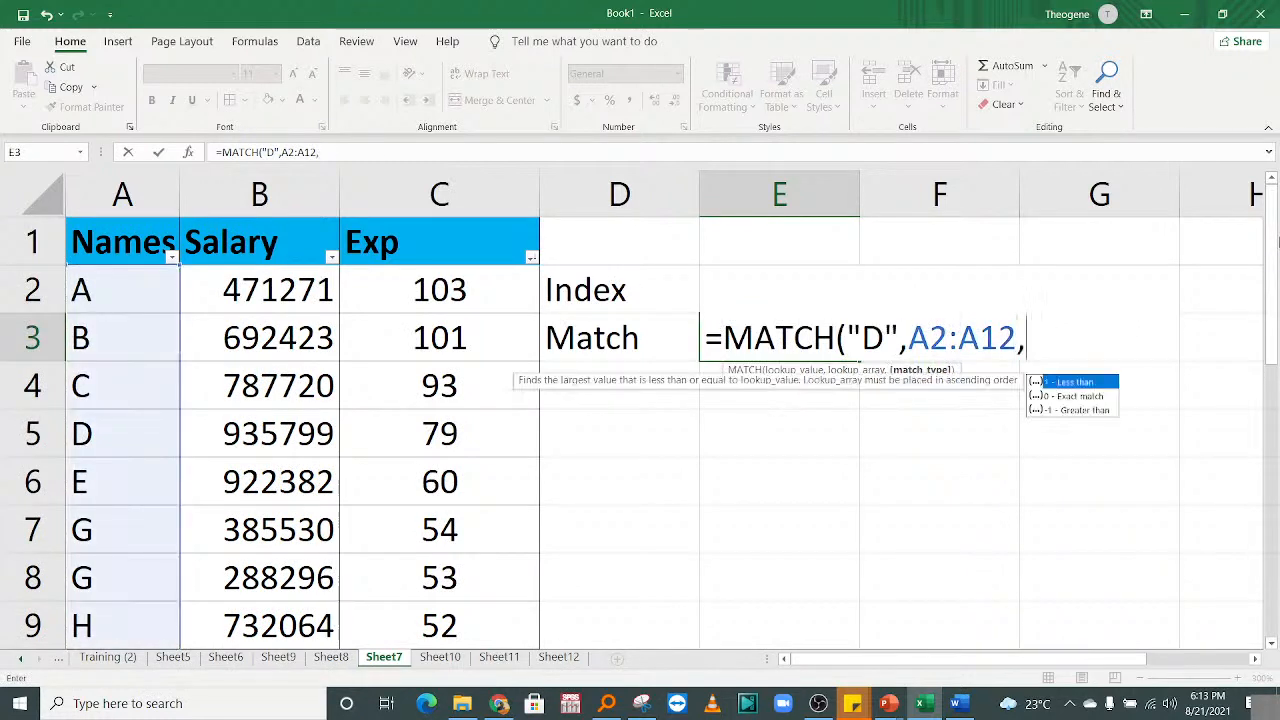
{"action": "type", "text": "0"}
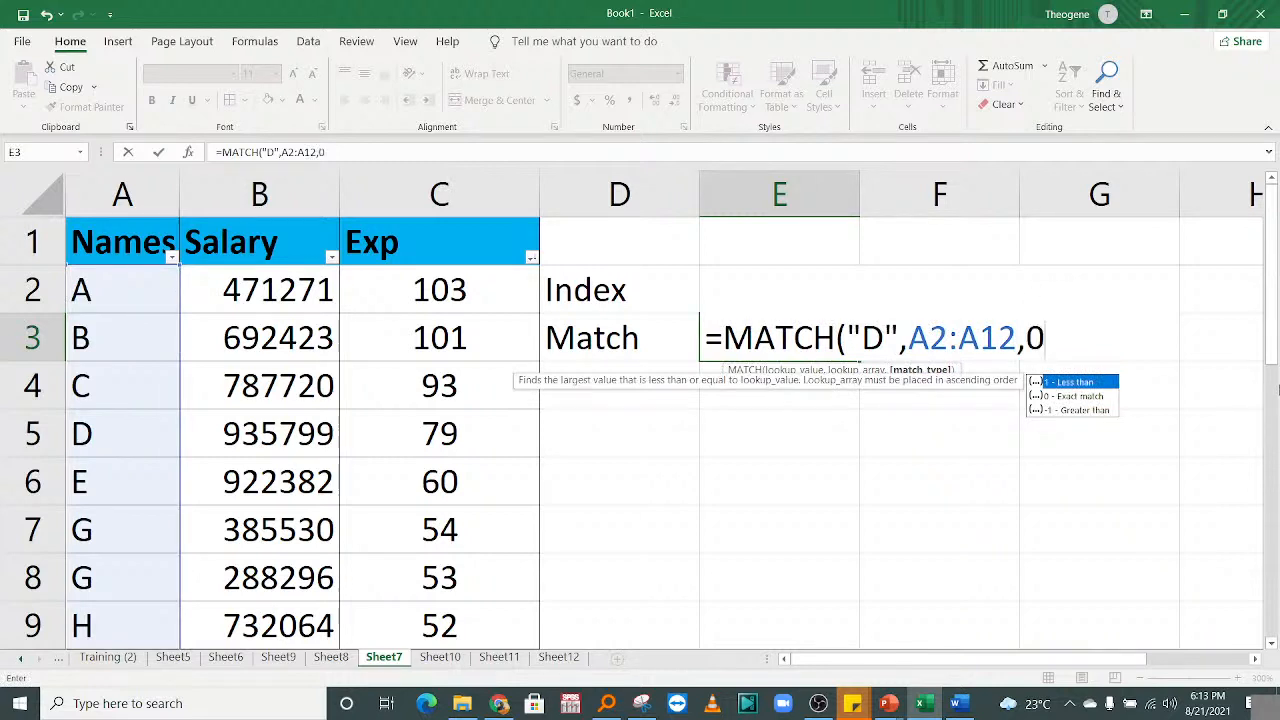
{"action": "type", "text": ")"}
{"action": "key", "text": "Return"}
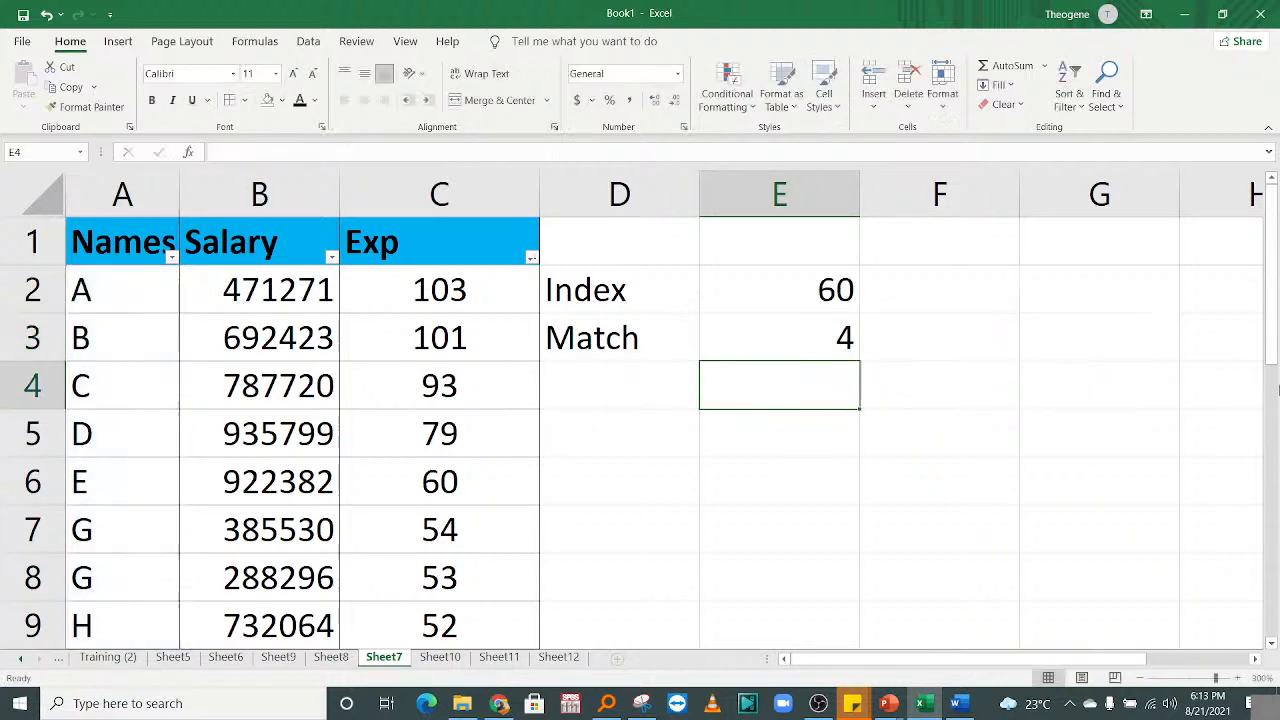
{"action": "left_click", "coordinate": [745, 319]}
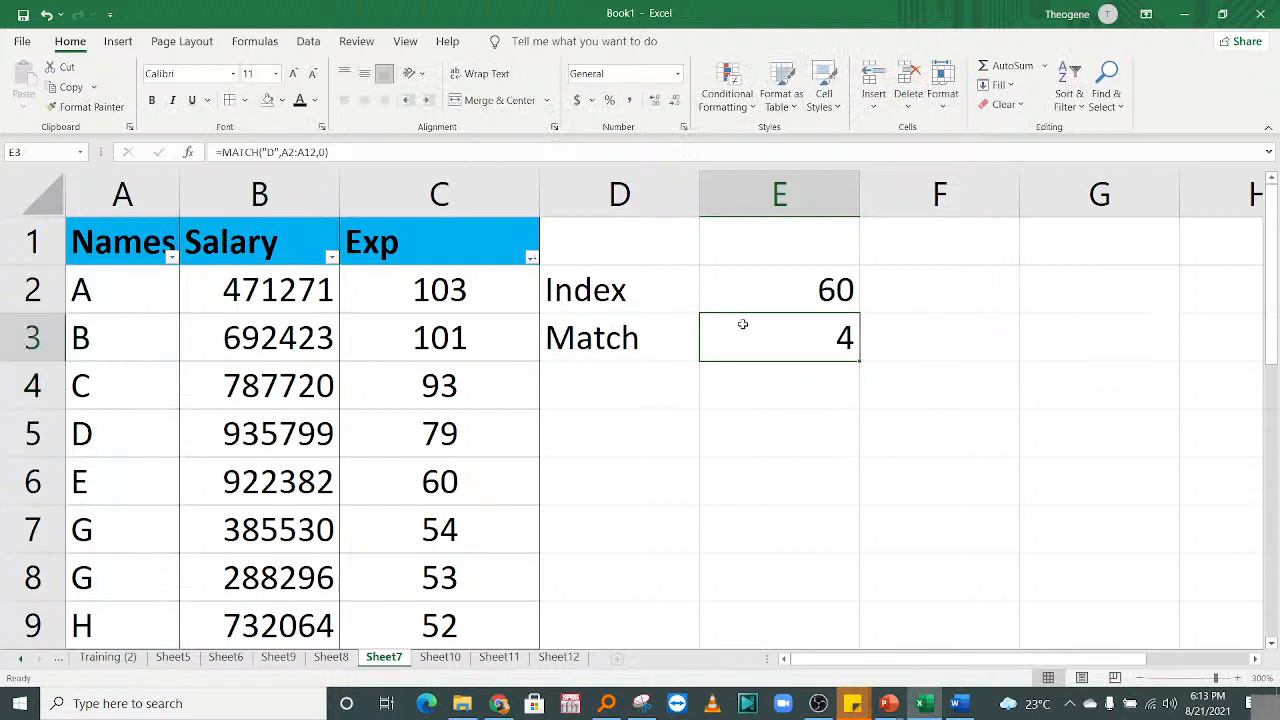
{"action": "left_click_drag", "start_coordinate": [128, 282], "coordinate": [126, 426]}
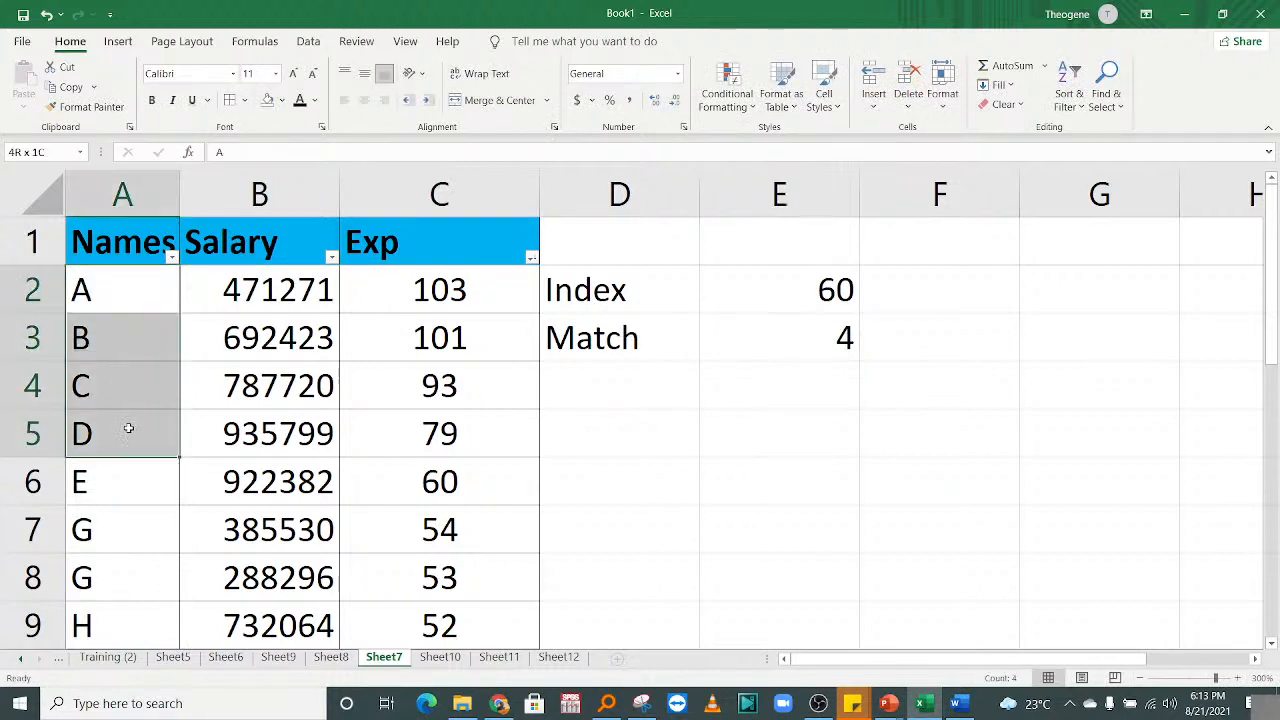
Confirm D is the fourth name, then change E3's lookup value from "D" to "F".
{"action": "left_click", "coordinate": [121, 328]}
{"action": "left_click", "coordinate": [126, 394]}
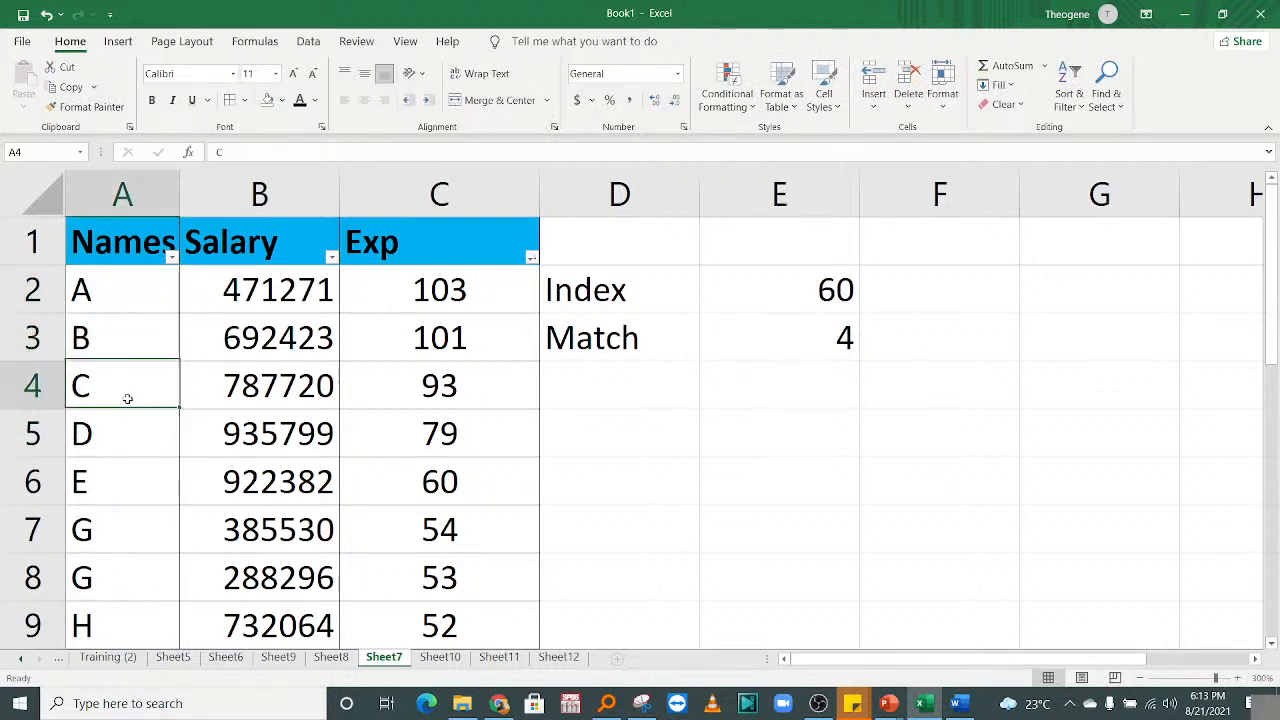
{"action": "left_click", "coordinate": [112, 440]}
{"action": "left_click", "coordinate": [843, 338]}
{"action": "double_click", "coordinate": [843, 338]}
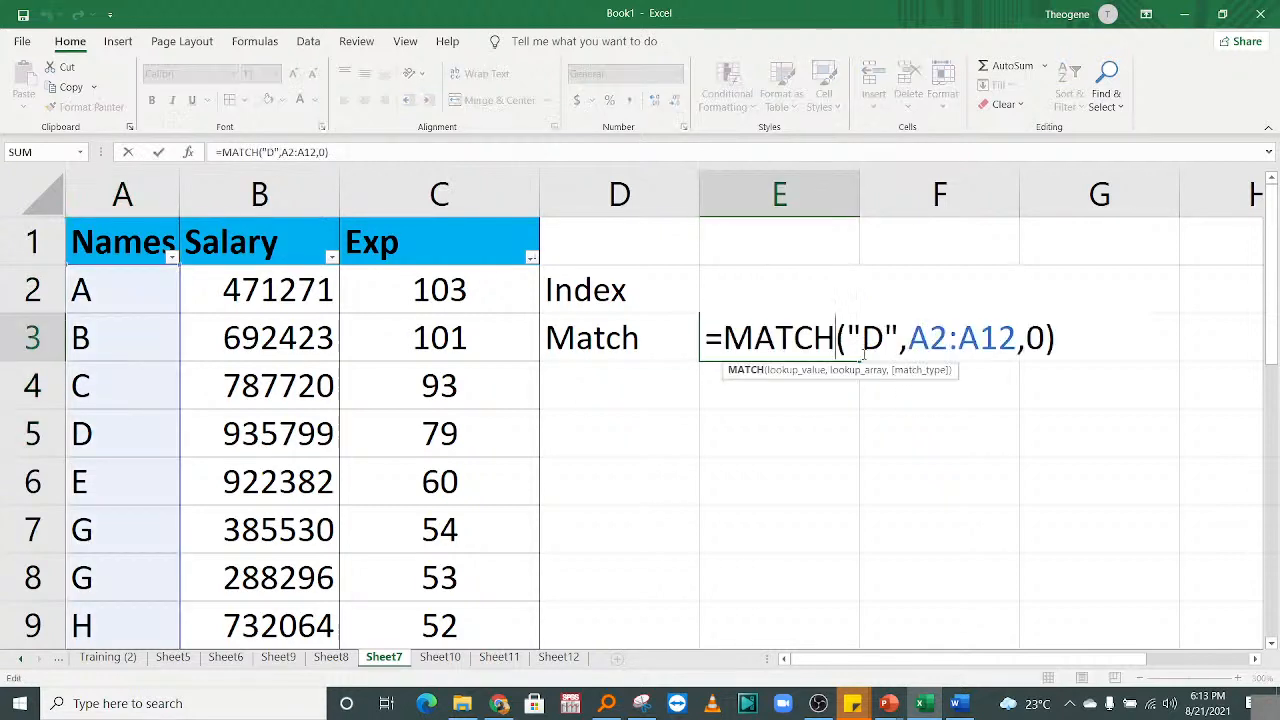
{"action": "left_click", "coordinate": [884, 338]}
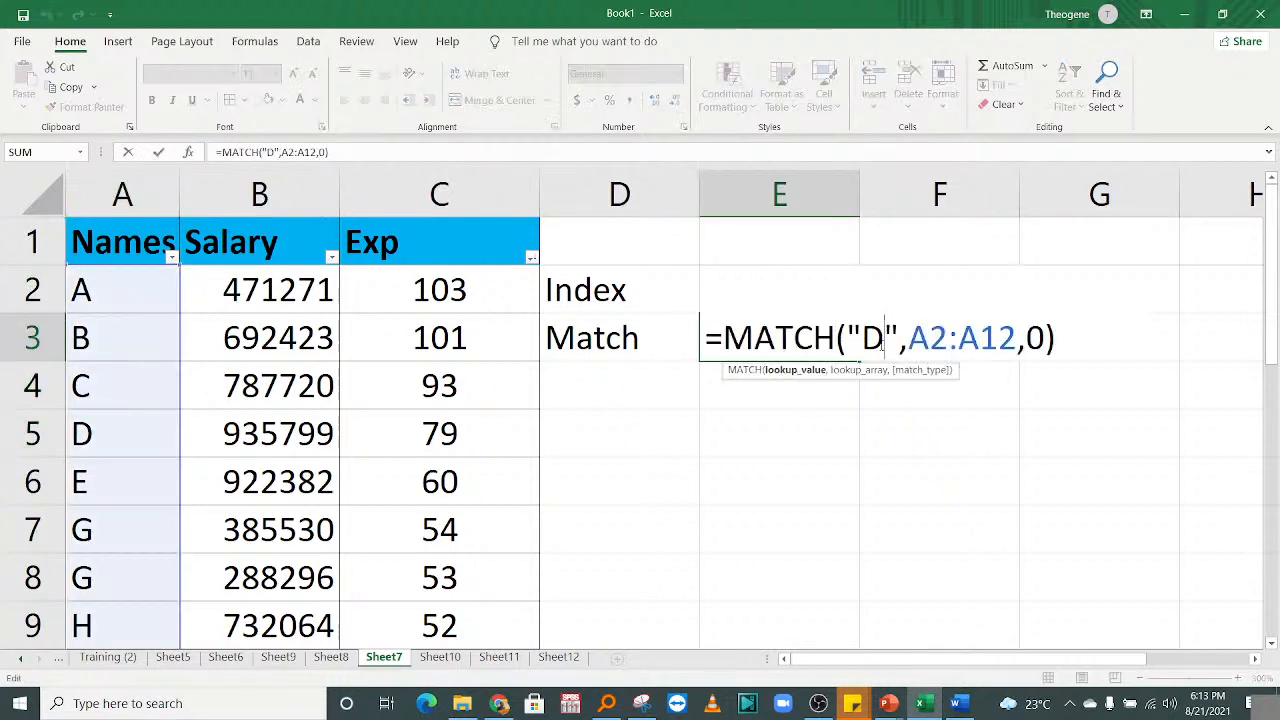
{"action": "key", "text": "BackSpace"}
{"action": "type", "text": "F"}
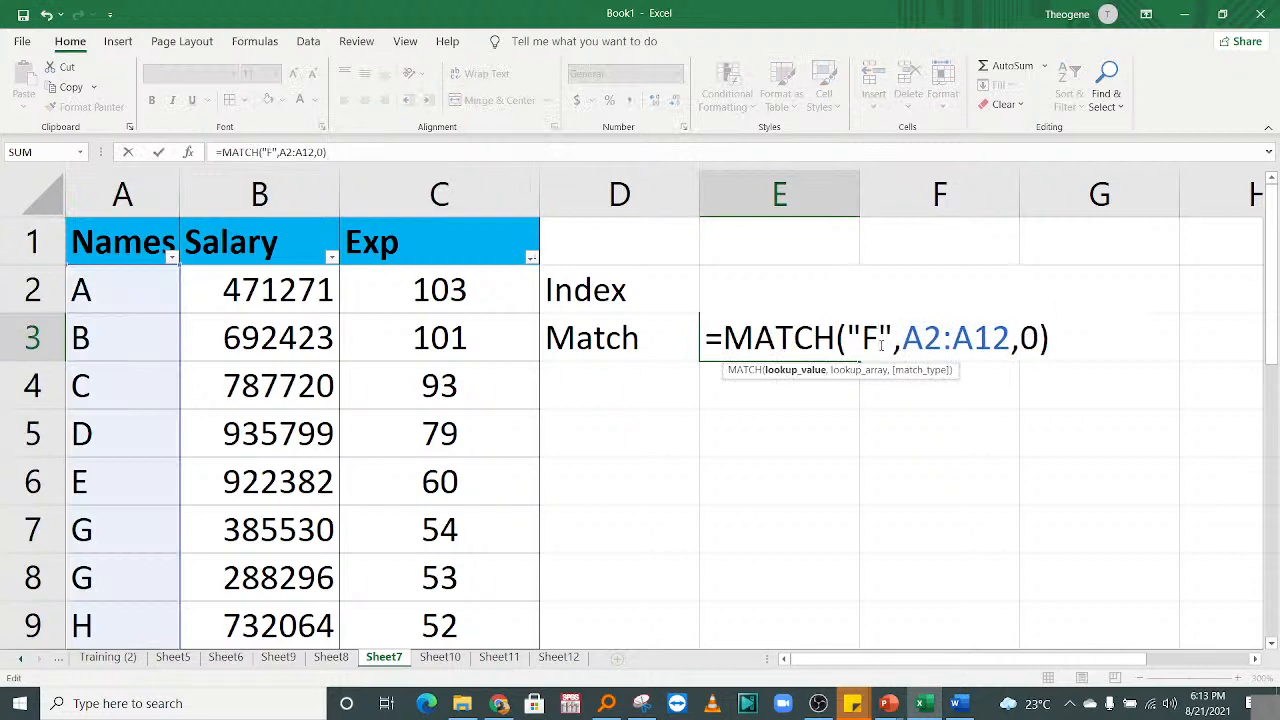
{"action": "key", "text": "Return"}
Review the #N/A result, noting names E and G have no F between them.
{"action": "left_click", "coordinate": [757, 345]}
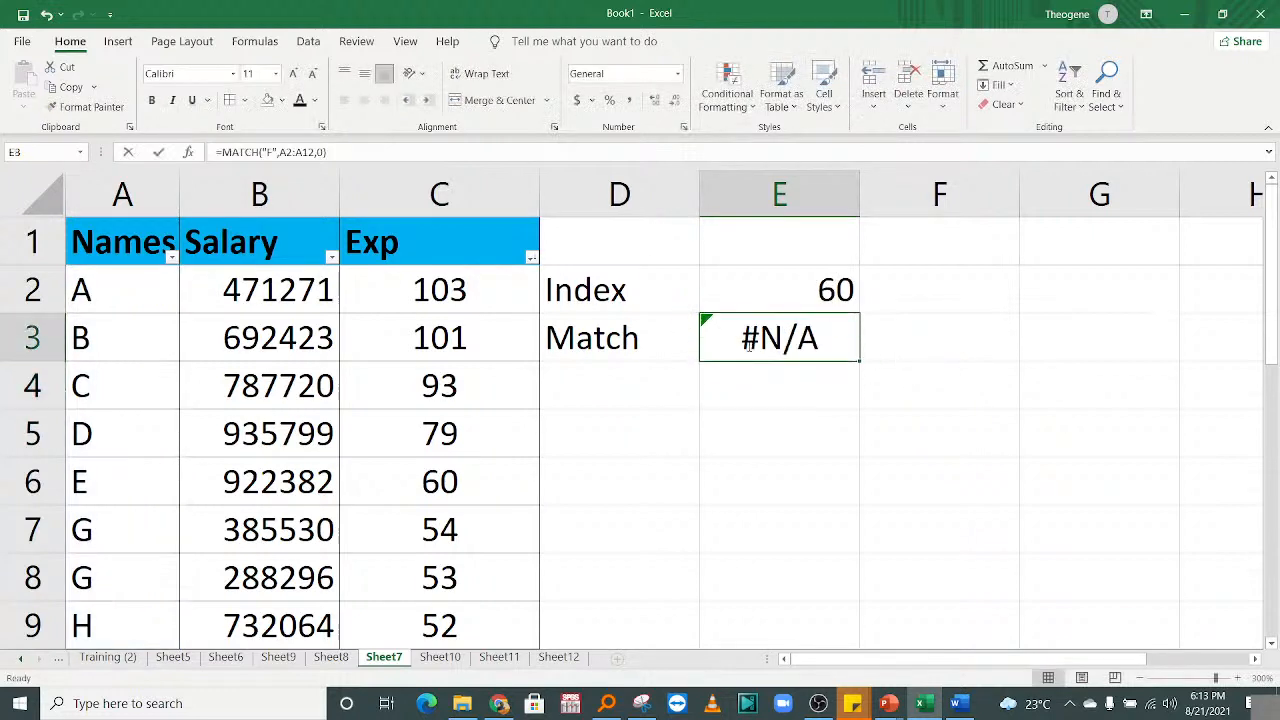
{"action": "double_click", "coordinate": [757, 345]}
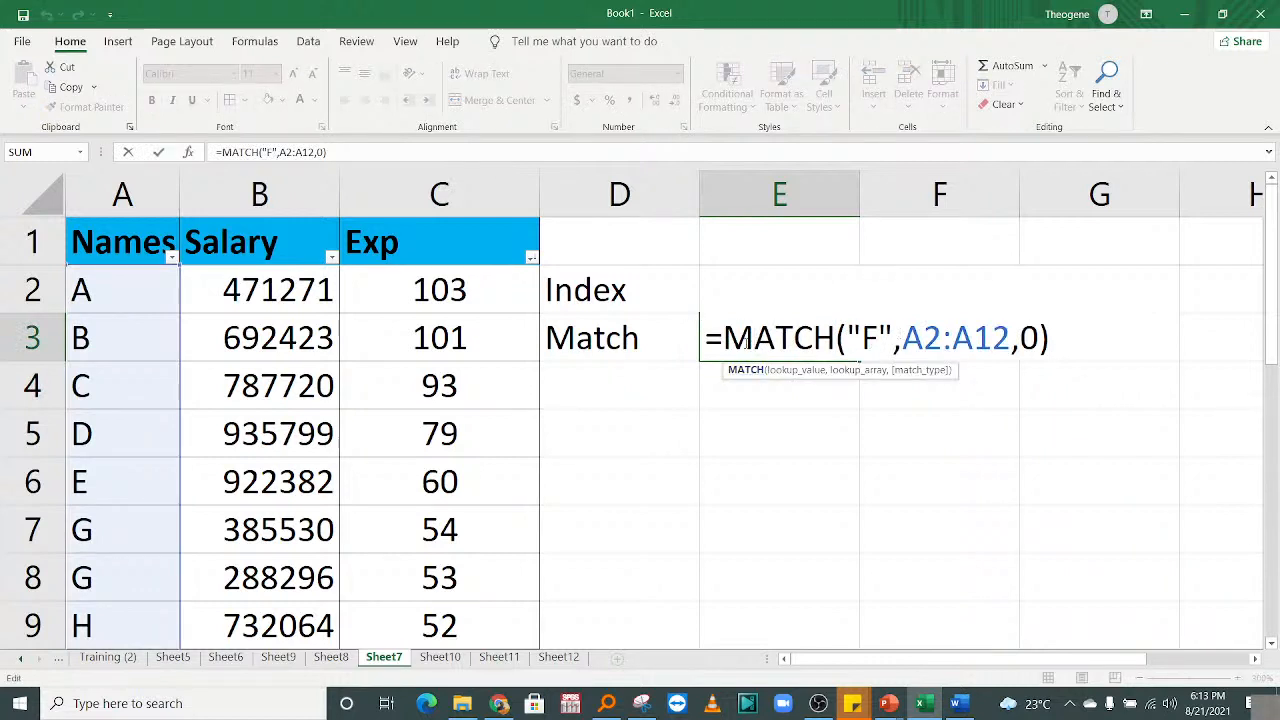
{"action": "key", "text": "Escape"}
{"action": "key", "text": "Return"}
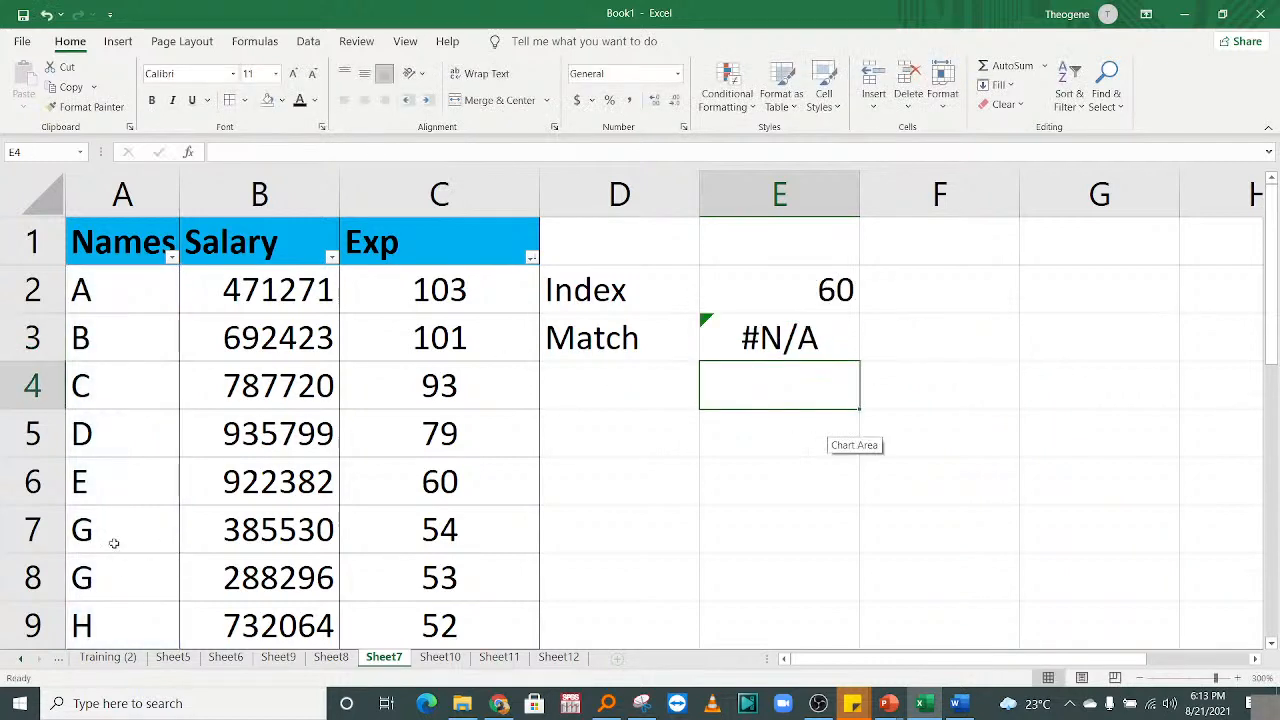
{"action": "left_click_drag", "start_coordinate": [118, 530], "coordinate": [106, 477]}
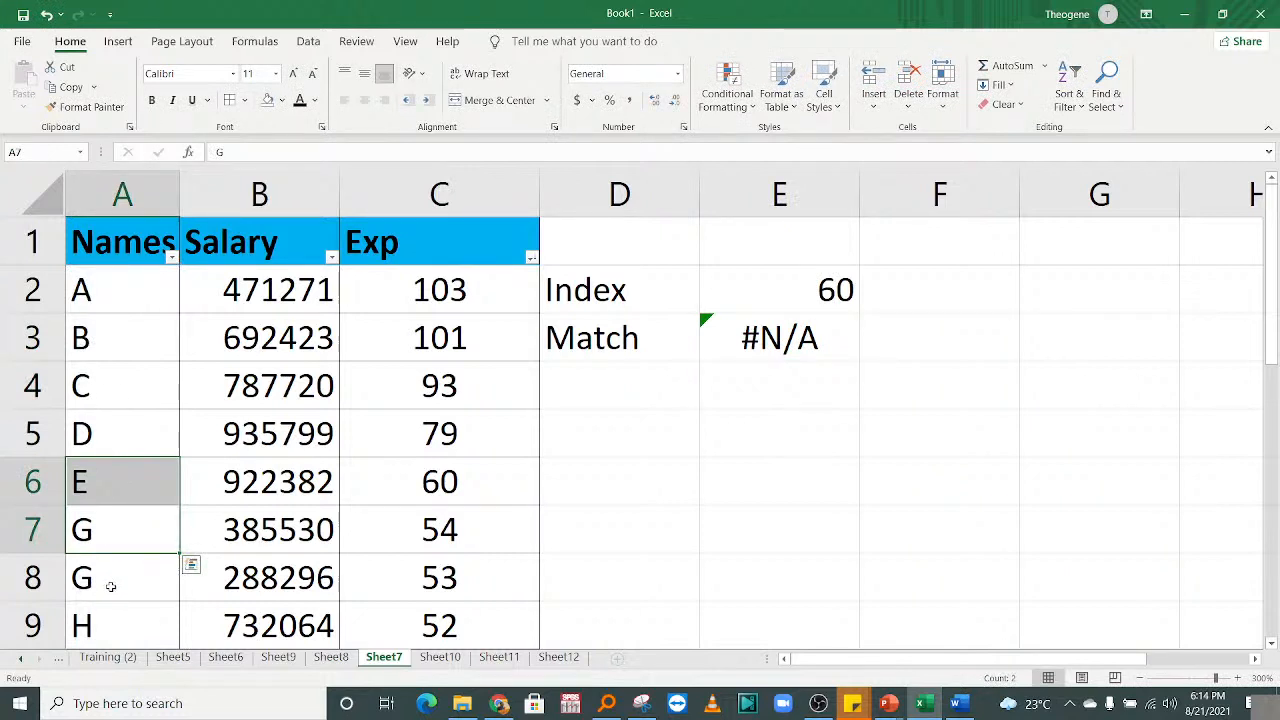
Change the name in A7 from G to F.
{"action": "left_click", "coordinate": [103, 537]}
{"action": "double_click", "coordinate": [163, 550]}
{"action": "key", "text": "BackSpace"}
{"action": "type", "text": "F"}
{"action": "key", "text": "Return"}
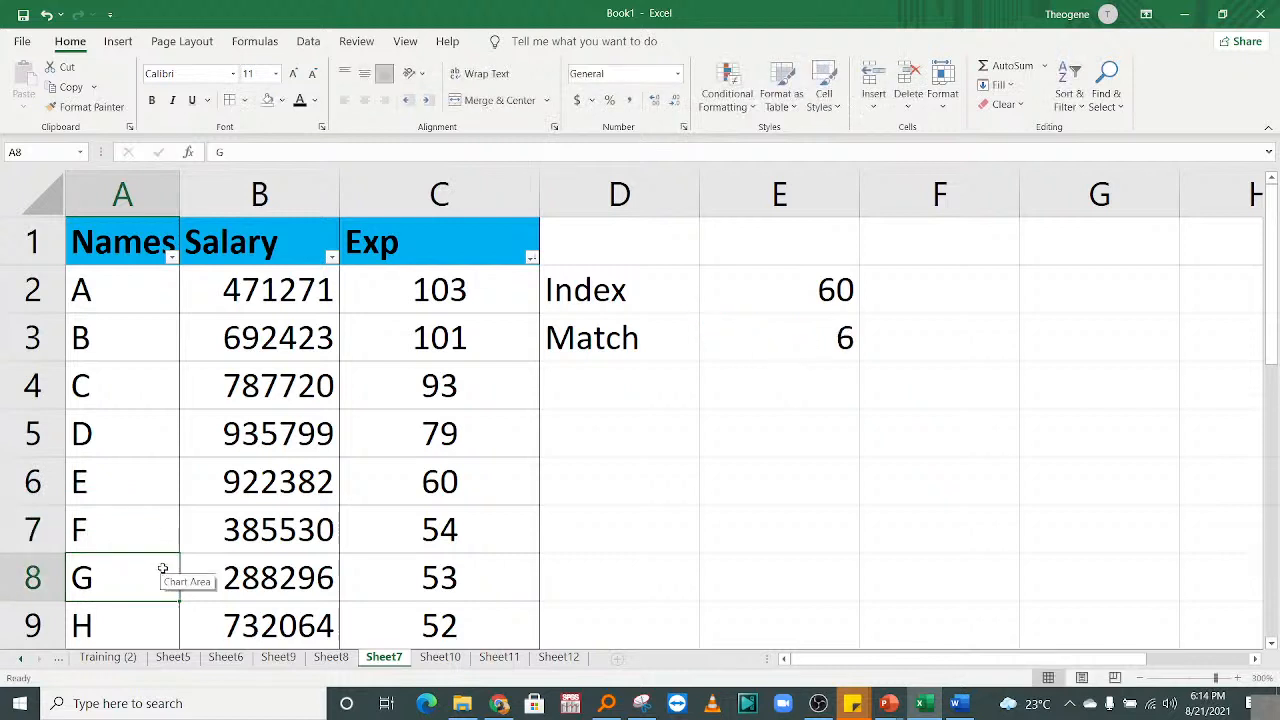
Change E3's MATCH lookup value to "H", returning 8.
{"action": "double_click", "coordinate": [759, 343]}
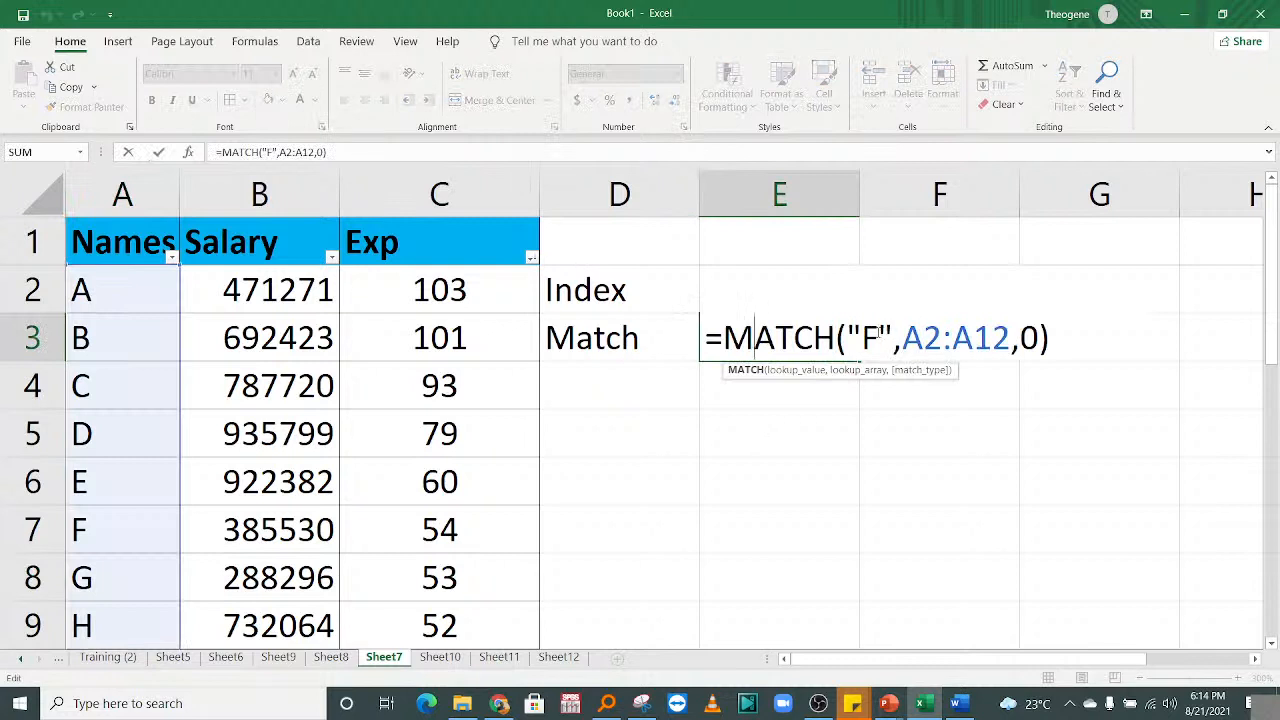
{"action": "key", "text": "BackSpace"}
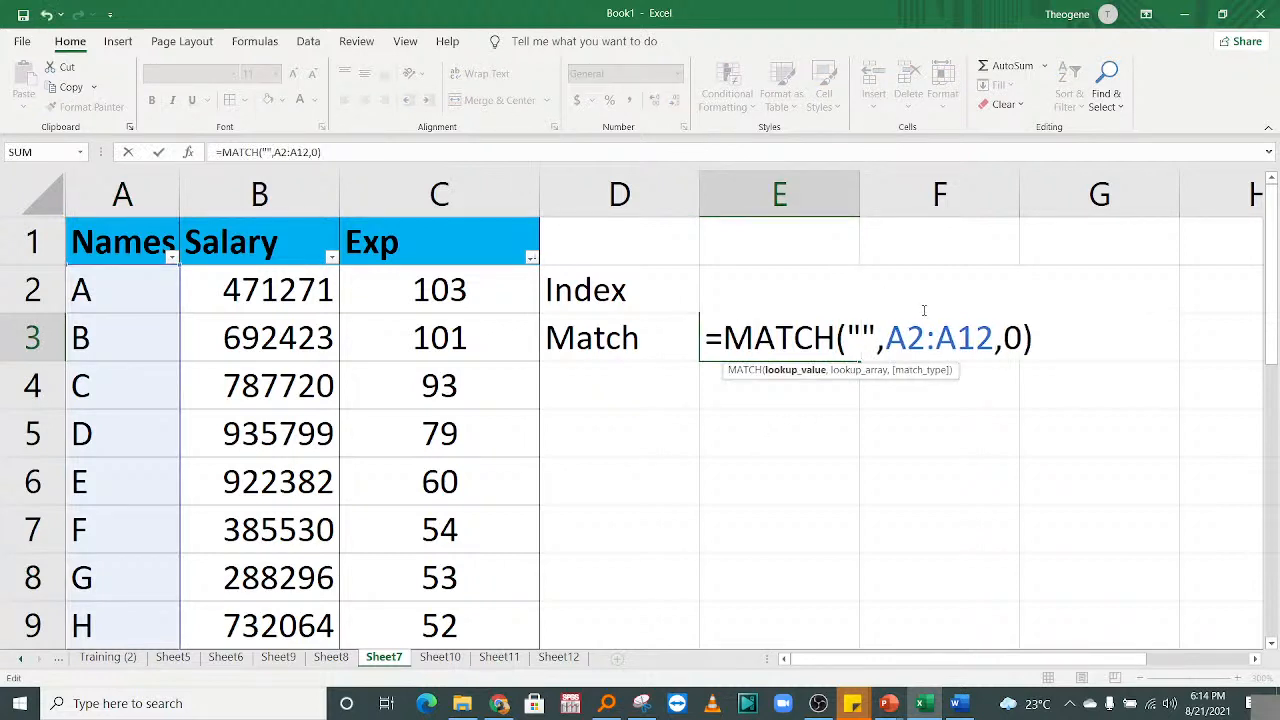
{"action": "type", "text": "H"}
{"action": "key", "text": "Return"}
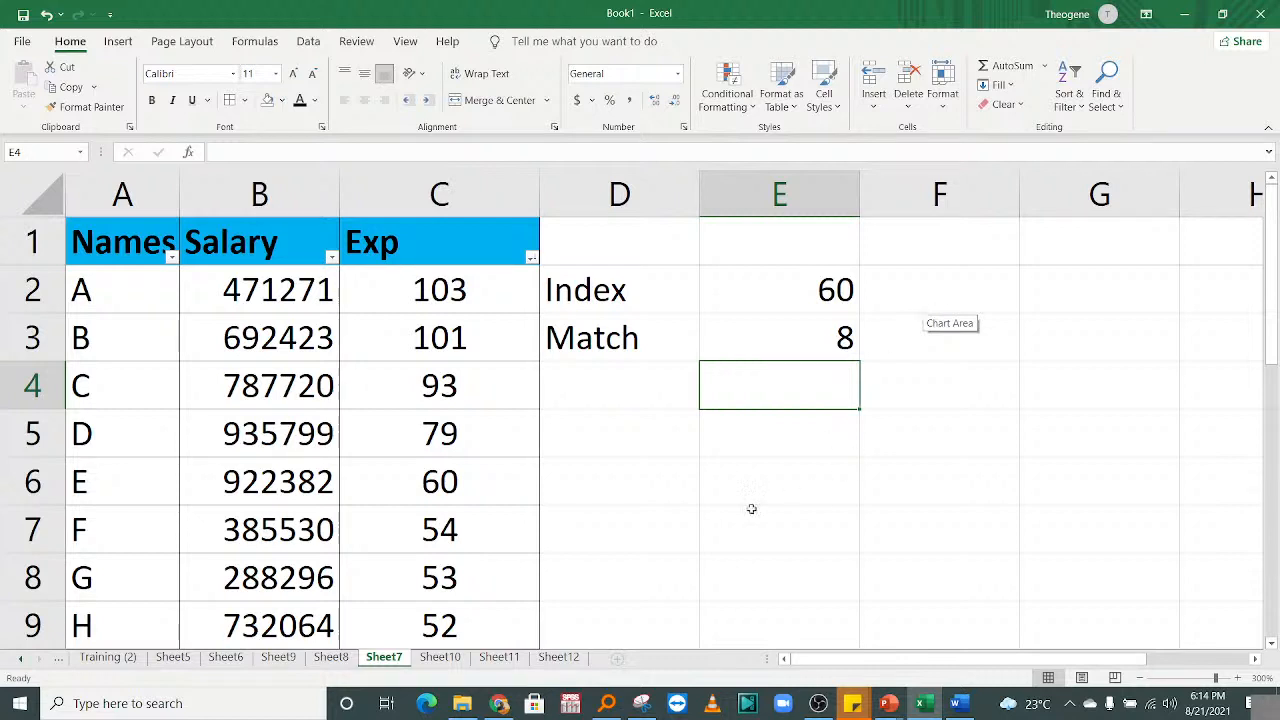
{"action": "left_click", "coordinate": [618, 428]}
Add the heading 'INDEX MATCH' in cell D5.
{"action": "left_click", "coordinate": [773, 455]}
{"action": "left_click", "coordinate": [647, 448]}
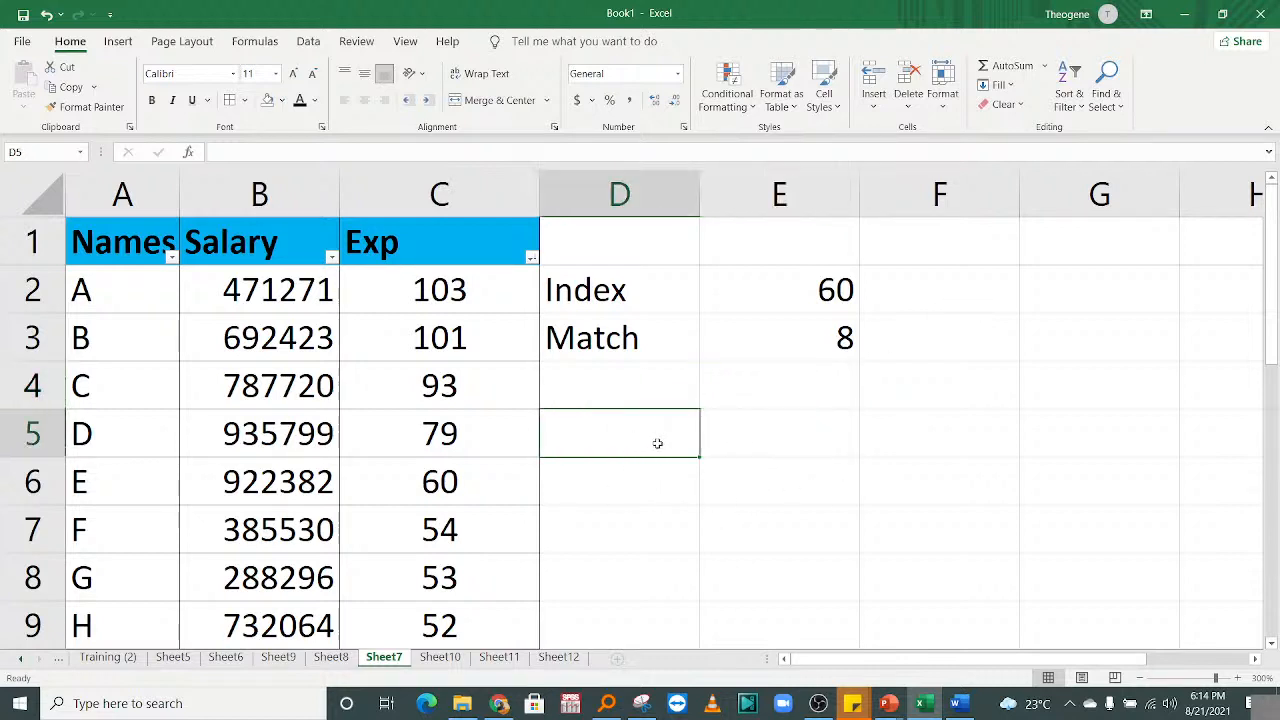
{"action": "type", "text": "INDEX"}
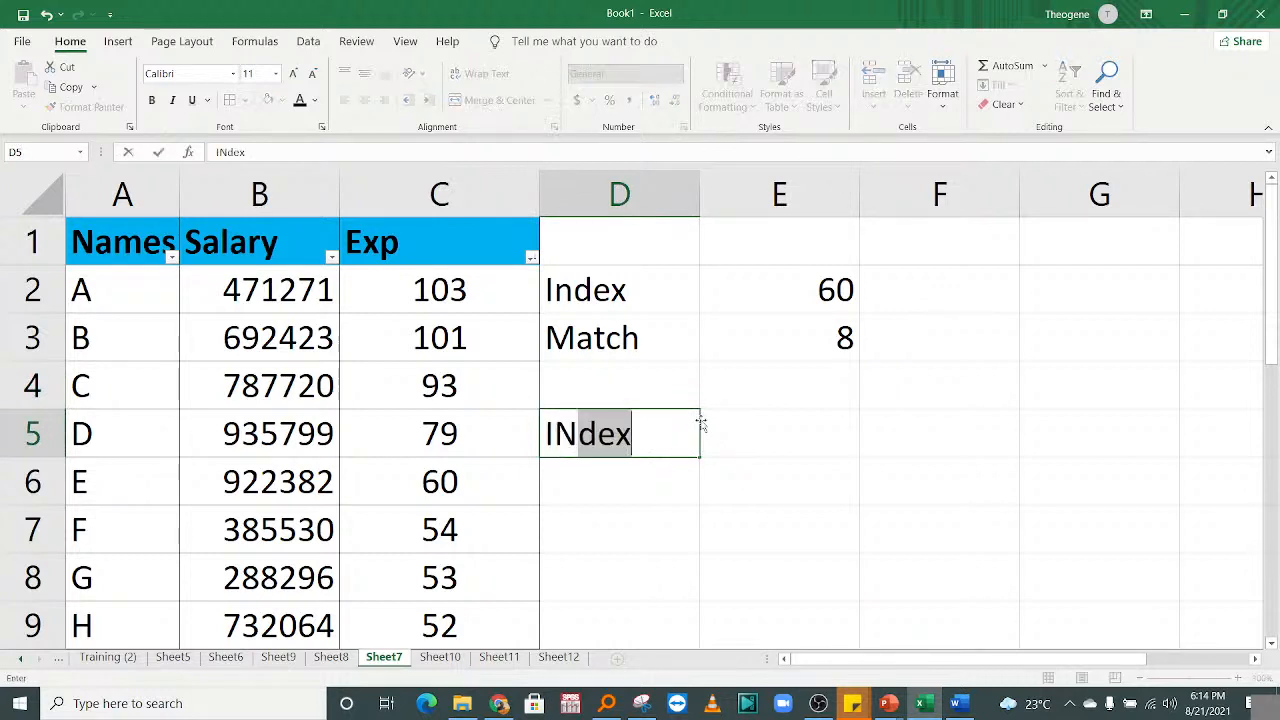
{"action": "type", "text": " MATCH"}
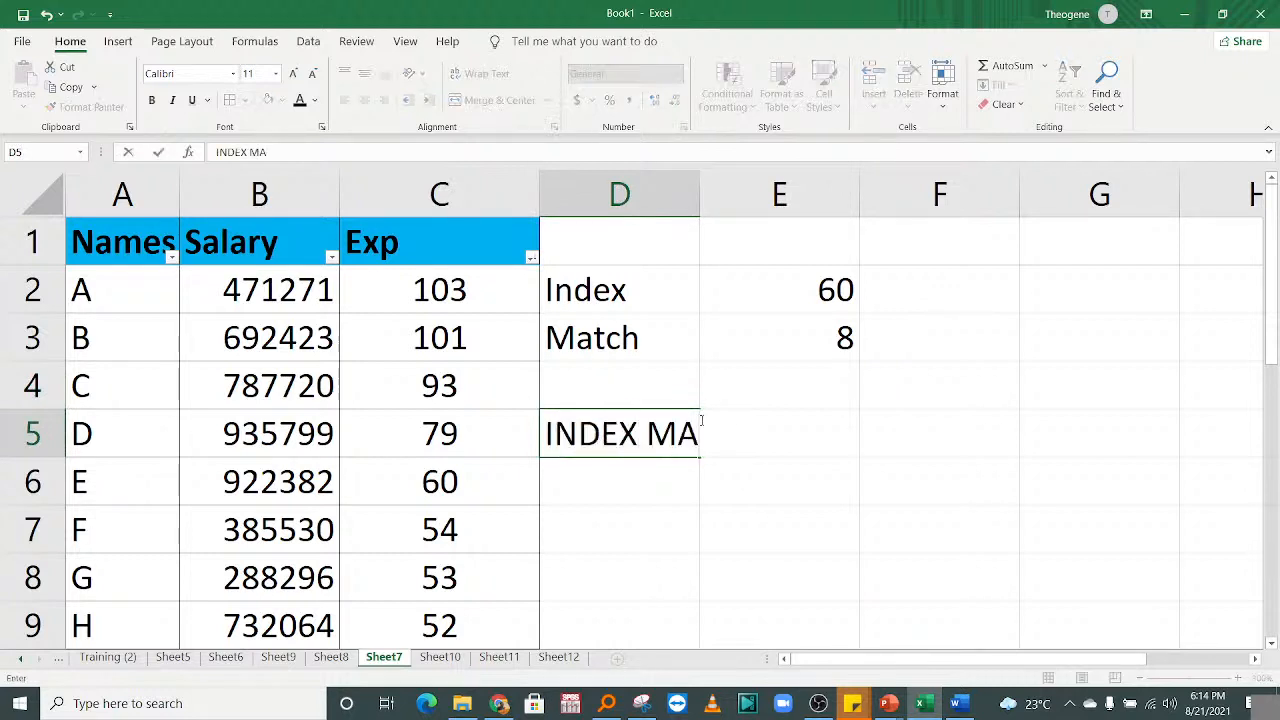
{"action": "key", "text": "Return"}
{"action": "key", "text": "Return"}
{"action": "left_click", "coordinate": [729, 460]}
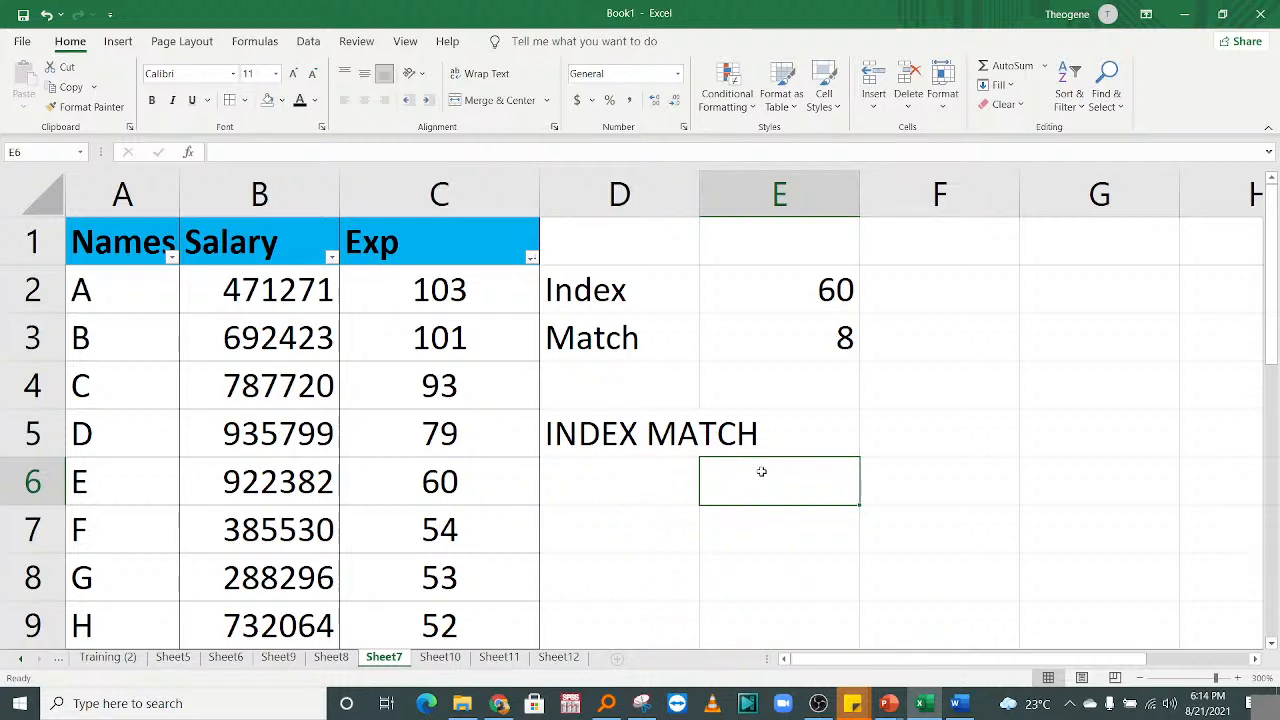
{"action": "left_click", "coordinate": [943, 446]}
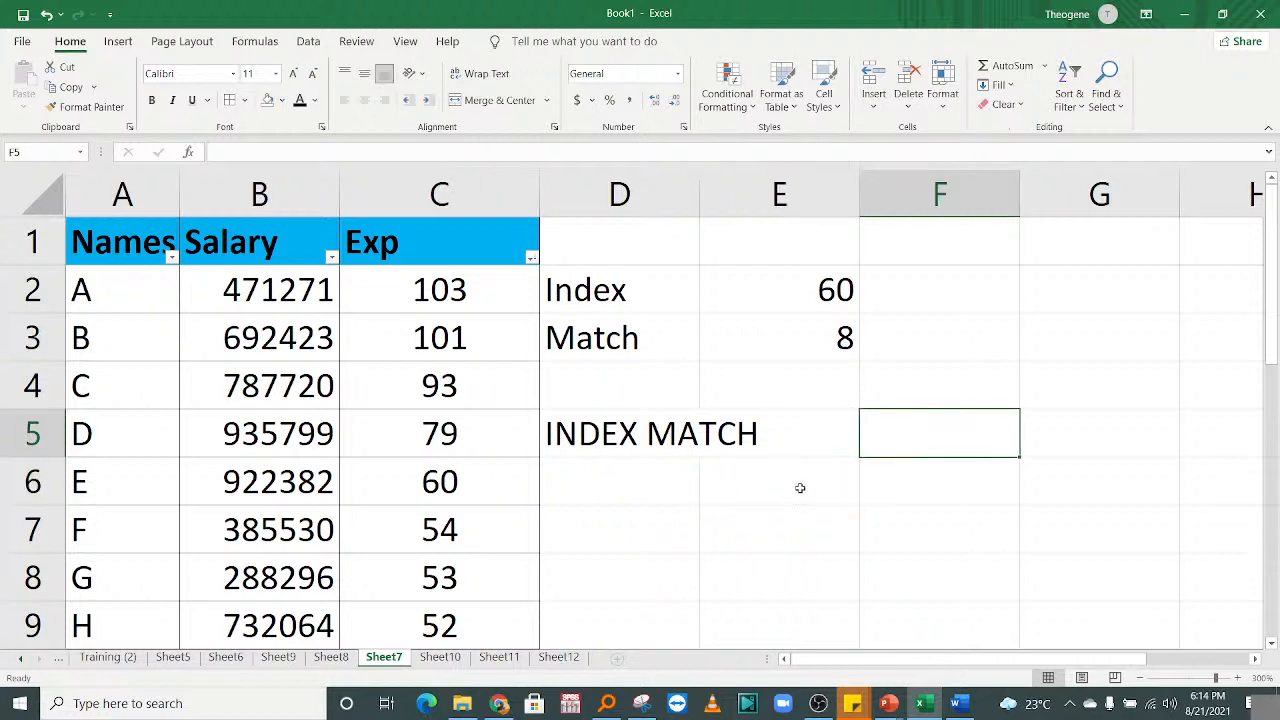
{"action": "left_click", "coordinate": [795, 488]}
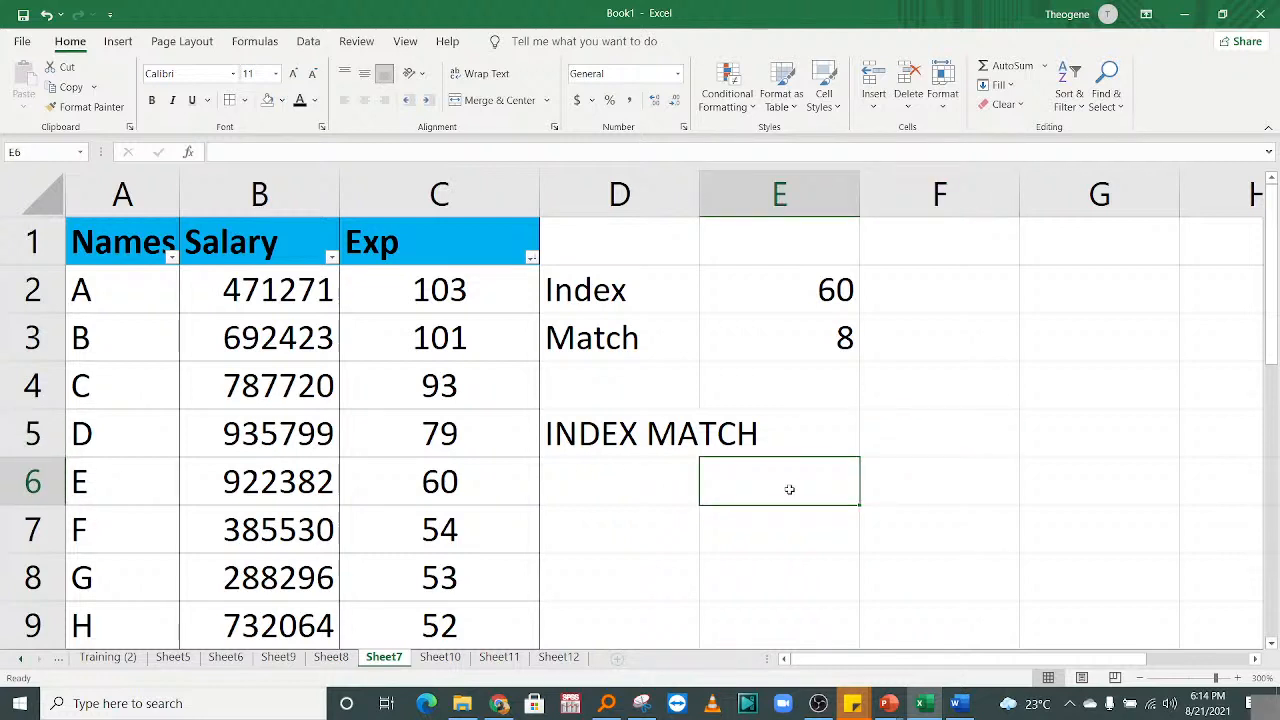
Label D7 'Person' and E7 'Salary/Exp'.
{"action": "left_click", "coordinate": [633, 525]}
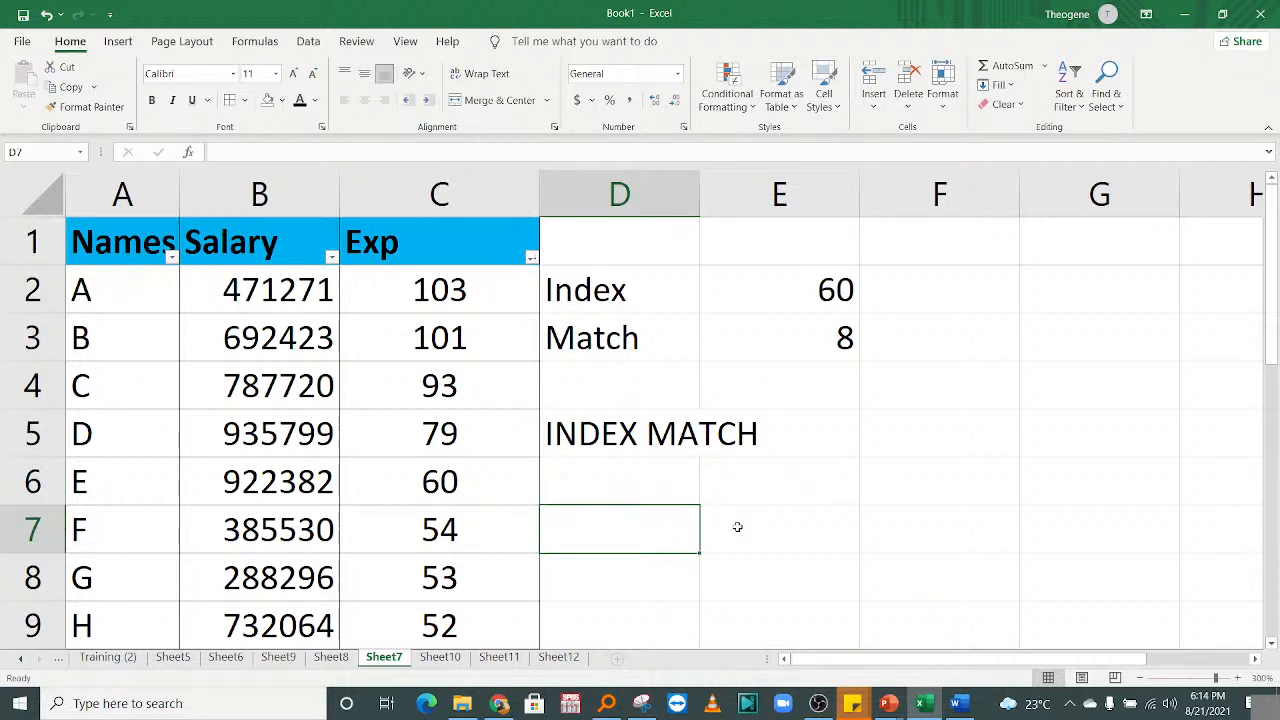
{"action": "type", "text": "Peson"}
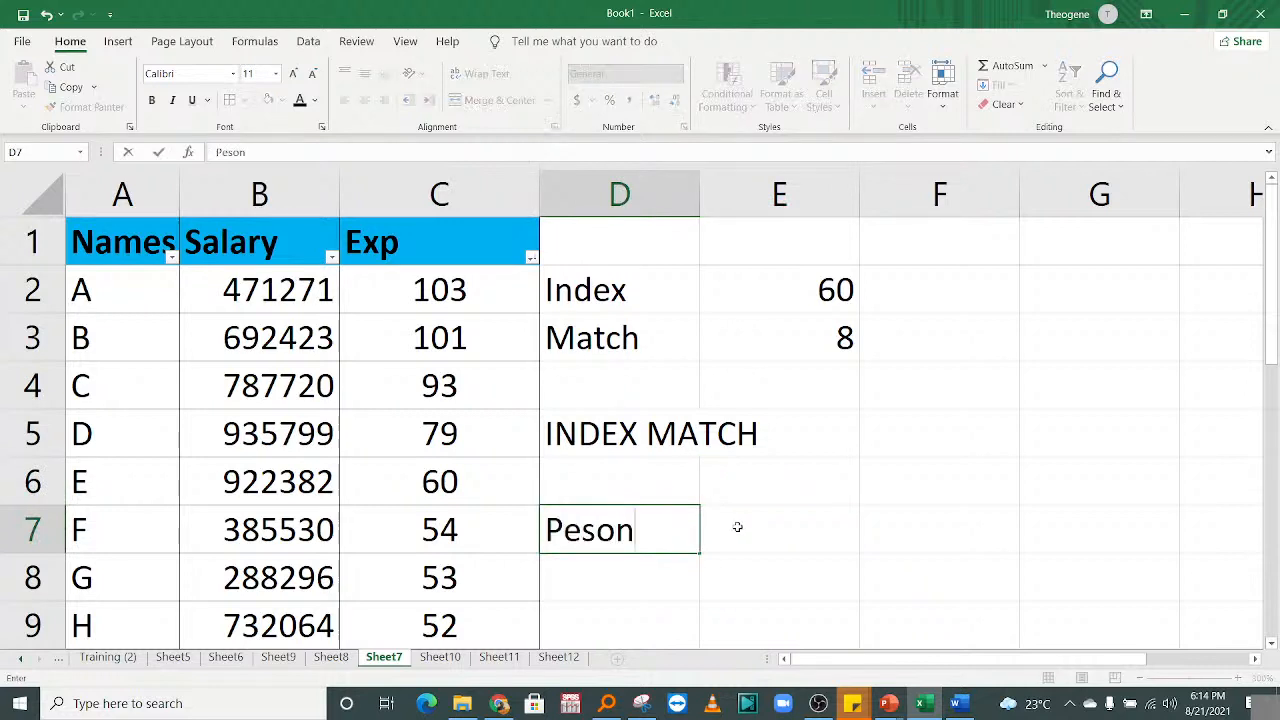
{"action": "left_click", "coordinate": [581, 530]}
{"action": "type", "text": "r"}
{"action": "left_click", "coordinate": [747, 530]}
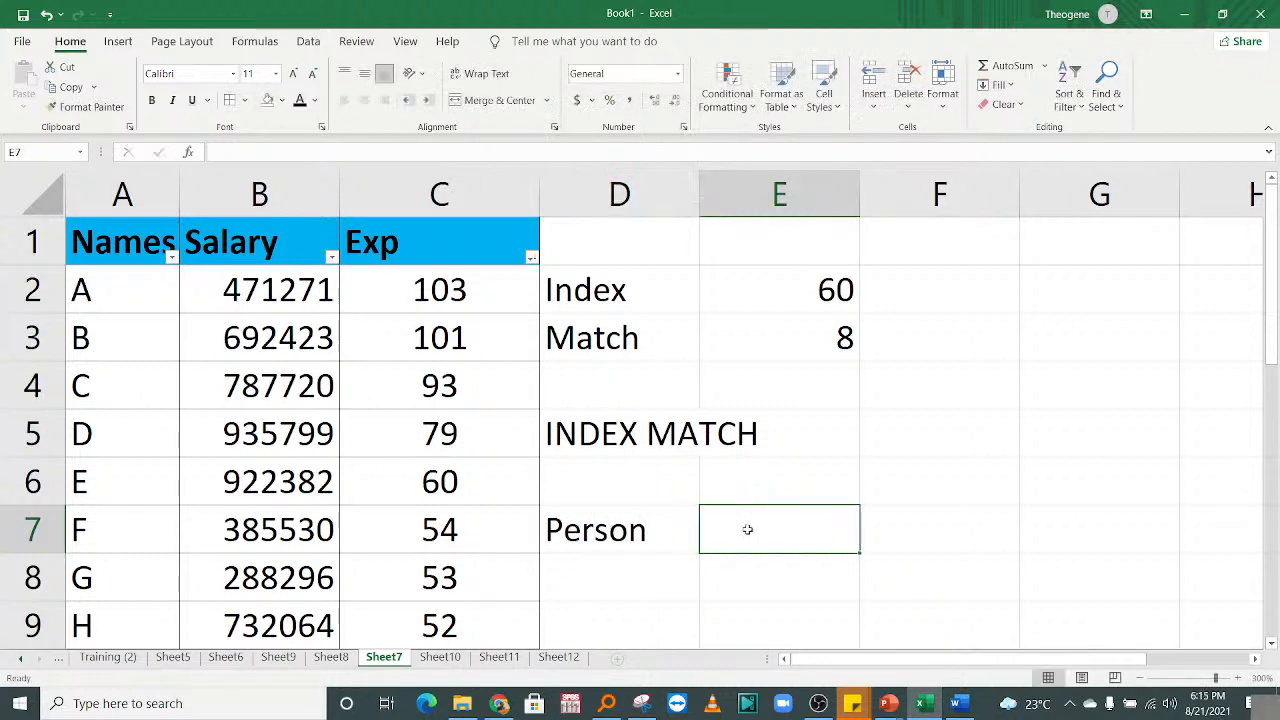
{"action": "type", "text": "Salary"}
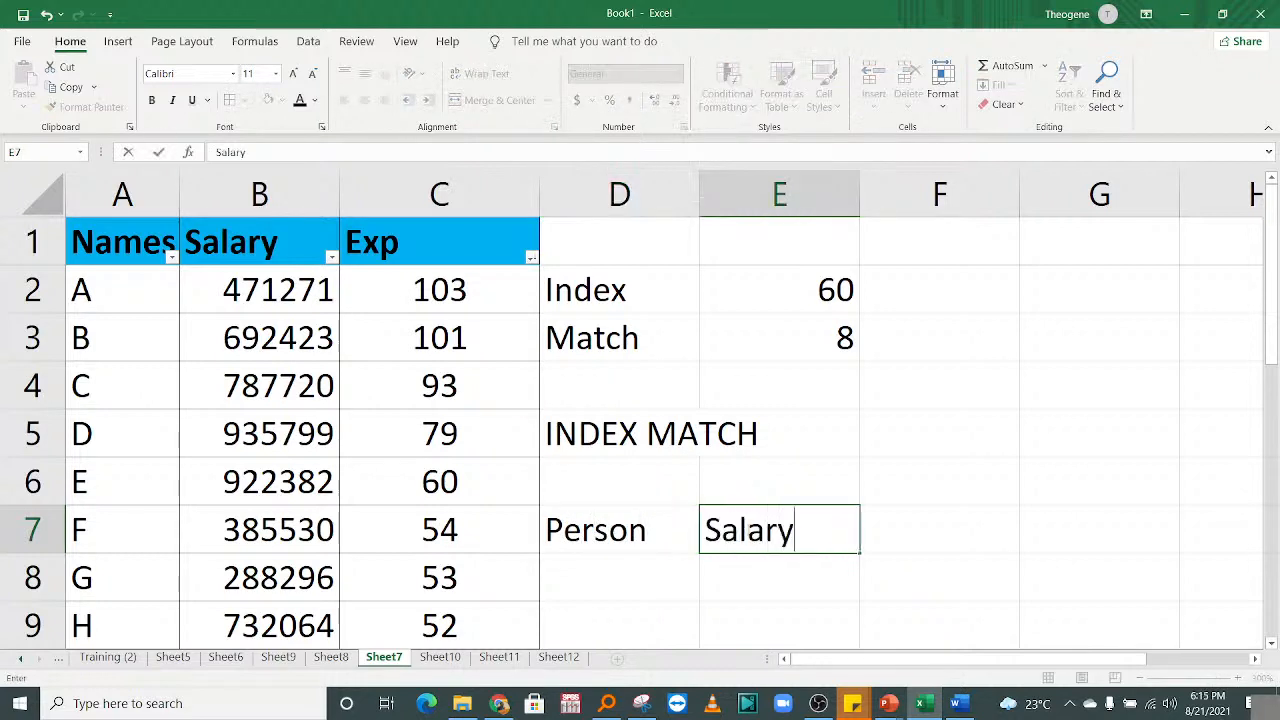
{"action": "type", "text": "/E"}
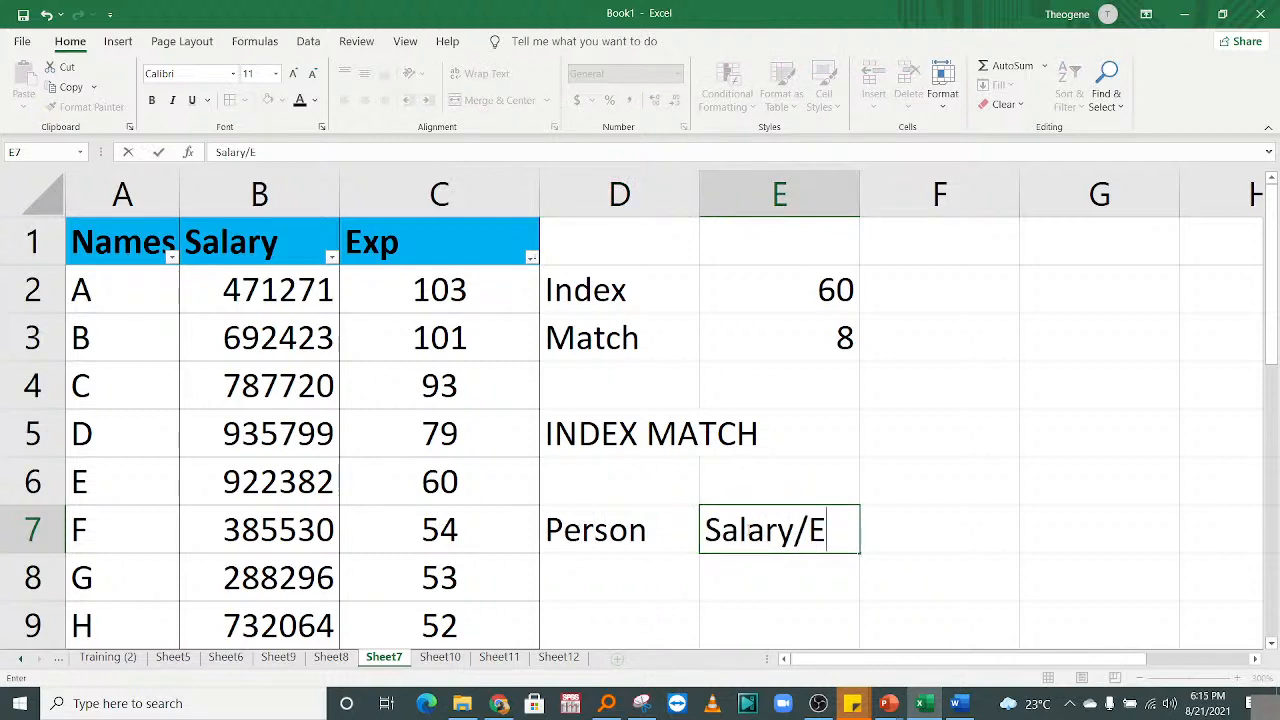
{"action": "type", "text": "xc"}
{"action": "key", "text": "BackSpace"}
{"action": "type", "text": "p"}
{"action": "key", "text": "Return"}
Widen column E and add the heading 'Value' in F7.
{"action": "left_click", "coordinate": [906, 525]}
{"action": "left_click_drag", "start_coordinate": [860, 202], "coordinate": [880, 203]}
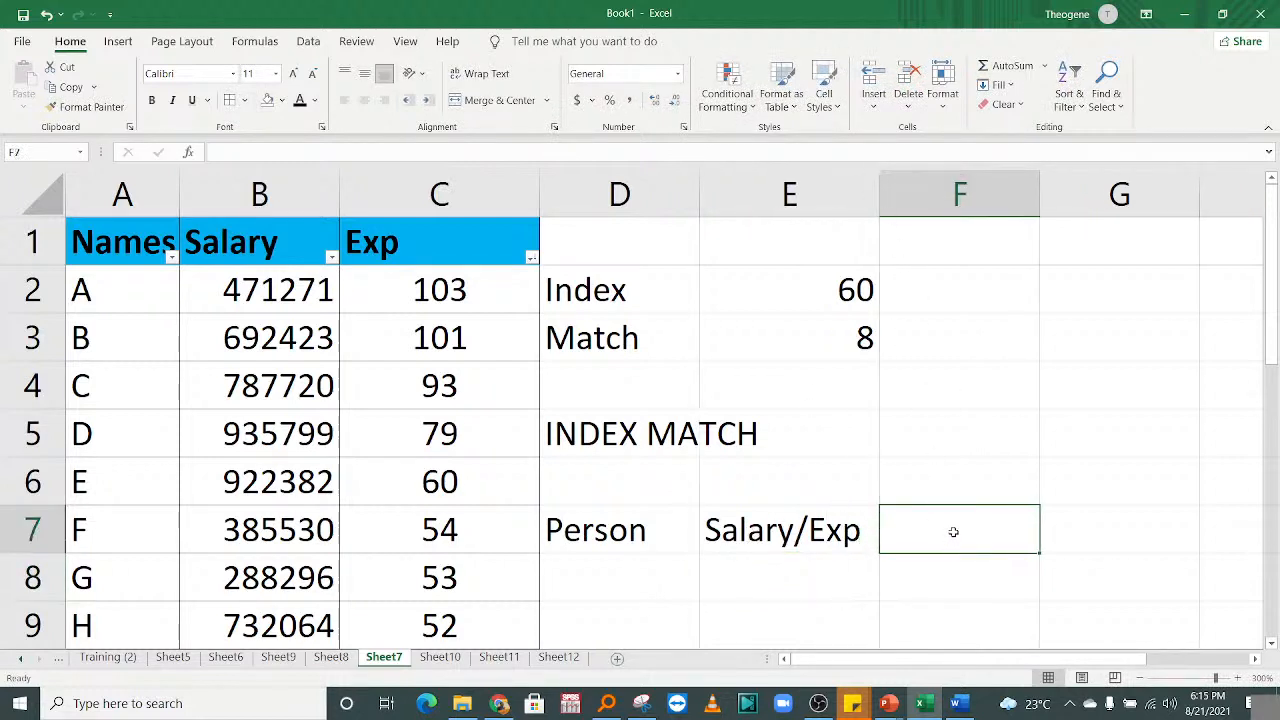
{"action": "type", "text": "Value"}
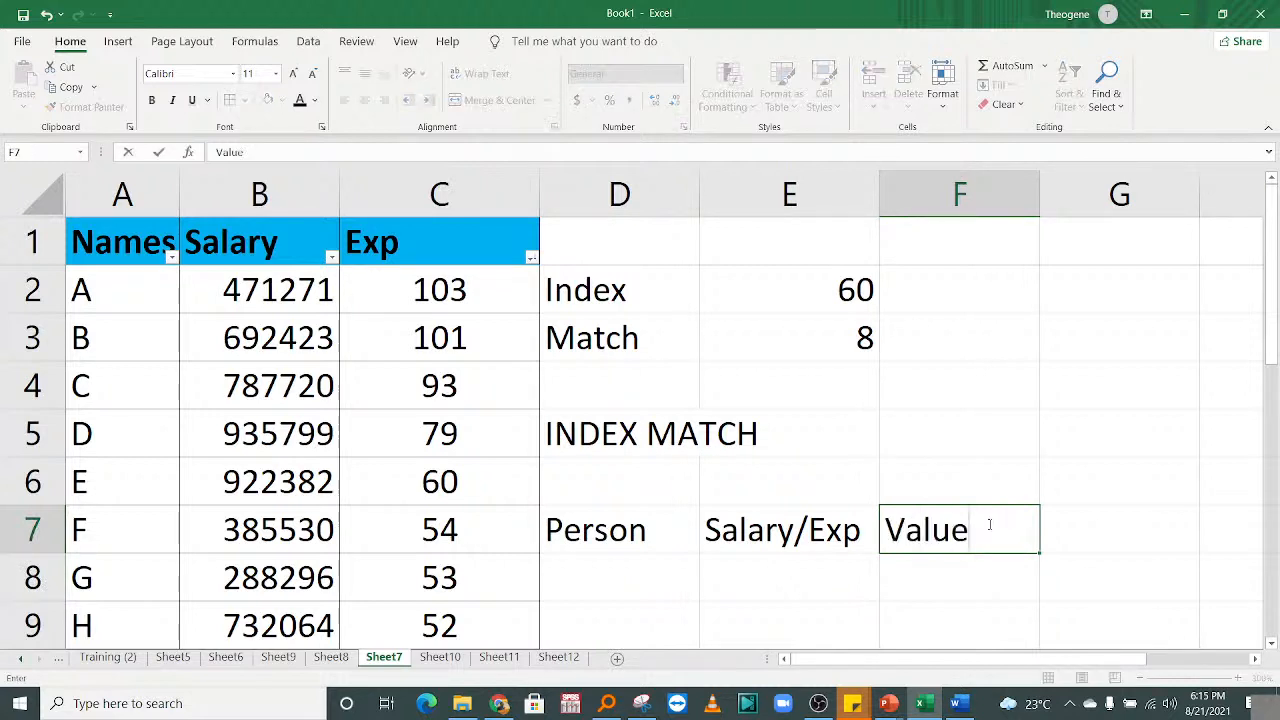
{"action": "key", "text": "Return"}
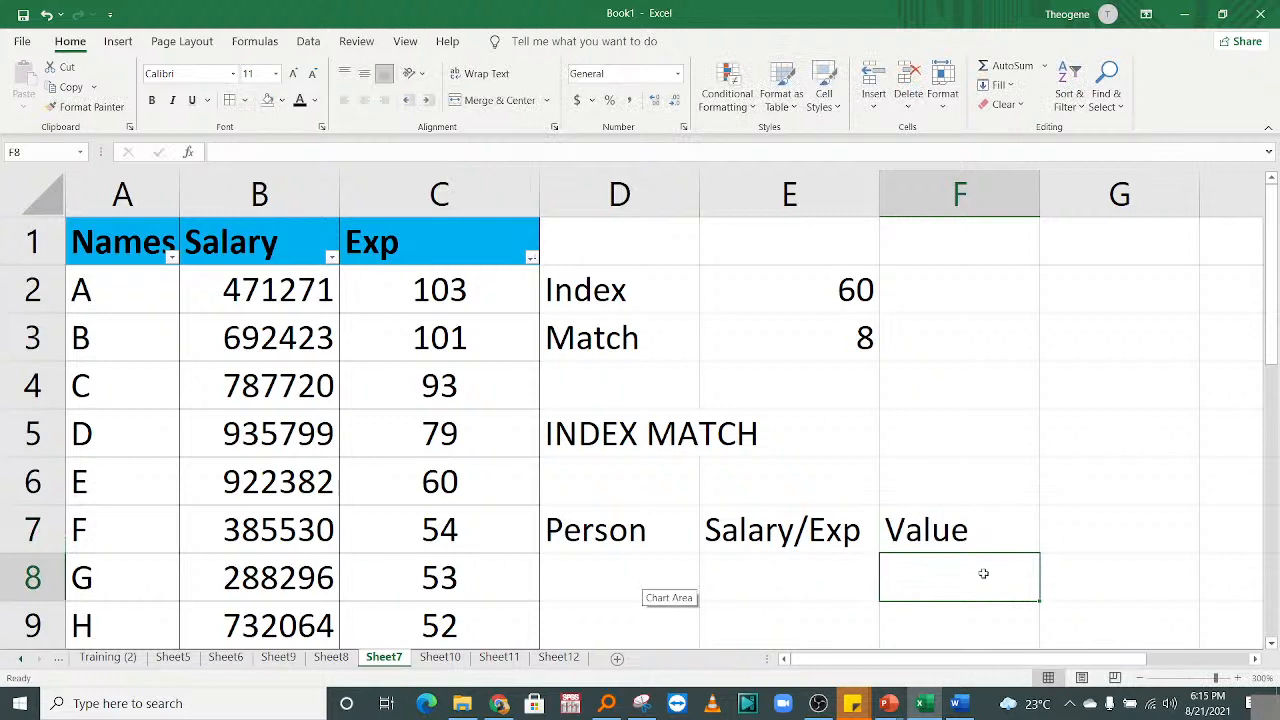
{"action": "type", "text": "="}
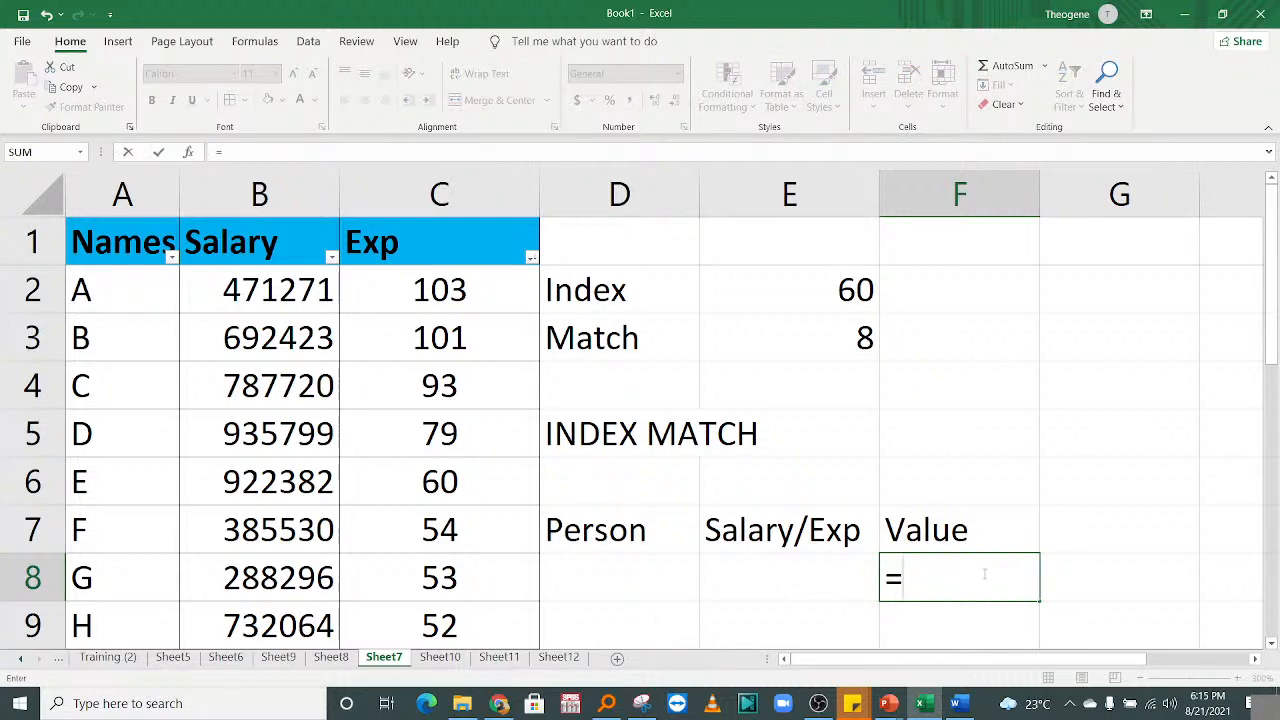
Start an INDEX formula in F8 using B2:C12 as its array.
{"action": "type", "text": "index"}
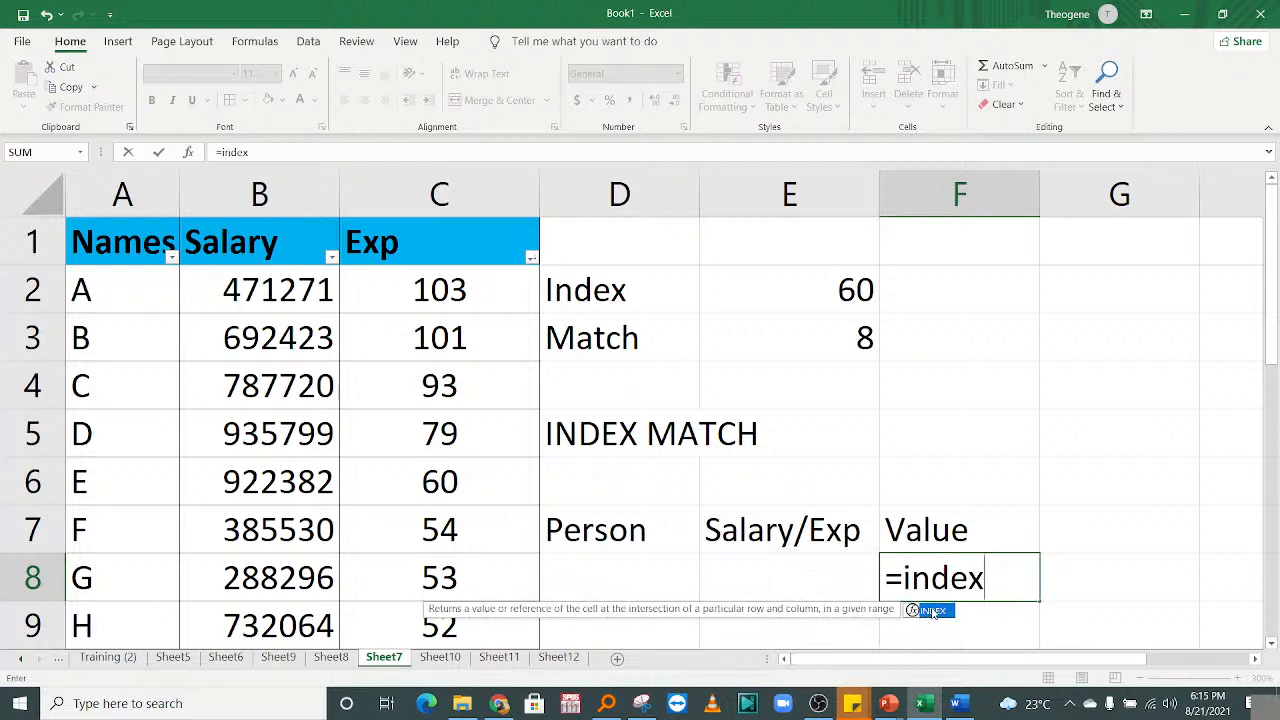
{"action": "key", "text": "Tab"}
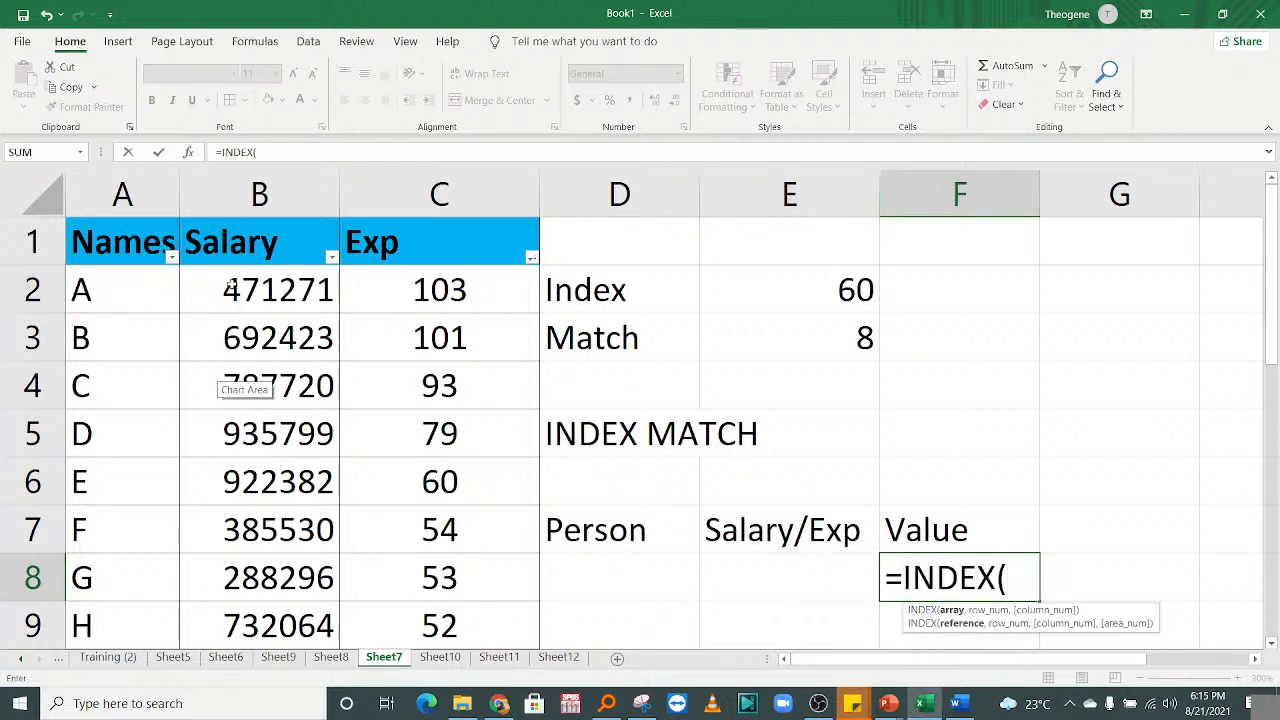
{"action": "left_click_drag", "start_coordinate": [224, 283], "coordinate": [383, 446]}
{"action": "left_click_drag", "start_coordinate": [1271, 467], "coordinate": [1276, 281]}
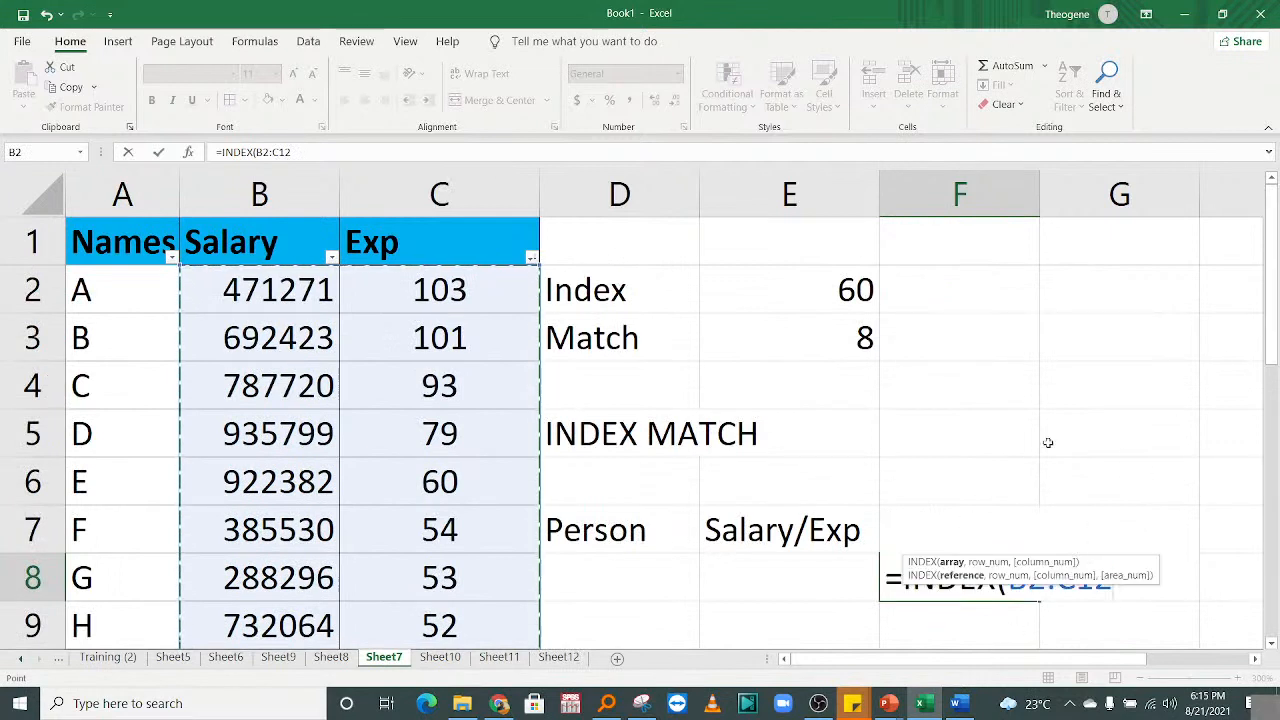
{"action": "type", "text": ","}
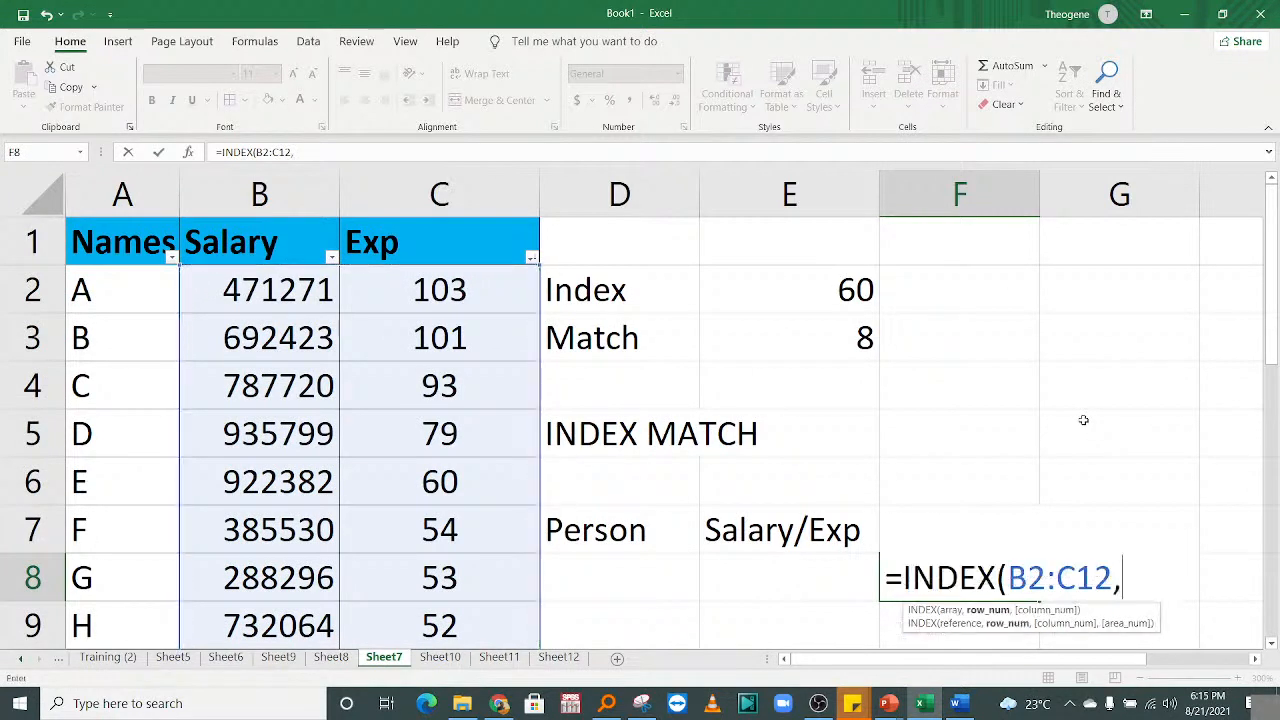
{"action": "left_click_drag", "start_coordinate": [1084, 660], "coordinate": [1144, 658]}
Add MATCH(D8,A2:A12,0) as the INDEX row argument.
{"action": "type", "text": "m"}
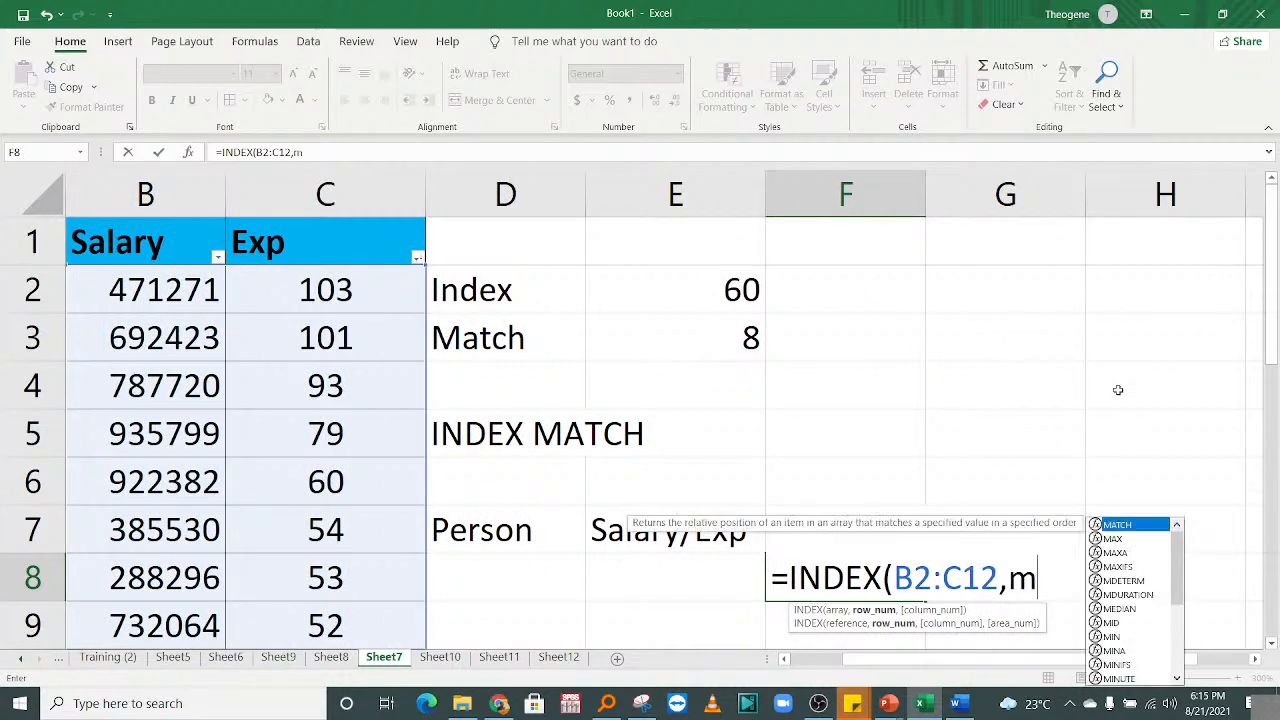
{"action": "type", "text": "atch"}
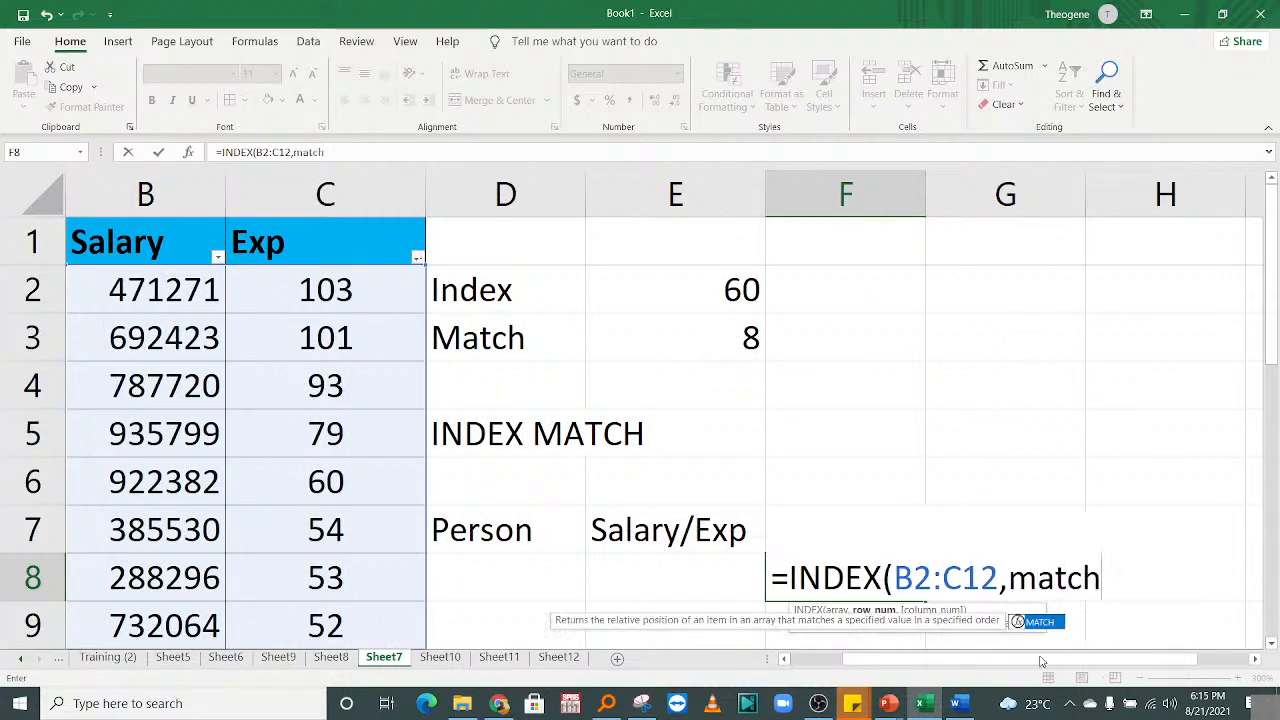
{"action": "double_click", "coordinate": [1040, 622]}
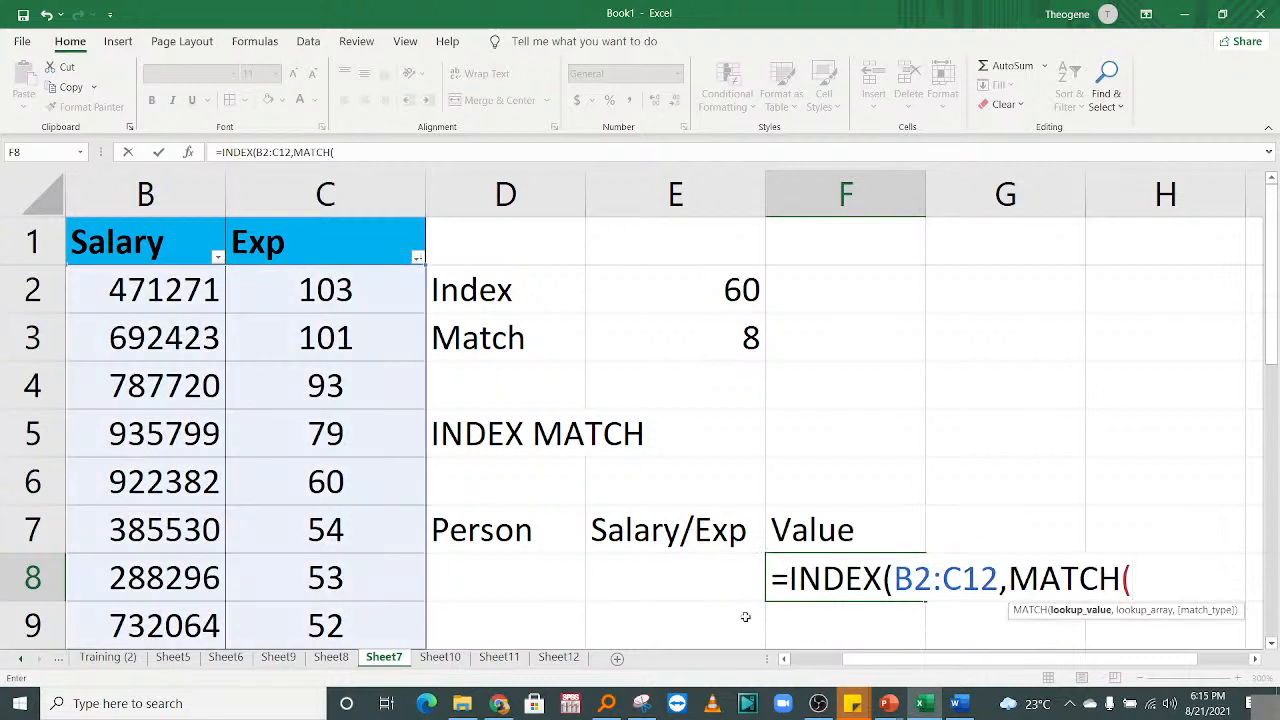
{"action": "left_click_drag", "start_coordinate": [893, 665], "coordinate": [815, 665]}
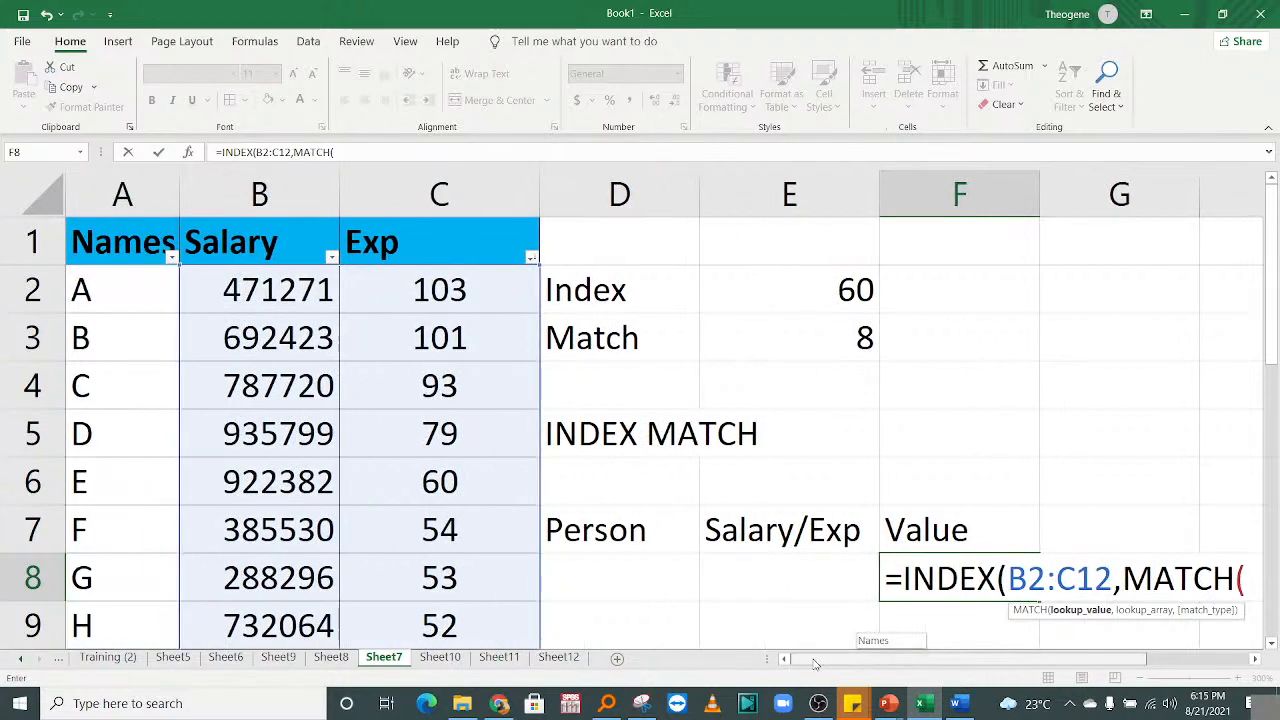
{"action": "left_click", "coordinate": [650, 574]}
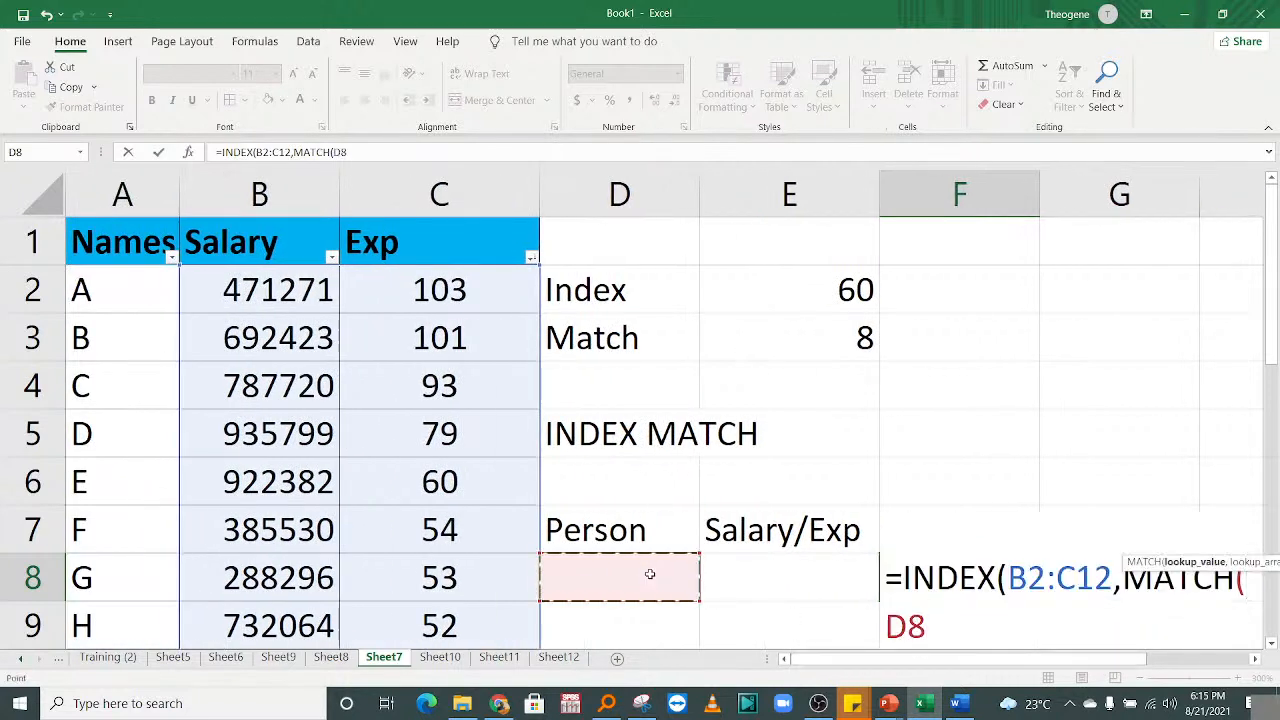
{"action": "type", "text": ","}
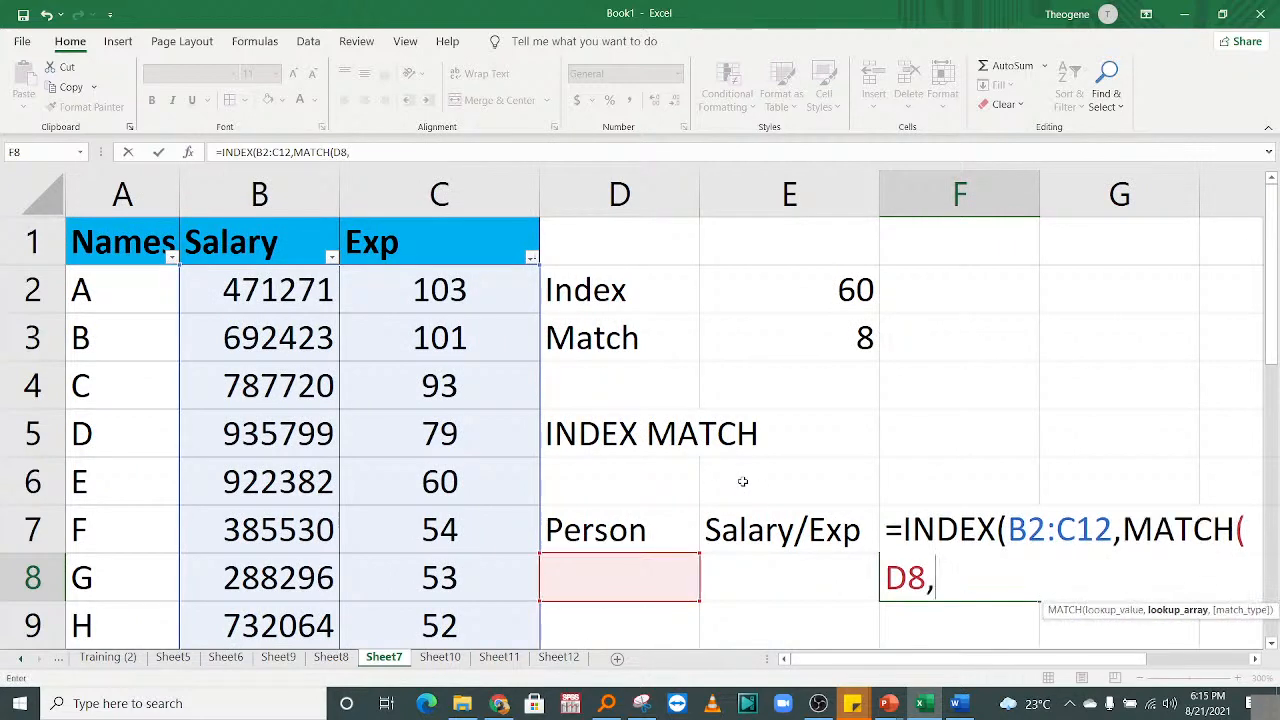
{"action": "left_click_drag", "start_coordinate": [100, 296], "coordinate": [113, 563]}
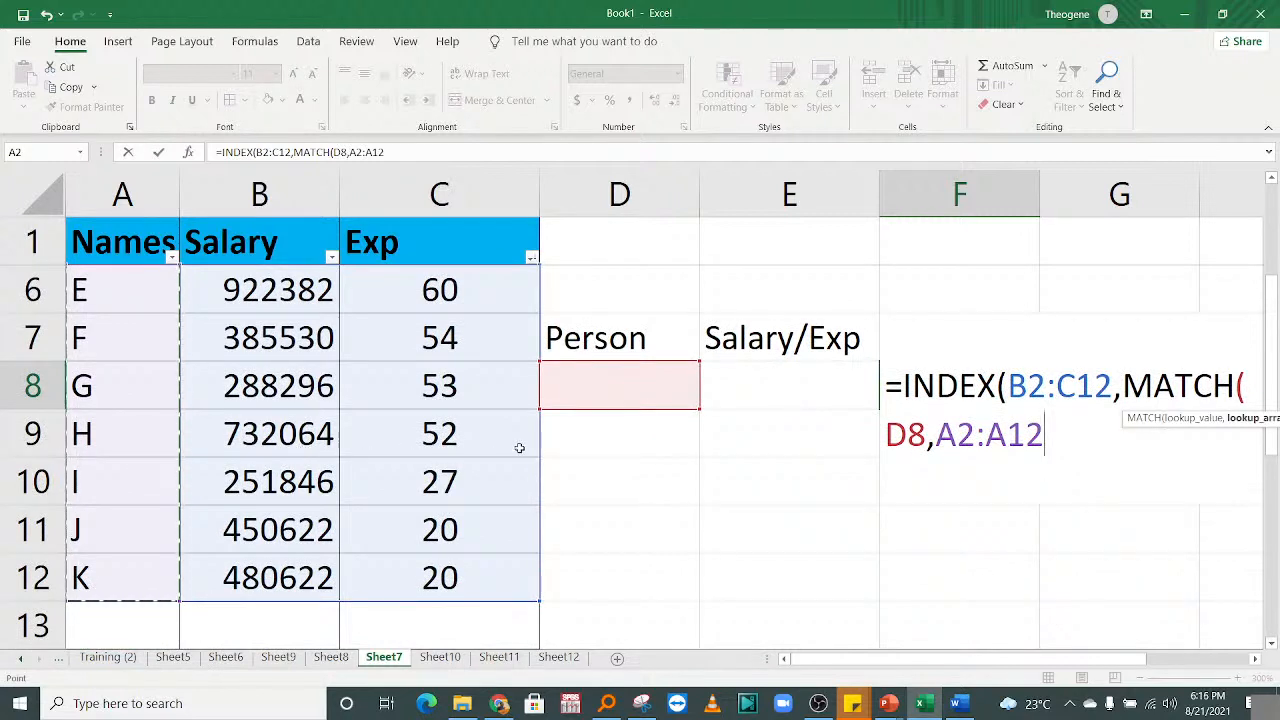
{"action": "type", "text": ",0"}
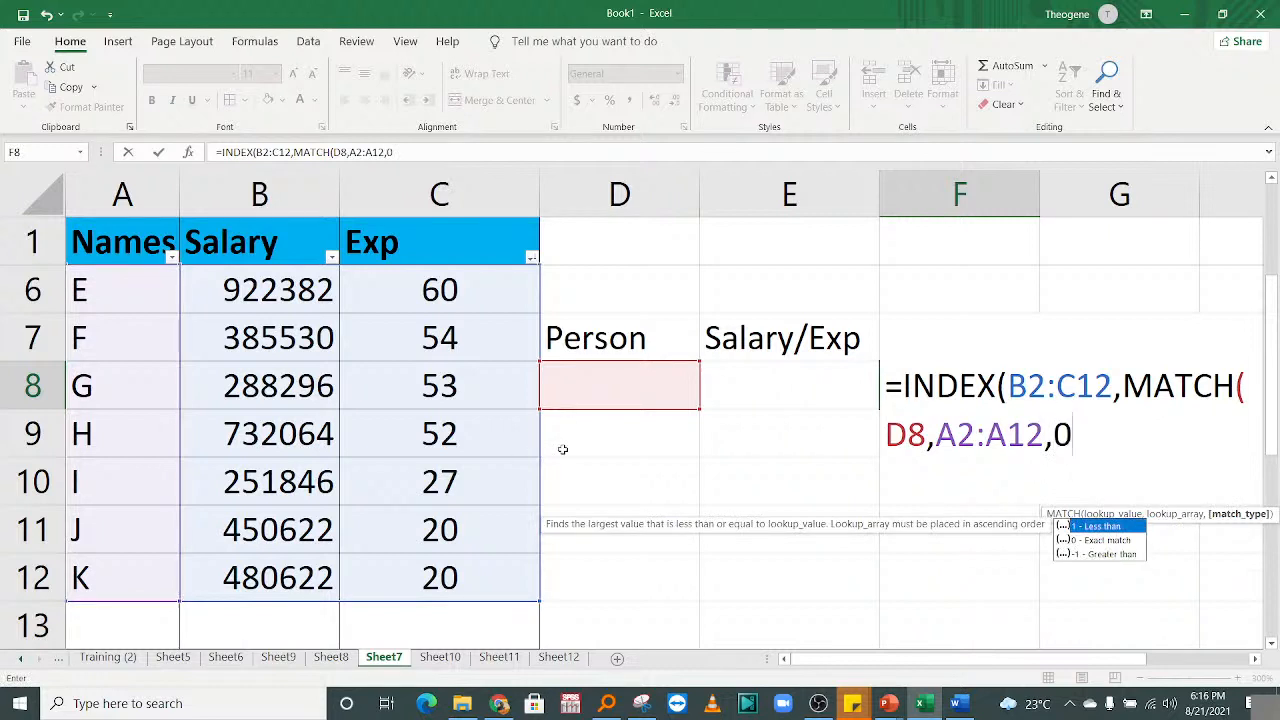
{"action": "type", "text": "_"}
{"action": "key", "text": "BackSpace"}
Add MATCH(E8,B1:C1,0) as the column argument and enter the formula, showing #N/A.
{"action": "type", "text": ")"}
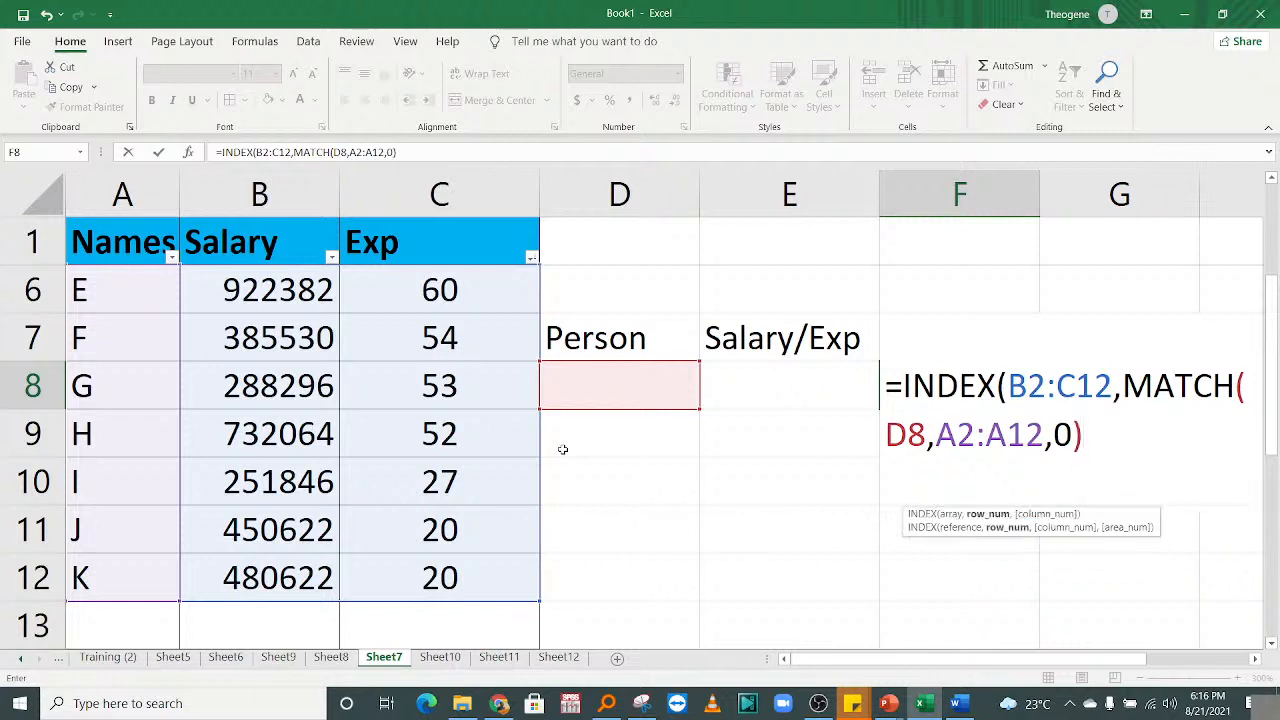
{"action": "type", "text": ",match"}
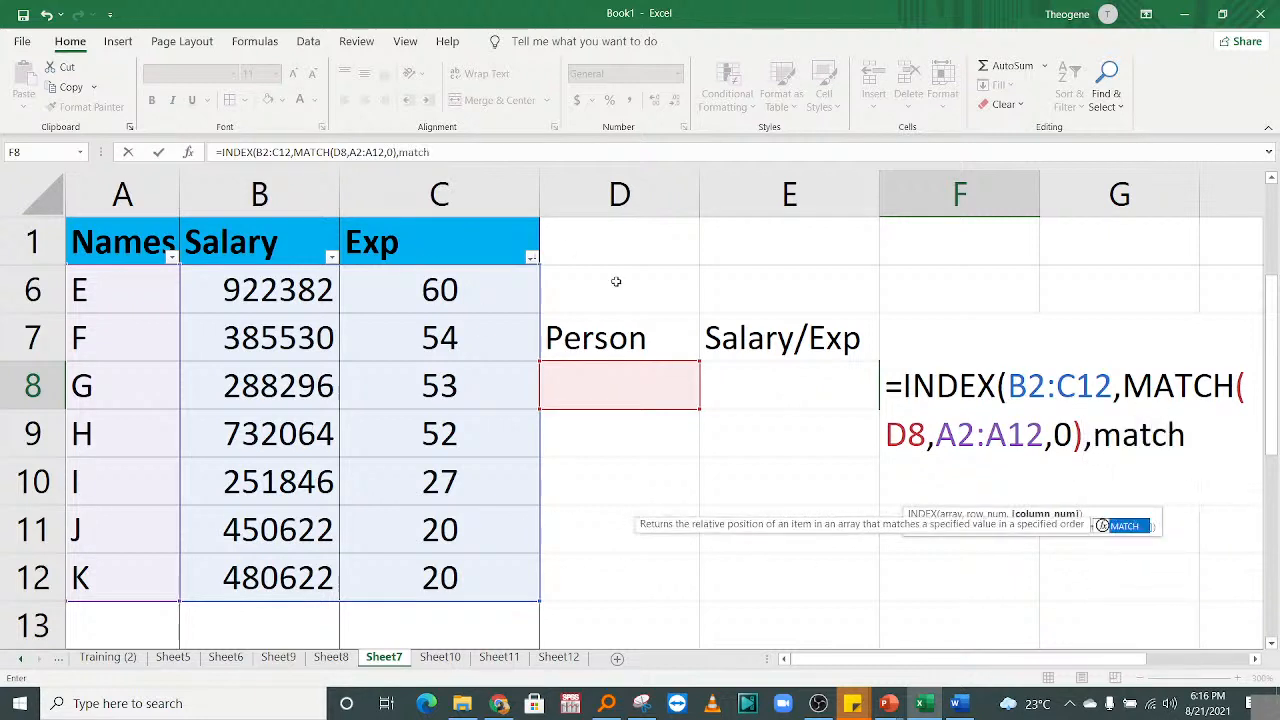
{"action": "key", "text": "Tab"}
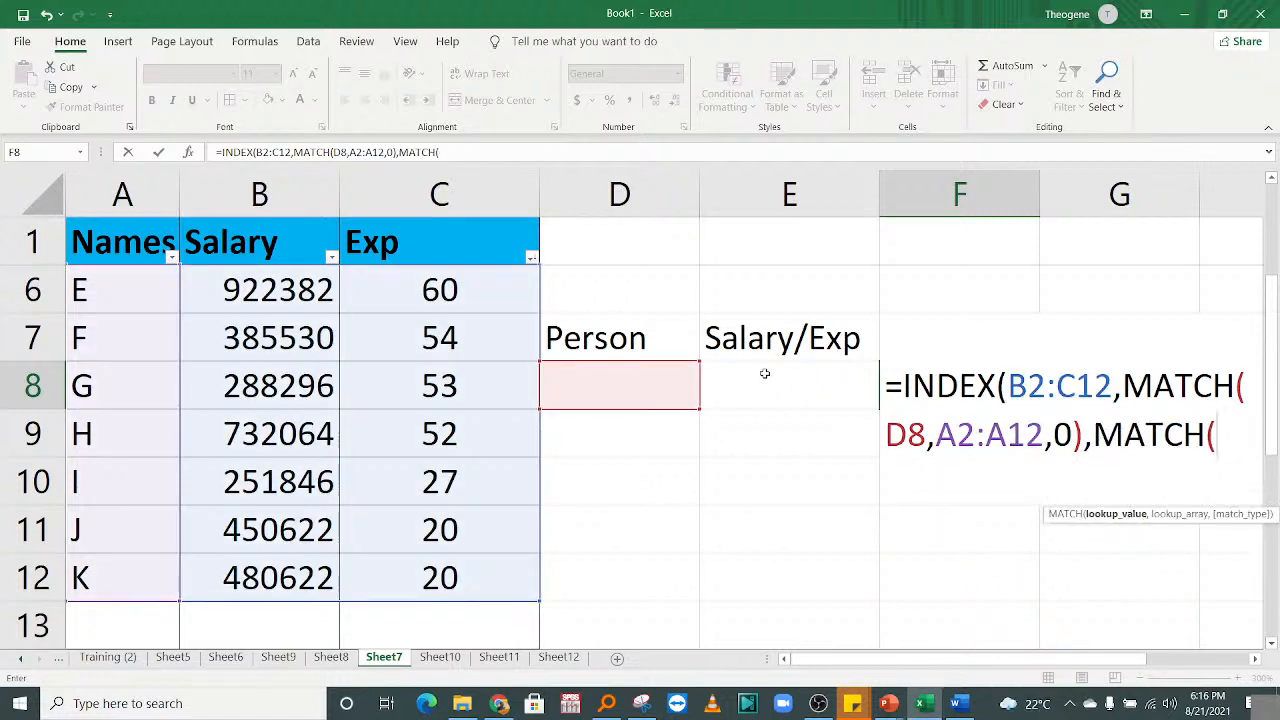
{"action": "left_click", "coordinate": [765, 374]}
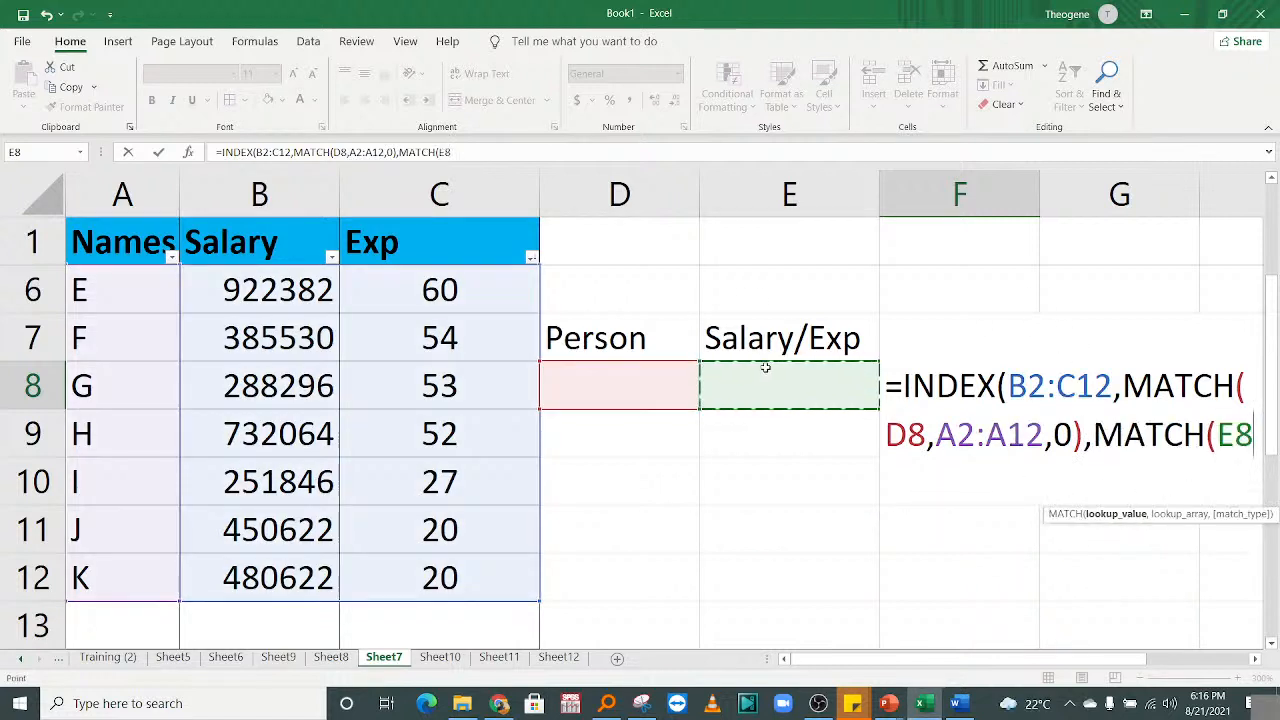
{"action": "type", "text": ","}
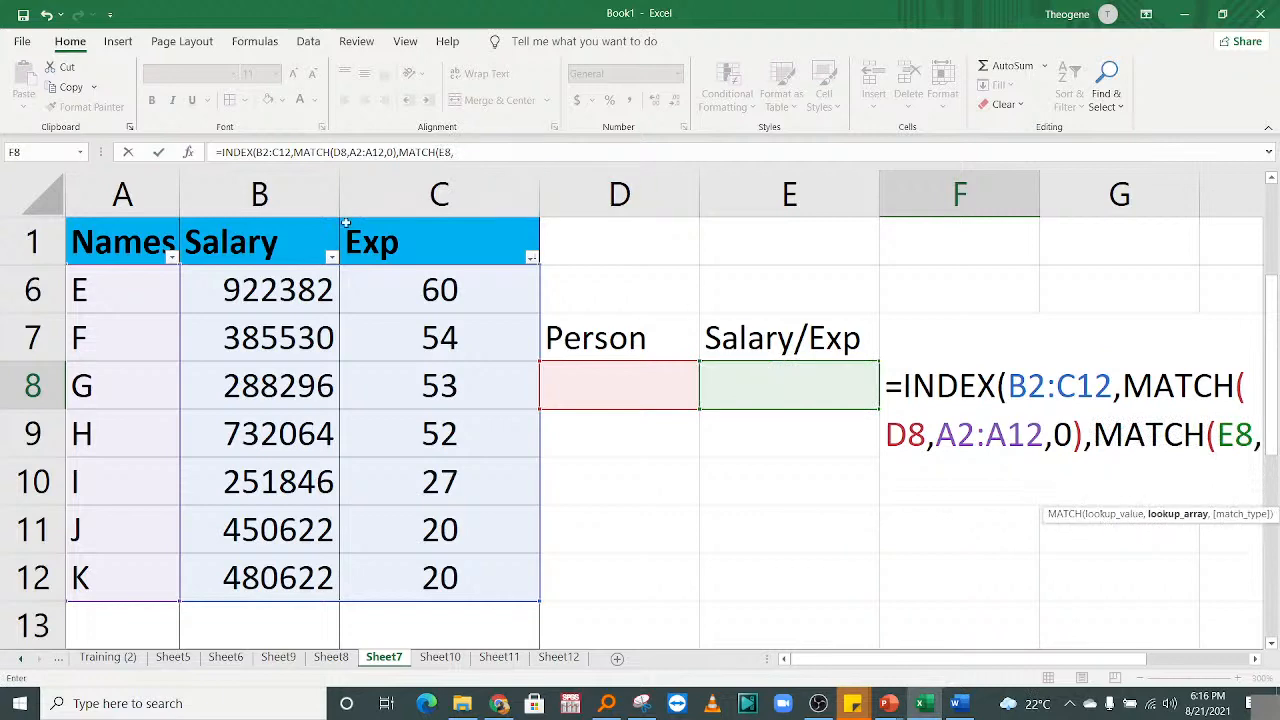
{"action": "left_click_drag", "start_coordinate": [251, 250], "coordinate": [532, 245]}
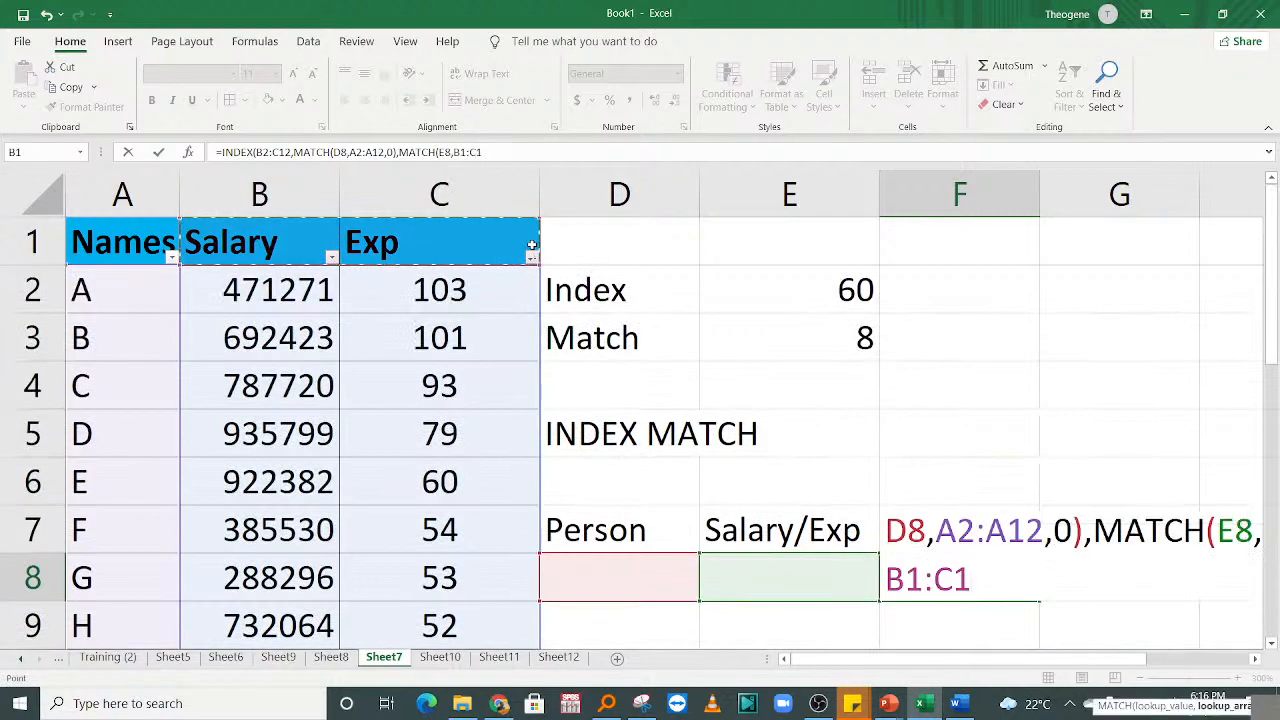
{"action": "type", "text": ",0"}
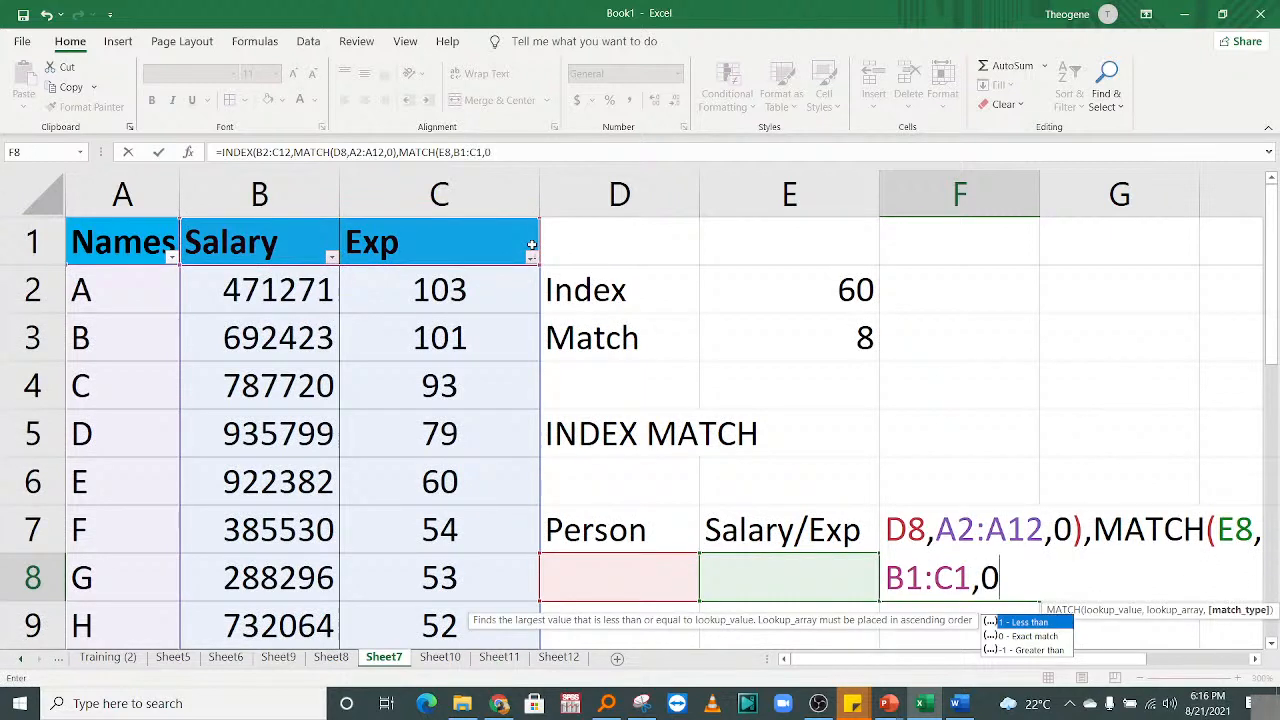
{"action": "type", "text": ")"}
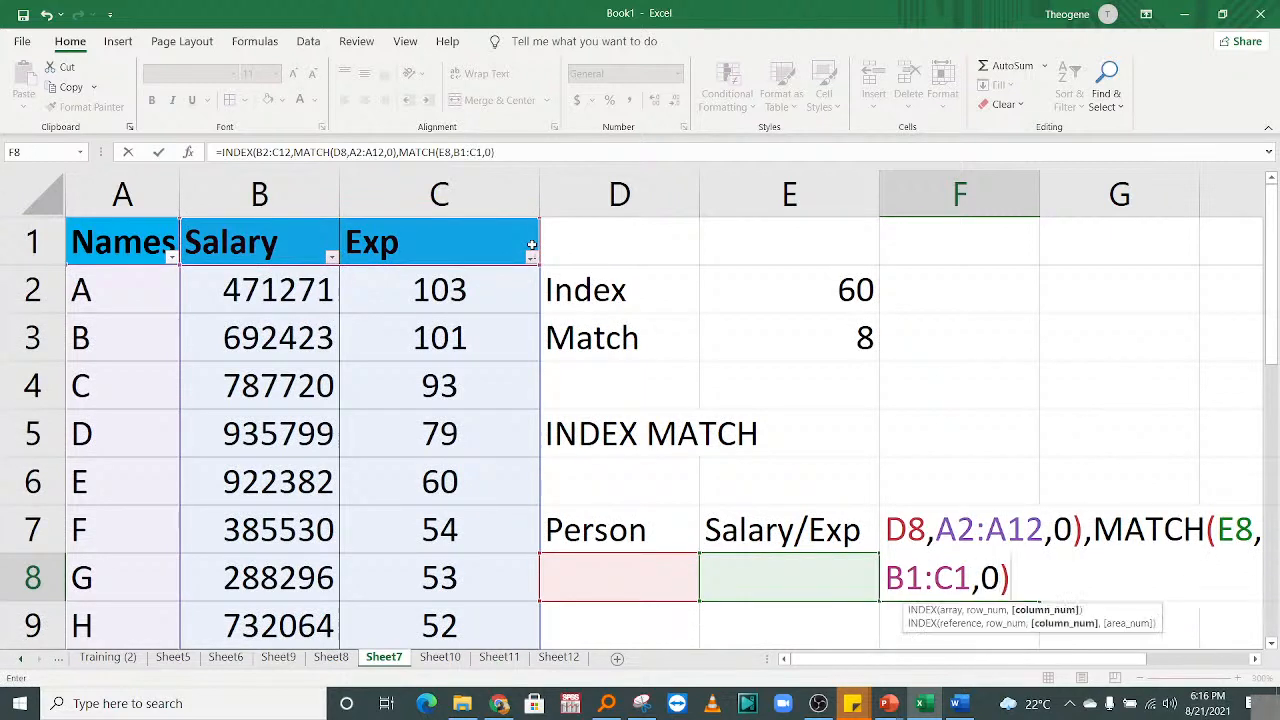
{"action": "type", "text": ")"}
{"action": "key", "text": "Return"}
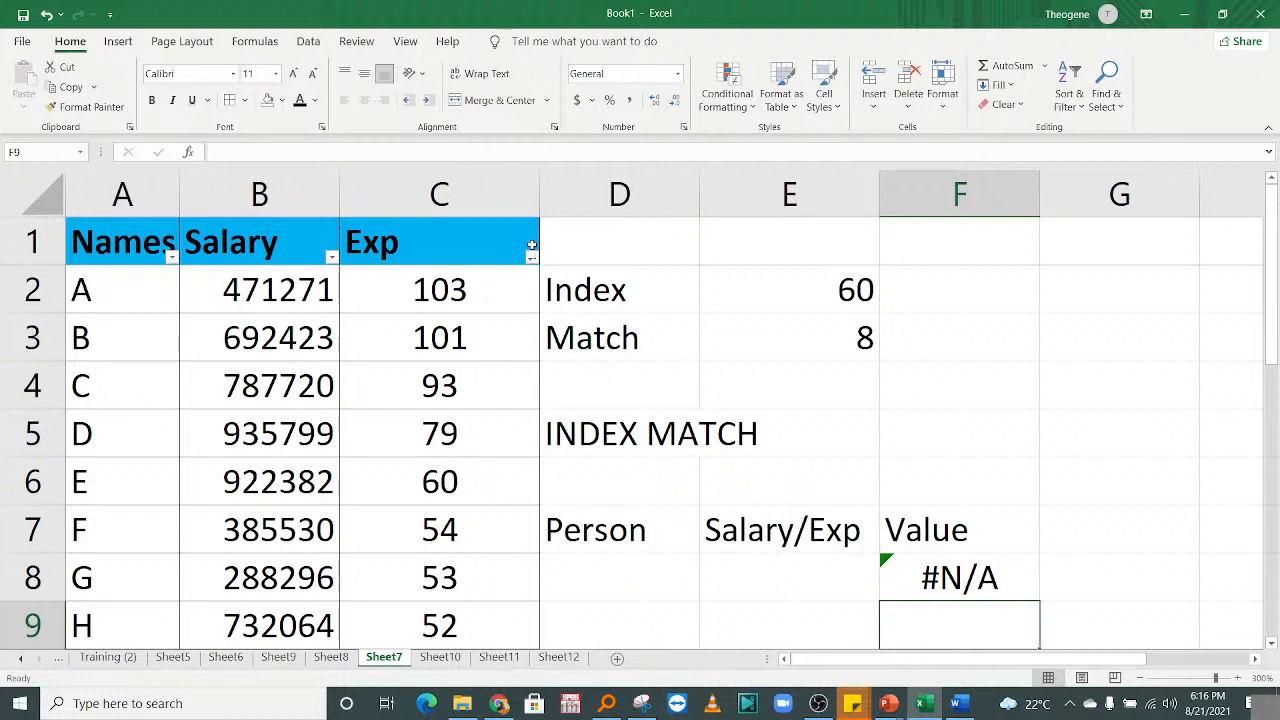
{"action": "left_click", "coordinate": [642, 586]}
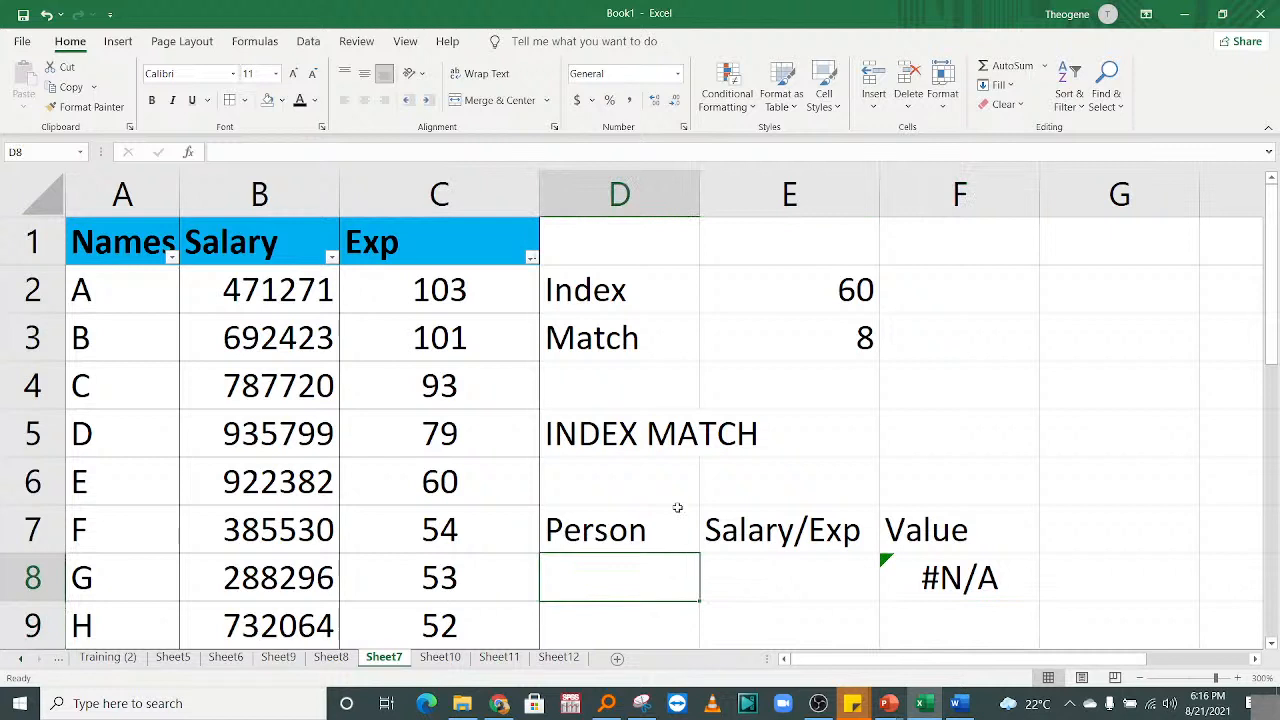
{"action": "type", "text": "G"}
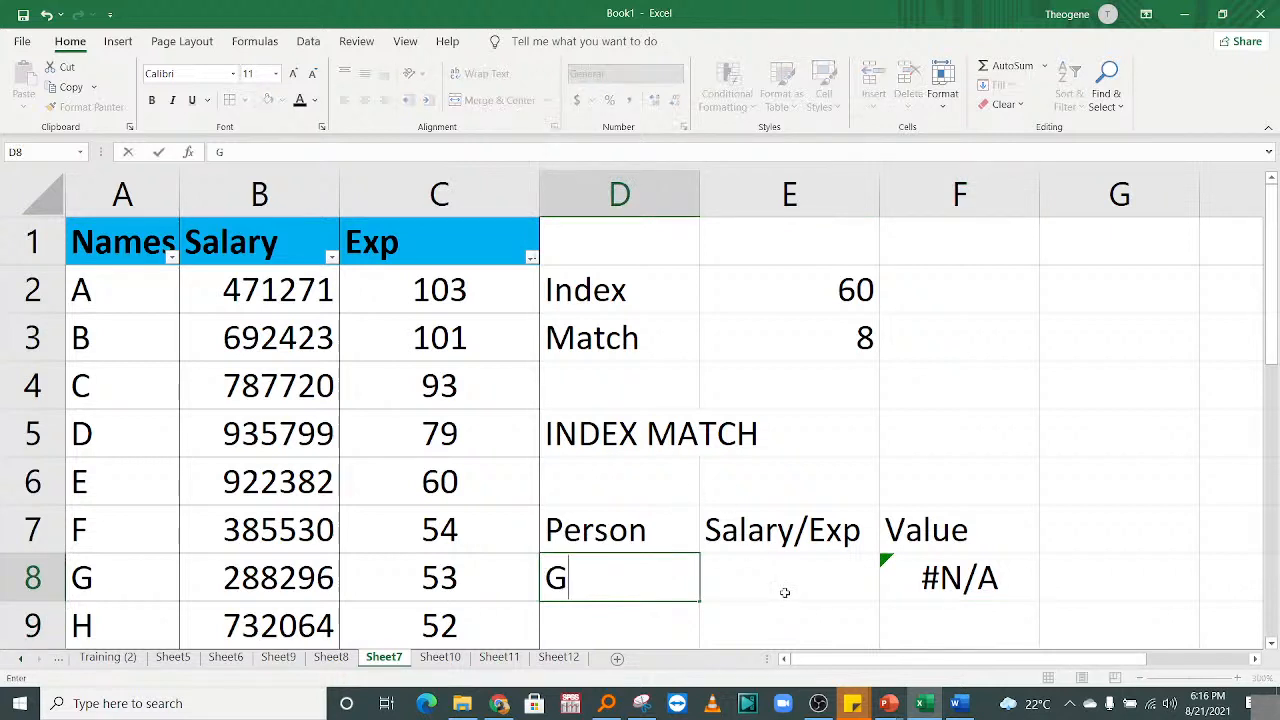
{"action": "left_click", "coordinate": [724, 573]}
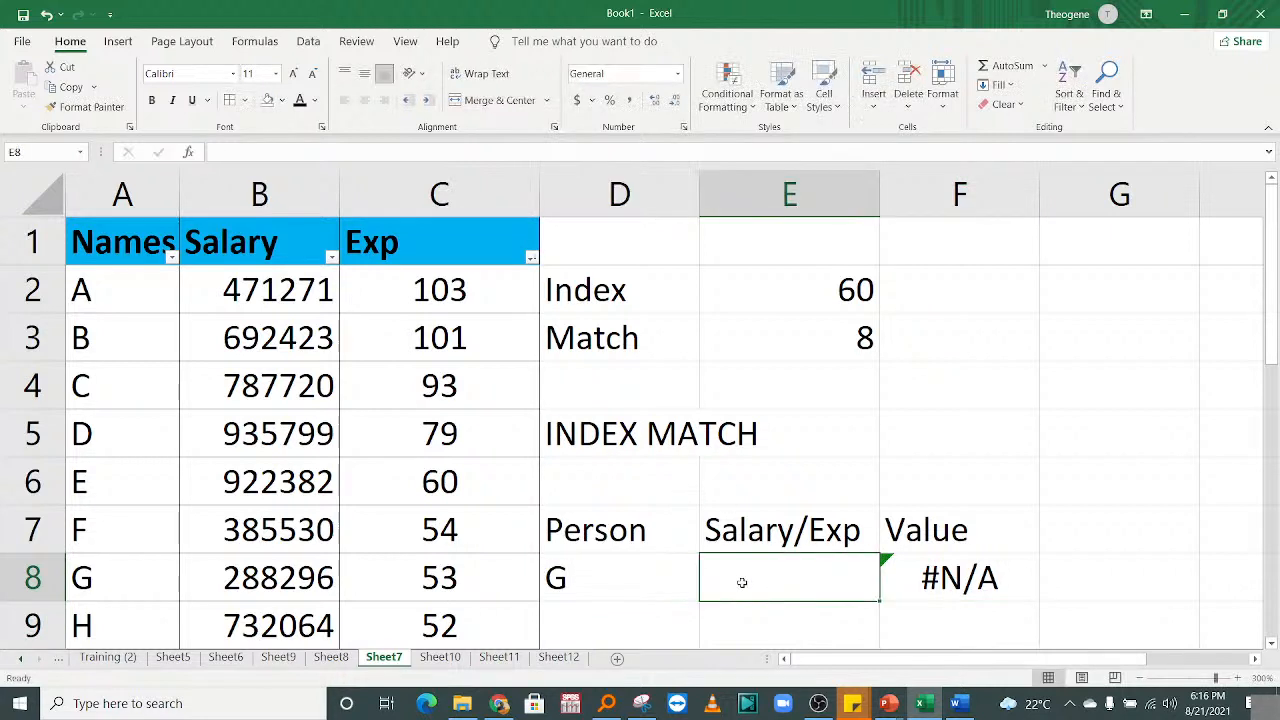
{"action": "type", "text": "EXP"}
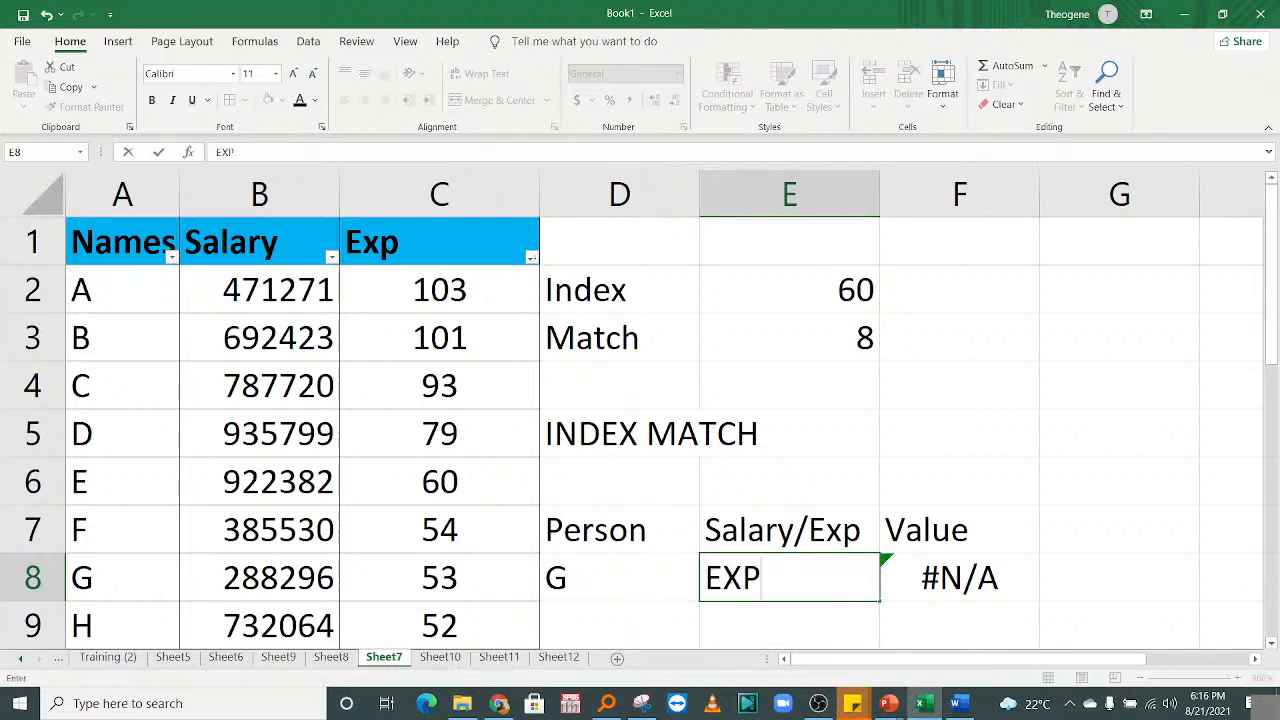
{"action": "key", "text": "BackSpace"}
{"action": "key", "text": "BackSpace"}
{"action": "type", "text": "xp"}
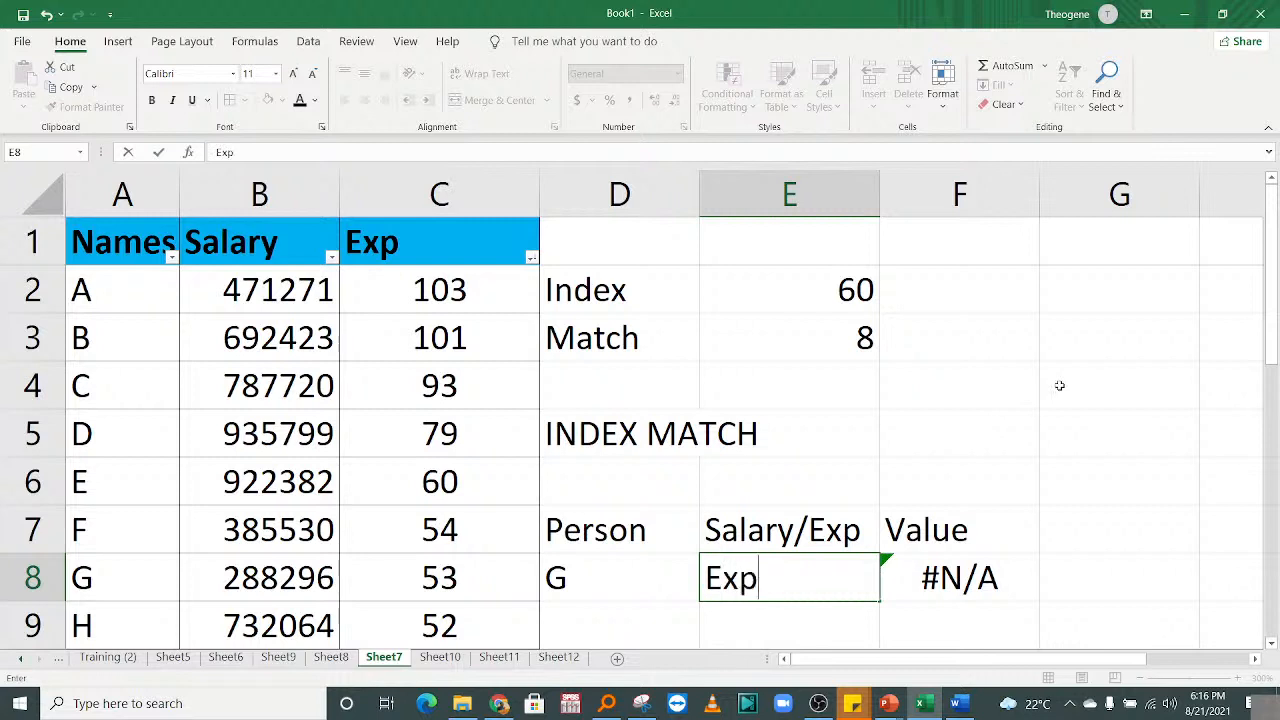
{"action": "key", "text": "Return"}
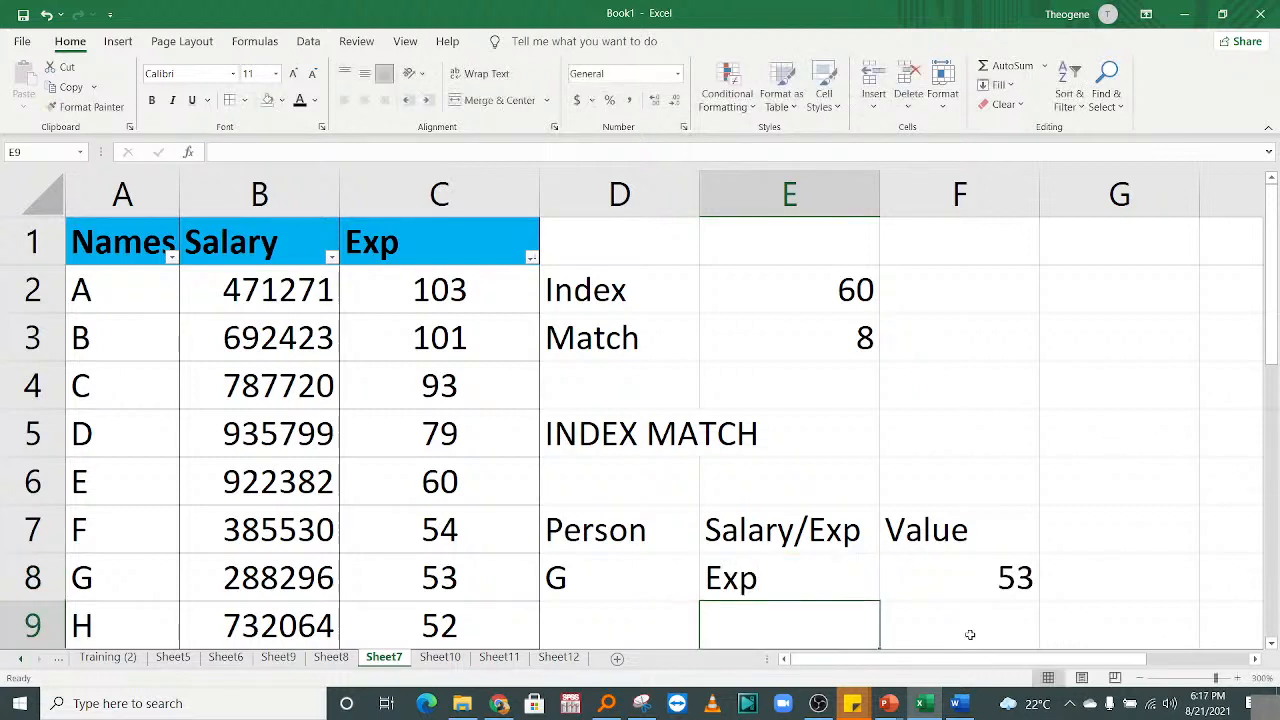
{"action": "left_click", "coordinate": [976, 596]}
{"action": "left_click", "coordinate": [406, 572]}
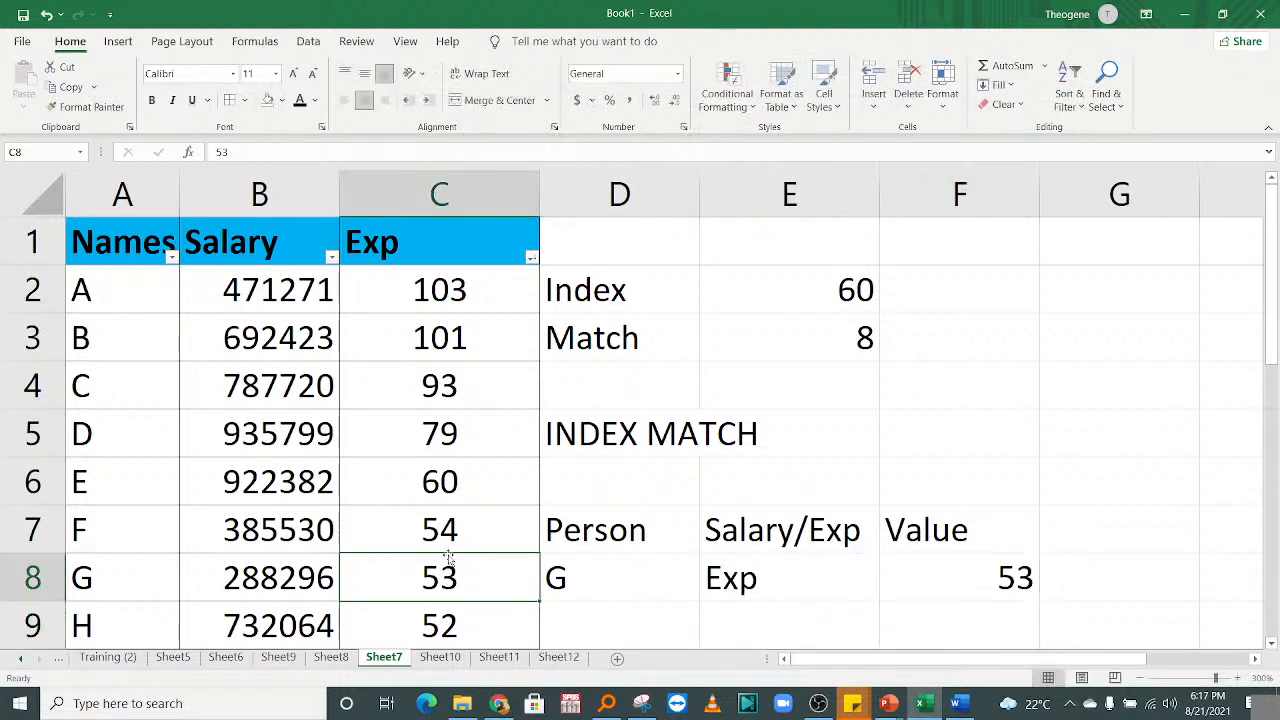
{"action": "left_click", "coordinate": [282, 101]}
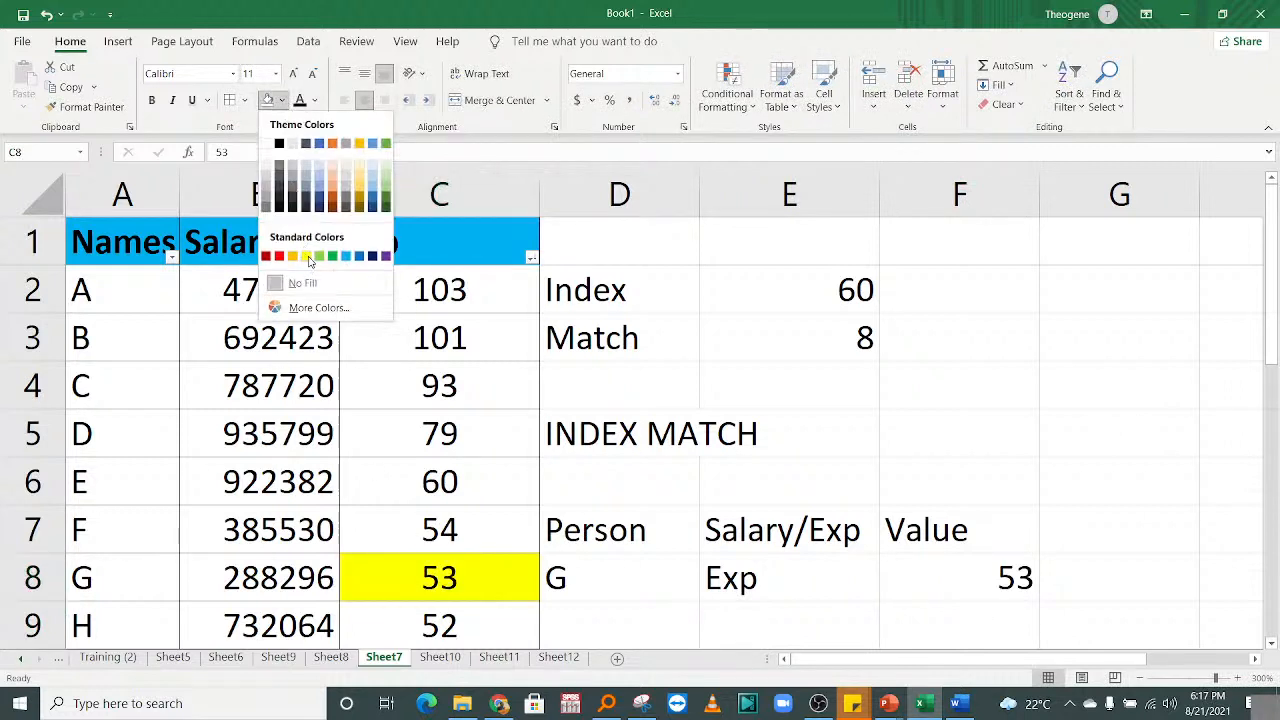
{"action": "left_click", "coordinate": [310, 259]}
{"action": "left_click", "coordinate": [487, 482]}
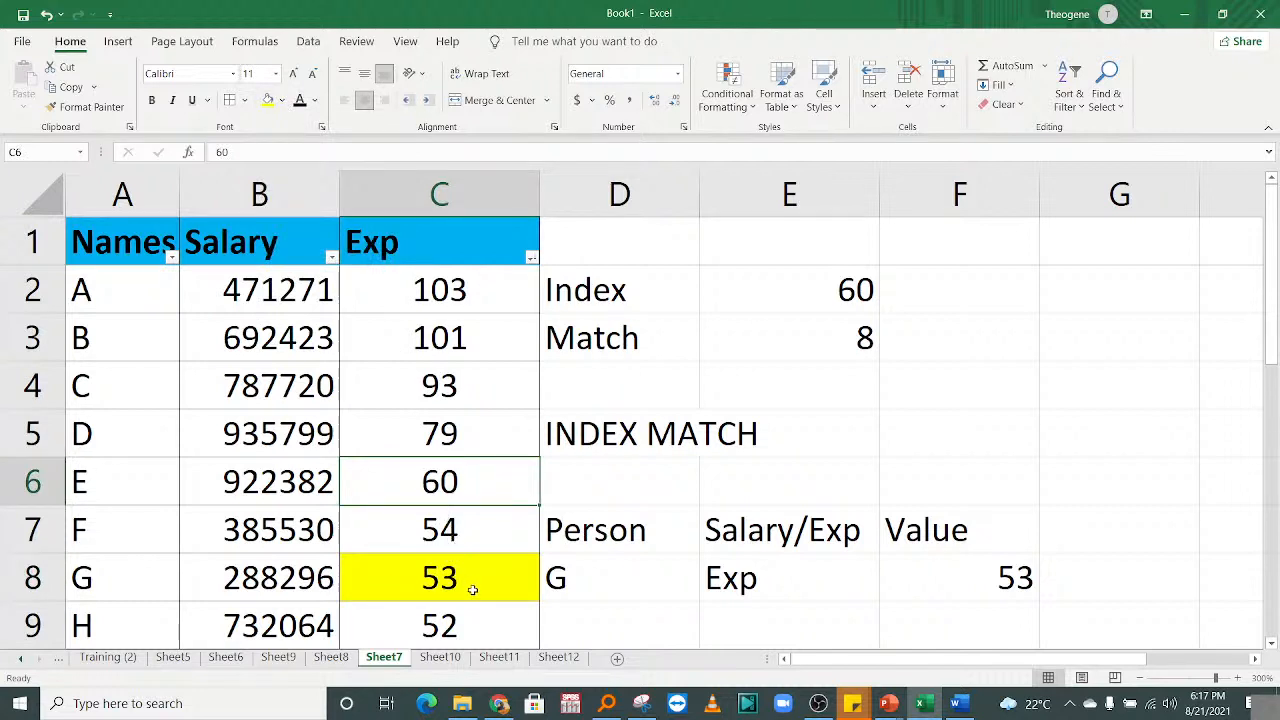
{"action": "left_click", "coordinate": [606, 577]}
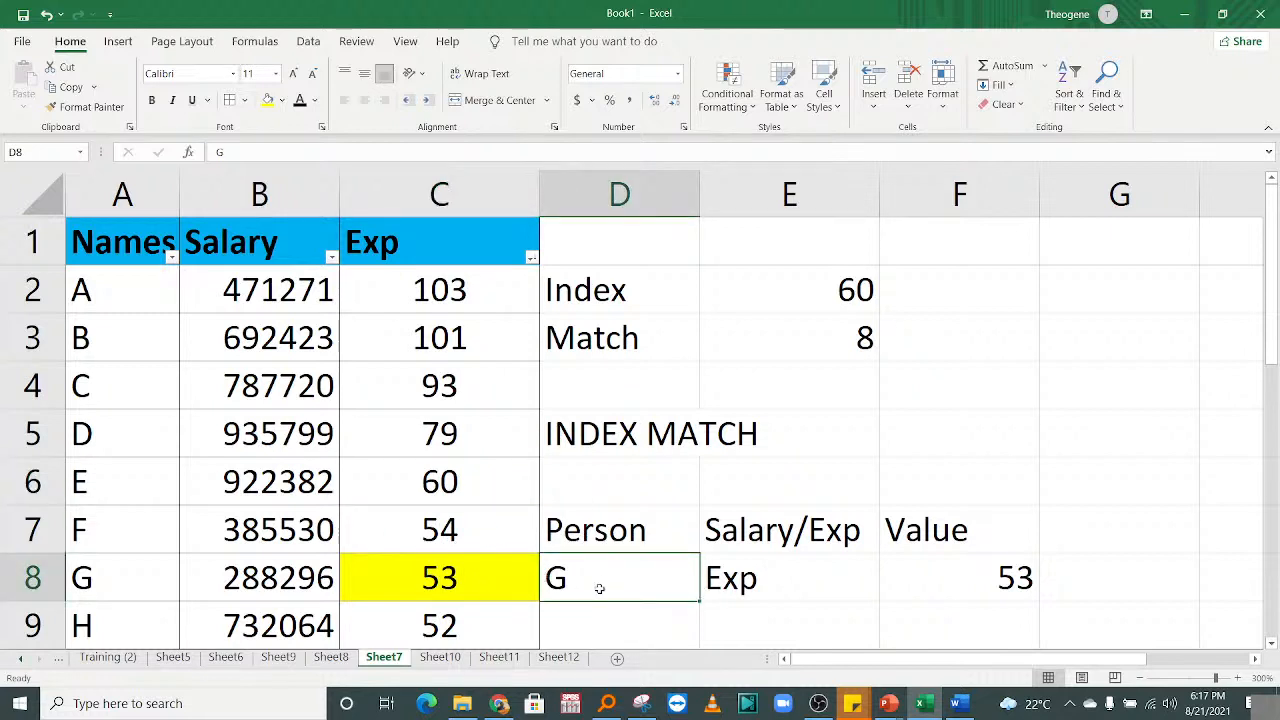
Enter F, then D, as the Person input in D8.
{"action": "type", "text": "f"}
{"action": "key", "text": "BackSpace"}
{"action": "type", "text": "F"}
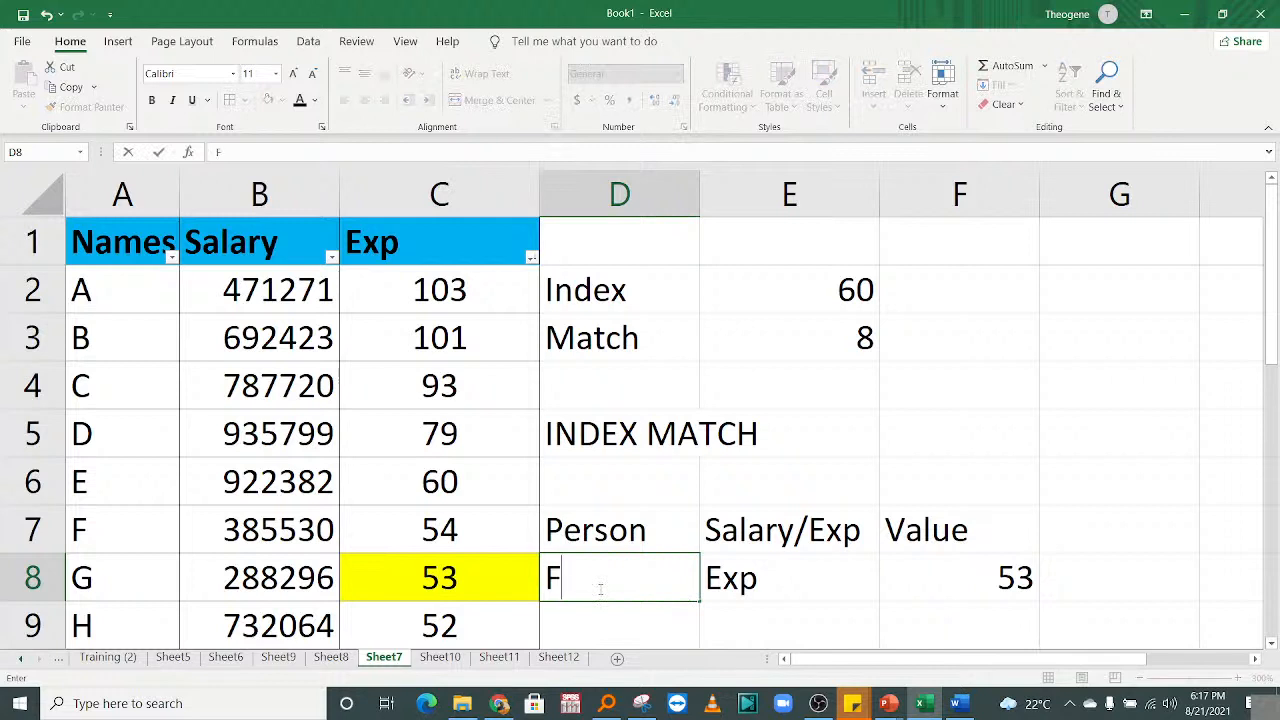
{"action": "key", "text": "Return"}
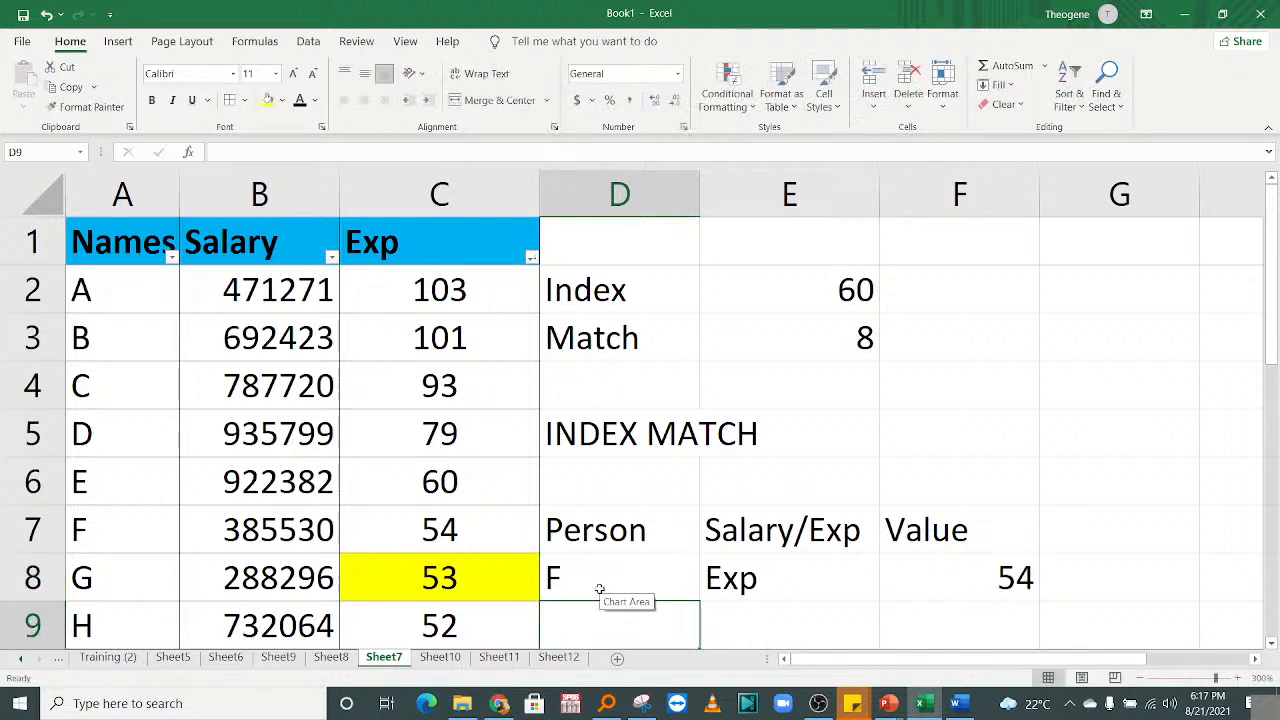
{"action": "left_click", "coordinate": [984, 590]}
{"action": "left_click", "coordinate": [636, 568]}
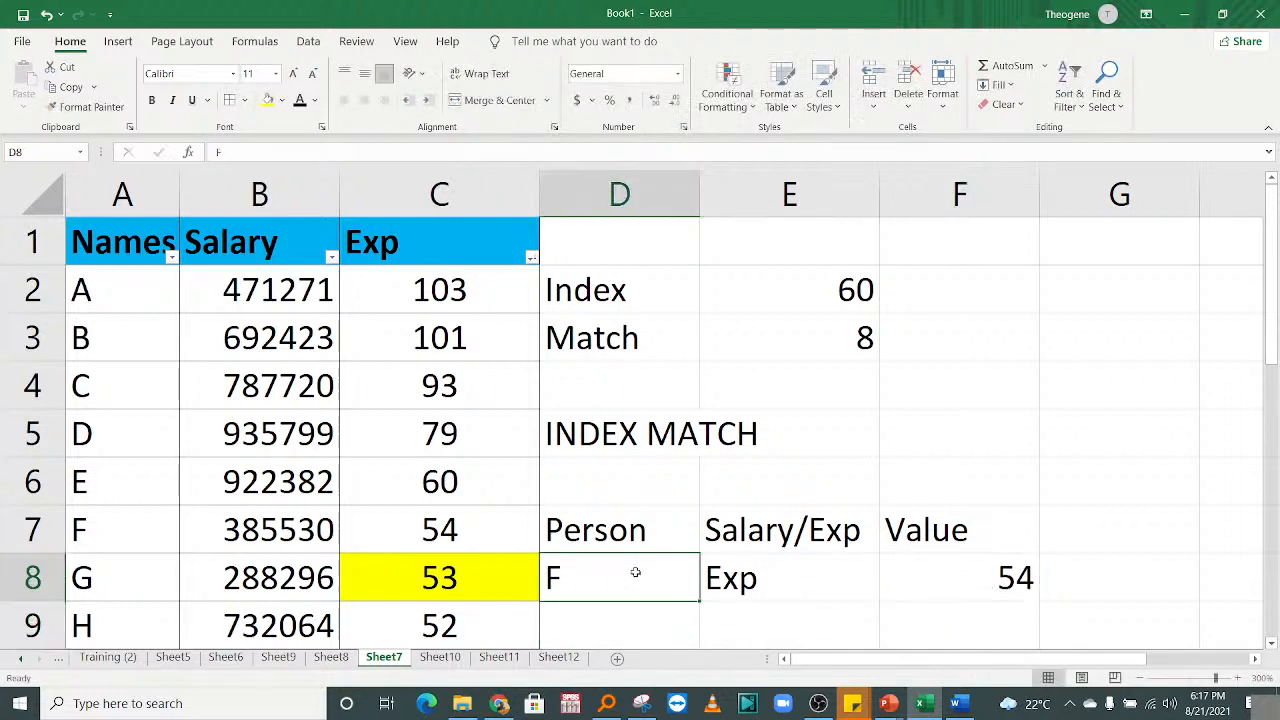
{"action": "type", "text": "D"}
{"action": "key", "text": "Return"}
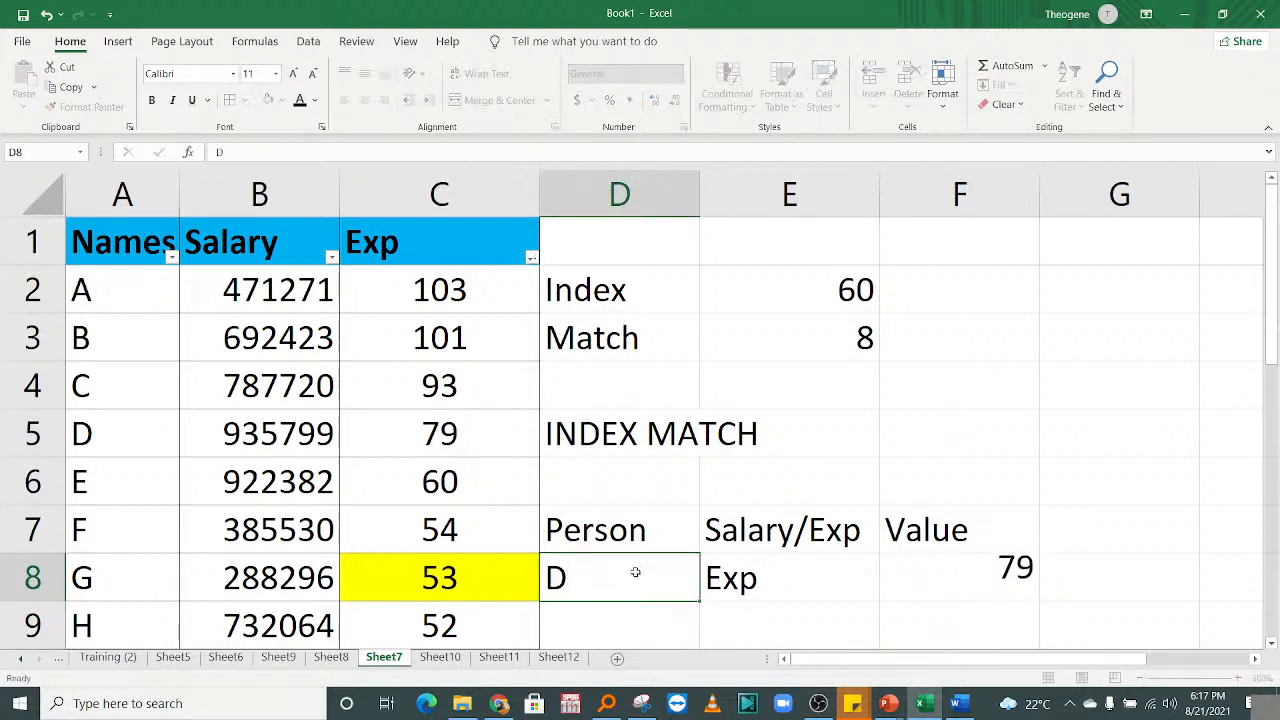
Set the Salary/Exp input E8 to 'Salary', so F8 returns 935799.
{"action": "left_click", "coordinate": [781, 565]}
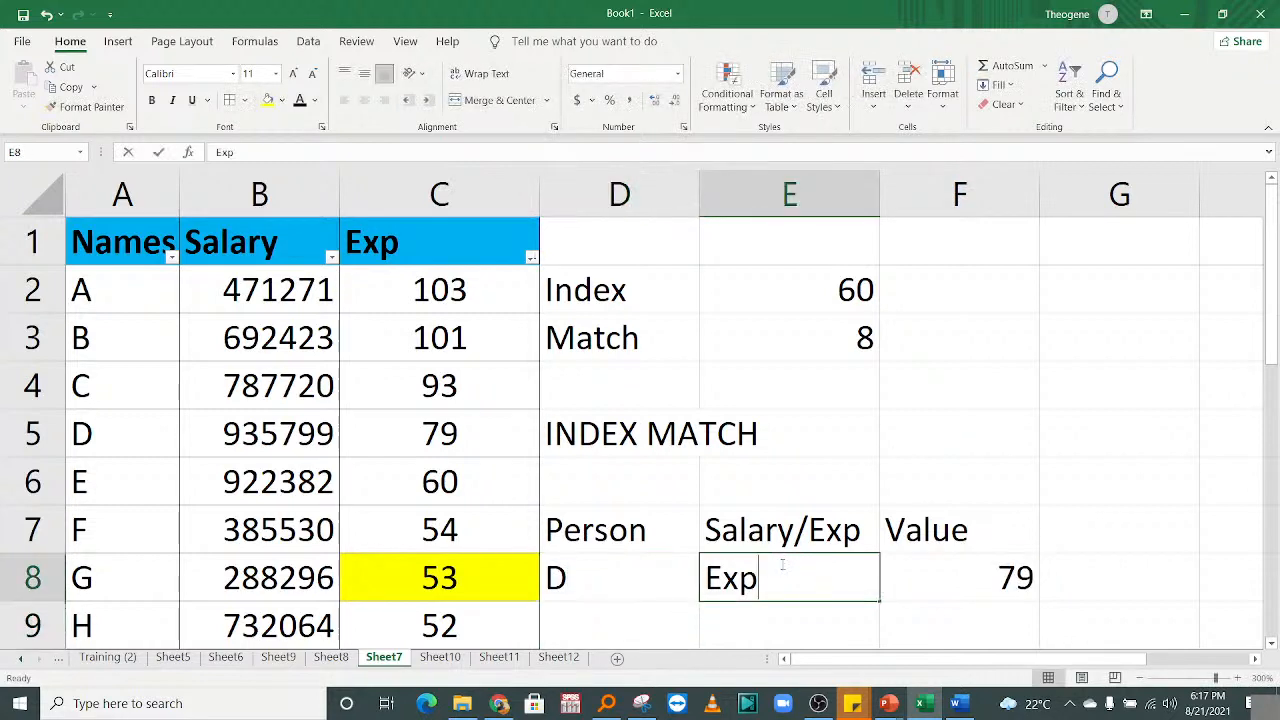
{"action": "type", "text": "Sa"}
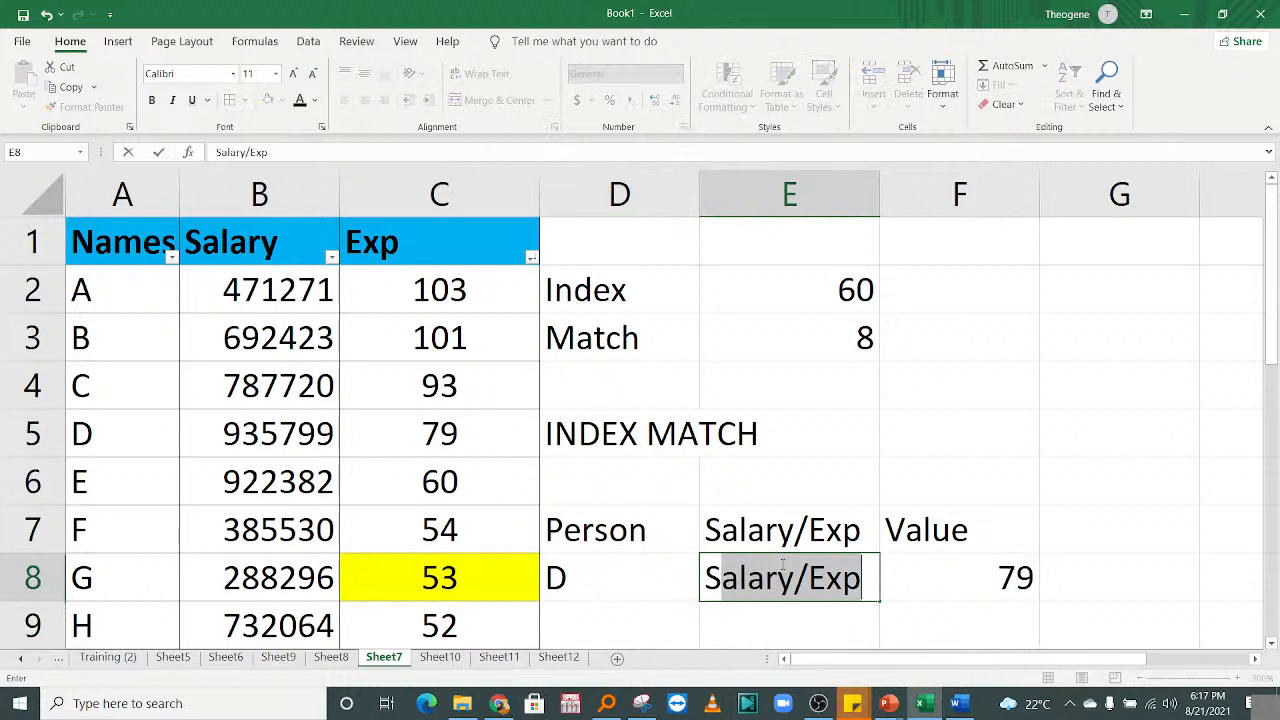
{"action": "type", "text": "lary"}
{"action": "left_click", "coordinate": [722, 576]}
{"action": "type", "text": "a"}
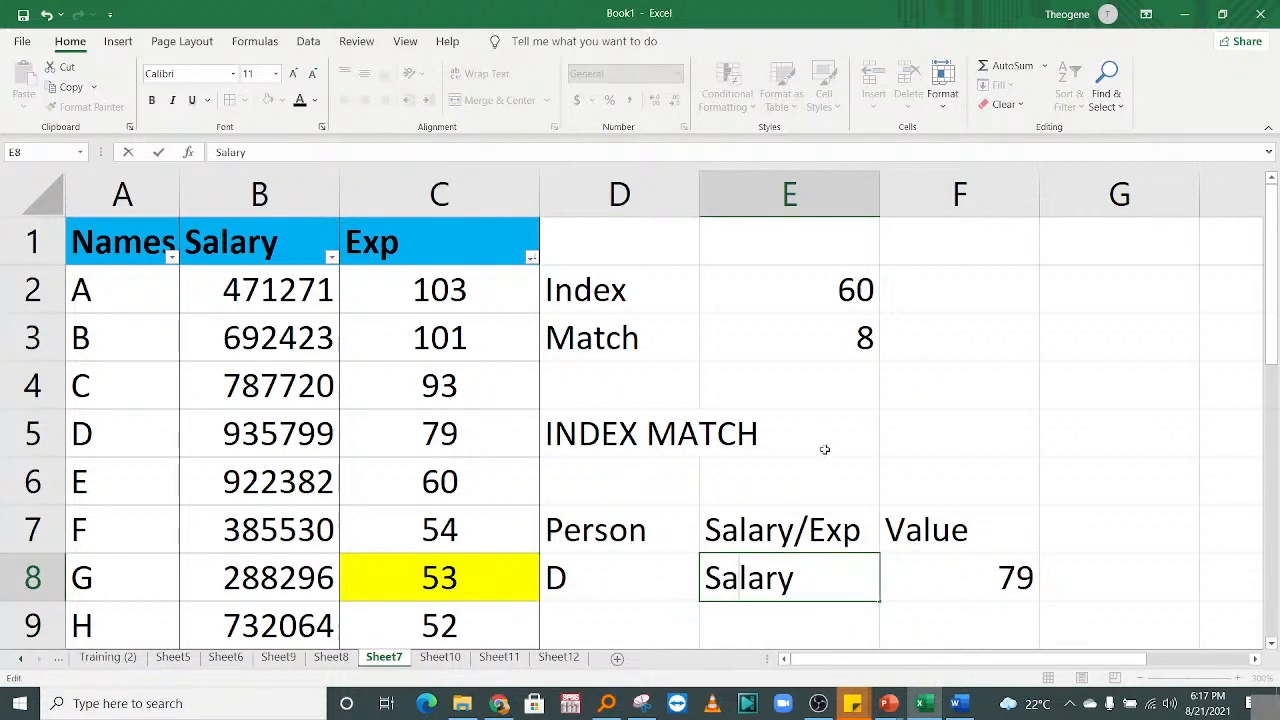
{"action": "left_click", "coordinate": [1012, 580]}
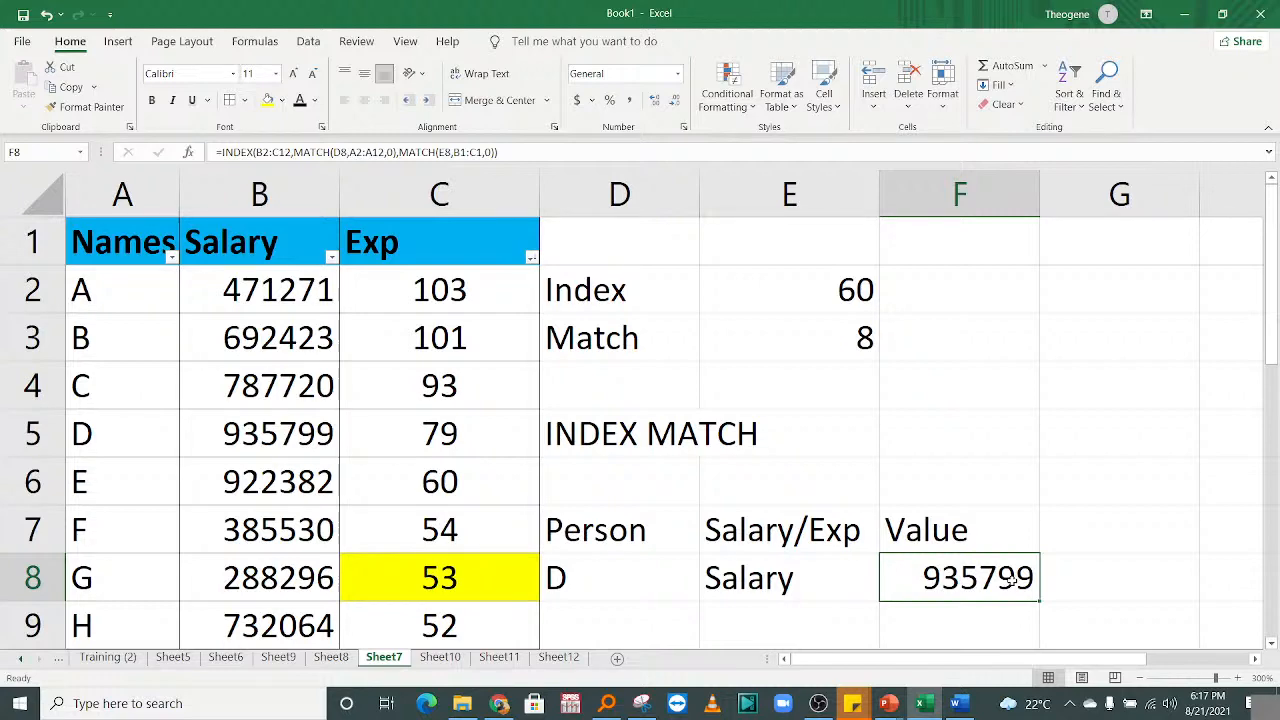
{"action": "key", "text": "alt+Tab"}
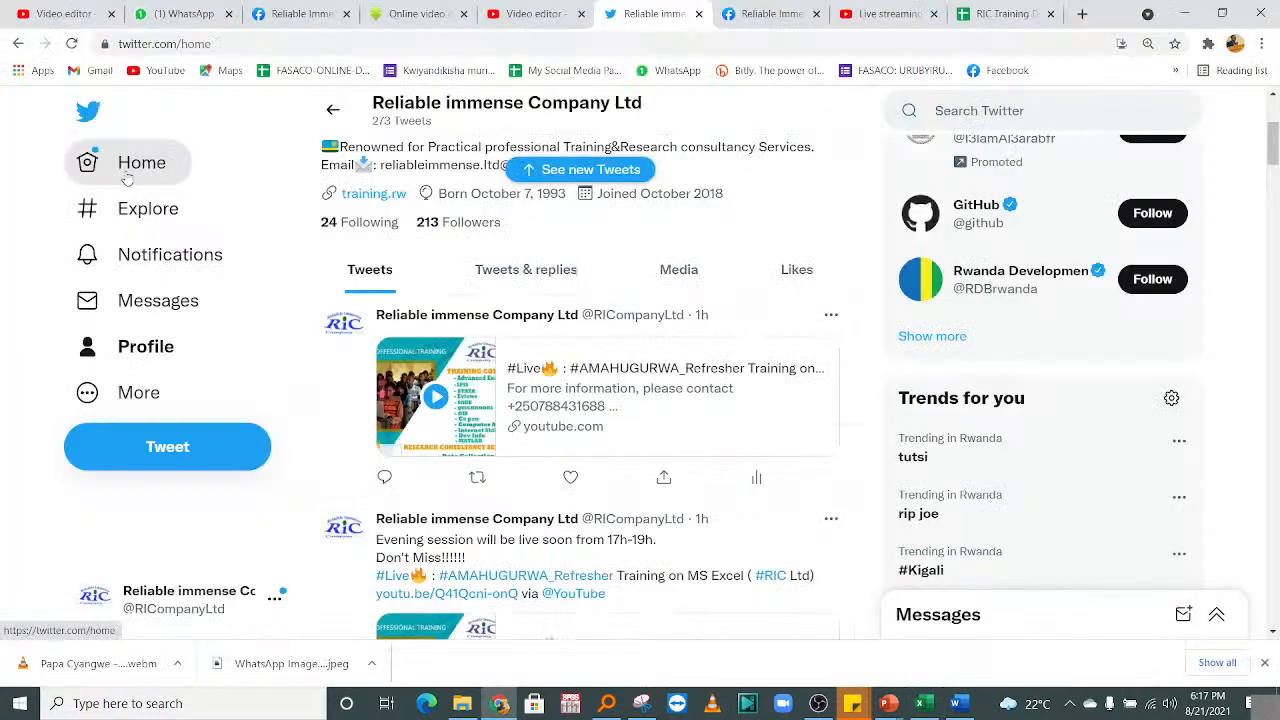
View the latest tweets on the Twitter Home timeline, then return to the Excel workbook.
{"action": "left_click", "coordinate": [127, 178]}
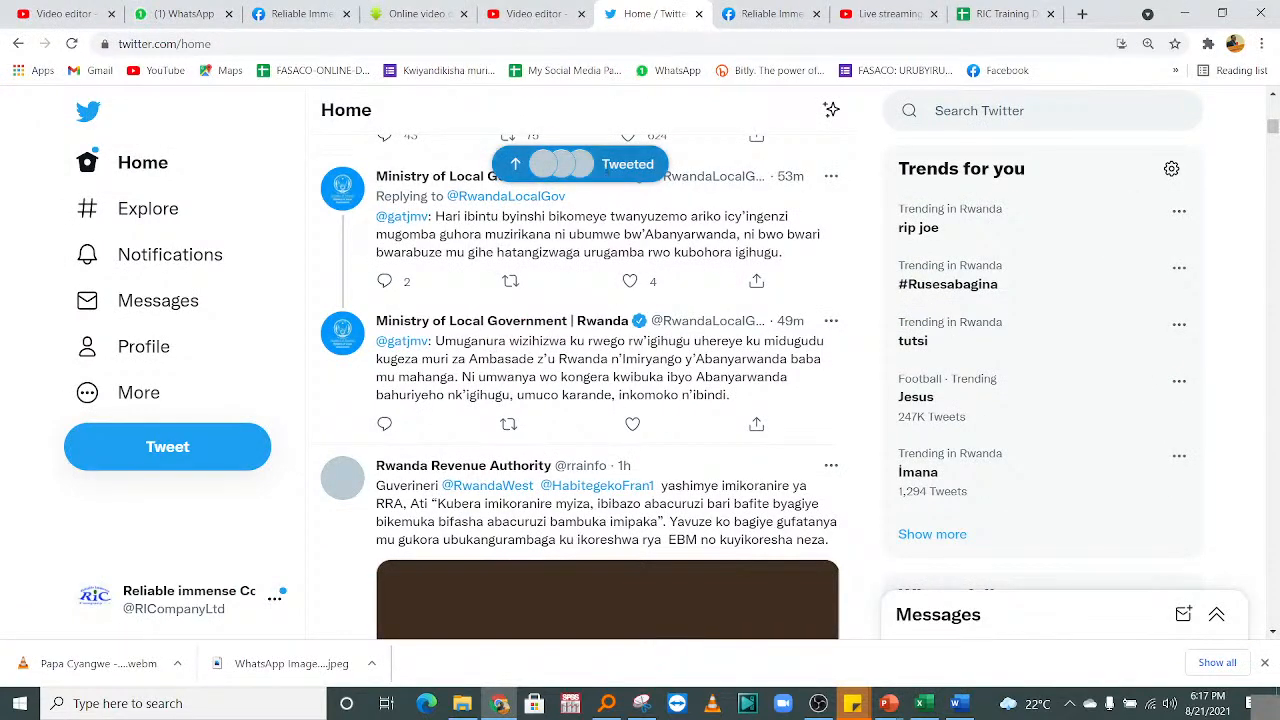
{"action": "left_click", "coordinate": [606, 170]}
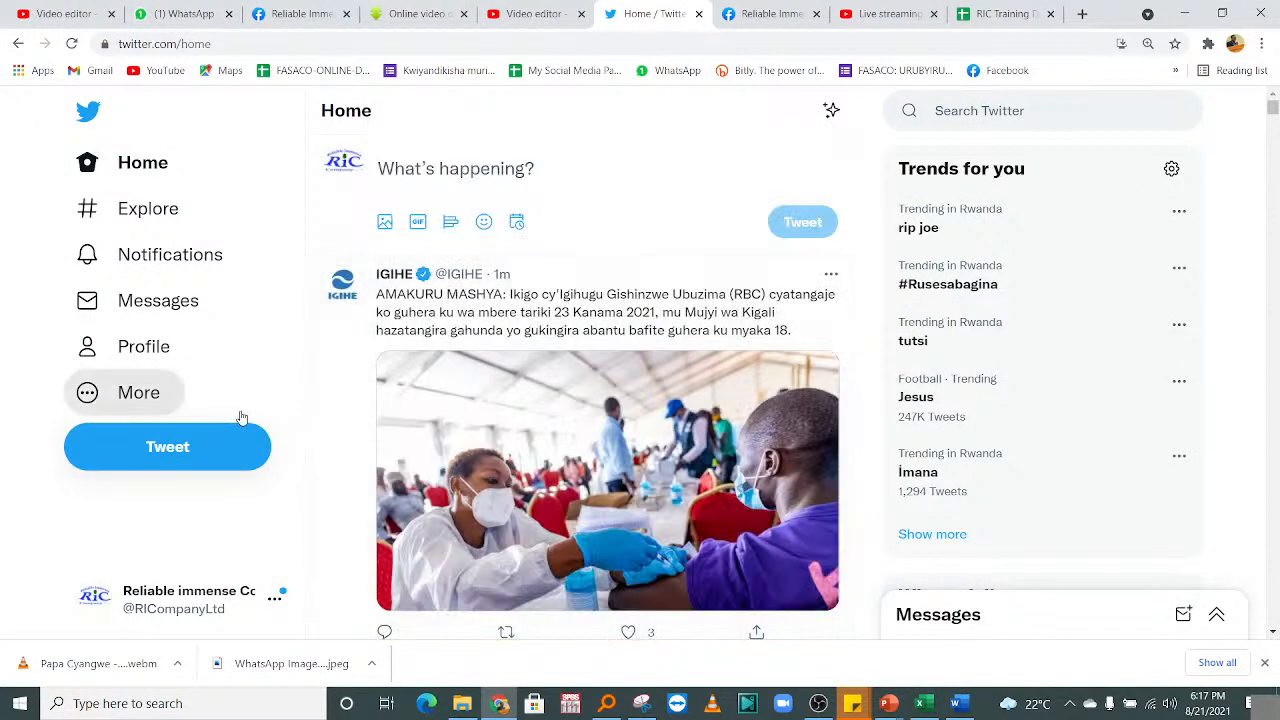
{"action": "left_click_drag", "start_coordinate": [1273, 107], "coordinate": [1273, 105]}
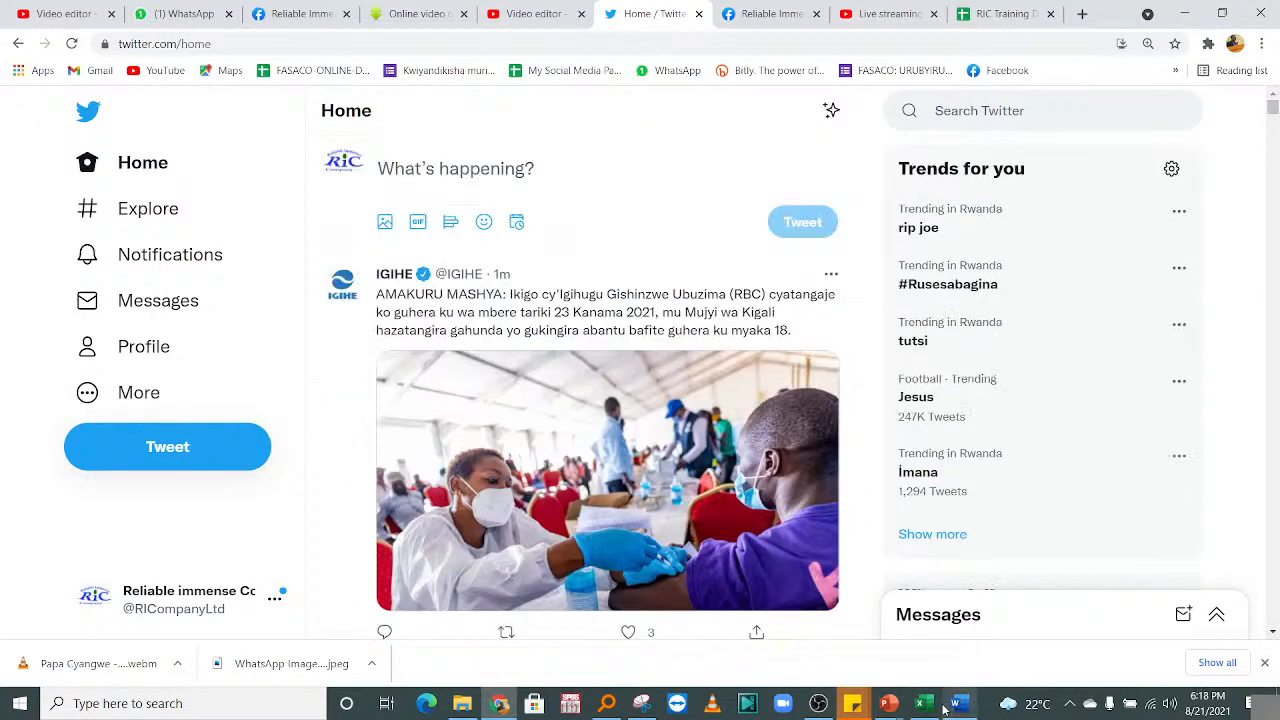
{"action": "left_click", "coordinate": [889, 705]}
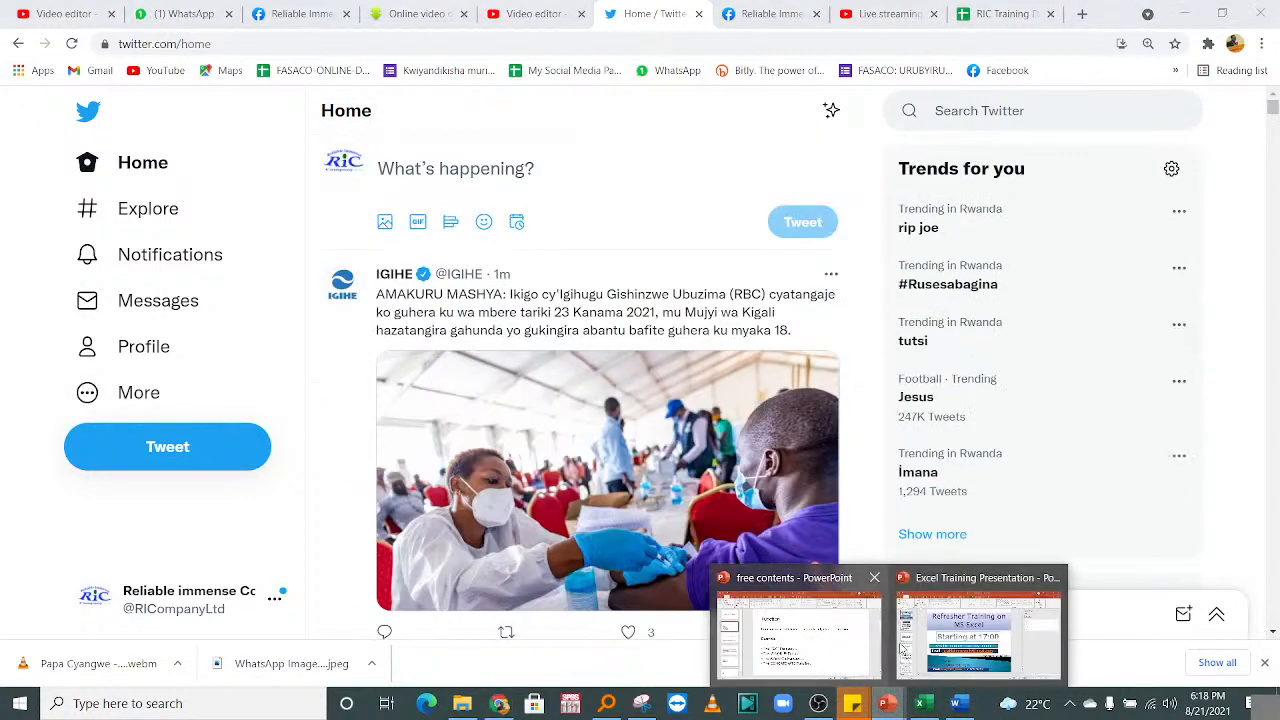
{"action": "left_click", "coordinate": [922, 703]}
{"action": "left_click", "coordinate": [284, 430]}
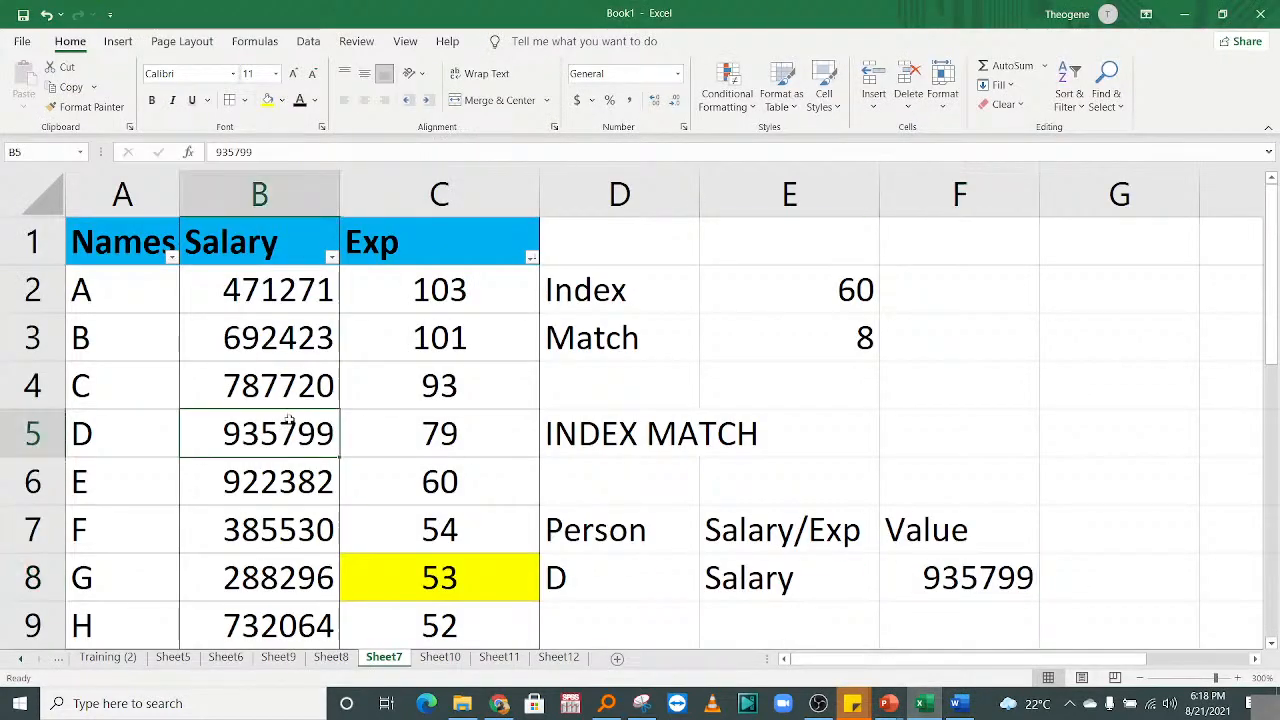
{"action": "left_click", "coordinate": [561, 470]}
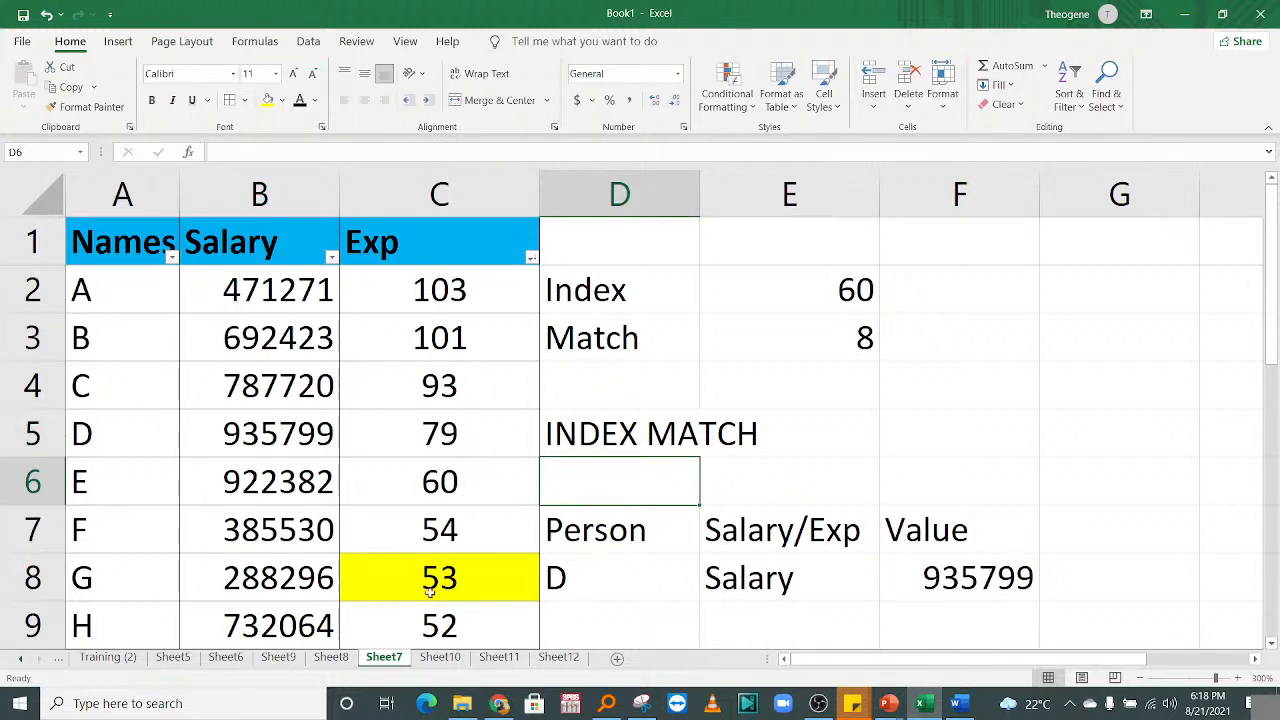
{"action": "left_click", "coordinate": [404, 518]}
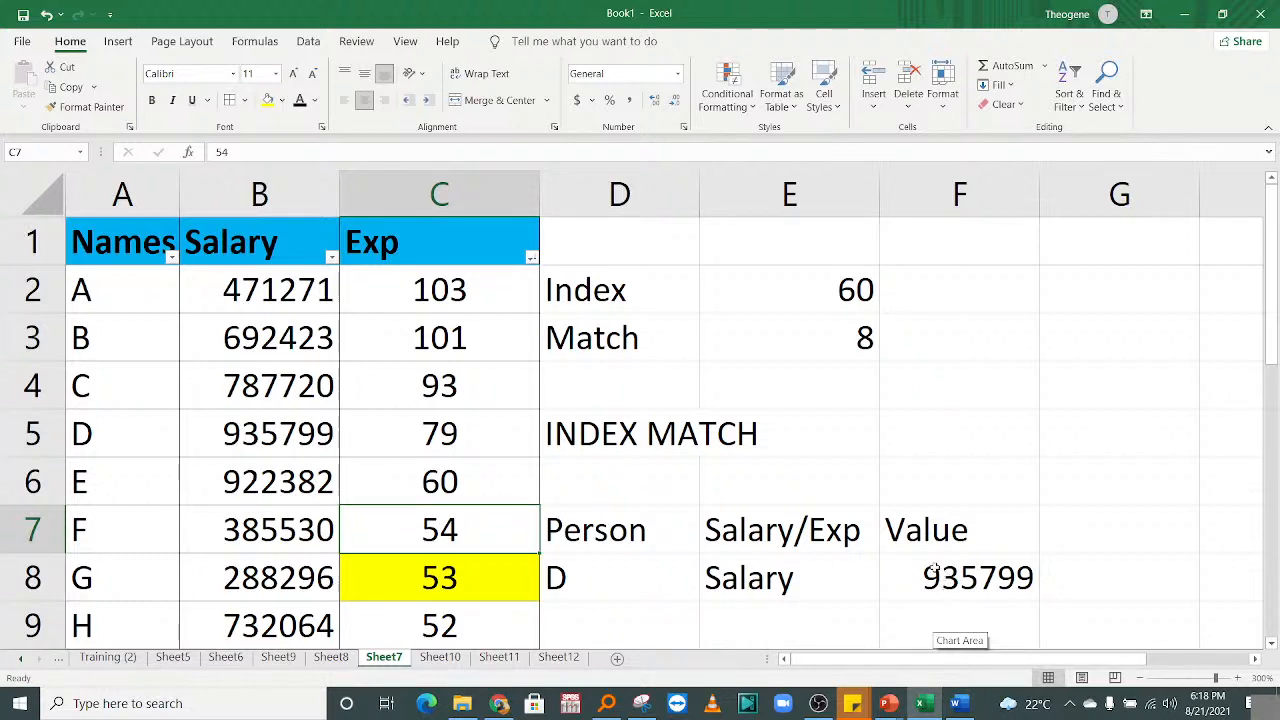
{"action": "left_click", "coordinate": [668, 487]}
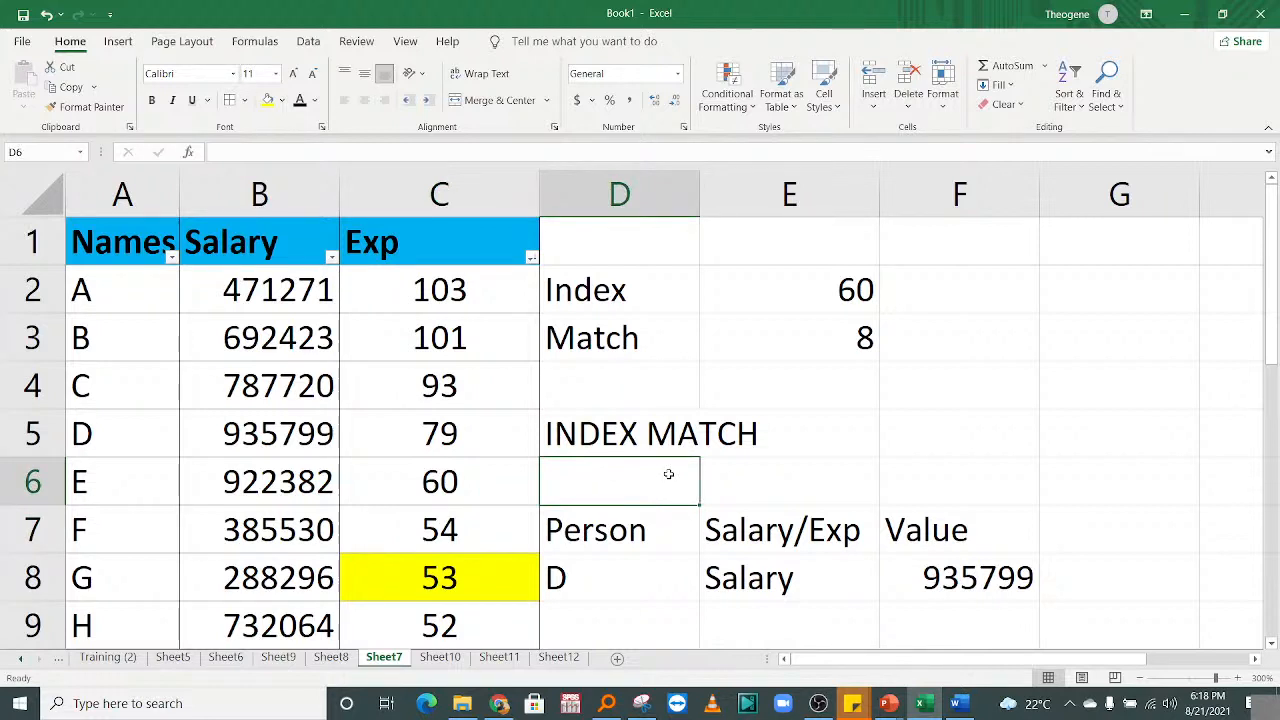
{"action": "left_click", "coordinate": [889, 705]}
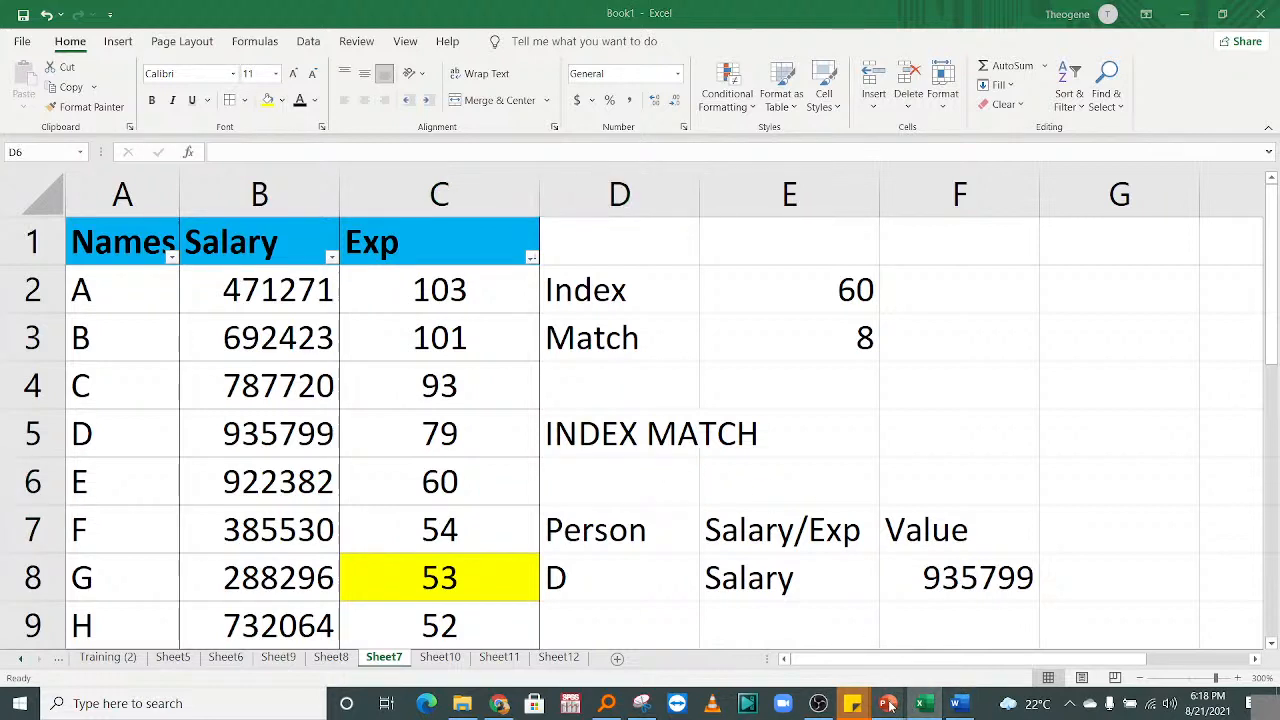
{"action": "left_click", "coordinate": [806, 410]}
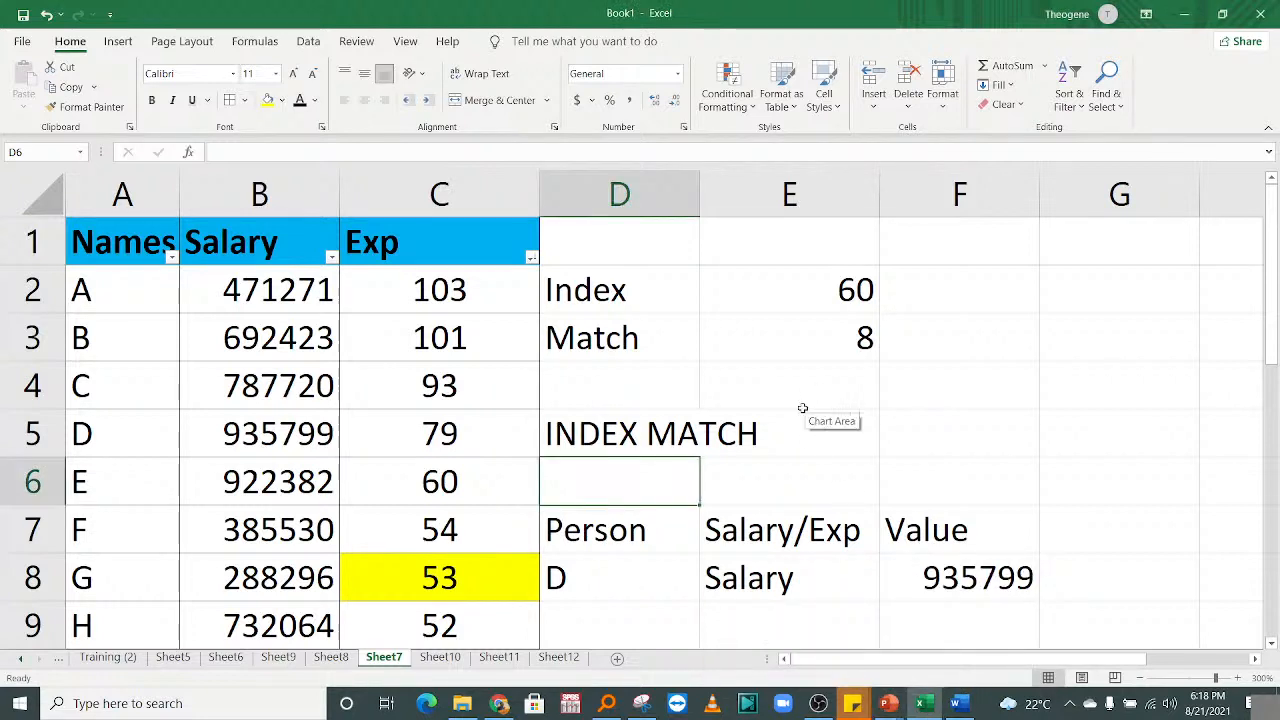
{"action": "left_click", "coordinate": [759, 334]}
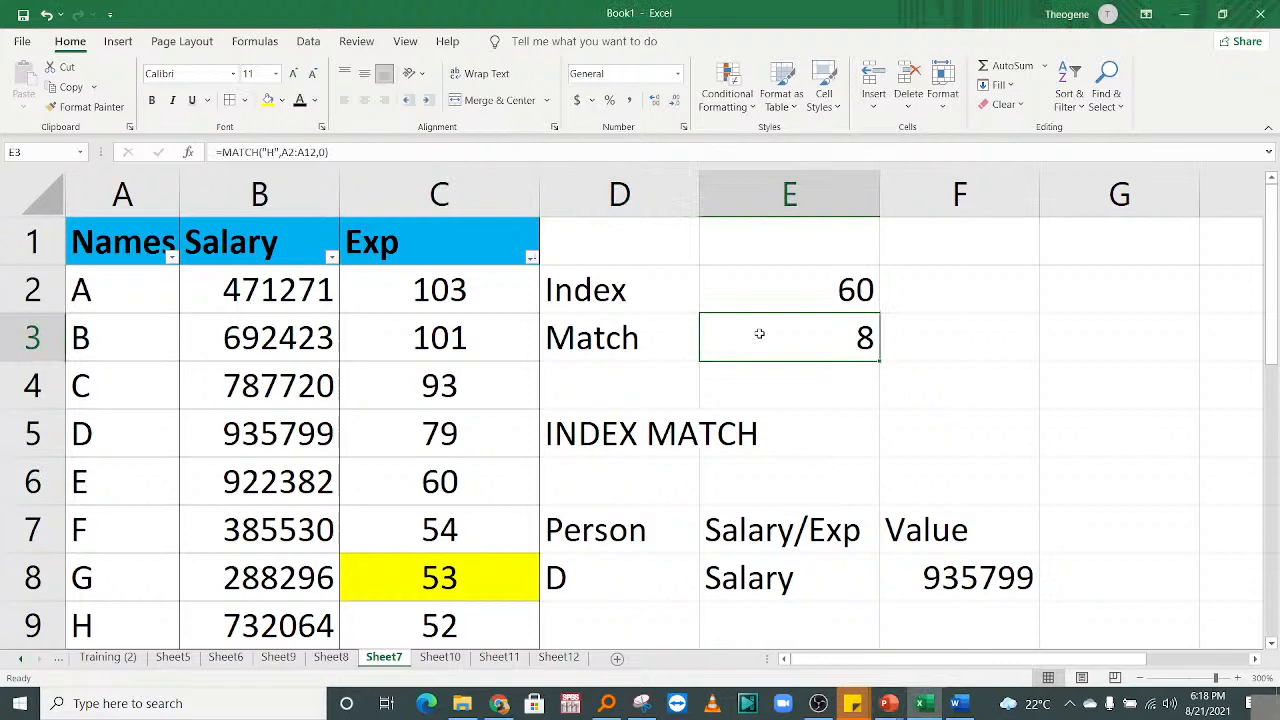
{"action": "mouse_move", "coordinate": [1271, 360]}
{"action": "left_mouse_down"}
{"action": "mouse_move", "coordinate": [1265, 522]}
{"action": "mouse_move", "coordinate": [1268, 358]}
{"action": "left_mouse_up"}
{"action": "left_click", "coordinate": [250, 493]}
{"action": "mouse_move", "coordinate": [844, 662]}
{"action": "left_mouse_down"}
{"action": "mouse_move", "coordinate": [916, 664]}
{"action": "mouse_move", "coordinate": [838, 664]}
{"action": "left_mouse_up"}
{"action": "left_click_drag", "start_coordinate": [1272, 292], "coordinate": [1273, 352]}
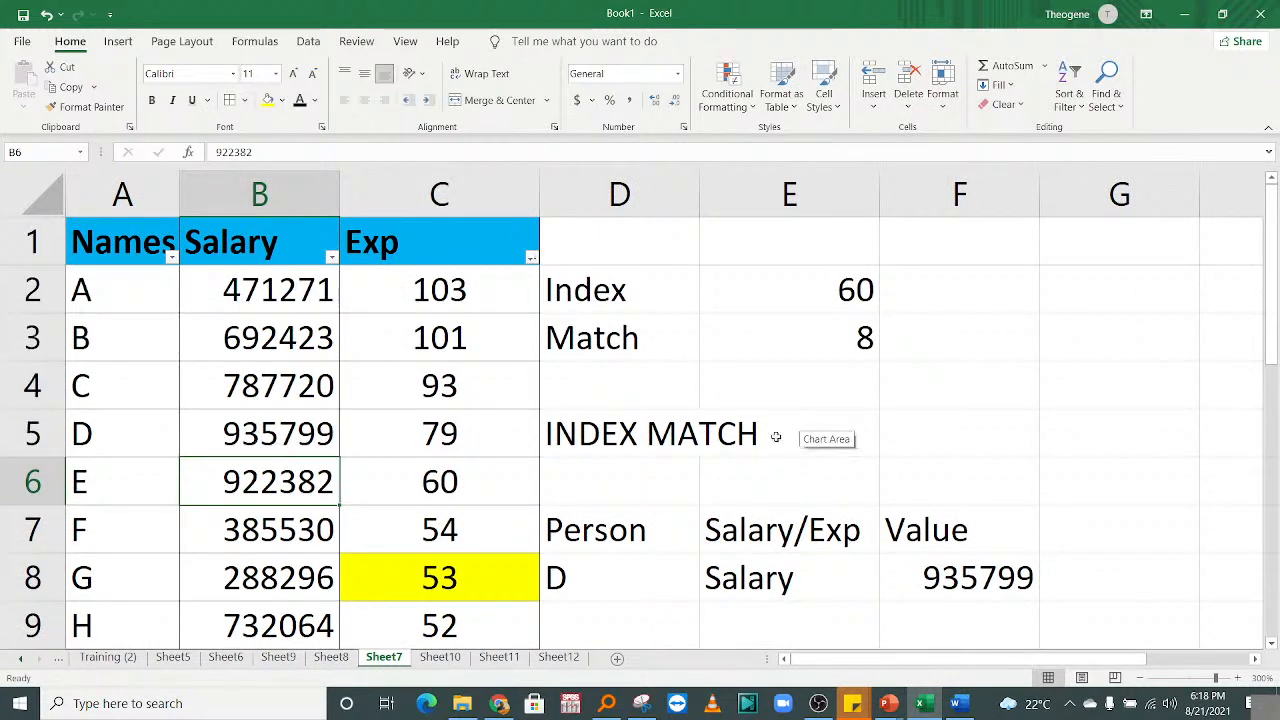
Merge and center cells E4 and F4 for the phone banner.
{"action": "left_click", "coordinate": [770, 477]}
{"action": "left_click", "coordinate": [895, 384]}
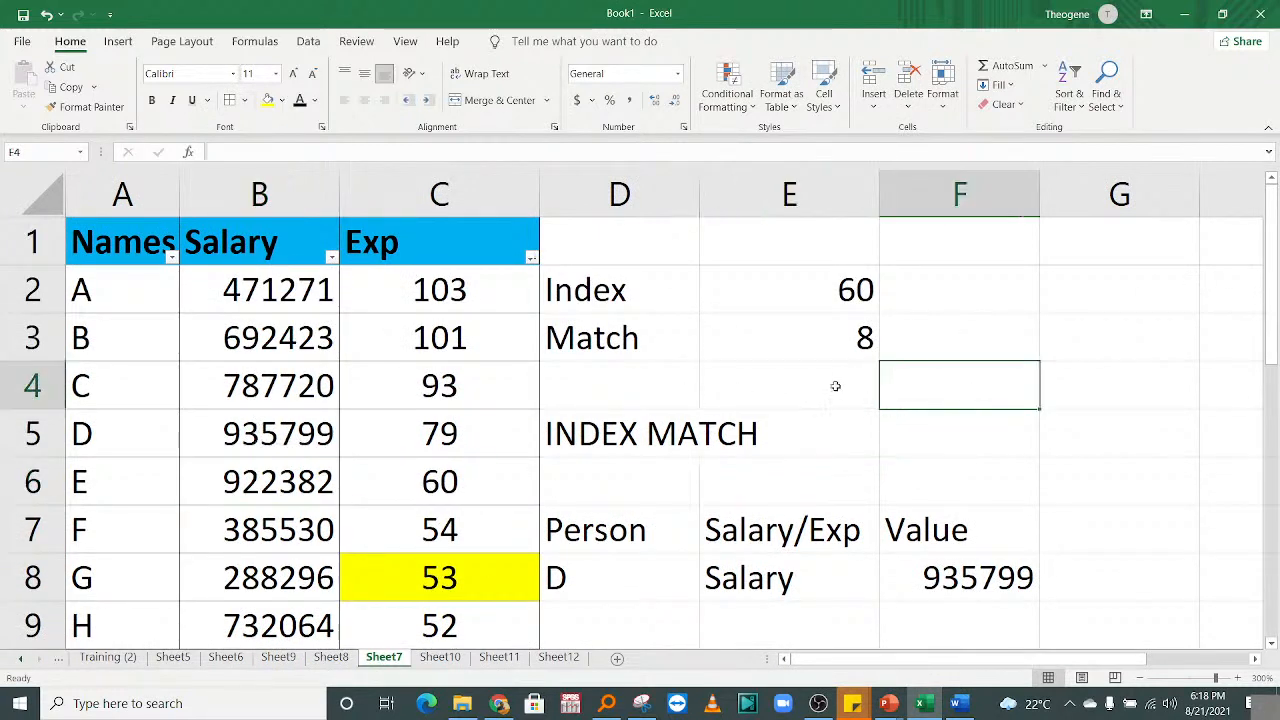
{"action": "left_click_drag", "start_coordinate": [848, 386], "coordinate": [908, 377]}
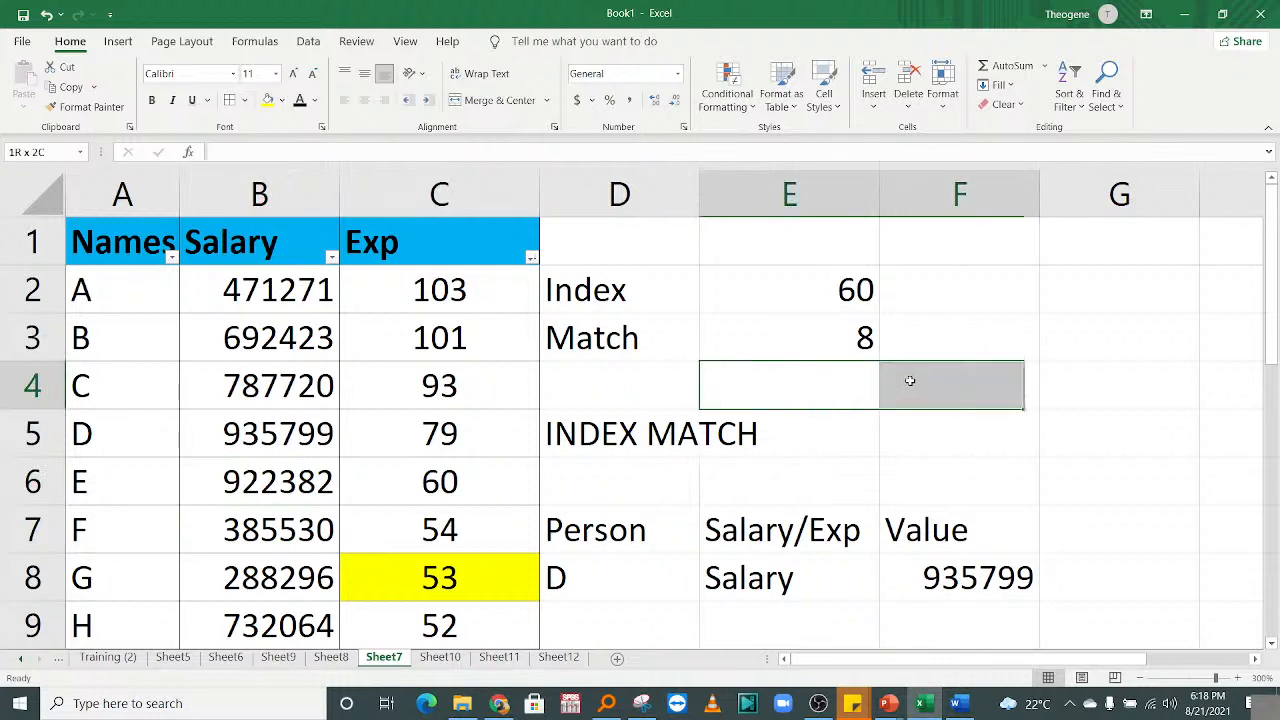
{"action": "left_click", "coordinate": [458, 101]}
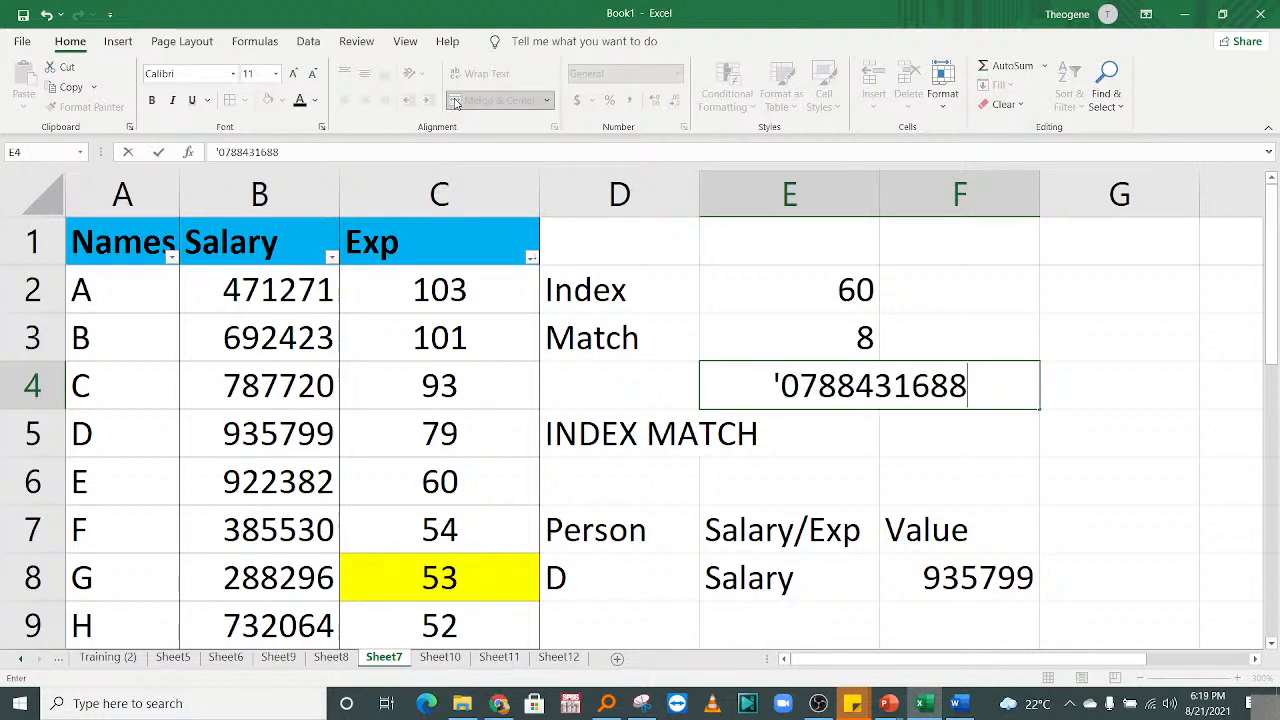
Enter the contact phone number as text, prefixed with its country code.
{"action": "left_click", "coordinate": [781, 386]}
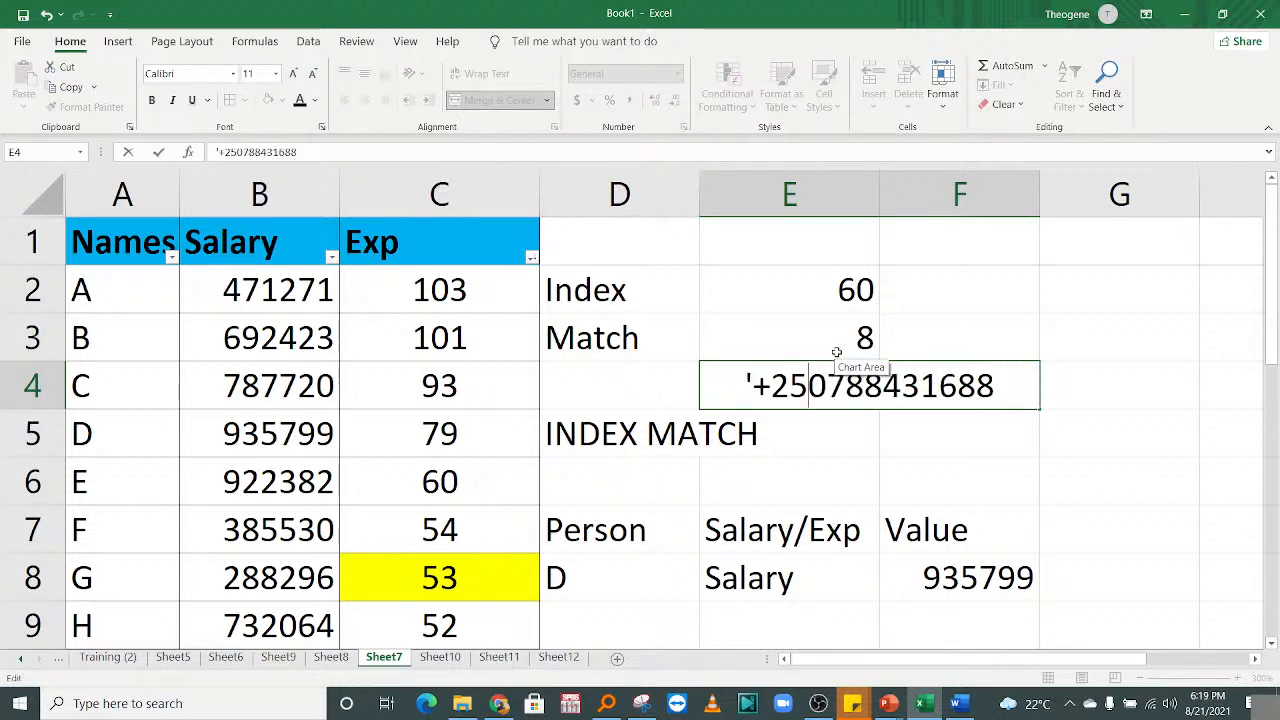
{"action": "key", "text": "Return"}
Fill the merged phone number cell E4 with light green.
{"action": "left_click", "coordinate": [1020, 418]}
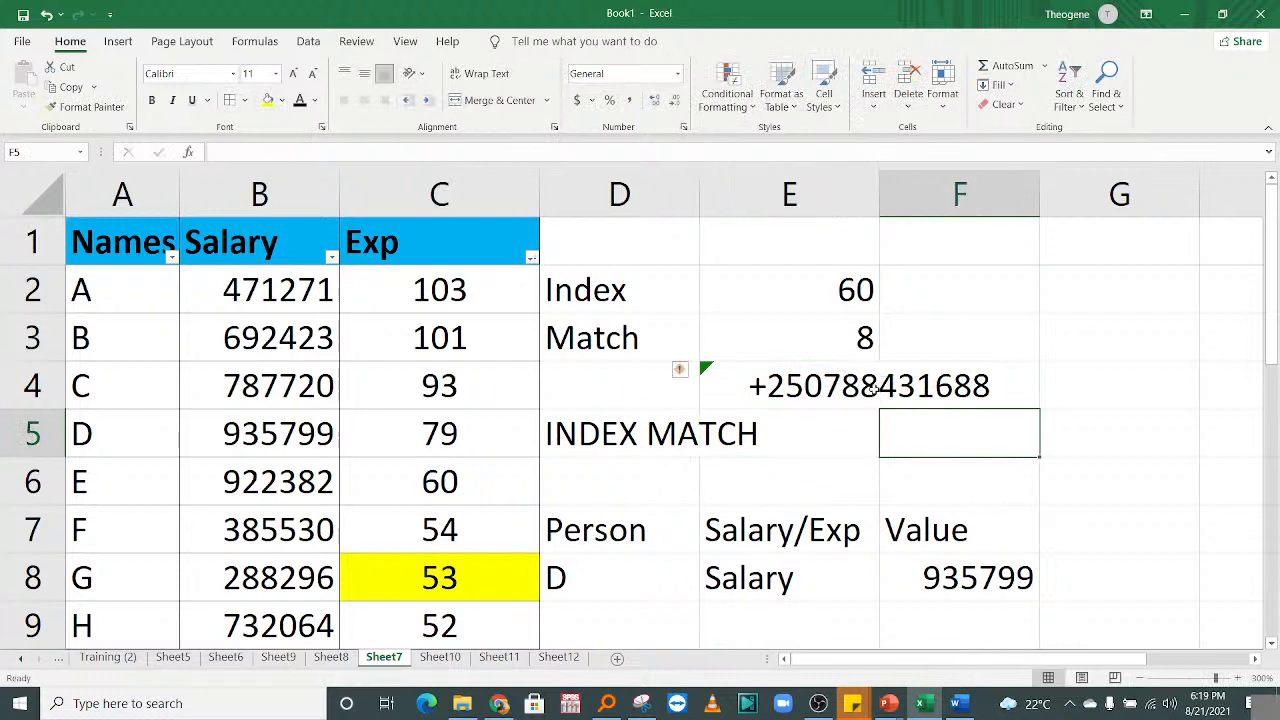
{"action": "left_click", "coordinate": [873, 390]}
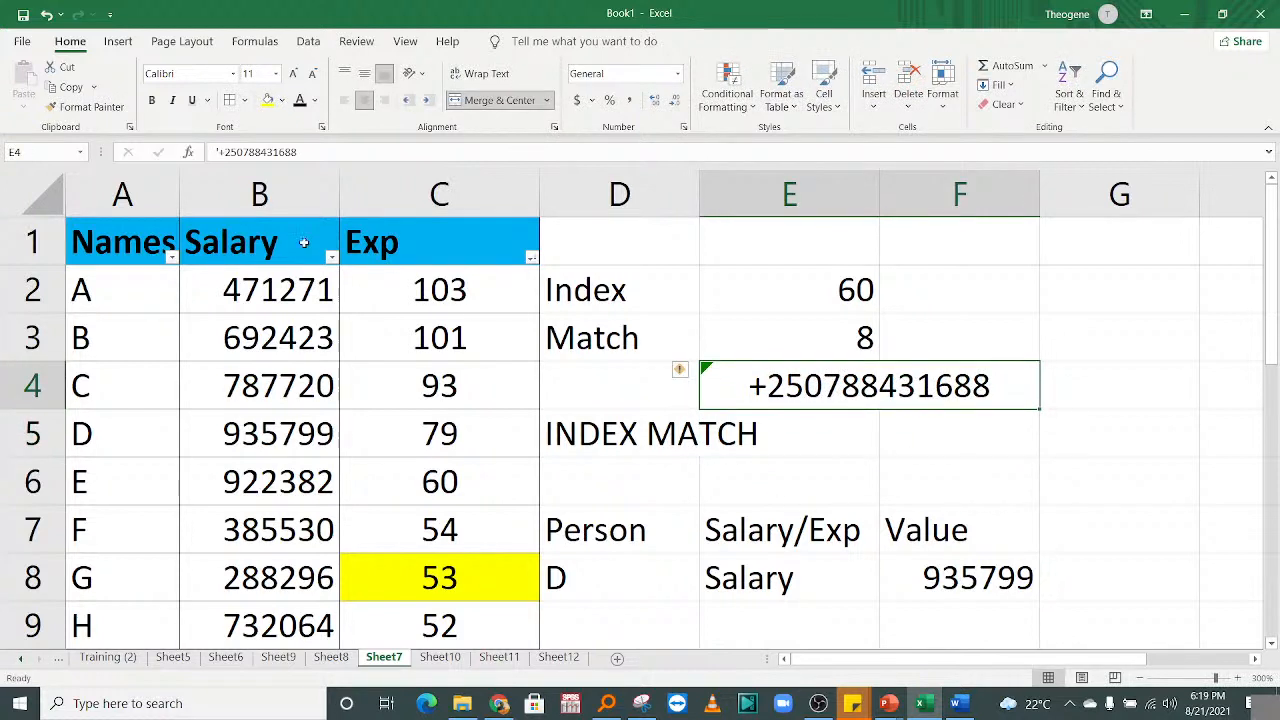
{"action": "left_click", "coordinate": [283, 104]}
{"action": "left_click", "coordinate": [320, 258]}
{"action": "left_click", "coordinate": [949, 548]}
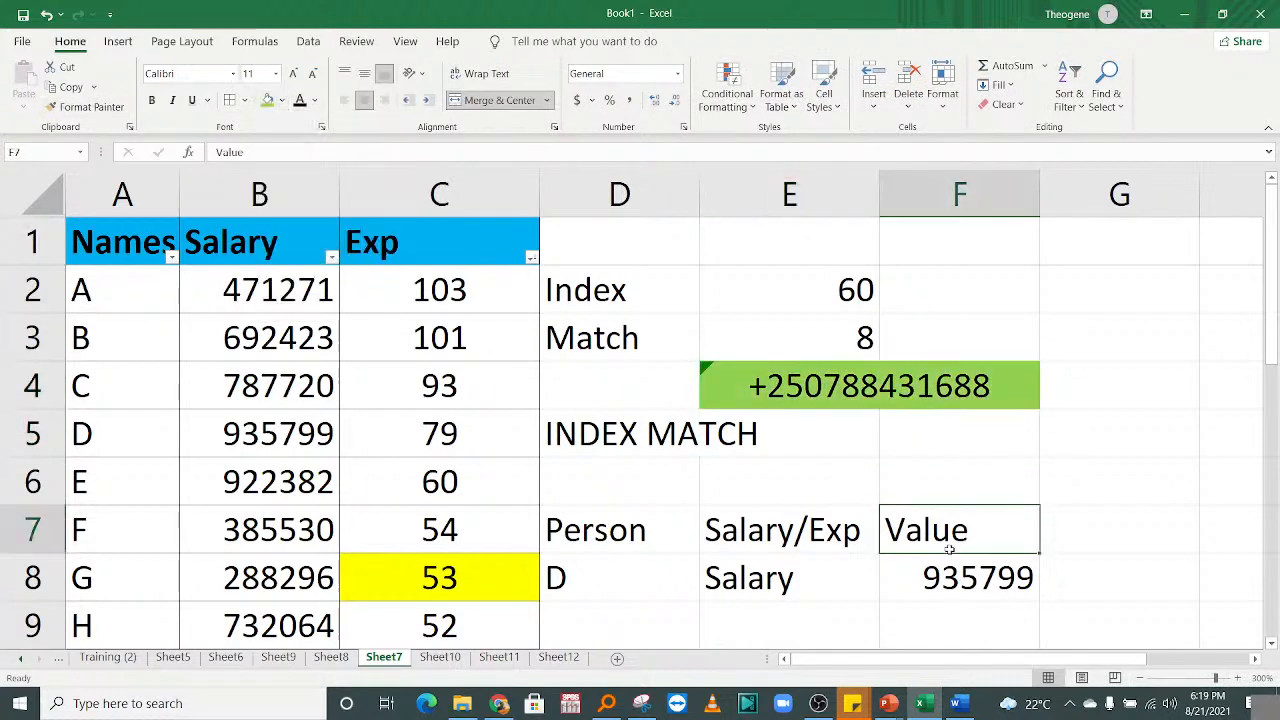